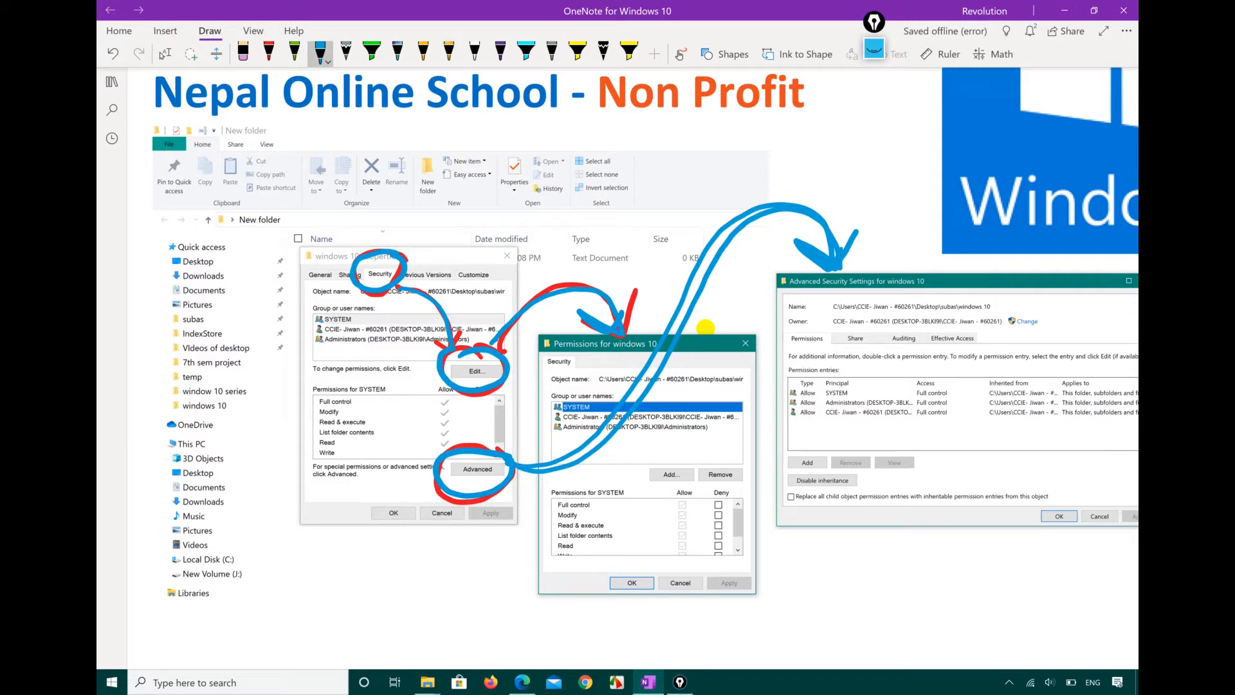
- In the syllabus PDF in Microsoft Edge, draw check marks on topics 3.5.1 to 3.5.5 and underline "Overview of file systems"
{"action": "left_click", "coordinate": [163, 56]}
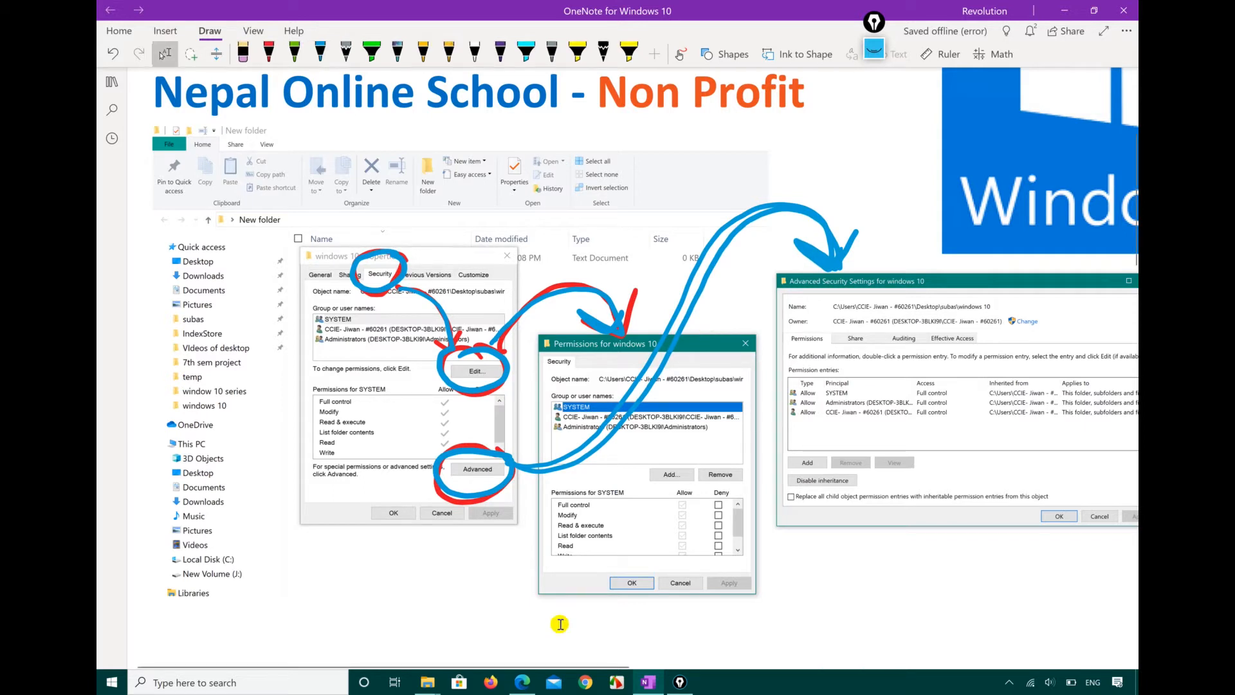
{"action": "left_click", "coordinate": [528, 685]}
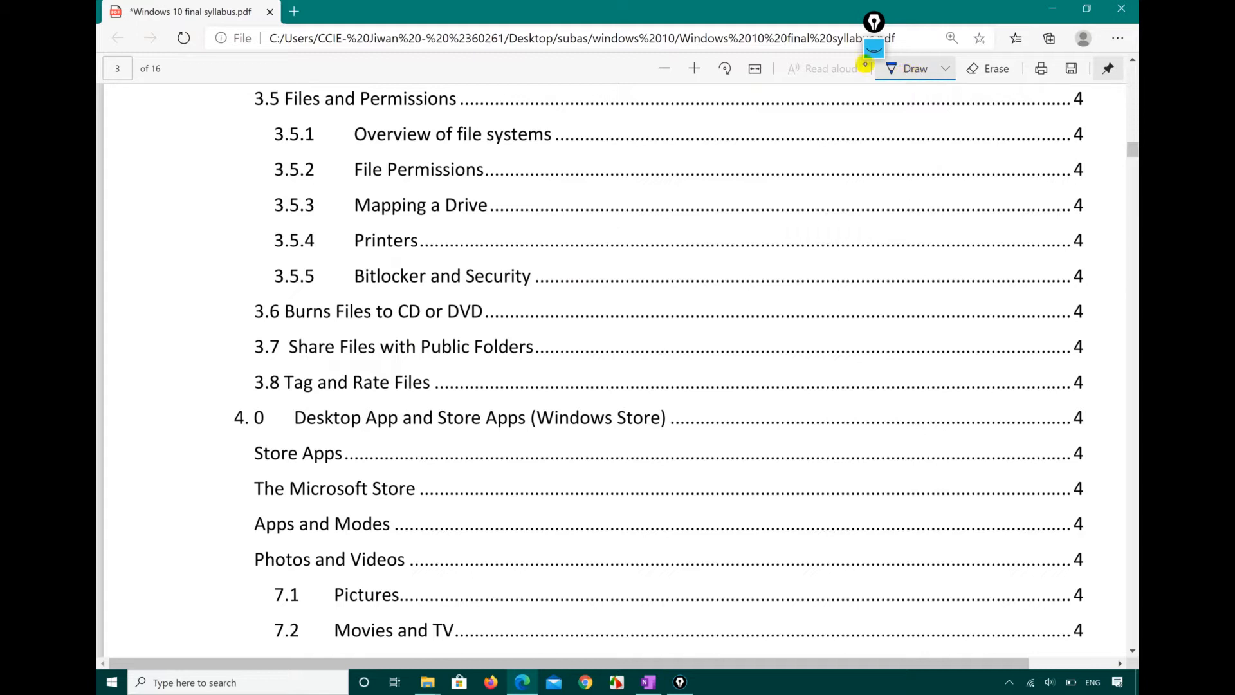
{"action": "mouse_move", "coordinate": [310, 132]}
{"action": "left_mouse_down"}
{"action": "mouse_move", "coordinate": [328, 158]}
{"action": "mouse_move", "coordinate": [432, 114]}
{"action": "left_mouse_up"}
{"action": "mouse_move", "coordinate": [308, 168]}
{"action": "left_mouse_down"}
{"action": "mouse_move", "coordinate": [345, 197]}
{"action": "mouse_move", "coordinate": [444, 164]}
{"action": "left_mouse_up"}
{"action": "mouse_move", "coordinate": [306, 224]}
{"action": "left_mouse_down"}
{"action": "mouse_move", "coordinate": [311, 237]}
{"action": "mouse_move", "coordinate": [449, 203]}
{"action": "left_mouse_up"}
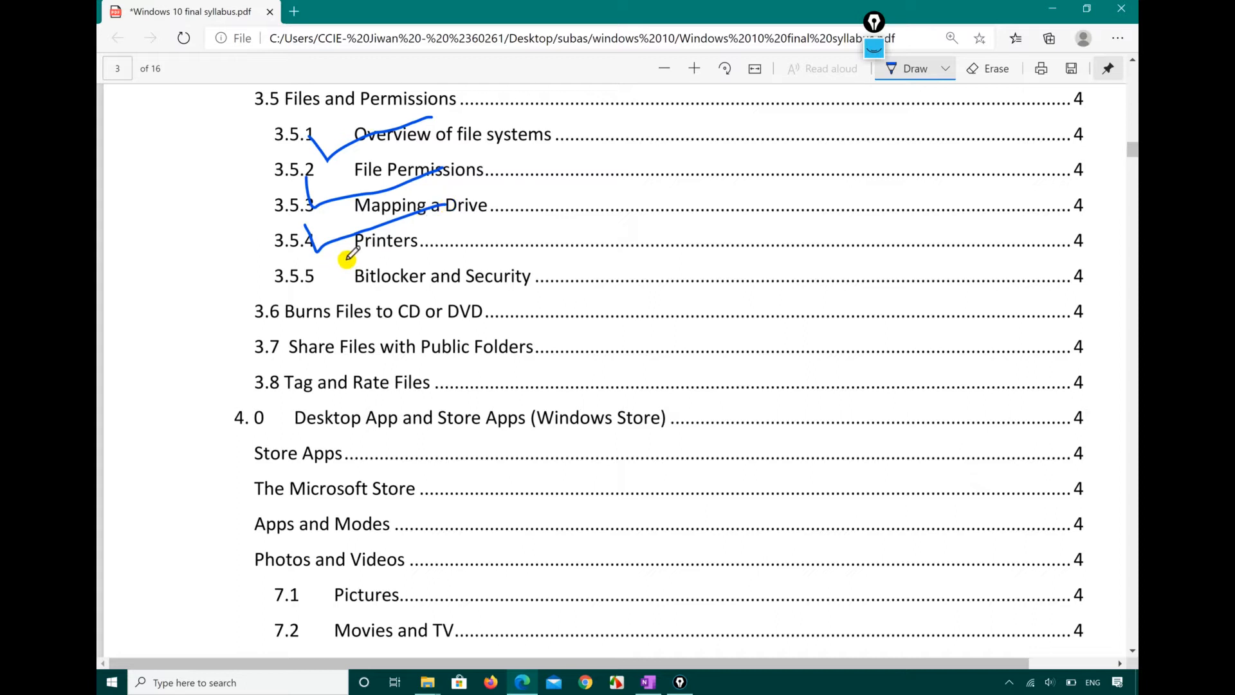
{"action": "left_click_drag", "start_coordinate": [348, 255], "coordinate": [390, 241]}
{"action": "mouse_move", "coordinate": [345, 284]}
{"action": "left_mouse_down"}
{"action": "mouse_move", "coordinate": [358, 299]}
{"action": "mouse_move", "coordinate": [395, 287]}
{"action": "left_mouse_up"}
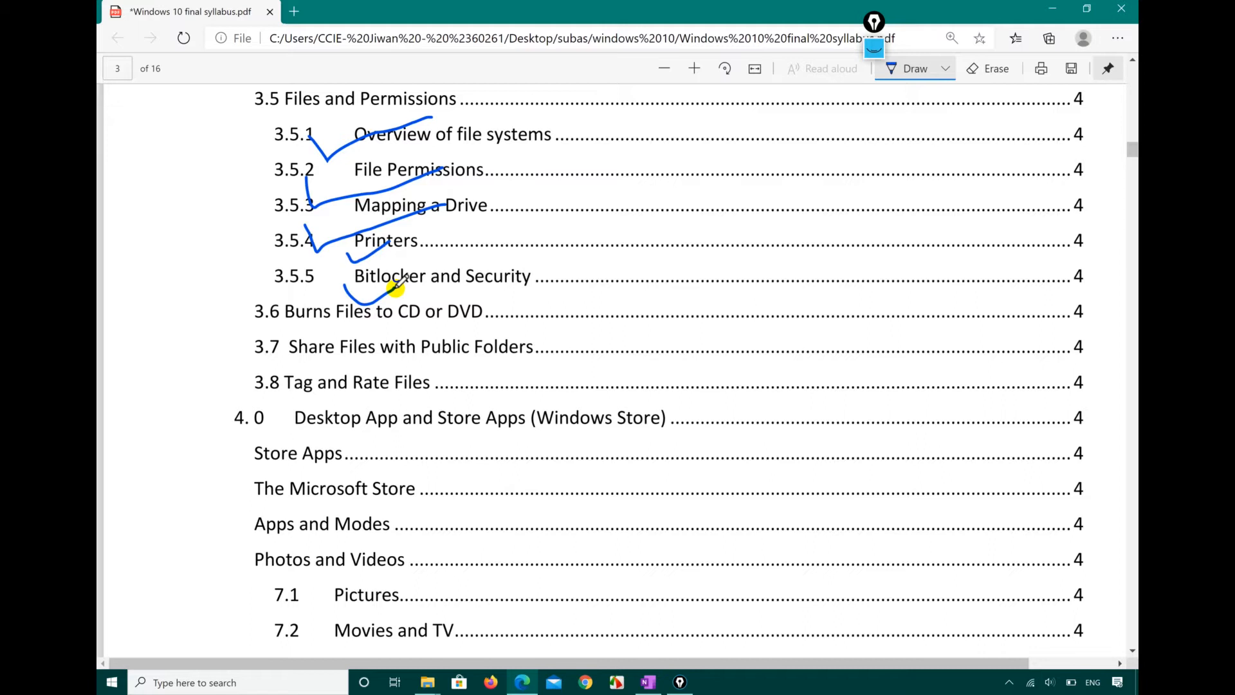
{"action": "left_click_drag", "start_coordinate": [372, 151], "coordinate": [519, 155]}
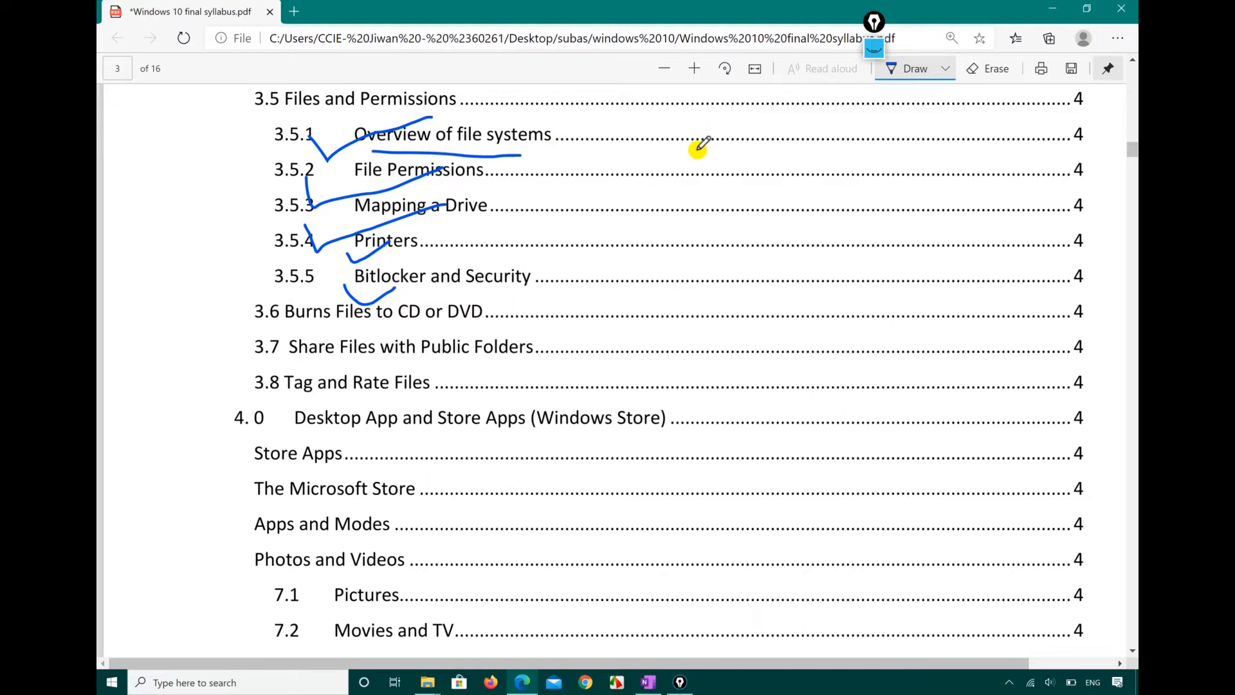
{"action": "key", "text": "super"}
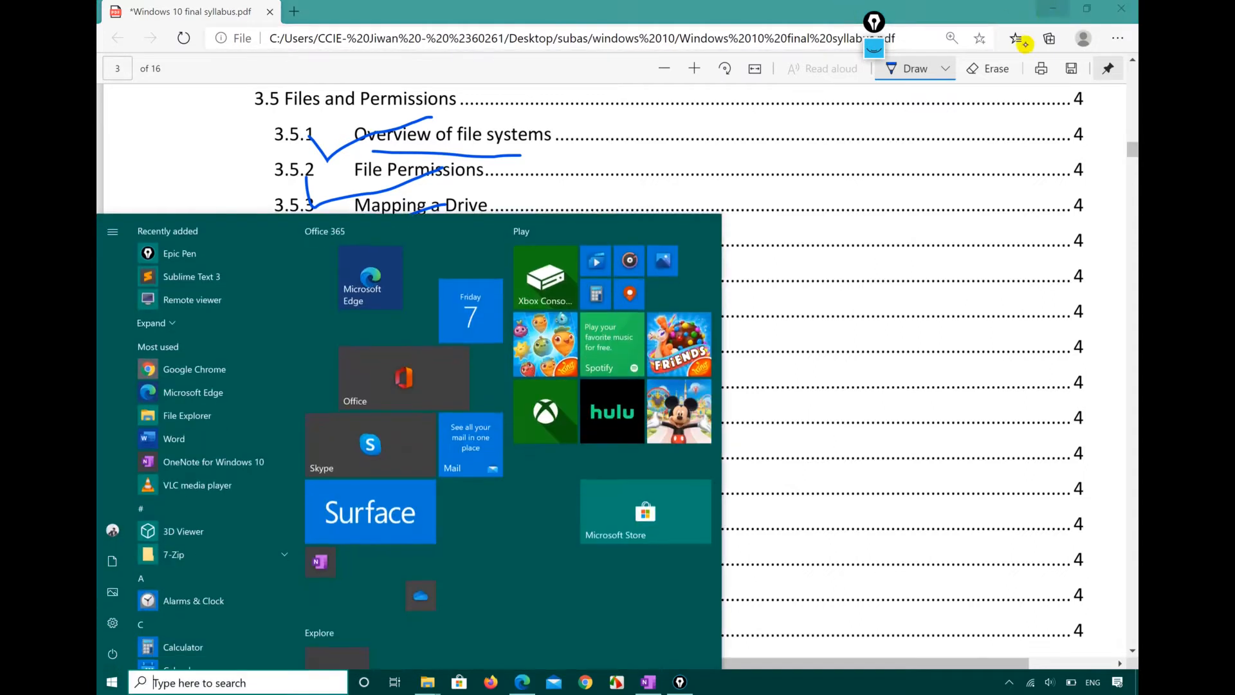
{"action": "key", "text": "super"}
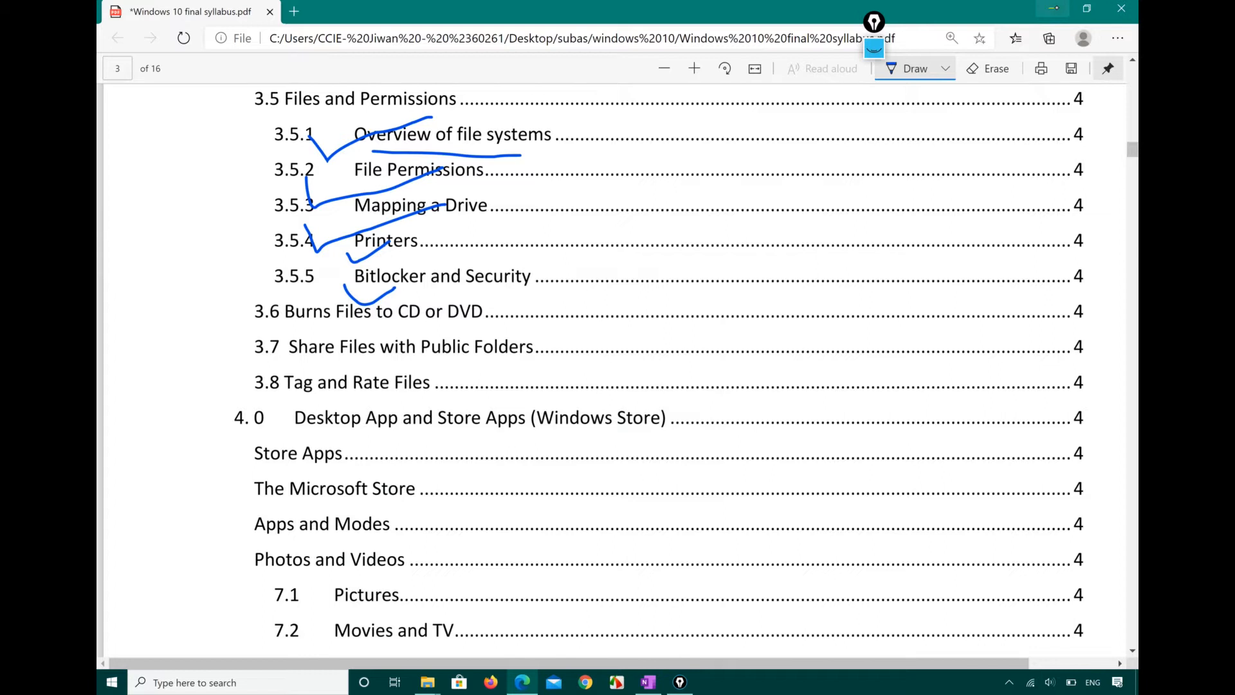
{"action": "left_click", "coordinate": [1053, 9]}
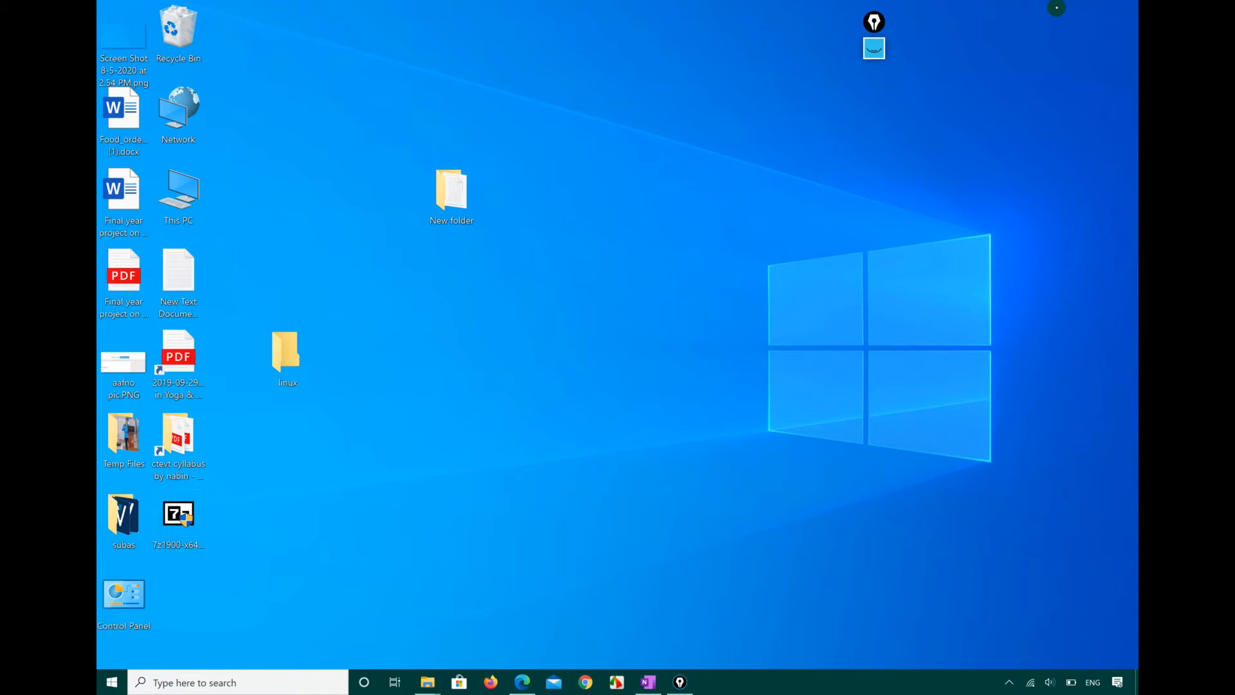
{"action": "key", "text": "alt+Tab"}
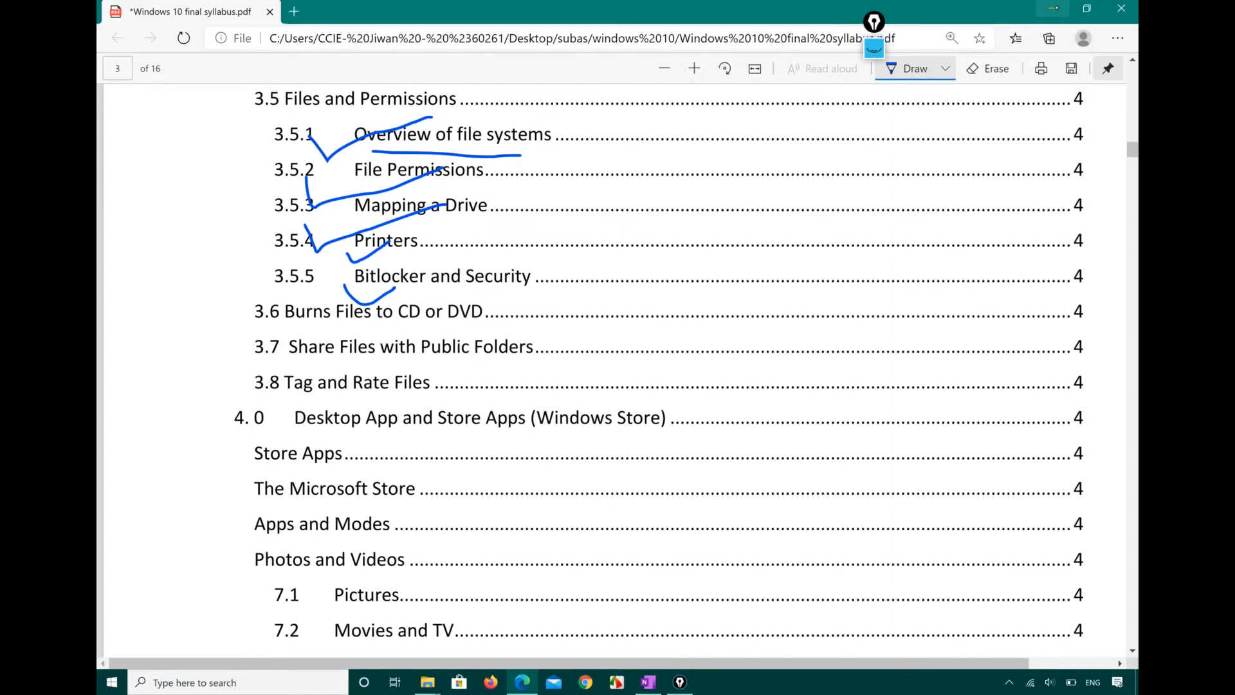
{"action": "left_click", "coordinate": [1053, 8]}
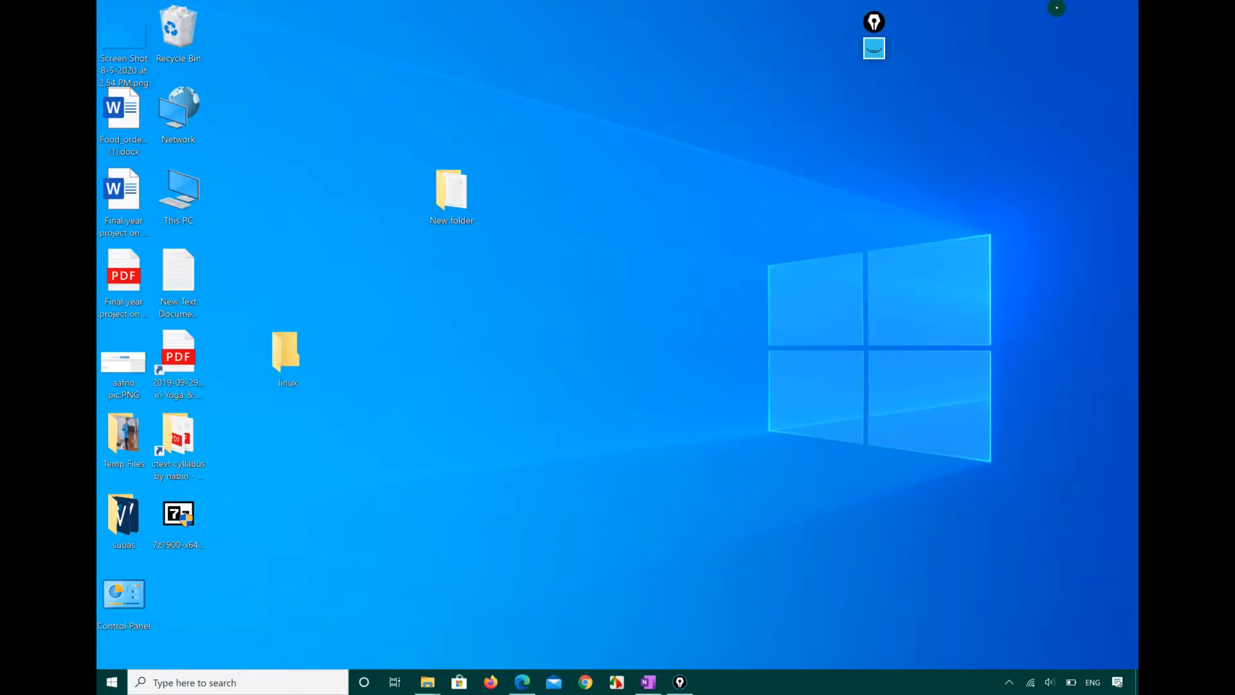
{"action": "key", "text": "alt+Tab"}
- Open This PC from the desktop and select the New Volume (J:) drive
{"action": "left_click", "coordinate": [1056, 8]}
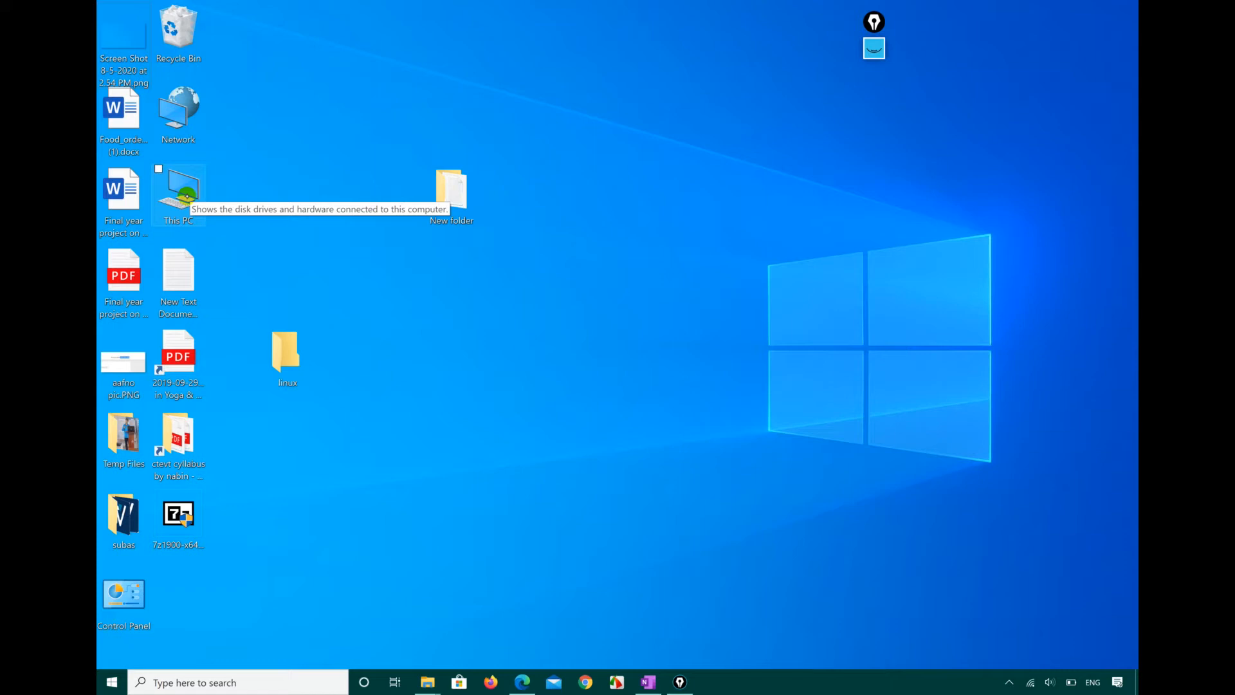
{"action": "left_click", "coordinate": [186, 196]}
{"action": "double_click", "coordinate": [186, 195]}
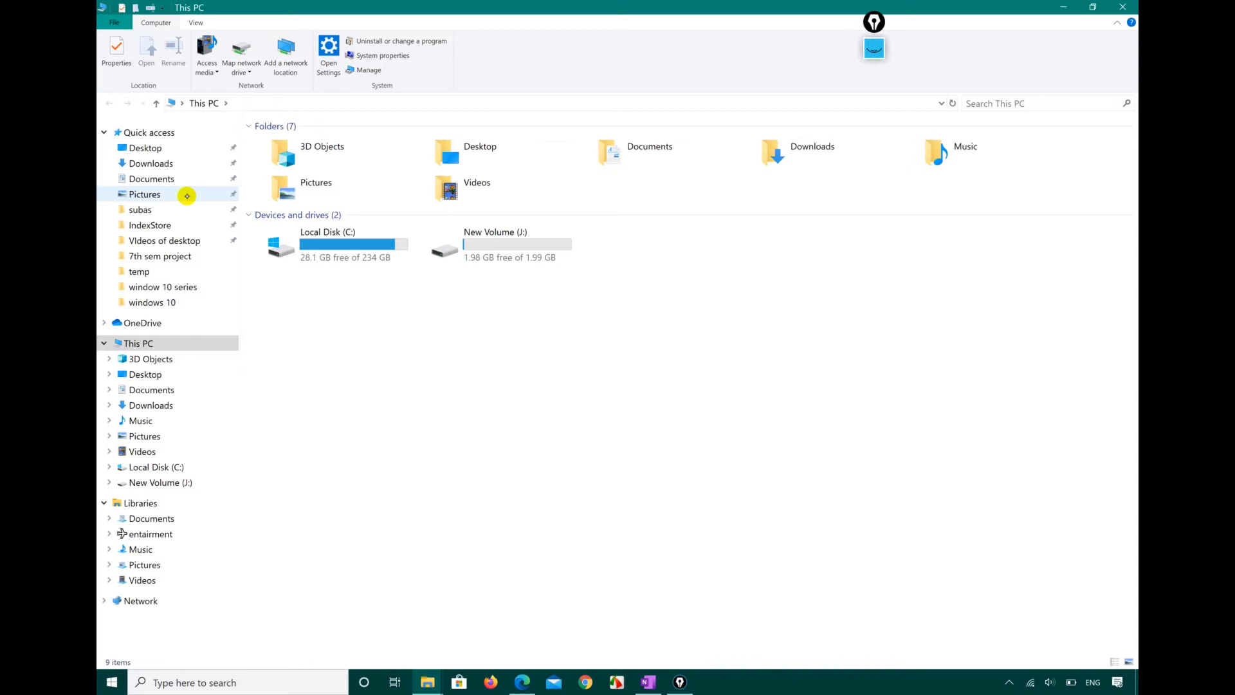
{"action": "left_click", "coordinate": [323, 243]}
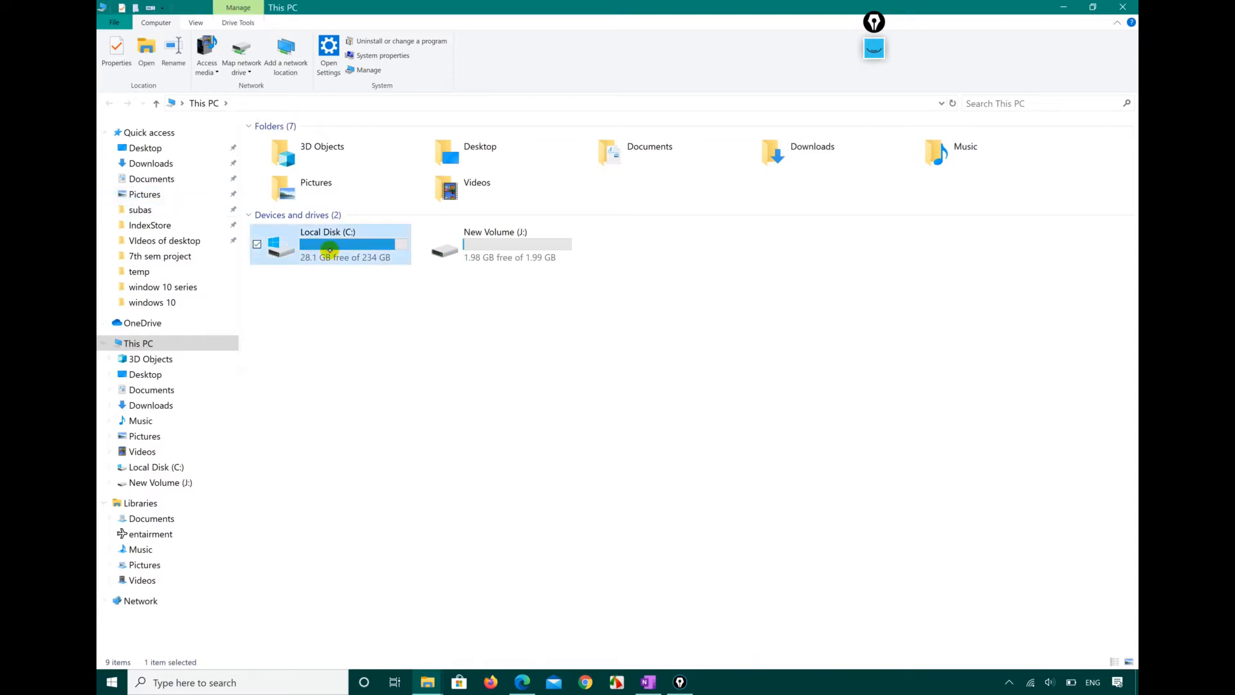
{"action": "left_click", "coordinate": [468, 244]}
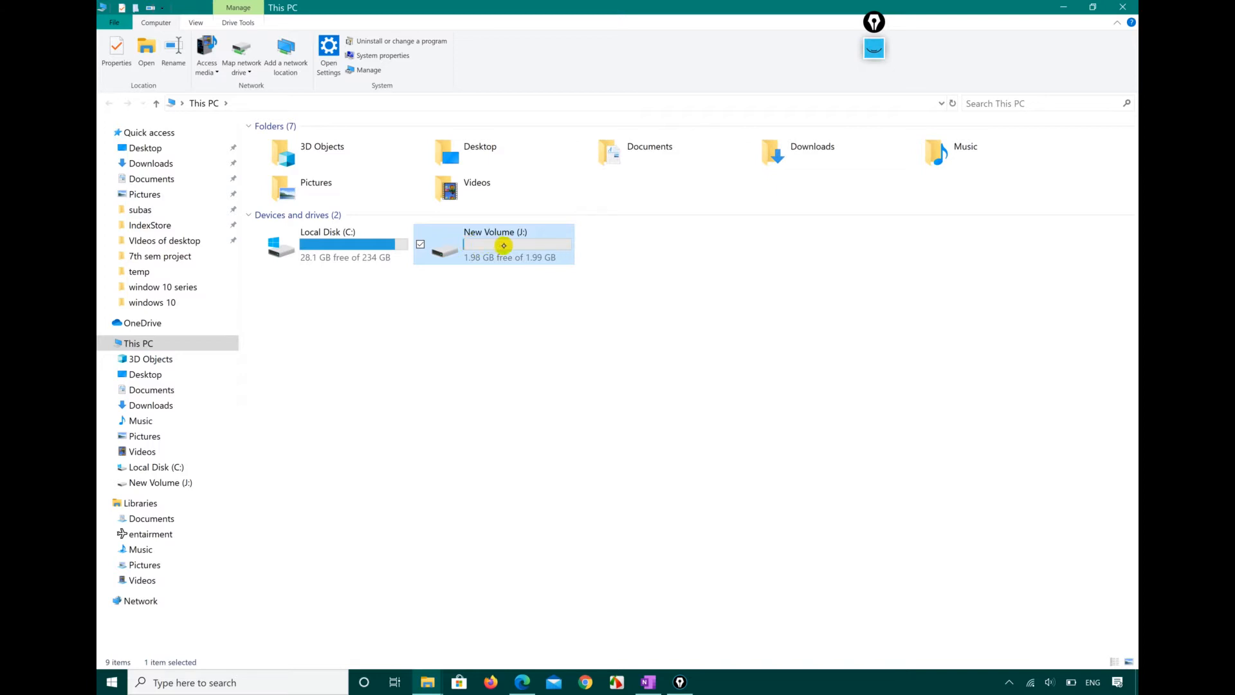
{"action": "mouse_move", "coordinate": [504, 245]}
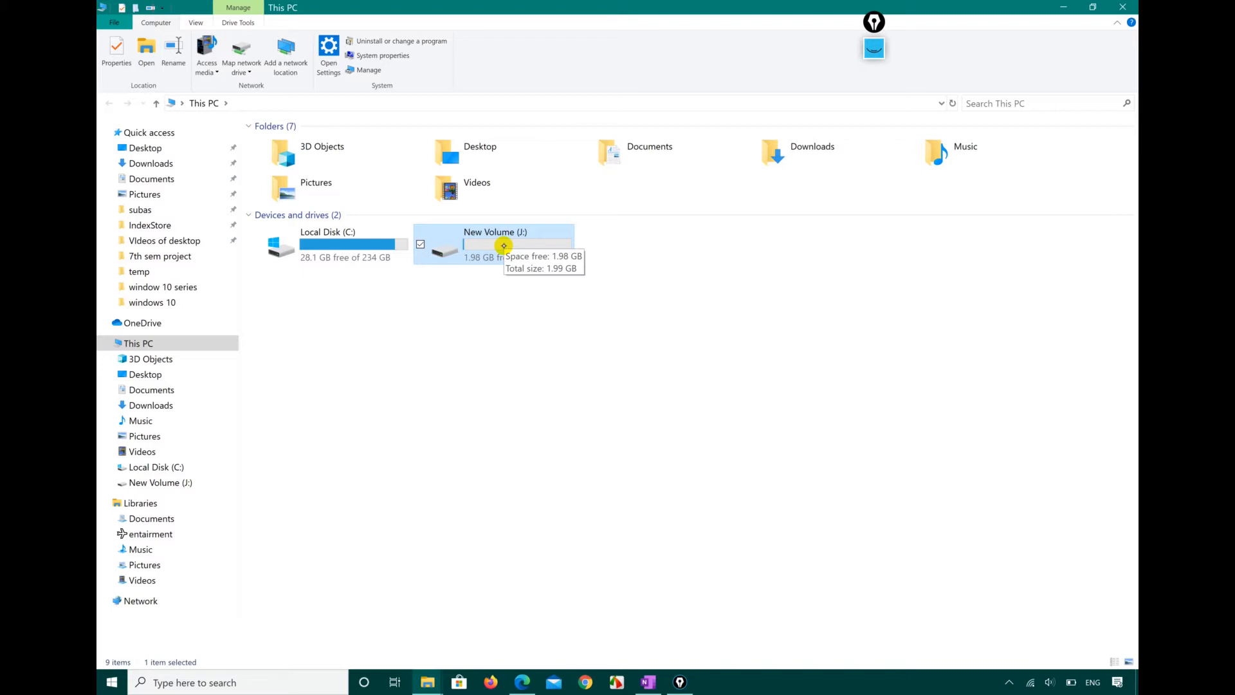
- Activate the Epic Pen drawing pen and make a few pink trial marks in the empty area below the drives
{"action": "left_click", "coordinate": [874, 49]}
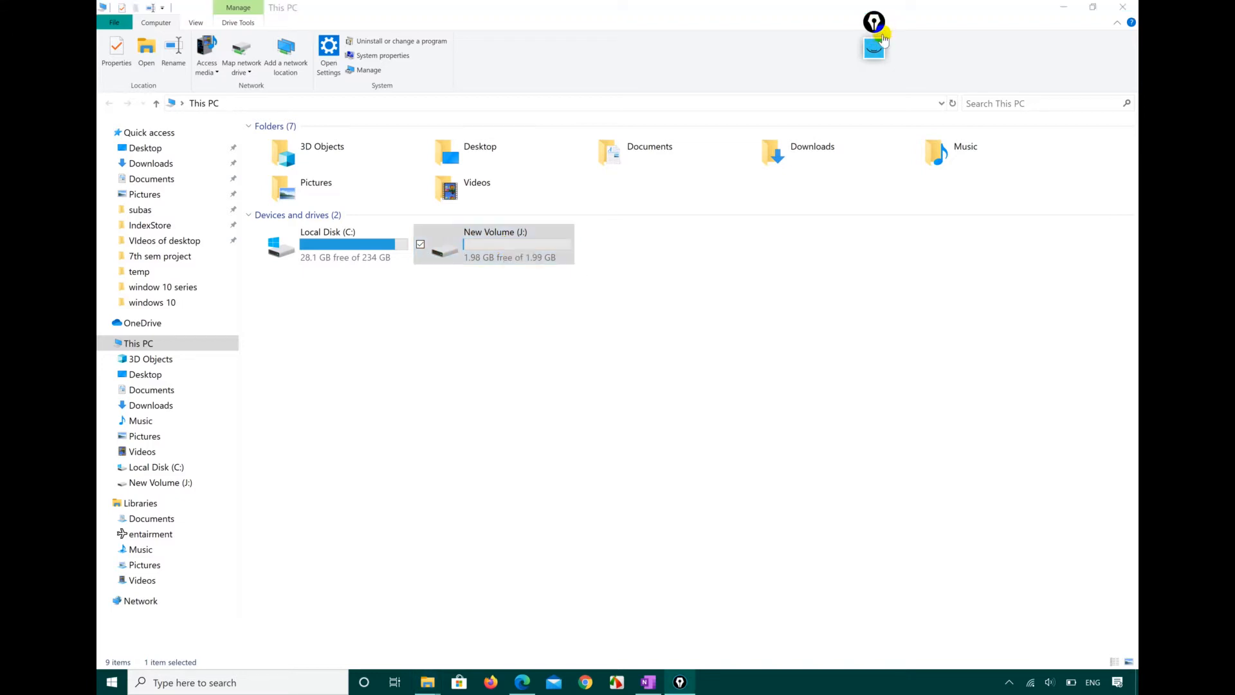
{"action": "left_click", "coordinate": [874, 86]}
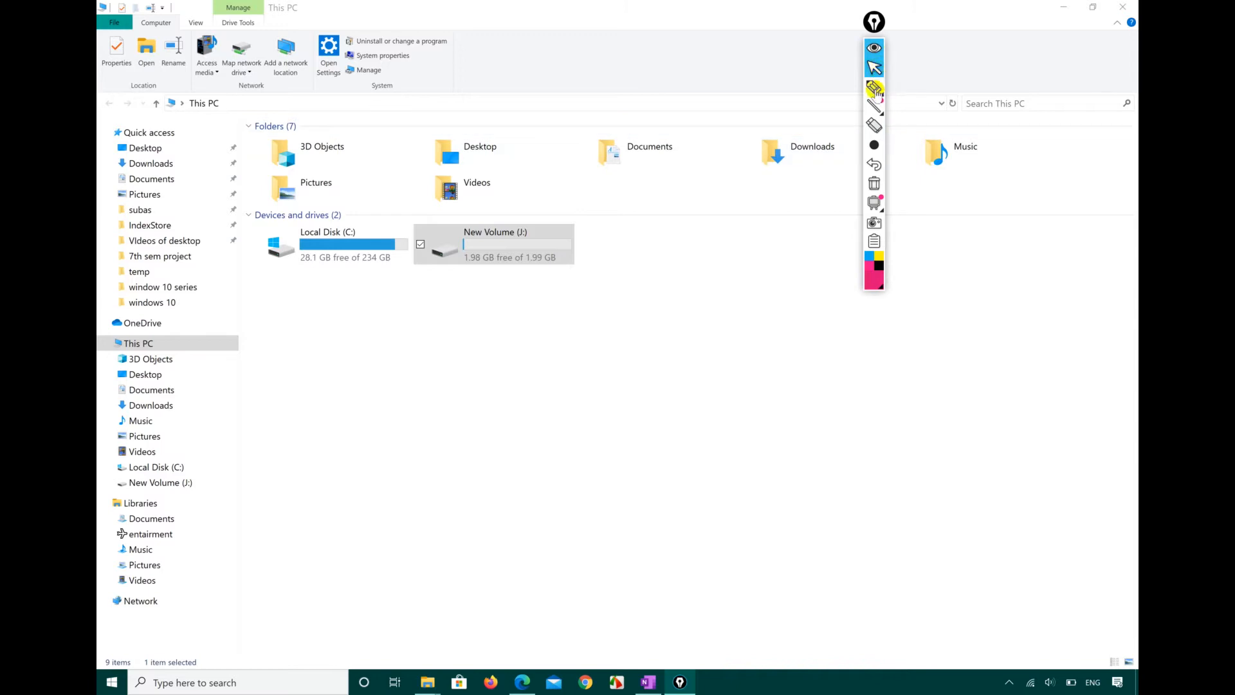
{"action": "left_click", "coordinate": [629, 372]}
{"action": "left_click_drag", "start_coordinate": [620, 344], "coordinate": [618, 459]}
{"action": "left_click", "coordinate": [594, 432]}
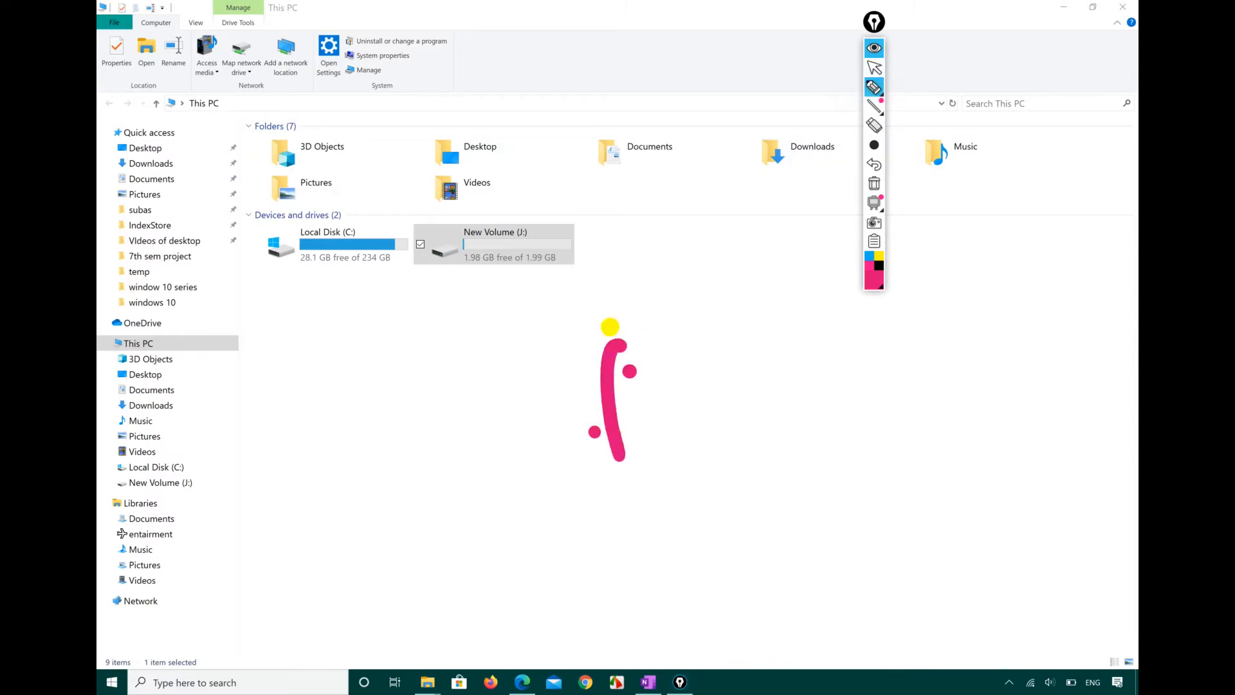
- Reduce the brush size and handwrite "file system" in pink below the drives, with a slanted line beneath the words and another above
{"action": "left_click", "coordinate": [854, 145]}
{"action": "left_click", "coordinate": [721, 370]}
{"action": "right_click", "coordinate": [618, 353]}
{"action": "right_click", "coordinate": [595, 431]}
{"action": "mouse_move", "coordinate": [554, 403]}
{"action": "left_mouse_down"}
{"action": "mouse_move", "coordinate": [554, 510]}
{"action": "mouse_move", "coordinate": [548, 467]}
{"action": "mouse_move", "coordinate": [587, 481]}
{"action": "mouse_move", "coordinate": [593, 441]}
{"action": "mouse_move", "coordinate": [612, 462]}
{"action": "left_mouse_up"}
{"action": "left_click", "coordinate": [560, 443]}
{"action": "mouse_move", "coordinate": [707, 384]}
{"action": "left_mouse_down"}
{"action": "mouse_move", "coordinate": [691, 423]}
{"action": "mouse_move", "coordinate": [724, 440]}
{"action": "left_mouse_up"}
{"action": "left_click_drag", "start_coordinate": [750, 366], "coordinate": [737, 394]}
{"action": "mouse_move", "coordinate": [752, 328]}
{"action": "left_mouse_down"}
{"action": "mouse_move", "coordinate": [776, 405]}
{"action": "mouse_move", "coordinate": [781, 361]}
{"action": "mouse_move", "coordinate": [827, 337]}
{"action": "mouse_move", "coordinate": [852, 352]}
{"action": "left_mouse_up"}
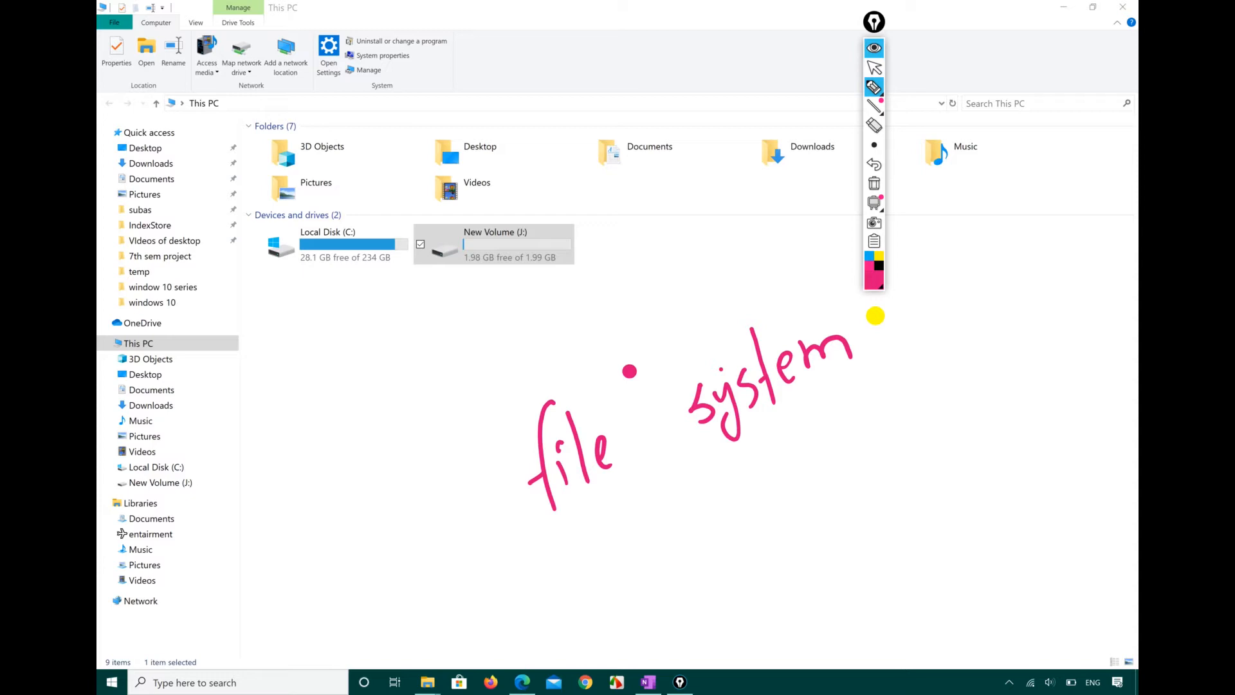
{"action": "left_click_drag", "start_coordinate": [539, 532], "coordinate": [878, 384]}
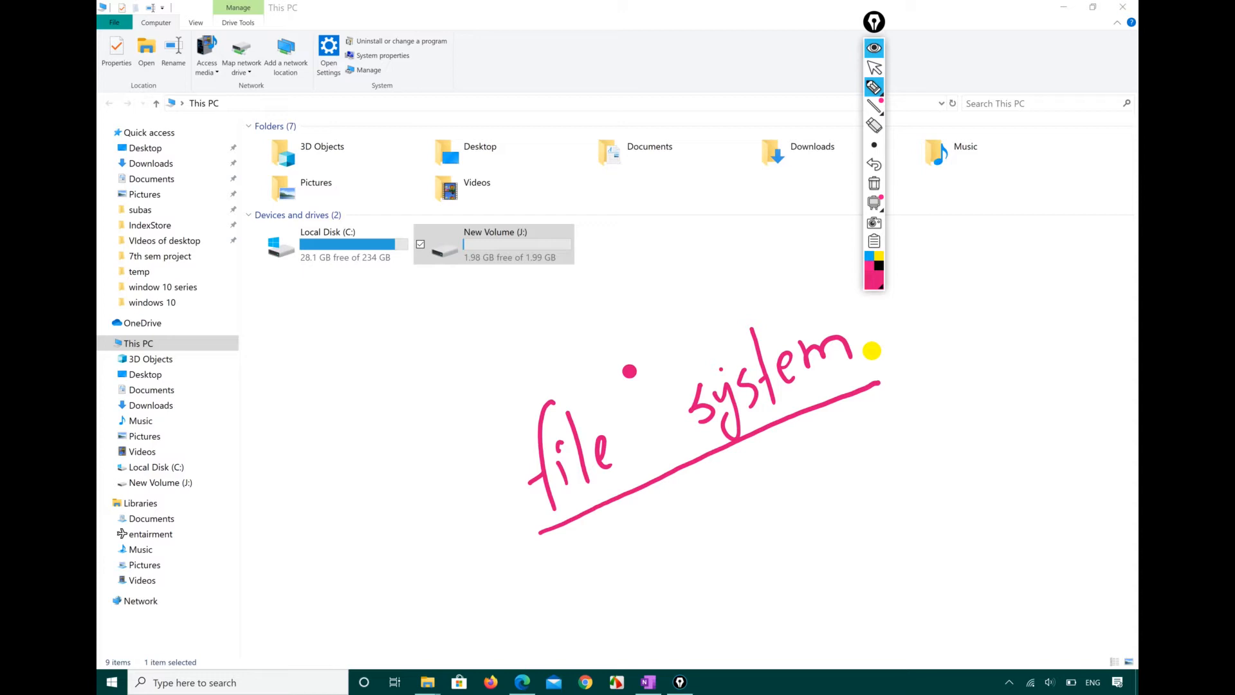
{"action": "left_click_drag", "start_coordinate": [469, 393], "coordinate": [721, 300]}
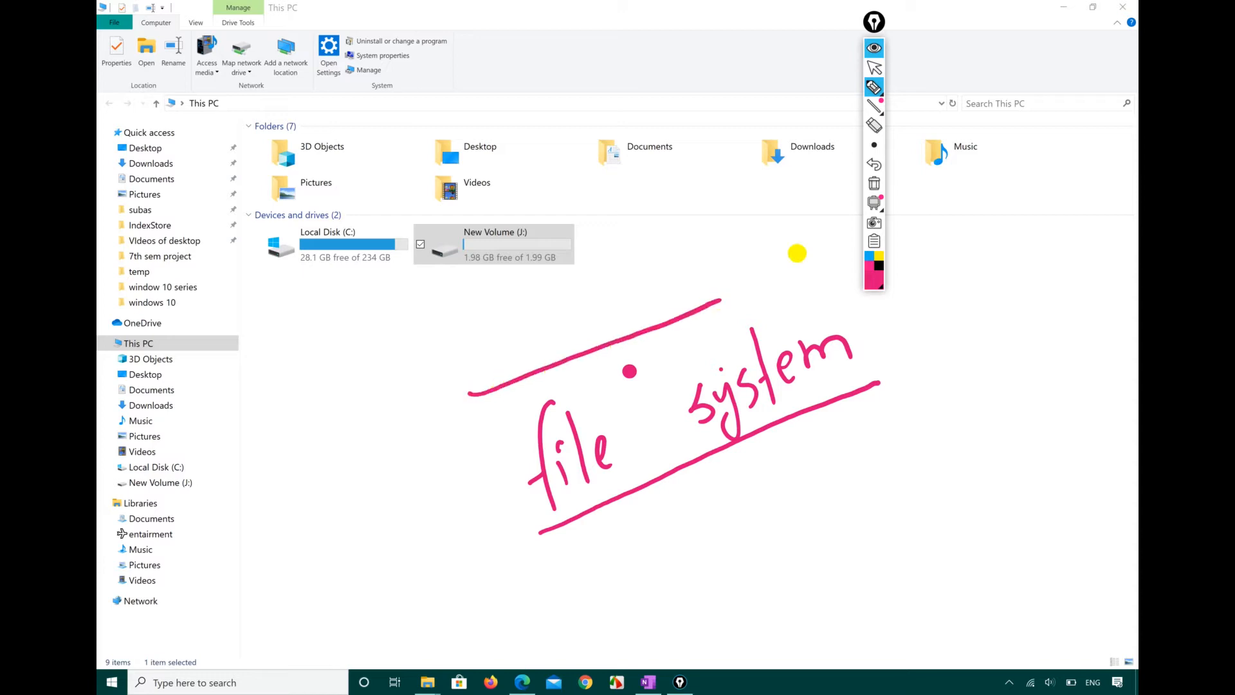
- Return to cursor mode and open the Format dialog for the New Volume (J:) drive
{"action": "left_click", "coordinate": [874, 67]}
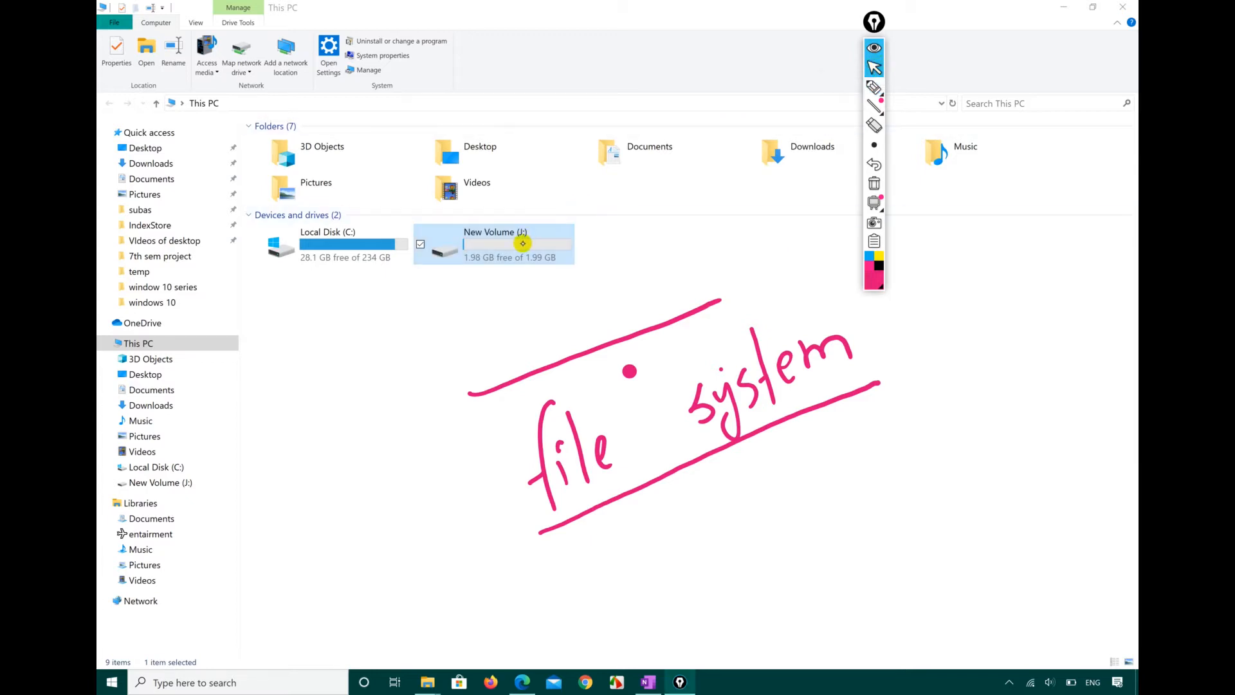
{"action": "left_click", "coordinate": [522, 243]}
{"action": "left_click", "coordinate": [385, 246]}
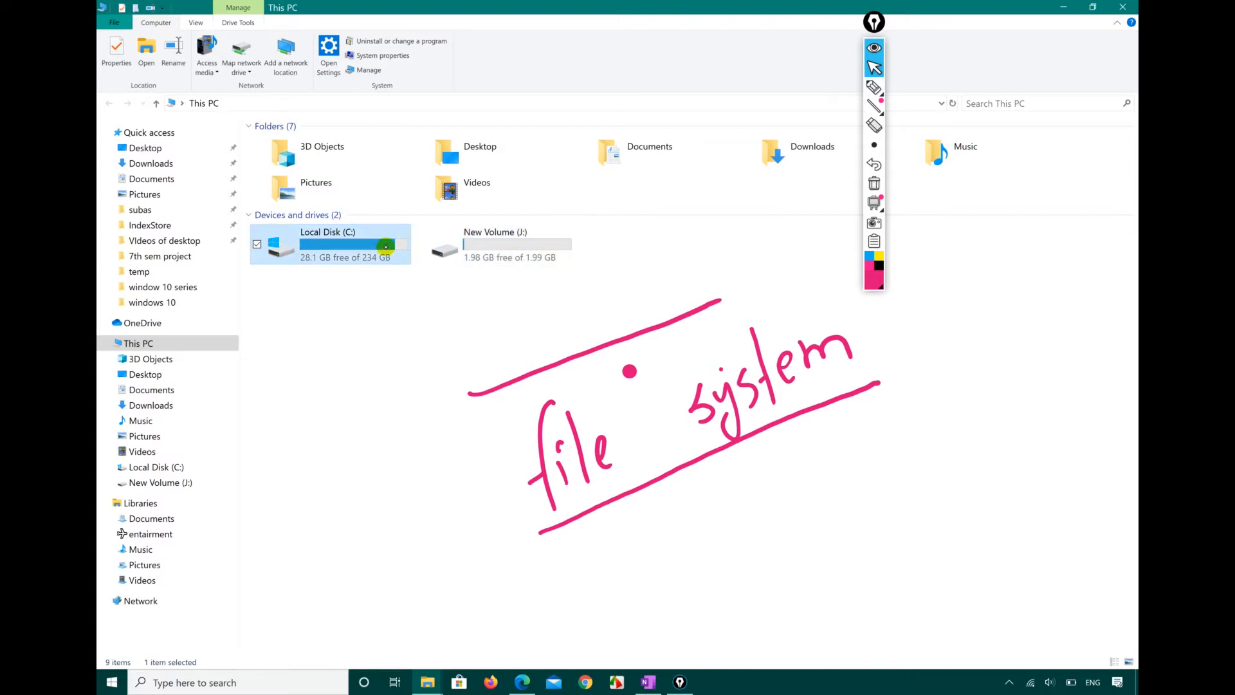
{"action": "left_click", "coordinate": [504, 258]}
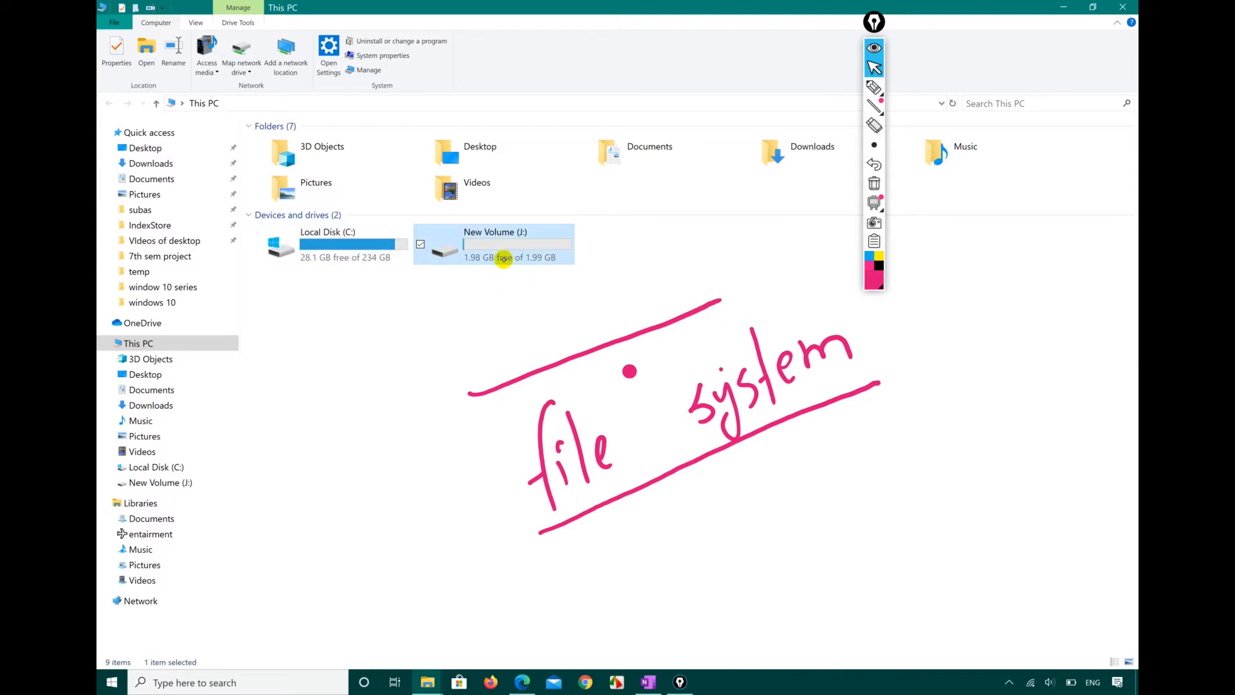
{"action": "mouse_move", "coordinate": [528, 245]}
{"action": "right_click", "coordinate": [528, 245]}
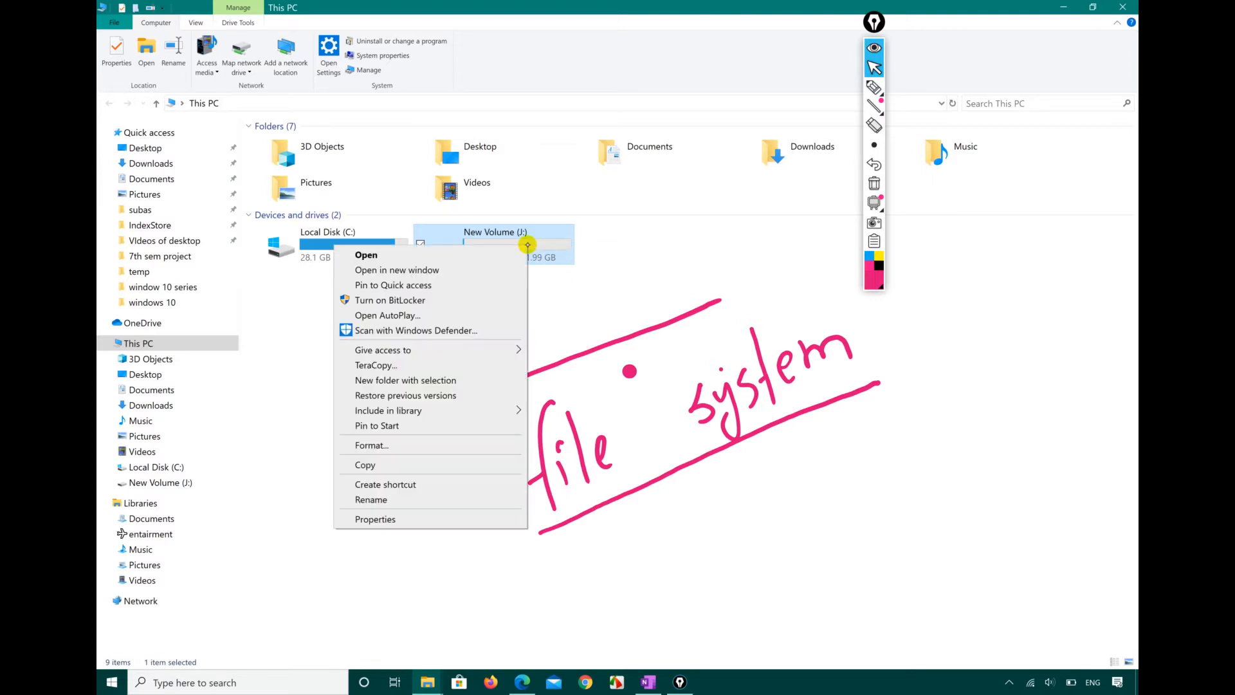
{"action": "left_click", "coordinate": [400, 445]}
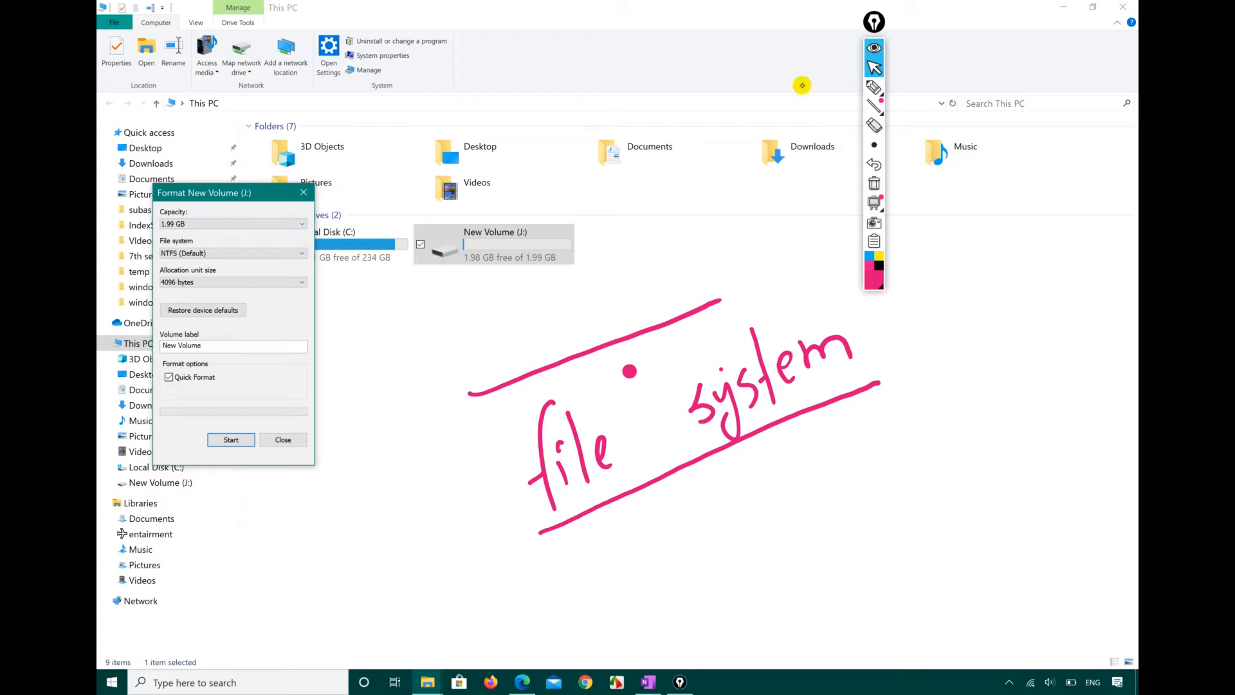
- Circle the File system setting in the Format dialog with the pink pen, then restore cursor mode
{"action": "left_click", "coordinate": [874, 88]}
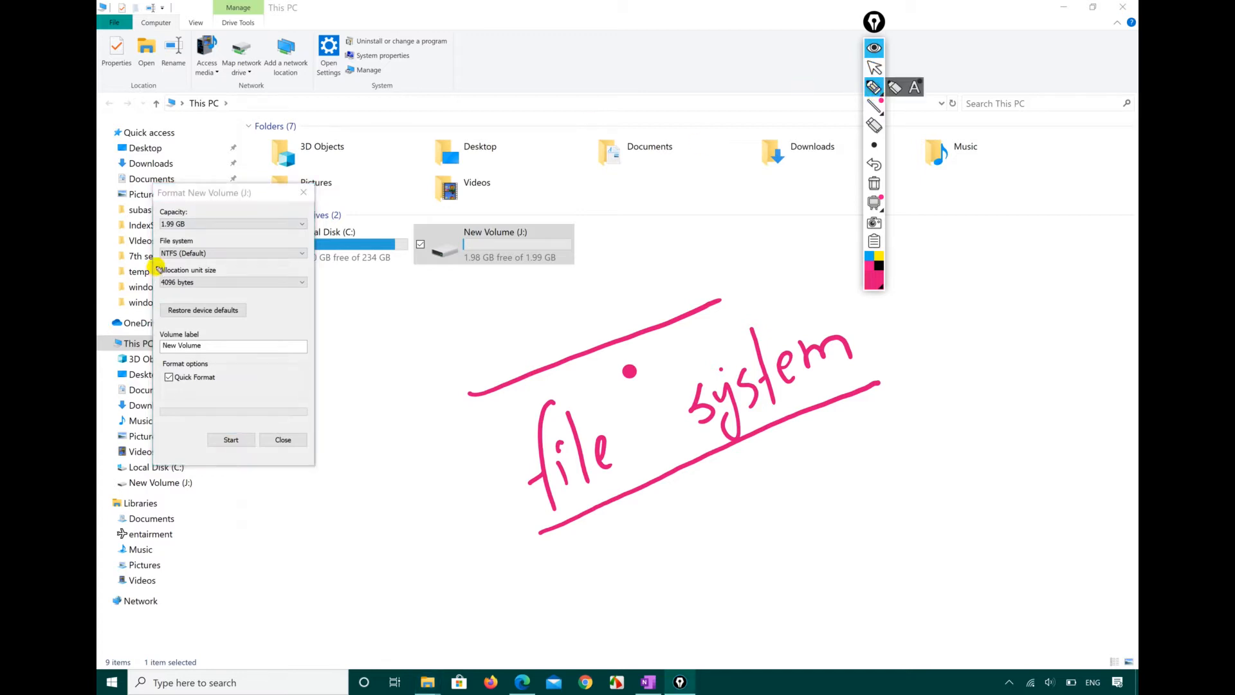
{"action": "mouse_move", "coordinate": [159, 258]}
{"action": "left_mouse_down"}
{"action": "mouse_move", "coordinate": [220, 263]}
{"action": "mouse_move", "coordinate": [189, 232]}
{"action": "mouse_move", "coordinate": [147, 240]}
{"action": "mouse_move", "coordinate": [161, 261]}
{"action": "left_mouse_up"}
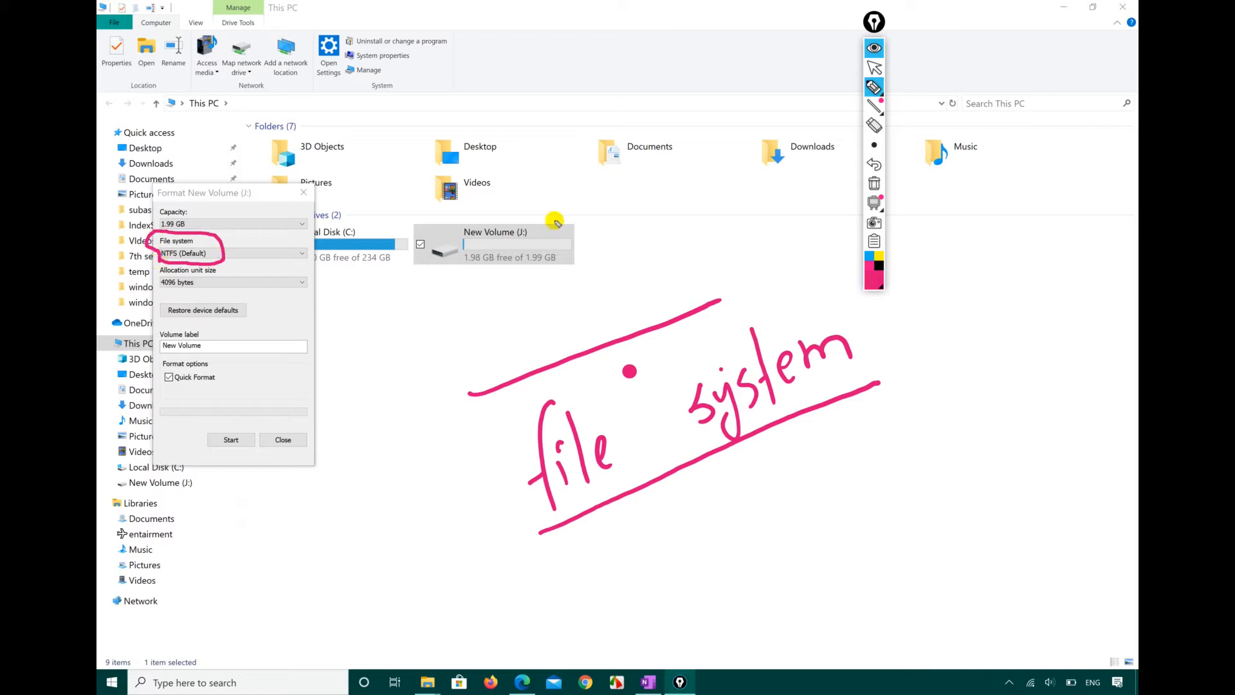
{"action": "left_click", "coordinate": [874, 67]}
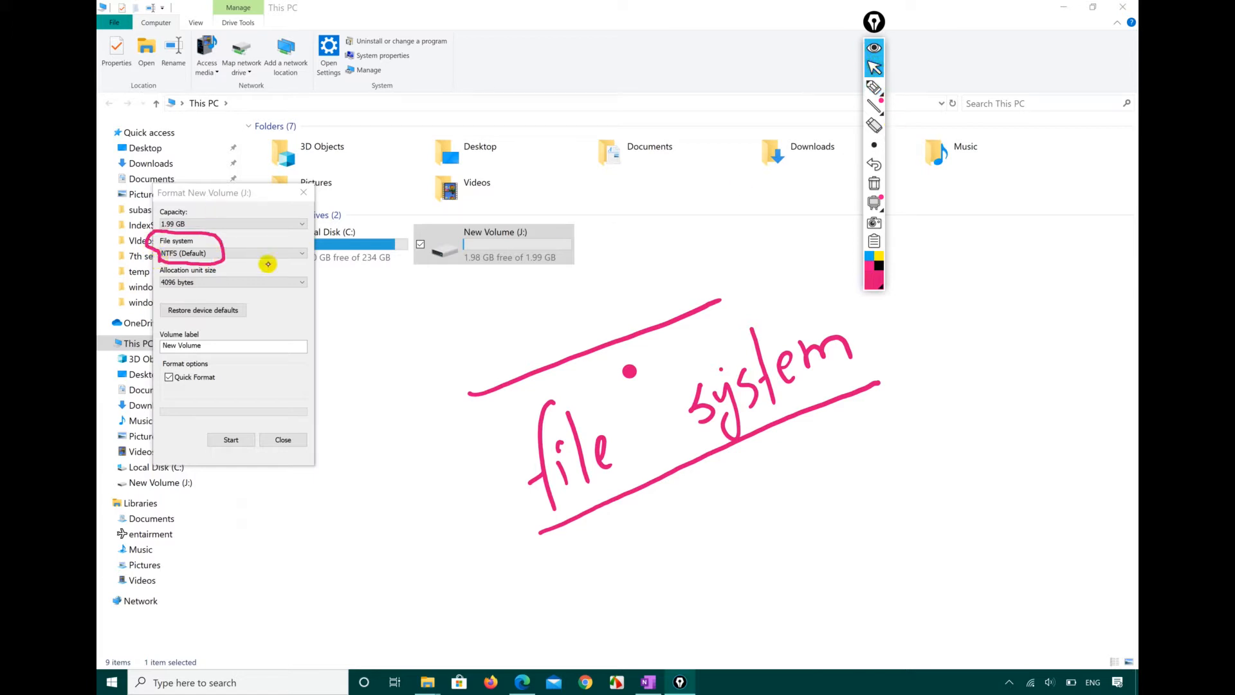
- Format New Volume (J:) with the NTFS (Default) file system and Quick Format, accepting that all data is erased
{"action": "left_click", "coordinate": [294, 253]}
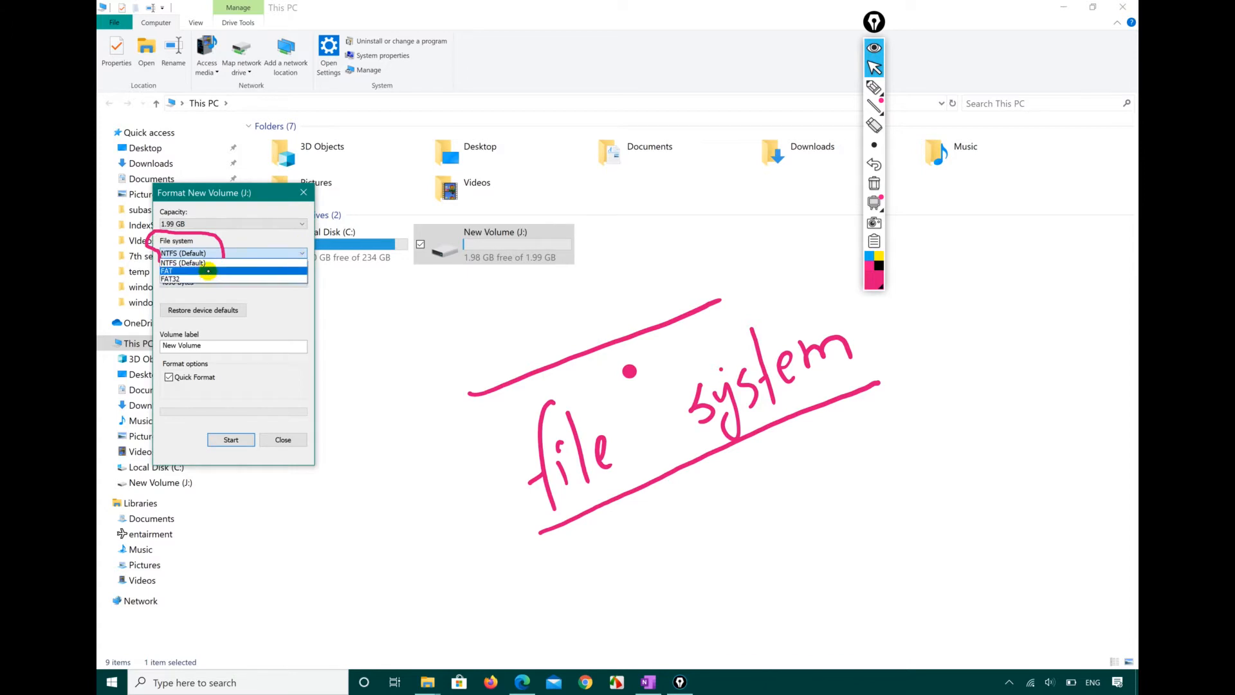
{"action": "left_click", "coordinate": [214, 264]}
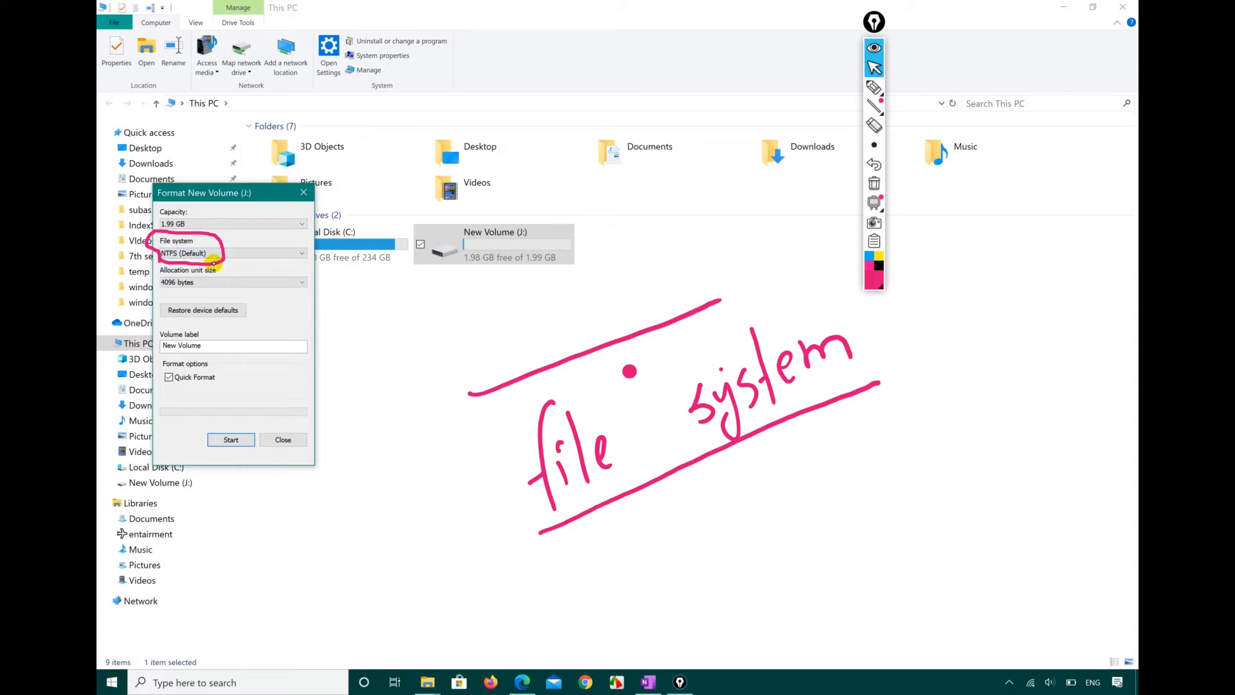
{"action": "left_click", "coordinate": [239, 253]}
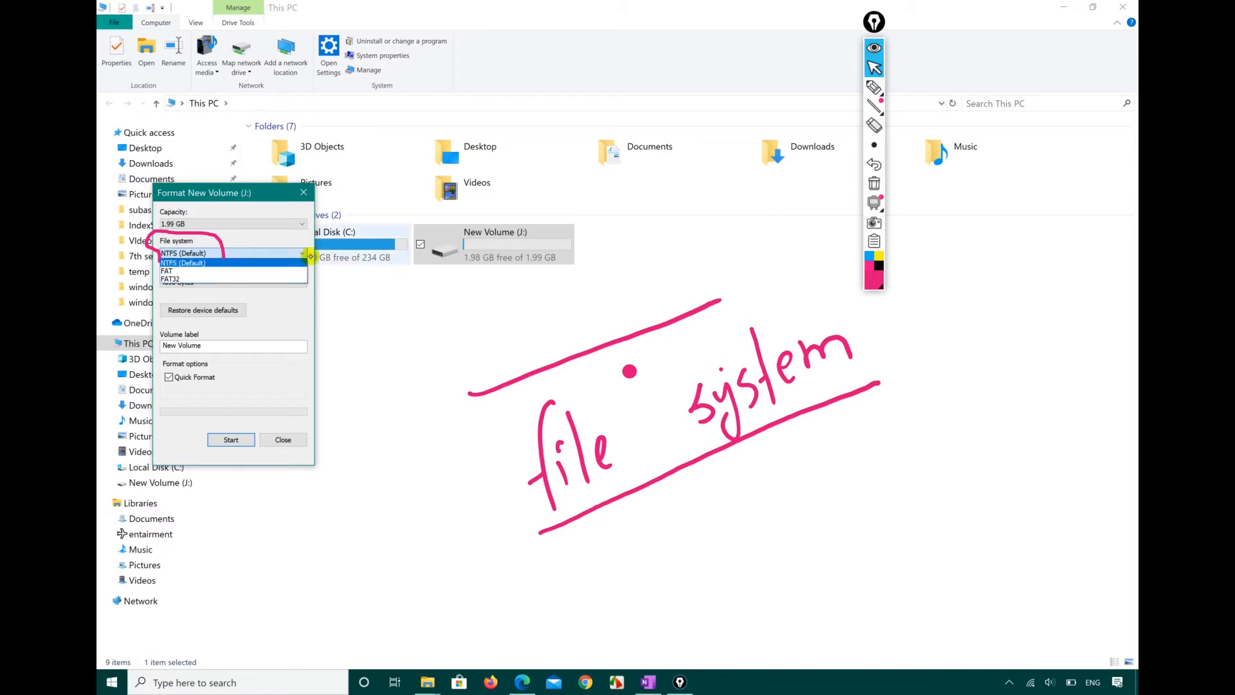
{"action": "left_click", "coordinate": [250, 264]}
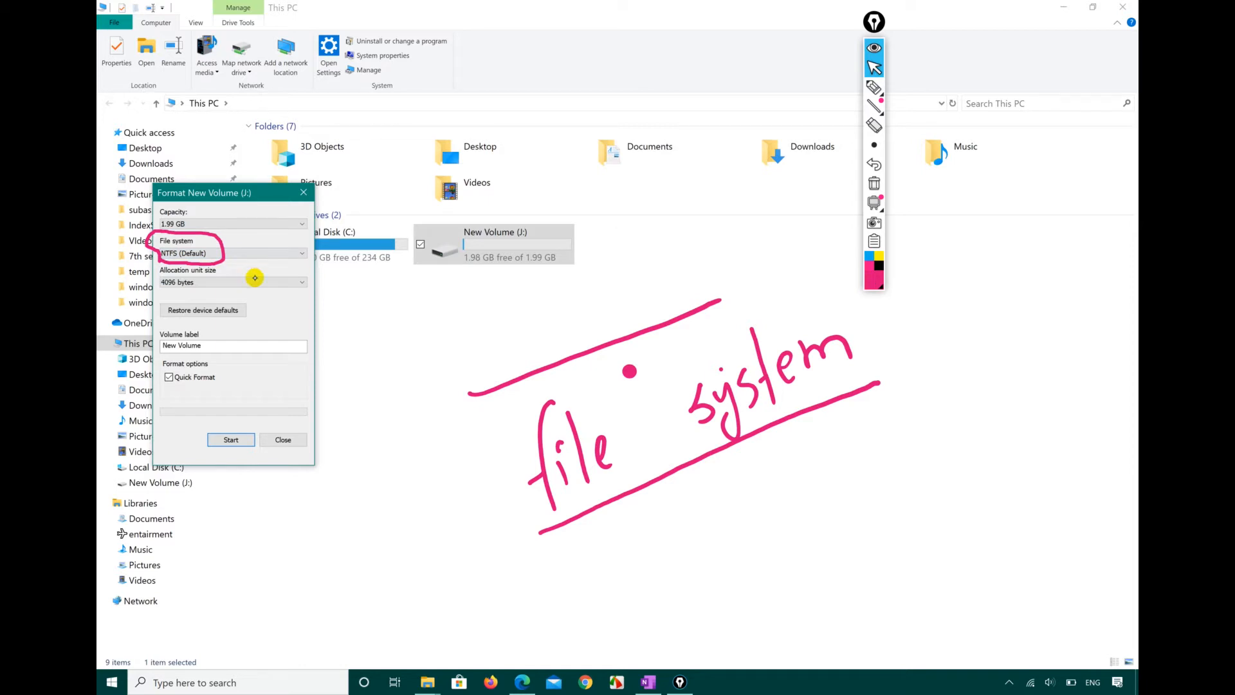
{"action": "left_click", "coordinate": [231, 441]}
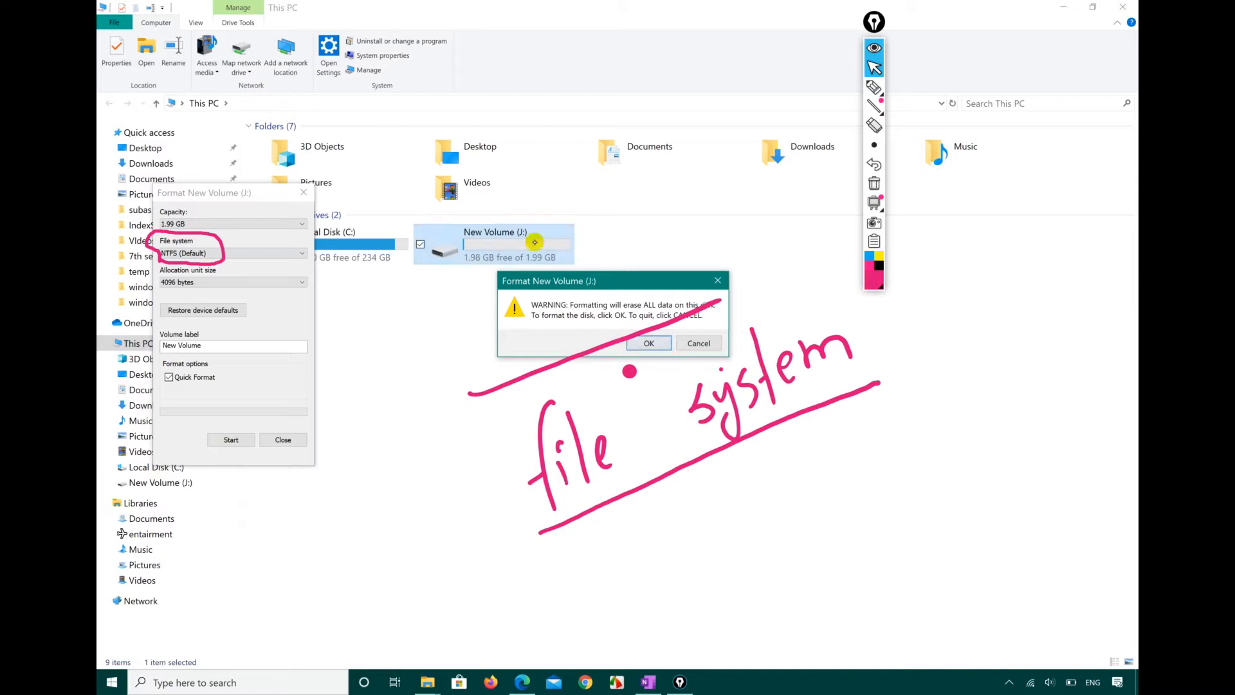
{"action": "left_click", "coordinate": [649, 342]}
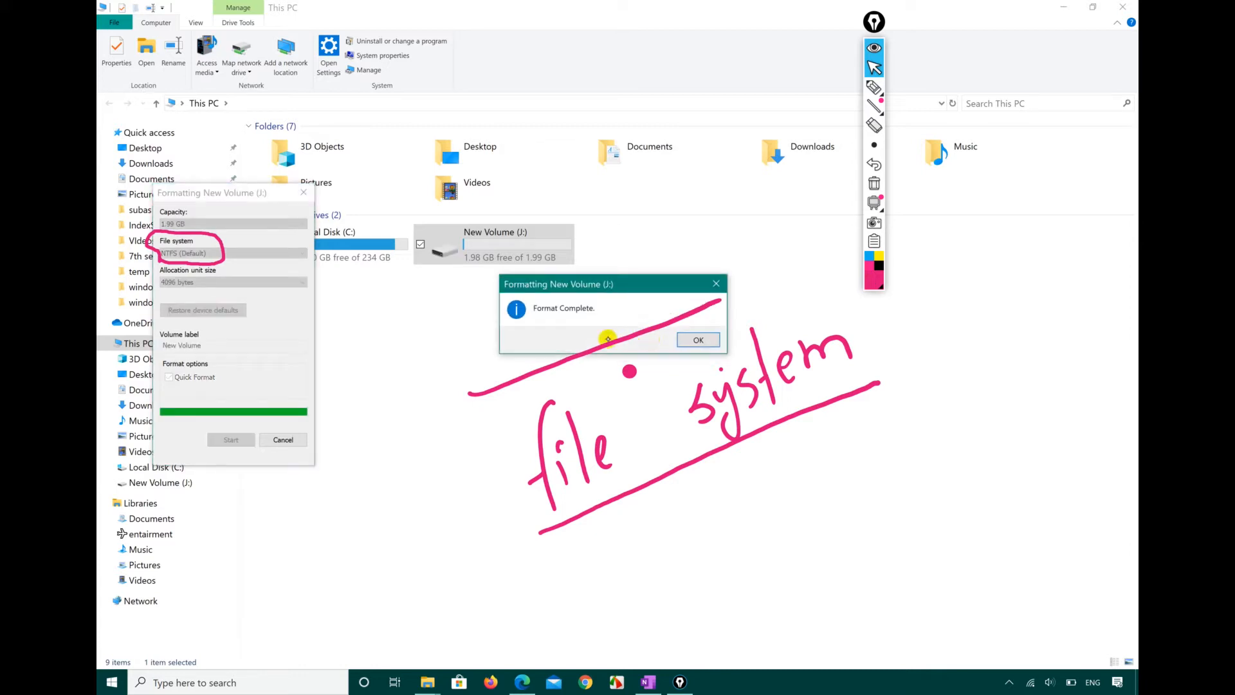
- Dismiss the format completion message, close the New Volume (J:) Format dialog, and briefly check the syllabus PDF
{"action": "left_click", "coordinate": [697, 341]}
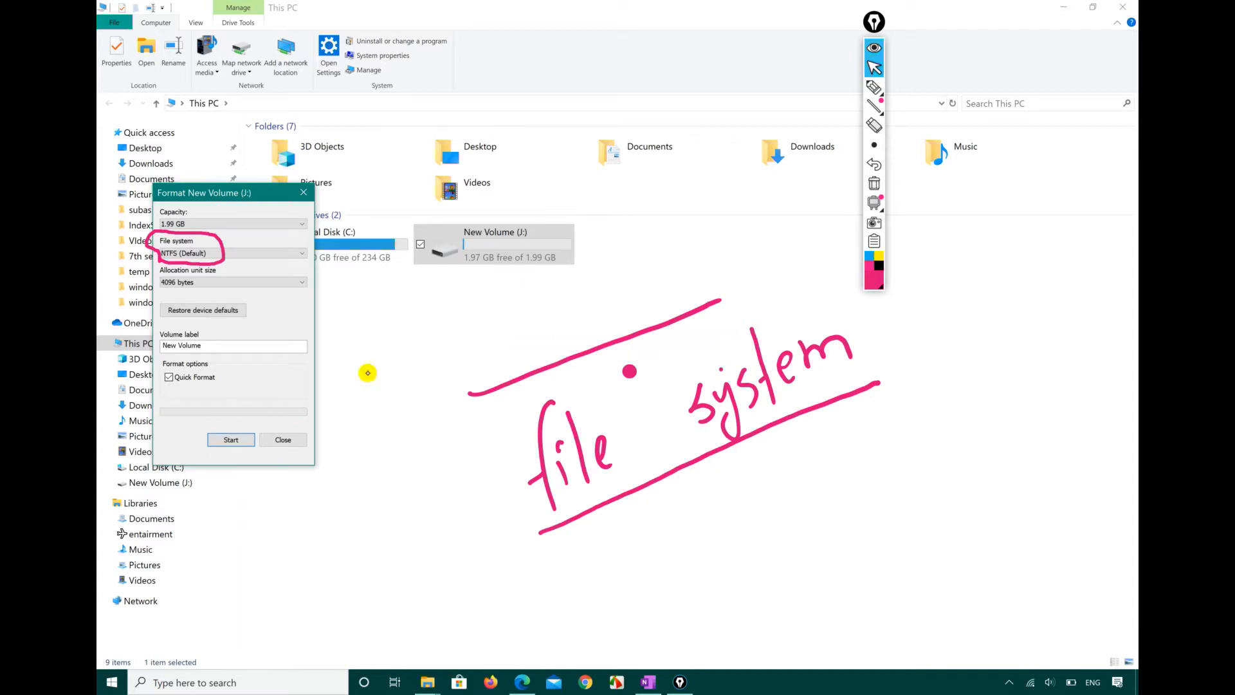
{"action": "left_click", "coordinate": [286, 438]}
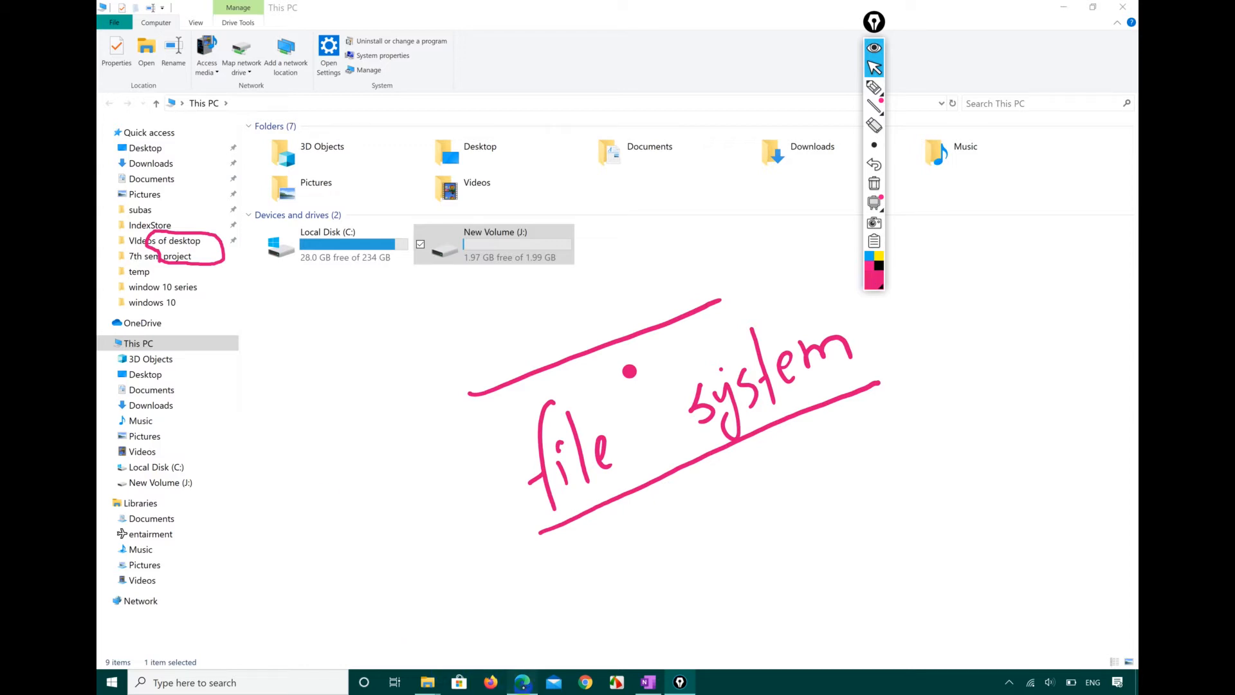
{"action": "left_click", "coordinate": [522, 682]}
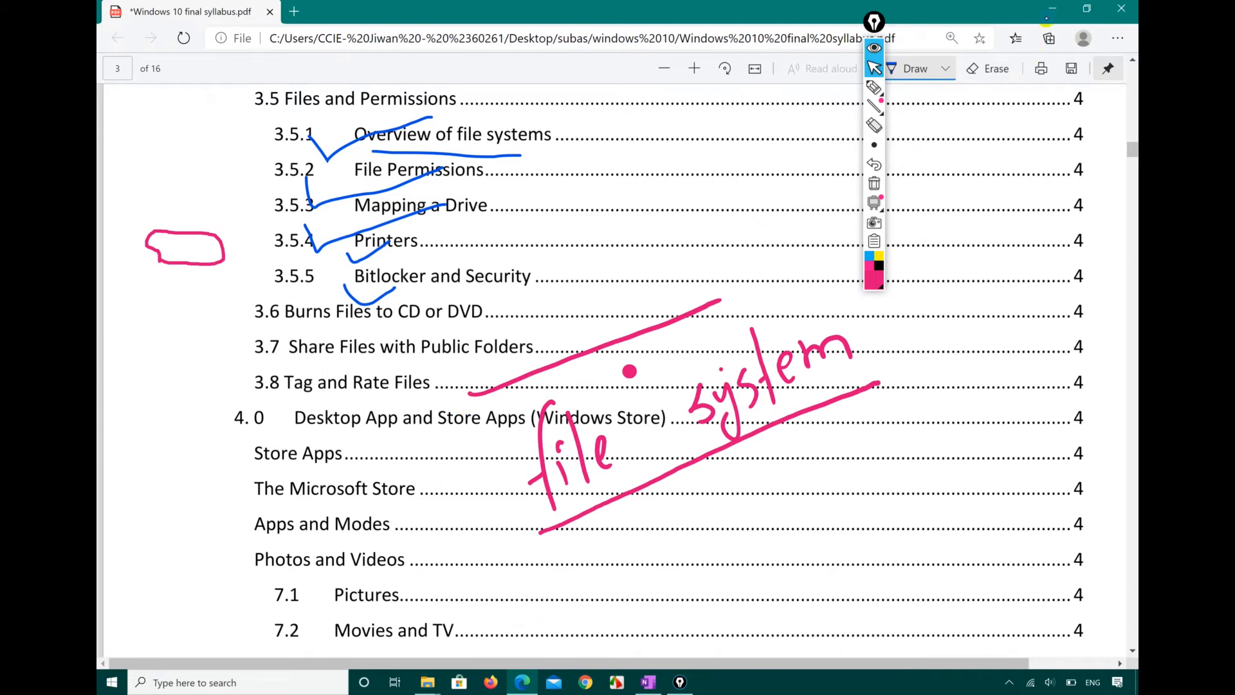
{"action": "left_click", "coordinate": [1050, 8]}
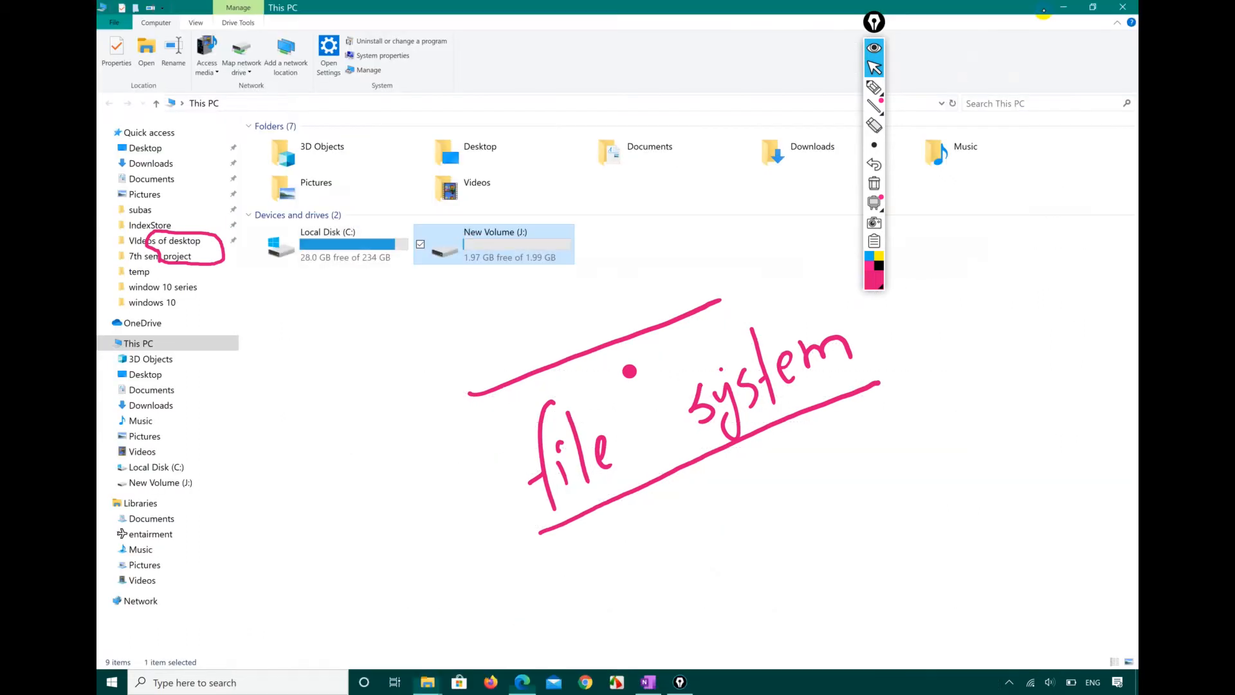
- Reopen the Format dialog for New Volume (J:), view the available file system options, and close it without formatting
{"action": "right_click", "coordinate": [516, 242]}
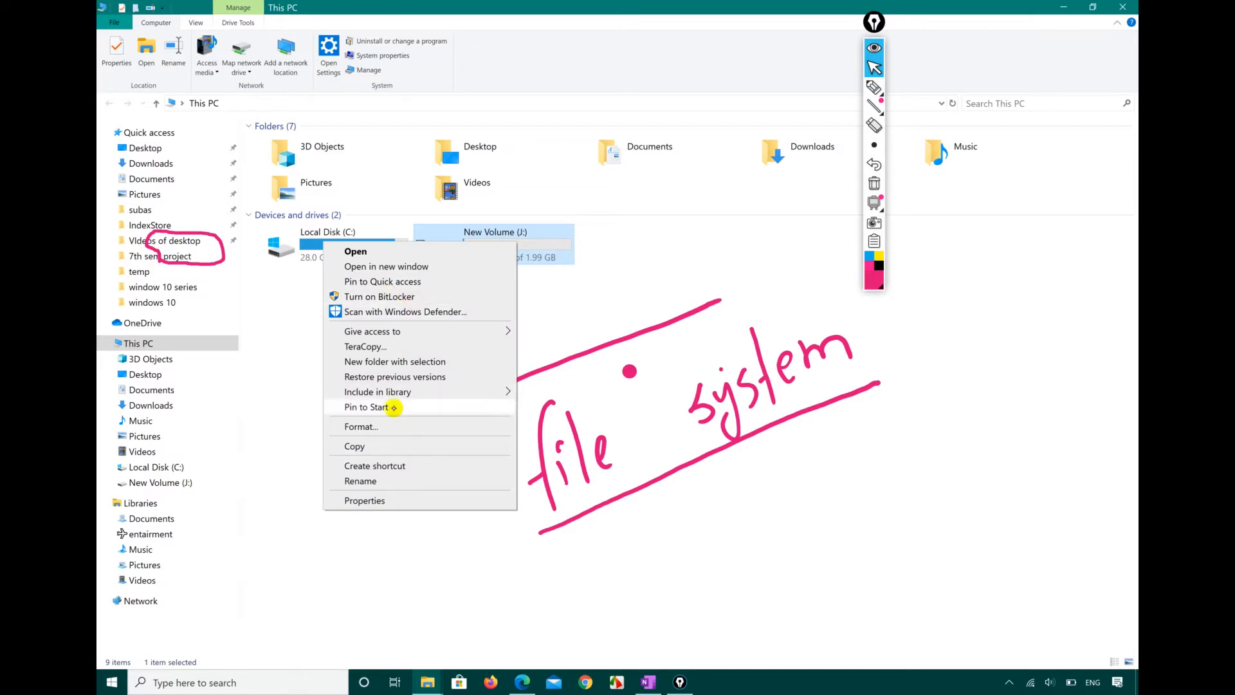
{"action": "left_click", "coordinate": [389, 433]}
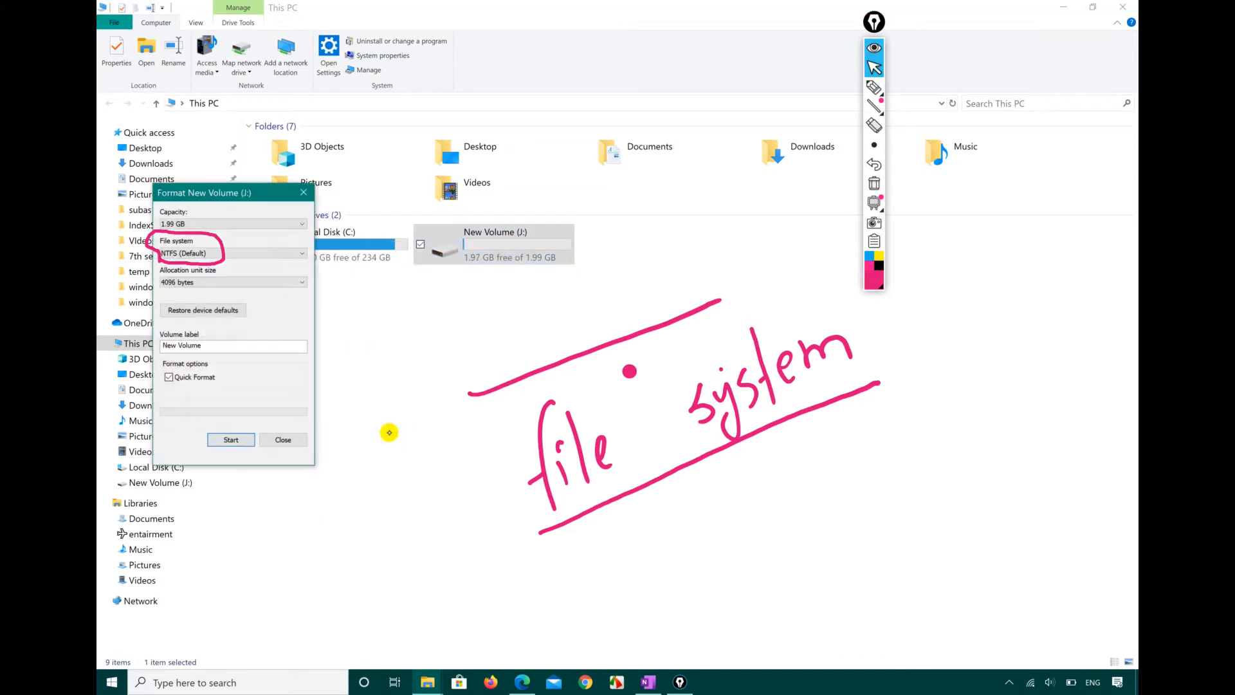
{"action": "left_click", "coordinate": [290, 253]}
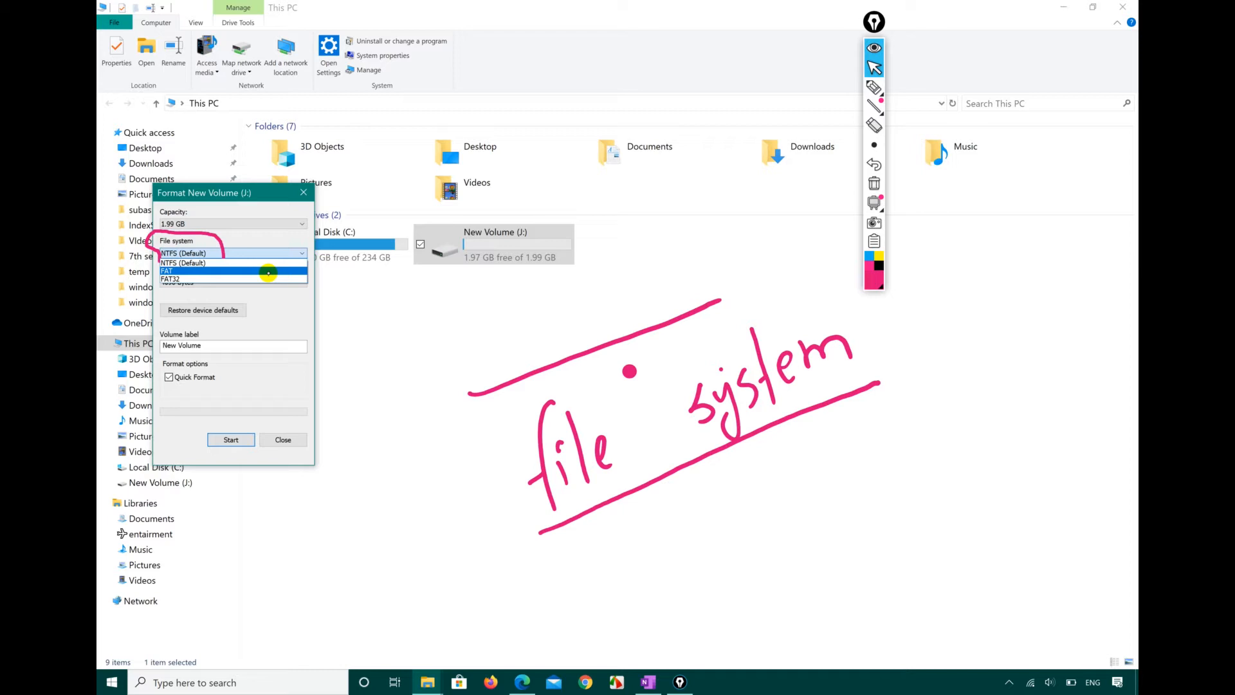
{"action": "left_click", "coordinate": [254, 386]}
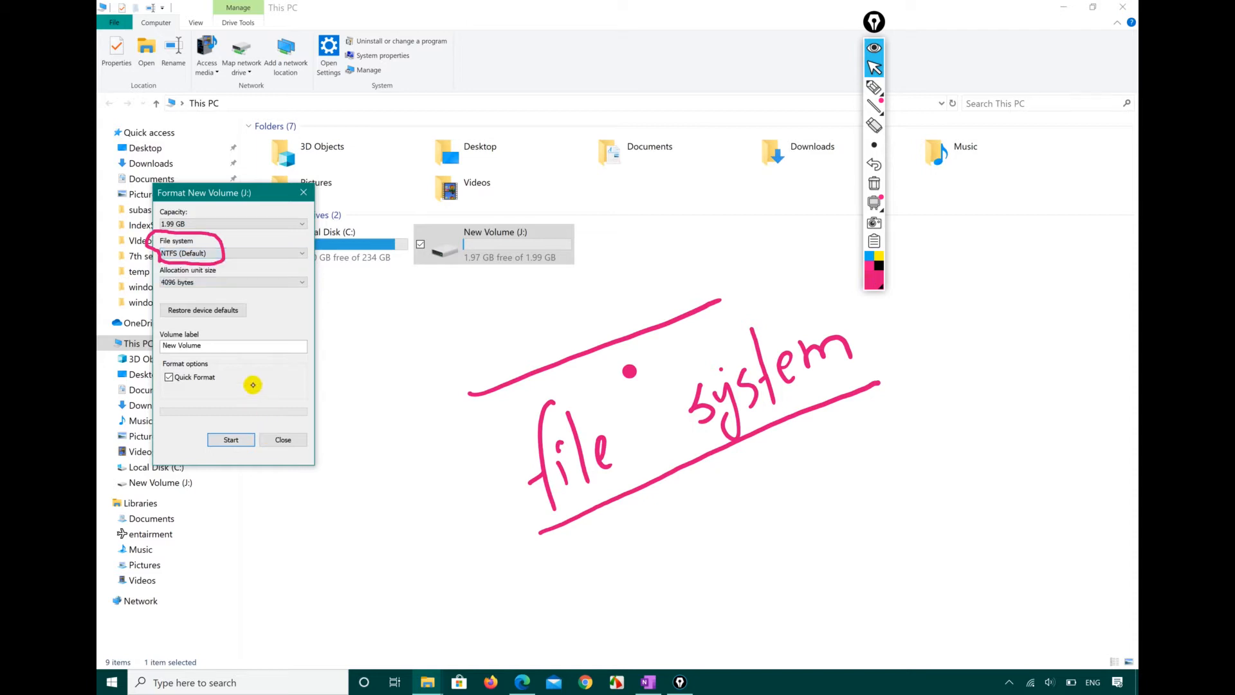
{"action": "left_click", "coordinate": [280, 438]}
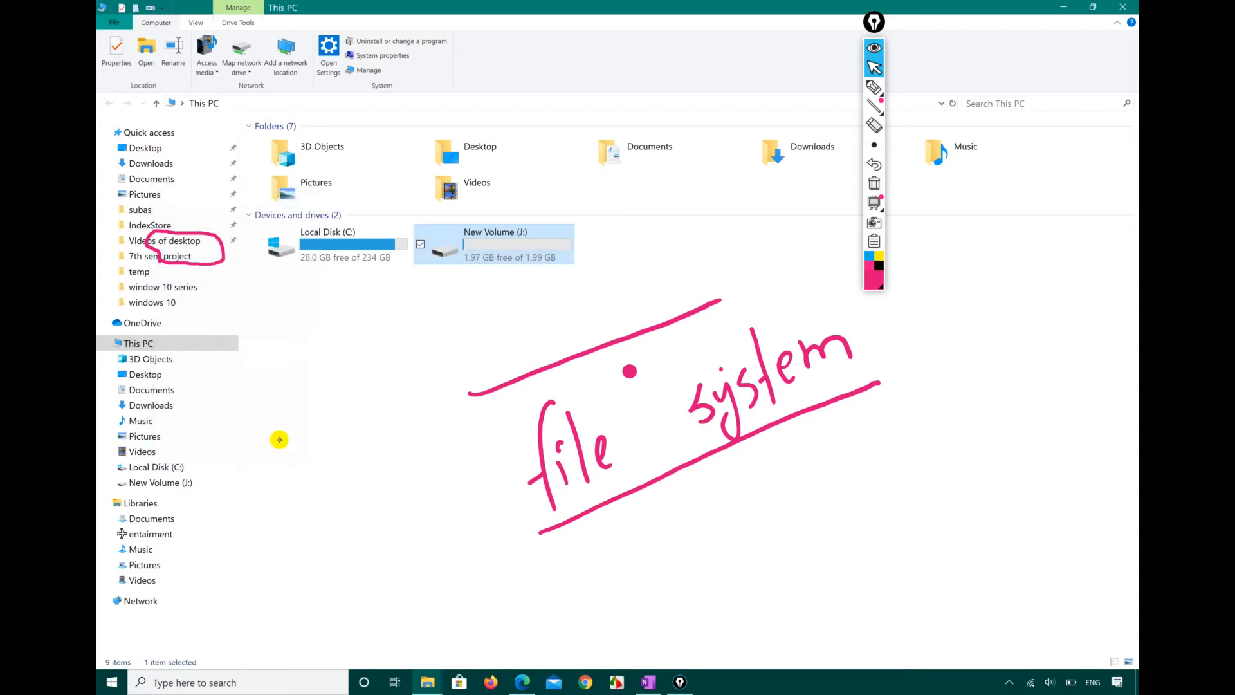
- Switch to the syllabus PDF in Edge, erase the blue marks over items 3.5.1 to 3.5.4, and tick File Permissions in pink
{"action": "left_click", "coordinate": [522, 682]}
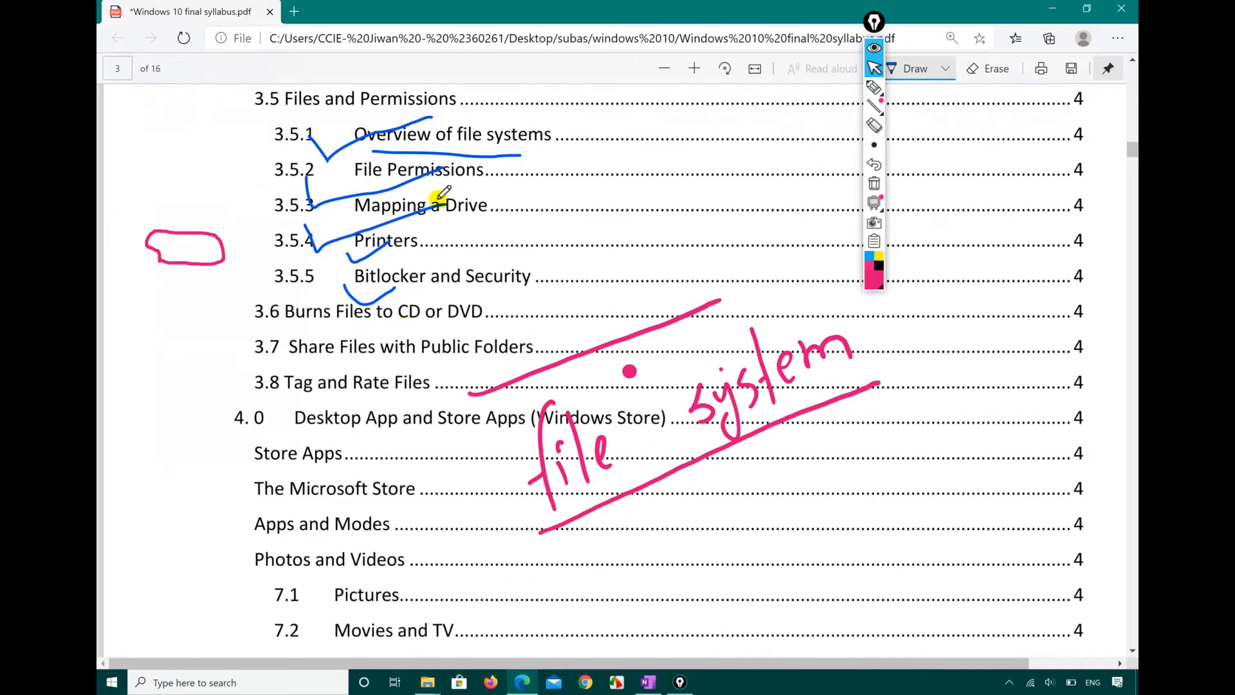
{"action": "mouse_move", "coordinate": [443, 193]}
{"action": "left_mouse_down"}
{"action": "mouse_move", "coordinate": [390, 120]}
{"action": "mouse_move", "coordinate": [341, 142]}
{"action": "mouse_move", "coordinate": [366, 291]}
{"action": "left_mouse_up"}
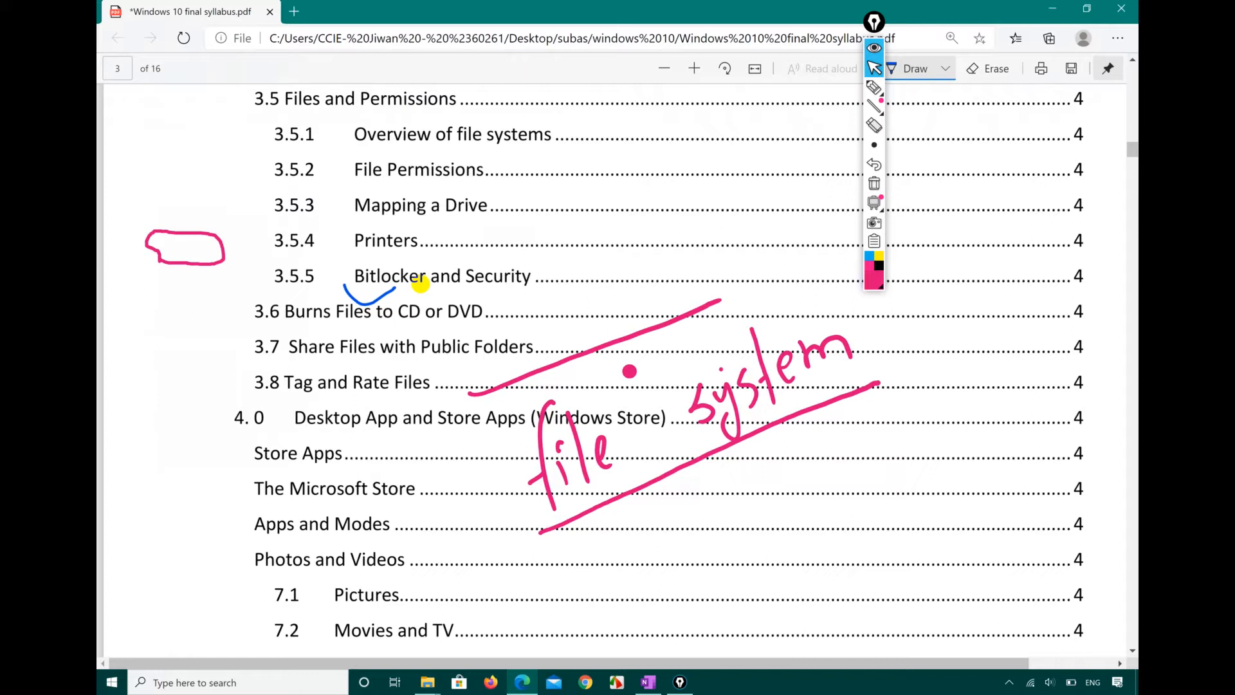
{"action": "left_click", "coordinate": [873, 86]}
{"action": "mouse_move", "coordinate": [454, 182]}
{"action": "left_mouse_down"}
{"action": "mouse_move", "coordinate": [473, 196]}
{"action": "mouse_move", "coordinate": [536, 160]}
{"action": "left_mouse_up"}
{"action": "mouse_move", "coordinate": [339, 285]}
{"action": "left_mouse_down"}
{"action": "mouse_move", "coordinate": [351, 295]}
{"action": "mouse_move", "coordinate": [414, 264]}
{"action": "left_mouse_up"}
{"action": "key", "text": "ctrl+z"}
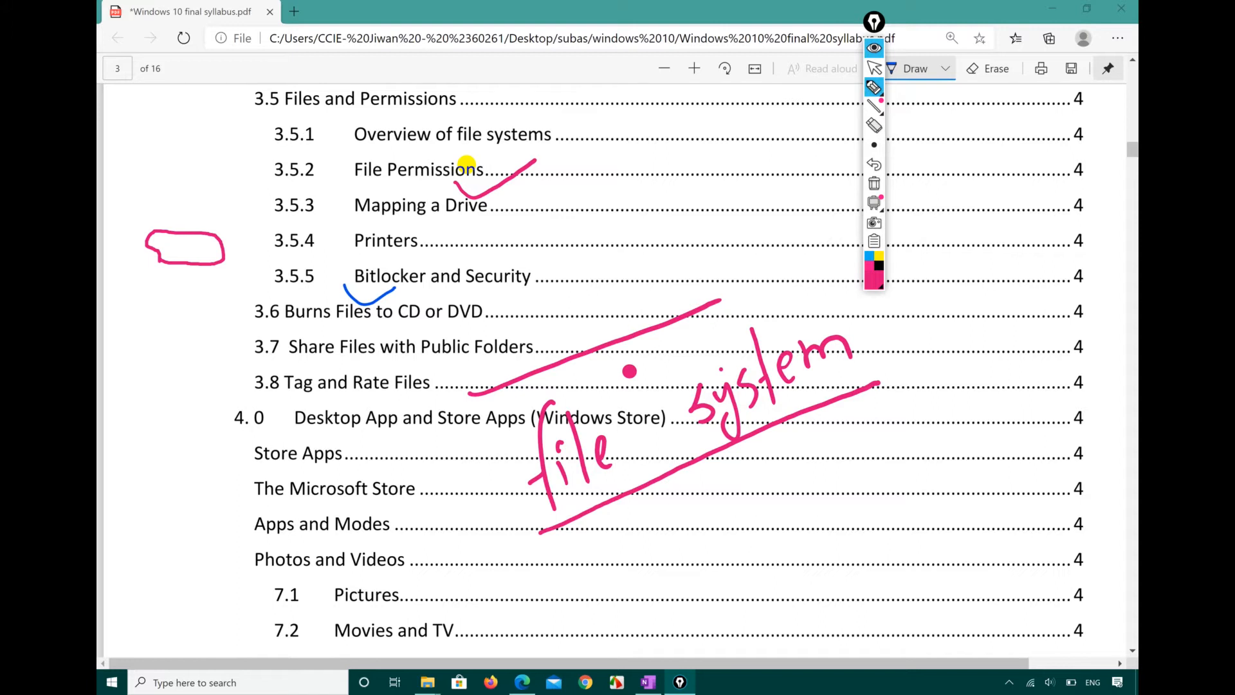
{"action": "mouse_move", "coordinate": [448, 182]}
{"action": "left_mouse_down"}
{"action": "mouse_move", "coordinate": [455, 191]}
{"action": "mouse_move", "coordinate": [552, 152]}
{"action": "left_mouse_up"}
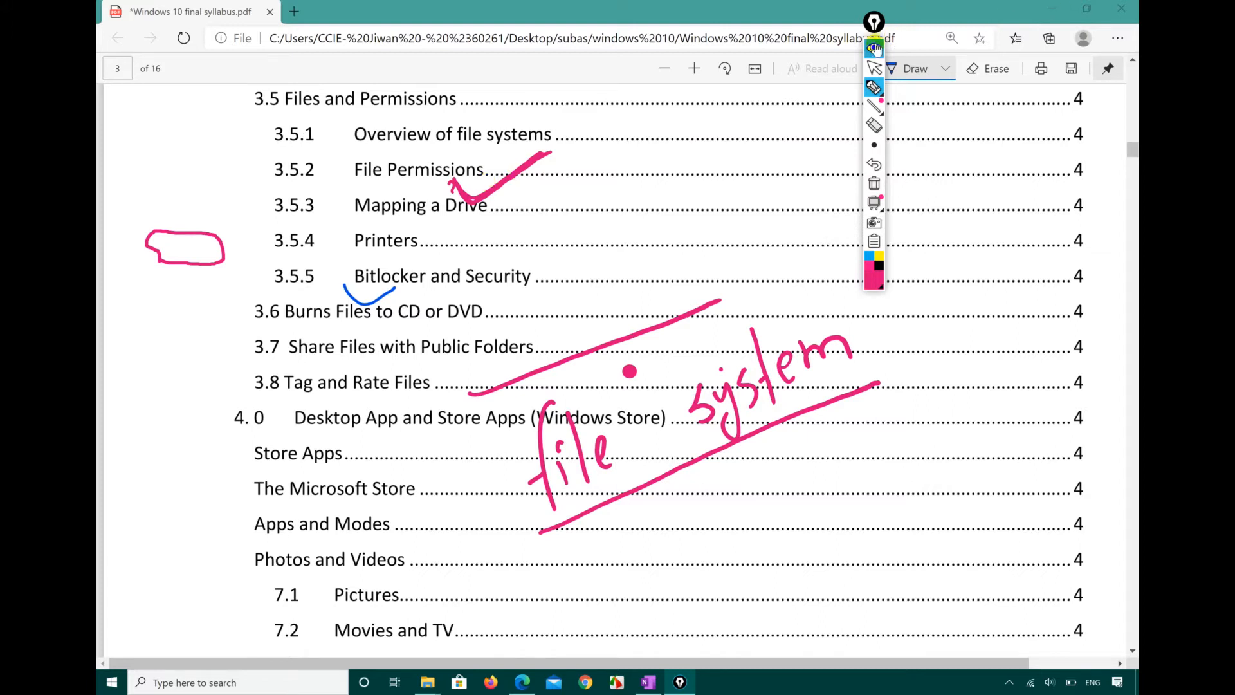
- Hide the screen annotations, return to File Explorer, and copy aafno pic.PNG from the Desktop folder
{"action": "left_click", "coordinate": [875, 58]}
{"action": "left_click", "coordinate": [1053, 9]}
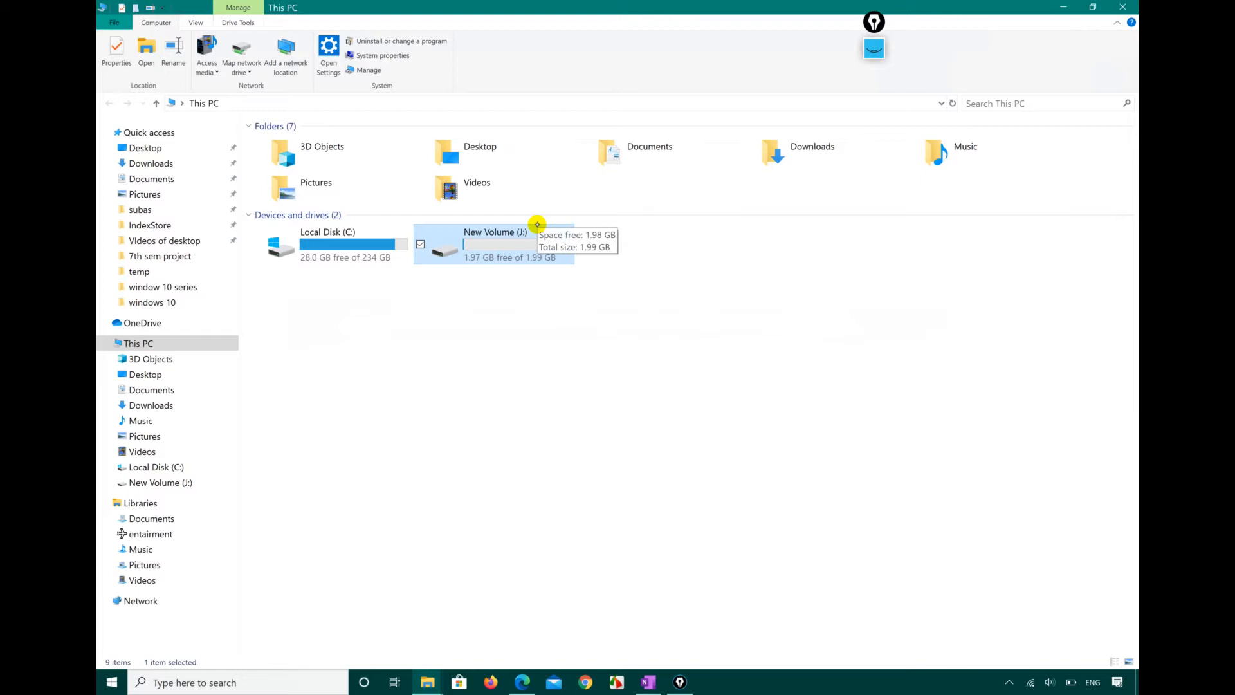
{"action": "double_click", "coordinate": [524, 237]}
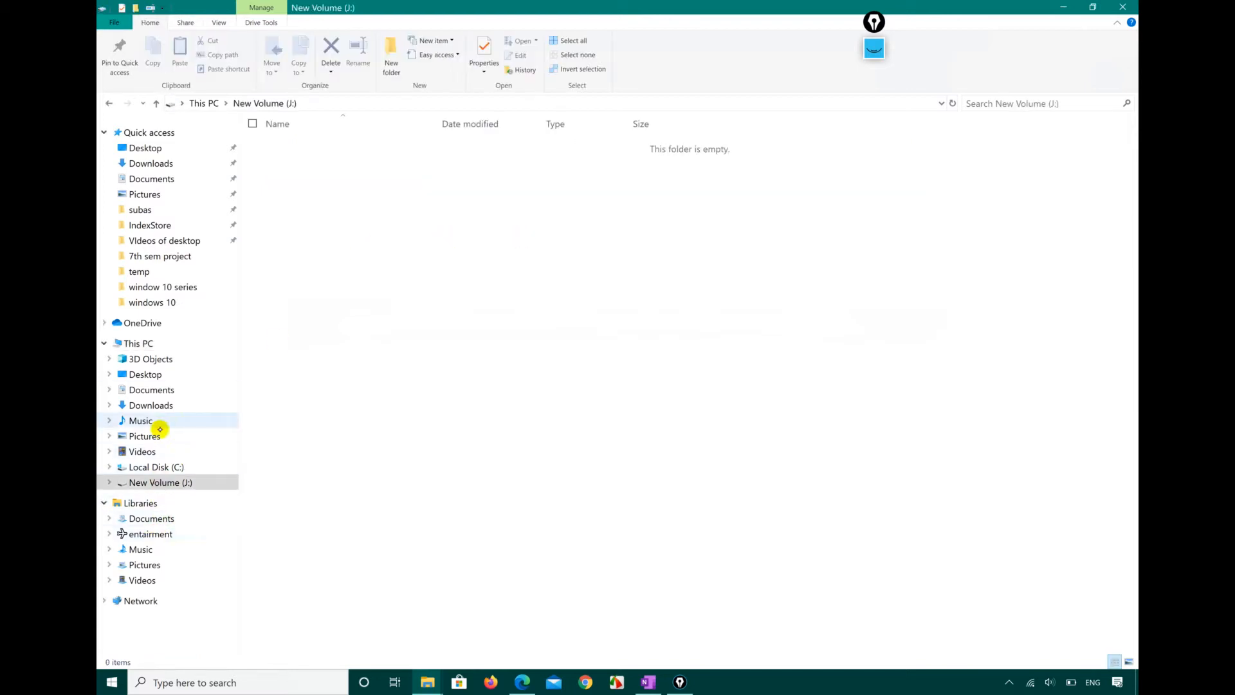
{"action": "left_click", "coordinate": [143, 375]}
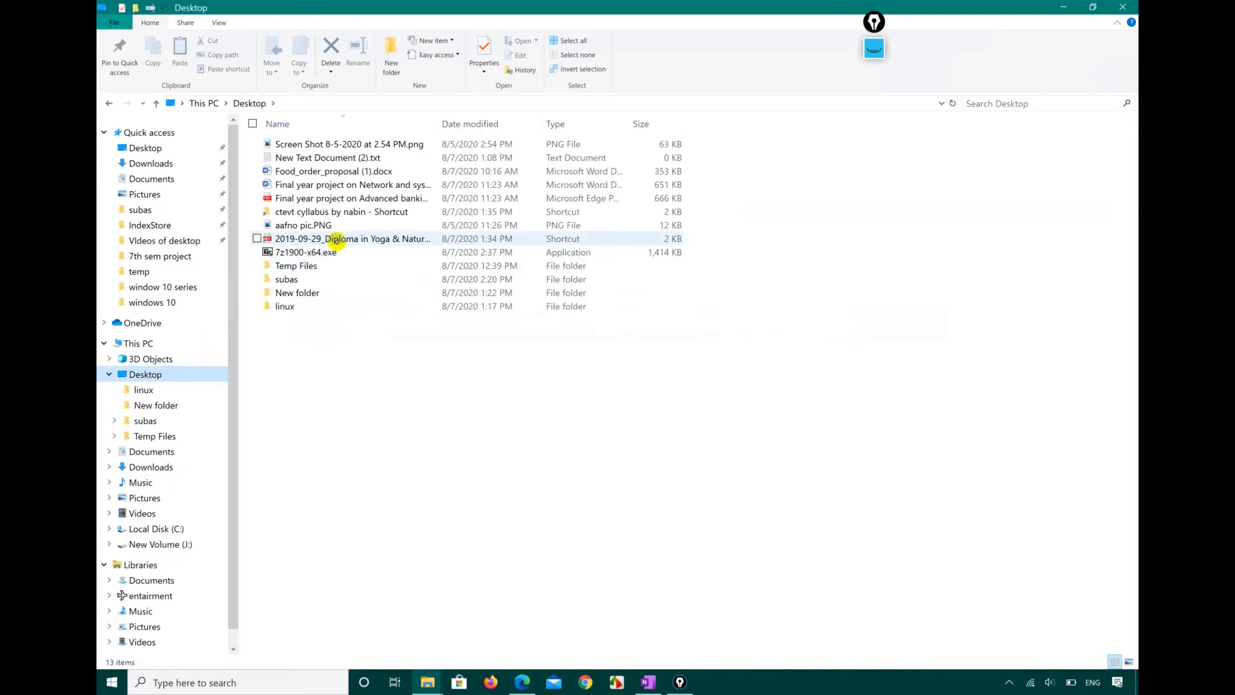
{"action": "left_click", "coordinate": [339, 226]}
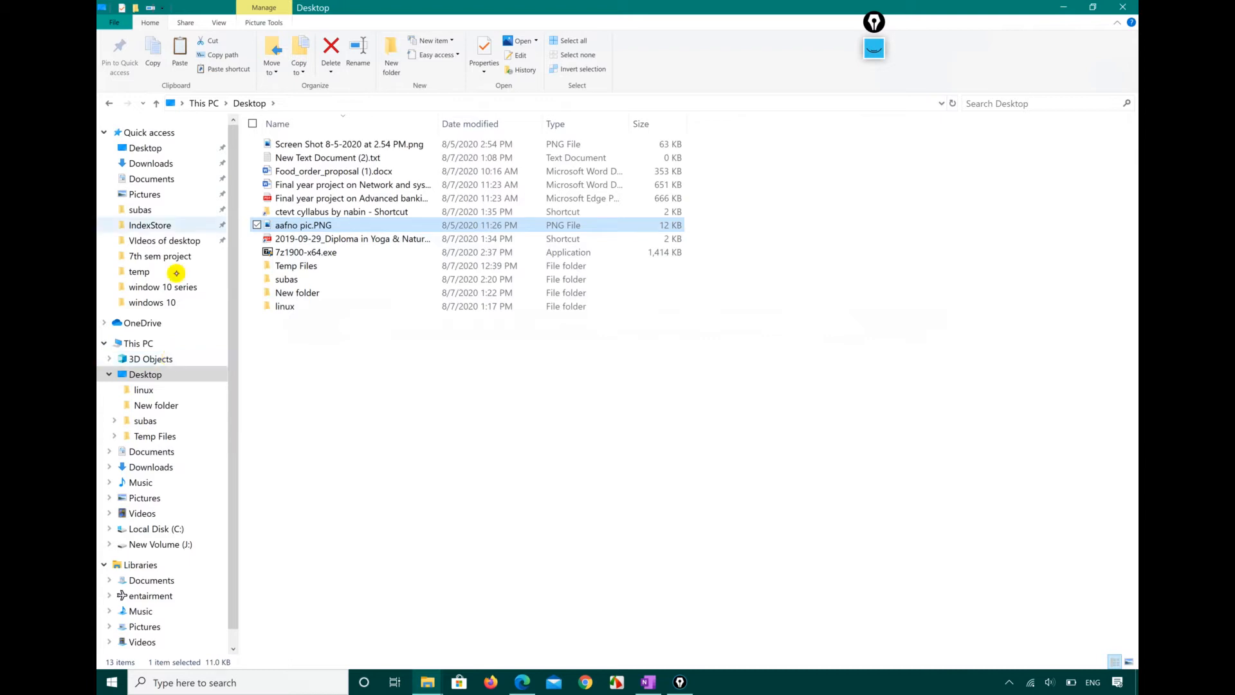
- Paste the copied aafno pic.PNG into New Volume (J:) and refresh the folder
{"action": "double_click", "coordinate": [138, 343]}
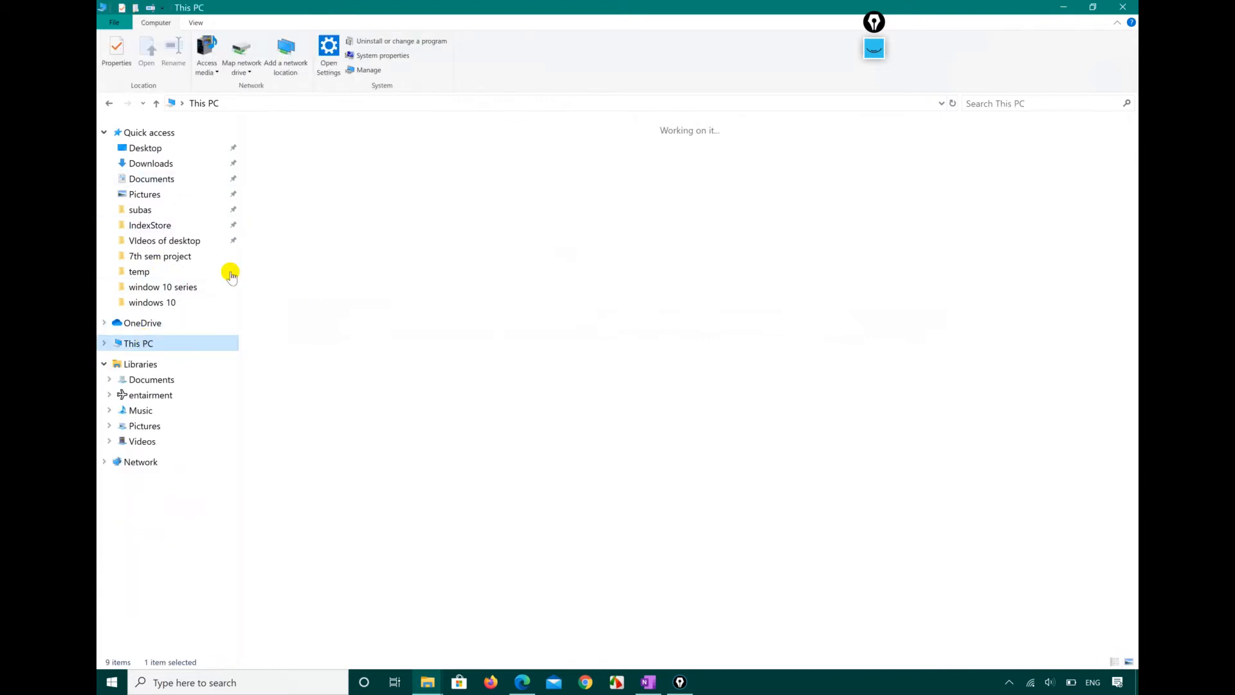
{"action": "double_click", "coordinate": [476, 237]}
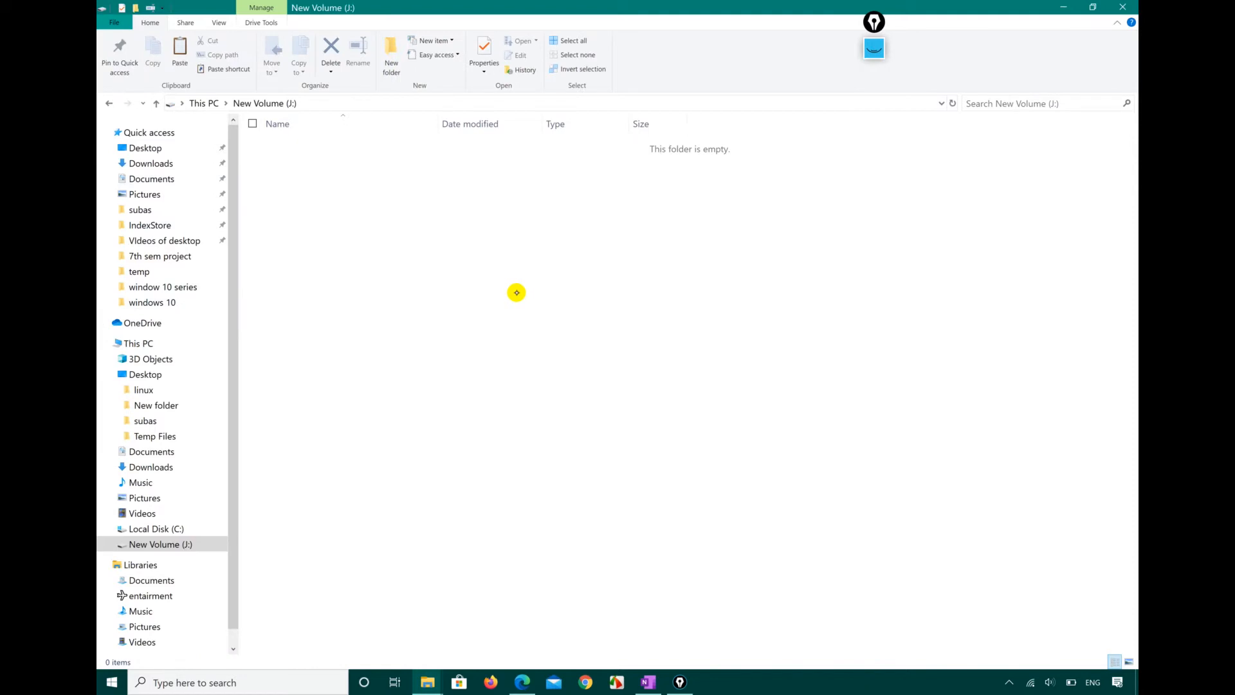
{"action": "right_click", "coordinate": [416, 243]}
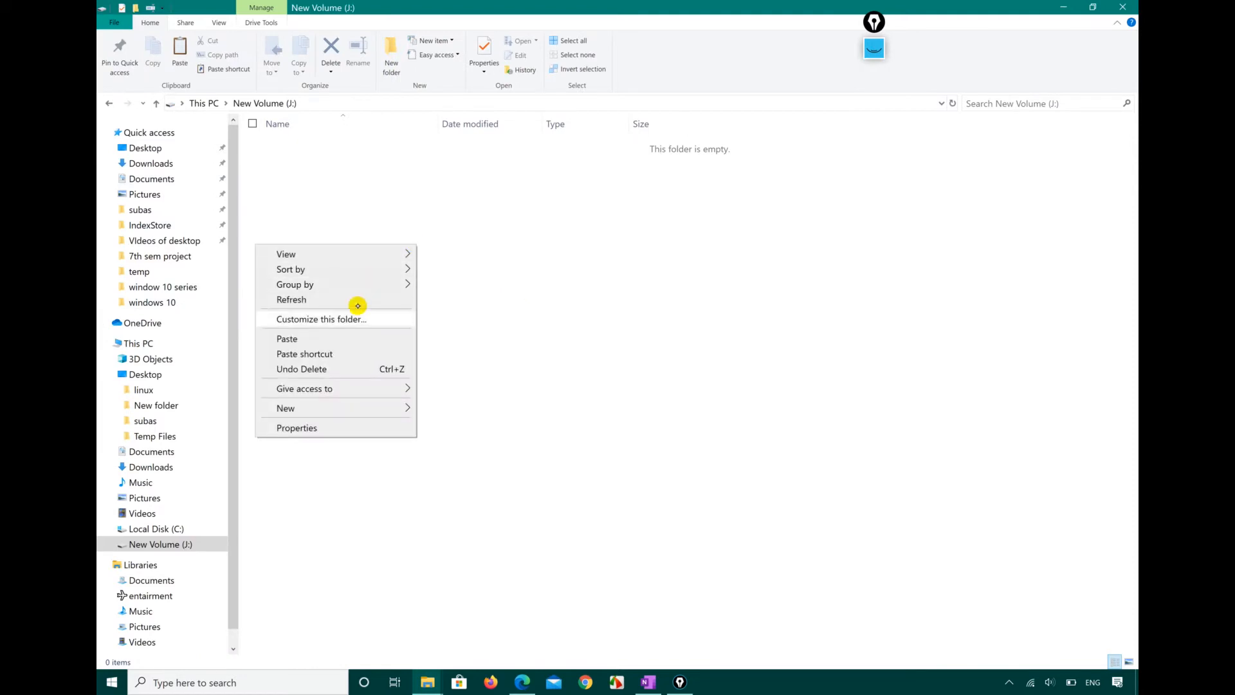
{"action": "left_click", "coordinate": [339, 343]}
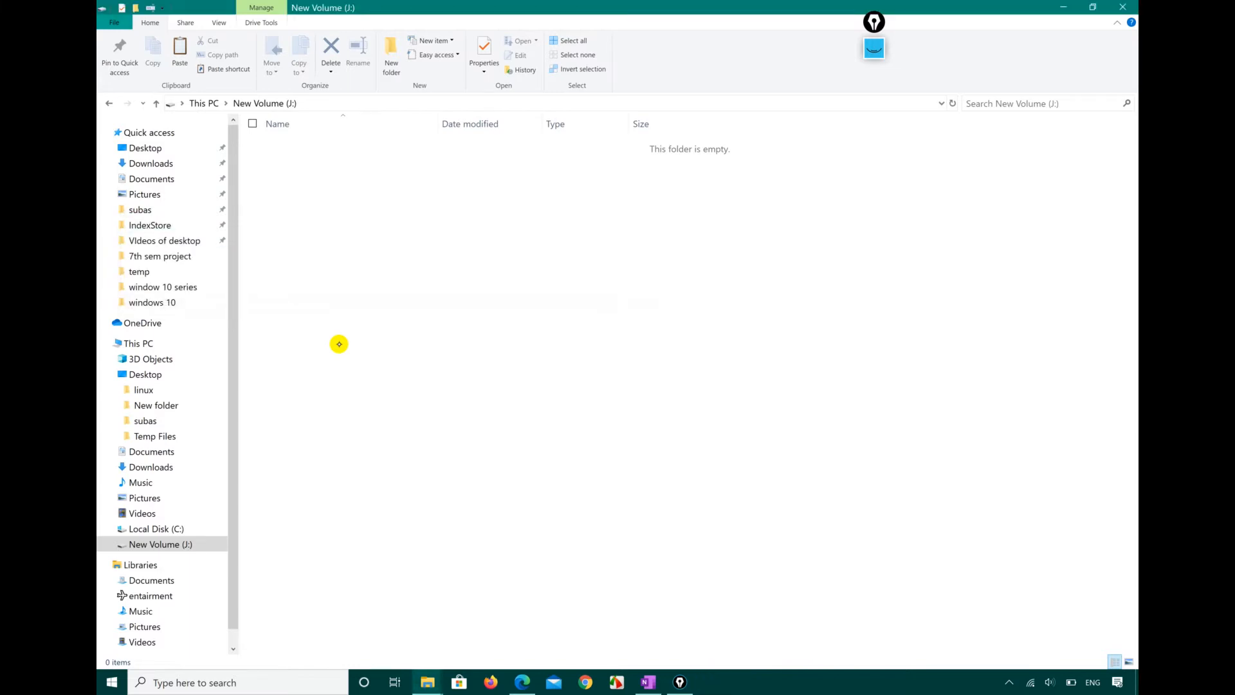
{"action": "right_click", "coordinate": [454, 269]}
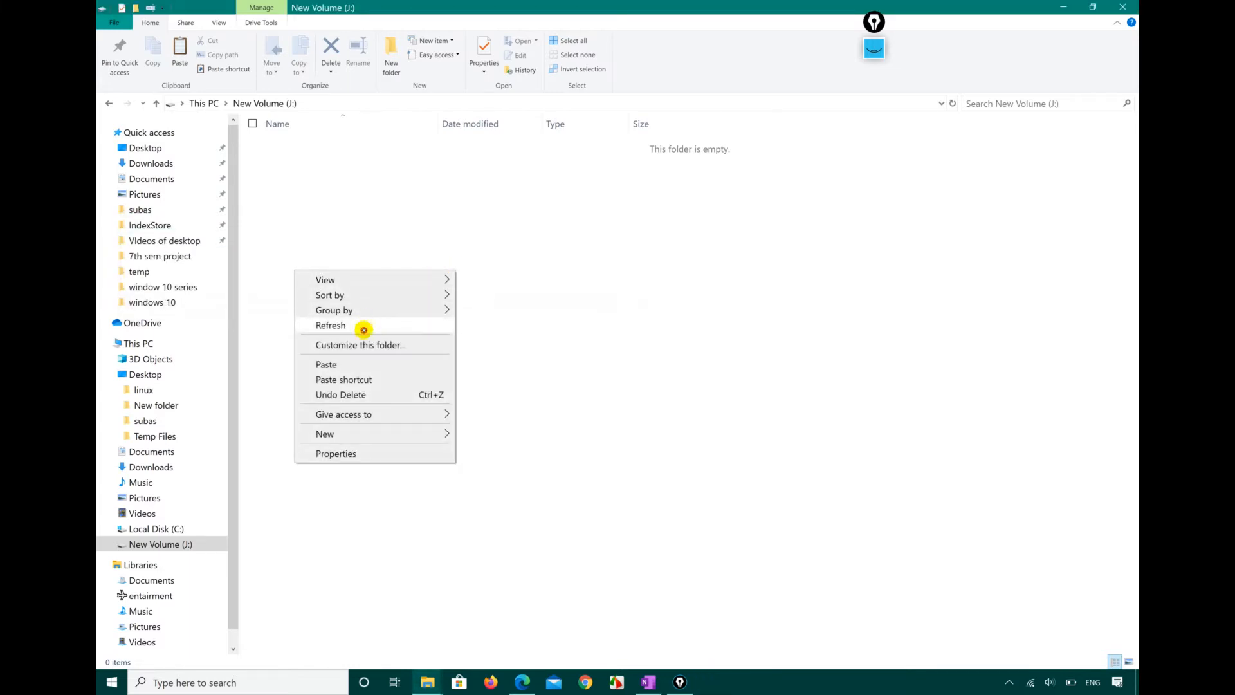
{"action": "left_click", "coordinate": [330, 326]}
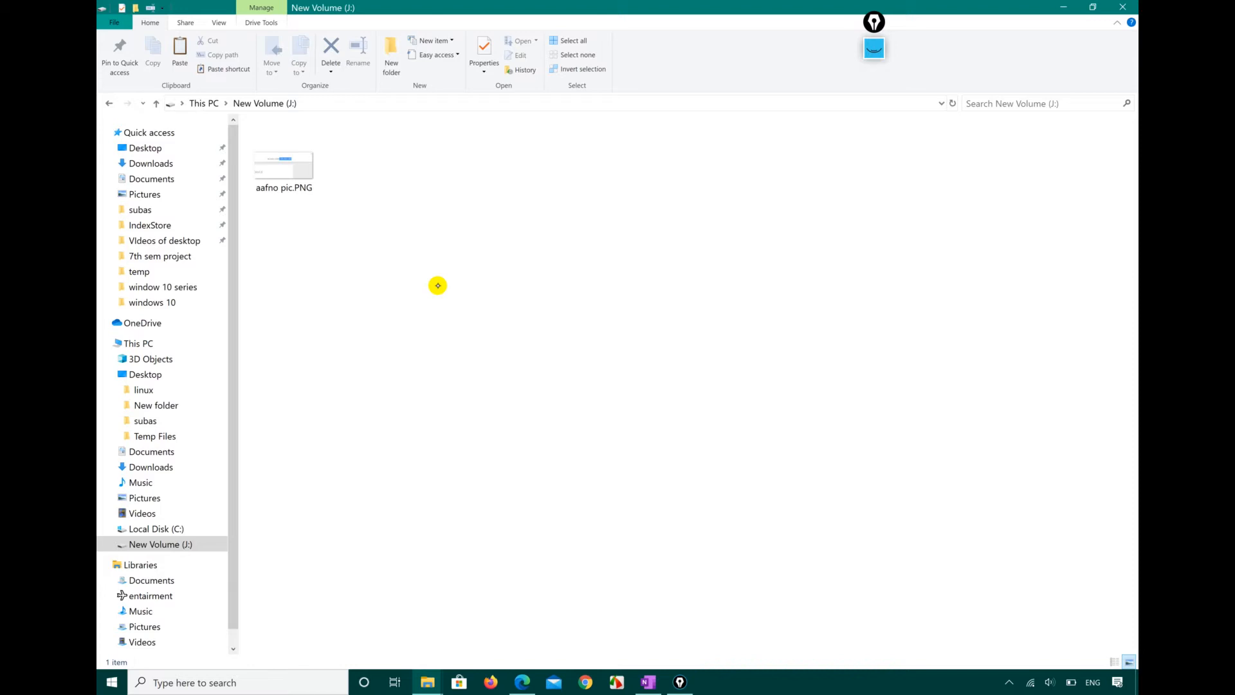
- Examine the security permissions in the properties of aafno pic.PNG on New Volume (J:), and close them without changes
{"action": "left_click", "coordinate": [279, 169]}
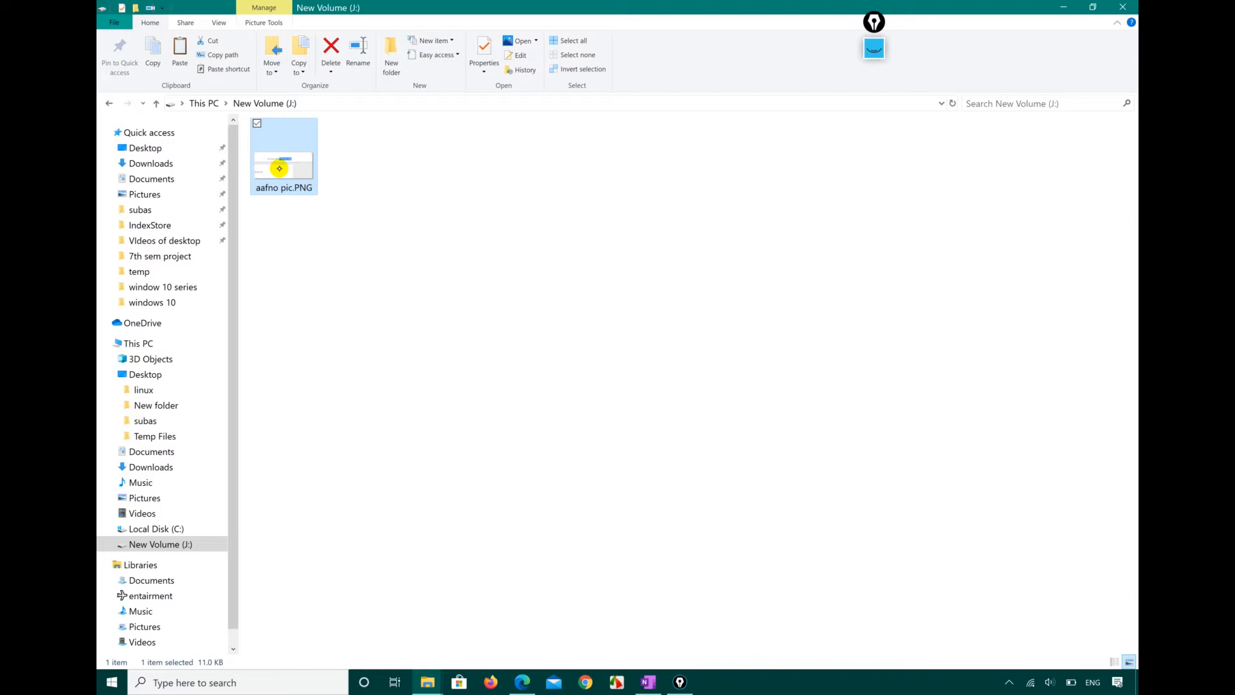
{"action": "right_click", "coordinate": [279, 169]}
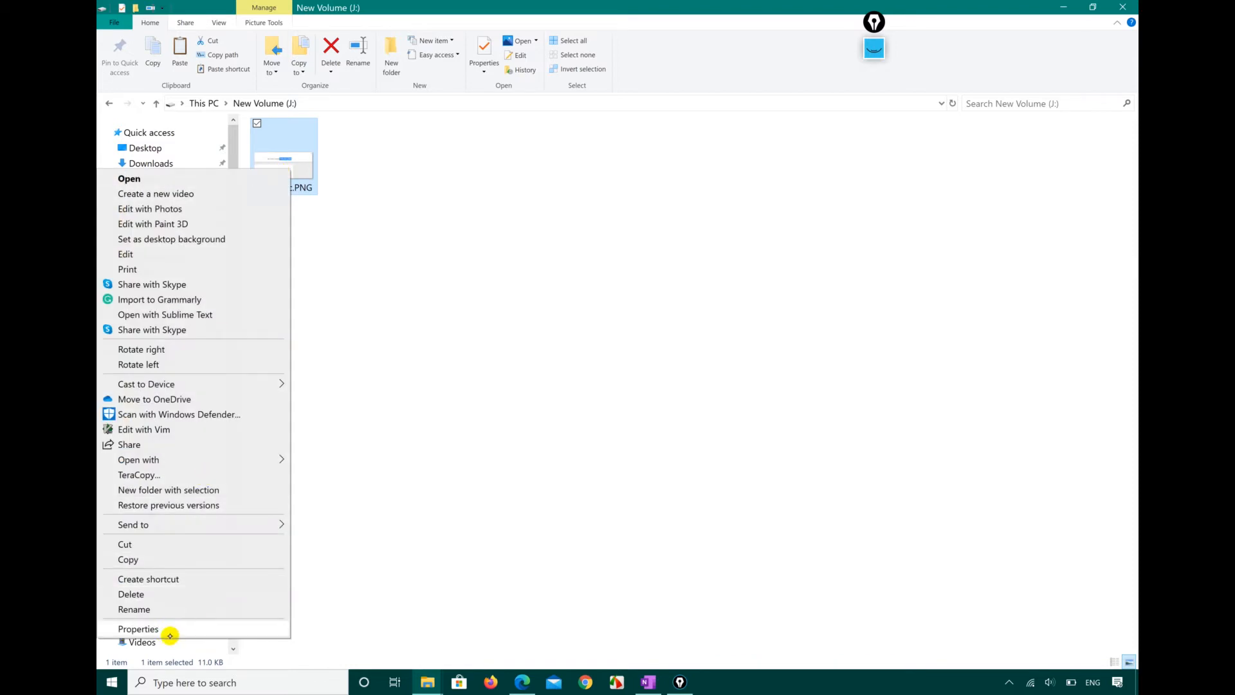
{"action": "left_click", "coordinate": [179, 632]}
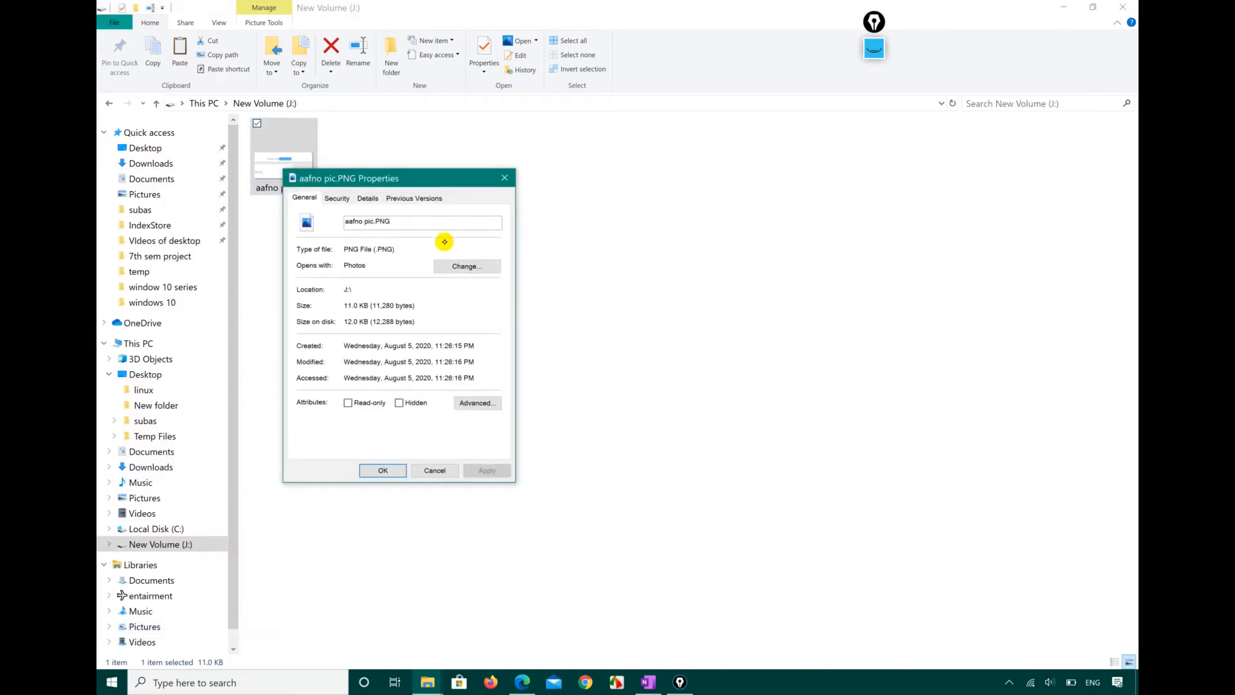
{"action": "left_click", "coordinate": [336, 199]}
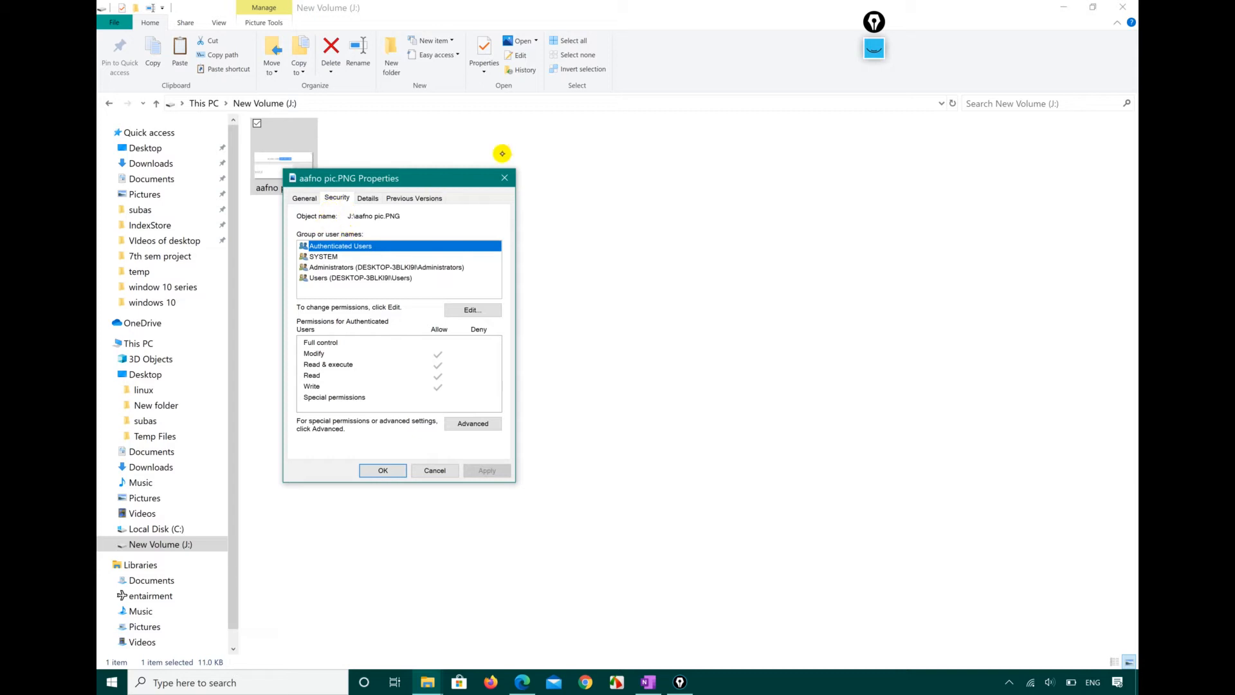
{"action": "left_click", "coordinate": [505, 178]}
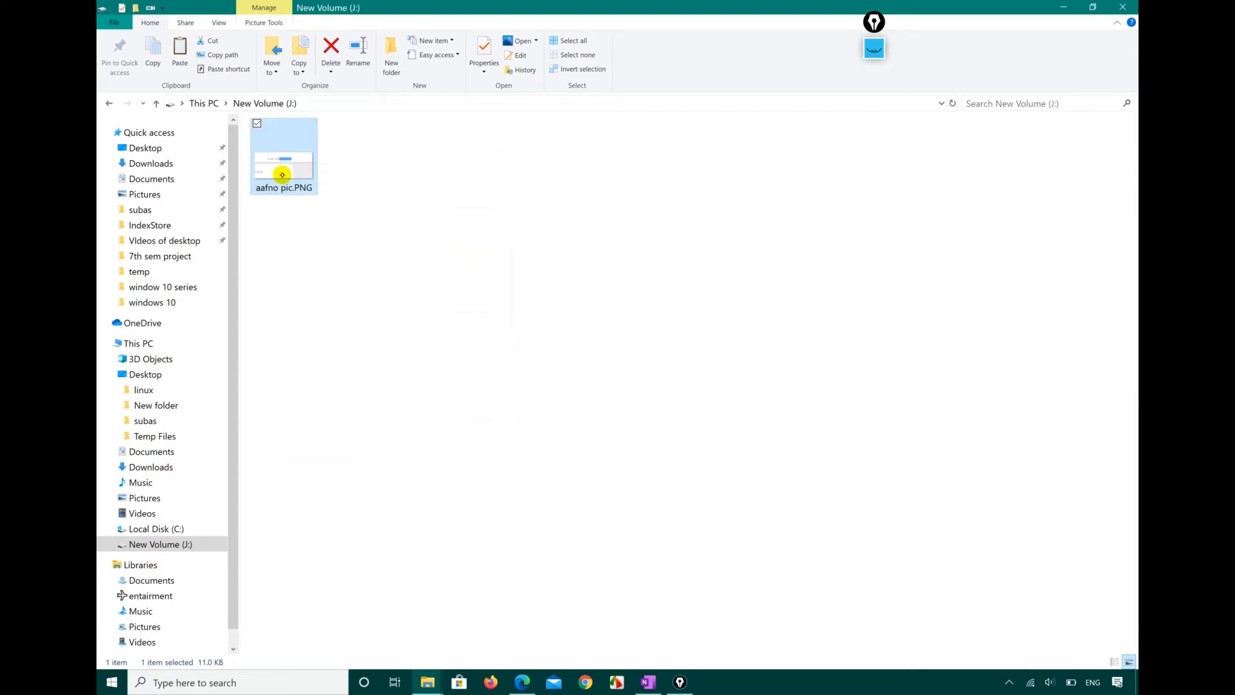
{"action": "right_click", "coordinate": [281, 174]}
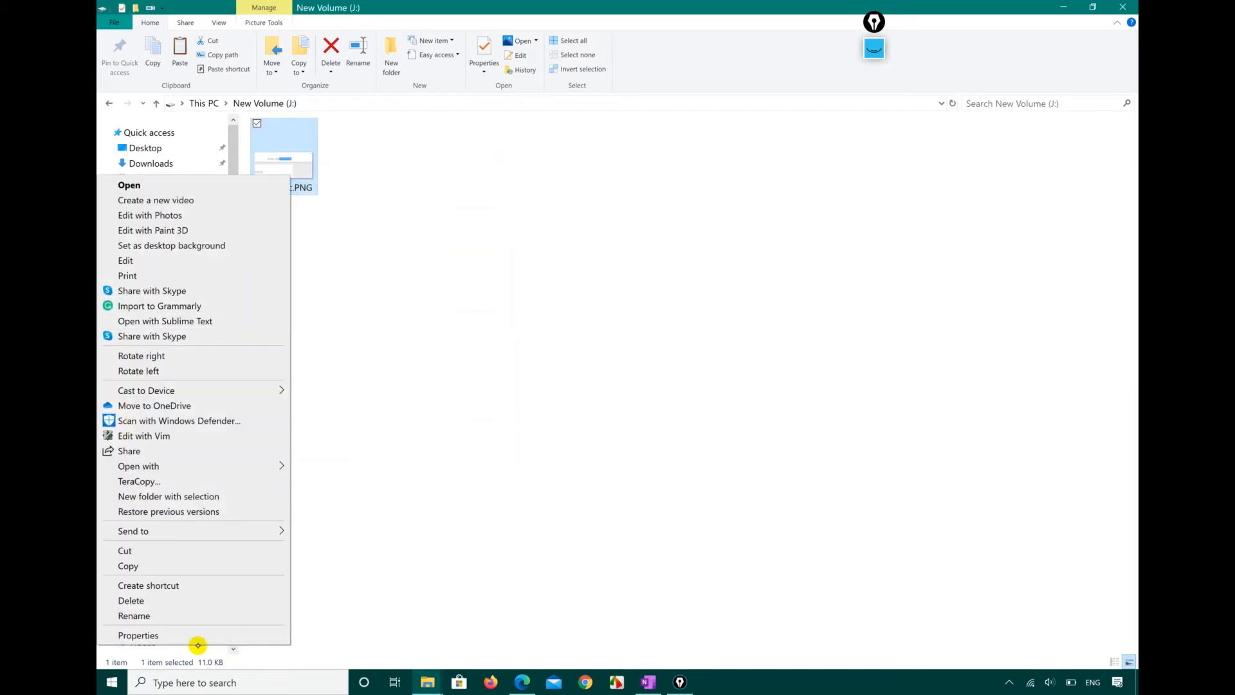
{"action": "left_click", "coordinate": [201, 635]}
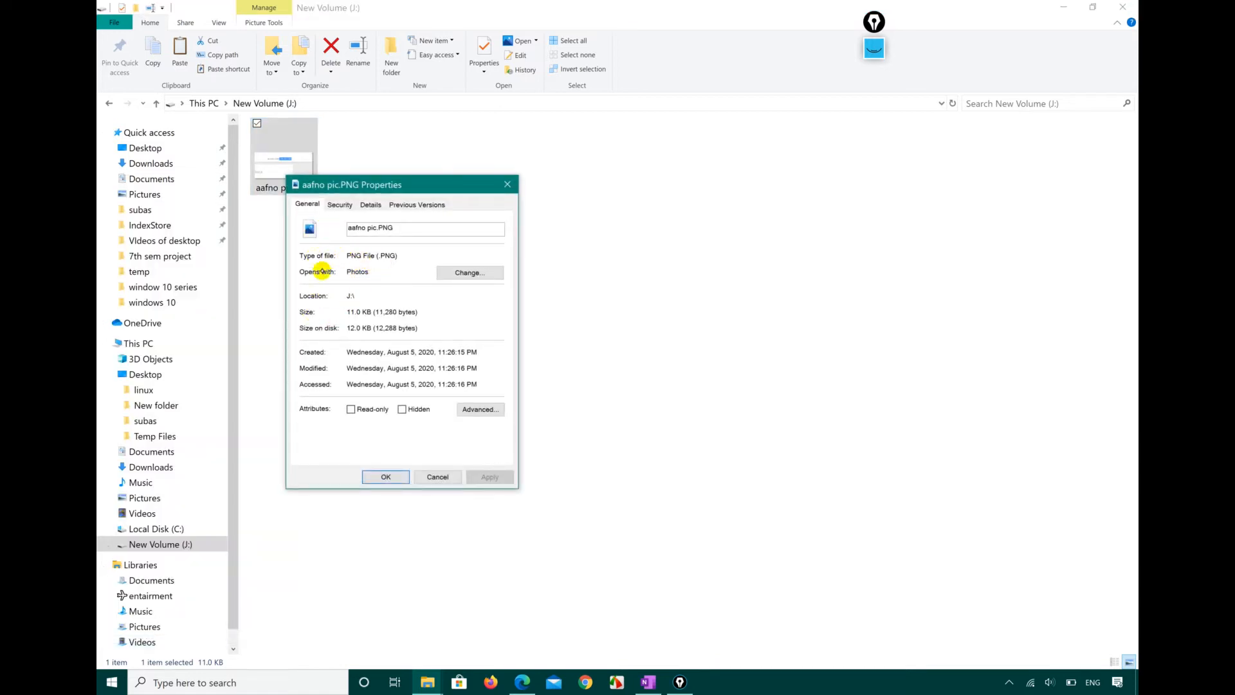
{"action": "left_click", "coordinate": [339, 204]}
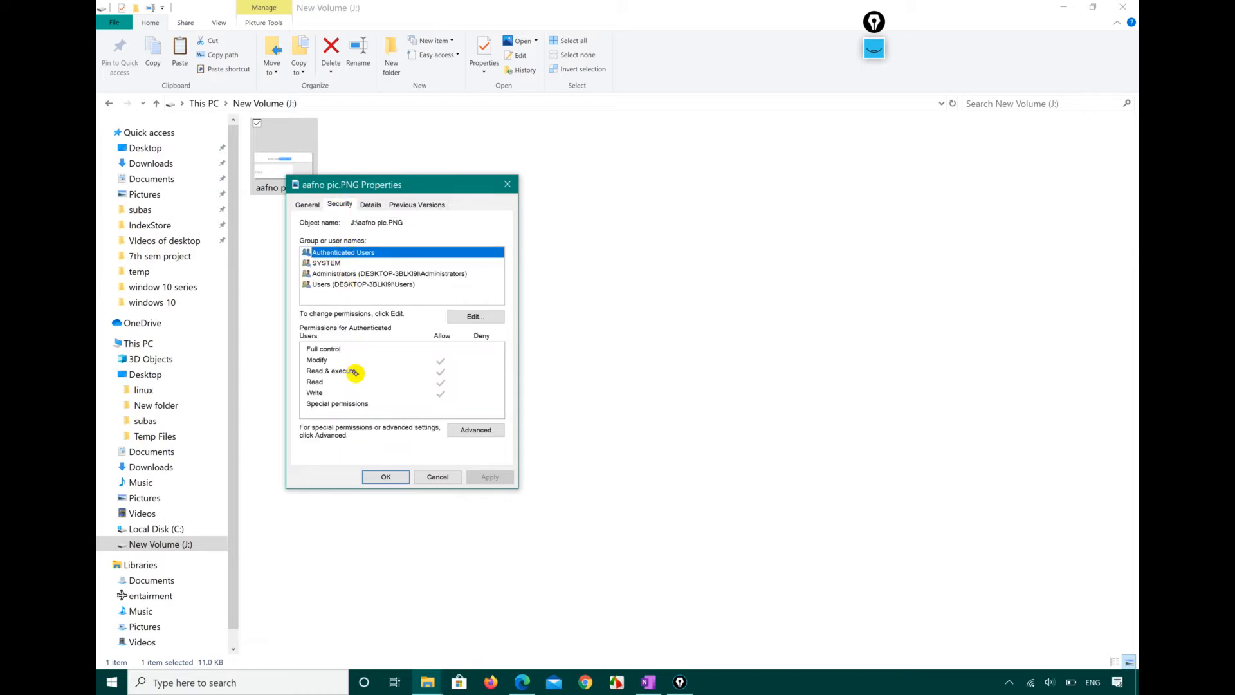
{"action": "left_click", "coordinate": [443, 478]}
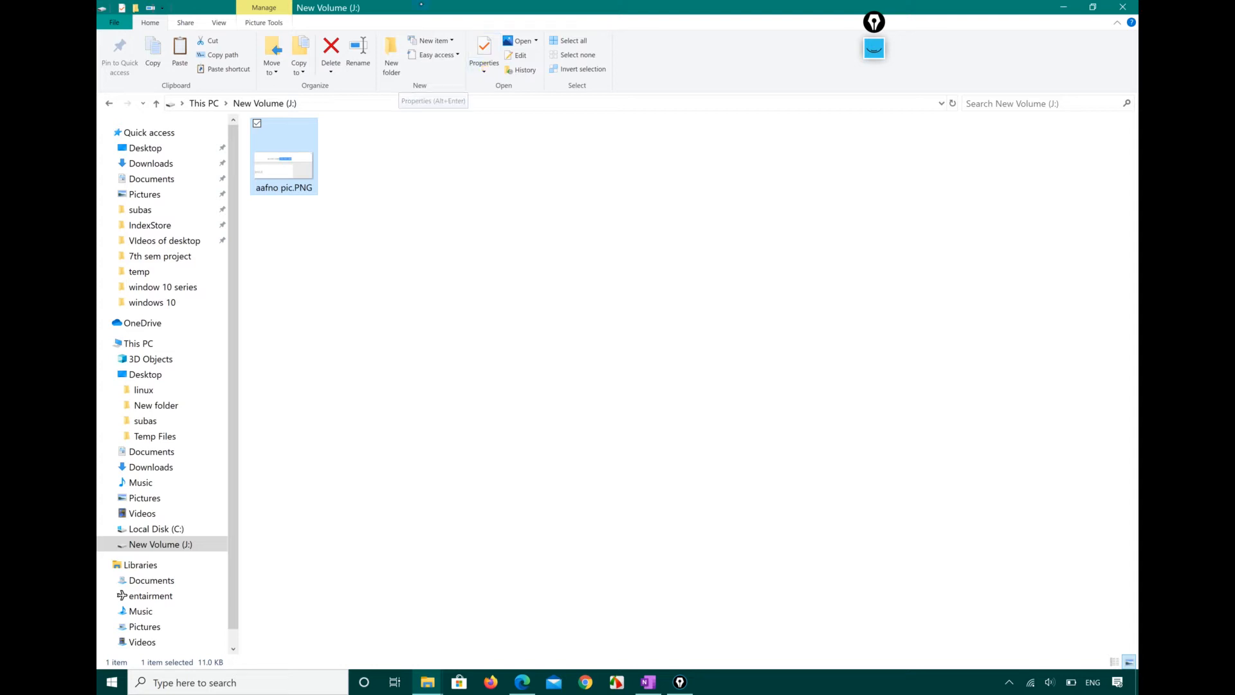
{"action": "left_click", "coordinate": [432, 192]}
{"action": "left_click", "coordinate": [306, 163]}
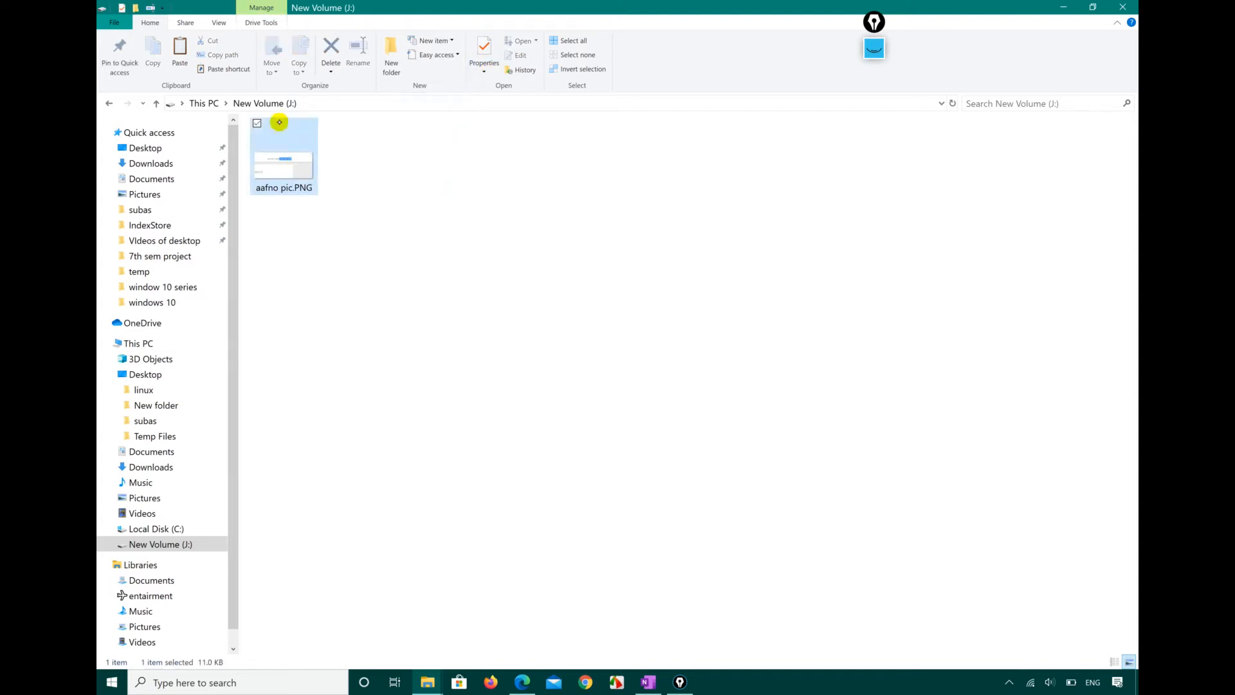
{"action": "left_click", "coordinate": [220, 23]}
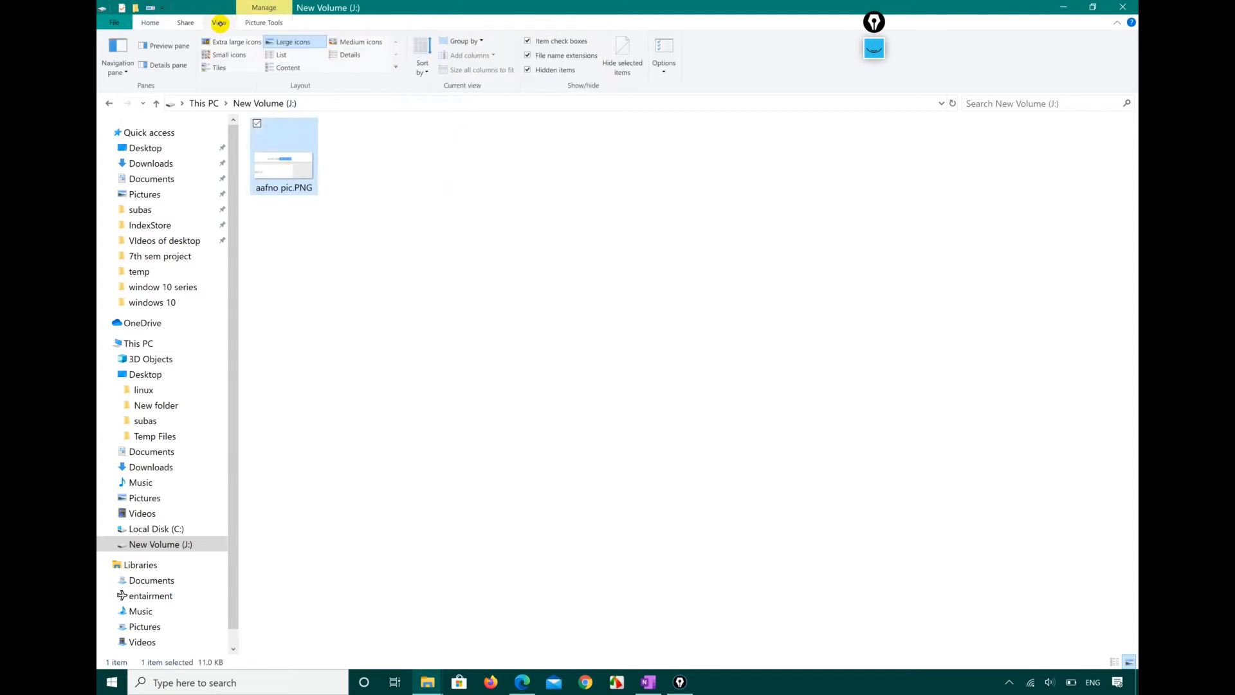
{"action": "left_click", "coordinate": [151, 24]}
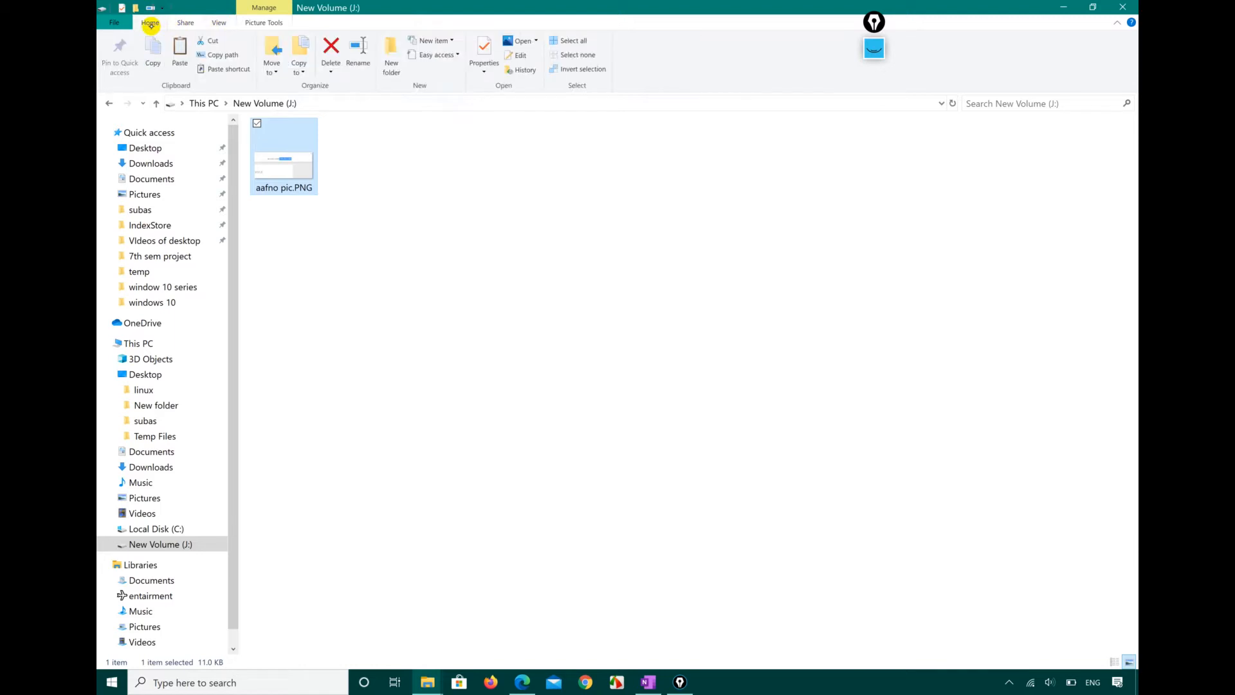
- Open the security permissions in the properties of aafno pic.PNG on New Volume (J:), and dismiss the notification
{"action": "right_click", "coordinate": [288, 154]}
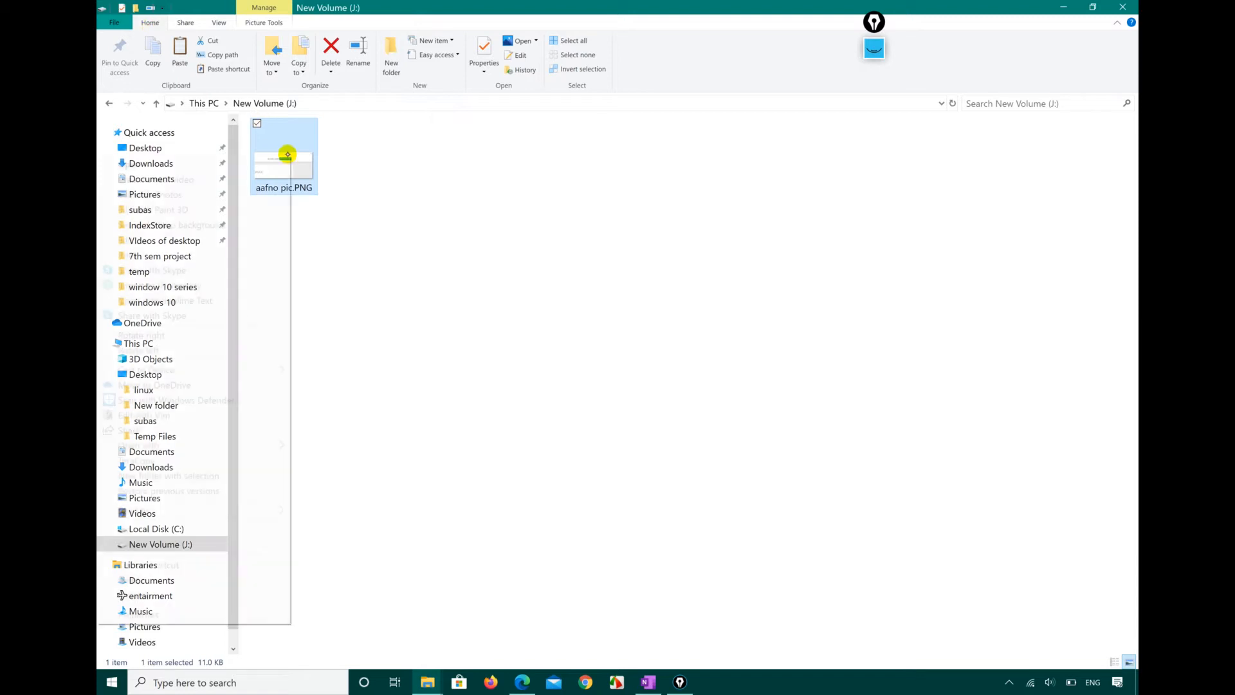
{"action": "left_click", "coordinate": [201, 615]}
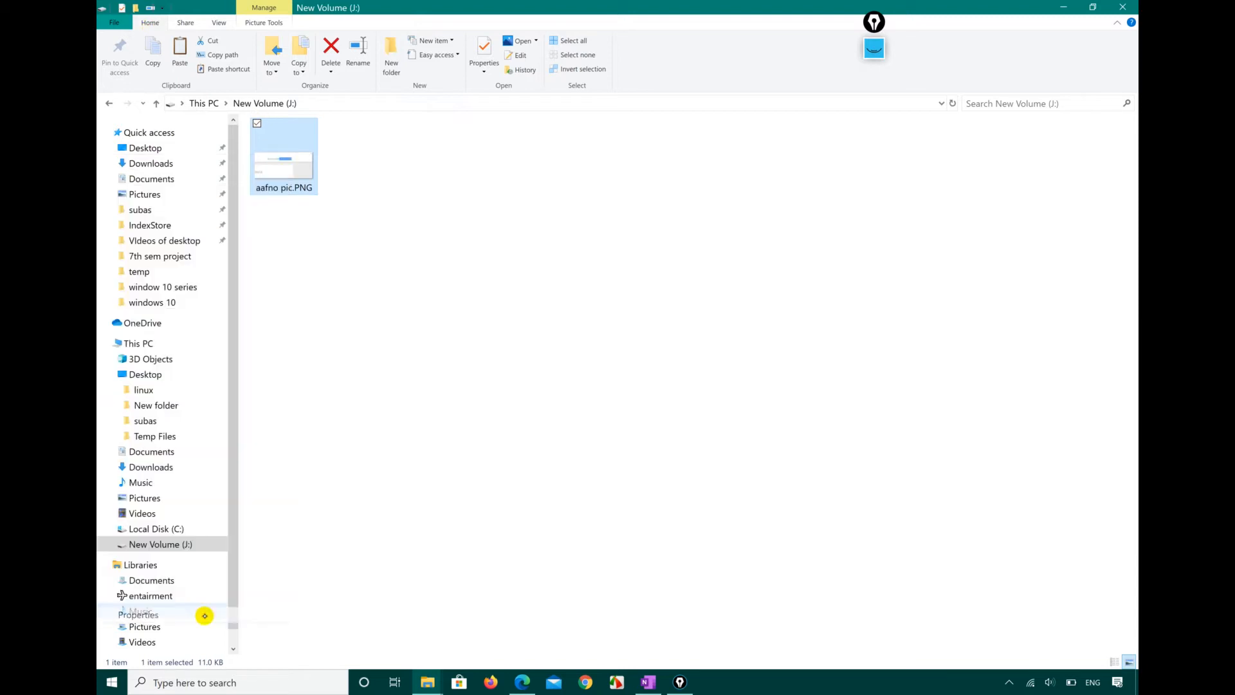
{"action": "left_click", "coordinate": [345, 184]}
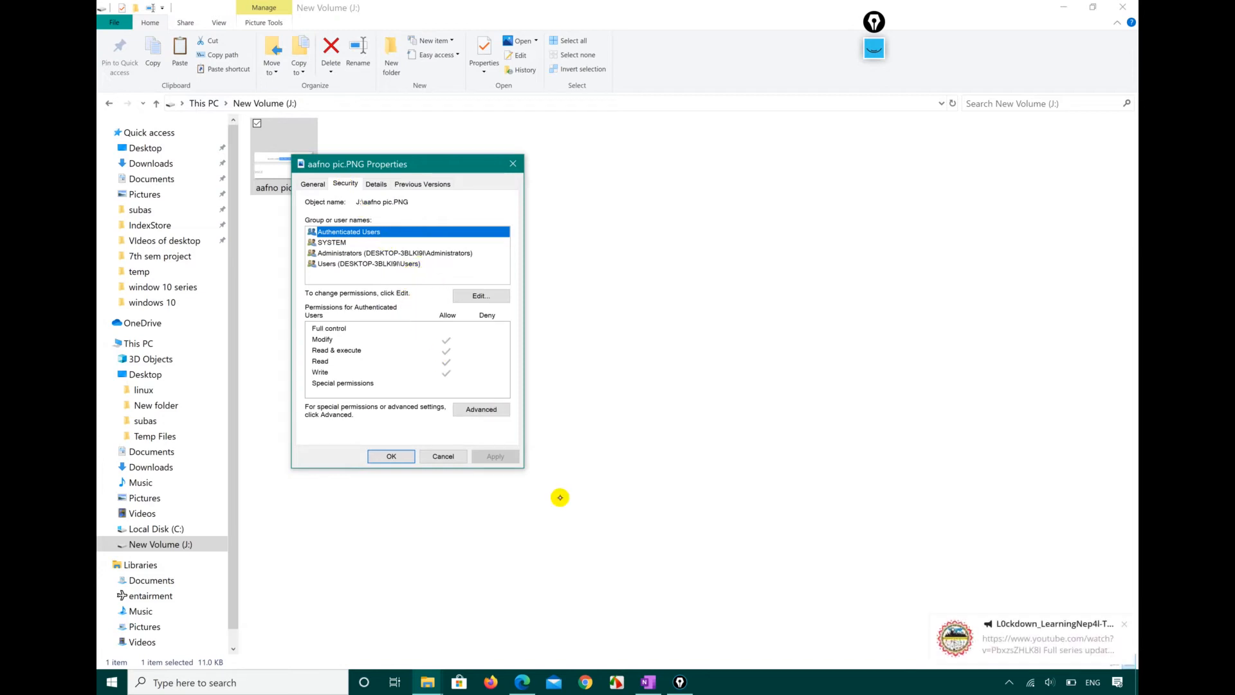
{"action": "left_click", "coordinate": [1126, 623]}
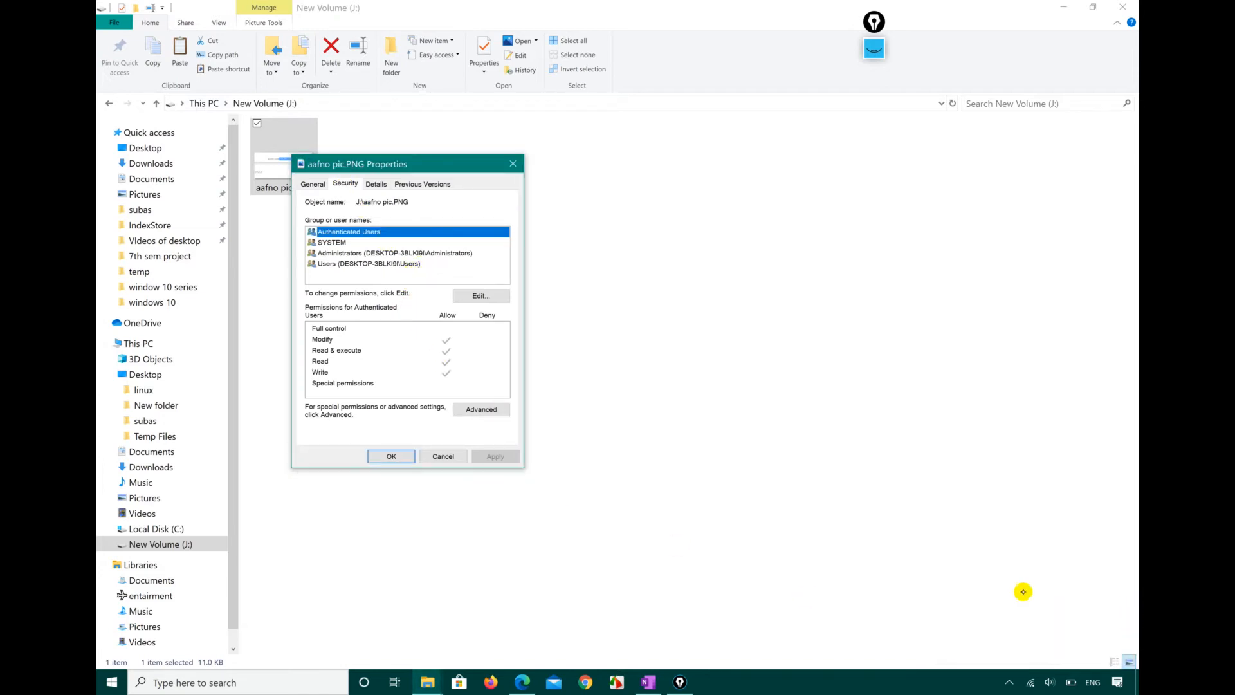
- Show the annotation tools, clear all old pink marks, and circle the Group or user names list in pink
{"action": "left_click", "coordinate": [680, 682]}
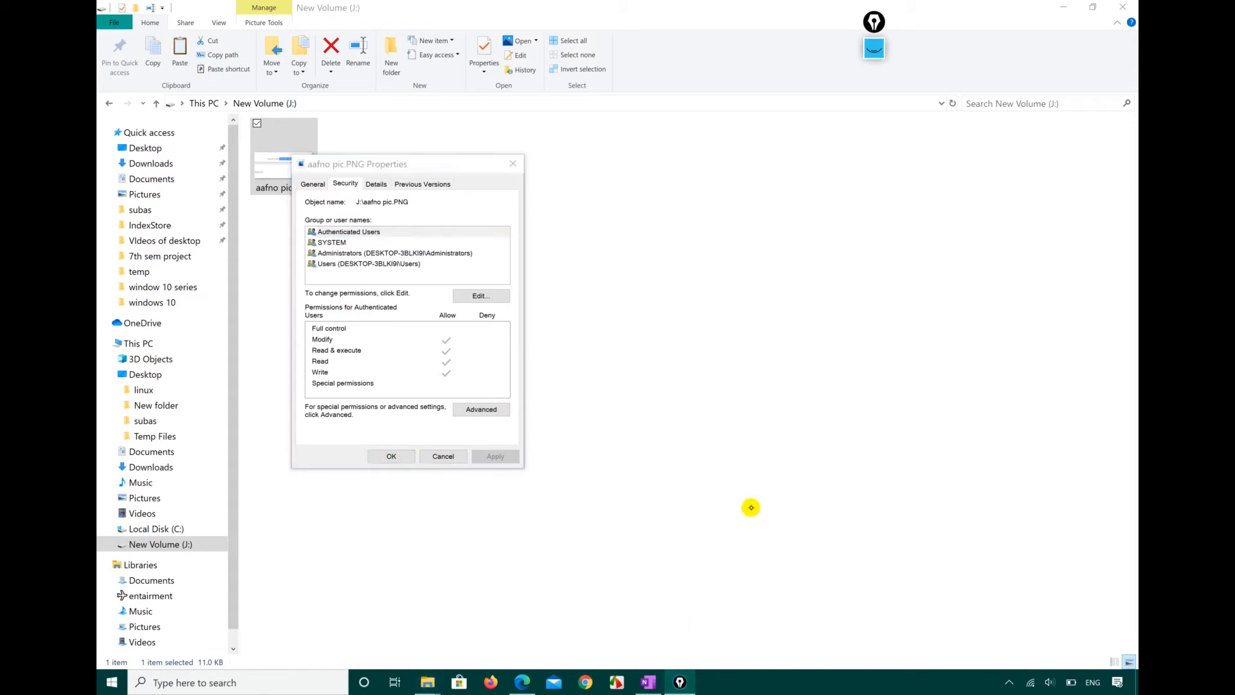
{"action": "left_click", "coordinate": [875, 49]}
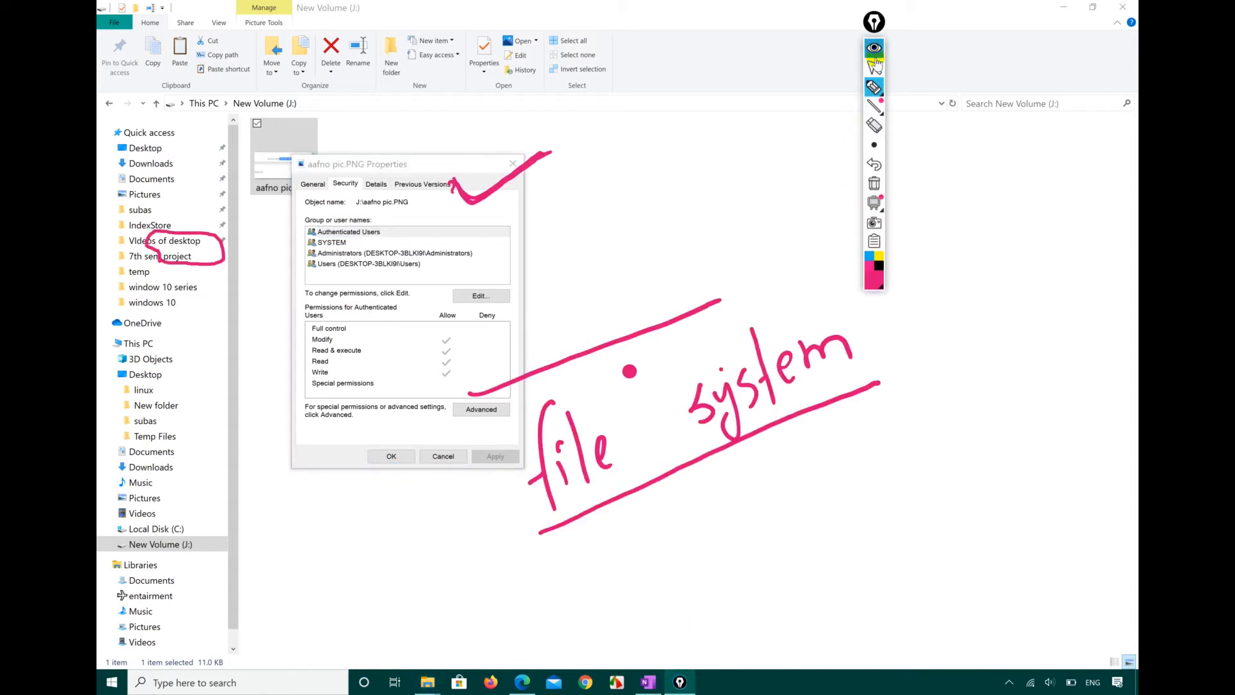
{"action": "left_click", "coordinate": [874, 184]}
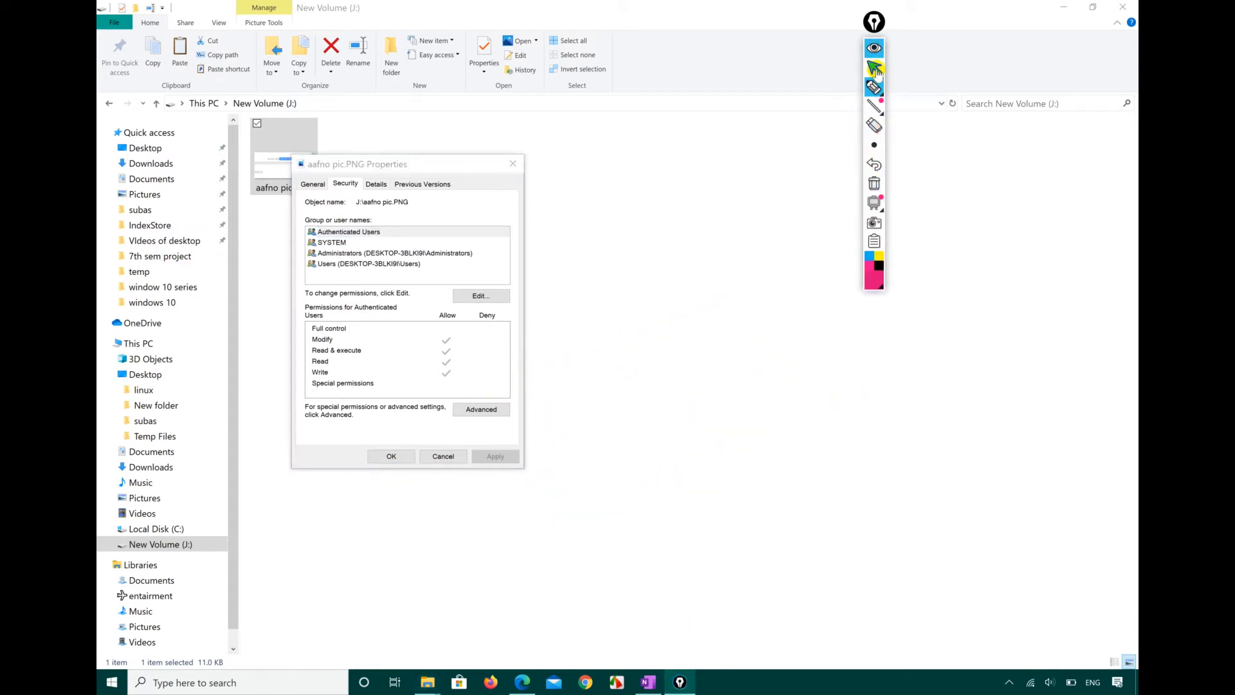
{"action": "mouse_move", "coordinate": [425, 301]}
{"action": "left_mouse_down"}
{"action": "mouse_move", "coordinate": [511, 261]}
{"action": "mouse_move", "coordinate": [449, 218]}
{"action": "mouse_move", "coordinate": [302, 226]}
{"action": "mouse_move", "coordinate": [300, 265]}
{"action": "mouse_move", "coordinate": [367, 304]}
{"action": "mouse_move", "coordinate": [449, 302]}
{"action": "left_mouse_up"}
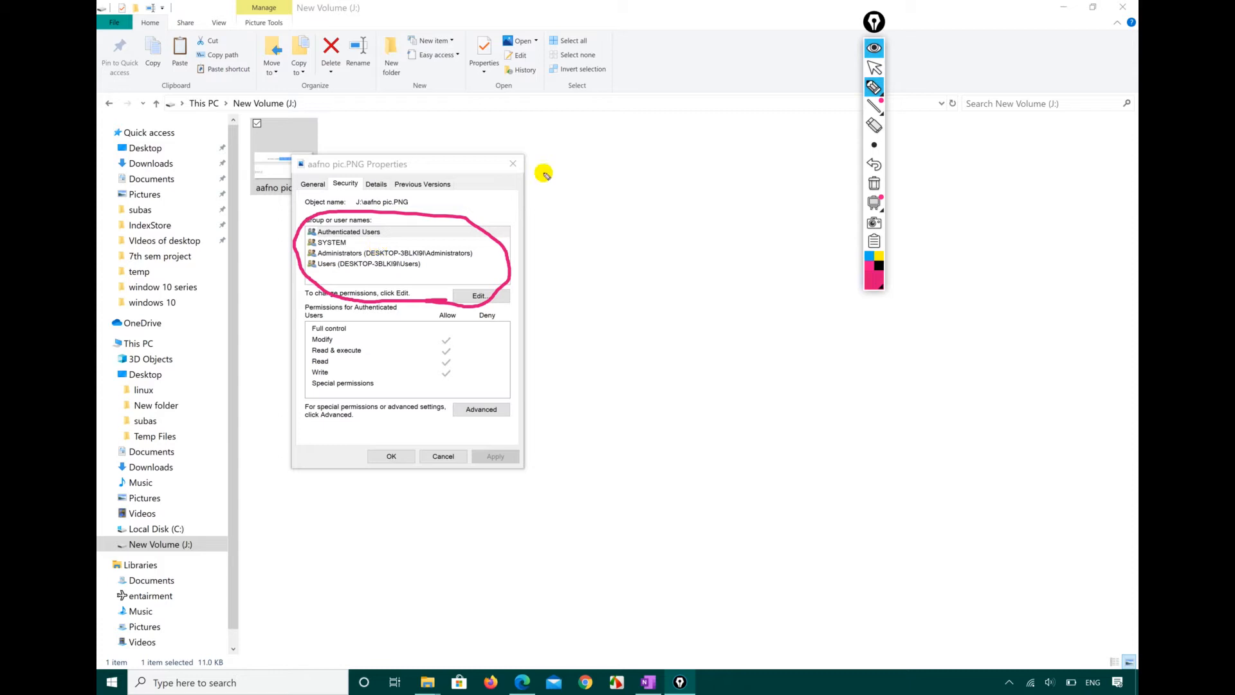
- Erase the circle around the group list and circle the text "To change permissions, click Edit" in pink
{"action": "left_click", "coordinate": [873, 126]}
{"action": "left_click", "coordinate": [501, 260]}
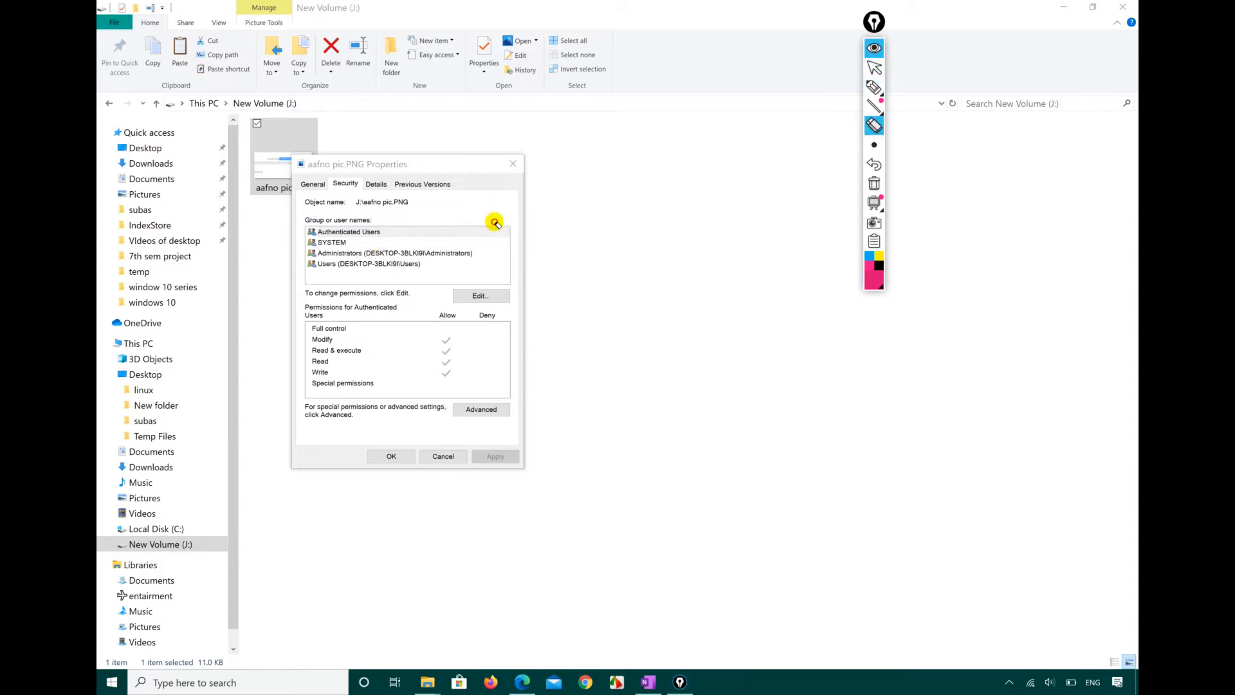
{"action": "mouse_move", "coordinate": [876, 89]}
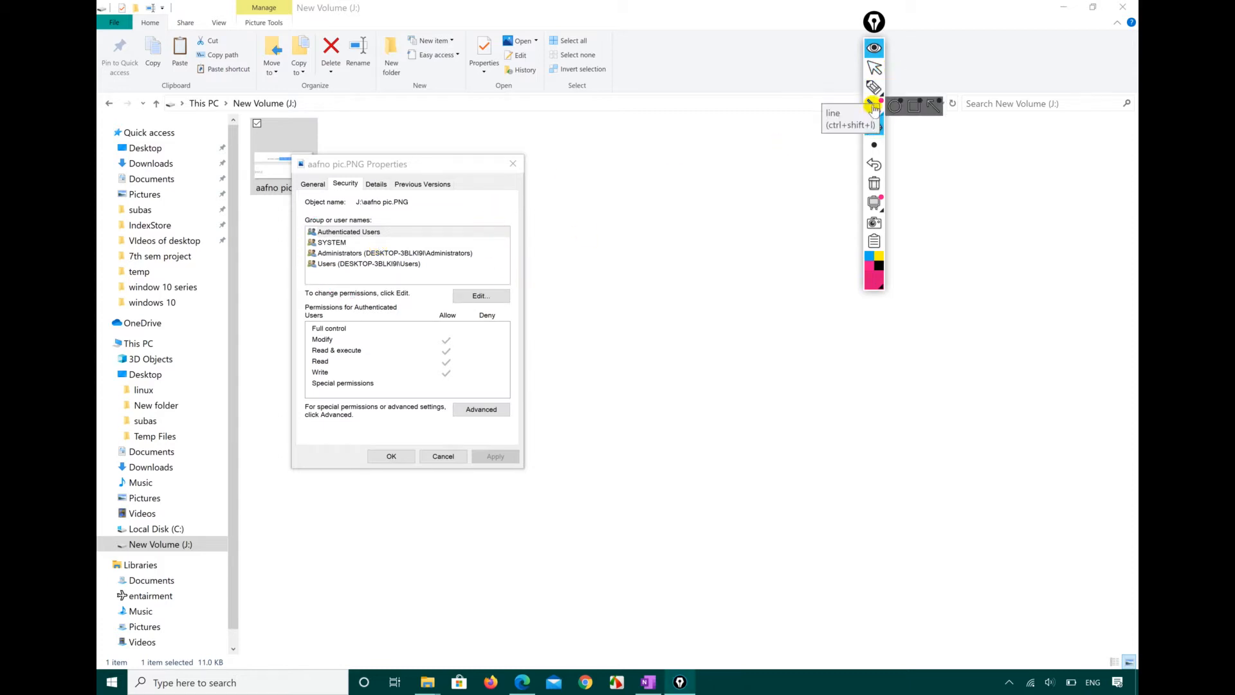
{"action": "left_click", "coordinate": [874, 67]}
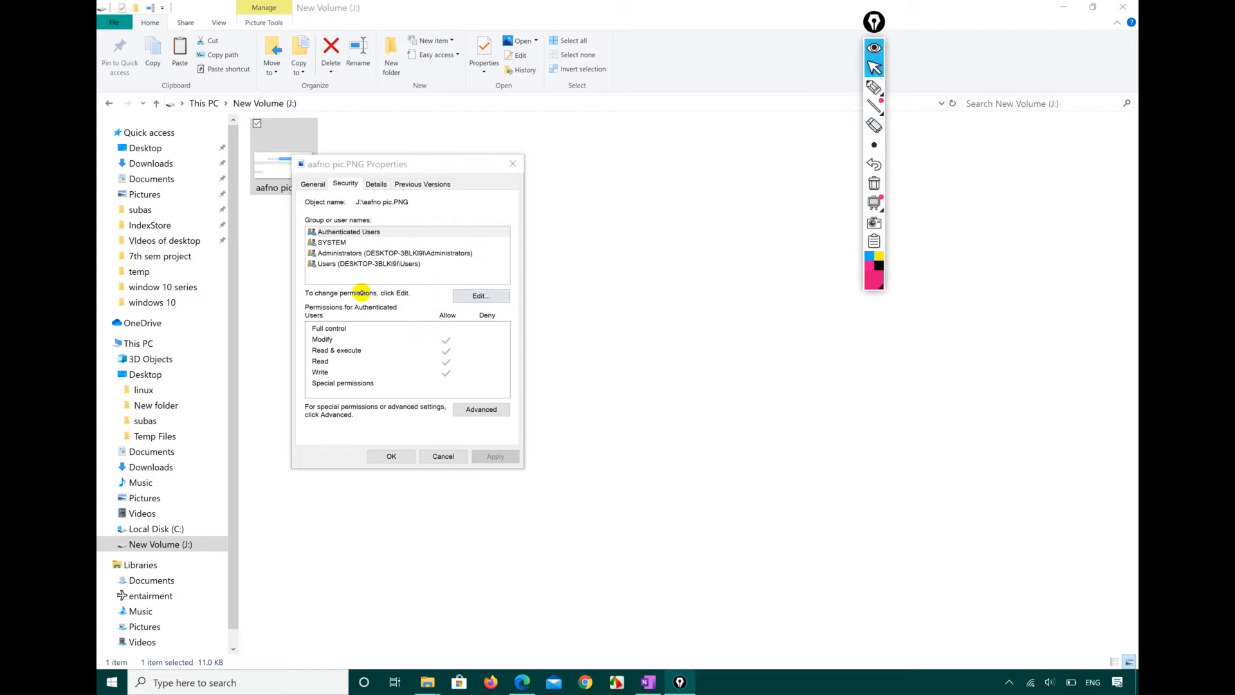
{"action": "left_click", "coordinate": [876, 90]}
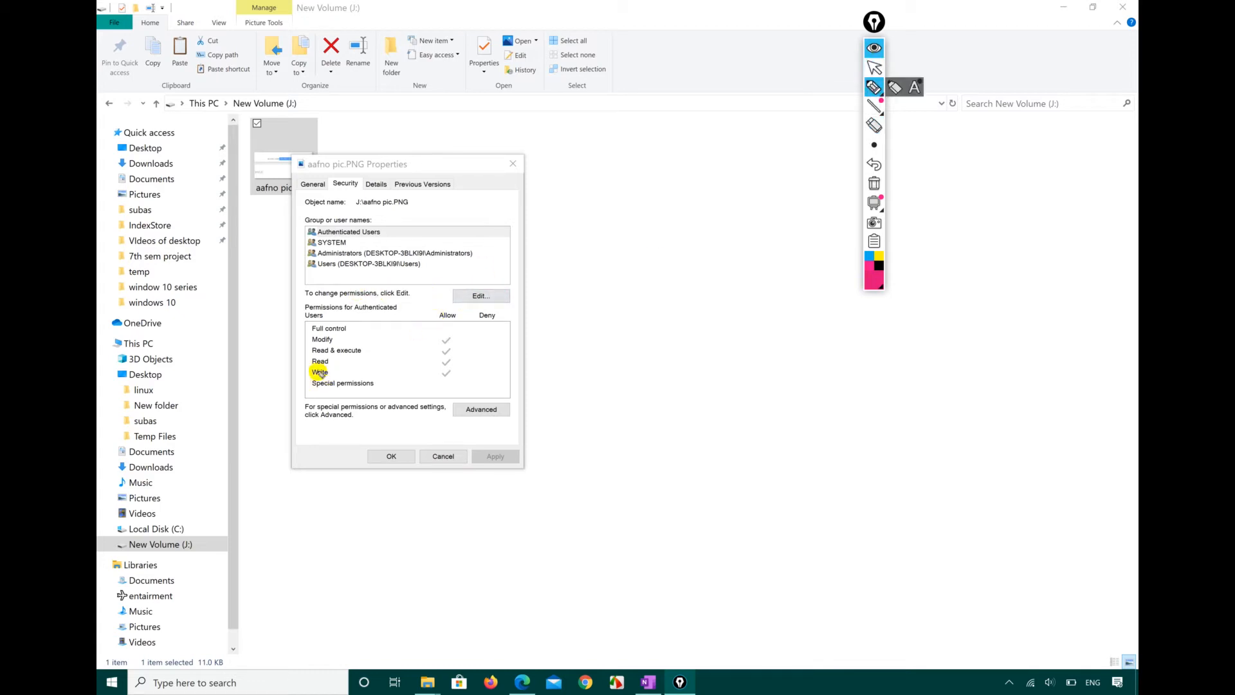
{"action": "mouse_move", "coordinate": [299, 300]}
{"action": "left_mouse_down"}
{"action": "mouse_move", "coordinate": [396, 301]}
{"action": "mouse_move", "coordinate": [415, 280]}
{"action": "mouse_move", "coordinate": [343, 268]}
{"action": "mouse_move", "coordinate": [299, 288]}
{"action": "mouse_move", "coordinate": [303, 302]}
{"action": "left_mouse_up"}
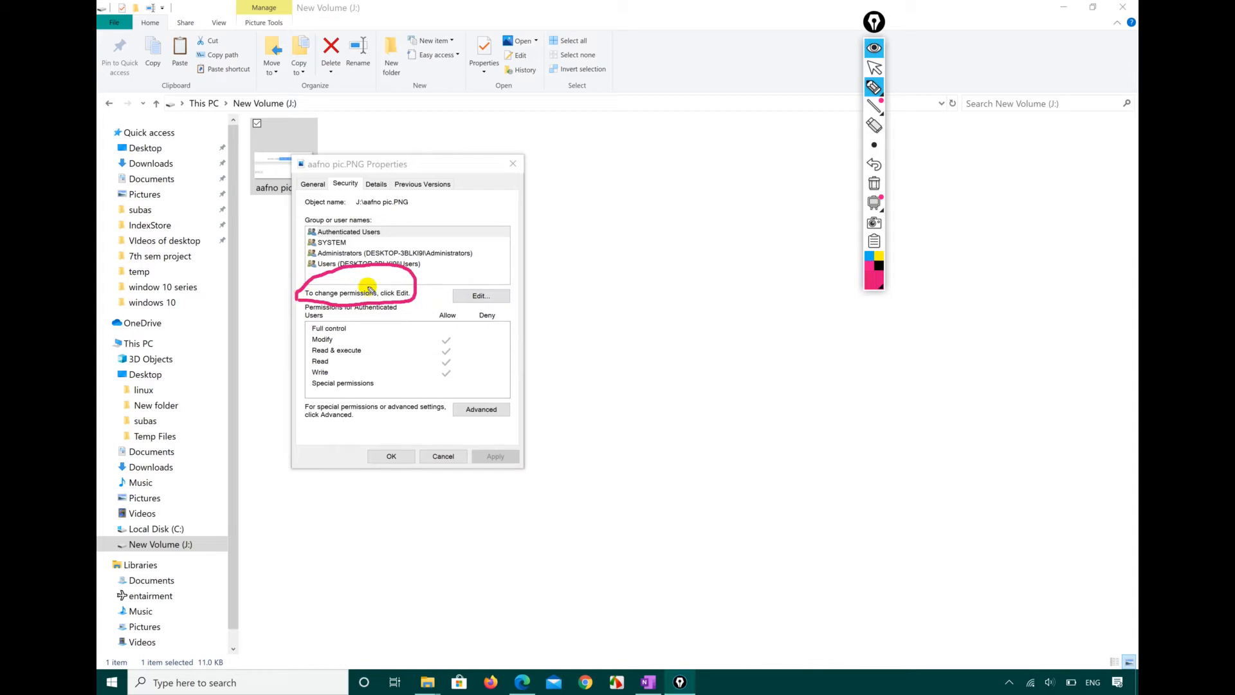
- Open the permissions of aafno pic.PNG for editing and move that dialog beside the Properties window
{"action": "mouse_move", "coordinate": [876, 105]}
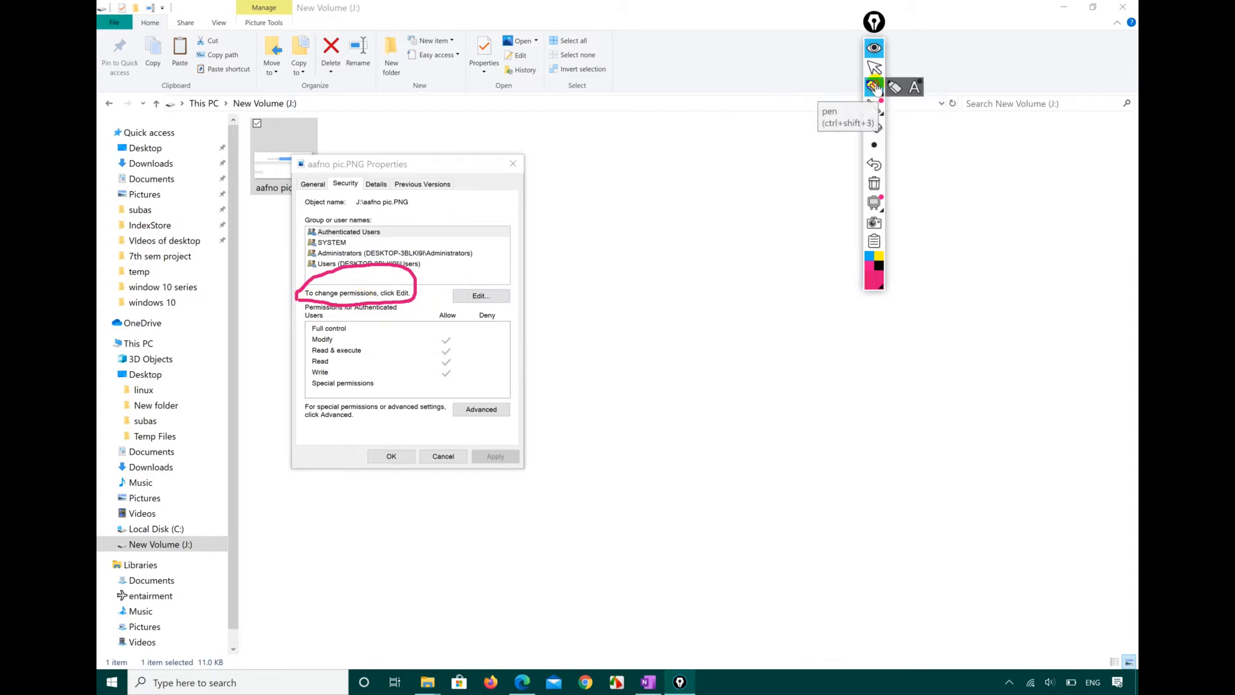
{"action": "left_click", "coordinate": [874, 67]}
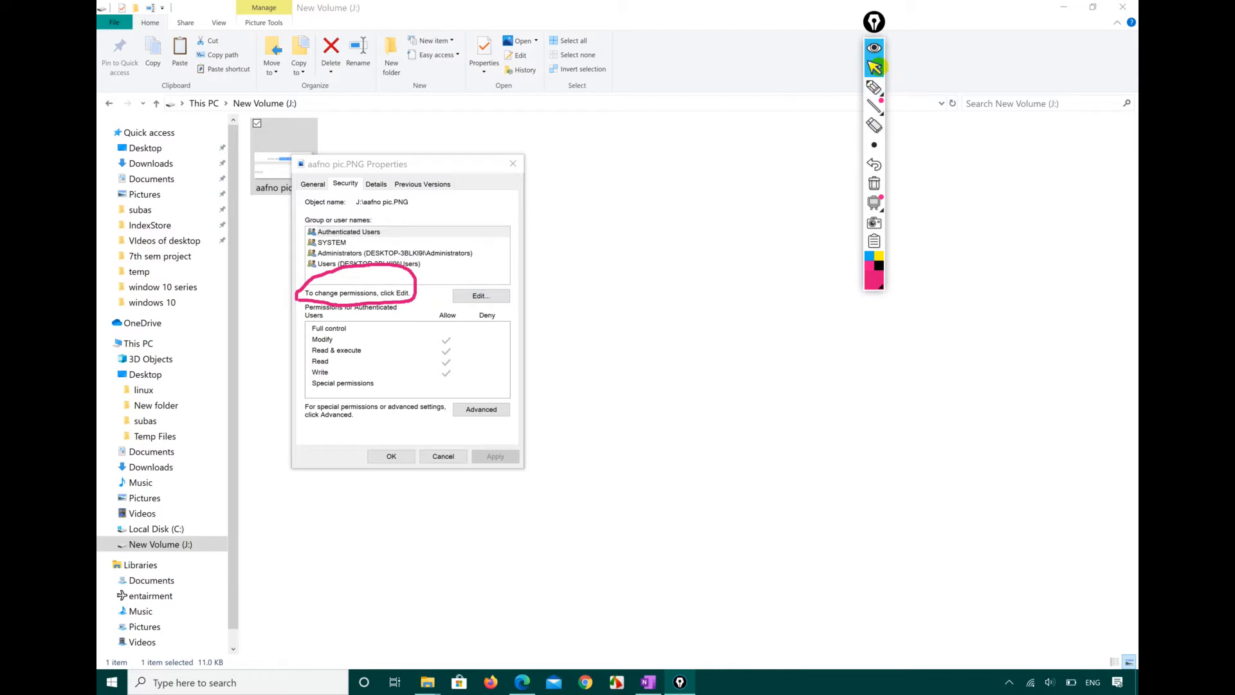
{"action": "left_click", "coordinate": [484, 296]}
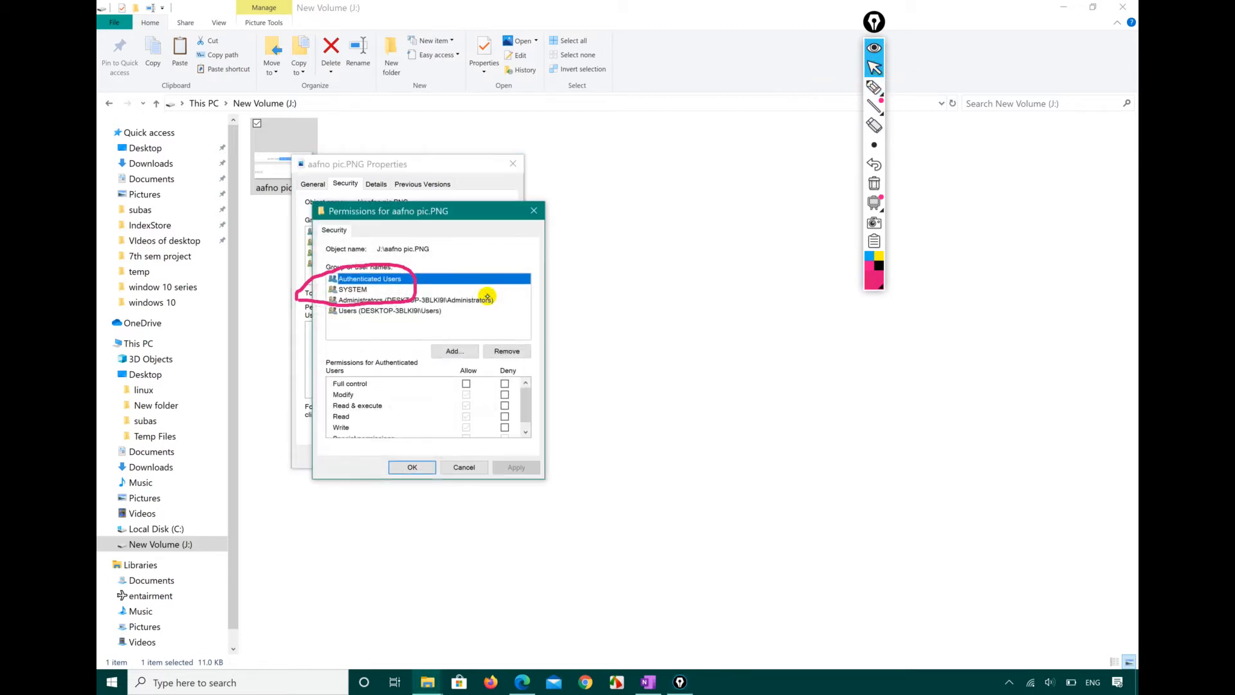
{"action": "left_click_drag", "start_coordinate": [454, 210], "coordinate": [688, 157]}
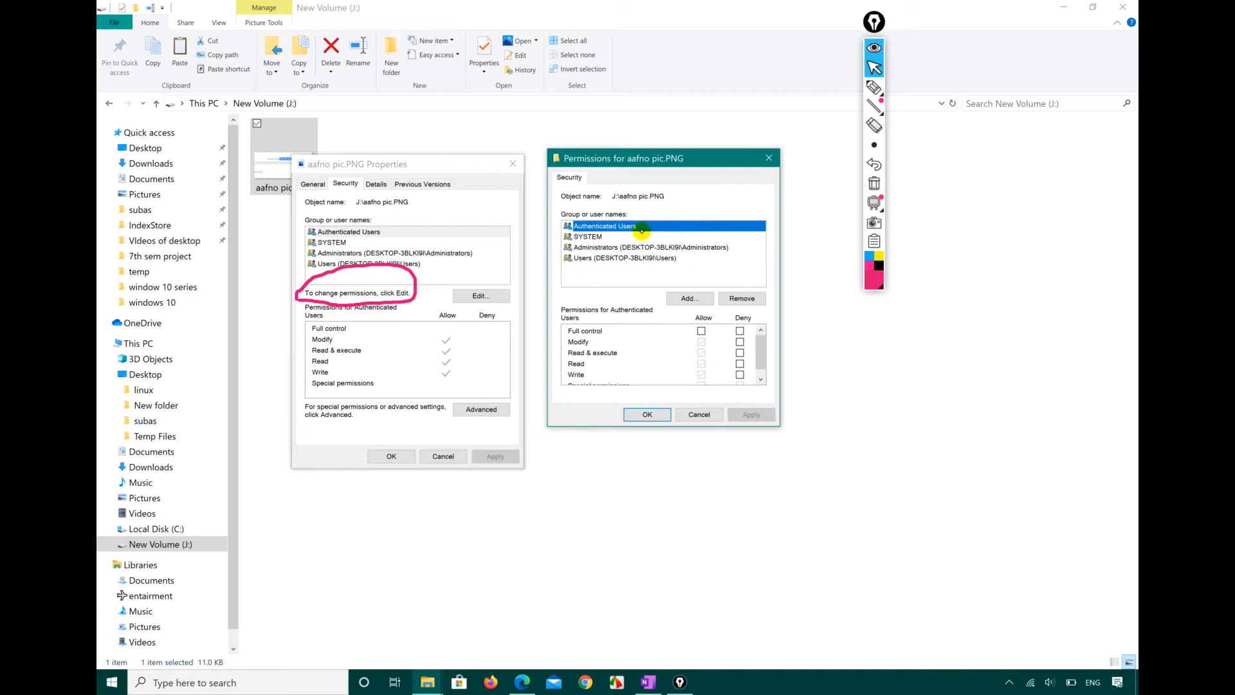
- Examine the permissions for Authenticated Users, SYSTEM, Administrators and Users on aafno pic.PNG
{"action": "left_click", "coordinate": [599, 237]}
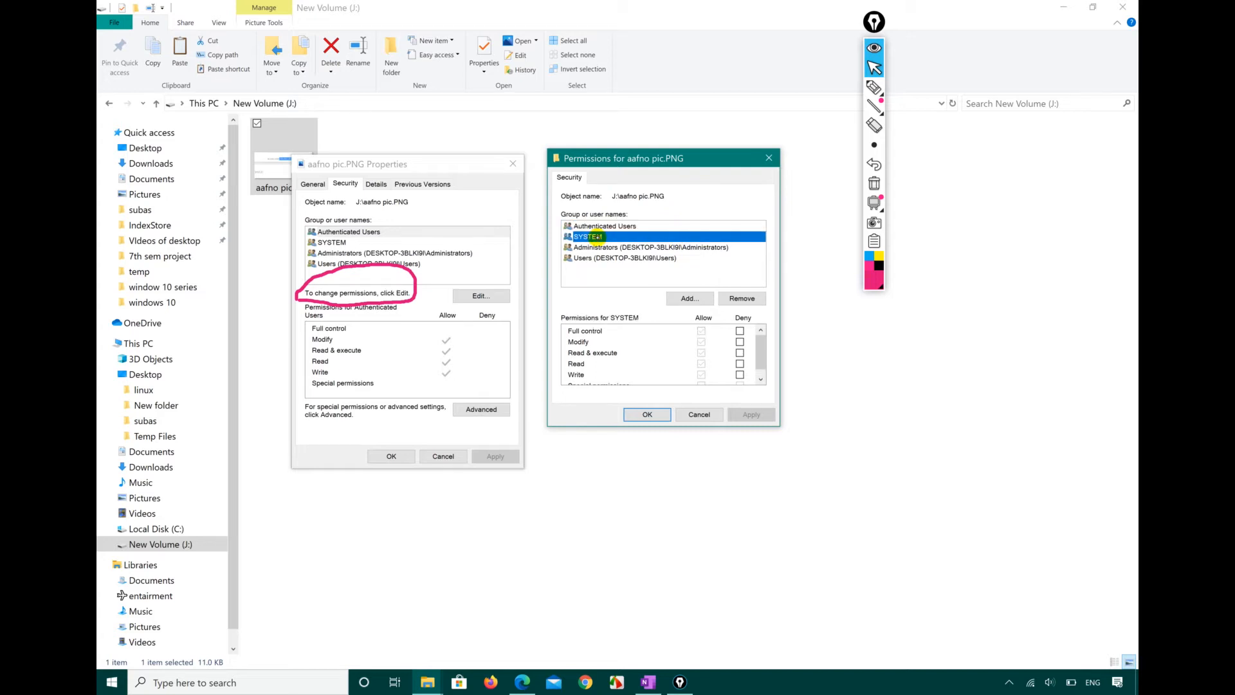
{"action": "left_click", "coordinate": [606, 248]}
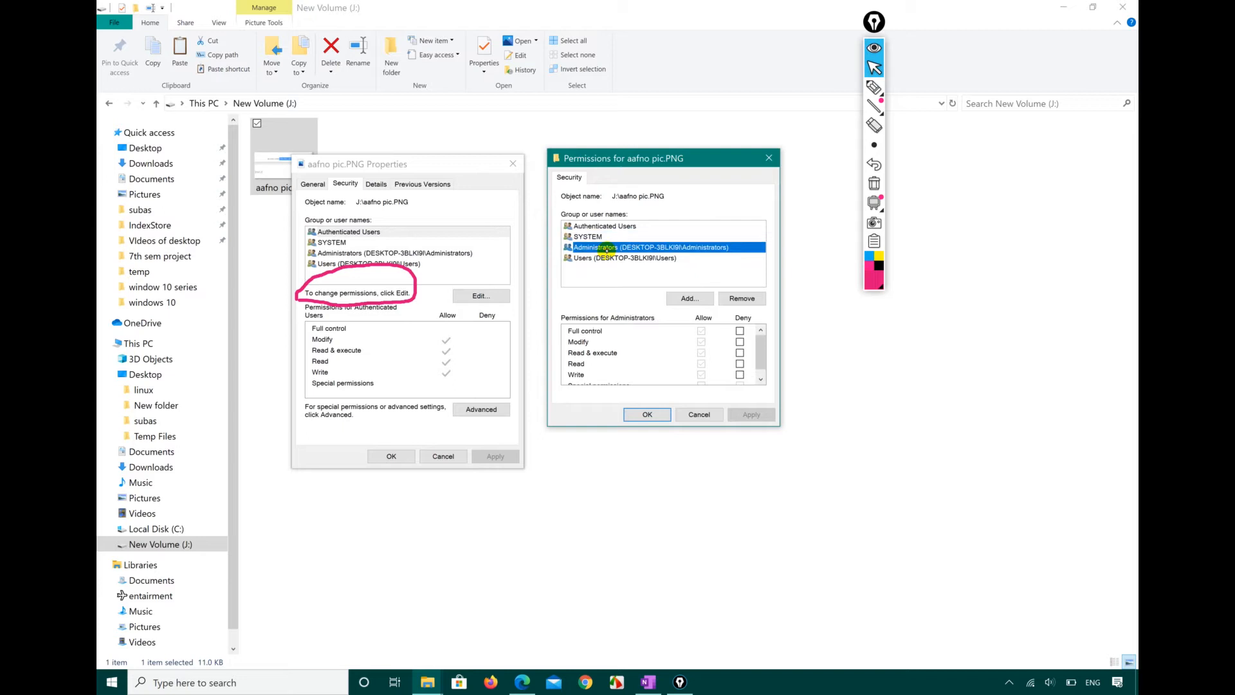
{"action": "left_click", "coordinate": [609, 258]}
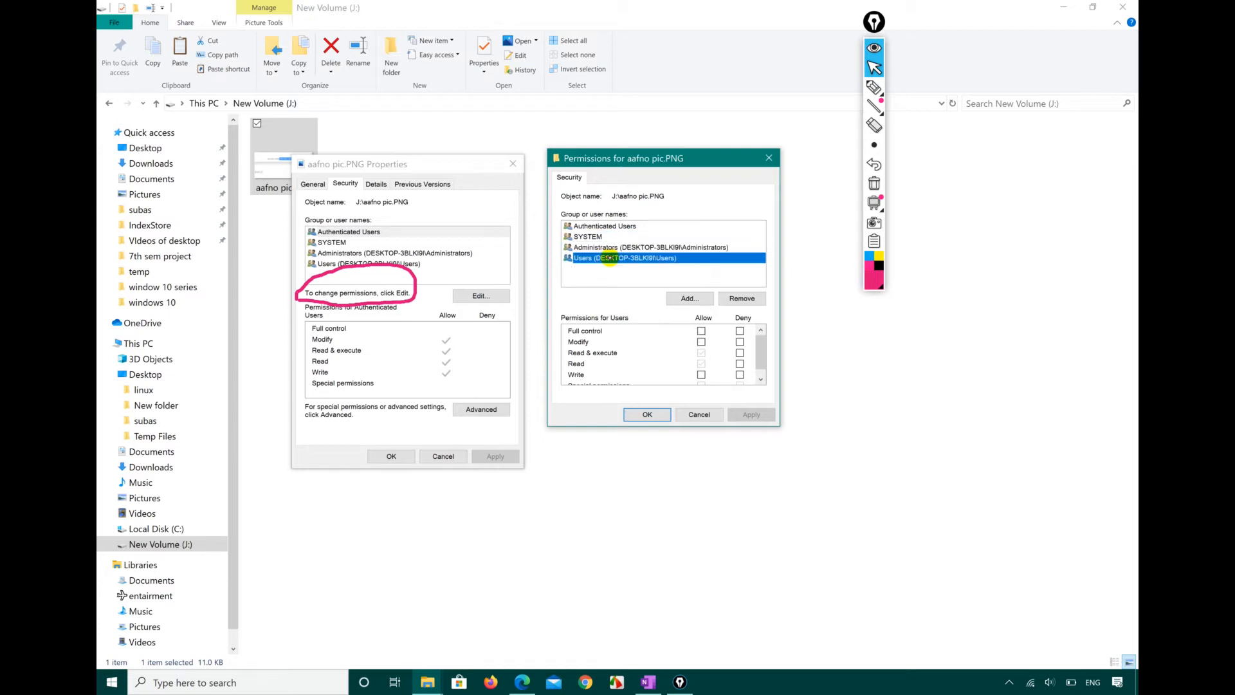
{"action": "key", "text": "Up"}
{"action": "key", "text": "Up"}
{"action": "key", "text": "Up"}
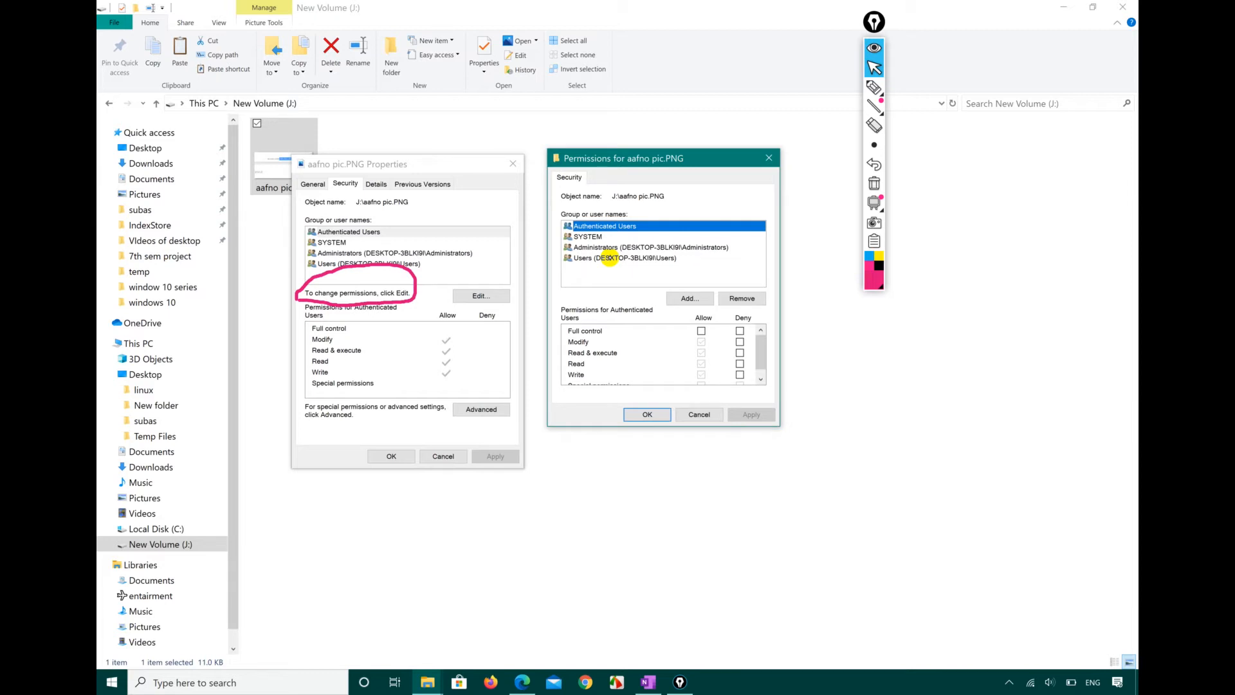
{"action": "key", "text": "Down"}
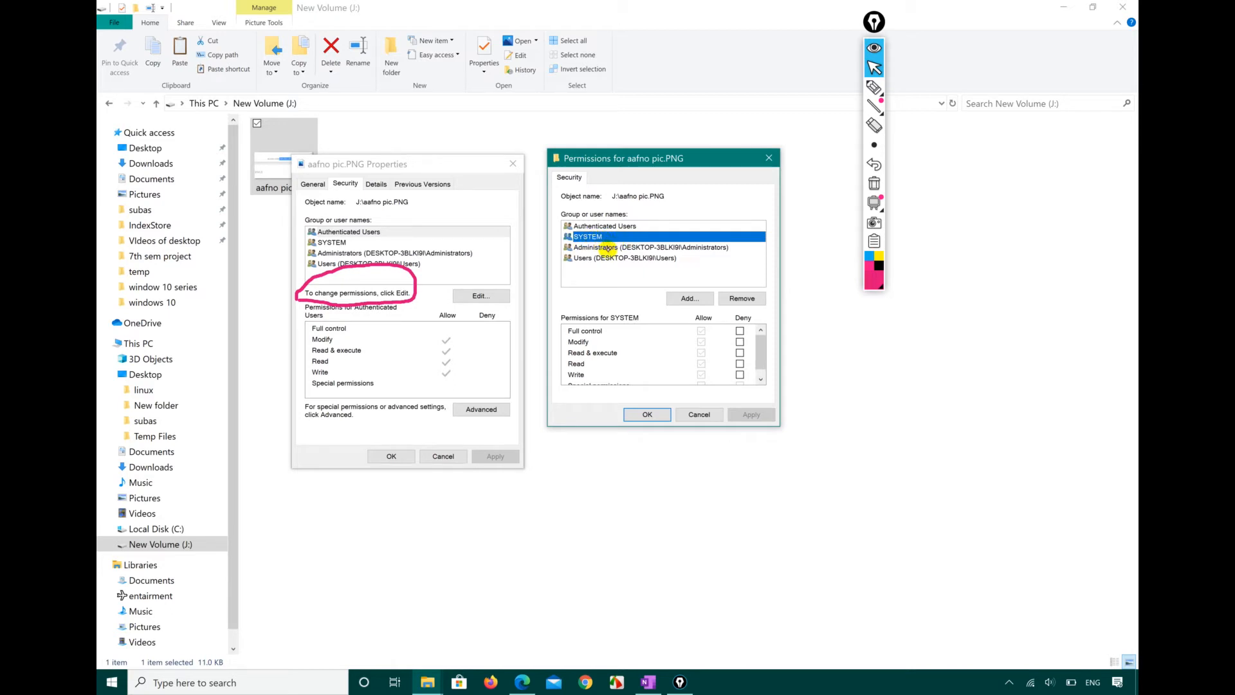
{"action": "left_click", "coordinate": [608, 249]}
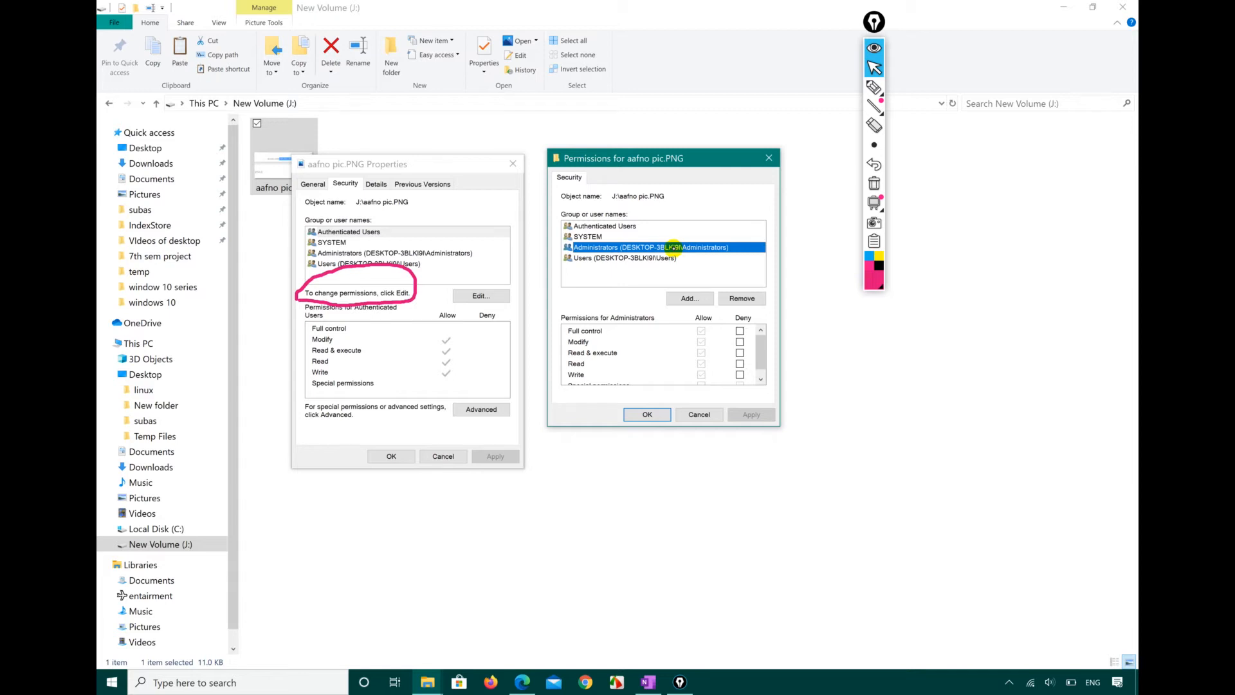
- Allow Full control for the Users group on aafno pic.PNG, apply it, and close the permissions and properties dialogs
{"action": "left_click", "coordinate": [651, 259]}
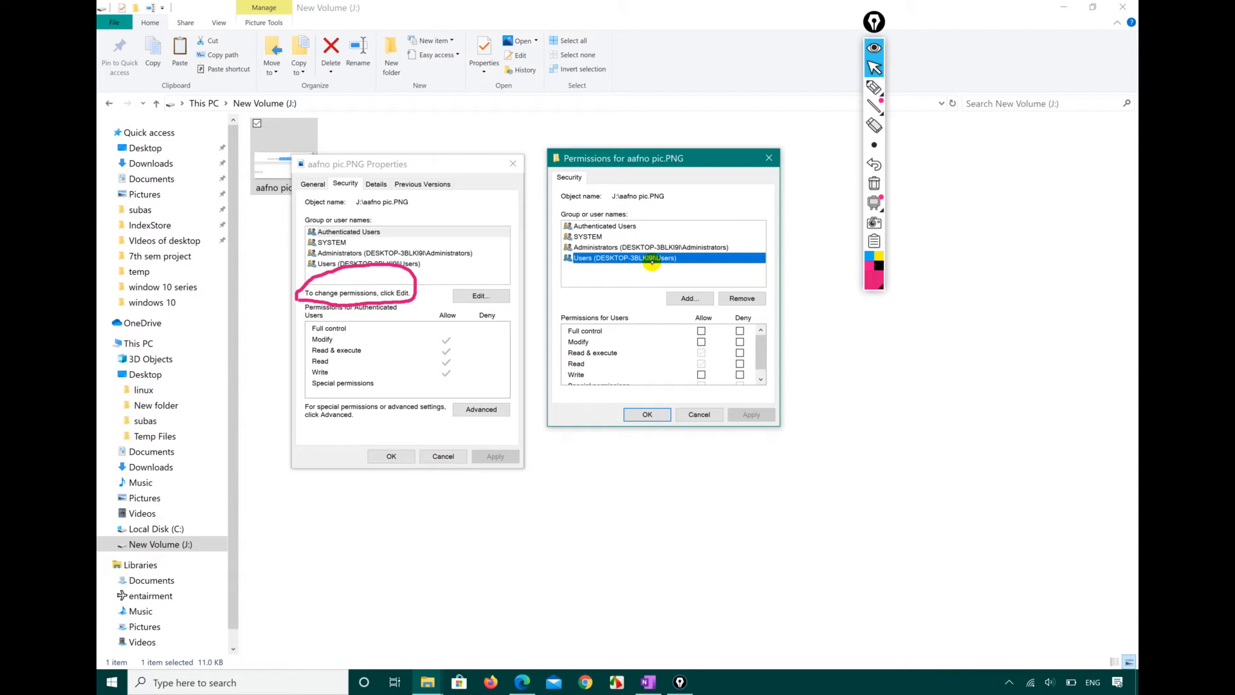
{"action": "left_click", "coordinate": [702, 330]}
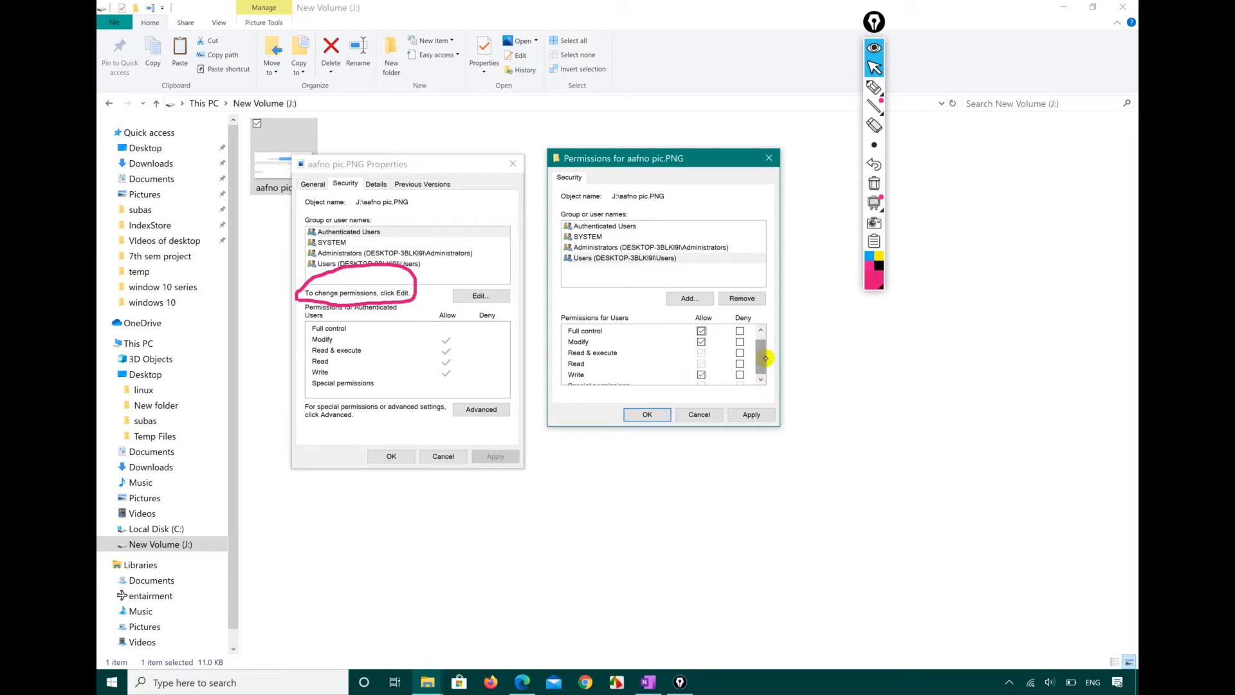
{"action": "left_click_drag", "start_coordinate": [762, 352], "coordinate": [756, 314]}
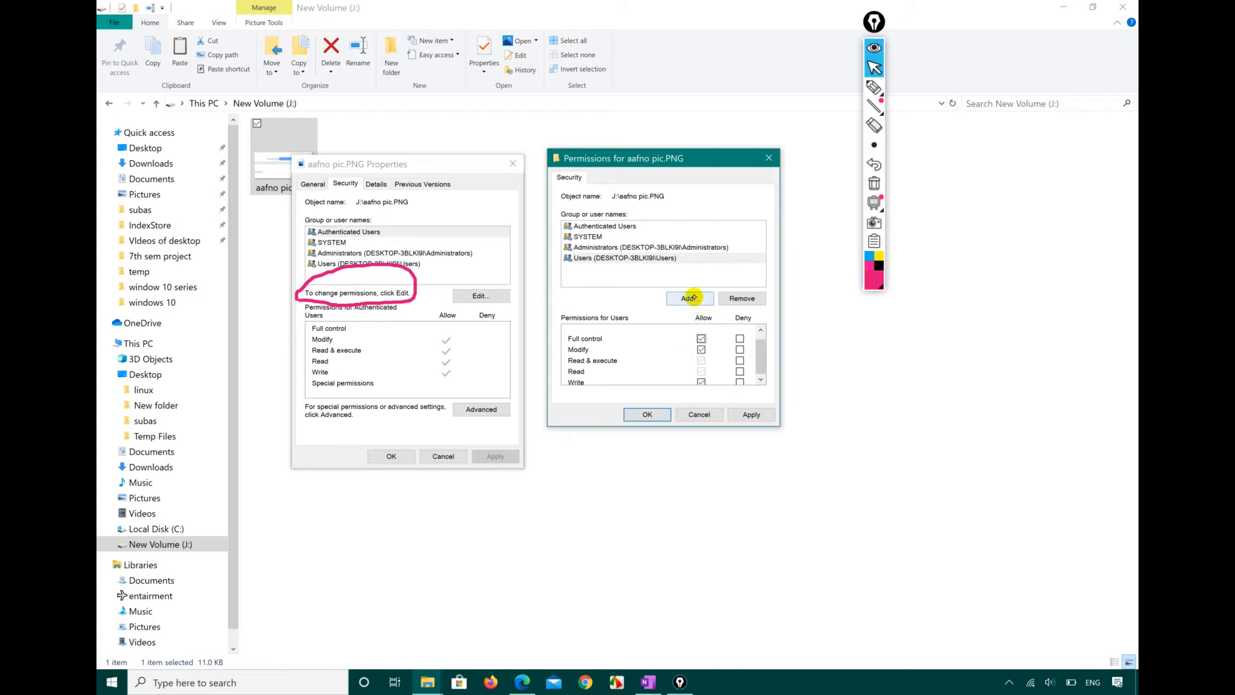
{"action": "left_click", "coordinate": [752, 414]}
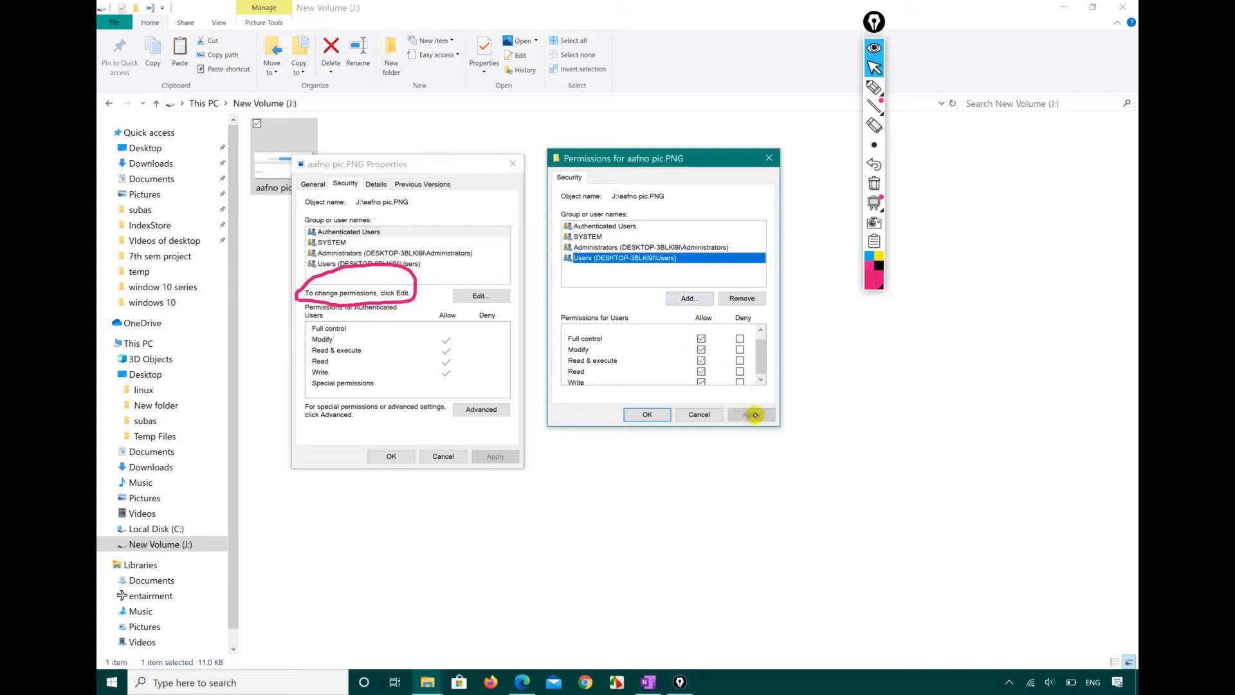
{"action": "left_click", "coordinate": [649, 414]}
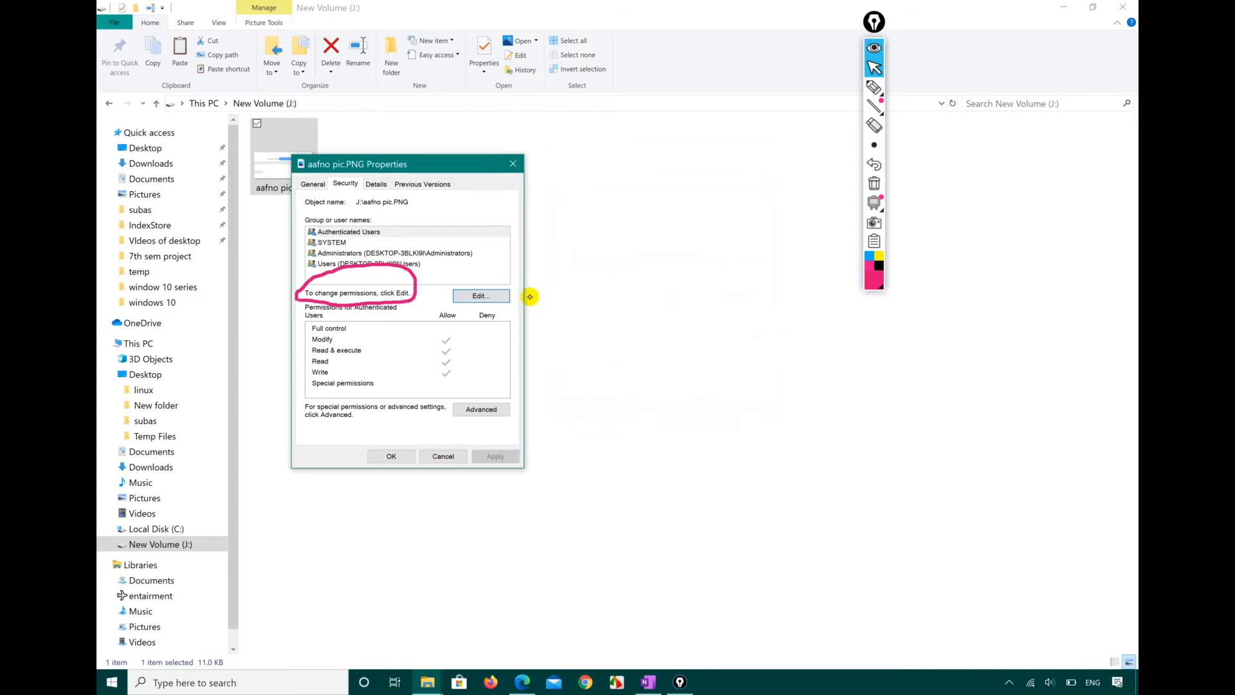
{"action": "left_click", "coordinate": [516, 162]}
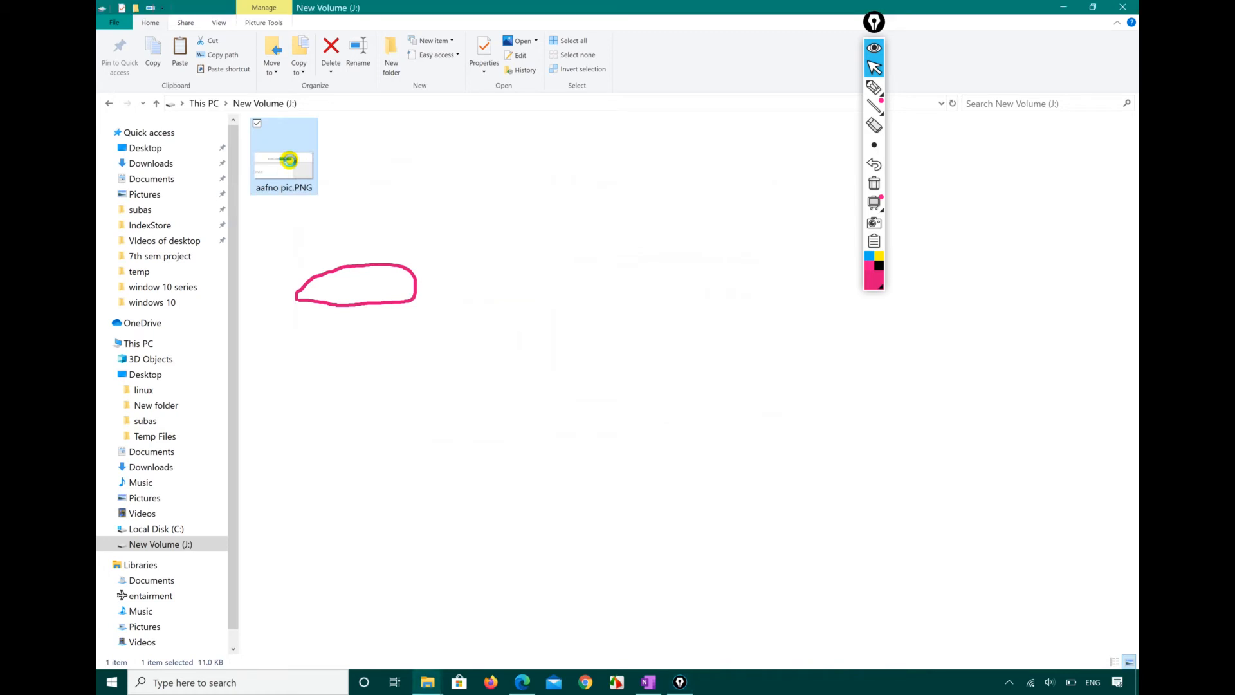
- Reopen the permissions of aafno pic.PNG for editing and start adding a user or group
{"action": "right_click", "coordinate": [289, 160]}
{"action": "left_click", "coordinate": [236, 620]}
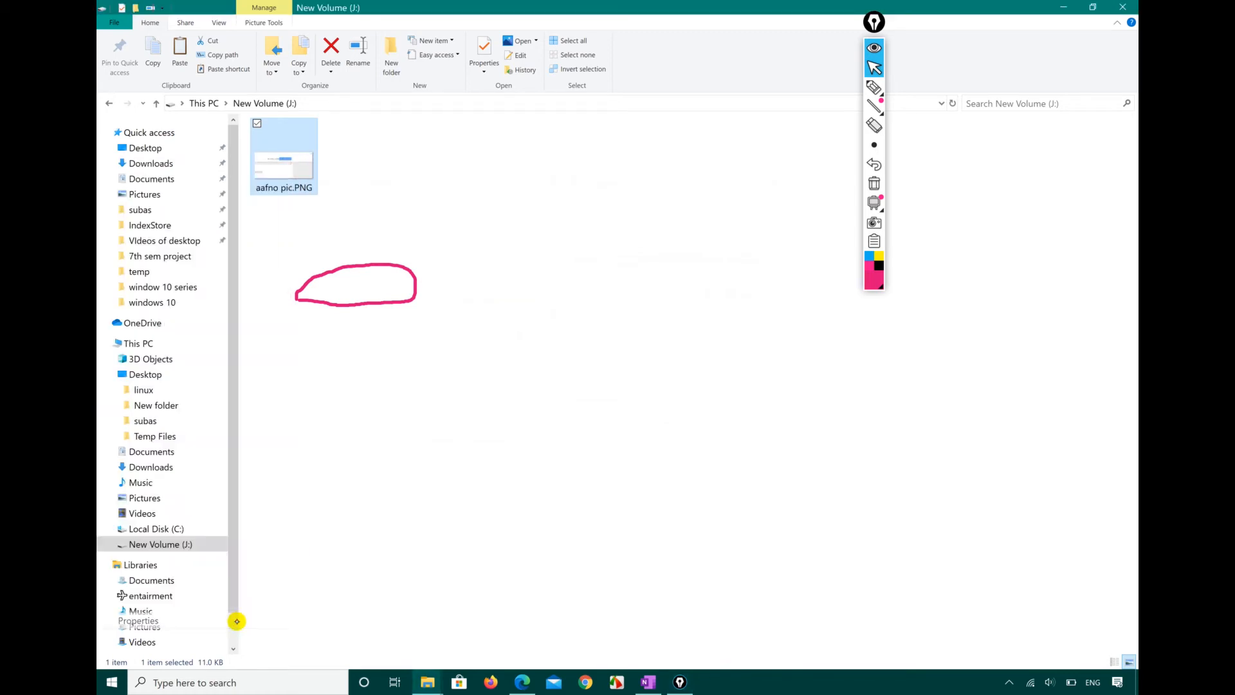
{"action": "left_click", "coordinate": [359, 189]}
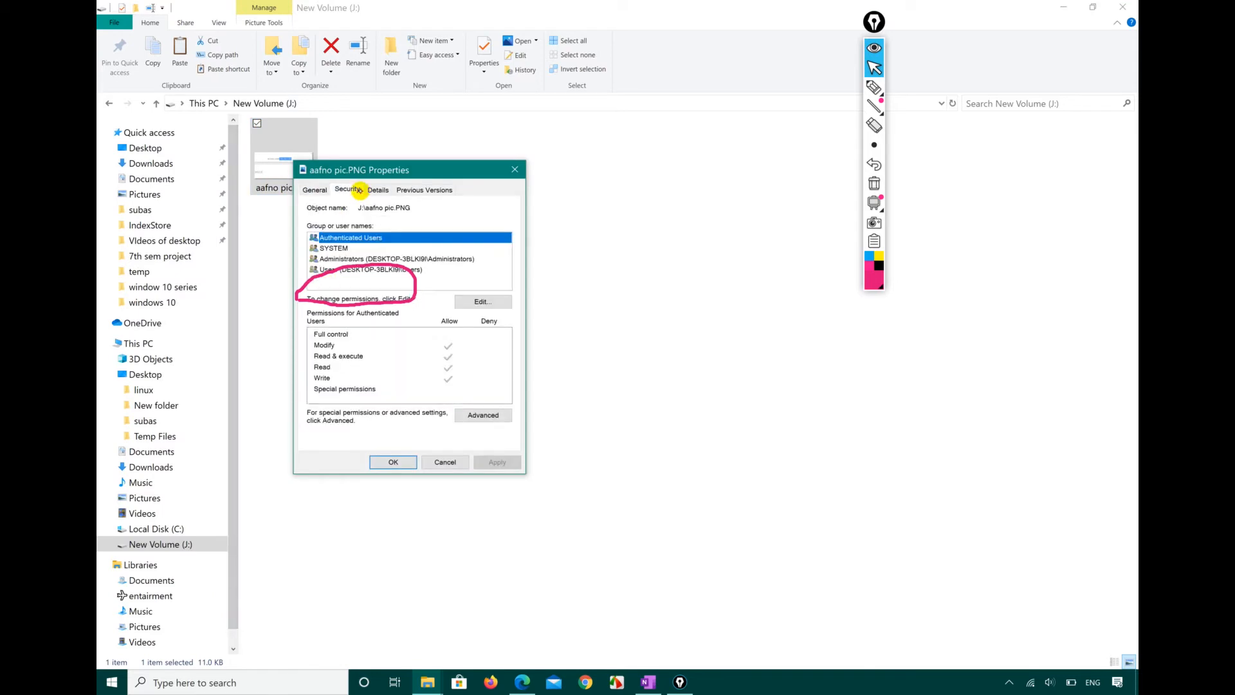
{"action": "left_click", "coordinate": [483, 301]}
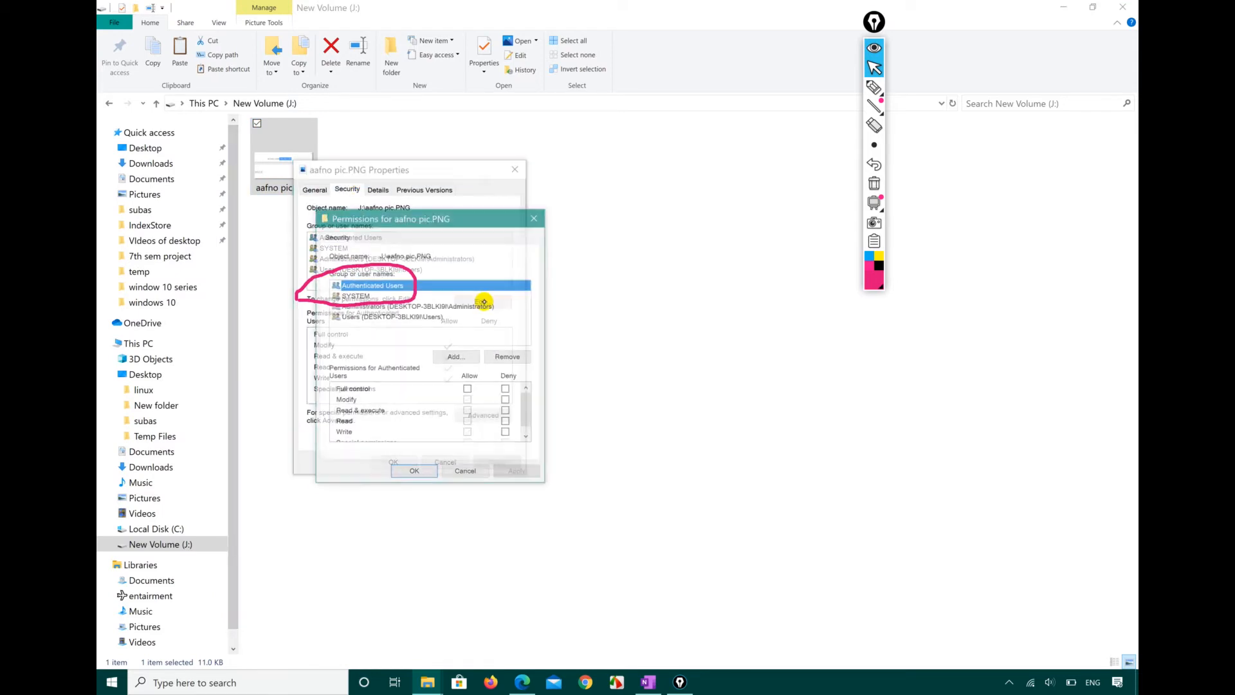
{"action": "left_click", "coordinate": [456, 357]}
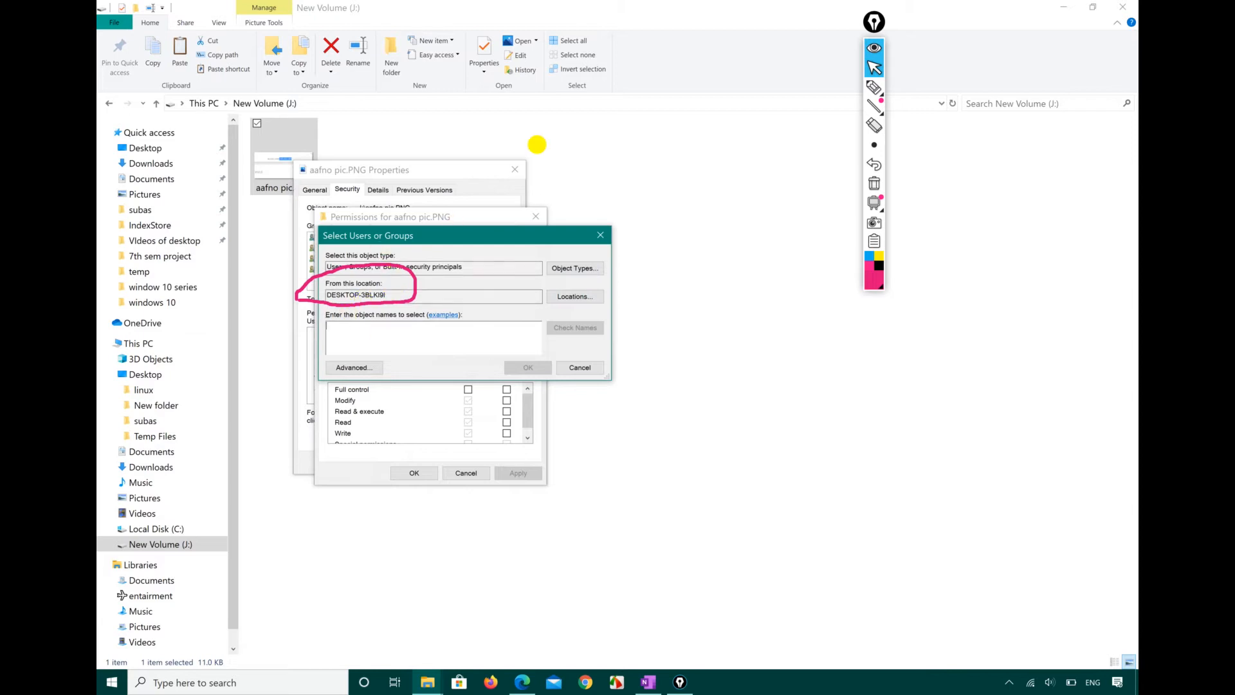
- Circle the Advanced option in the Select Users or Groups dialog with the pen, then return to the pointer
{"action": "left_click", "coordinate": [874, 87]}
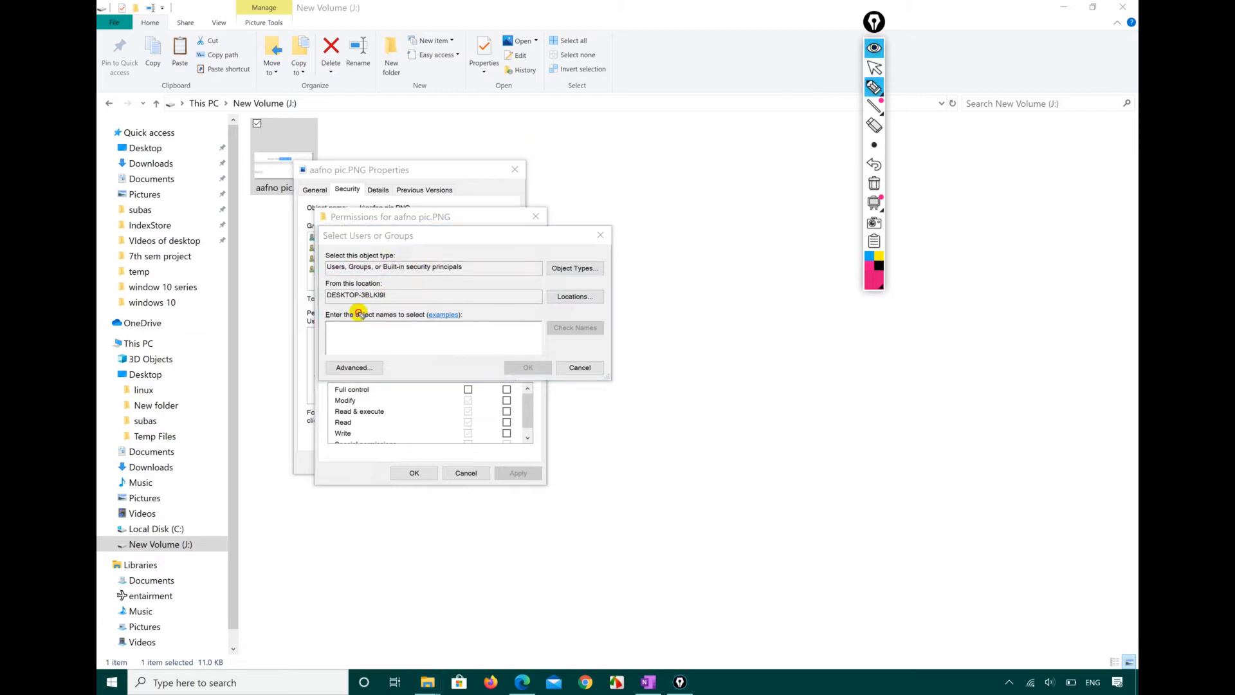
{"action": "mouse_move", "coordinate": [874, 89]}
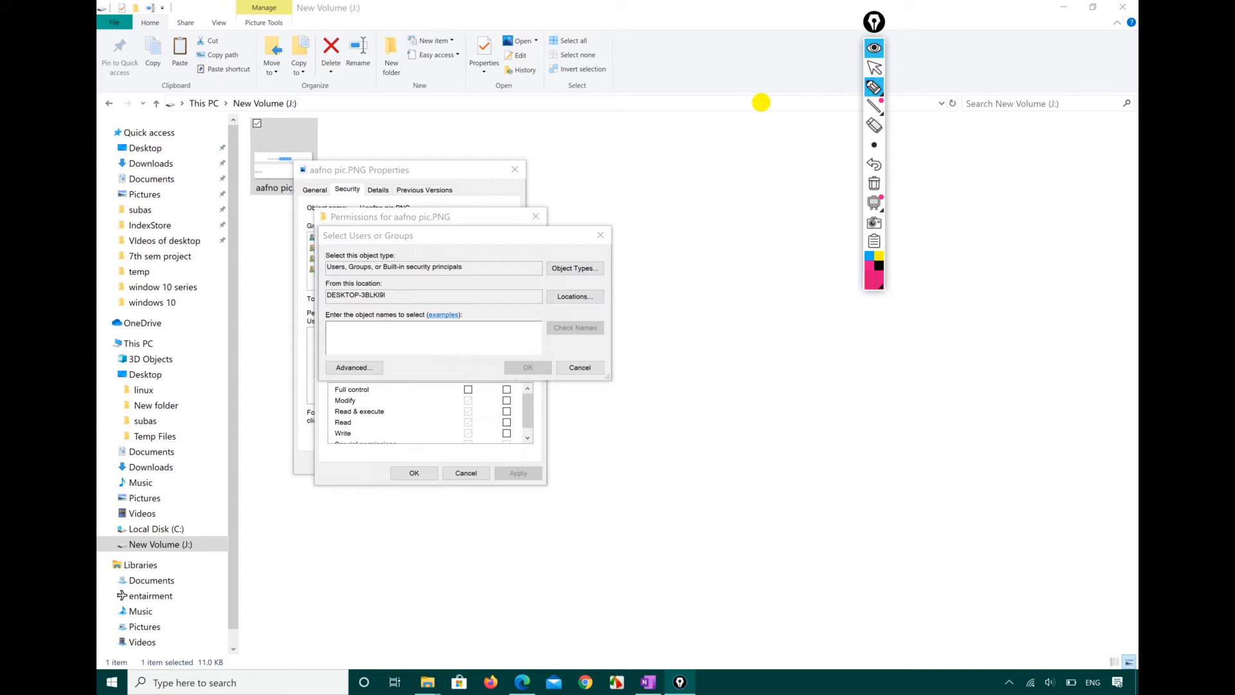
{"action": "mouse_move", "coordinate": [338, 381]}
{"action": "left_mouse_down"}
{"action": "mouse_move", "coordinate": [377, 387]}
{"action": "mouse_move", "coordinate": [350, 339]}
{"action": "mouse_move", "coordinate": [358, 385]}
{"action": "left_mouse_up"}
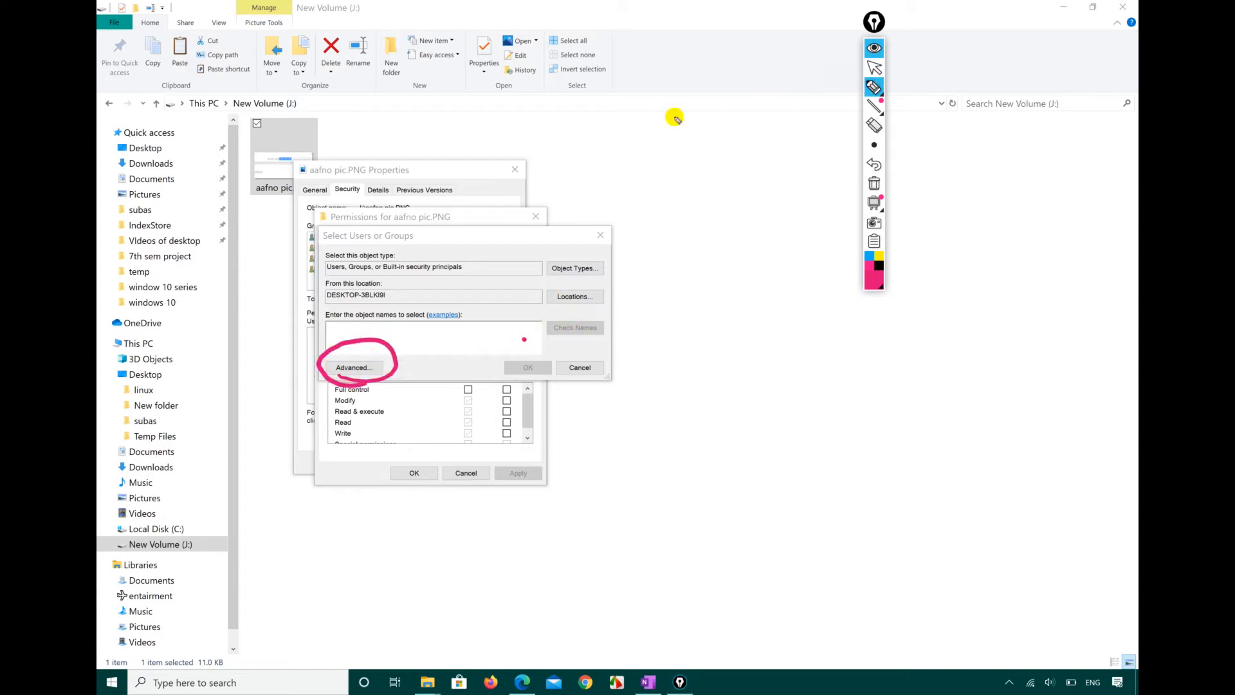
{"action": "left_click", "coordinate": [873, 68]}
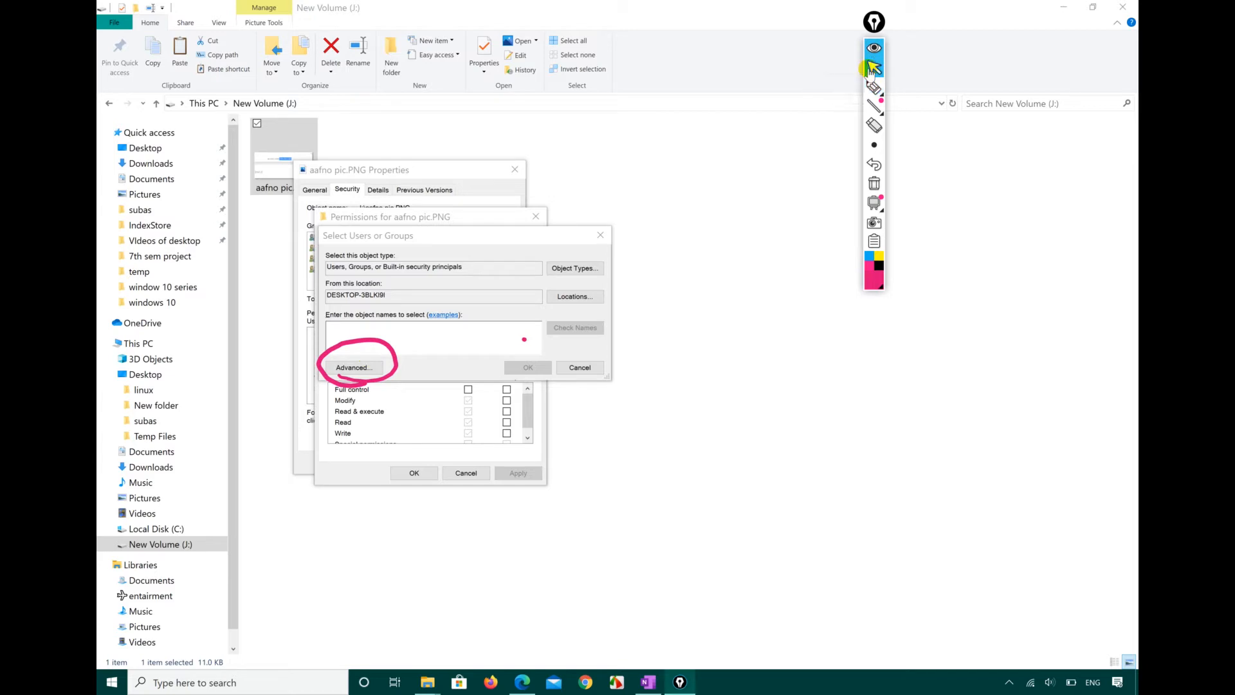
- Open the advanced user and group search and move its dialog clear of the Advanced annotation
{"action": "left_click", "coordinate": [352, 372]}
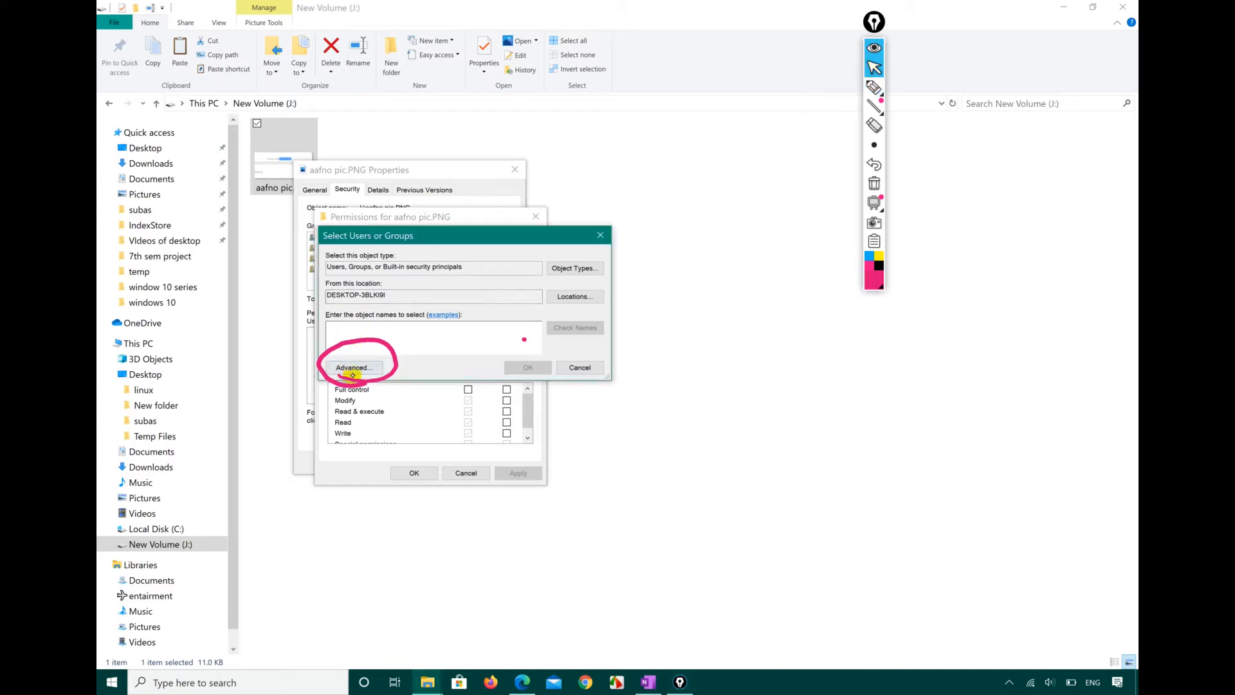
{"action": "left_click", "coordinate": [352, 370]}
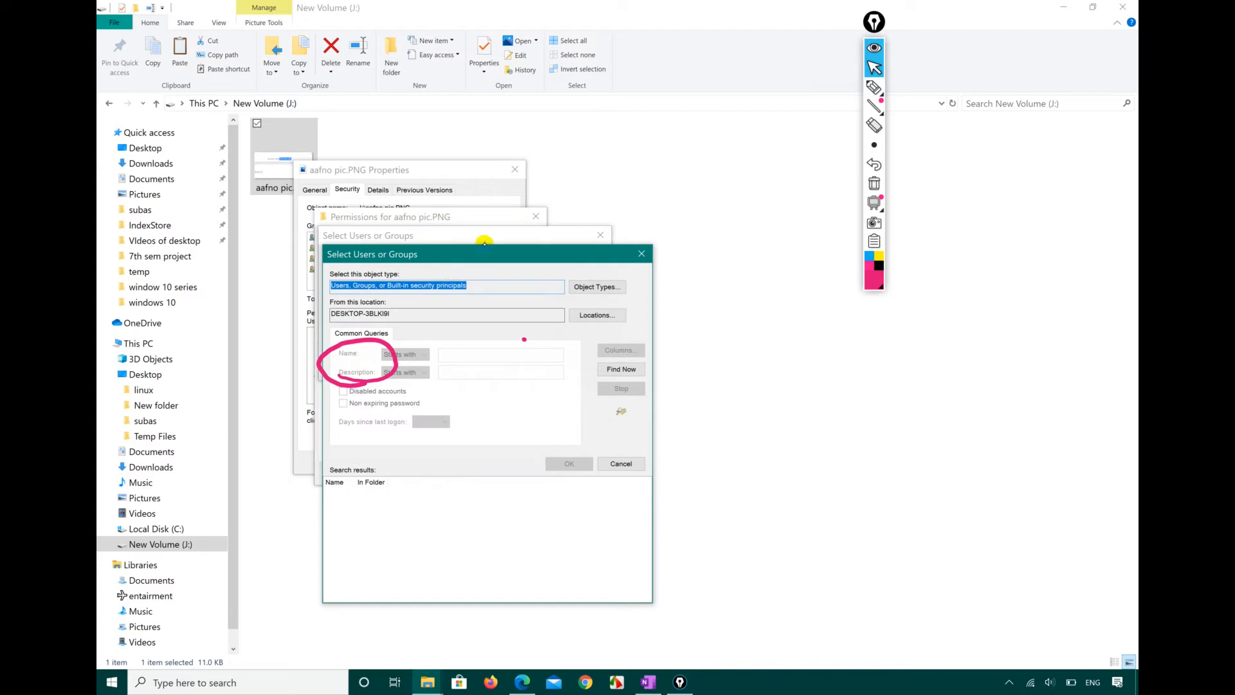
{"action": "left_click_drag", "start_coordinate": [479, 257], "coordinate": [576, 240]}
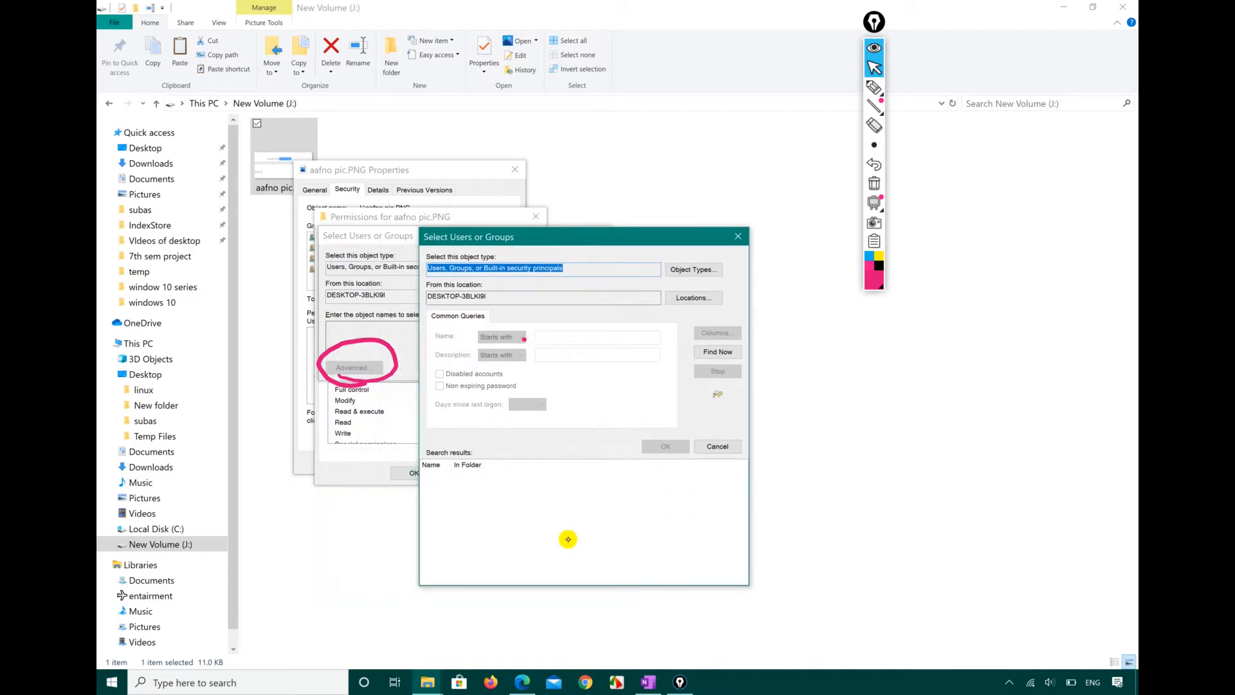
- Circle the Find Now option in the advanced search dialog with the pen
{"action": "left_click", "coordinate": [875, 87]}
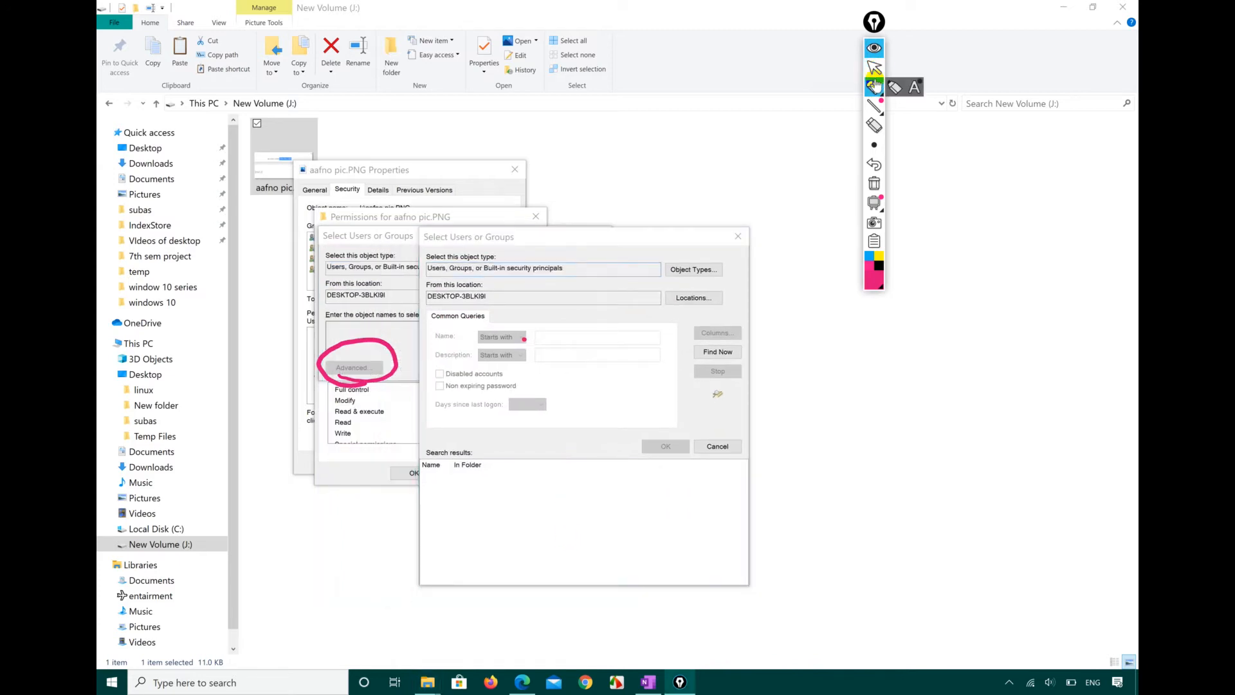
{"action": "mouse_move", "coordinate": [732, 336]}
{"action": "left_mouse_down"}
{"action": "mouse_move", "coordinate": [693, 376]}
{"action": "mouse_move", "coordinate": [746, 353]}
{"action": "mouse_move", "coordinate": [730, 330]}
{"action": "left_mouse_up"}
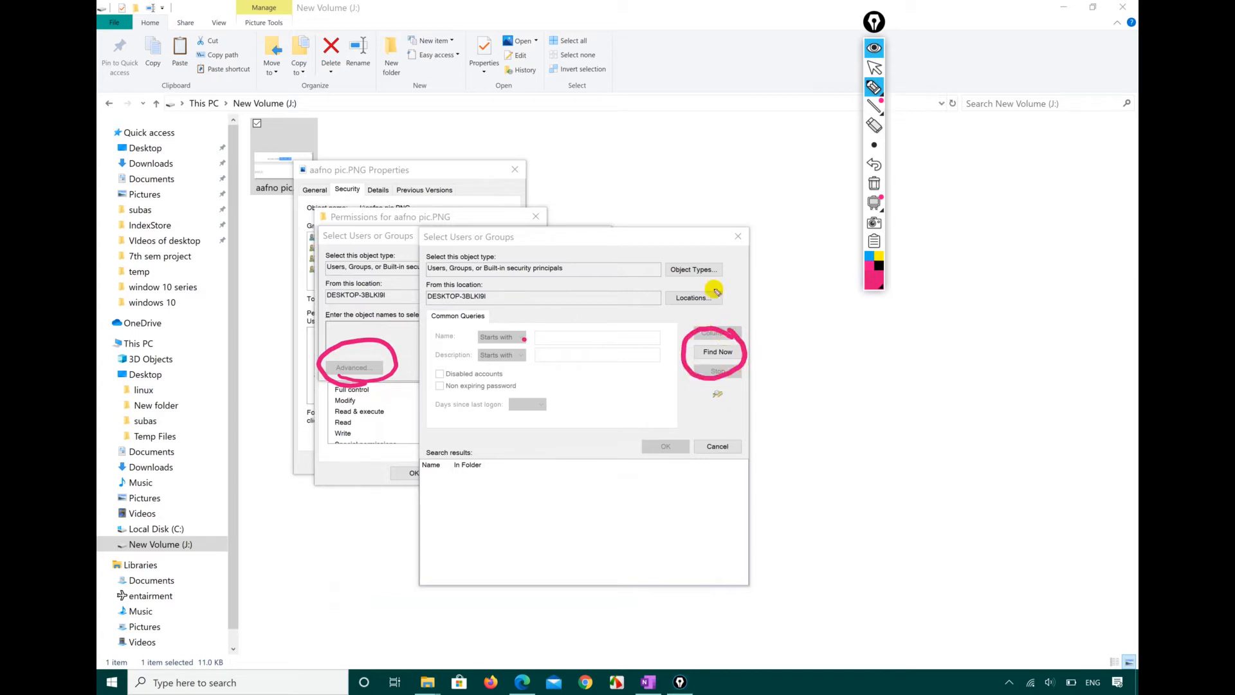
{"action": "left_click", "coordinate": [875, 67]}
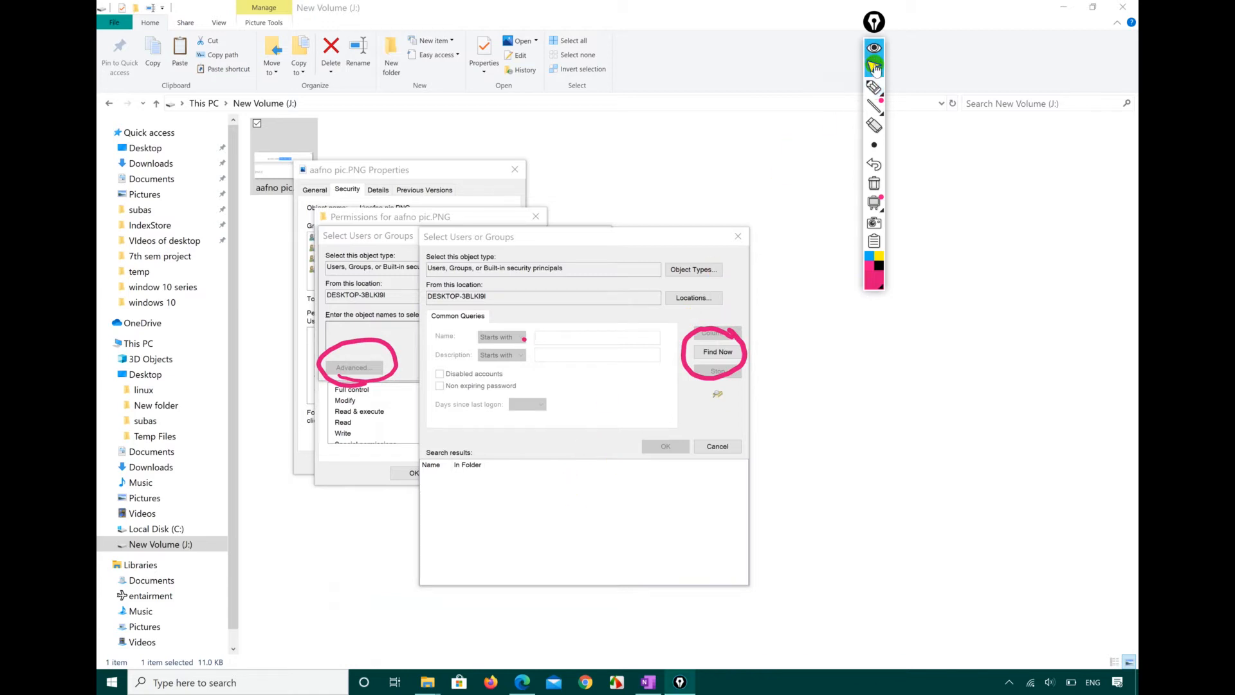
- Find all users and groups on this computer and widen the Name column of the search results
{"action": "left_click", "coordinate": [715, 351]}
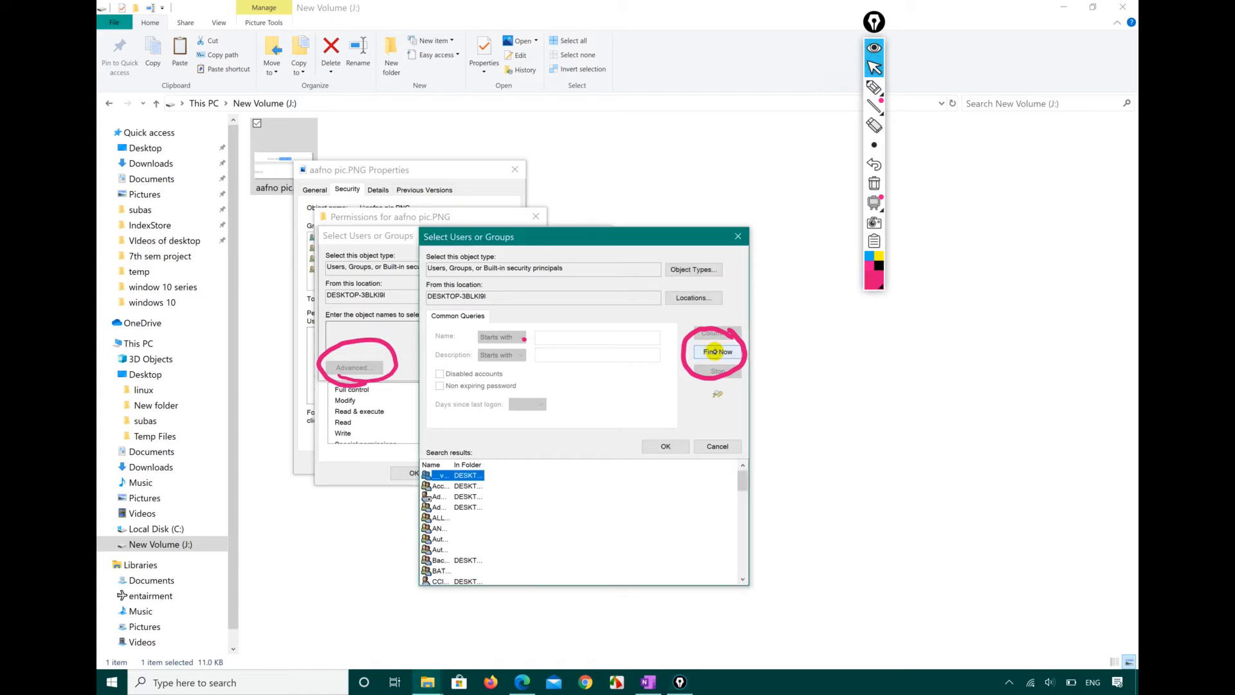
{"action": "scroll", "coordinate": [435, 515], "scroll_direction": "down", "scroll_amount": 10}
{"action": "scroll", "coordinate": [434, 518], "scroll_direction": "up", "scroll_amount": 10}
{"action": "left_click", "coordinate": [450, 475]}
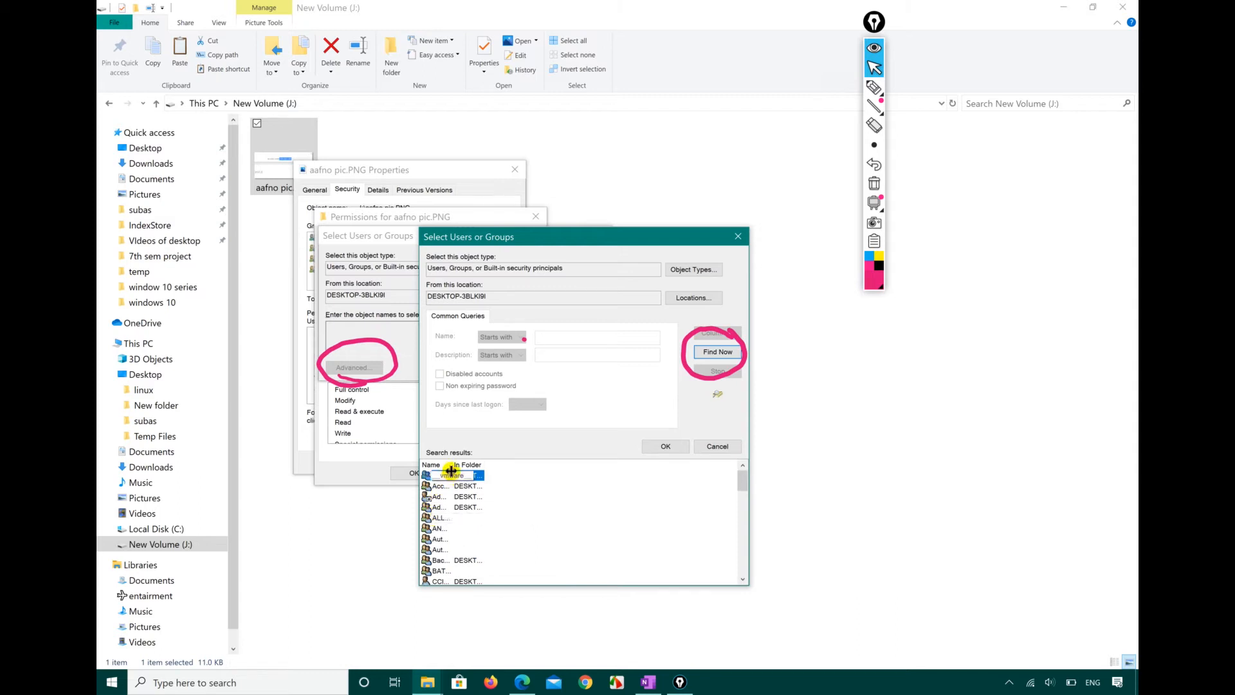
{"action": "left_click_drag", "start_coordinate": [452, 465], "coordinate": [572, 461]}
{"action": "scroll", "coordinate": [510, 511], "scroll_direction": "down", "scroll_amount": 10}
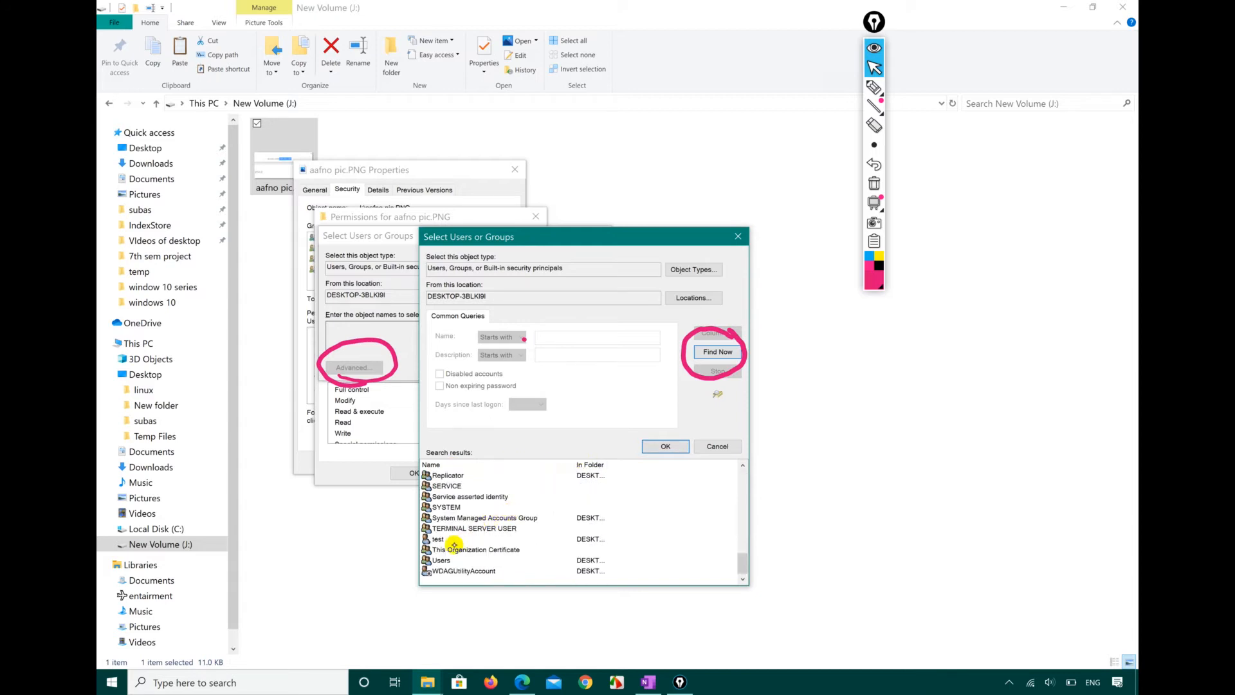
- Add the test user to the permissions of aafno pic.PNG and clear its Allow setting for Read & execute
{"action": "left_click", "coordinate": [454, 548]}
{"action": "left_click", "coordinate": [449, 539]}
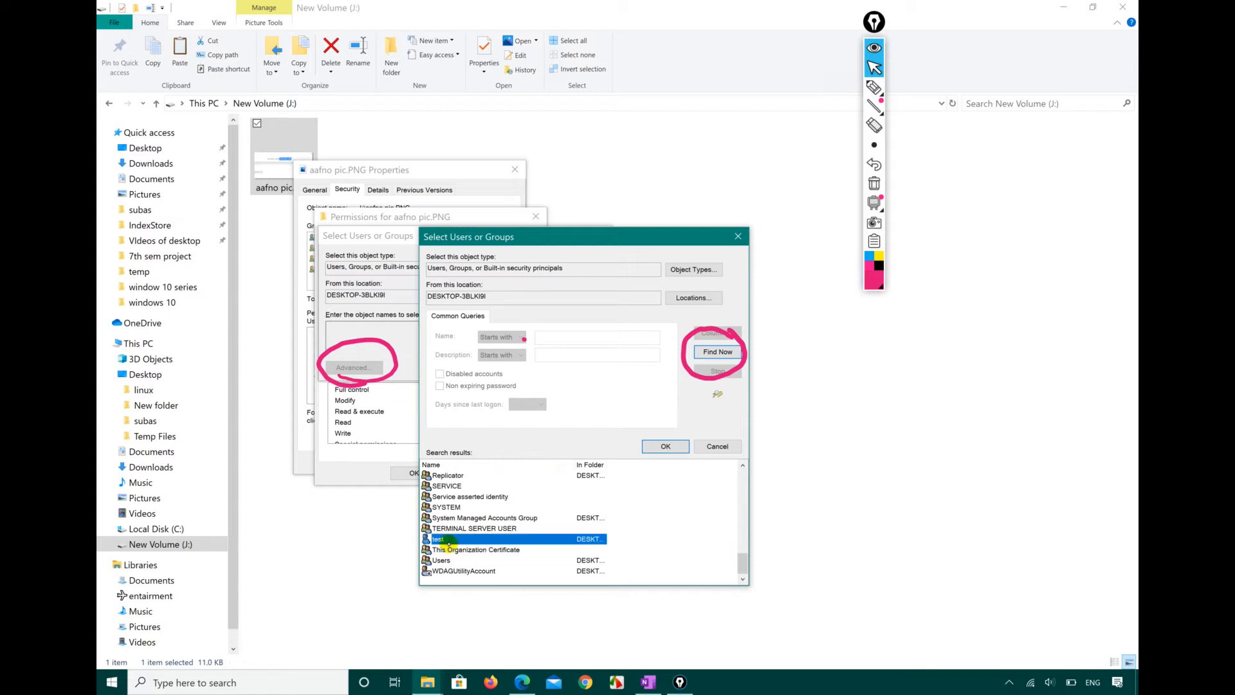
{"action": "left_click", "coordinate": [666, 445]}
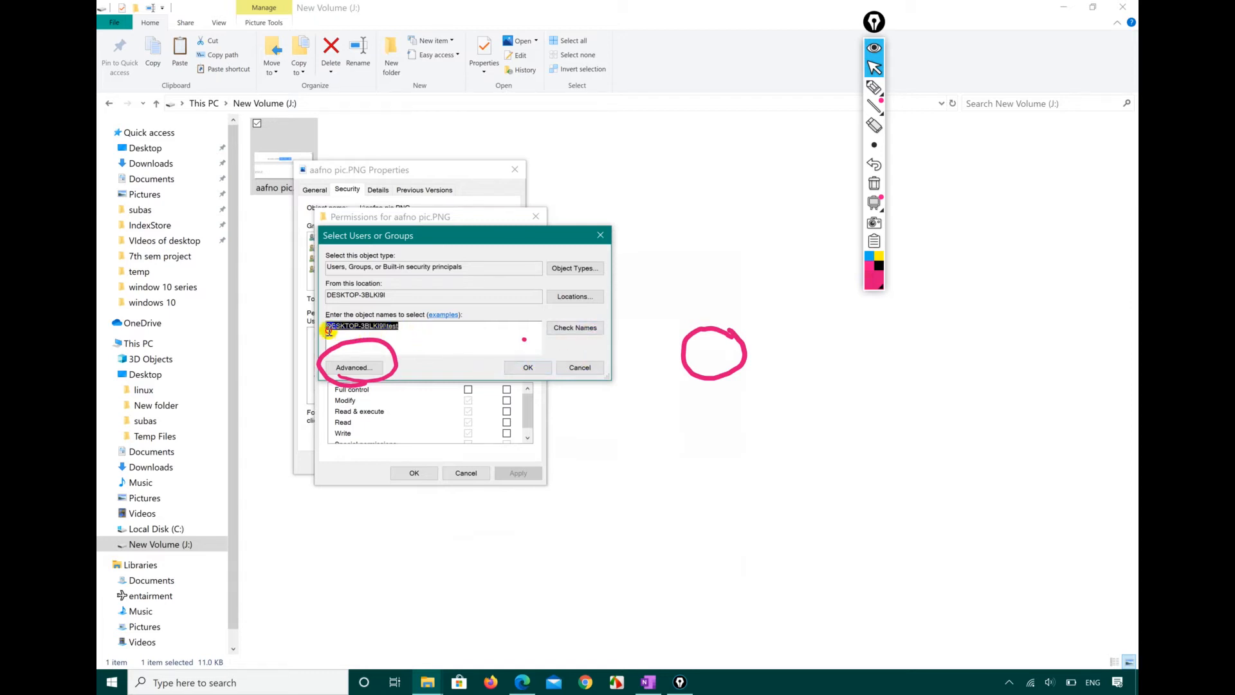
{"action": "left_click", "coordinate": [525, 367]}
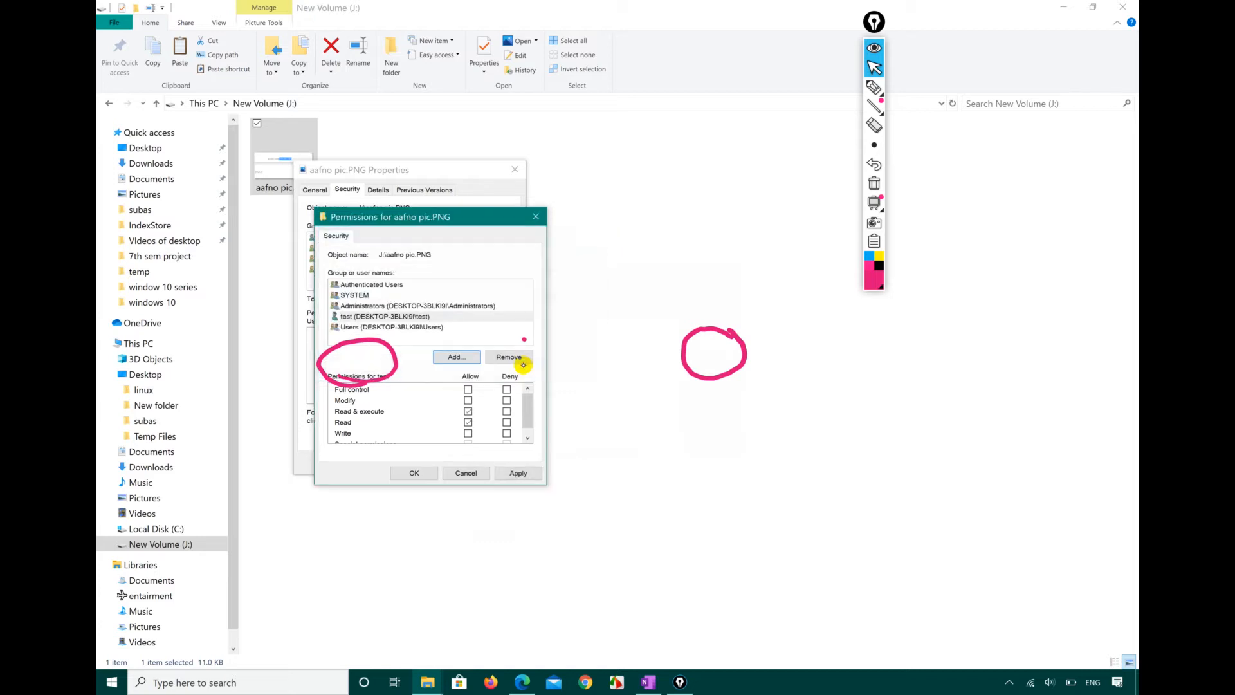
{"action": "left_click", "coordinate": [408, 316]}
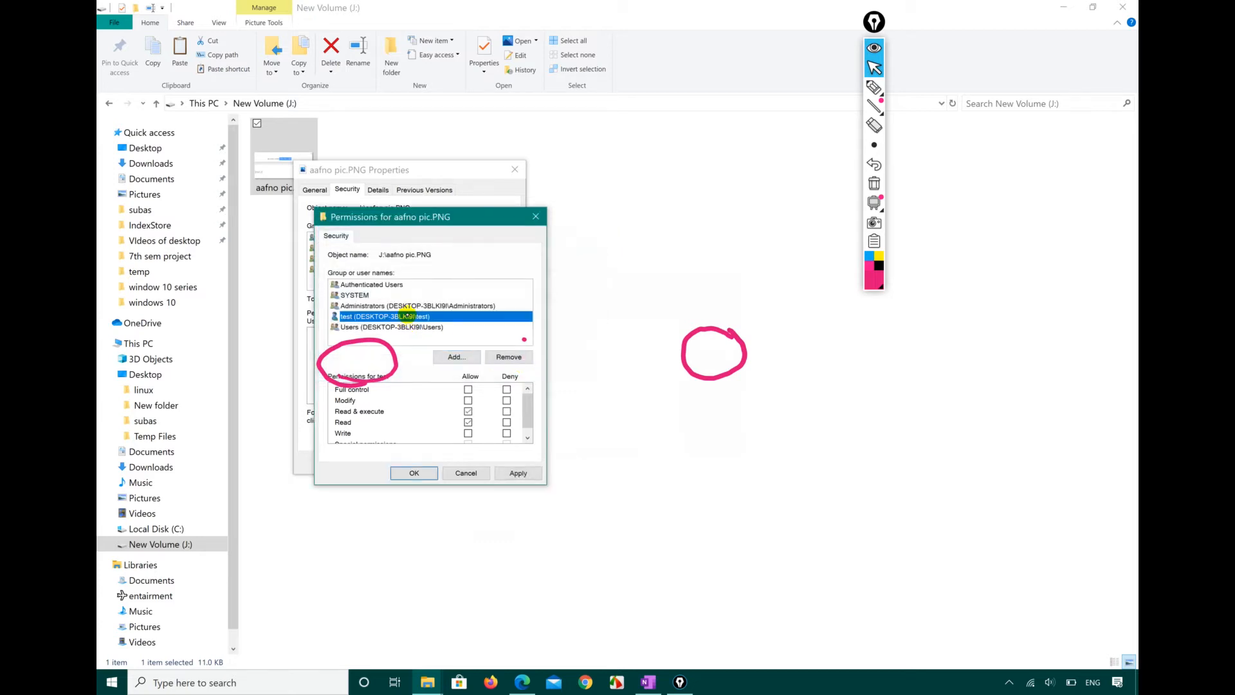
{"action": "left_click", "coordinate": [468, 410]}
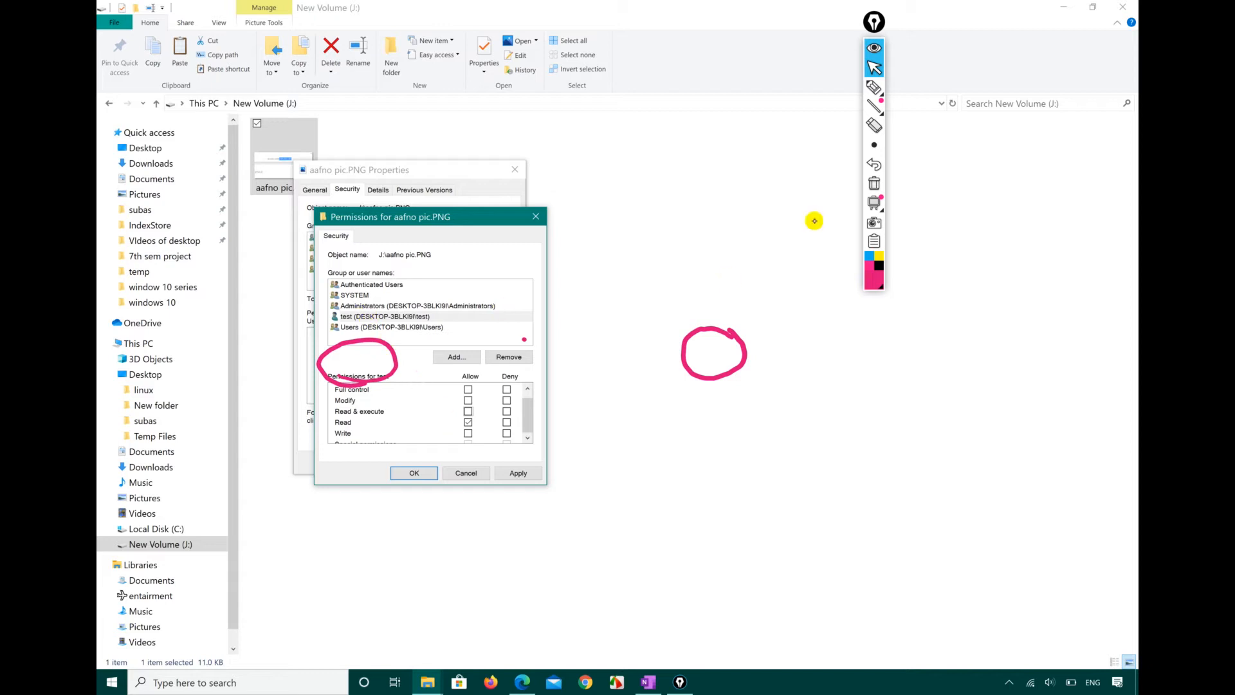
- Circle the group and user names with the pen, then apply the permission changes and close the permissions dialog
{"action": "left_click", "coordinate": [876, 91]}
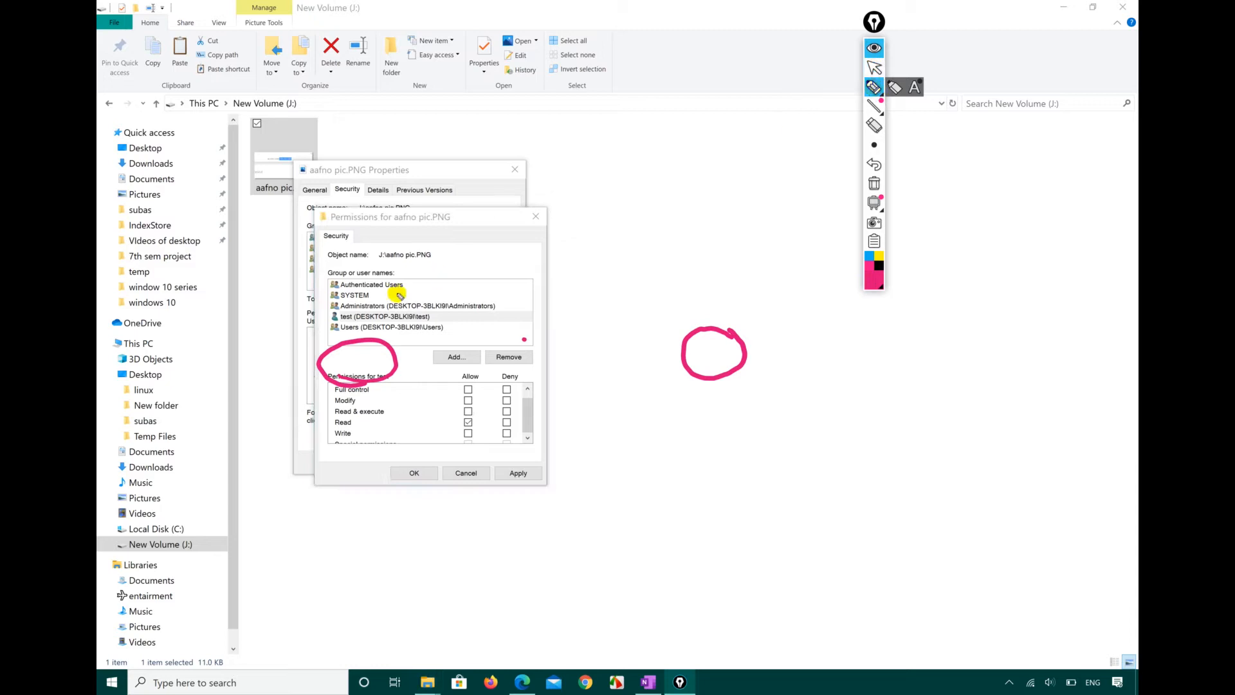
{"action": "mouse_move", "coordinate": [338, 328]}
{"action": "left_mouse_down"}
{"action": "mouse_move", "coordinate": [450, 329]}
{"action": "mouse_move", "coordinate": [426, 282]}
{"action": "mouse_move", "coordinate": [319, 285]}
{"action": "mouse_move", "coordinate": [317, 328]}
{"action": "left_mouse_up"}
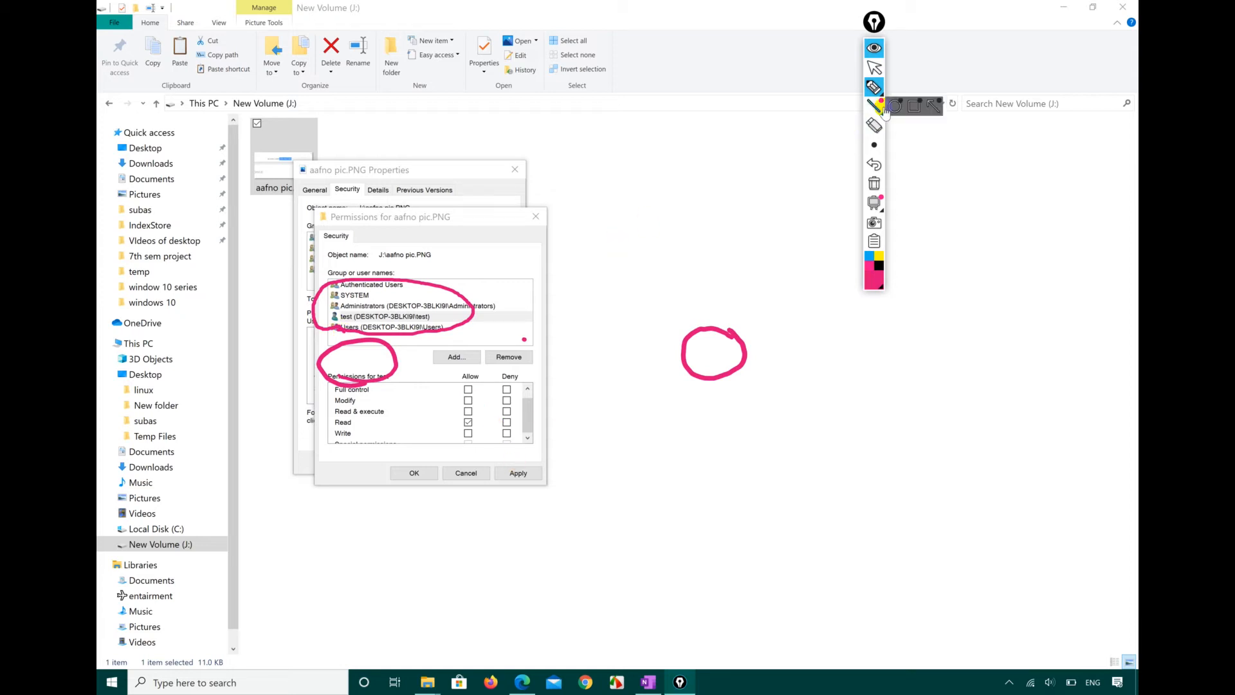
{"action": "left_click", "coordinate": [875, 67]}
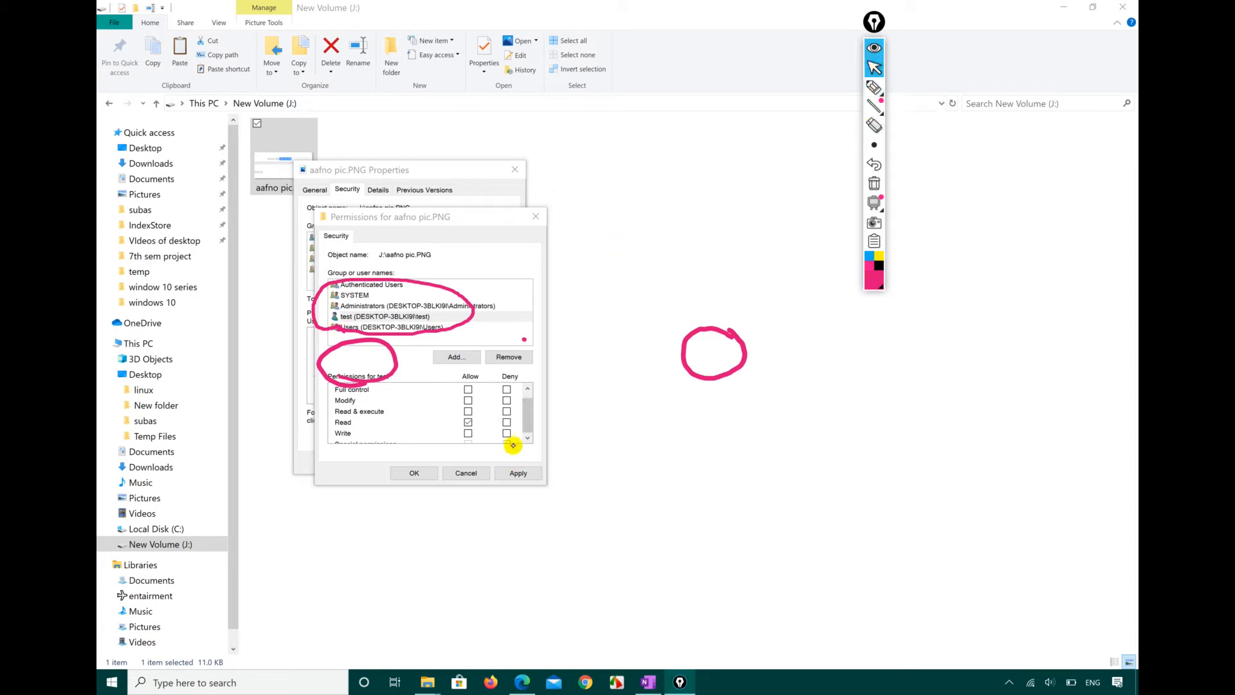
{"action": "left_click", "coordinate": [517, 473]}
{"action": "left_click", "coordinate": [414, 474]}
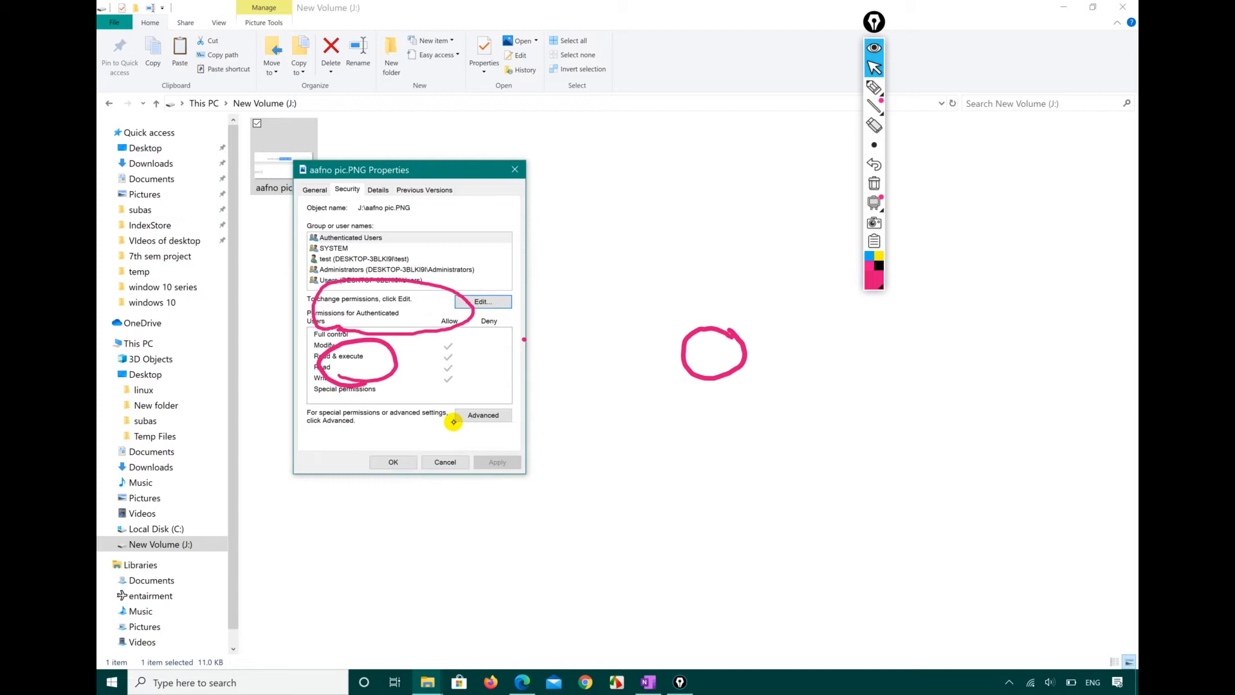
- Circle the note about special permissions and open the Advanced Security Settings for aafno pic.PNG
{"action": "left_click", "coordinate": [874, 87]}
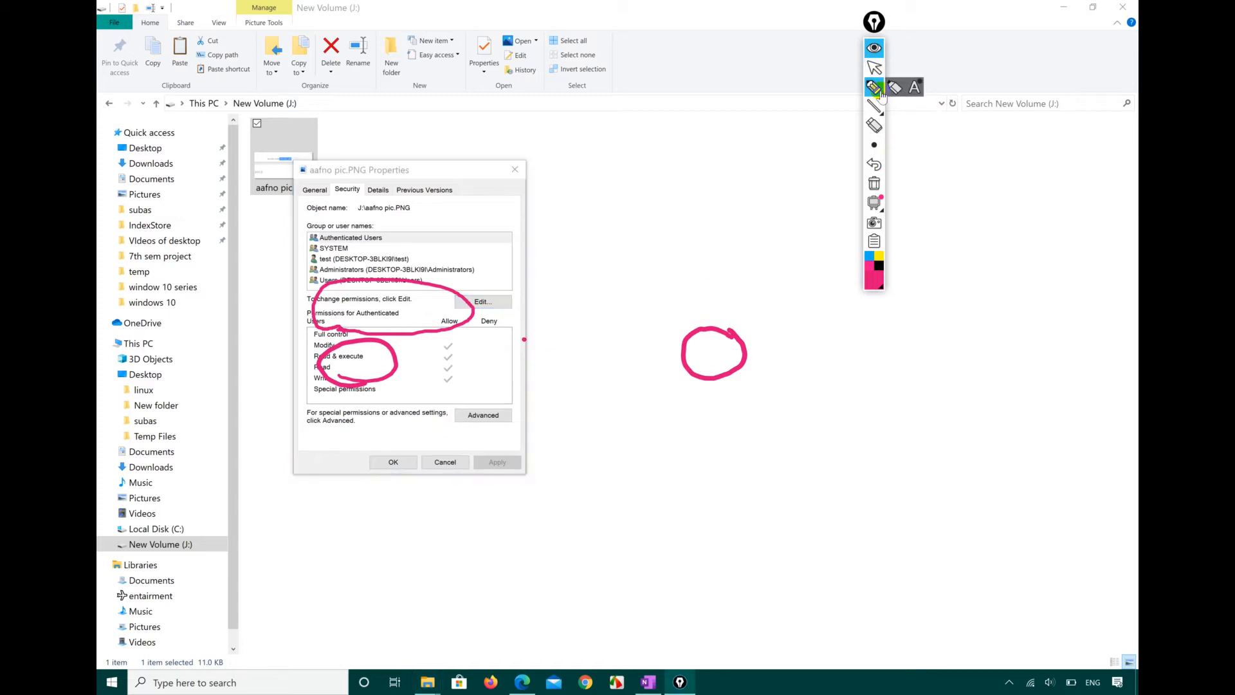
{"action": "mouse_move", "coordinate": [300, 427]}
{"action": "left_mouse_down"}
{"action": "mouse_move", "coordinate": [455, 412]}
{"action": "mouse_move", "coordinate": [372, 389]}
{"action": "mouse_move", "coordinate": [295, 403]}
{"action": "mouse_move", "coordinate": [300, 428]}
{"action": "left_mouse_up"}
{"action": "left_click", "coordinate": [873, 66]}
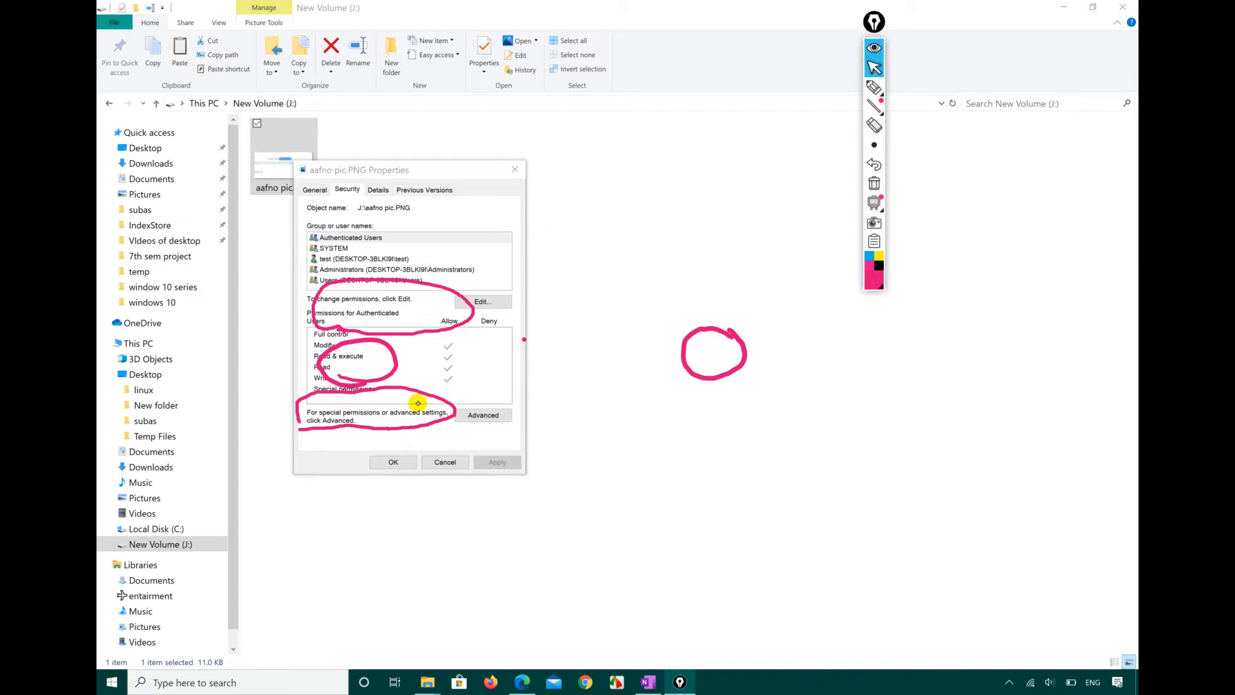
{"action": "left_click", "coordinate": [490, 416]}
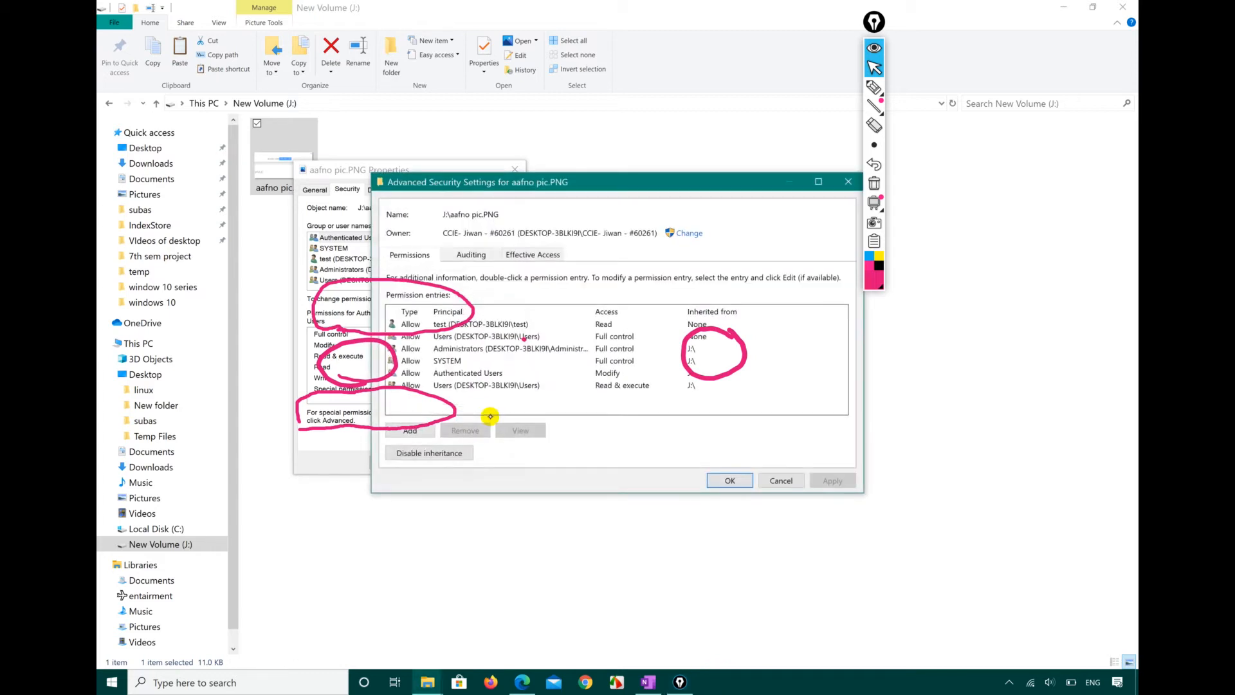
- Erase all pen annotations and circle the Permissions heading in Advanced Security Settings
{"action": "left_click", "coordinate": [875, 182]}
{"action": "left_click", "coordinate": [875, 87]}
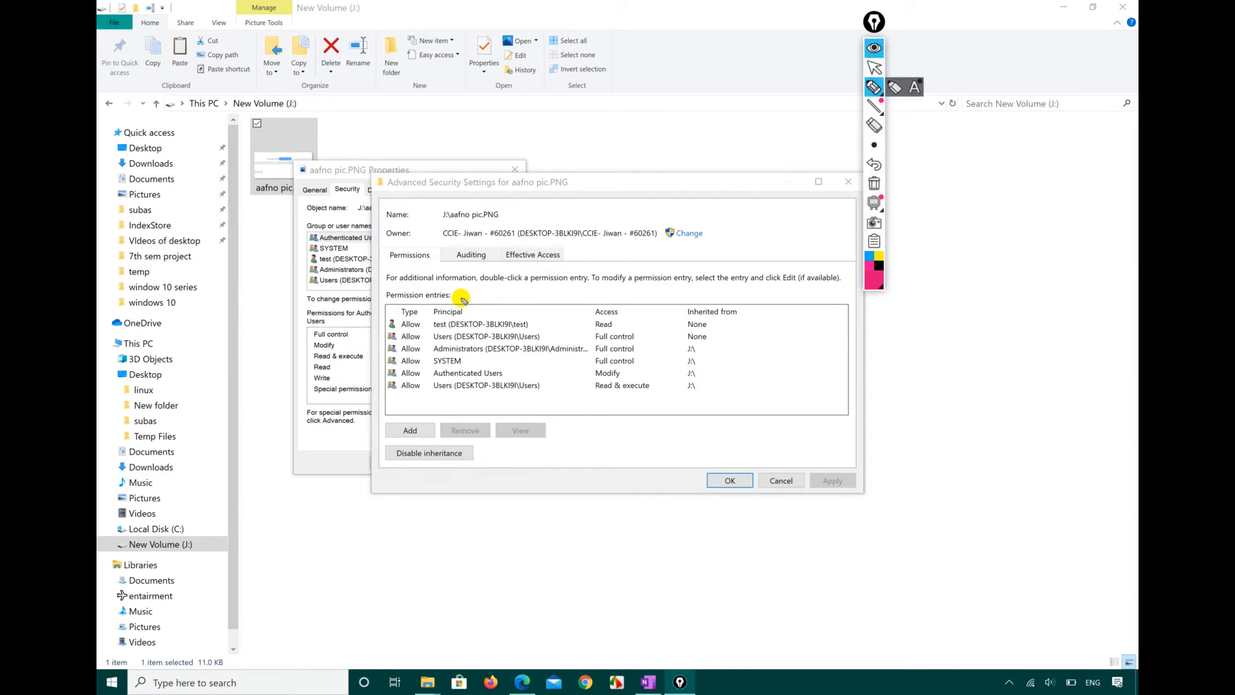
{"action": "mouse_move", "coordinate": [394, 268]}
{"action": "left_mouse_down"}
{"action": "mouse_move", "coordinate": [412, 277]}
{"action": "mouse_move", "coordinate": [441, 243]}
{"action": "mouse_move", "coordinate": [398, 250]}
{"action": "left_mouse_up"}
{"action": "left_click", "coordinate": [874, 67]}
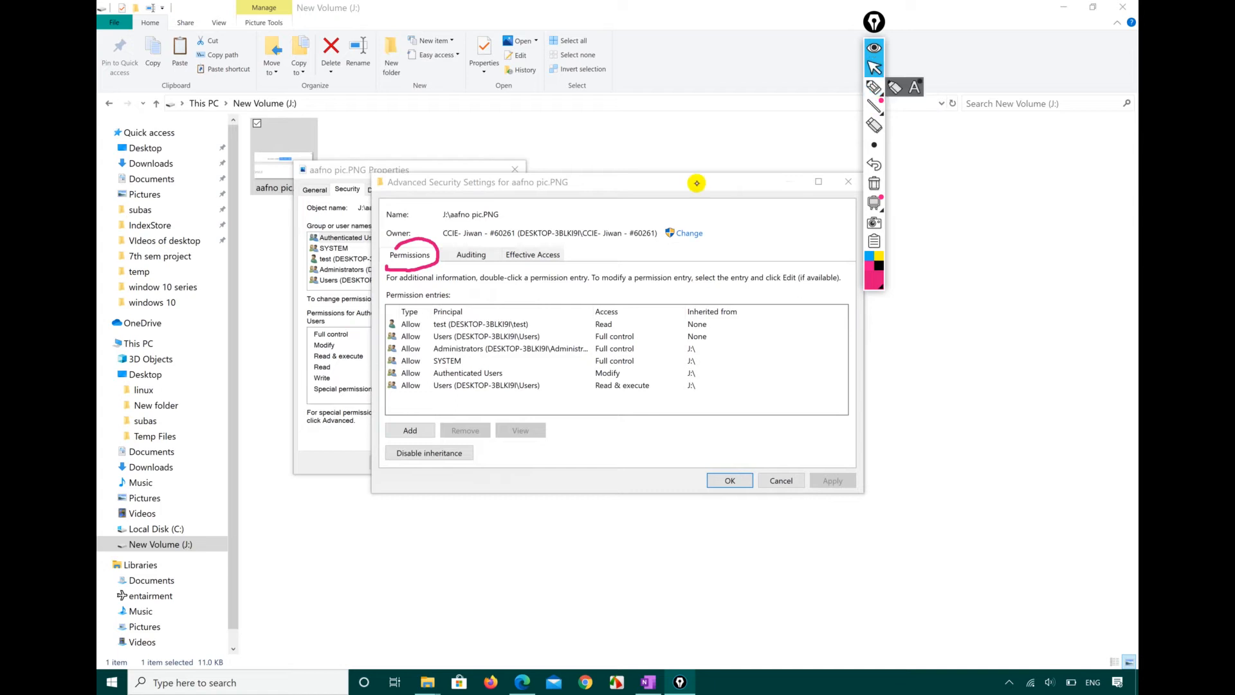
- Move the Advanced Security Settings window beside the aafno pic.PNG Properties window
{"action": "left_click_drag", "start_coordinate": [655, 185], "coordinate": [807, 168]}
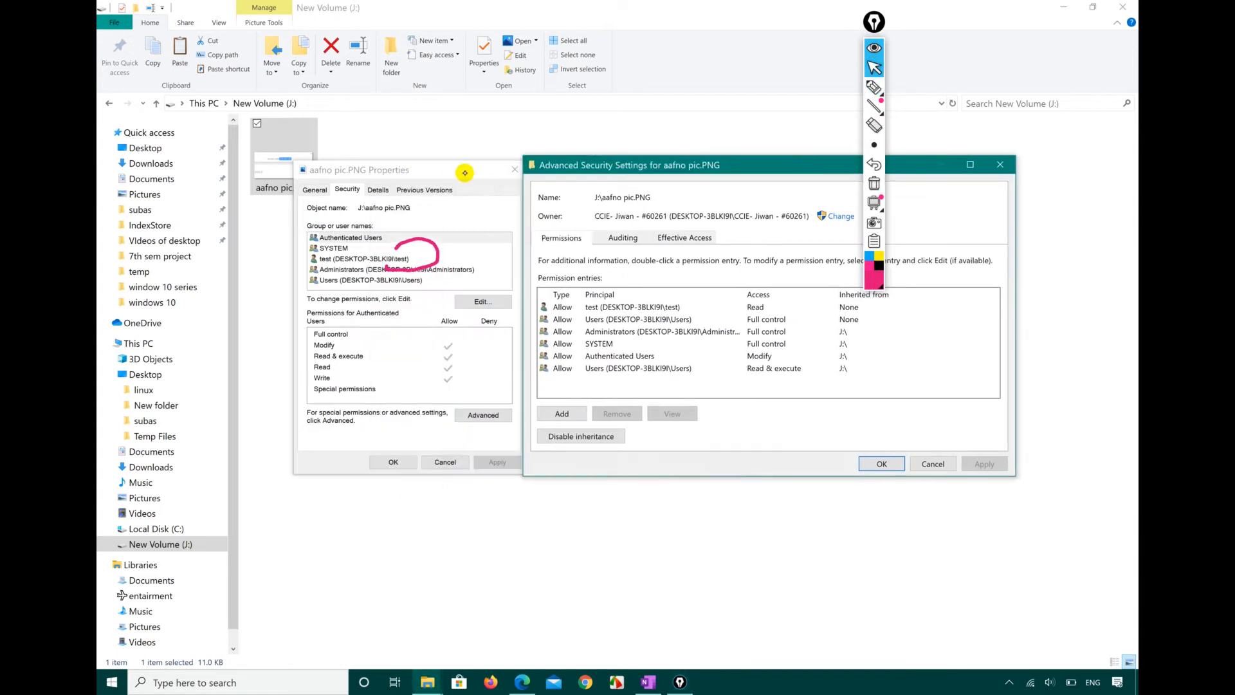
{"action": "left_click", "coordinate": [465, 172]}
{"action": "left_click", "coordinate": [440, 249]}
{"action": "left_click", "coordinate": [439, 249]}
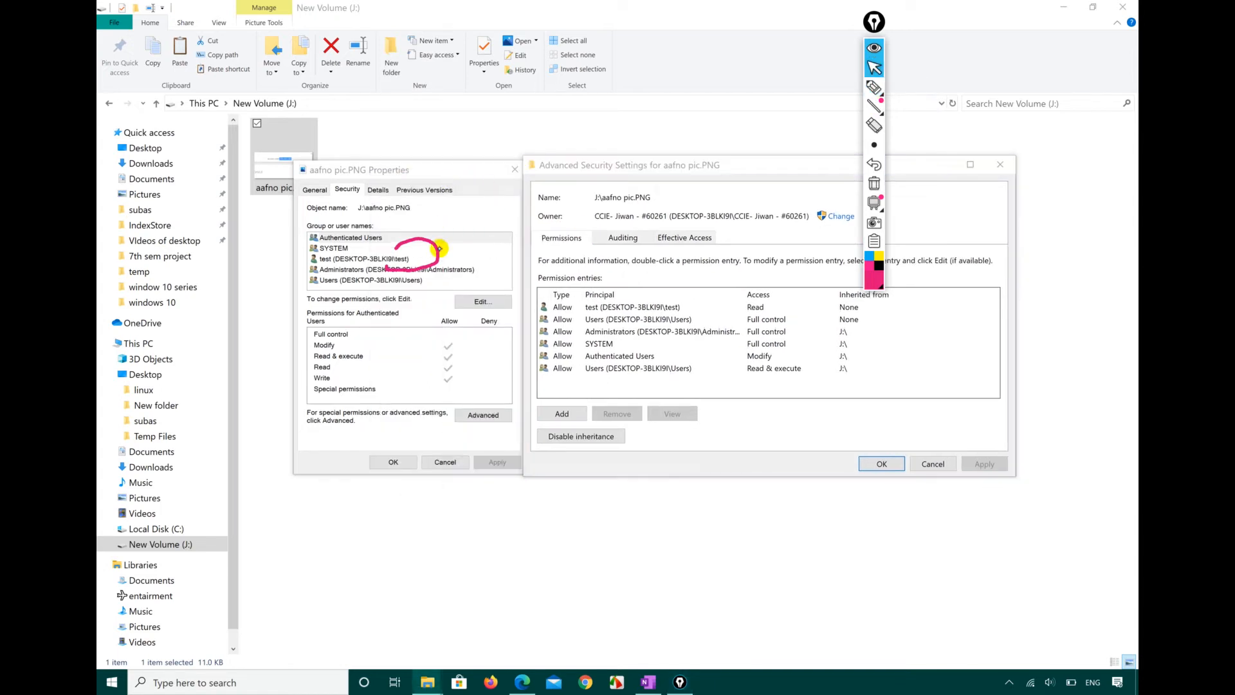
{"action": "left_click", "coordinate": [535, 250]}
- Circle the Properties window's user list and Read permissions, underline test's Read access, and circle the Access column in the advanced settings
{"action": "left_click", "coordinate": [873, 86]}
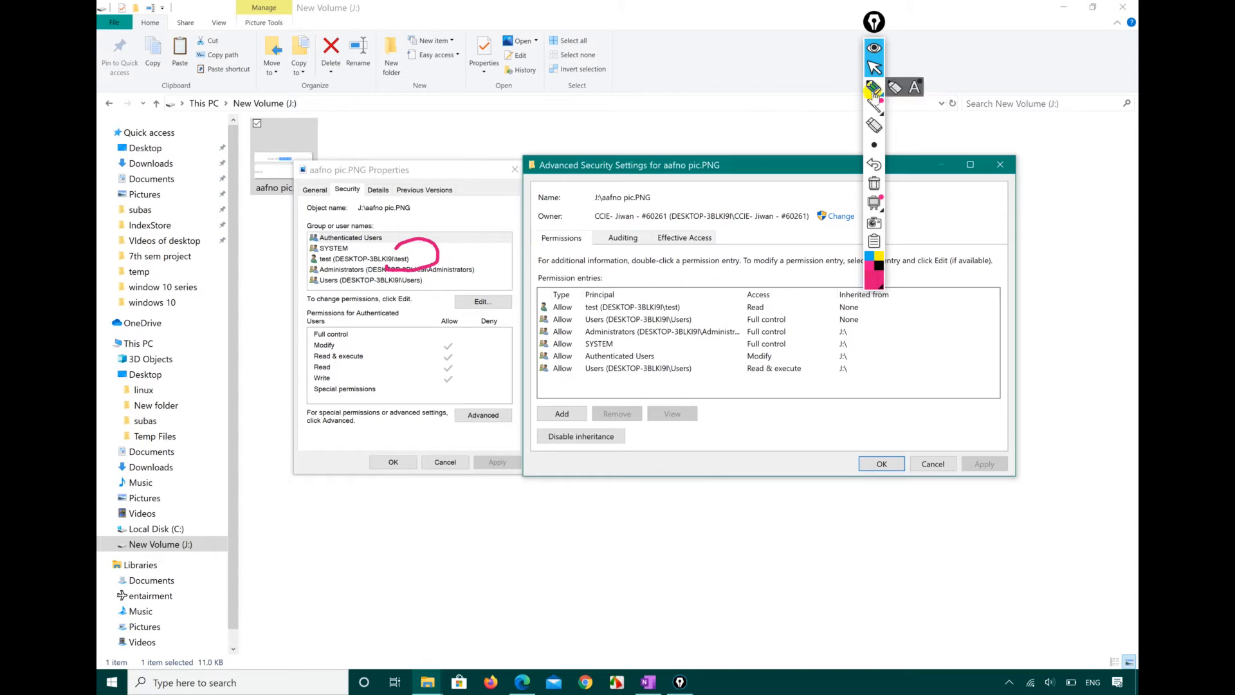
{"action": "mouse_move", "coordinate": [402, 232]}
{"action": "left_mouse_down"}
{"action": "mouse_move", "coordinate": [310, 275]}
{"action": "mouse_move", "coordinate": [415, 290]}
{"action": "mouse_move", "coordinate": [389, 228]}
{"action": "left_mouse_up"}
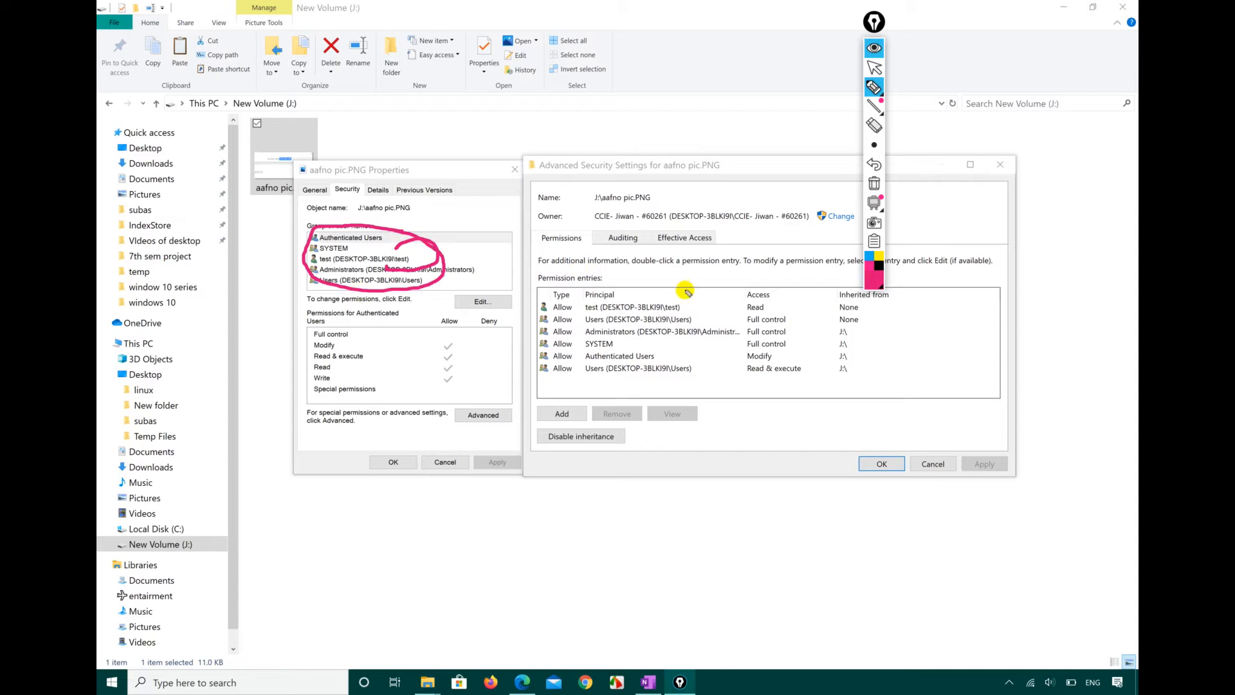
{"action": "left_click_drag", "start_coordinate": [754, 314], "coordinate": [785, 314]}
{"action": "mouse_move", "coordinate": [359, 352]}
{"action": "left_mouse_down"}
{"action": "mouse_move", "coordinate": [340, 377]}
{"action": "mouse_move", "coordinate": [318, 375]}
{"action": "left_mouse_up"}
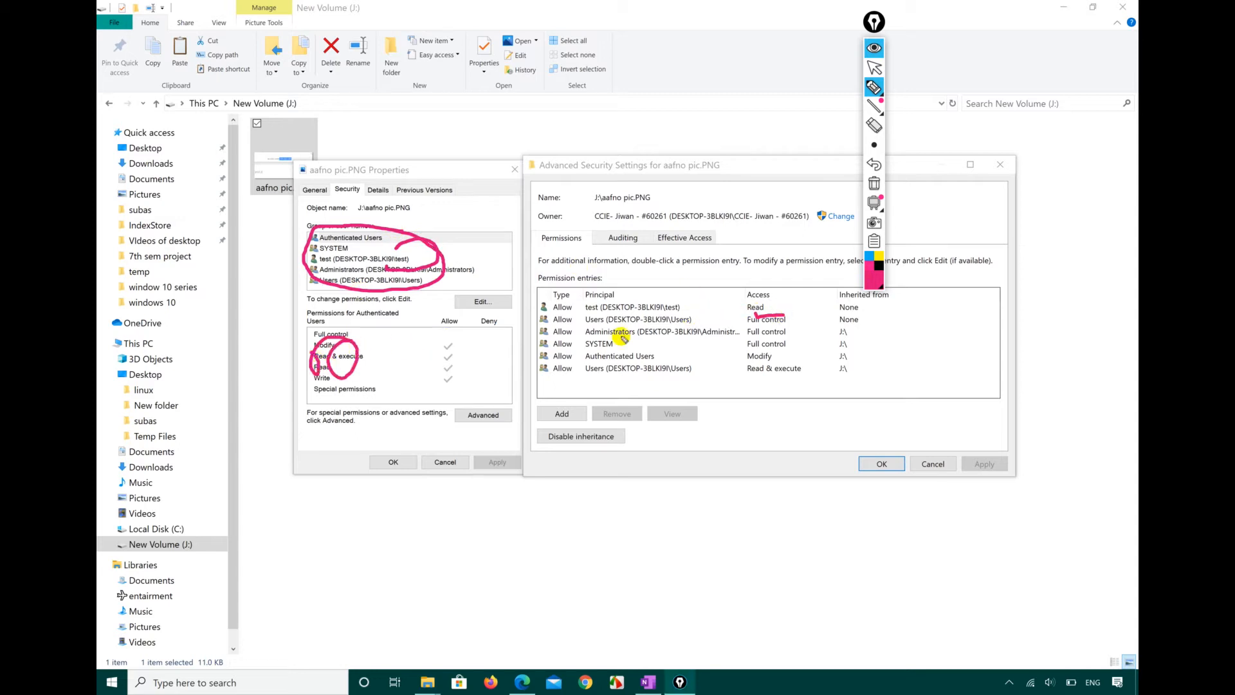
{"action": "mouse_move", "coordinate": [746, 294]}
{"action": "left_mouse_down"}
{"action": "mouse_move", "coordinate": [875, 354]}
{"action": "mouse_move", "coordinate": [733, 301]}
{"action": "left_mouse_up"}
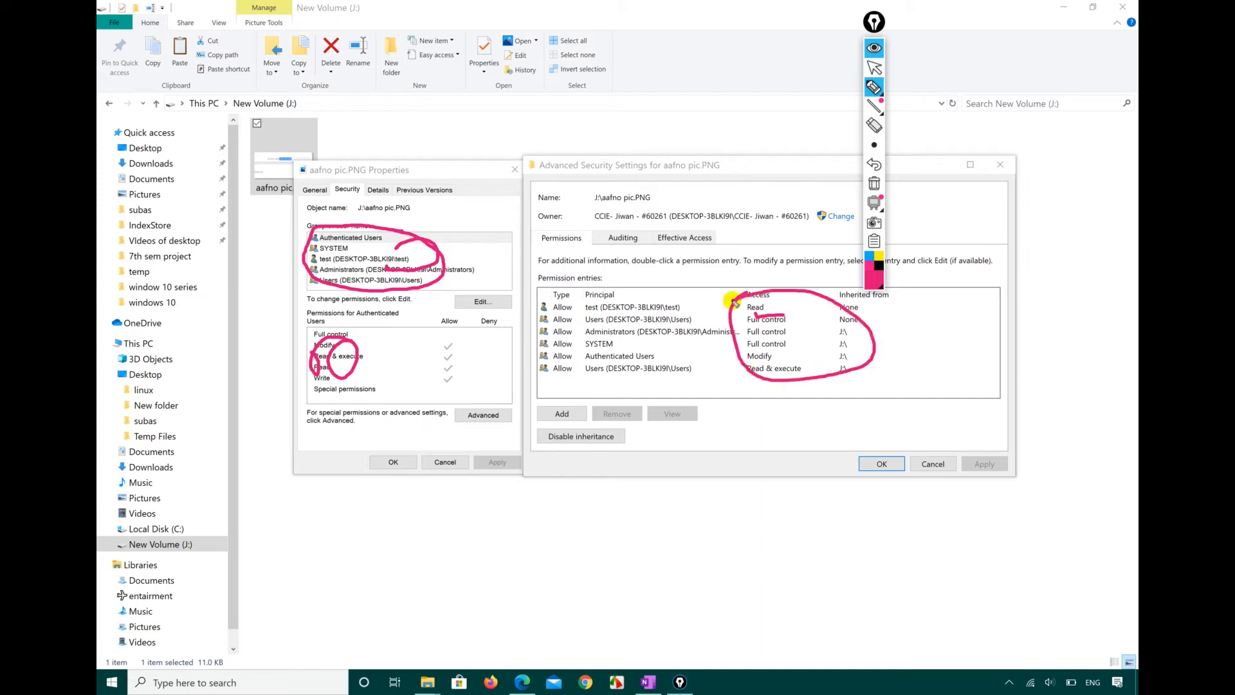
- Erase the annotations and underline the test, Users and Administrators entries along with their access levels
{"action": "left_click", "coordinate": [873, 184]}
{"action": "left_click", "coordinate": [875, 87]}
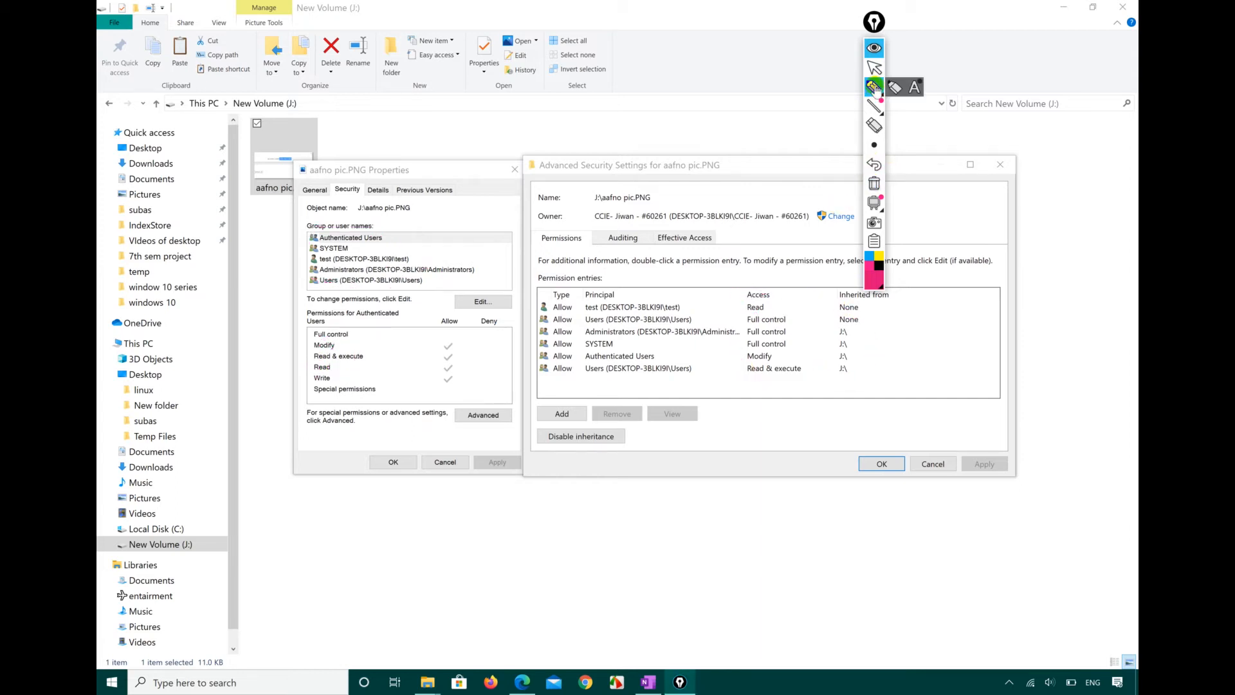
{"action": "left_click_drag", "start_coordinate": [627, 310], "coordinate": [752, 311]}
{"action": "left_click_drag", "start_coordinate": [776, 313], "coordinate": [809, 311]}
{"action": "mouse_move", "coordinate": [598, 326]}
{"action": "left_mouse_down"}
{"action": "mouse_move", "coordinate": [792, 331]}
{"action": "mouse_move", "coordinate": [754, 336]}
{"action": "mouse_move", "coordinate": [782, 343]}
{"action": "left_mouse_up"}
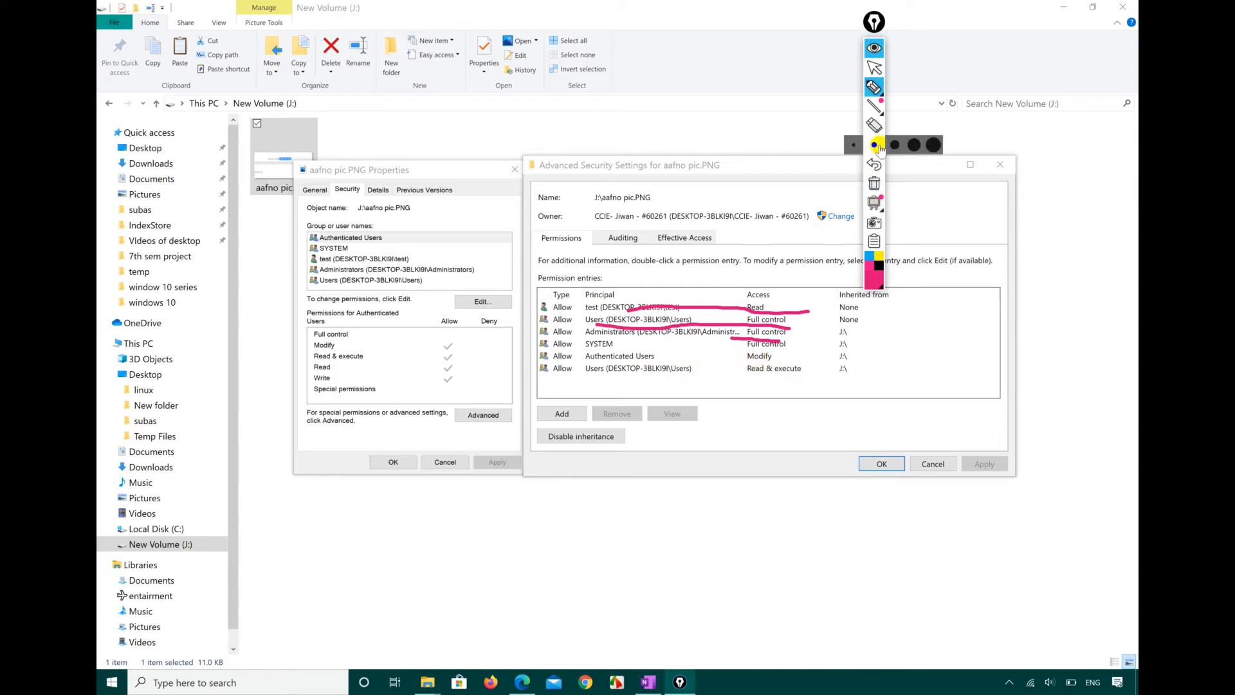
- Erase the pen annotations and draw a tick mark over the Auditing heading in Advanced Security Settings
{"action": "left_click", "coordinate": [874, 185]}
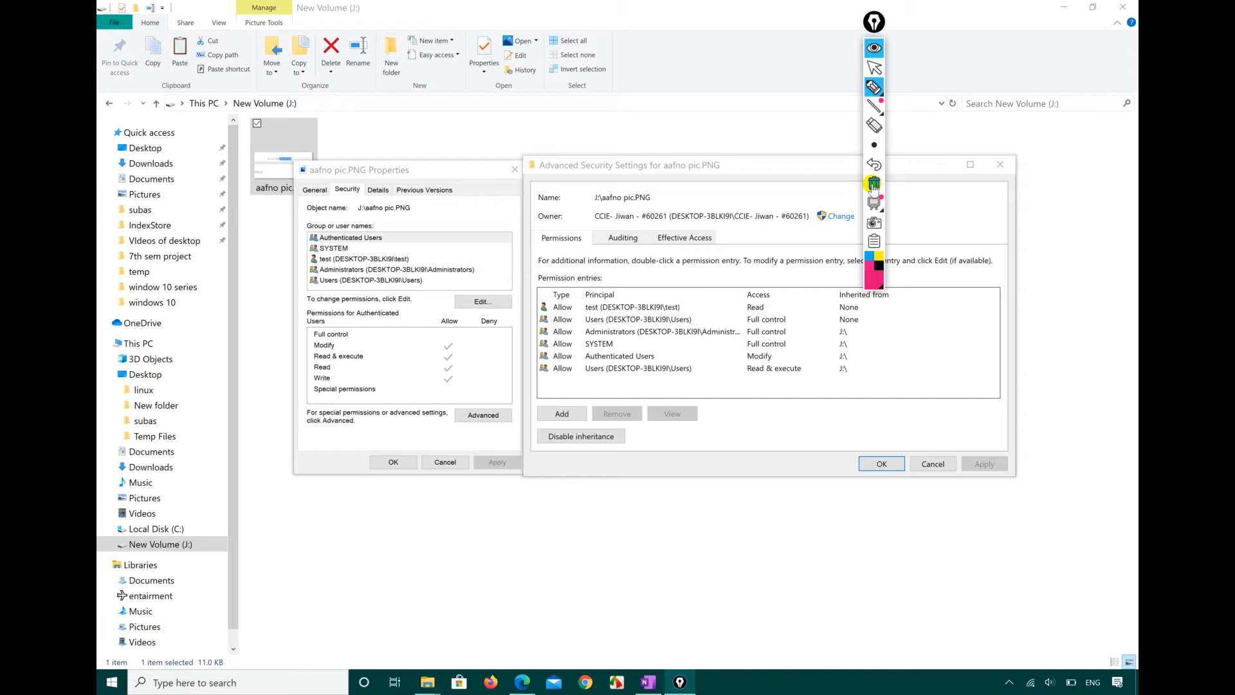
{"action": "left_click", "coordinate": [874, 86]}
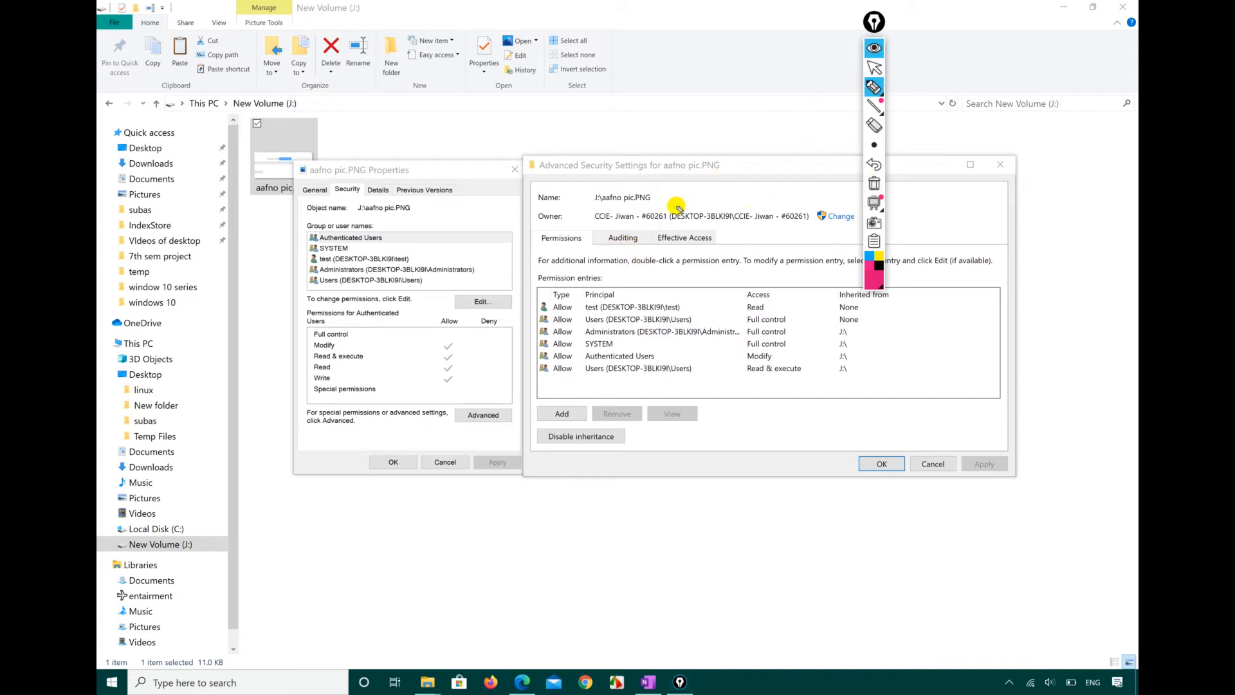
{"action": "left_click_drag", "start_coordinate": [607, 250], "coordinate": [669, 219]}
- Move the annotation toolbar clear of the window contents and circle the file's Name and Owner lines
{"action": "left_click_drag", "start_coordinate": [873, 21], "coordinate": [954, 30]}
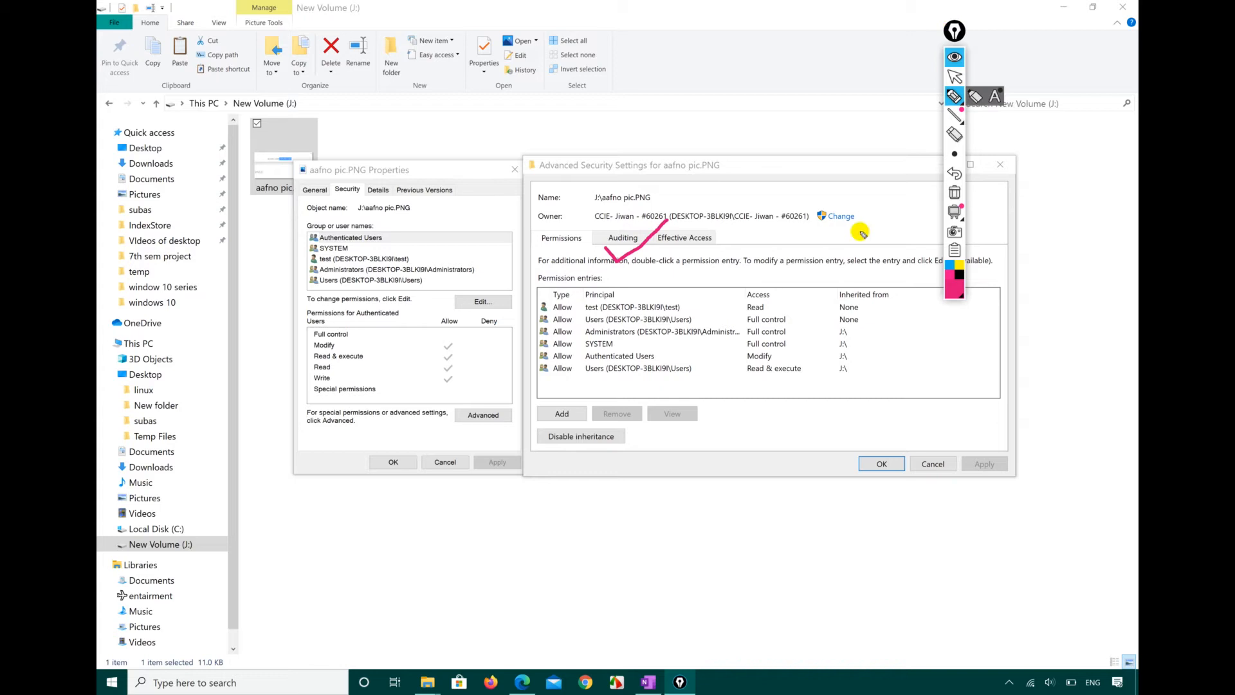
{"action": "left_click", "coordinate": [812, 233]}
{"action": "mouse_move", "coordinate": [535, 225]}
{"action": "left_mouse_down"}
{"action": "mouse_move", "coordinate": [739, 236]}
{"action": "mouse_move", "coordinate": [875, 222]}
{"action": "mouse_move", "coordinate": [563, 203]}
{"action": "mouse_move", "coordinate": [537, 224]}
{"action": "mouse_move", "coordinate": [528, 205]}
{"action": "mouse_move", "coordinate": [653, 196]}
{"action": "mouse_move", "coordinate": [628, 179]}
{"action": "mouse_move", "coordinate": [558, 198]}
{"action": "left_mouse_up"}
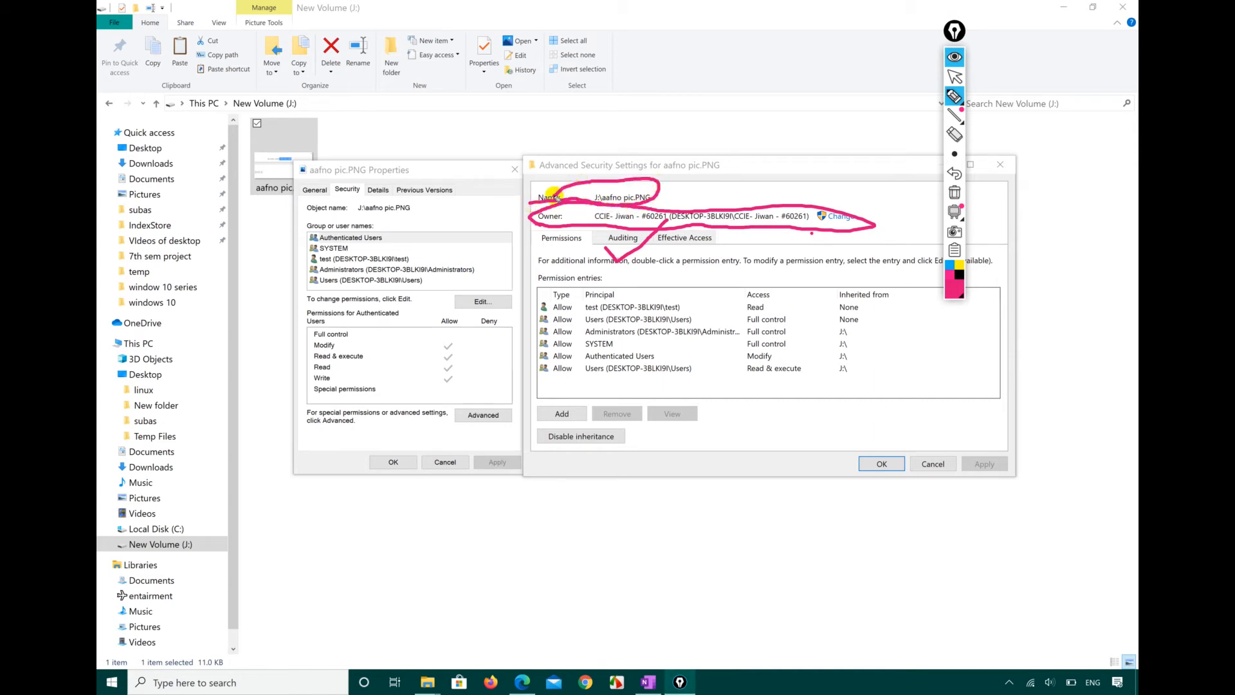
- Erase the annotations, then circle the Owner line and draw tick marks over it
{"action": "mouse_move", "coordinate": [954, 111]}
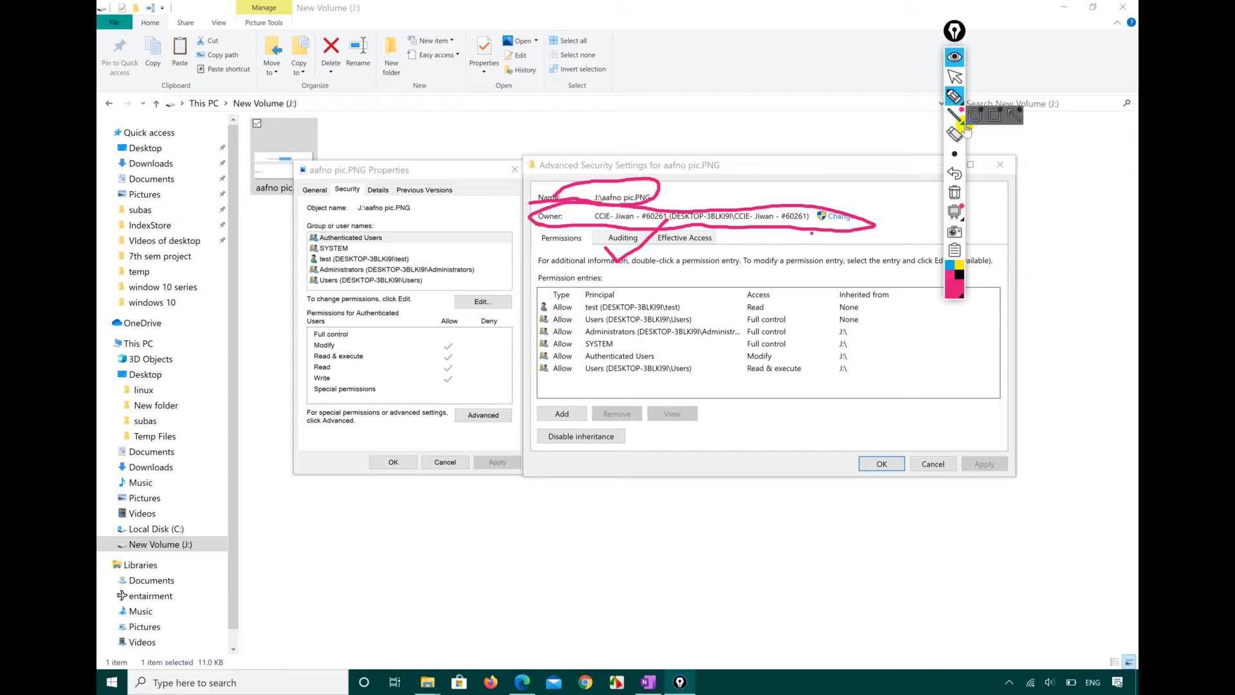
{"action": "left_click", "coordinate": [955, 192]}
{"action": "left_click", "coordinate": [830, 161]}
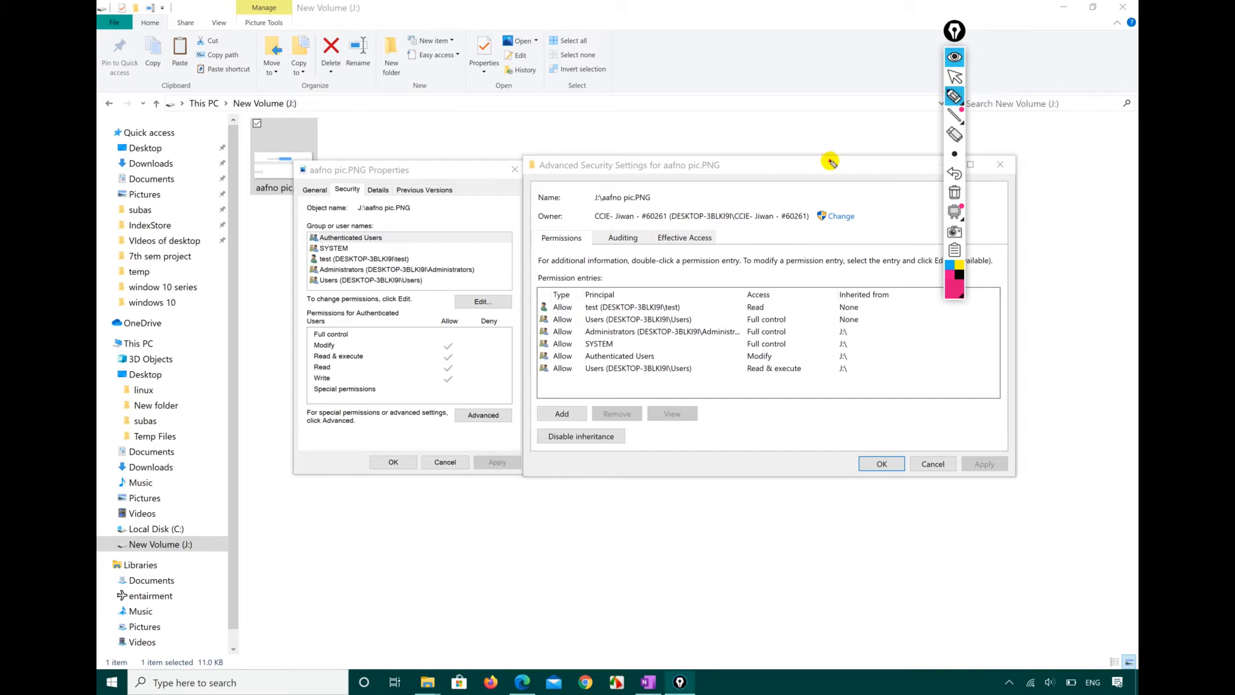
{"action": "mouse_move", "coordinate": [588, 222]}
{"action": "left_mouse_down"}
{"action": "mouse_move", "coordinate": [830, 220]}
{"action": "mouse_move", "coordinate": [844, 201]}
{"action": "mouse_move", "coordinate": [574, 203]}
{"action": "mouse_move", "coordinate": [588, 227]}
{"action": "left_mouse_up"}
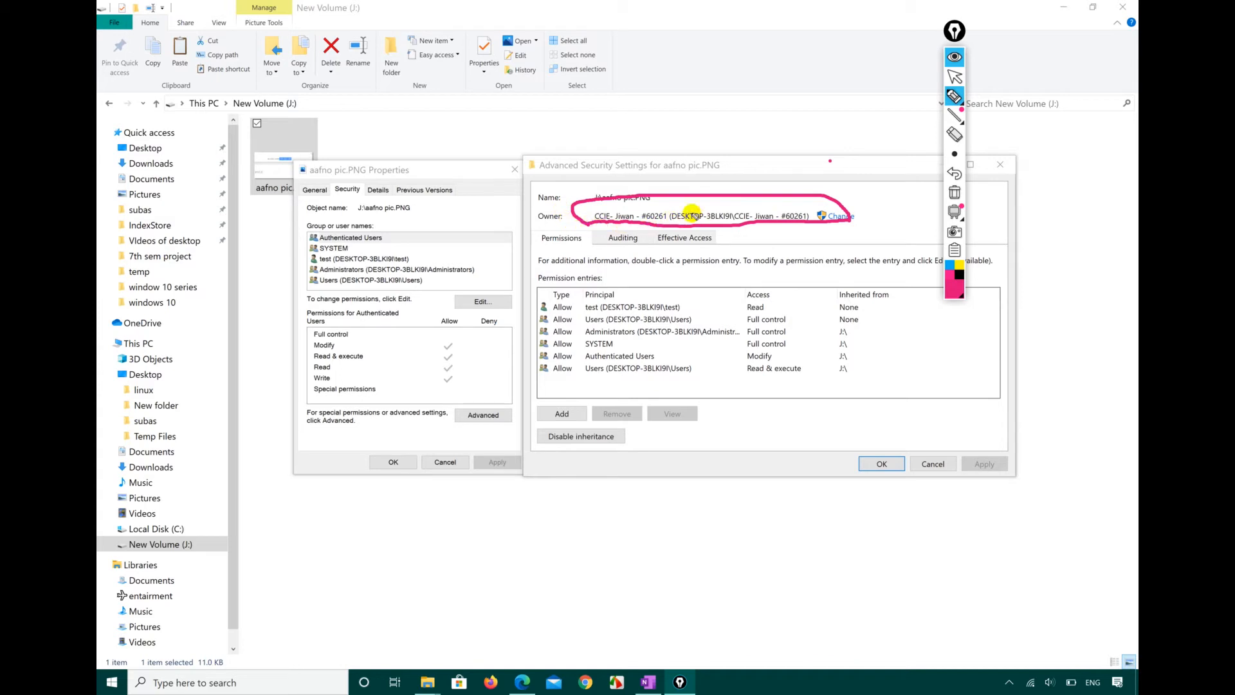
{"action": "left_click_drag", "start_coordinate": [587, 214], "coordinate": [733, 200]}
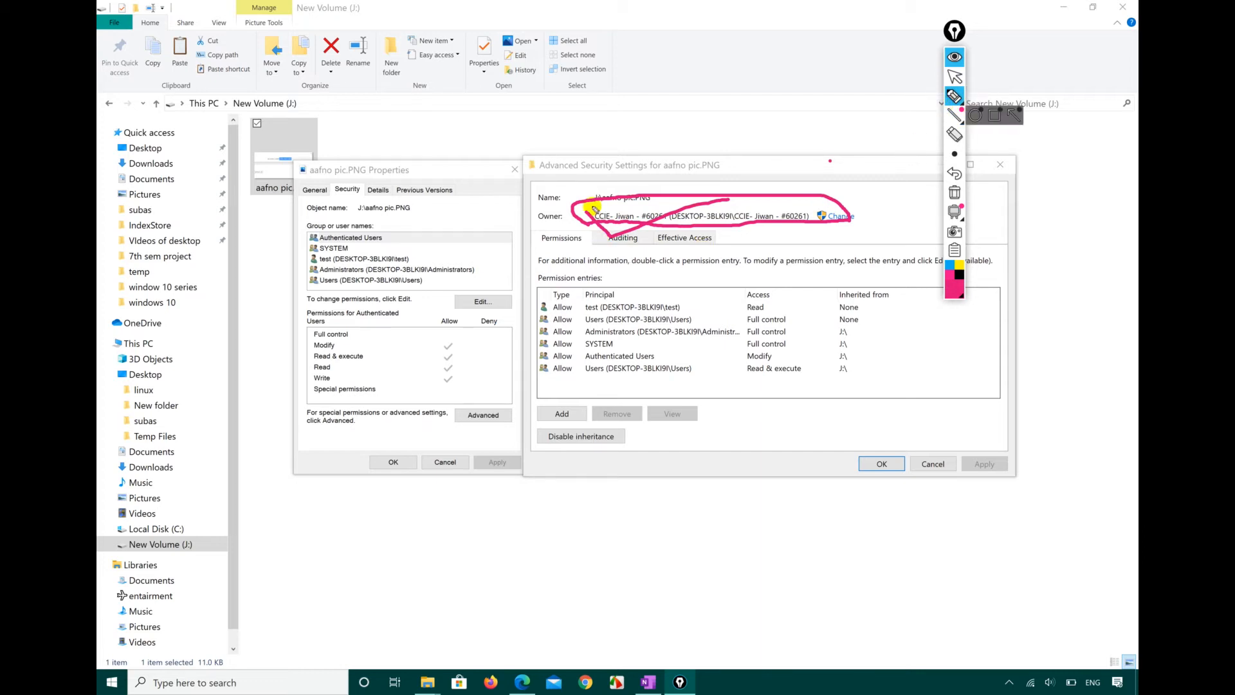
{"action": "mouse_move", "coordinate": [586, 213]}
{"action": "left_mouse_down"}
{"action": "mouse_move", "coordinate": [608, 241]}
{"action": "mouse_move", "coordinate": [682, 205]}
{"action": "left_mouse_up"}
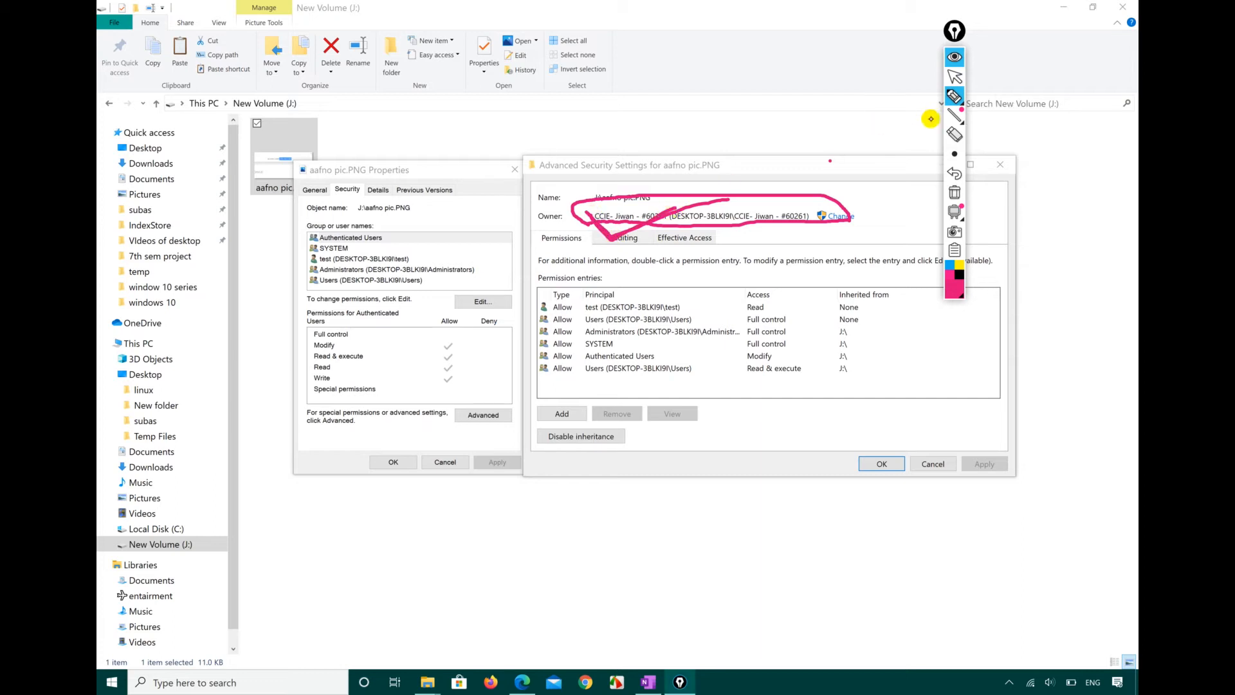
- Erase the Owner annotations and return from pen to pointer mode in the Advanced Security Settings window
{"action": "left_click", "coordinate": [955, 192]}
{"action": "left_click", "coordinate": [955, 76]}
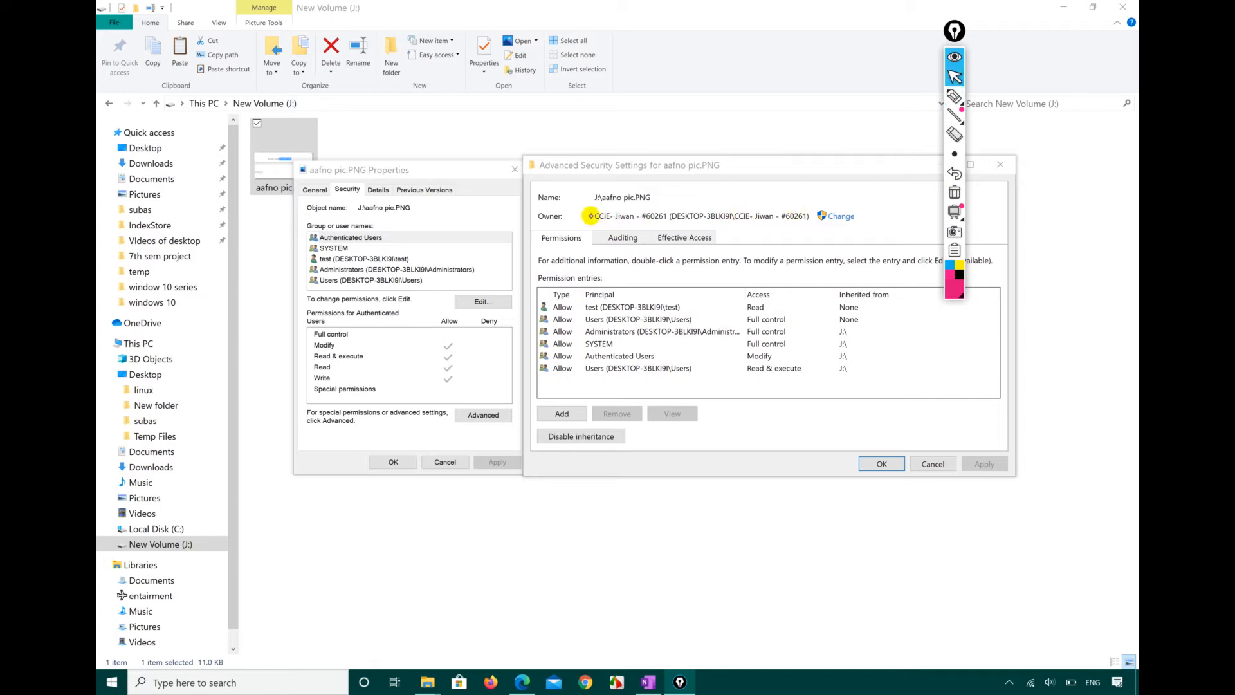
{"action": "left_click", "coordinate": [595, 217]}
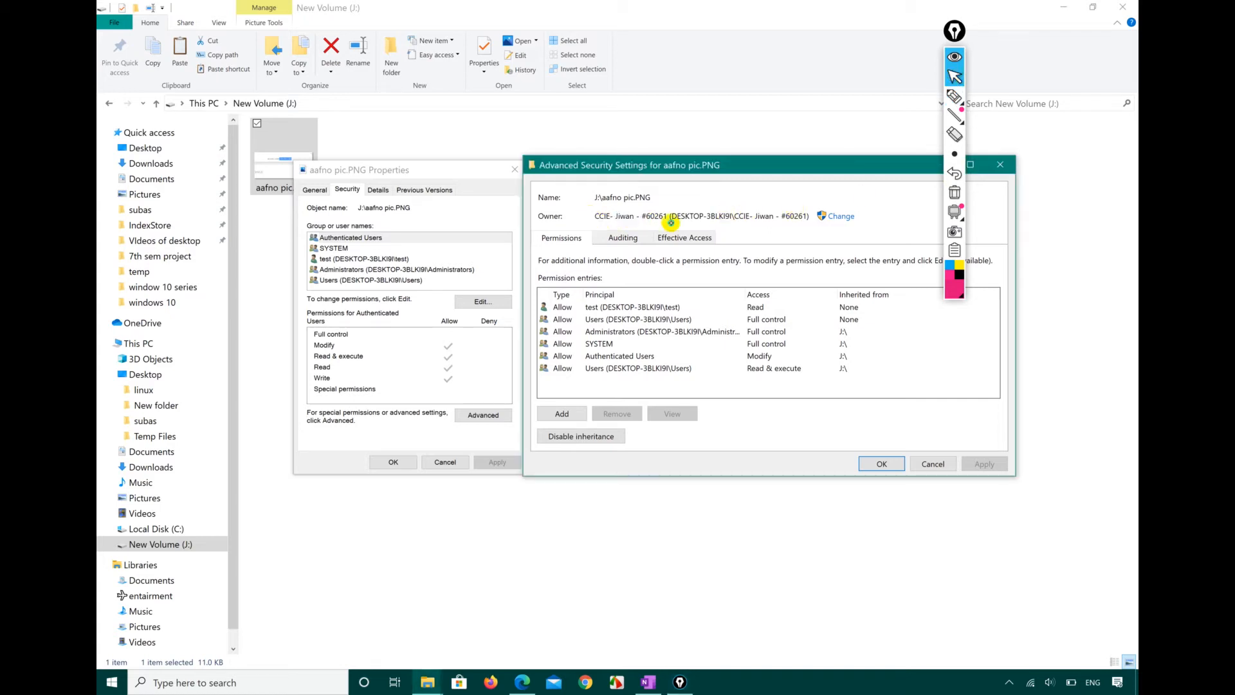
- Try selecting the test account as the new owner of aafno pic.PNG, then cancel the owner change
{"action": "right_click", "coordinate": [758, 207]}
{"action": "left_click", "coordinate": [870, 231]}
{"action": "left_click", "coordinate": [845, 218]}
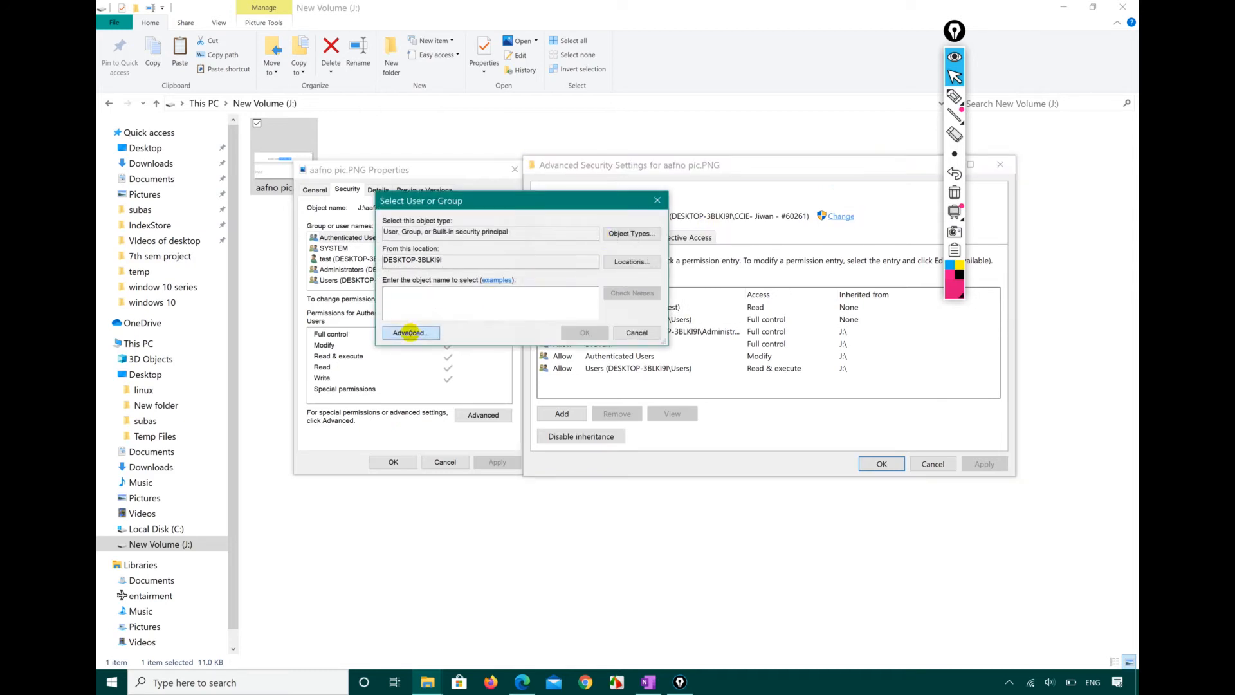
{"action": "left_click", "coordinate": [411, 333]}
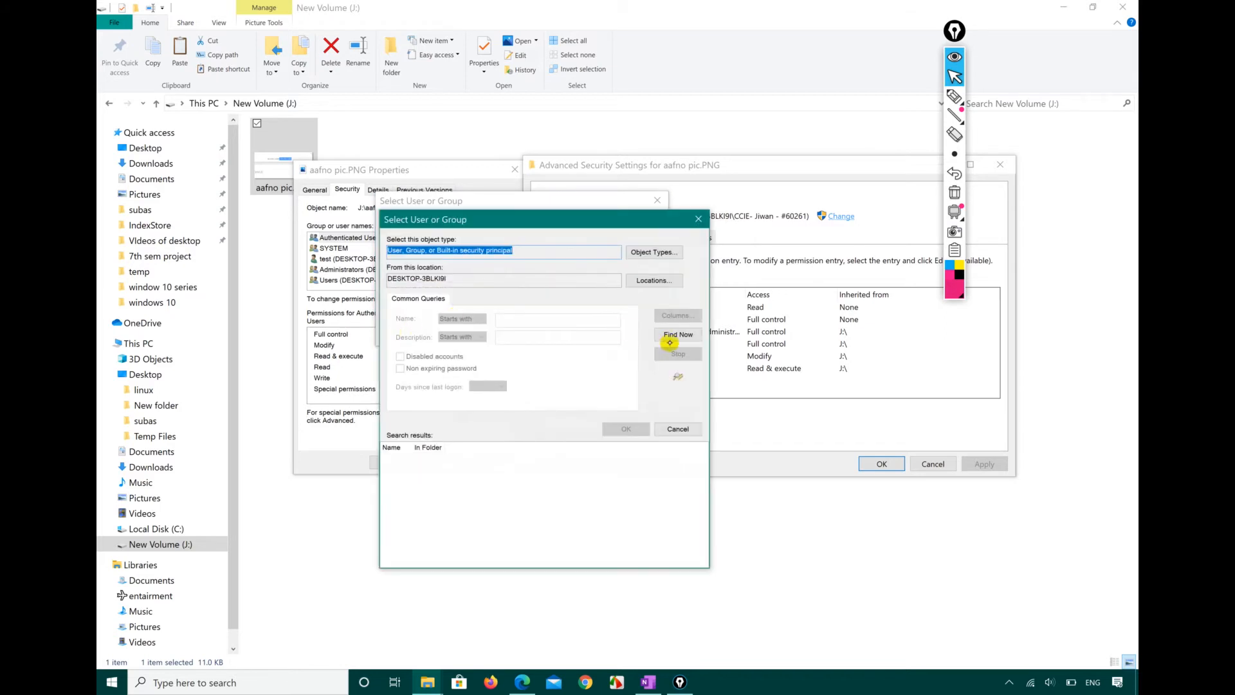
{"action": "left_click", "coordinate": [669, 342]}
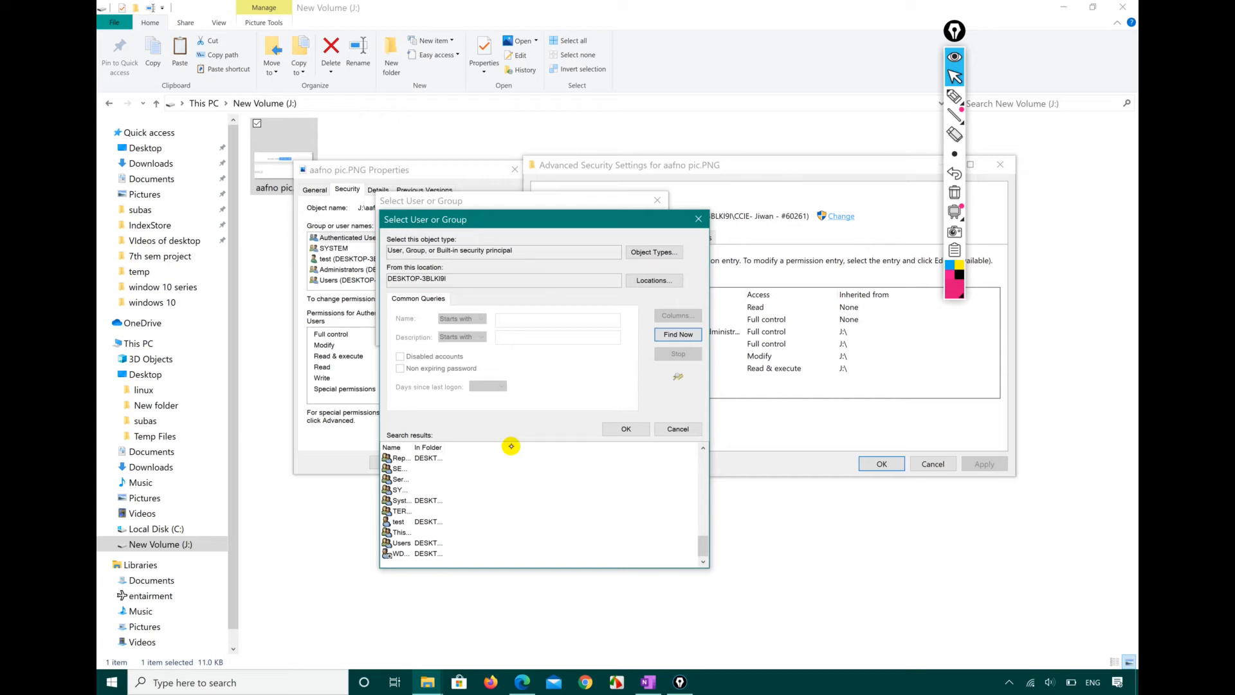
{"action": "double_click", "coordinate": [412, 447]}
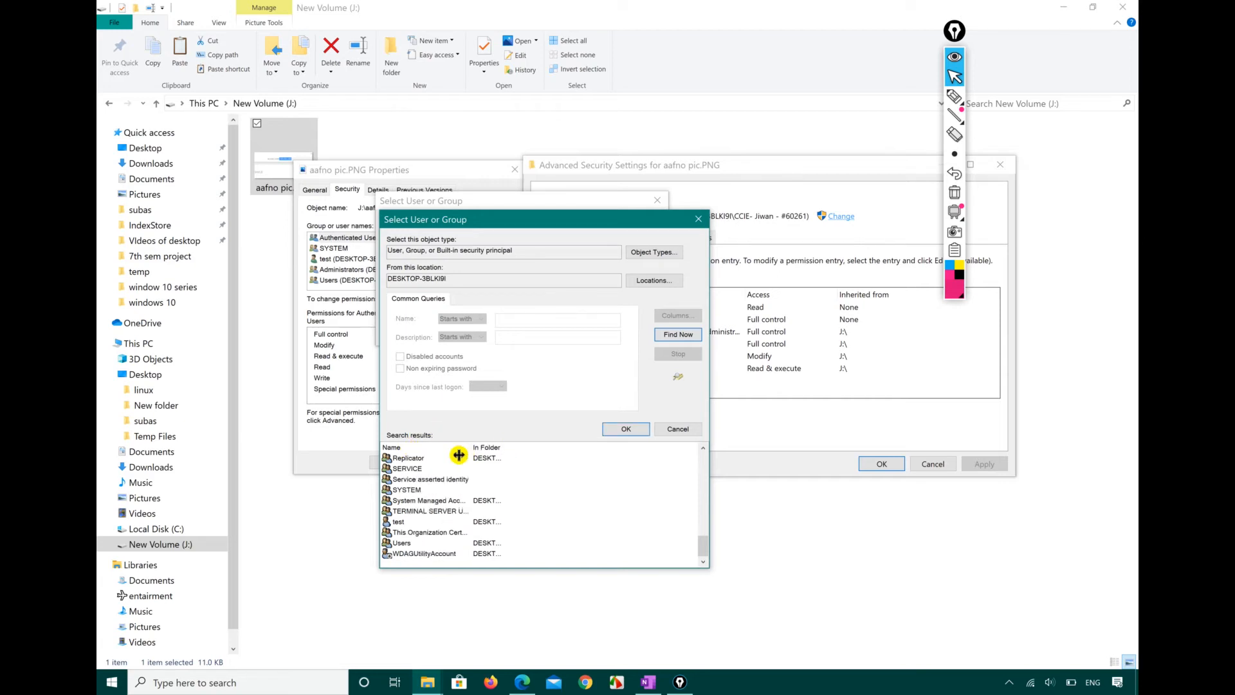
{"action": "left_click", "coordinate": [408, 531]}
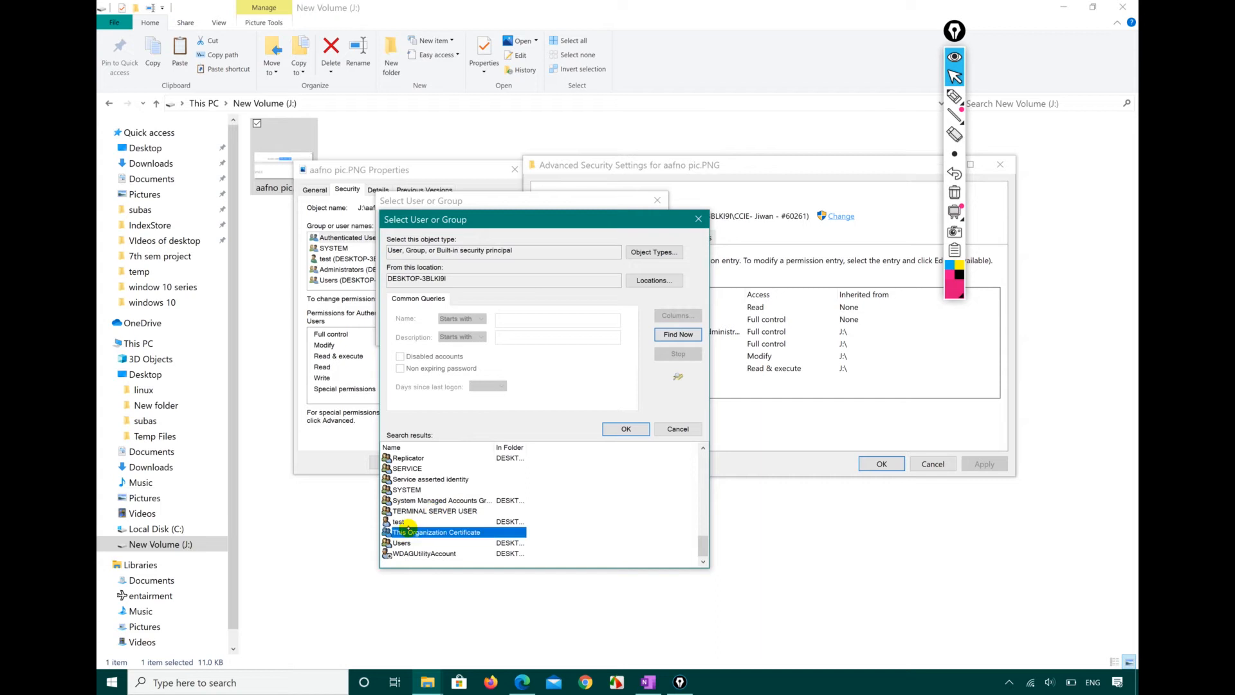
{"action": "left_click", "coordinate": [400, 522]}
{"action": "left_click", "coordinate": [622, 428]}
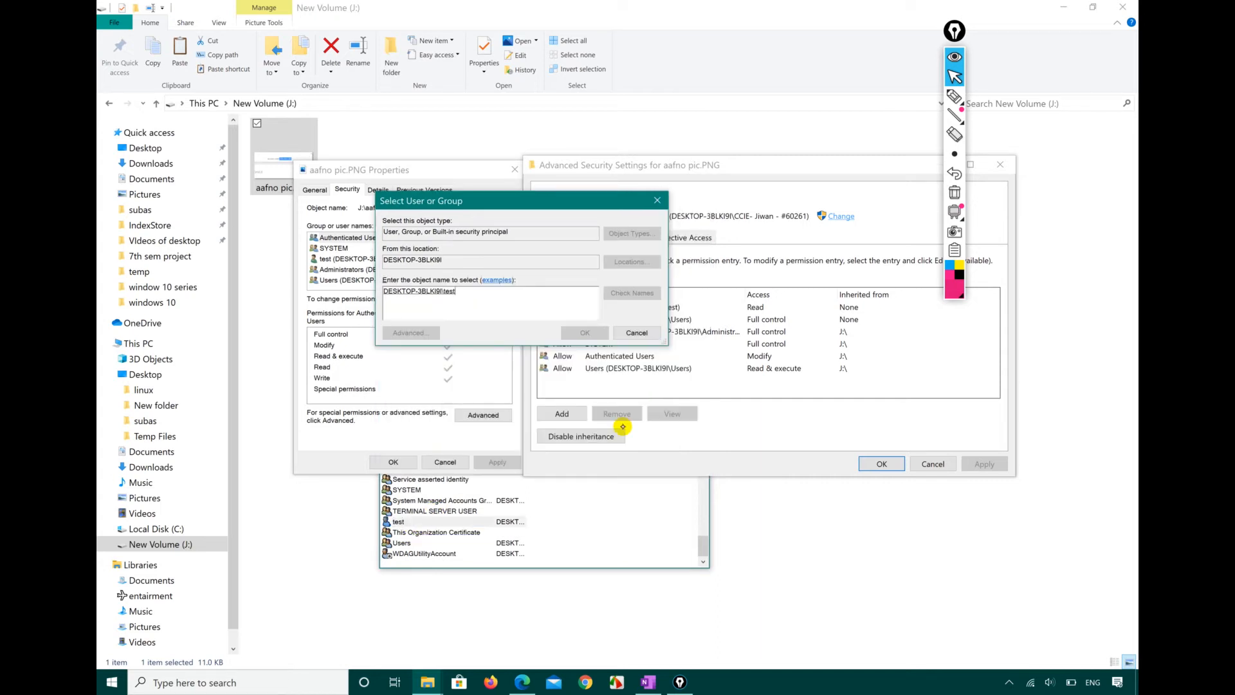
{"action": "left_click", "coordinate": [636, 333]}
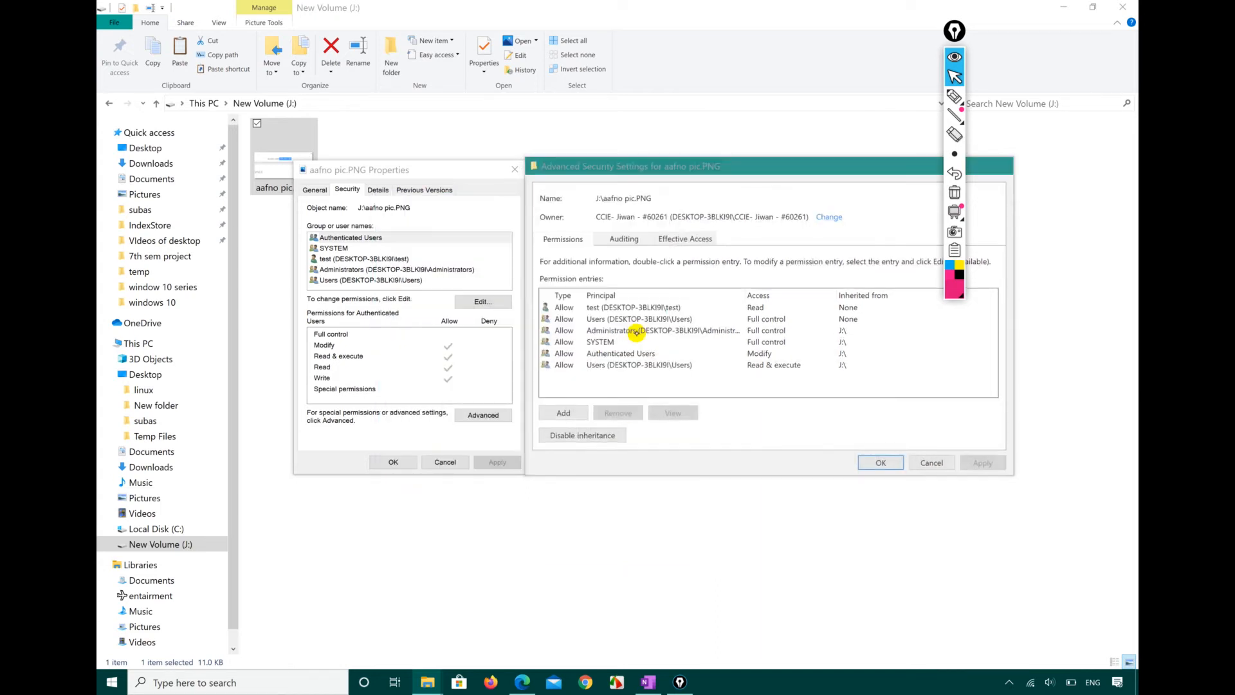
- View the auditing entries of aafno pic.PNG and look at a blank new auditing entry, closing it without saving
{"action": "left_click", "coordinate": [622, 239]}
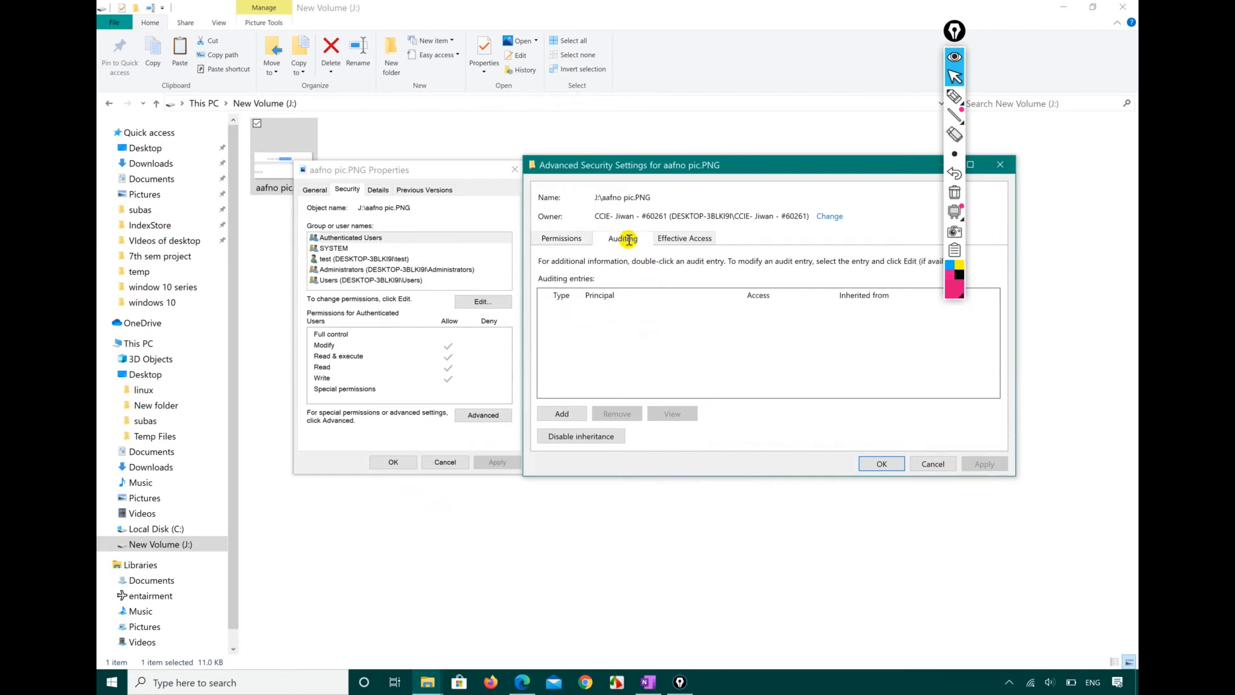
{"action": "left_click", "coordinate": [954, 96]}
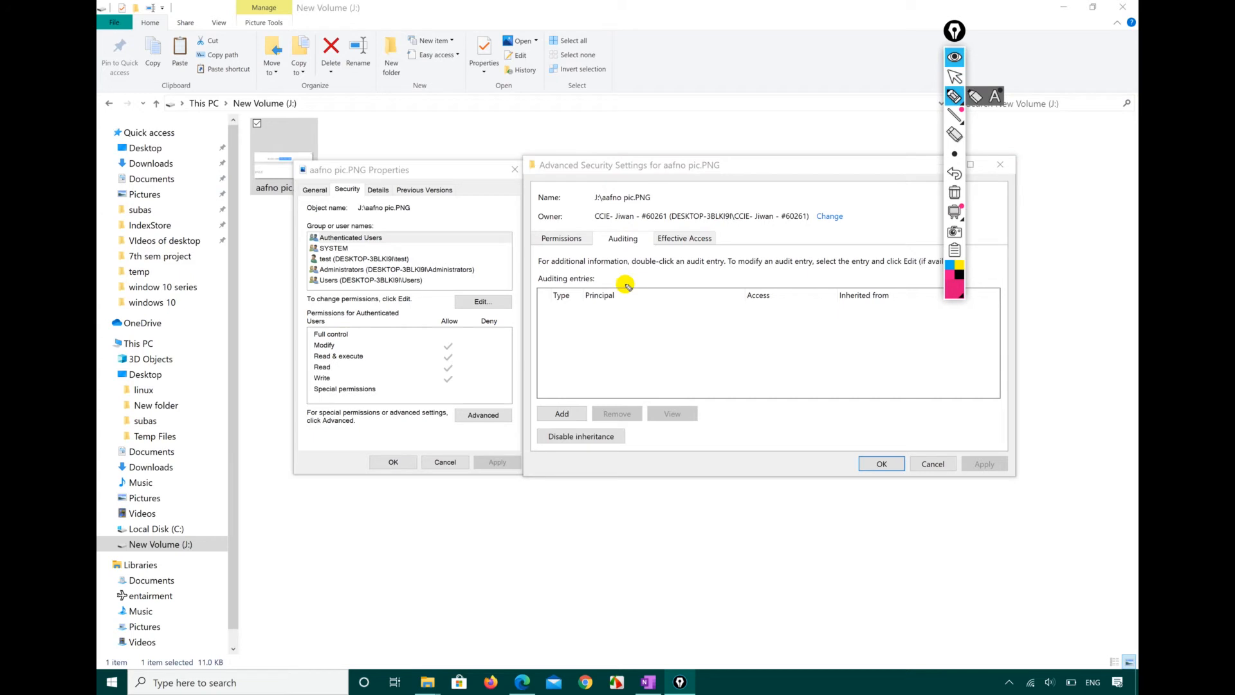
{"action": "left_click", "coordinate": [961, 76]}
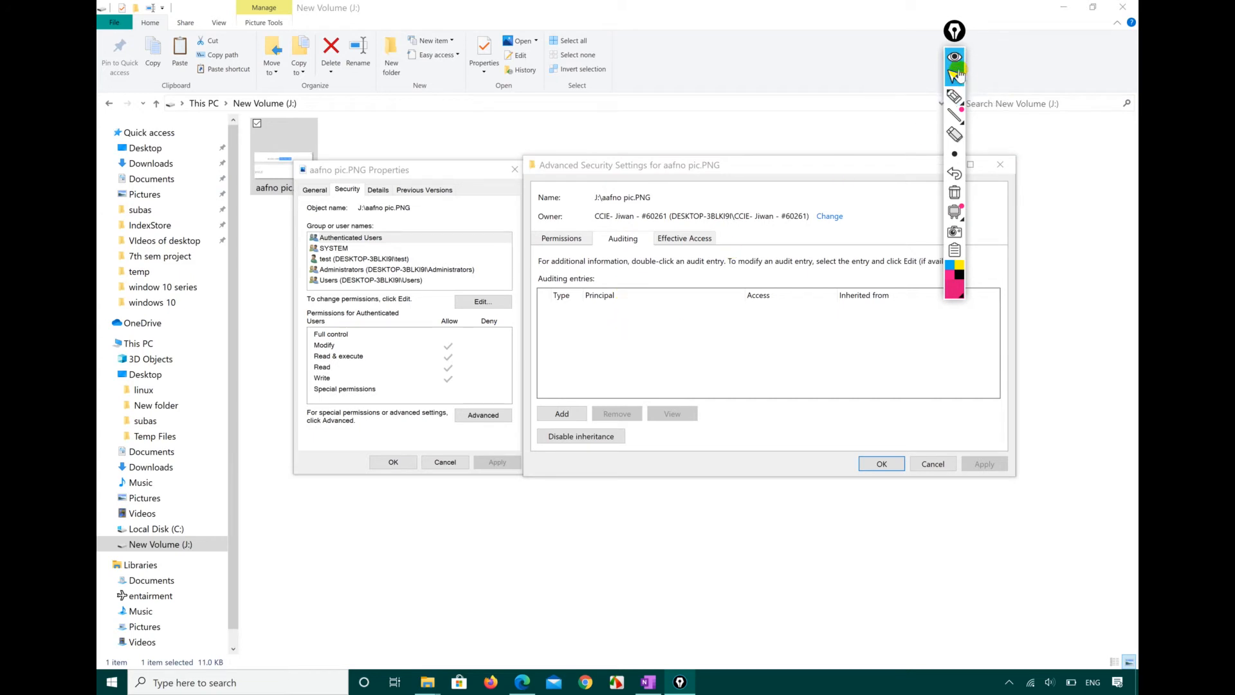
{"action": "left_click", "coordinate": [562, 415]}
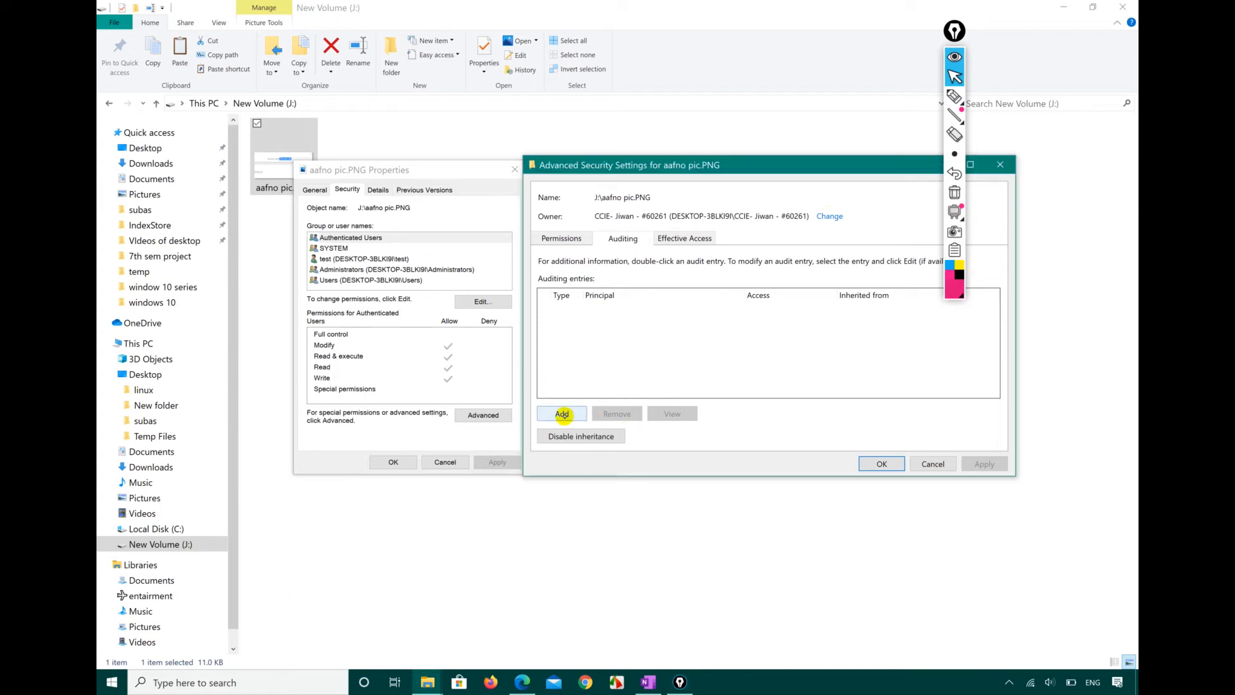
{"action": "left_click", "coordinate": [562, 414]}
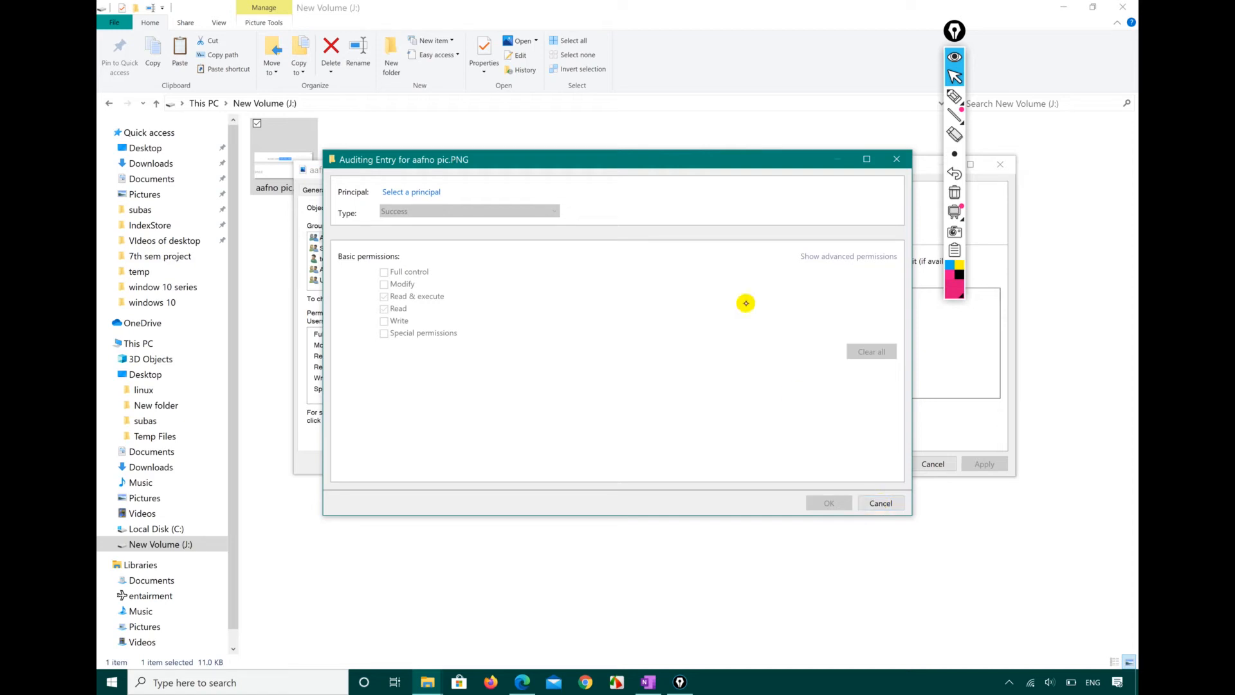
{"action": "right_click", "coordinate": [866, 159]}
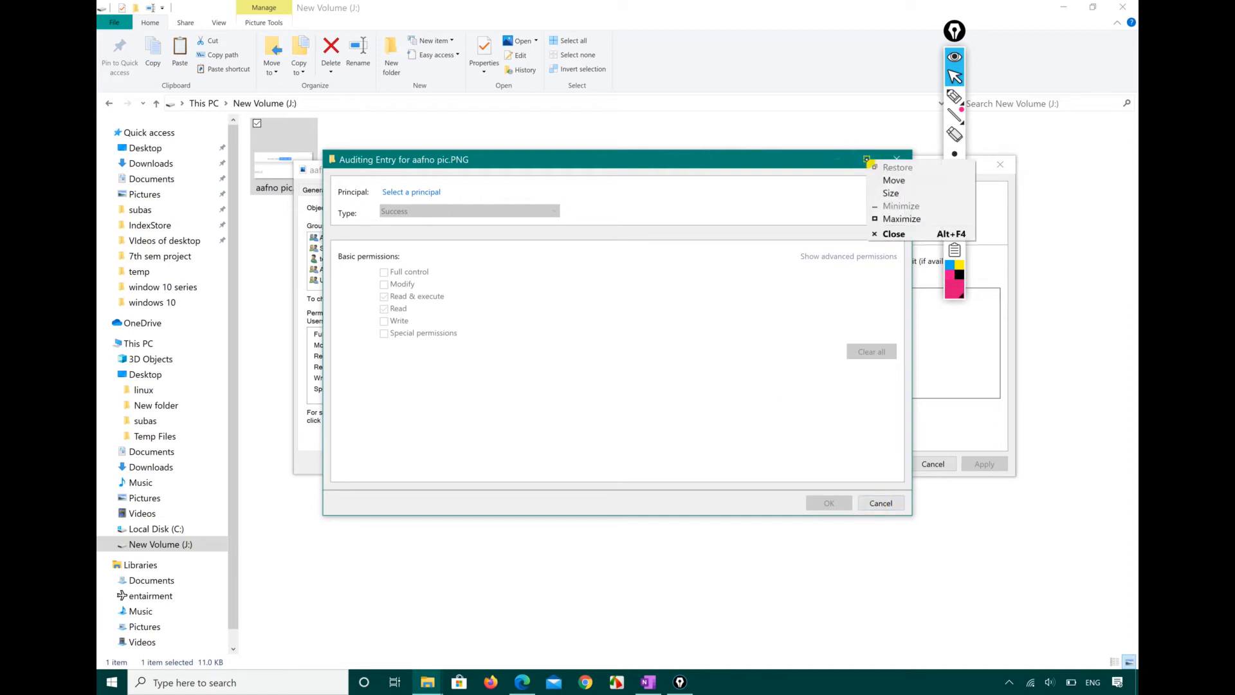
{"action": "left_click", "coordinate": [900, 230]}
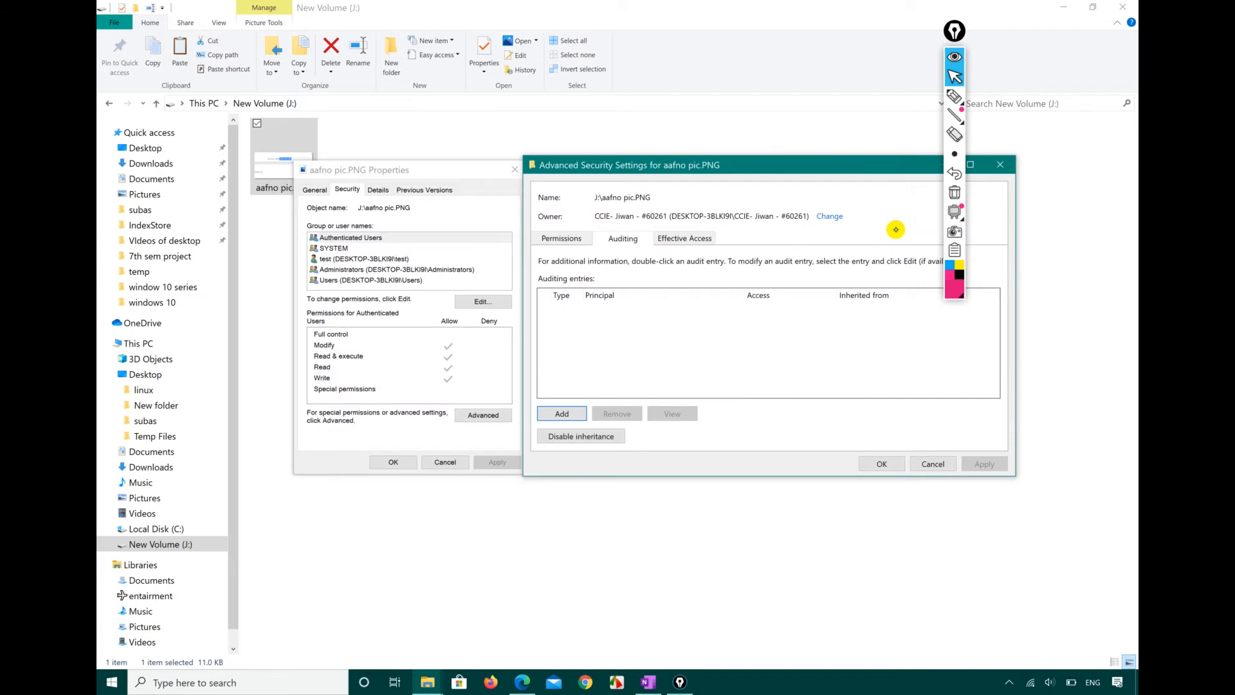
- Compare the file's Auditing and Effective Access settings, finishing on Effective Access
{"action": "left_click", "coordinate": [702, 238]}
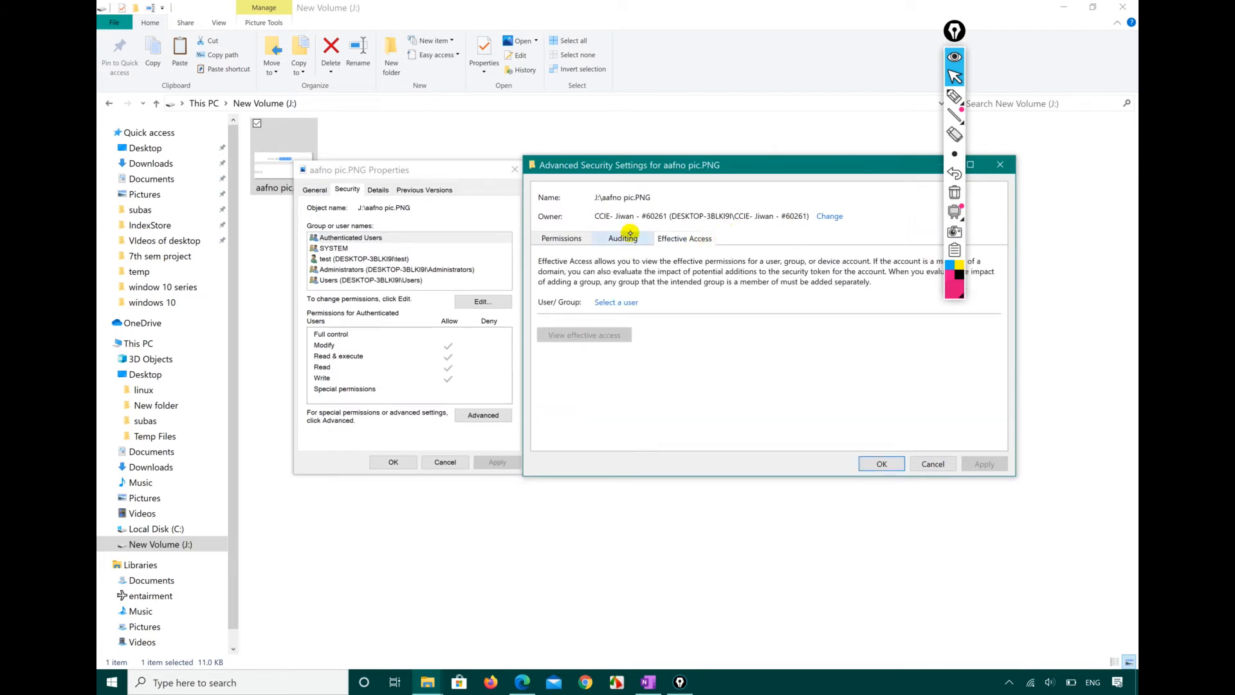
{"action": "left_click", "coordinate": [629, 236]}
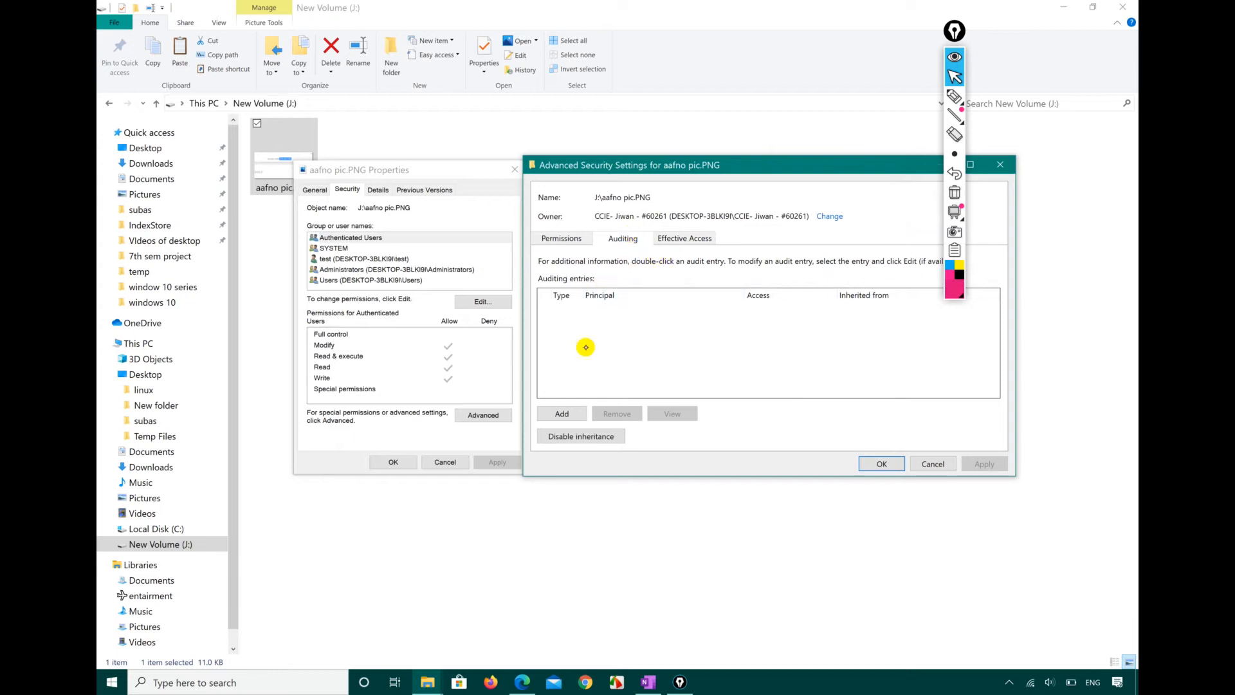
{"action": "left_click", "coordinate": [687, 238]}
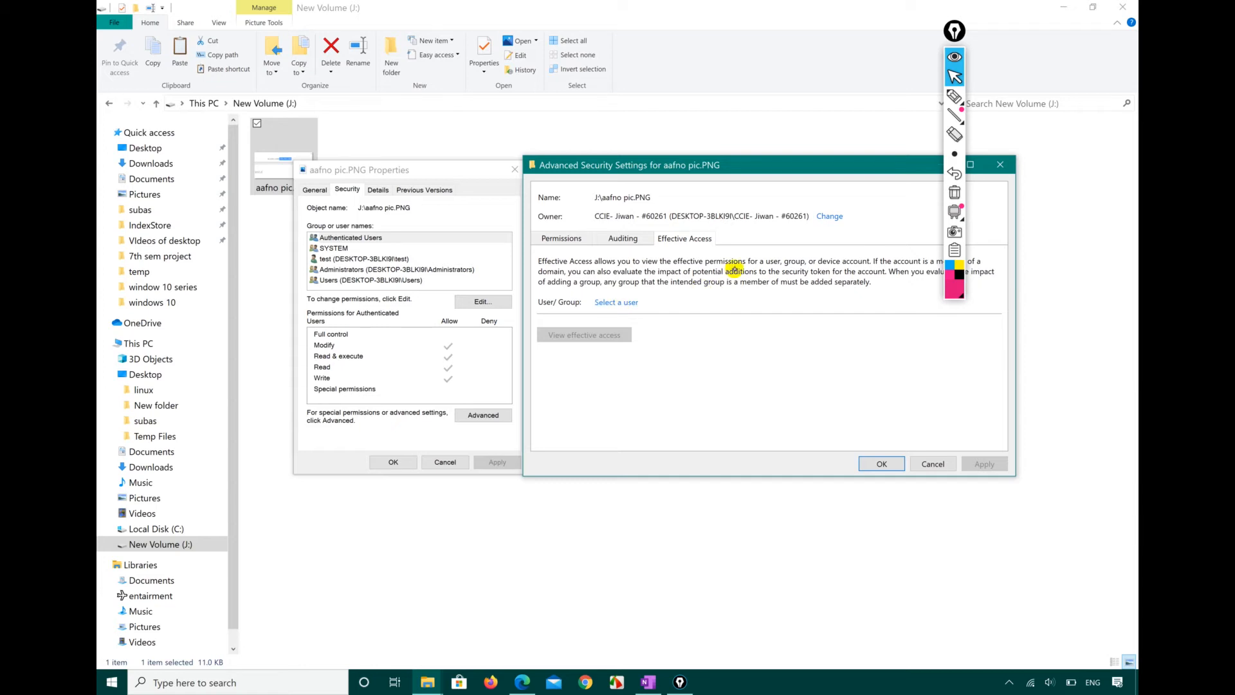
- Lock the Windows session twice, returning each time from the lock screen to the security settings
{"action": "key", "text": "super+l"}
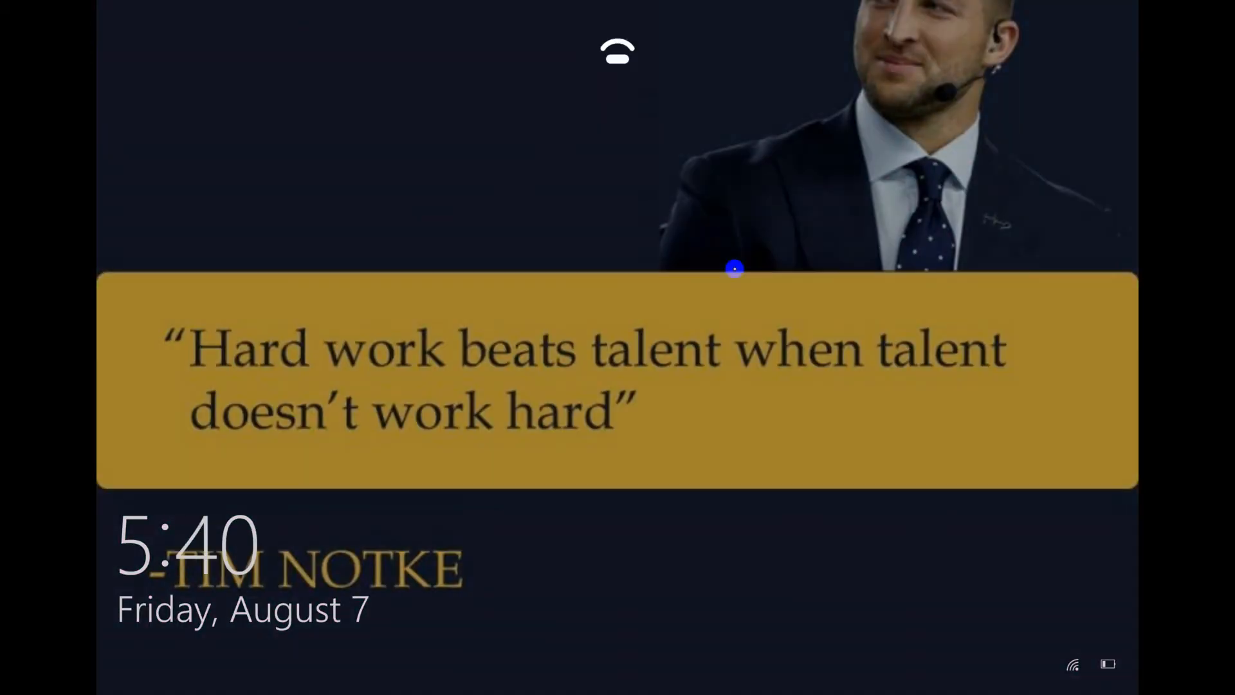
{"action": "left_click_drag", "start_coordinate": [571, 438], "coordinate": [647, 41]}
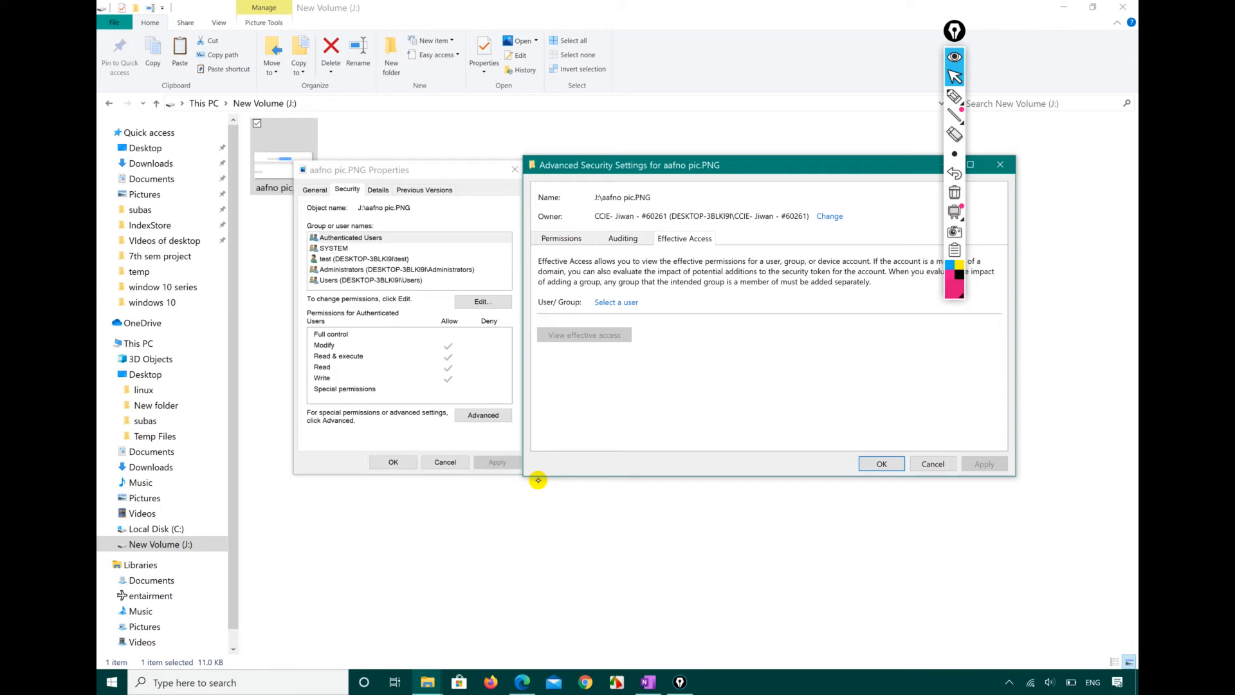
{"action": "key", "text": "super+l"}
{"action": "left_click_drag", "start_coordinate": [558, 556], "coordinate": [694, 188]}
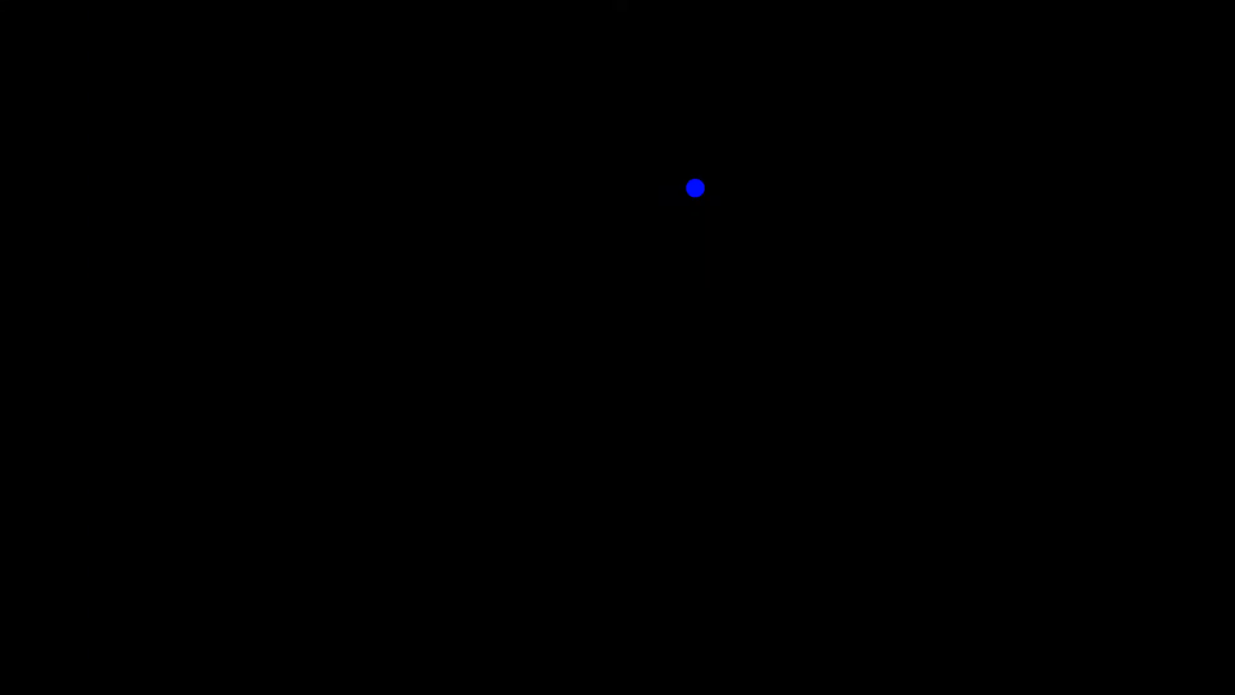
{"action": "left_click_drag", "start_coordinate": [558, 555], "coordinate": [603, 405]}
{"action": "left_click_drag", "start_coordinate": [558, 556], "coordinate": [603, 405]}
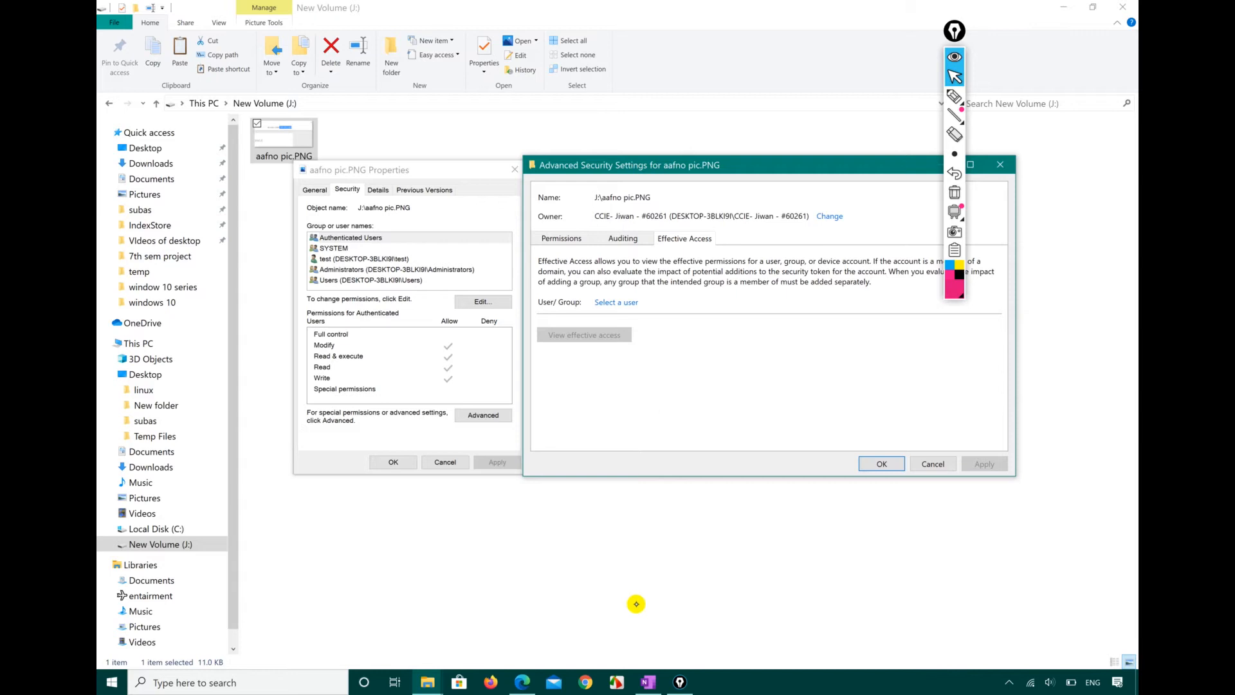
{"action": "left_click", "coordinate": [616, 681]}
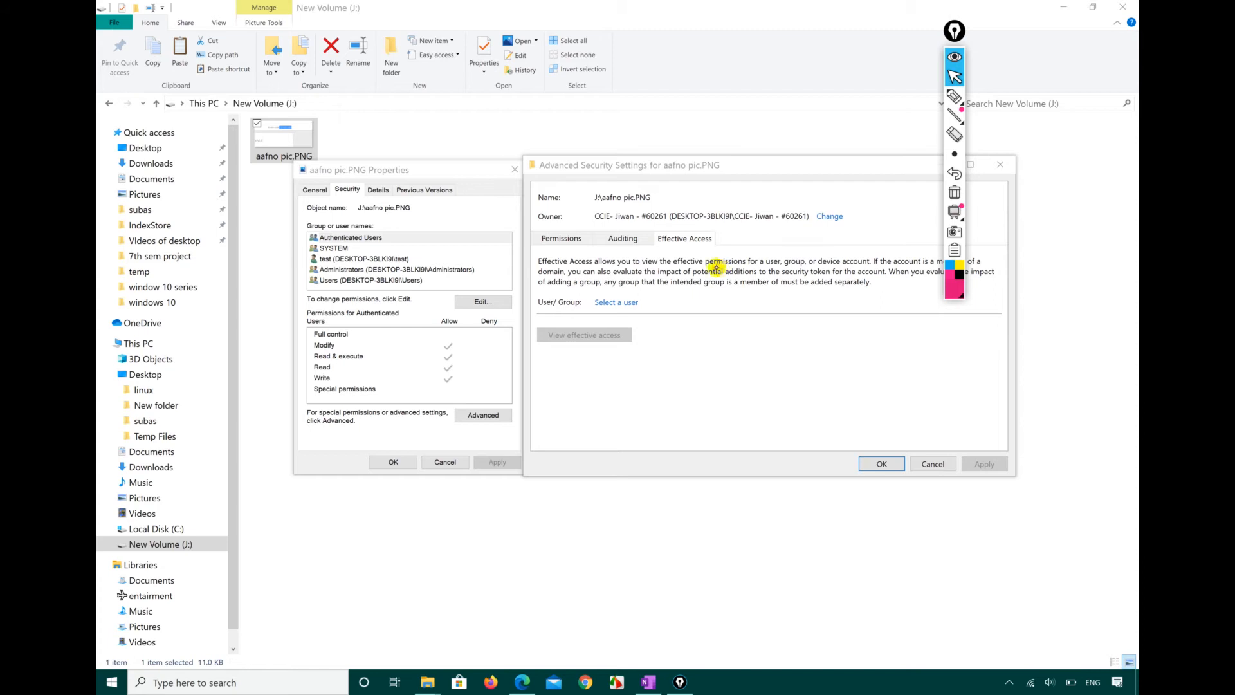
- Find the test account on this computer and choose it as the user for the effective access check
{"action": "left_click", "coordinate": [618, 301]}
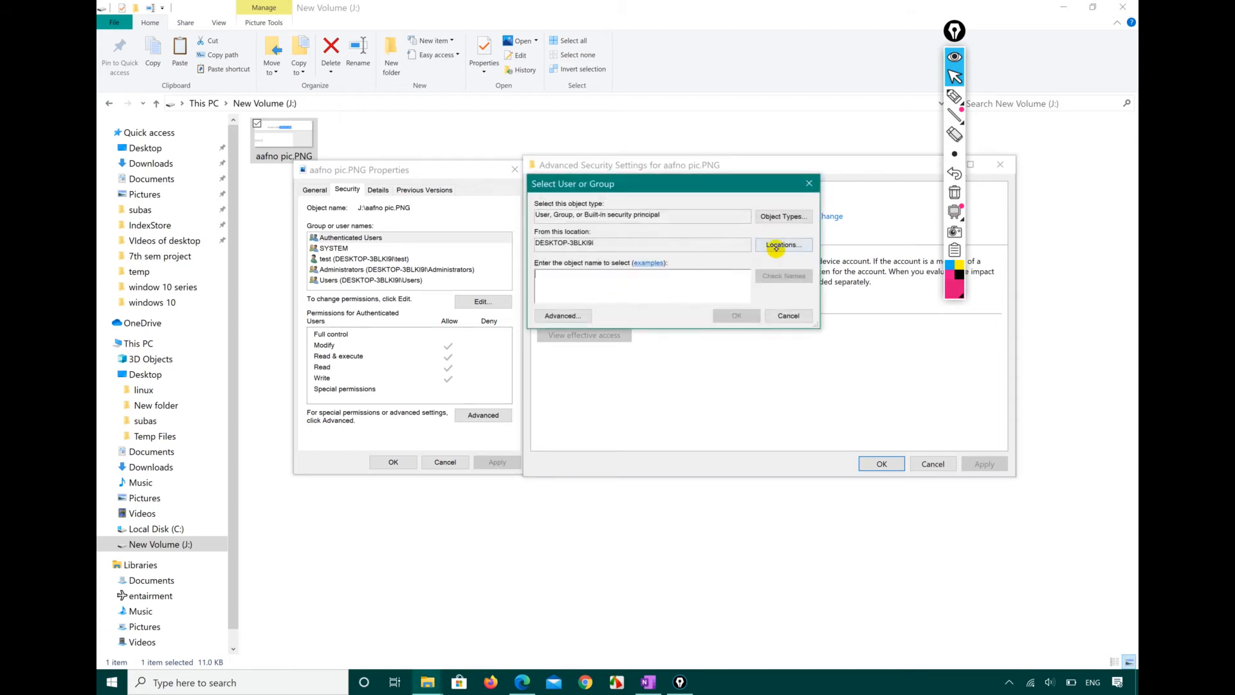
{"action": "left_click", "coordinate": [782, 244]}
{"action": "left_click", "coordinate": [804, 354]}
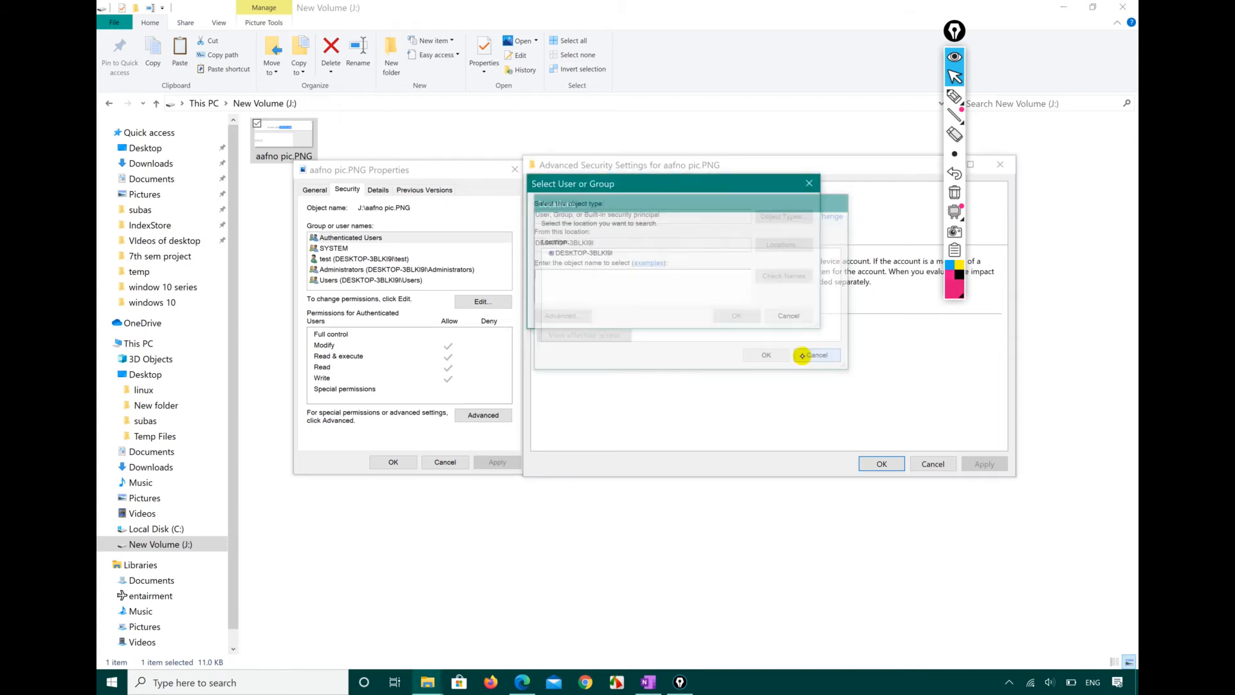
{"action": "left_click", "coordinate": [564, 315]}
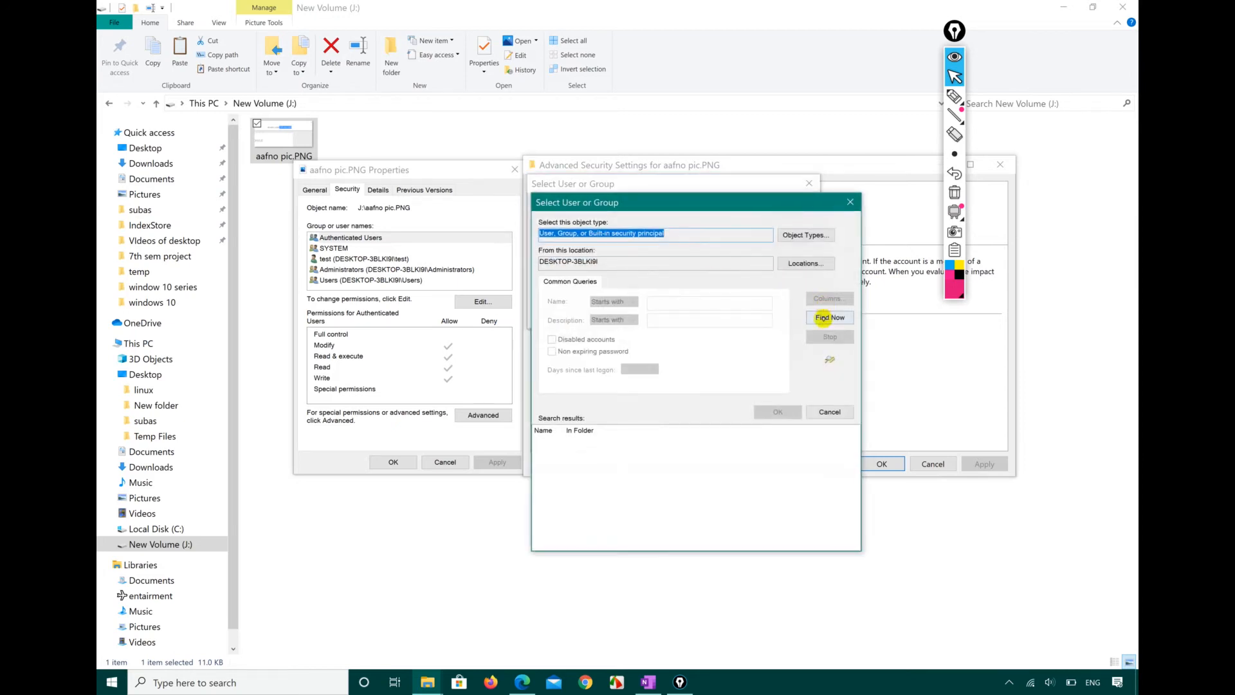
{"action": "left_click", "coordinate": [830, 317]}
{"action": "left_click_drag", "start_coordinate": [565, 431], "coordinate": [700, 399]}
{"action": "scroll", "coordinate": [579, 471], "scroll_direction": "down", "scroll_amount": 10}
{"action": "left_click", "coordinate": [553, 504]}
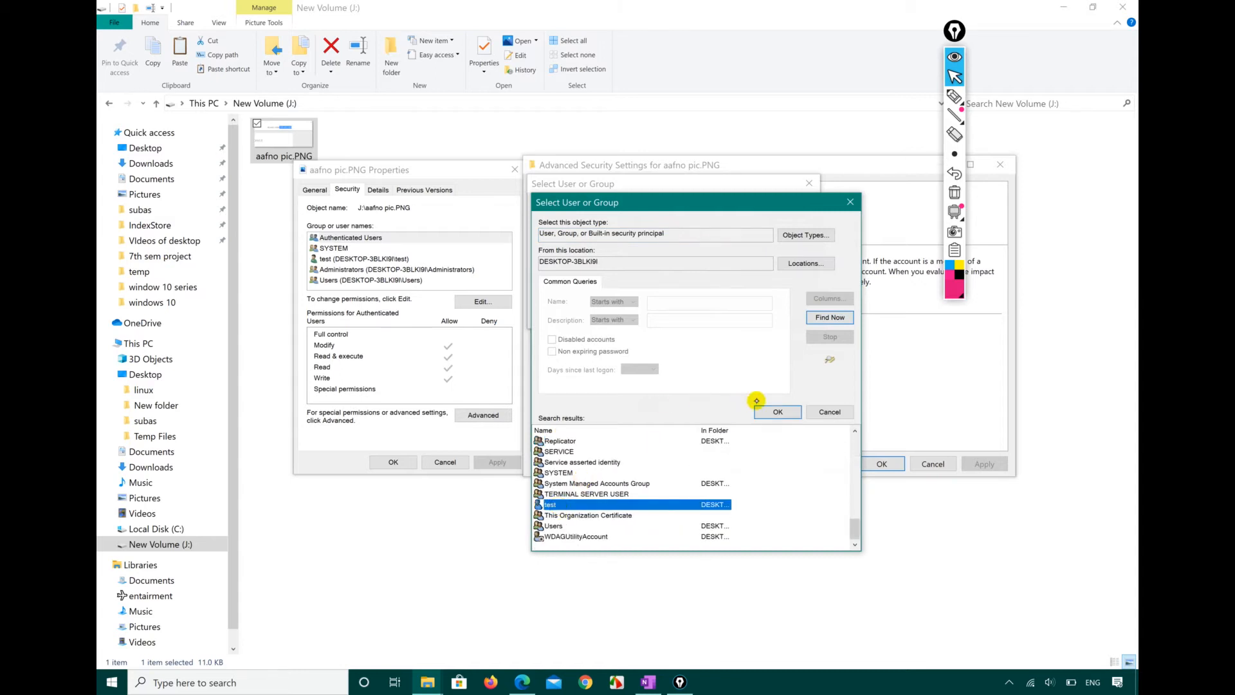
{"action": "left_click", "coordinate": [774, 413]}
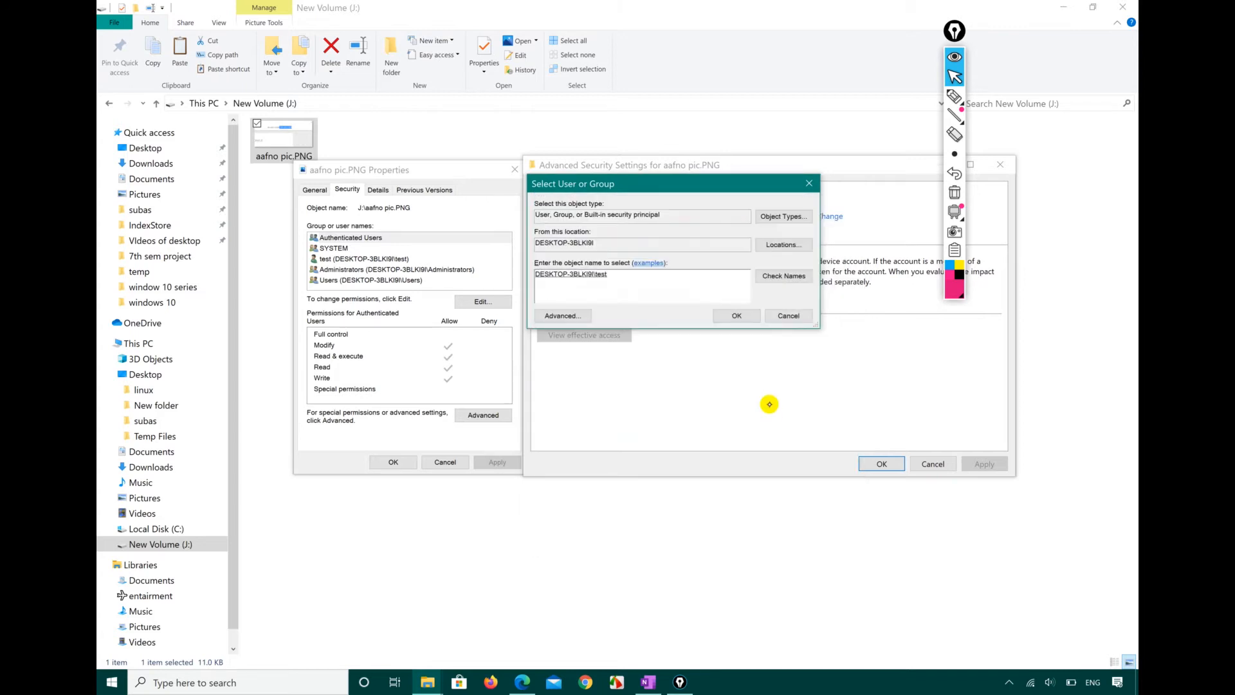
{"action": "left_click", "coordinate": [735, 315]}
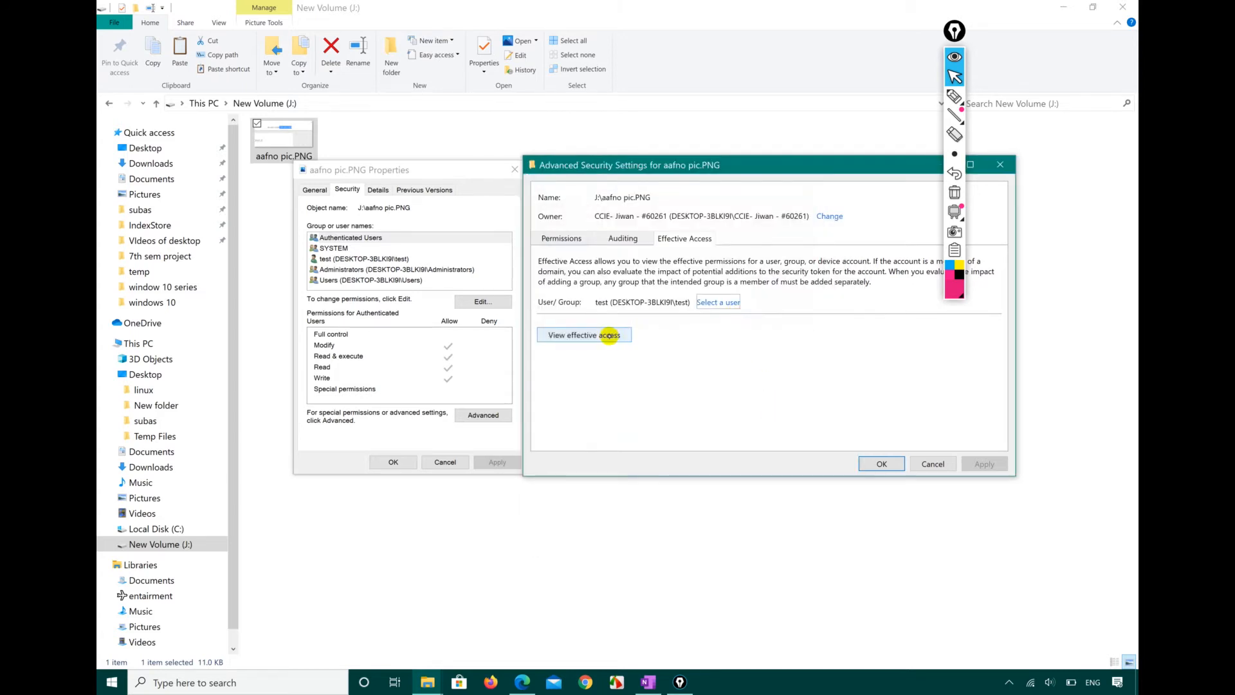
- View the effective access of the test account on aafno pic.PNG and review the permissions from Full control to Take ownership
{"action": "left_click", "coordinate": [586, 336]}
{"action": "scroll", "coordinate": [701, 402], "scroll_direction": "down", "scroll_amount": 3}
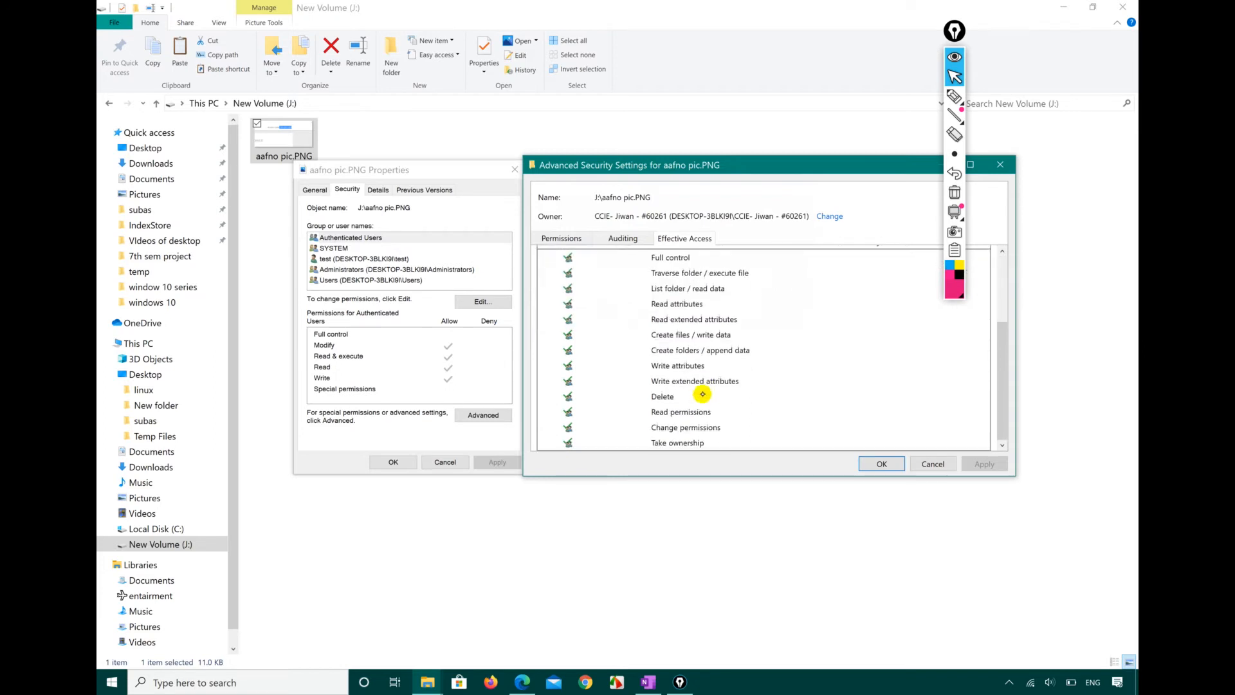
{"action": "left_click", "coordinate": [666, 442]}
{"action": "scroll", "coordinate": [660, 351], "scroll_direction": "up", "scroll_amount": 4}
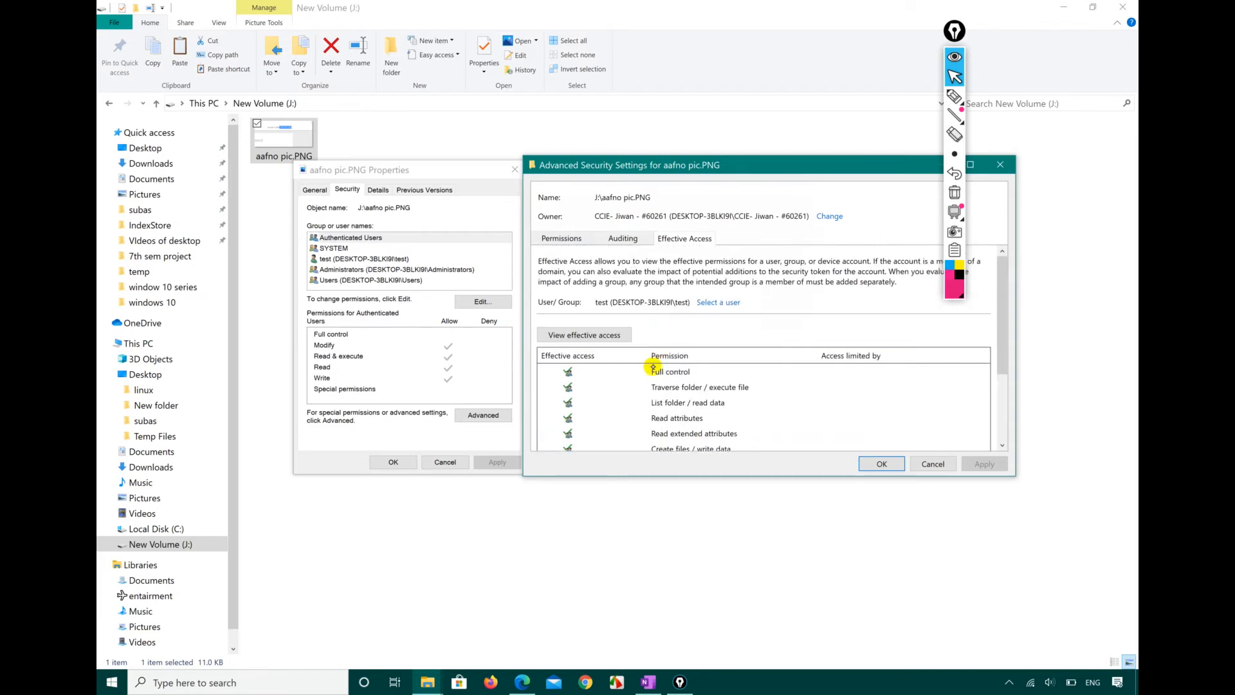
{"action": "left_click", "coordinate": [666, 378]}
{"action": "scroll", "coordinate": [666, 377], "scroll_direction": "down", "scroll_amount": 3}
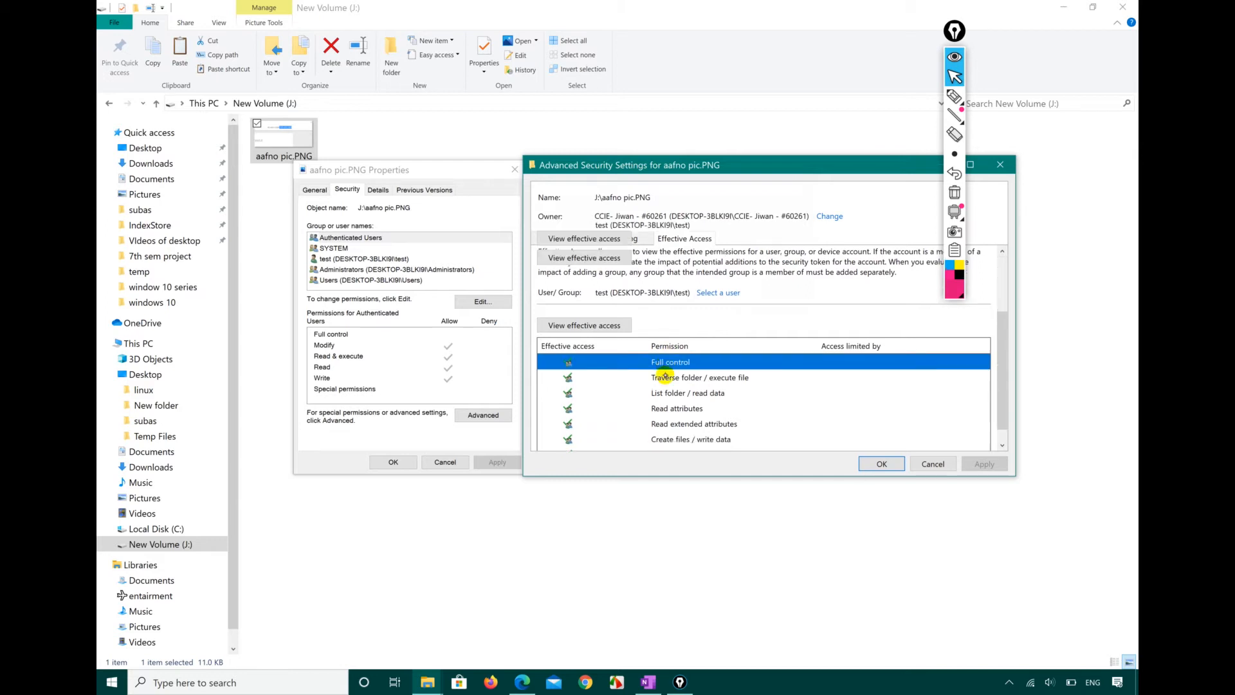
{"action": "left_click", "coordinate": [665, 379]}
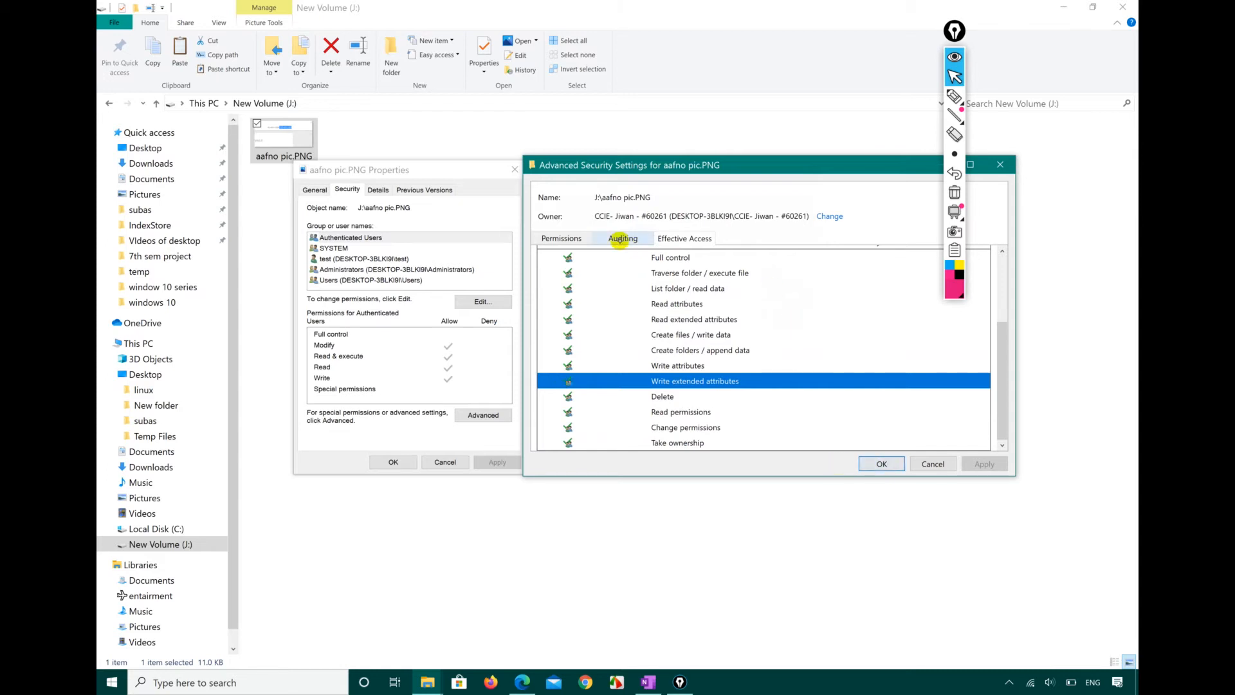
- Close and reopen the advanced security settings of aafno pic.PNG and view its auditing entries with administrator rights
{"action": "left_click", "coordinate": [621, 239]}
{"action": "left_click", "coordinate": [701, 238]}
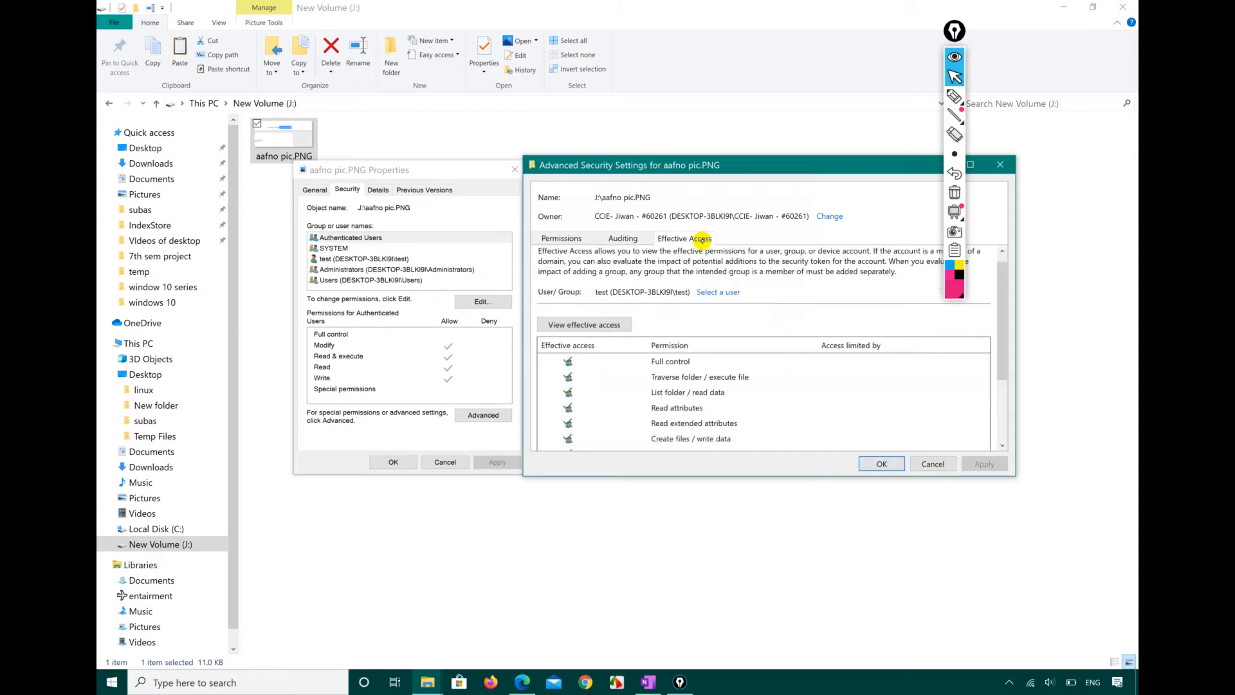
{"action": "left_click", "coordinate": [880, 460]}
{"action": "left_click", "coordinate": [481, 414]}
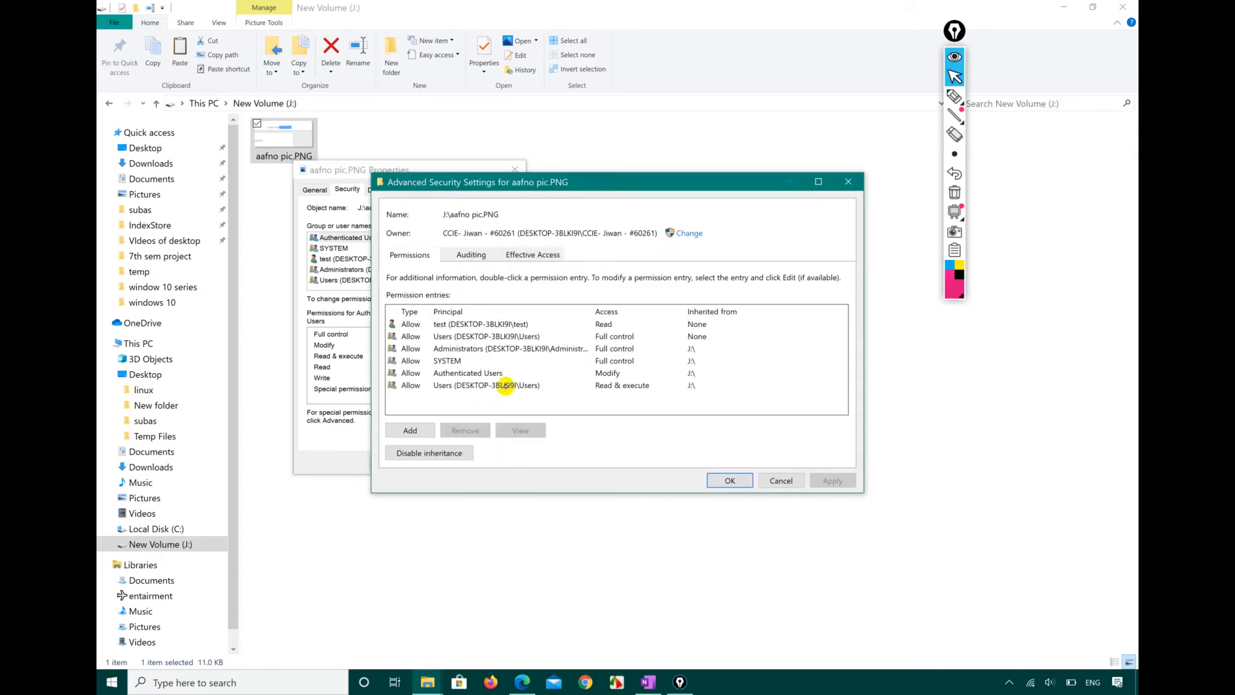
{"action": "left_click", "coordinate": [471, 255]}
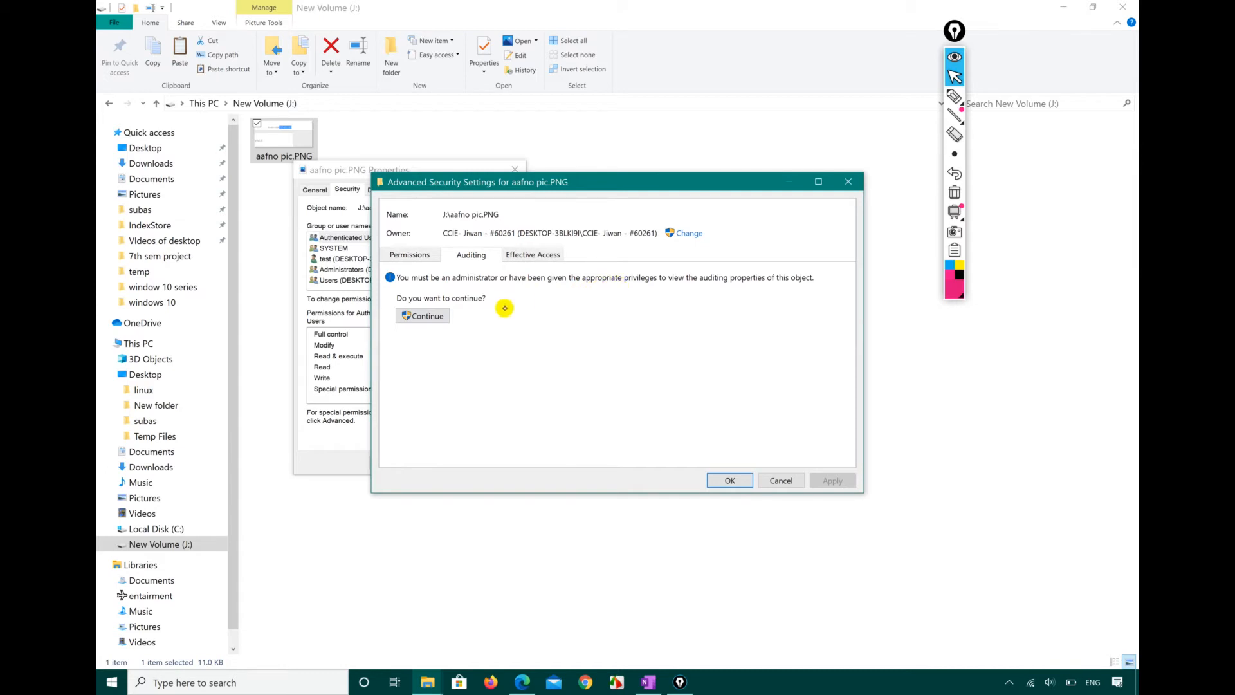
{"action": "left_click", "coordinate": [428, 314]}
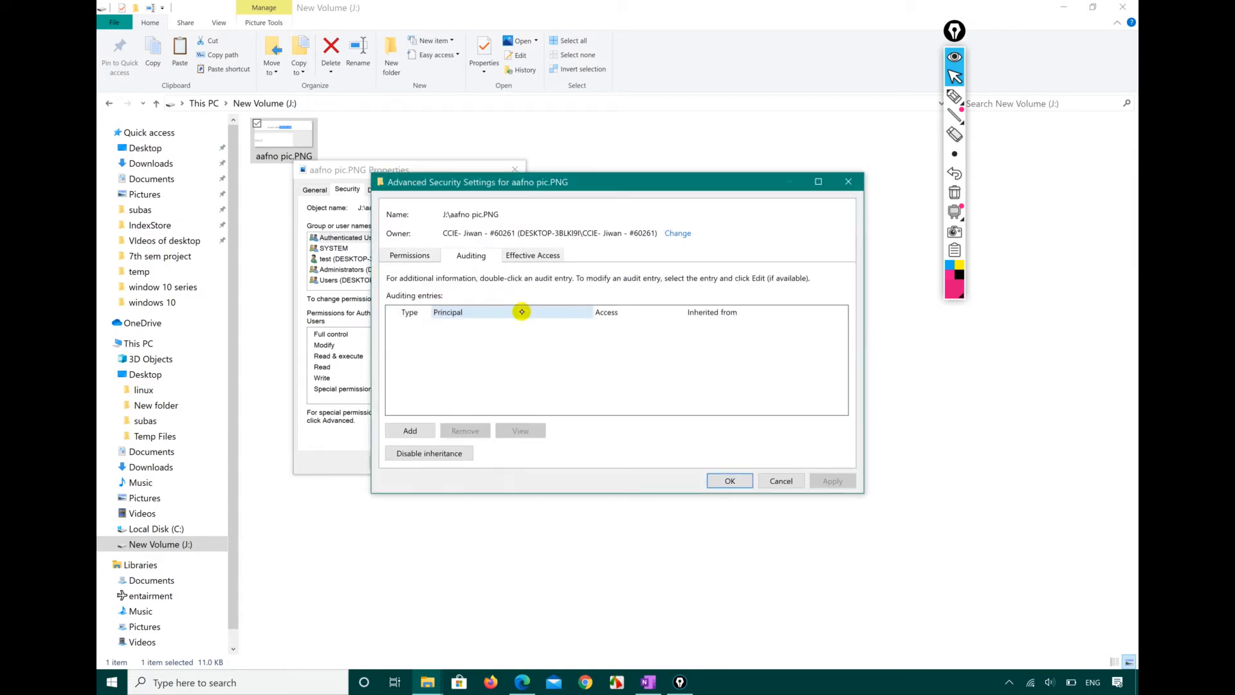
{"action": "left_click", "coordinate": [406, 432]}
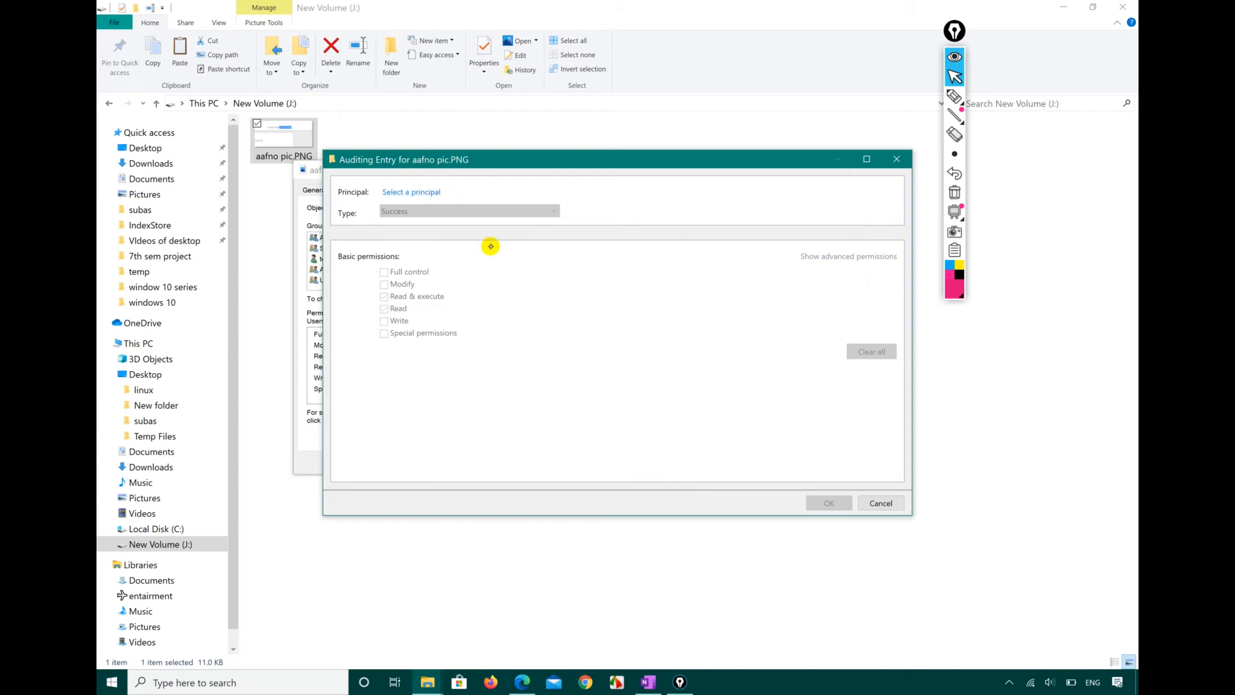
{"action": "left_click", "coordinate": [426, 193]}
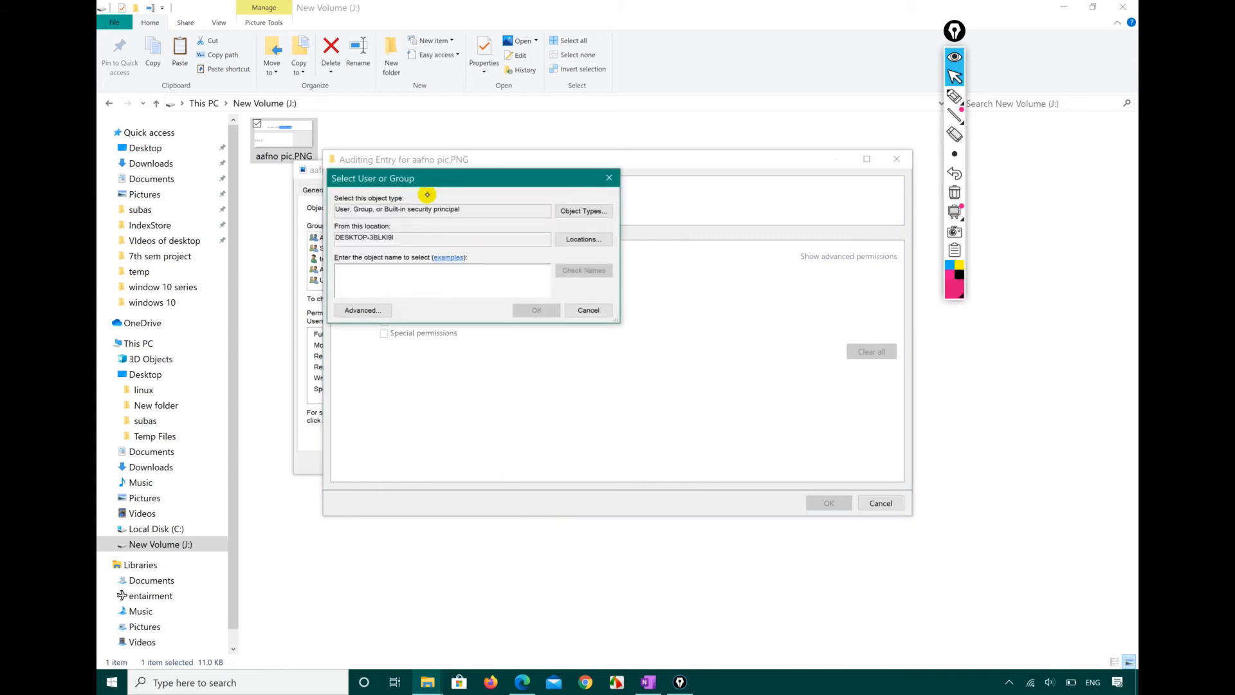
{"action": "left_click", "coordinate": [364, 311]}
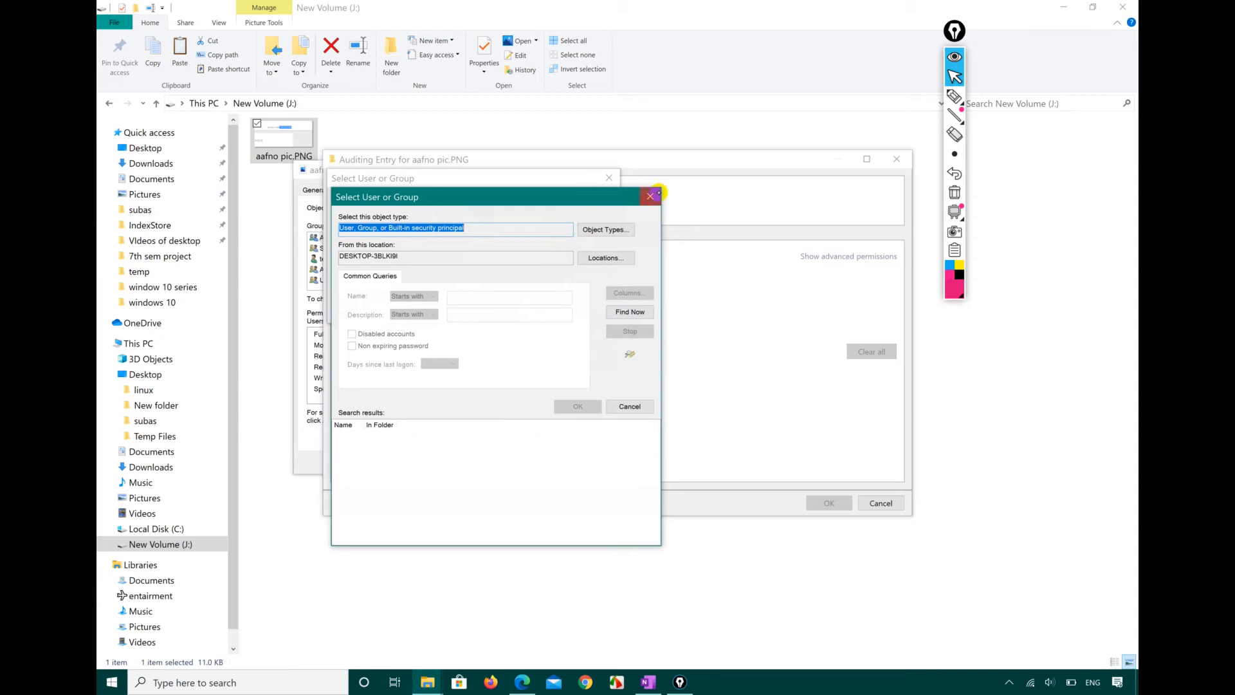
{"action": "left_click", "coordinate": [650, 196]}
{"action": "left_click", "coordinate": [608, 178]}
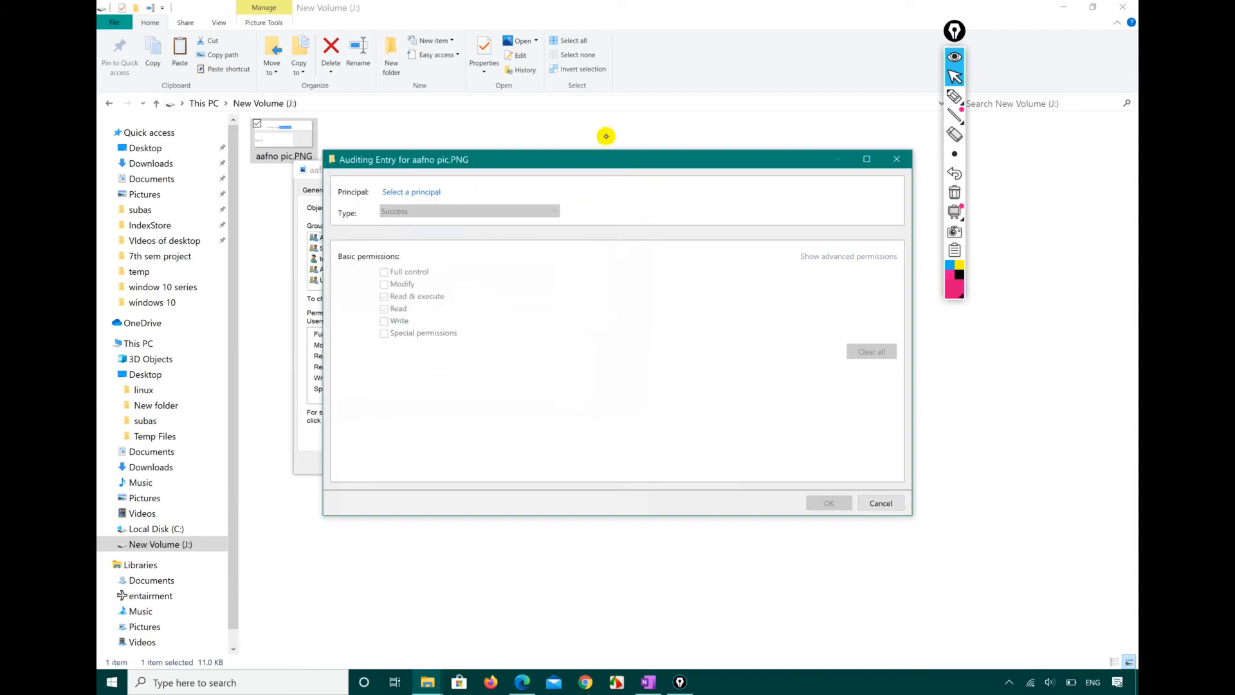
{"action": "left_click", "coordinate": [895, 159]}
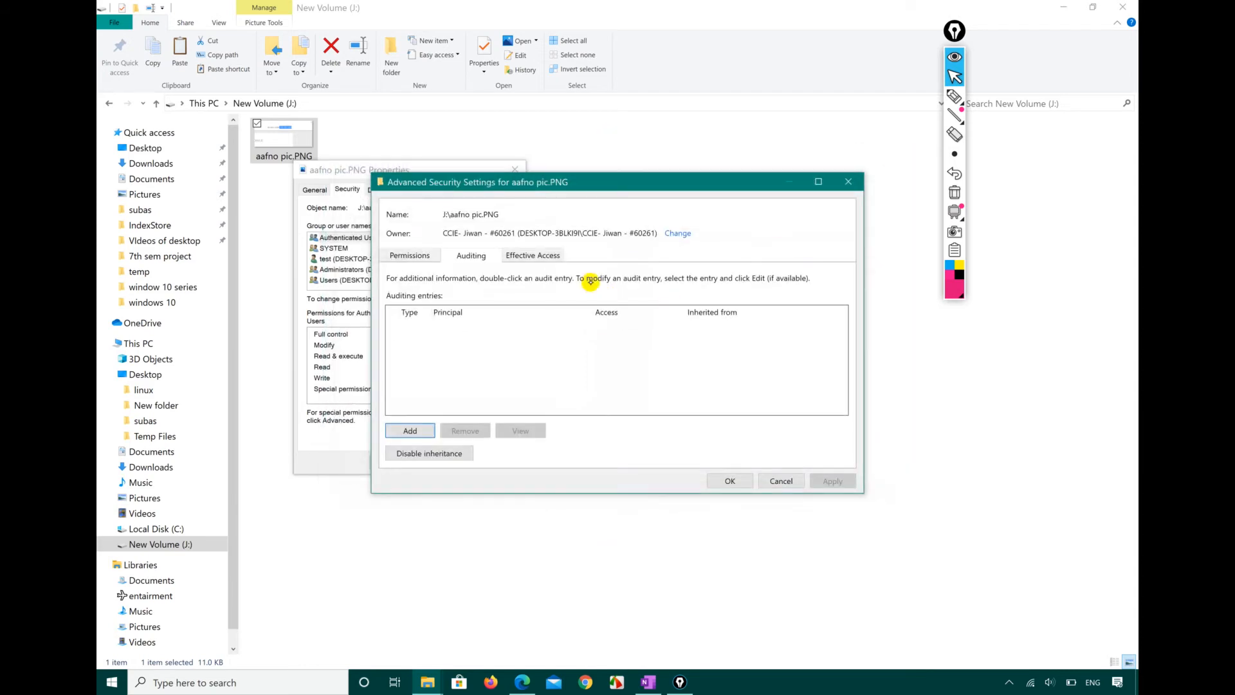
- Start a new auditing entry for aafno pic.PNG with the test account as its principal
{"action": "left_click", "coordinate": [537, 256]}
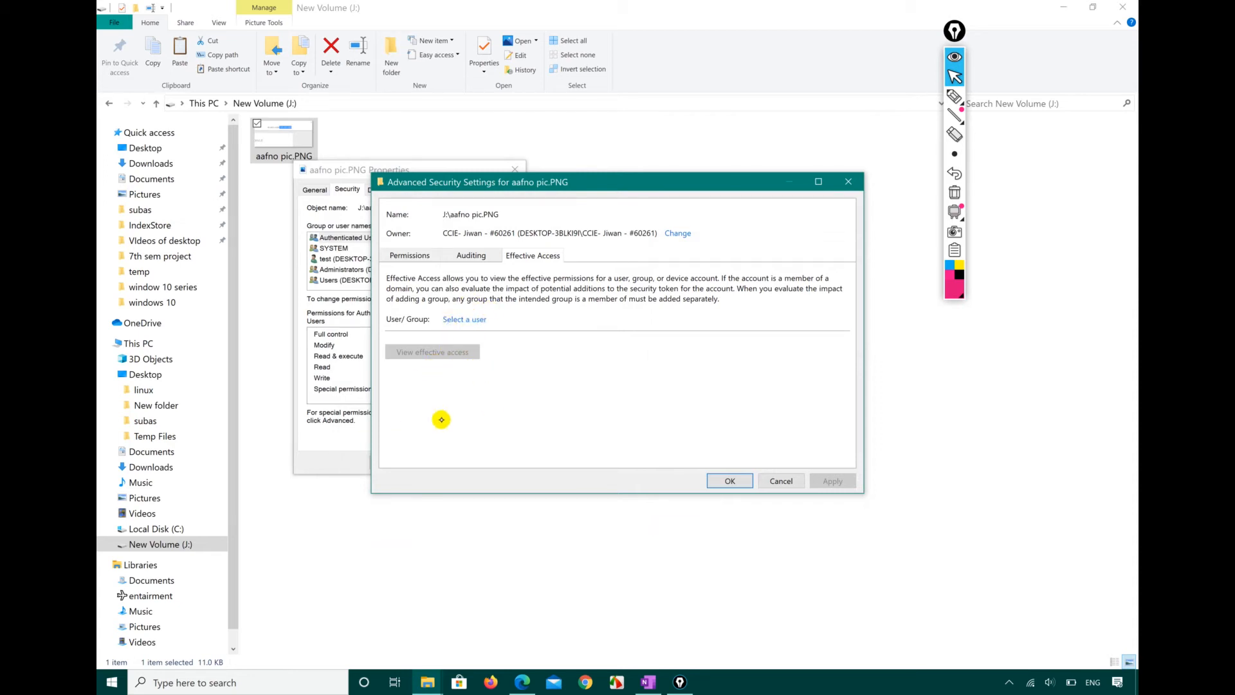
{"action": "left_click", "coordinate": [471, 257]}
{"action": "left_click", "coordinate": [411, 430]}
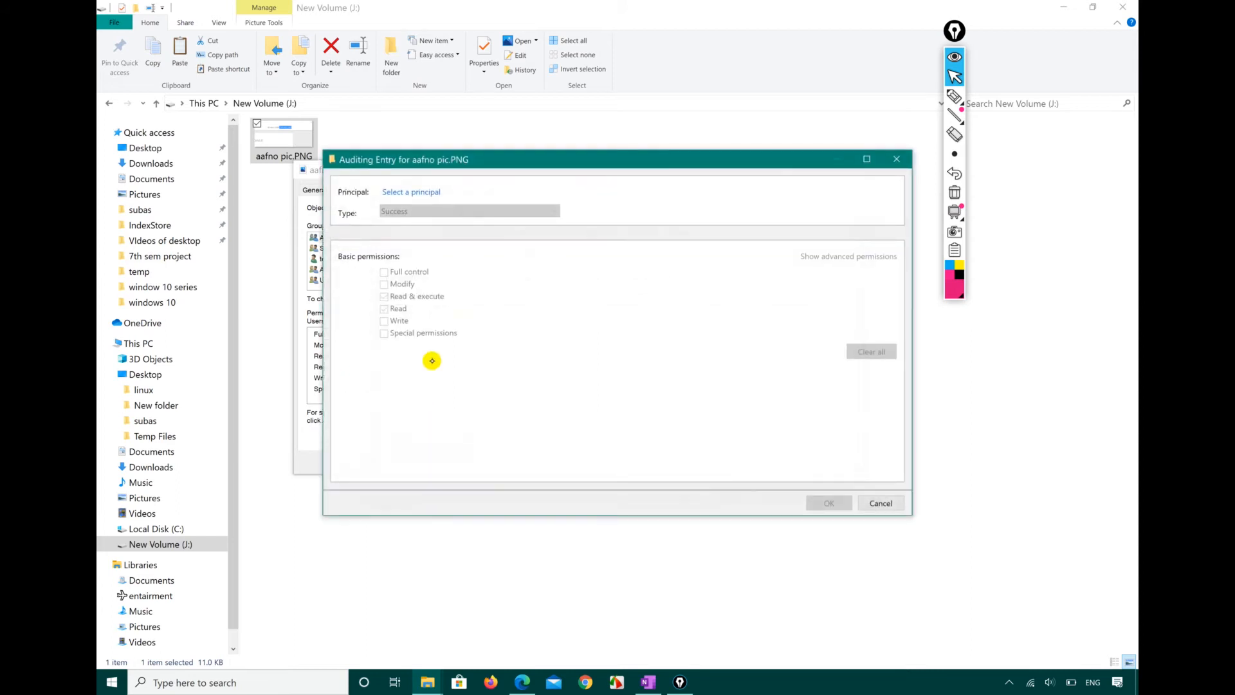
{"action": "left_click", "coordinate": [411, 192]}
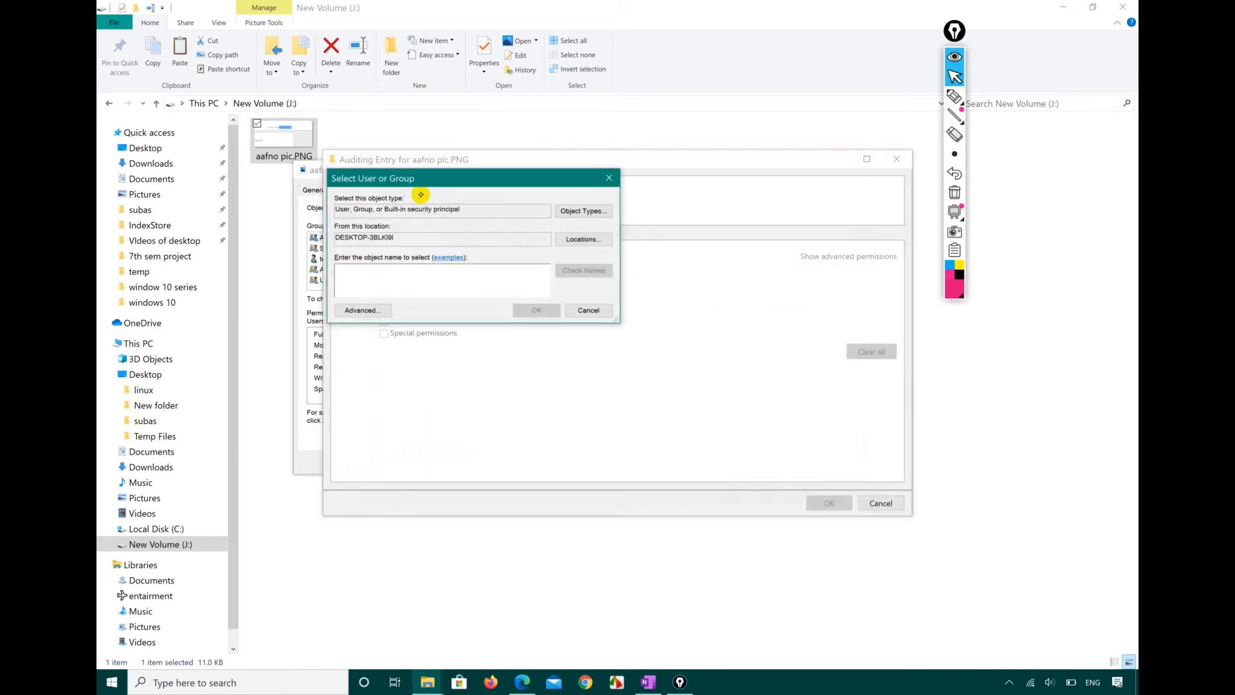
{"action": "left_click", "coordinate": [362, 309]}
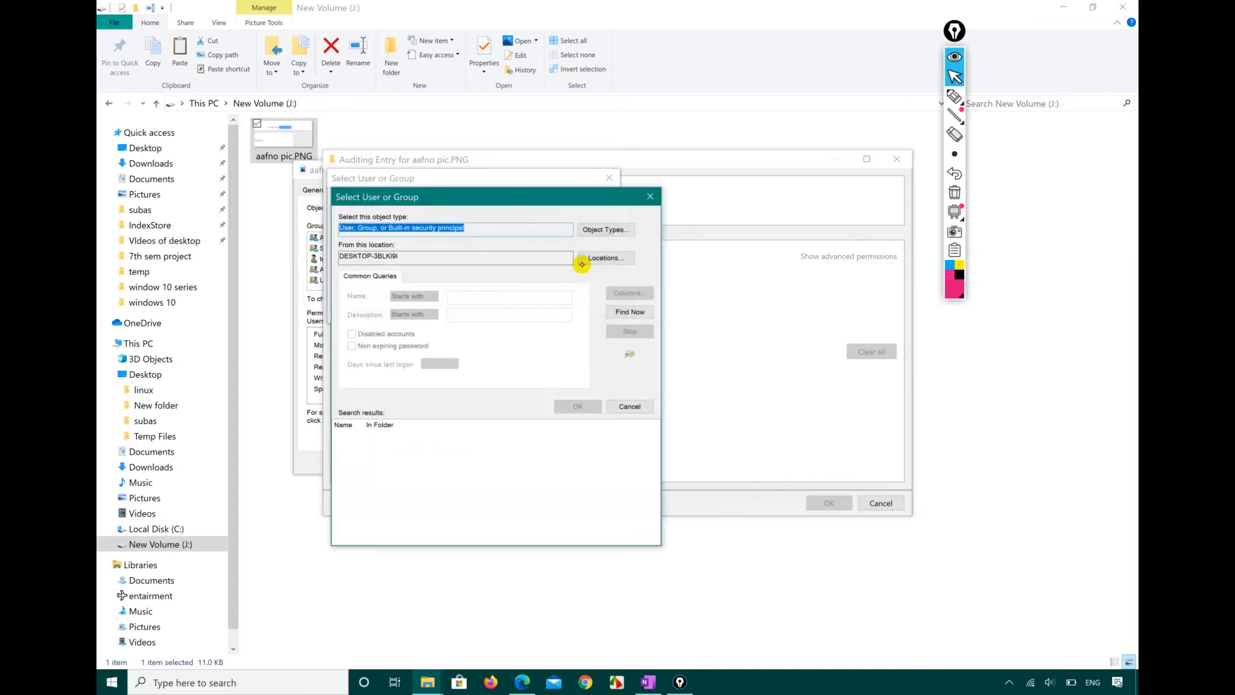
{"action": "left_click", "coordinate": [643, 315]}
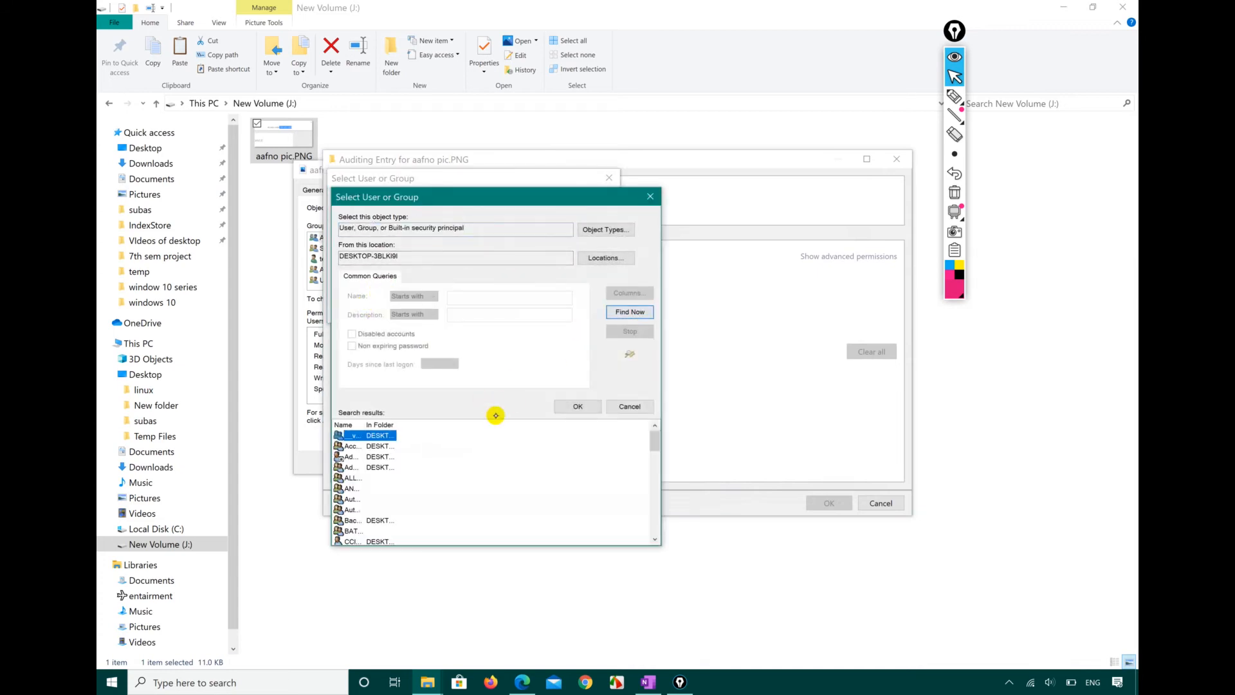
{"action": "double_click", "coordinate": [363, 424]}
{"action": "scroll", "coordinate": [655, 439], "scroll_direction": "down", "scroll_amount": 1}
{"action": "scroll", "coordinate": [655, 439], "scroll_direction": "up", "scroll_amount": 1}
{"action": "left_click_drag", "start_coordinate": [654, 442], "coordinate": [560, 527]}
{"action": "left_click", "coordinate": [343, 500]}
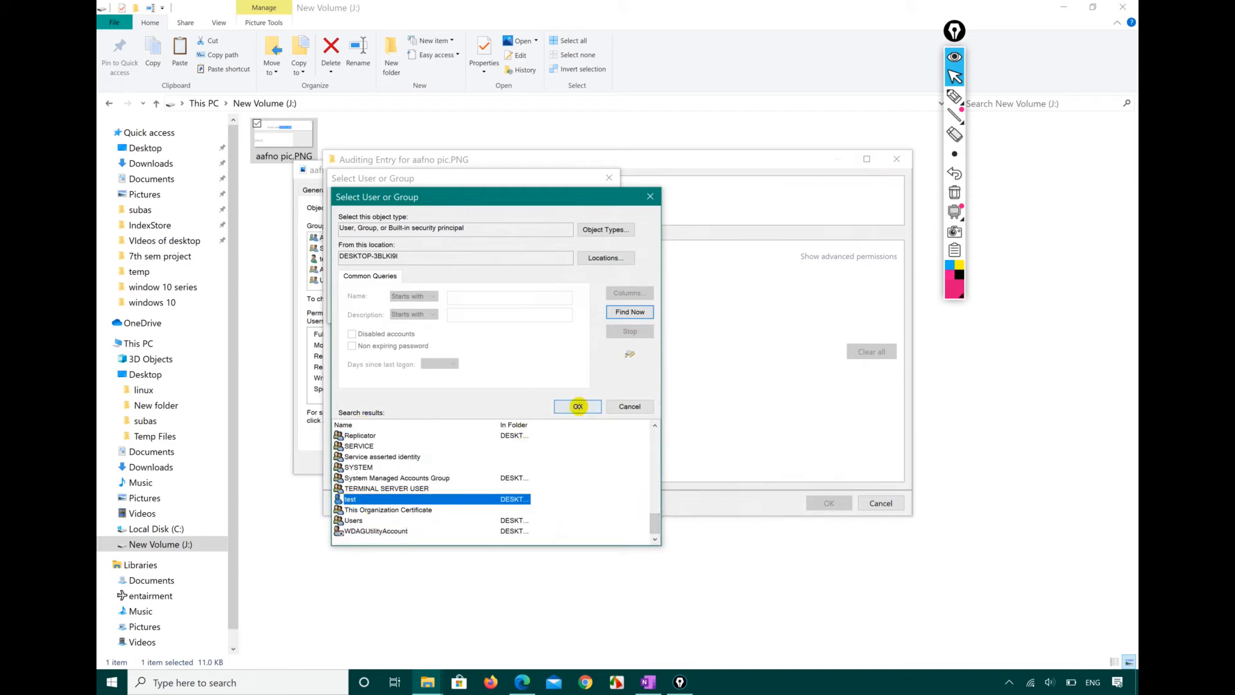
{"action": "left_click", "coordinate": [578, 406]}
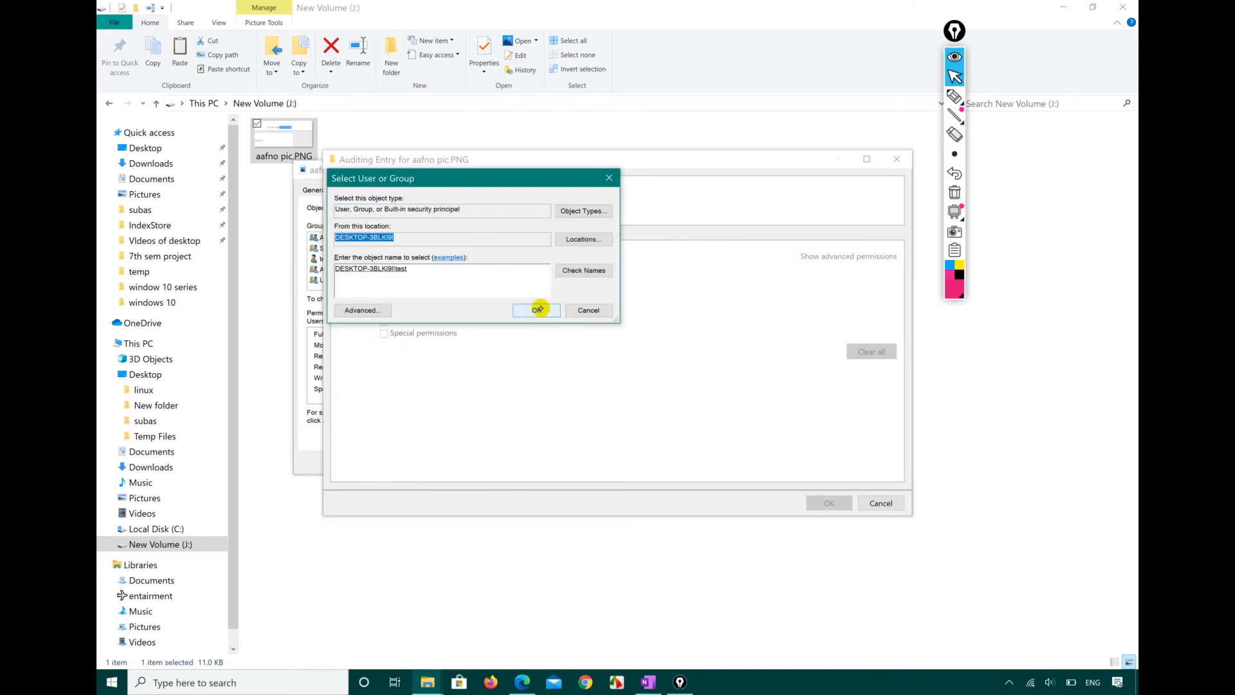
{"action": "left_click", "coordinate": [536, 310]}
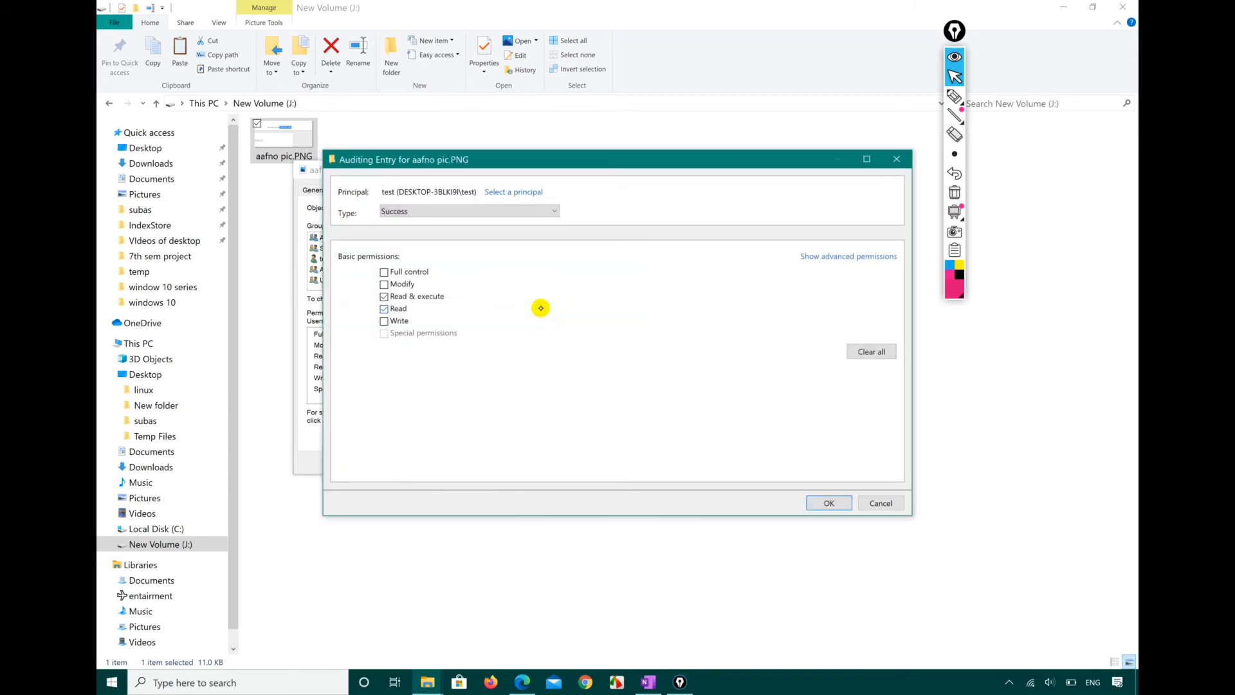
- Add Write to the test account's audited permissions and move the auditing entry aside to uncover the security settings
{"action": "left_click", "coordinate": [384, 284]}
{"action": "left_click_drag", "start_coordinate": [475, 157], "coordinate": [806, 189]}
{"action": "left_click", "coordinate": [533, 180]}
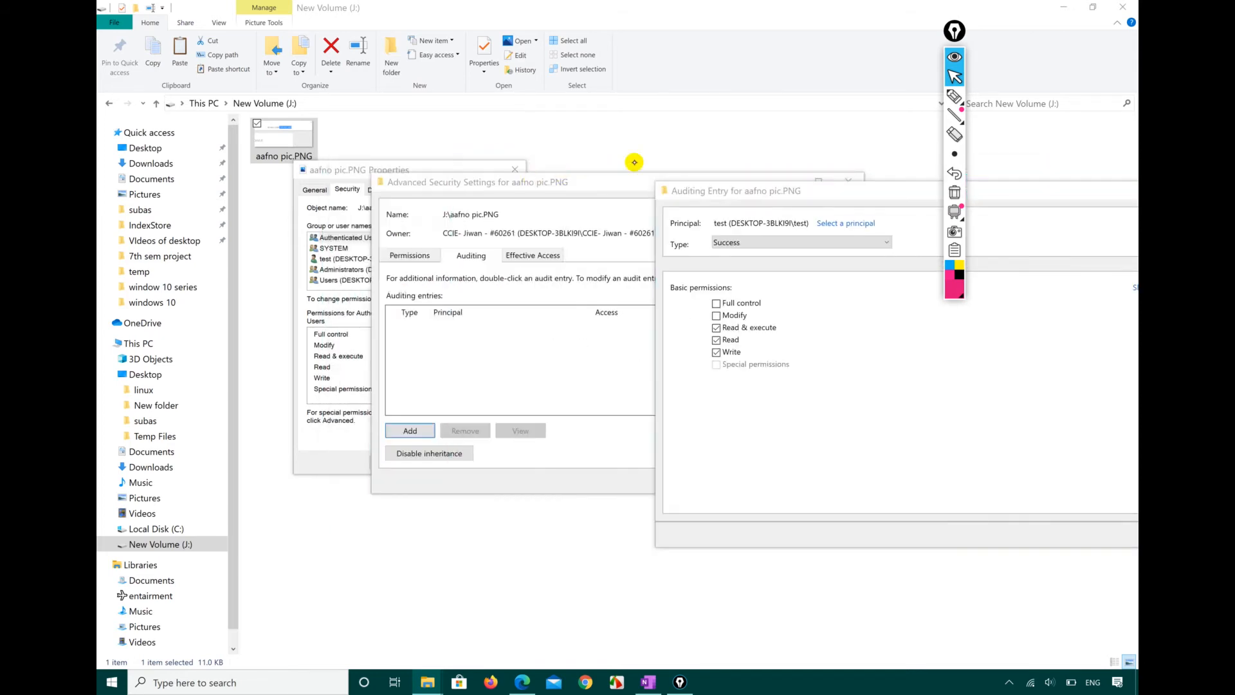
- Circle the group and user names in the file's Properties window freehand with the pink pen
{"action": "left_click", "coordinate": [955, 96]}
{"action": "mouse_move", "coordinate": [325, 216]}
{"action": "left_mouse_down"}
{"action": "mouse_move", "coordinate": [339, 200]}
{"action": "mouse_move", "coordinate": [386, 234]}
{"action": "mouse_move", "coordinate": [287, 322]}
{"action": "mouse_move", "coordinate": [338, 260]}
{"action": "left_mouse_up"}
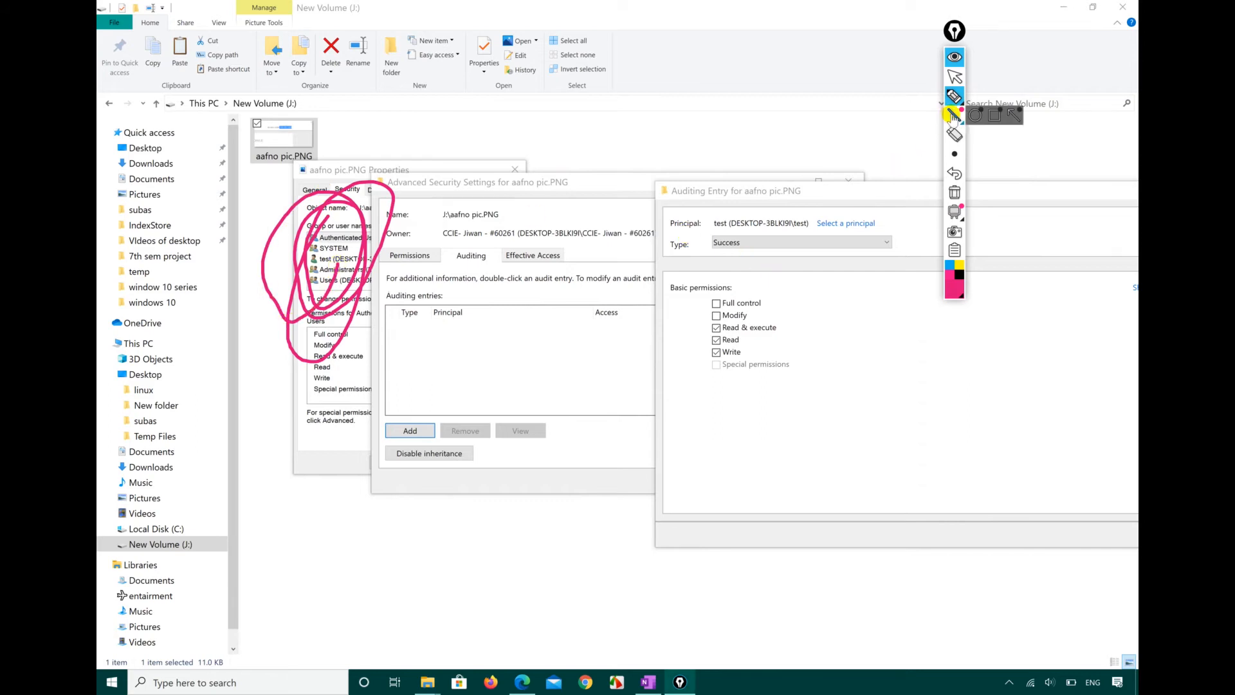
{"action": "left_click", "coordinate": [954, 79]}
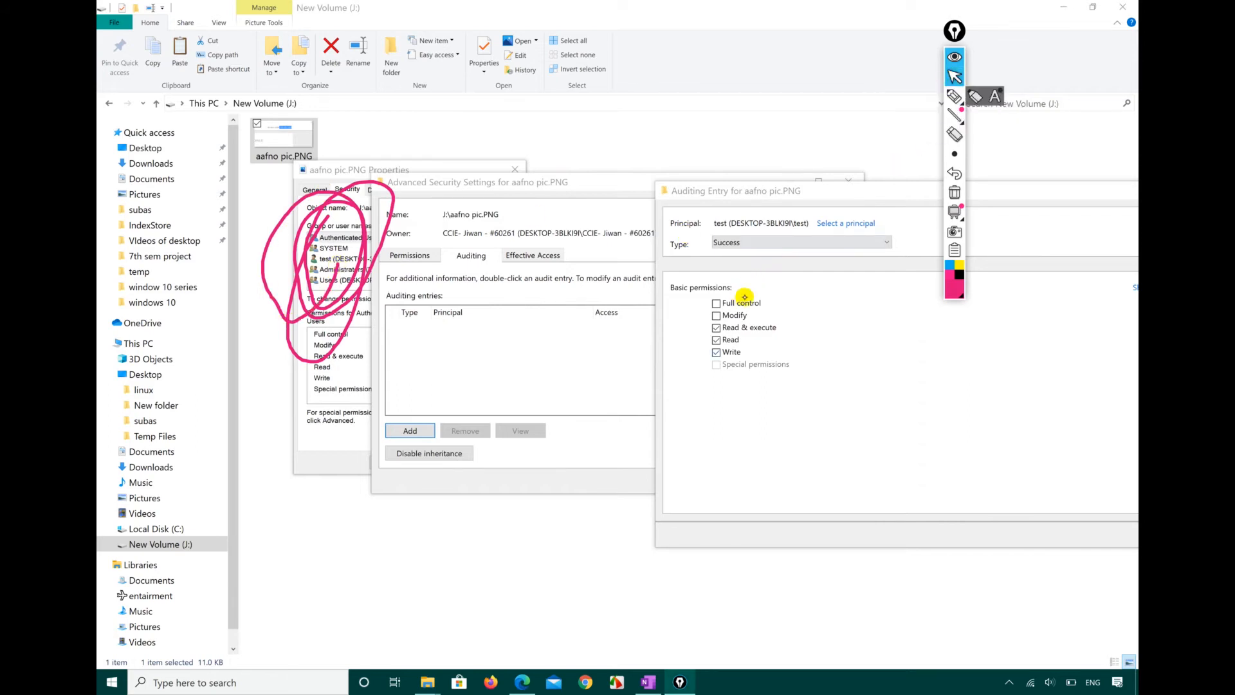
- Discard the test account's auditing entry and close the advanced security settings and properties of aafno pic.PNG
{"action": "left_click", "coordinate": [808, 188]}
{"action": "left_click_drag", "start_coordinate": [808, 189], "coordinate": [592, 166]}
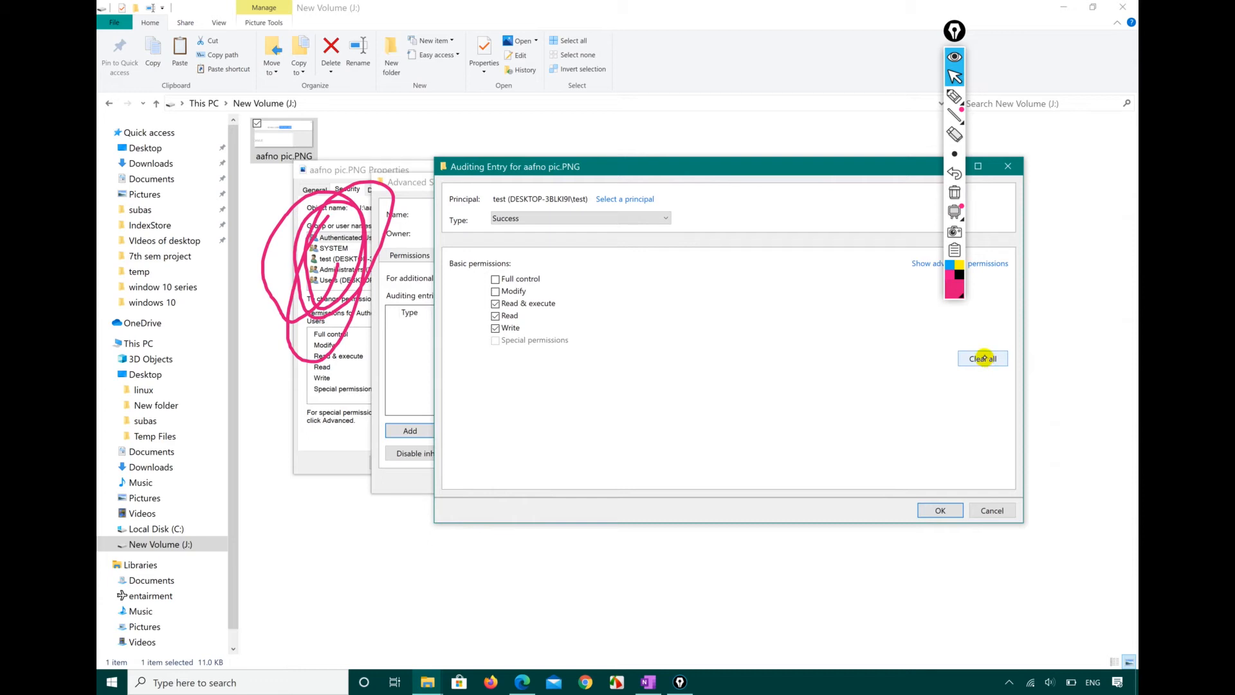
{"action": "left_click", "coordinate": [989, 512]}
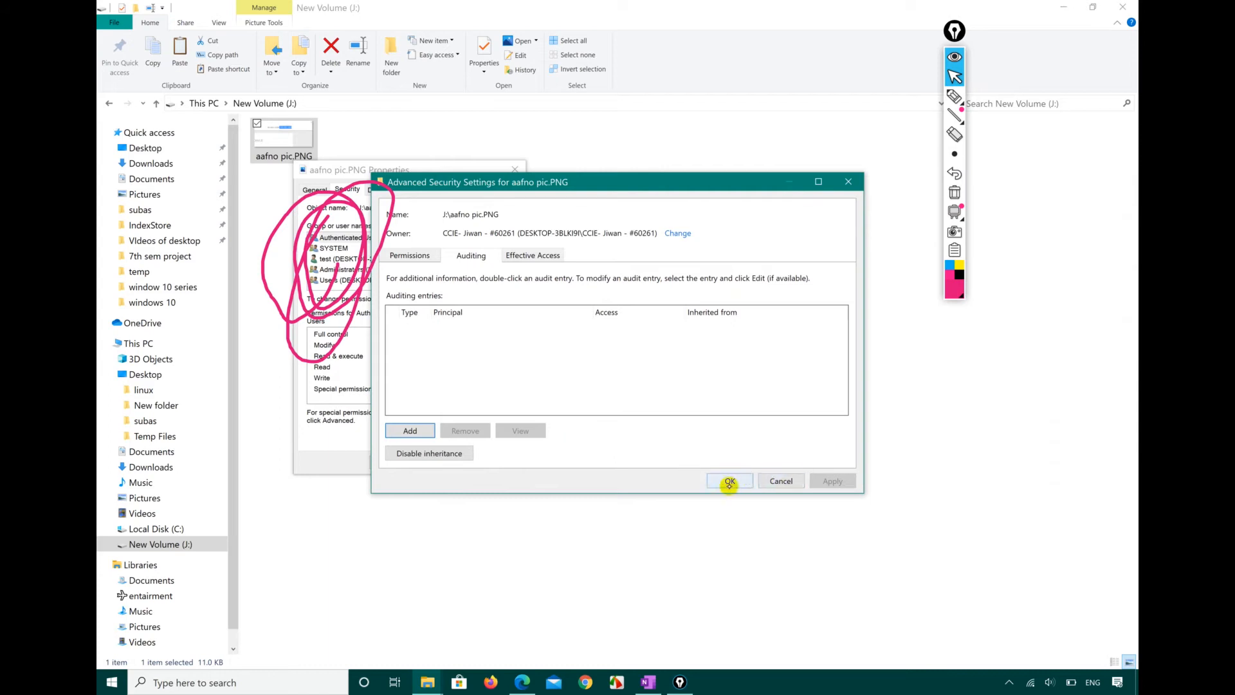
{"action": "left_click", "coordinate": [727, 480]}
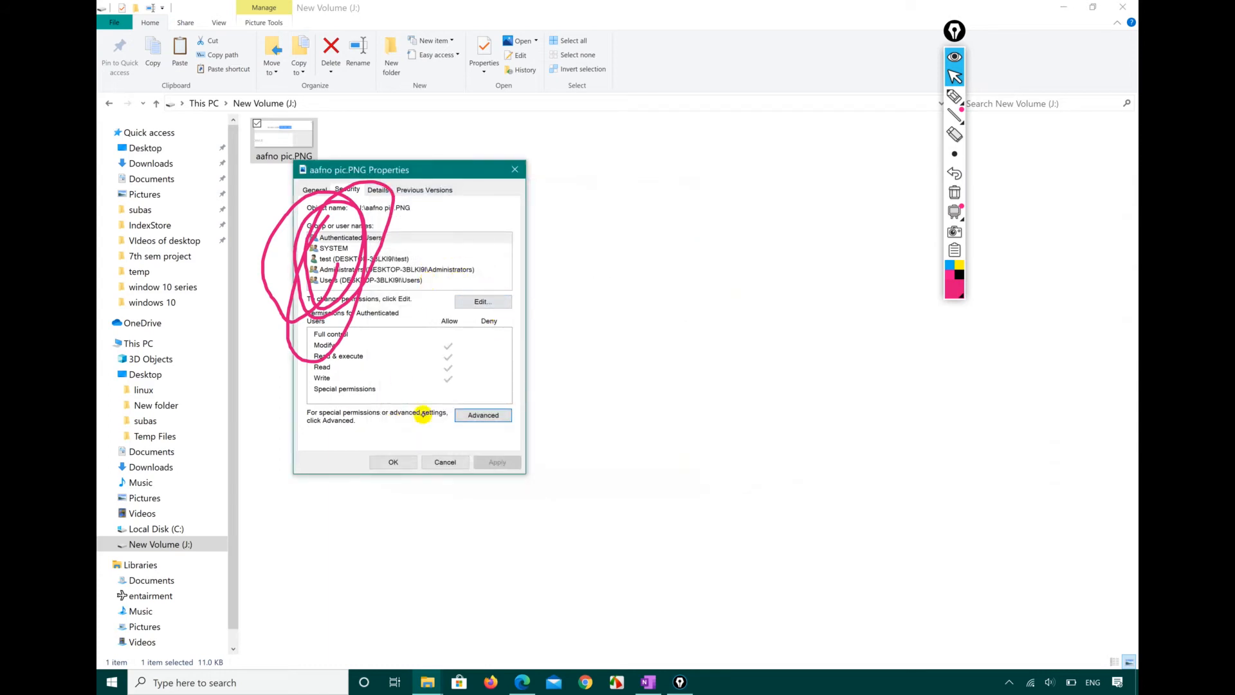
{"action": "left_click", "coordinate": [386, 463]}
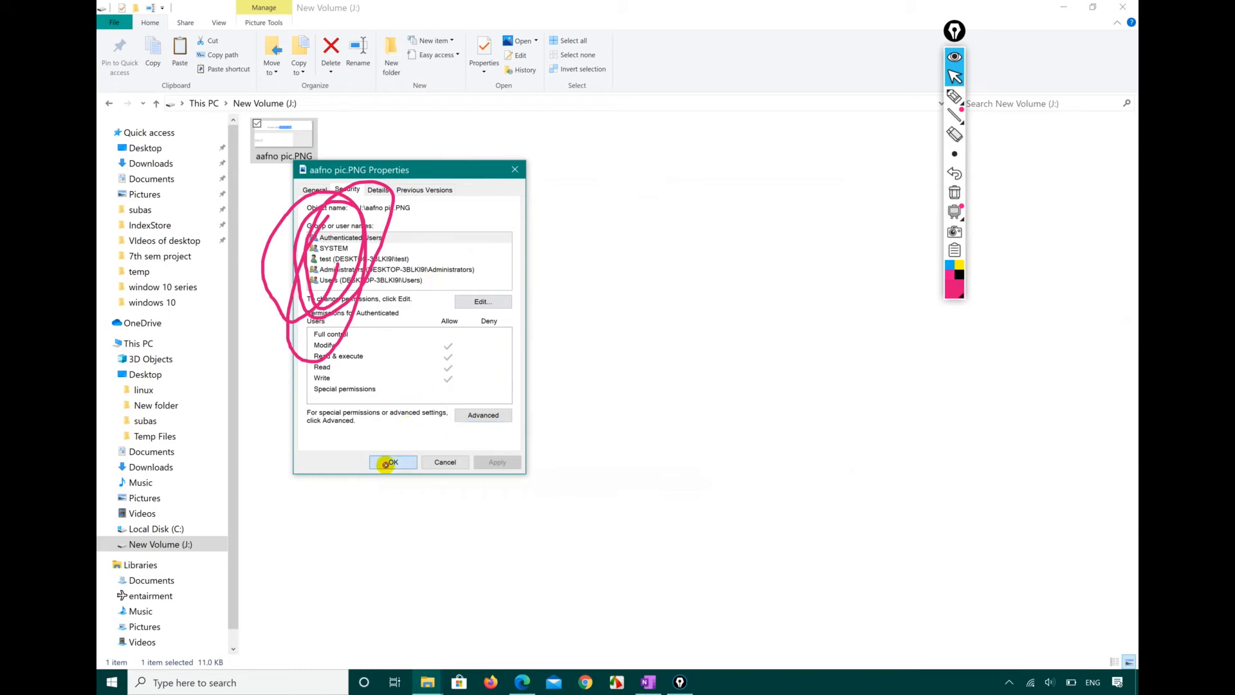
- Open the security properties of aafno pic.PNG and clear the pink pen drawing from the screen
{"action": "right_click", "coordinate": [296, 141]}
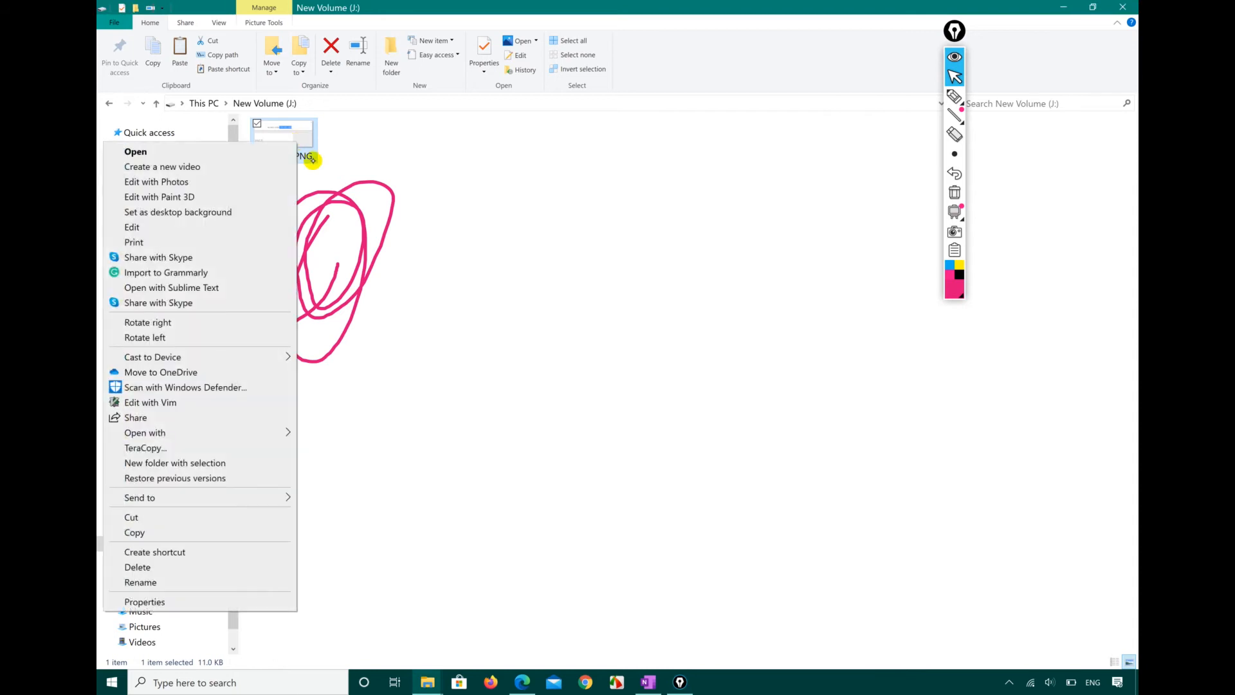
{"action": "left_click", "coordinate": [186, 601]}
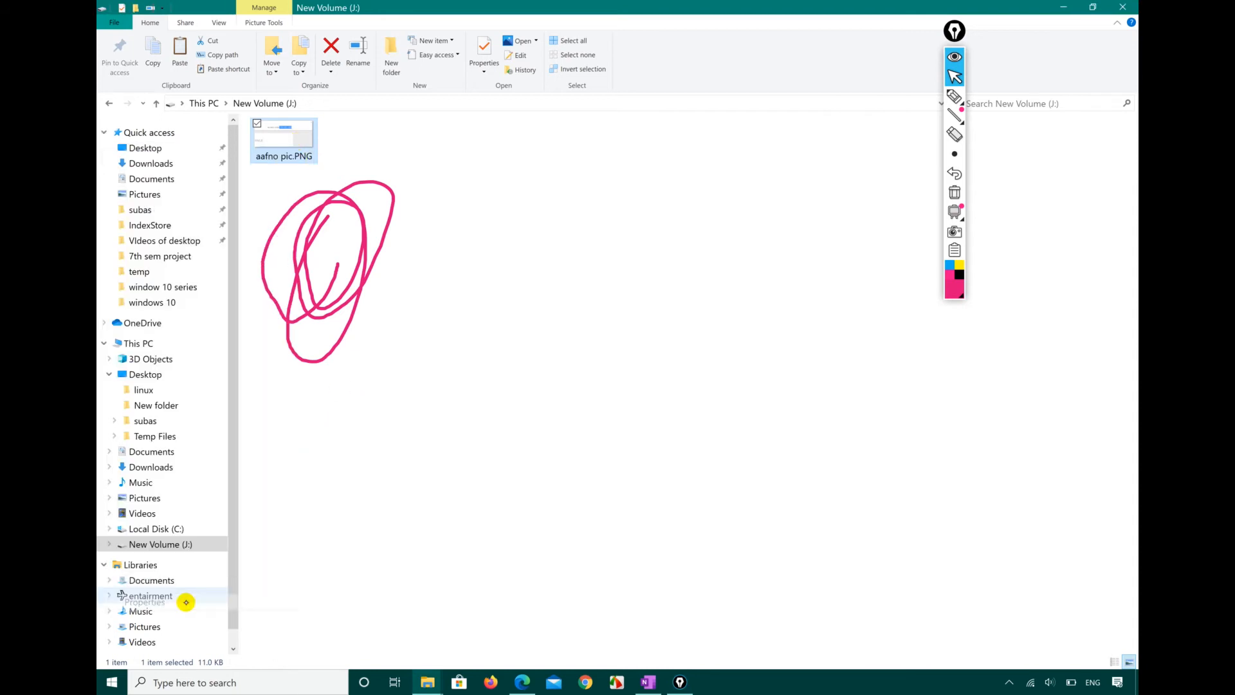
{"action": "left_click", "coordinate": [353, 170]}
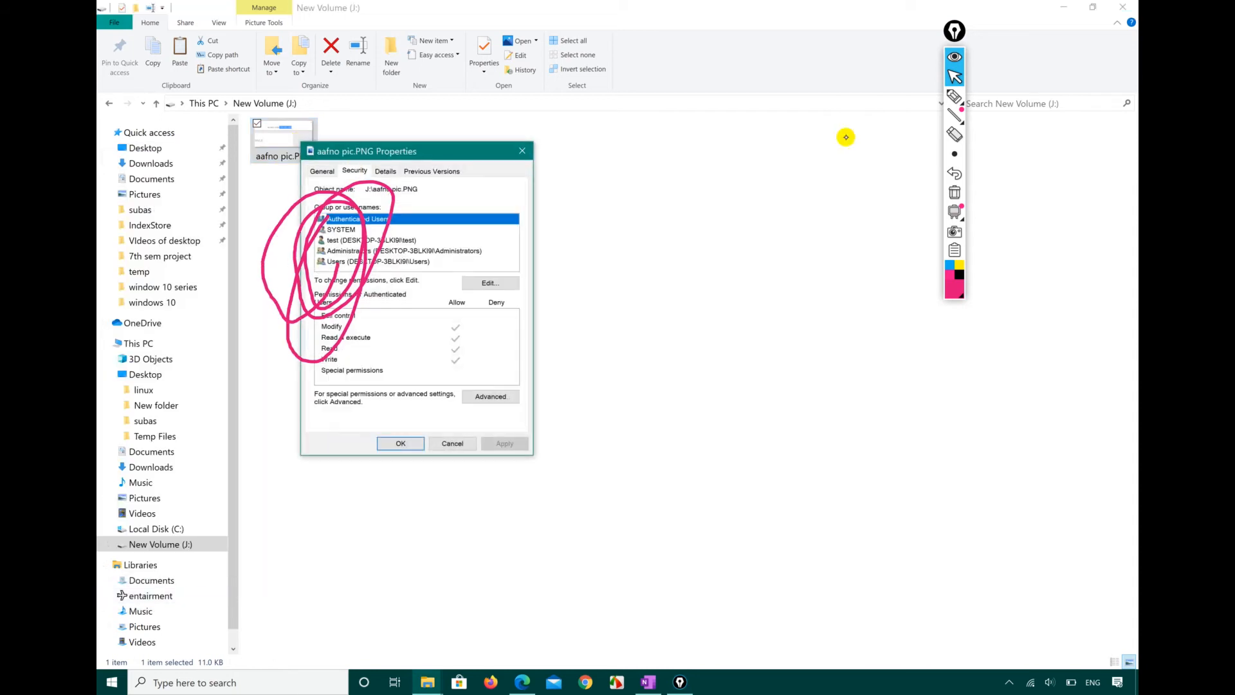
{"action": "left_click", "coordinate": [954, 192]}
{"action": "left_click", "coordinate": [955, 76]}
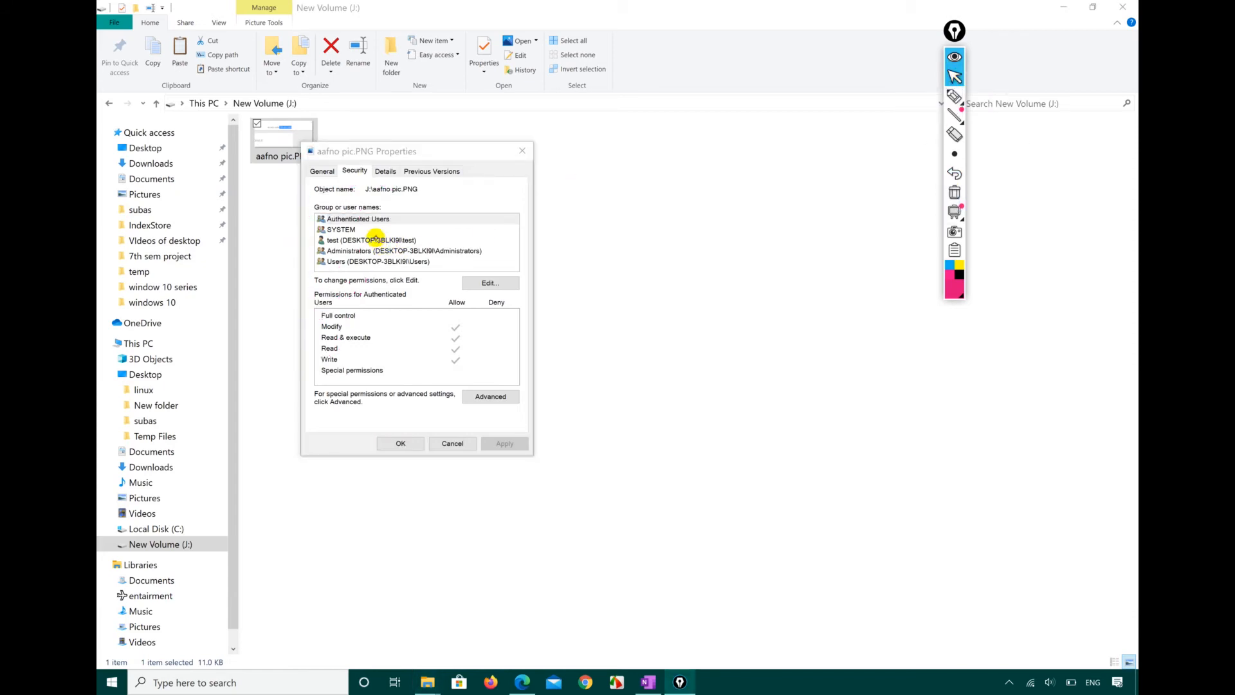
- Examine the test account's permissions on aafno pic.PNG, with the properties window moved off the file, and check the file's available actions
{"action": "left_click", "coordinate": [375, 239]}
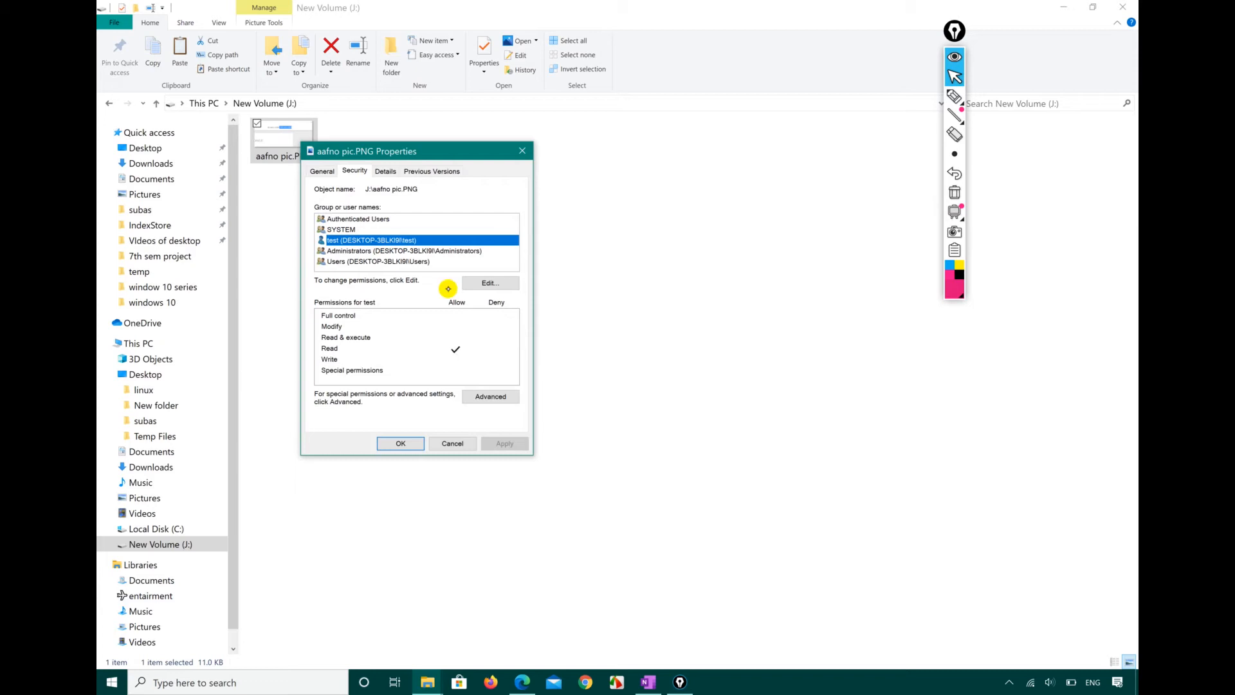
{"action": "left_click_drag", "start_coordinate": [377, 142], "coordinate": [528, 143]}
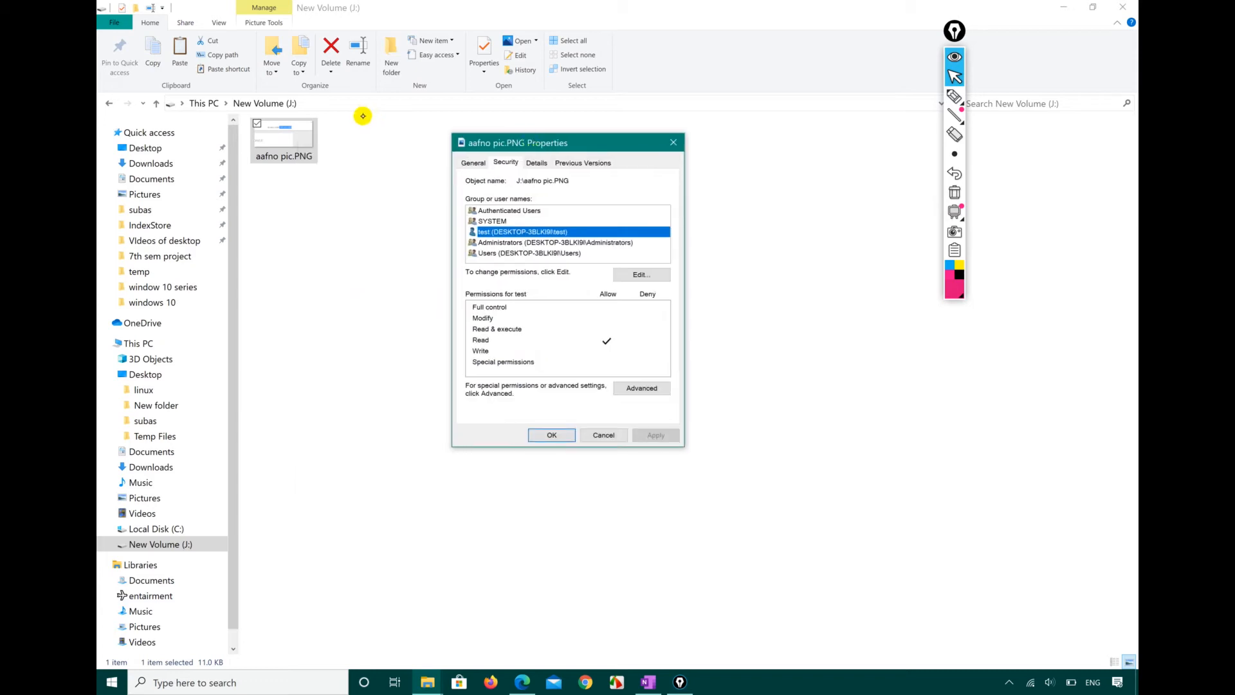
{"action": "left_click", "coordinate": [309, 147]}
{"action": "right_click", "coordinate": [309, 147]}
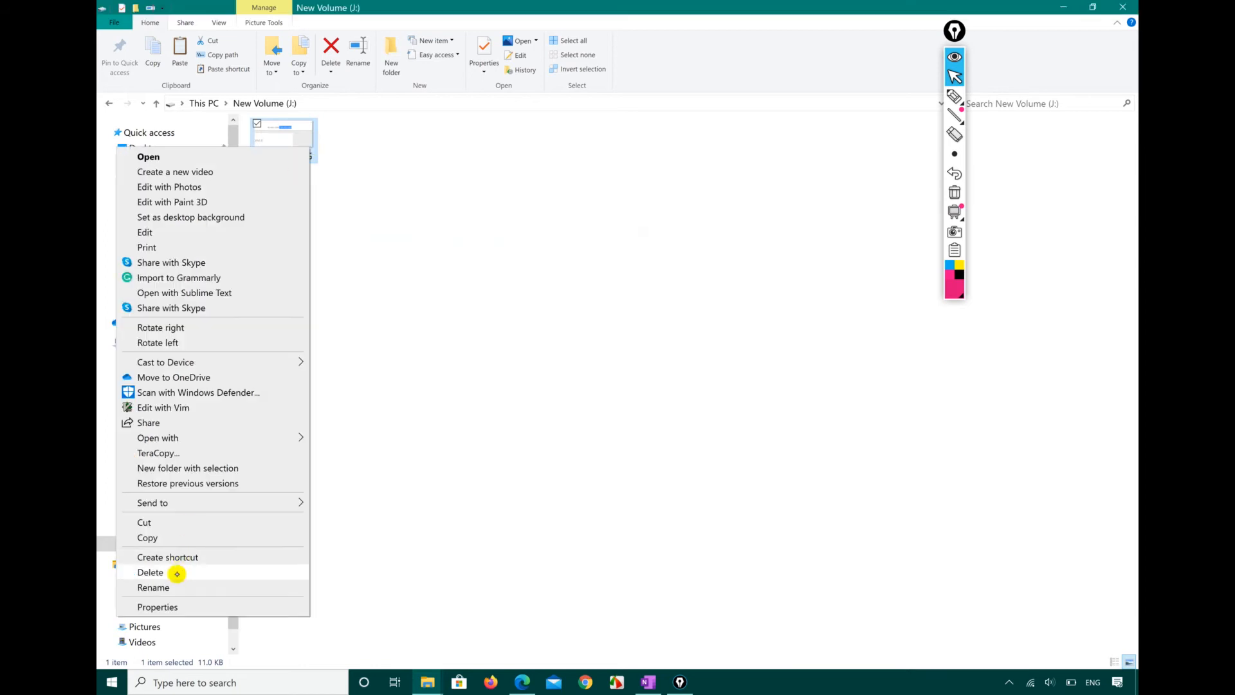
{"action": "left_click", "coordinate": [466, 373]}
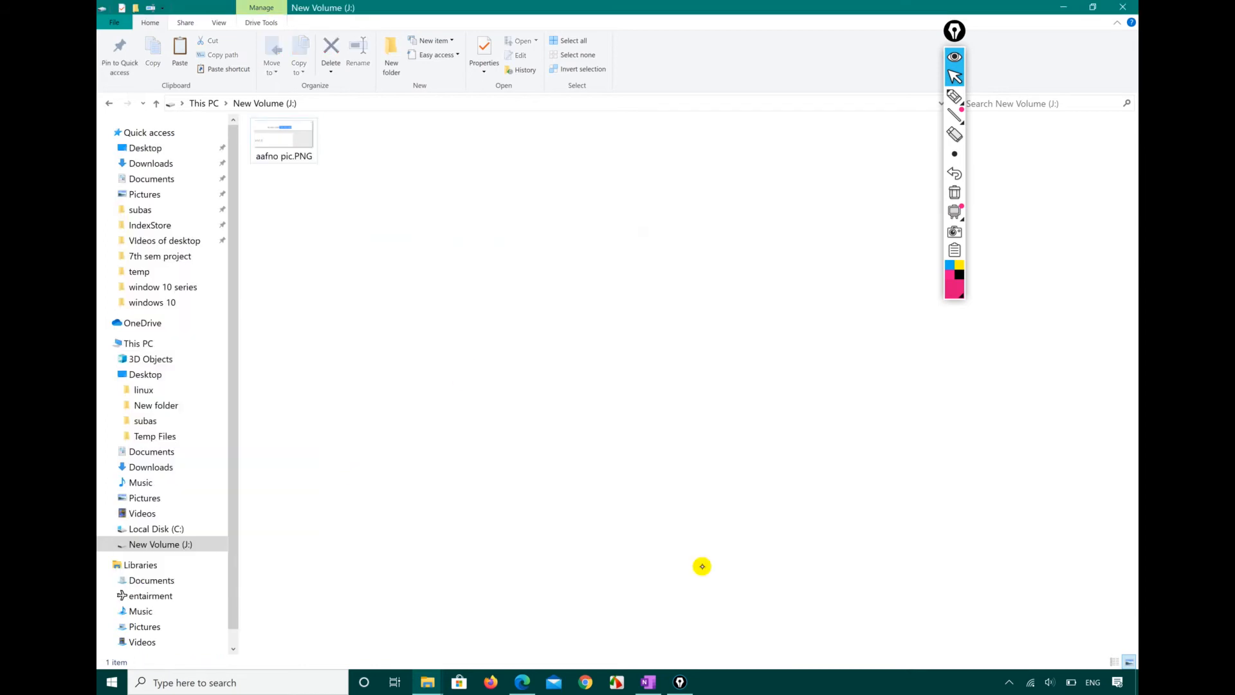
{"action": "key", "text": "super"}
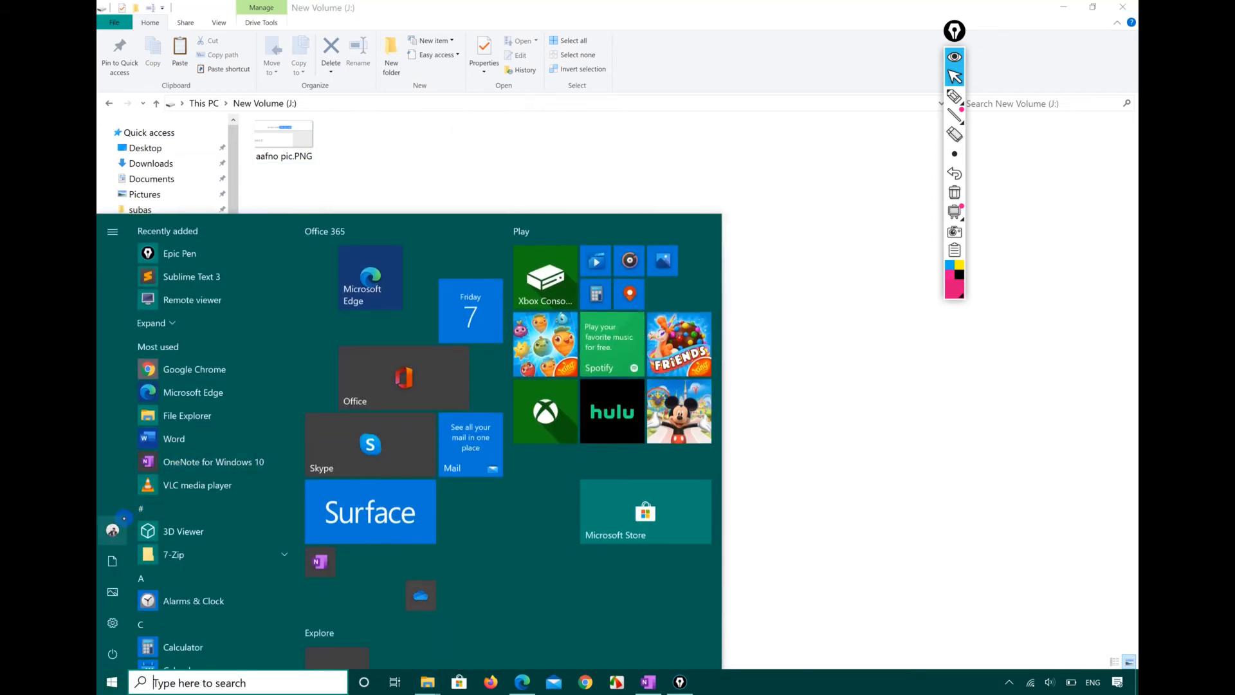
{"action": "mouse_move", "coordinate": [104, 260]}
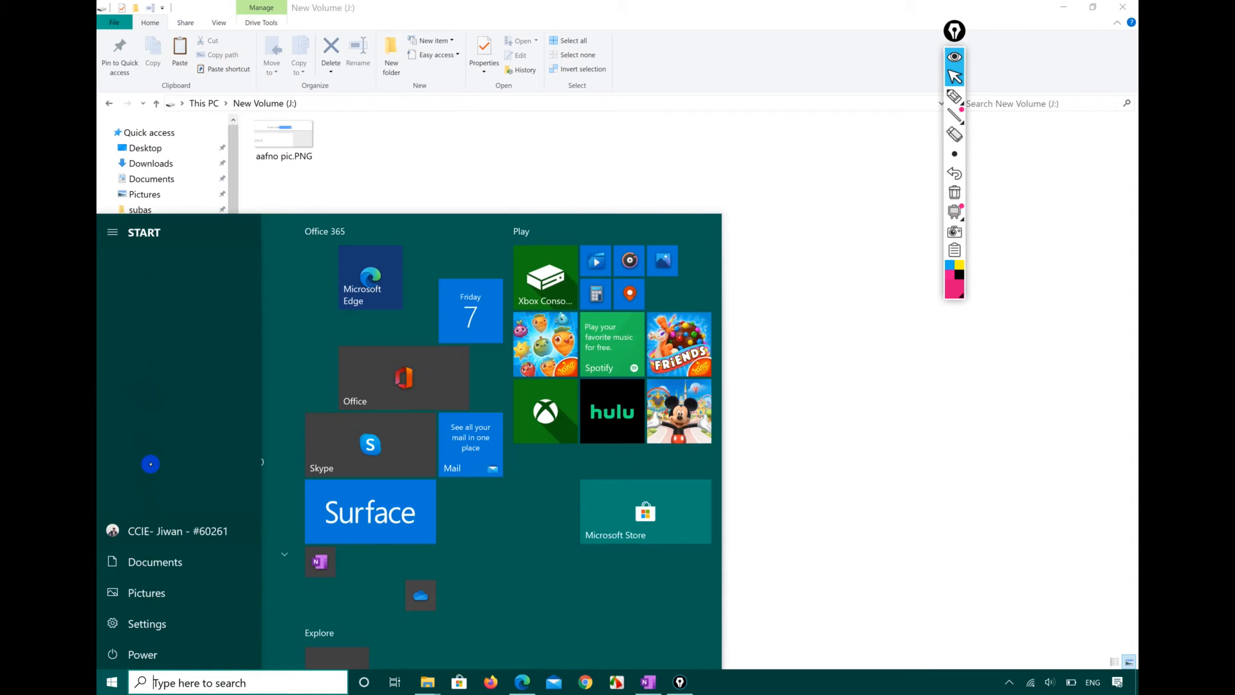
{"action": "left_click", "coordinate": [650, 170]}
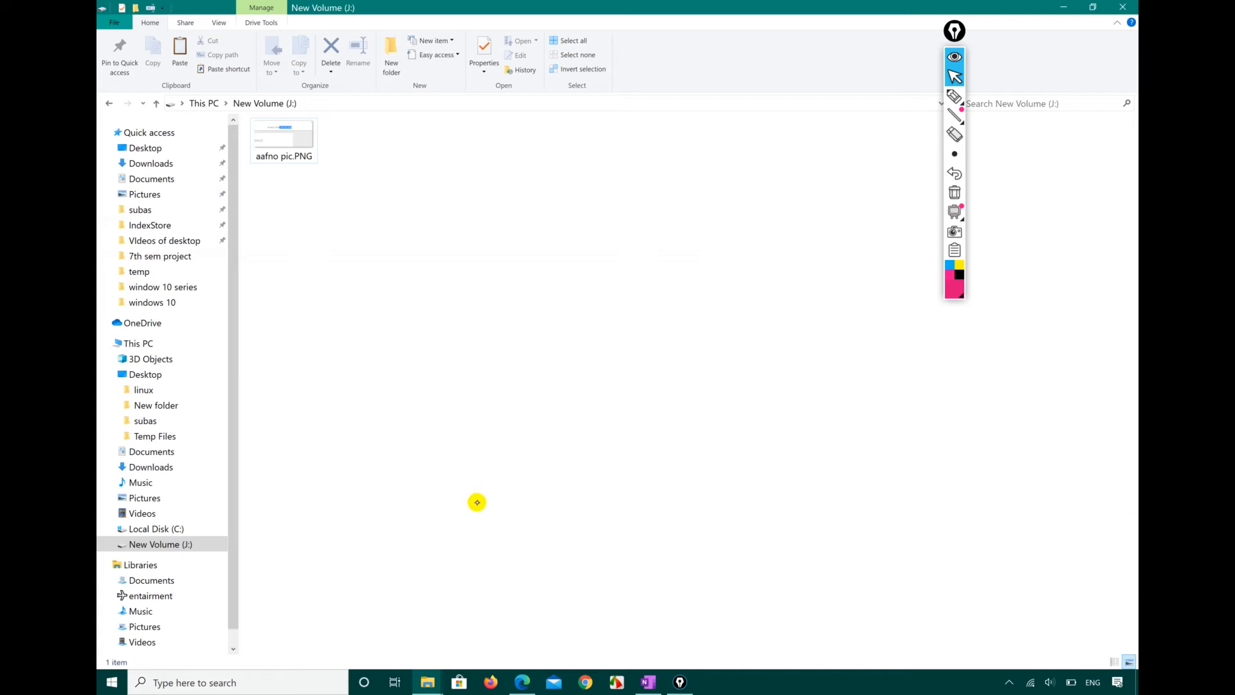
- Switch to the Windows 10 syllabus PDF in Edge, underline Mapping a Drive with the blue pen, and minimize the document
{"action": "left_click", "coordinate": [523, 681]}
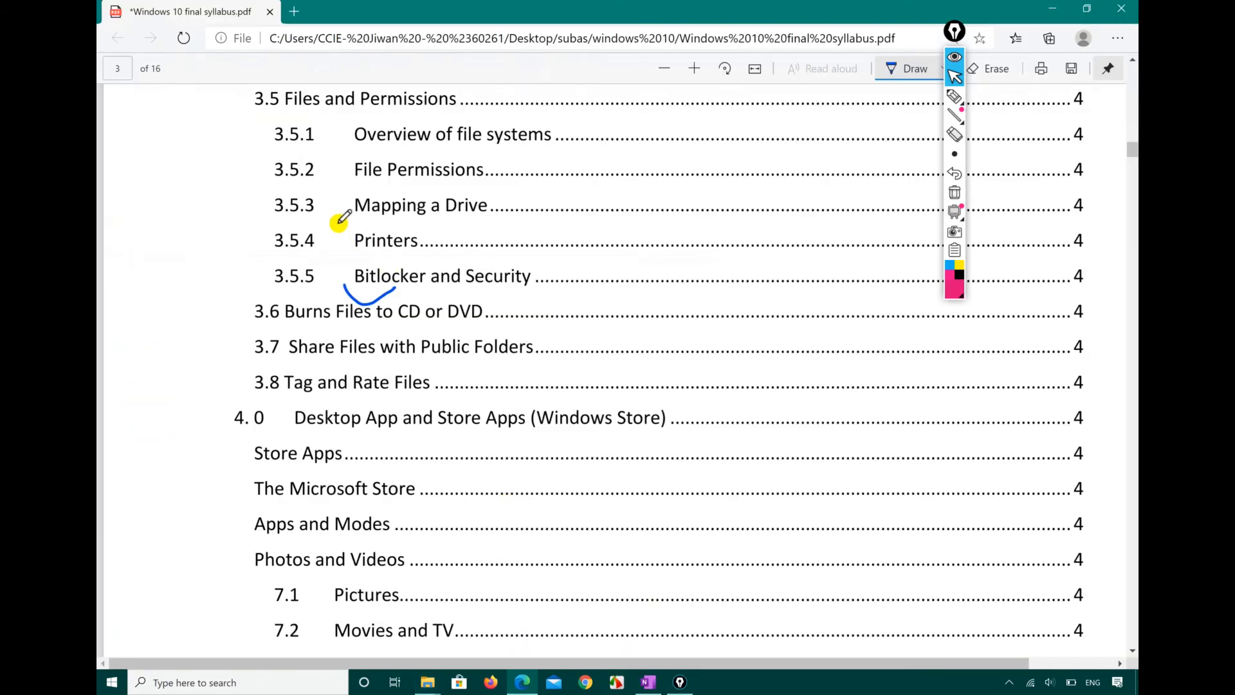
{"action": "left_click_drag", "start_coordinate": [339, 217], "coordinate": [427, 208]}
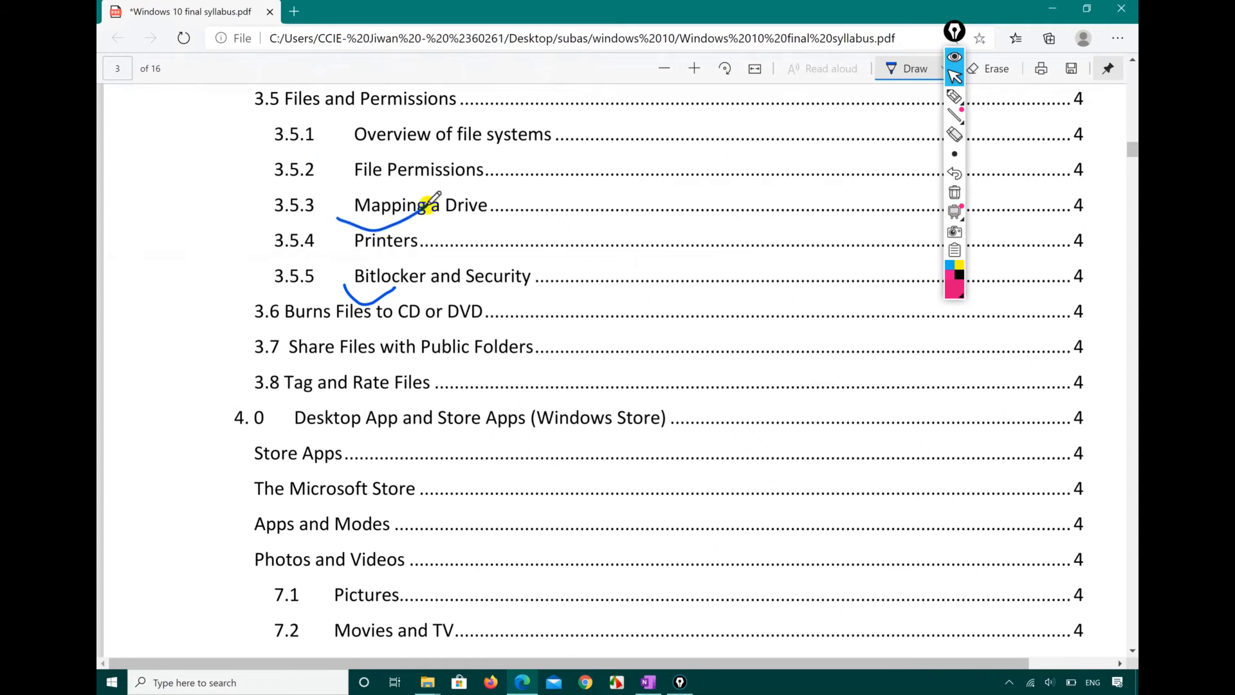
{"action": "left_click", "coordinate": [1053, 8]}
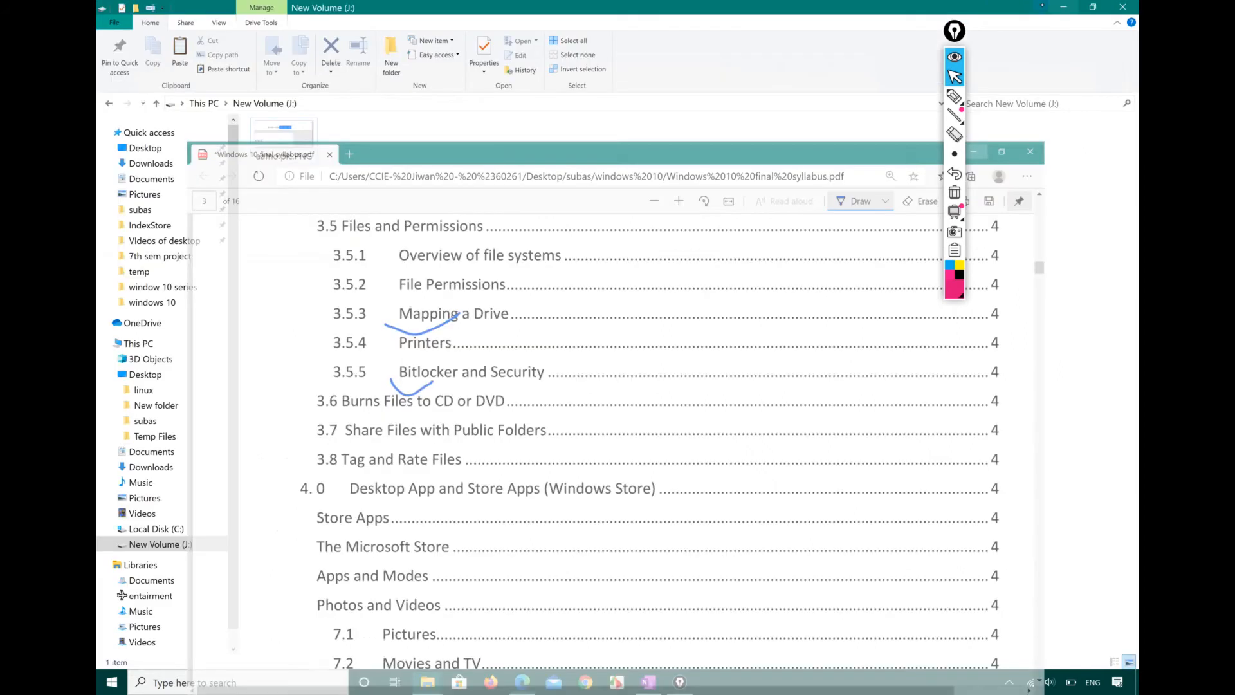
- Close the properties of aafno pic.PNG, and open This PC to look over the actions available for New Volume (J:)
{"action": "left_click", "coordinate": [1064, 7]}
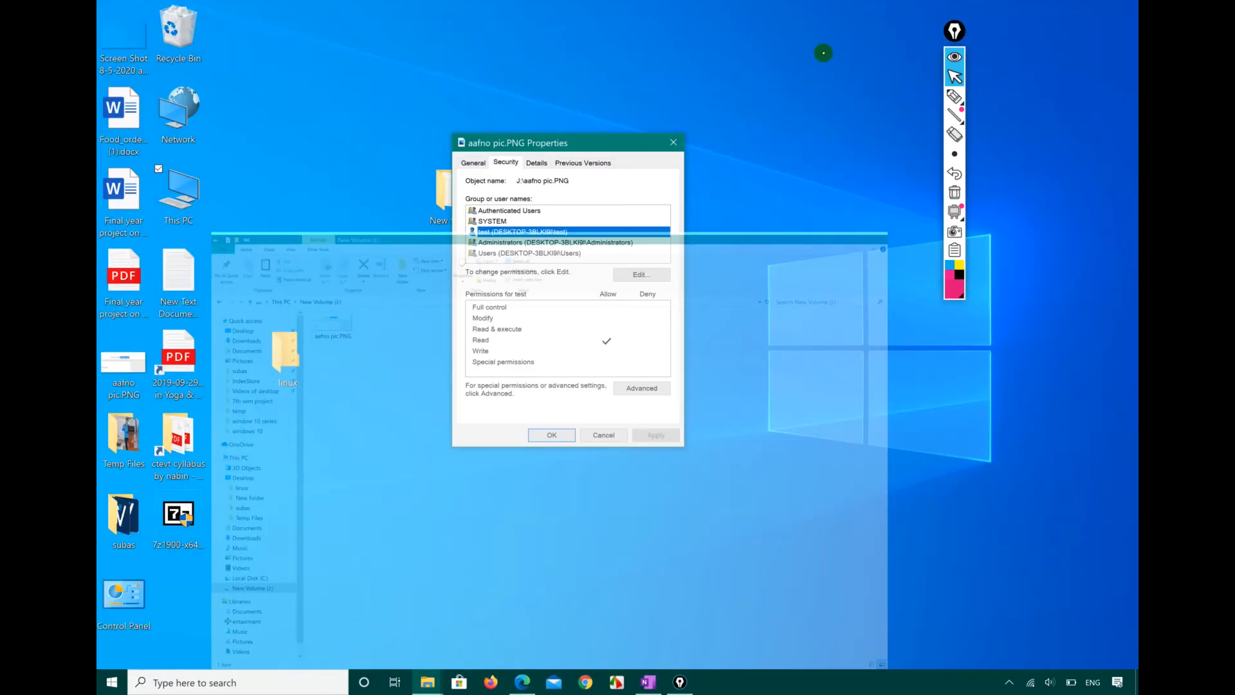
{"action": "left_click", "coordinate": [673, 142]}
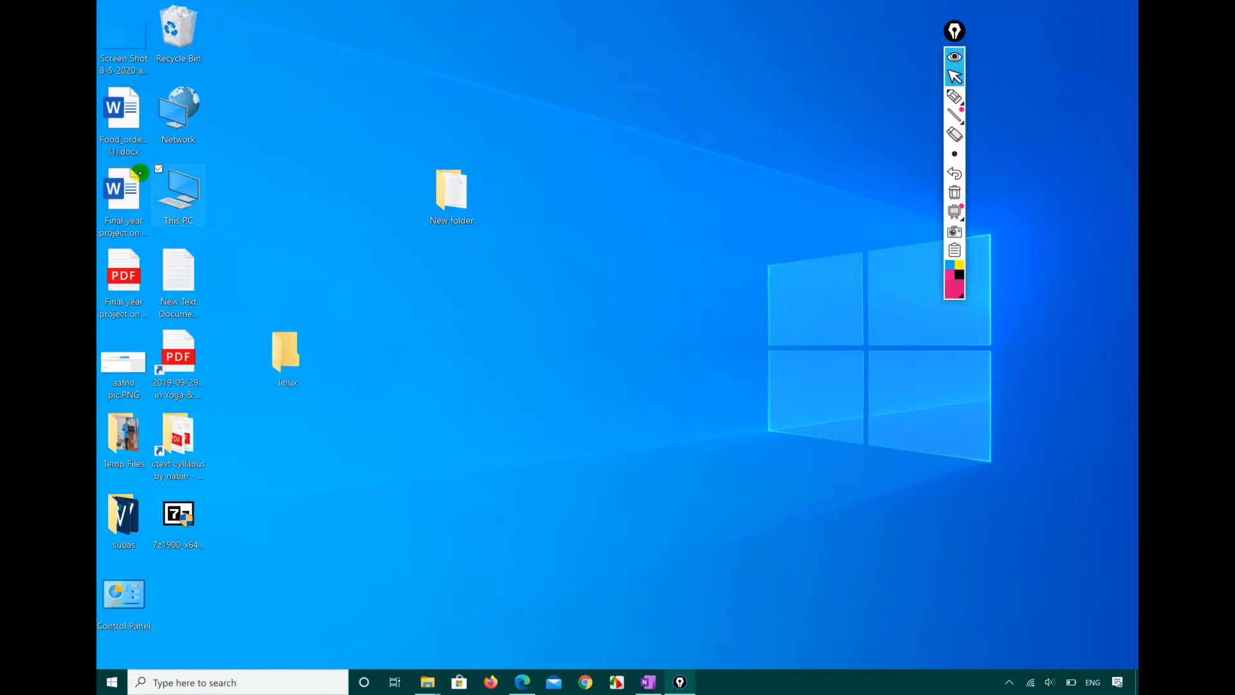
{"action": "double_click", "coordinate": [172, 188]}
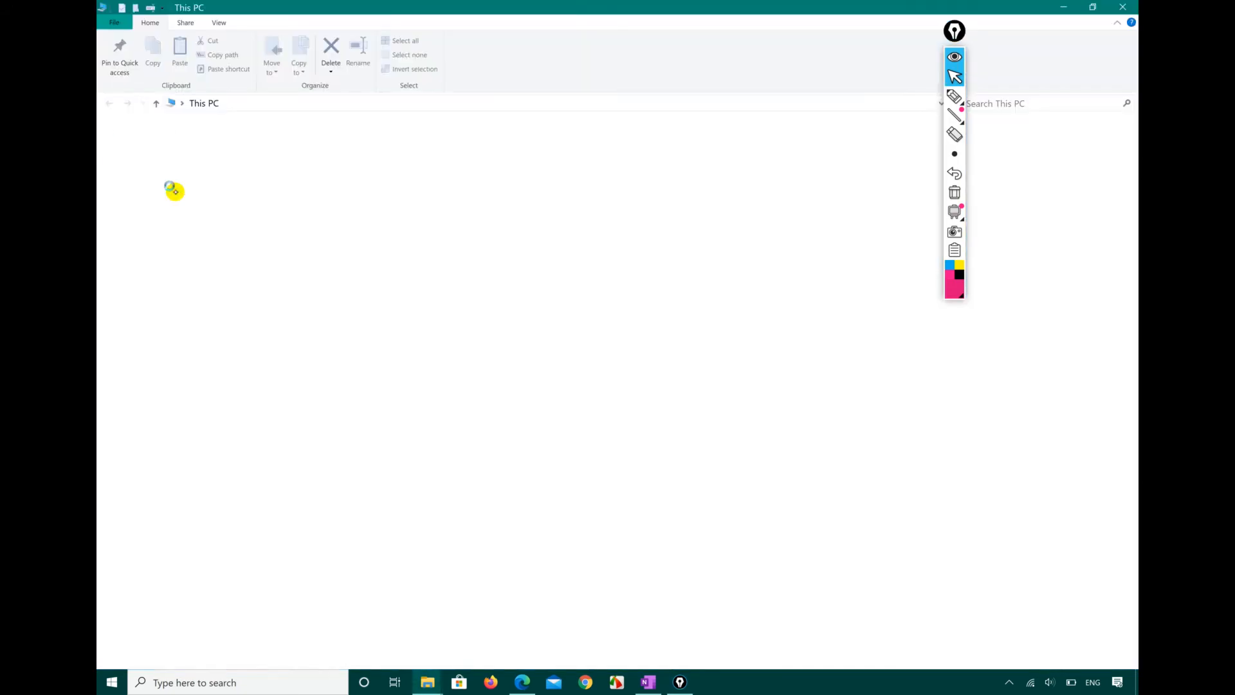
{"action": "left_click", "coordinate": [516, 249]}
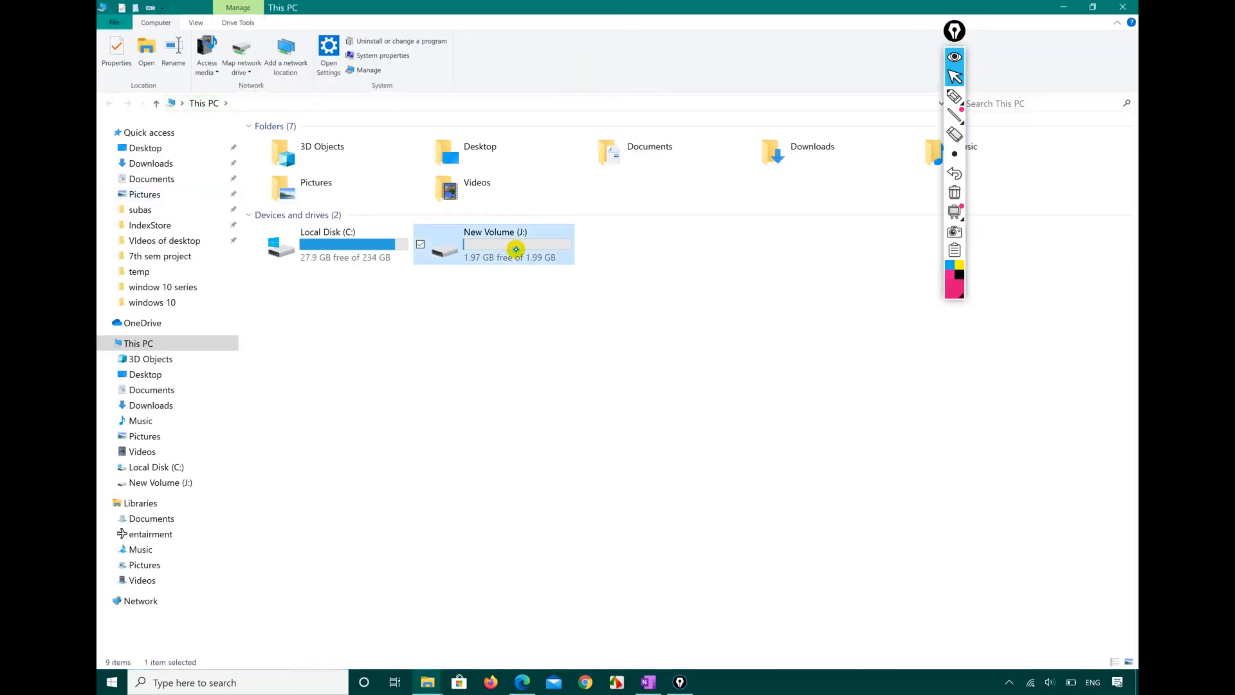
{"action": "right_click", "coordinate": [516, 249]}
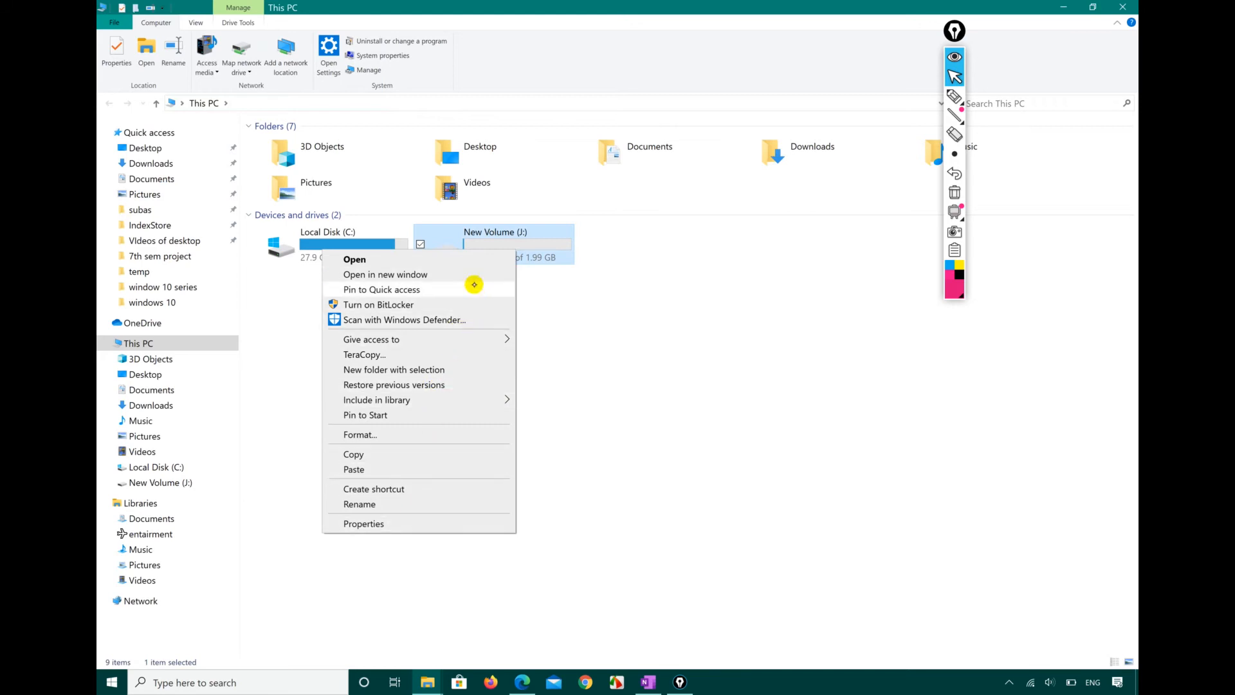
{"action": "left_click", "coordinate": [676, 414]}
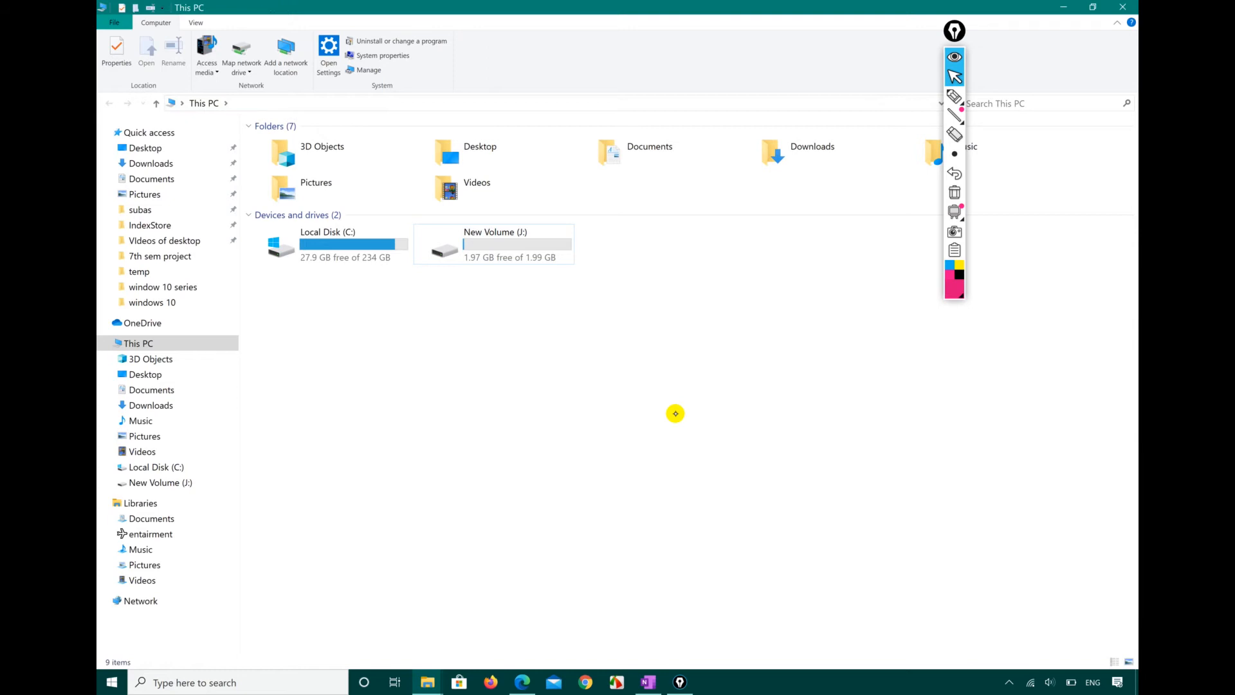
- Open Disk Management, select the New Volume (J:) partition on Disk 0, and maximize the window
{"action": "key", "text": "super+x"}
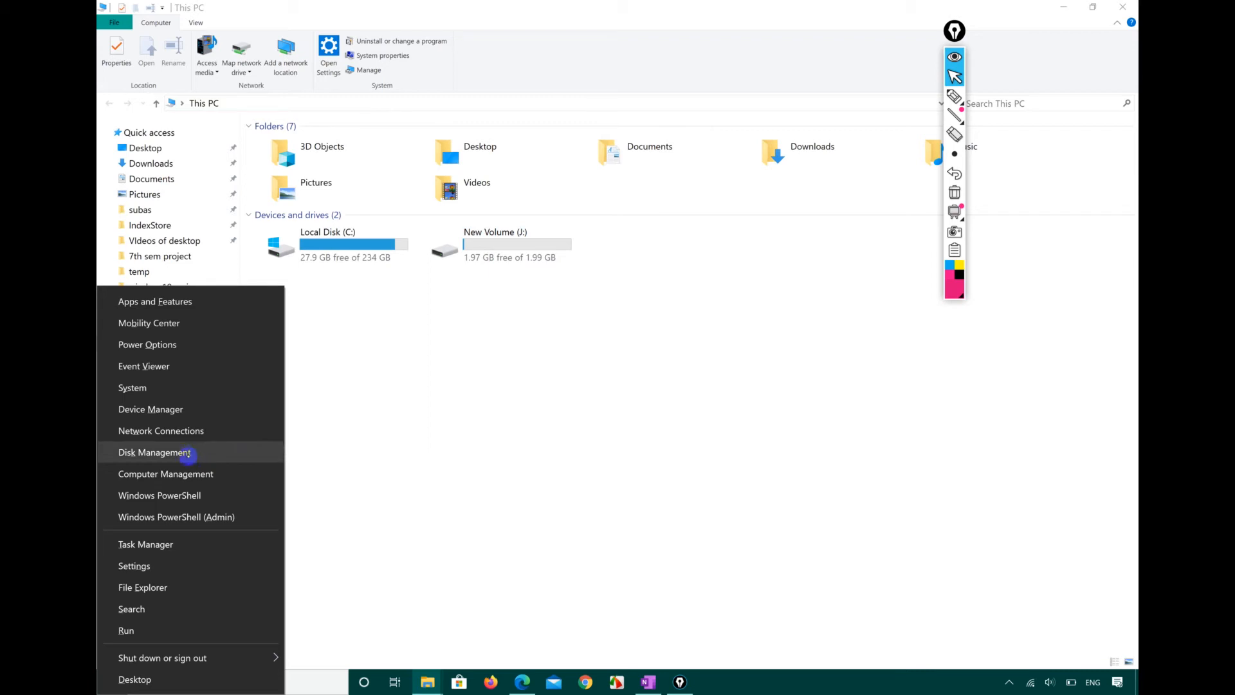
{"action": "left_click", "coordinate": [185, 453]}
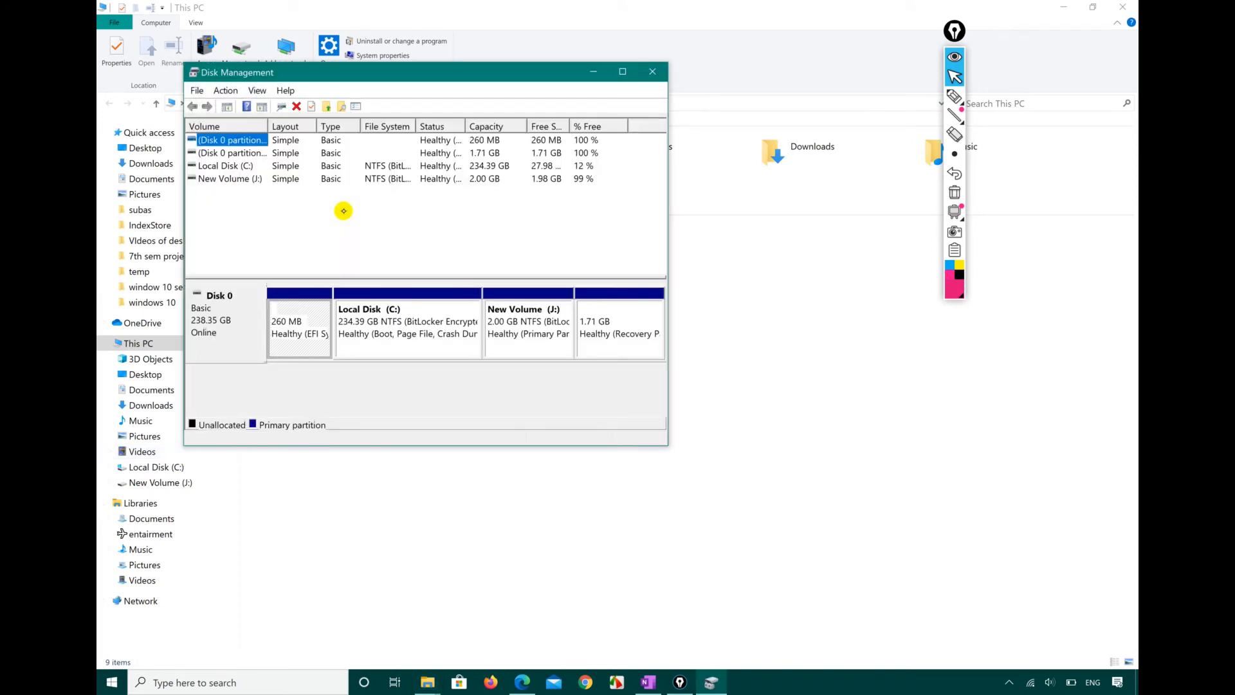
{"action": "left_click", "coordinate": [549, 322]}
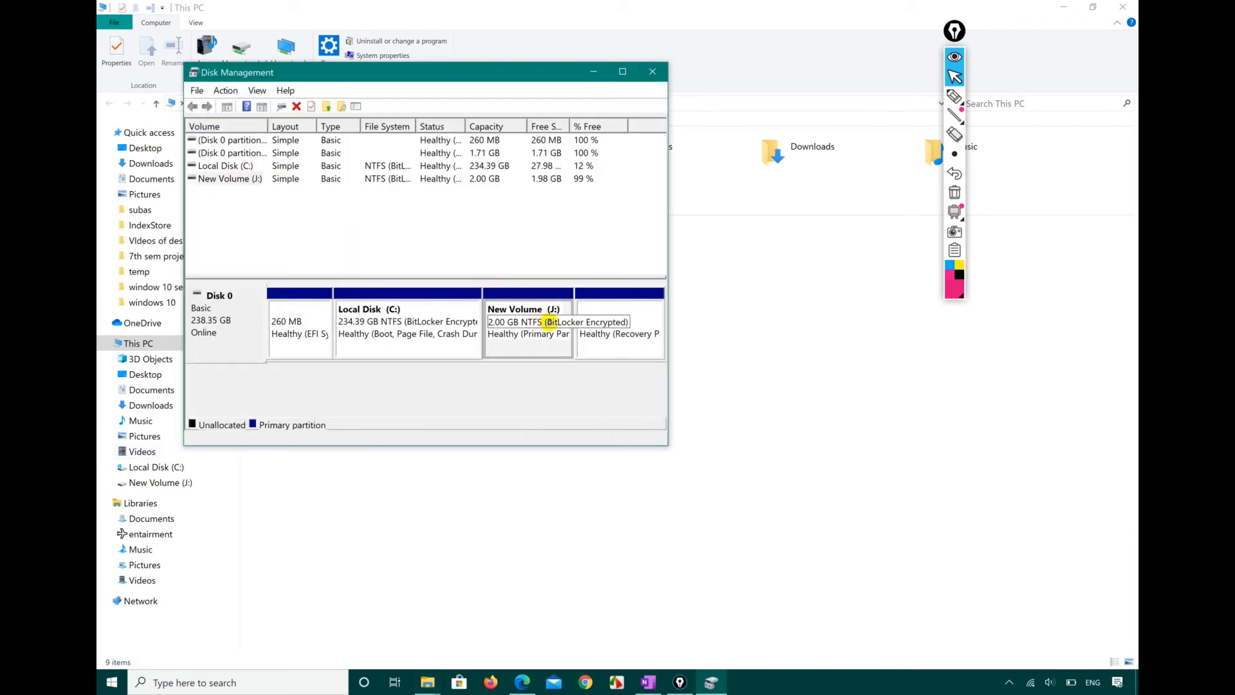
{"action": "right_click", "coordinate": [548, 322]}
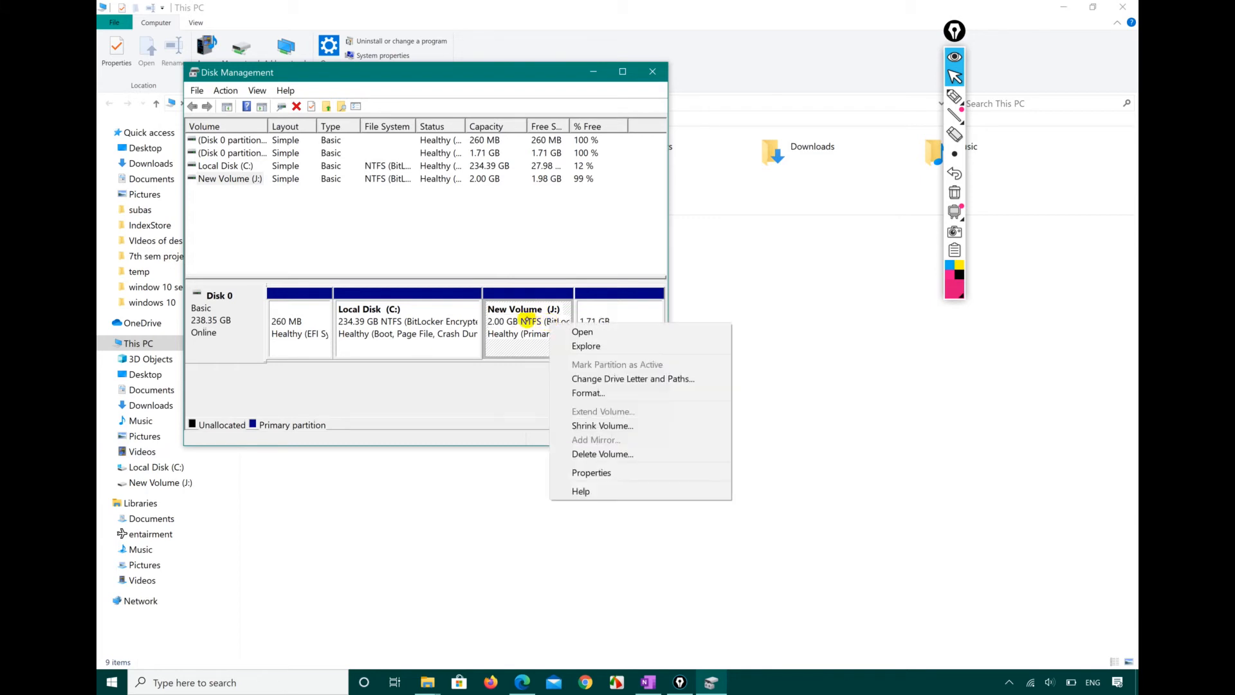
{"action": "left_click", "coordinate": [526, 320]}
{"action": "left_click", "coordinate": [622, 71]}
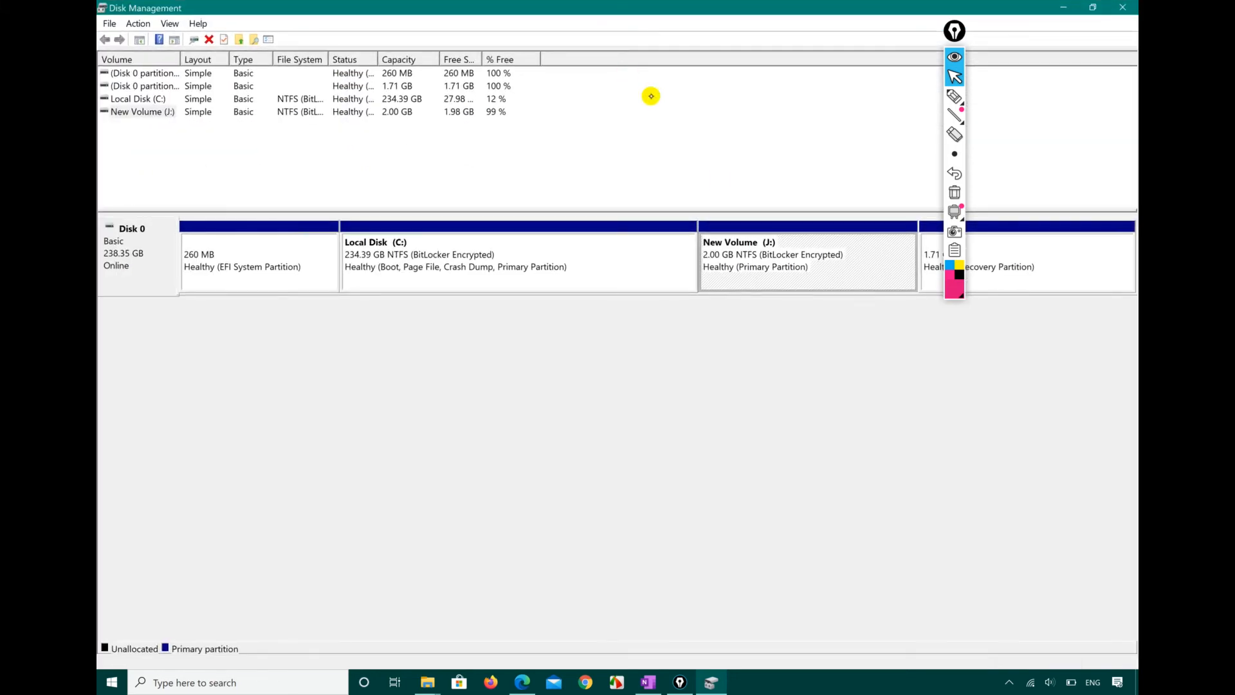
- Open the drive letter and path settings for New Volume (J:)
{"action": "right_click", "coordinate": [761, 263]}
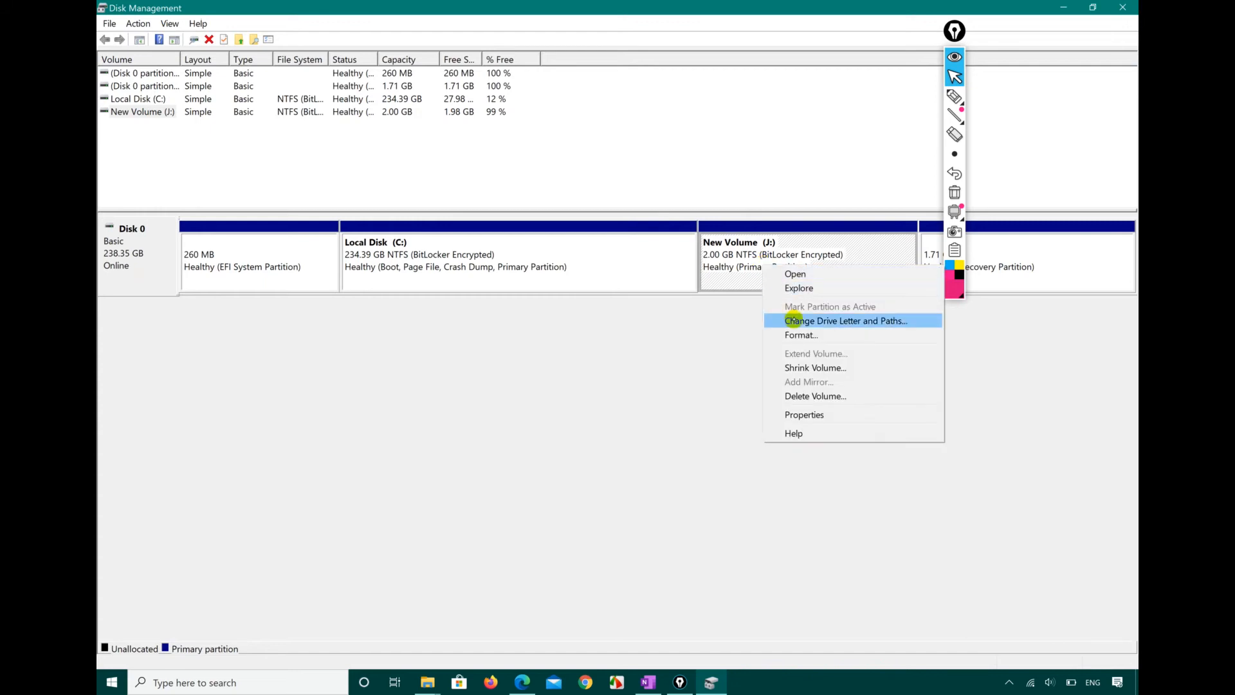
{"action": "left_click", "coordinate": [795, 321]}
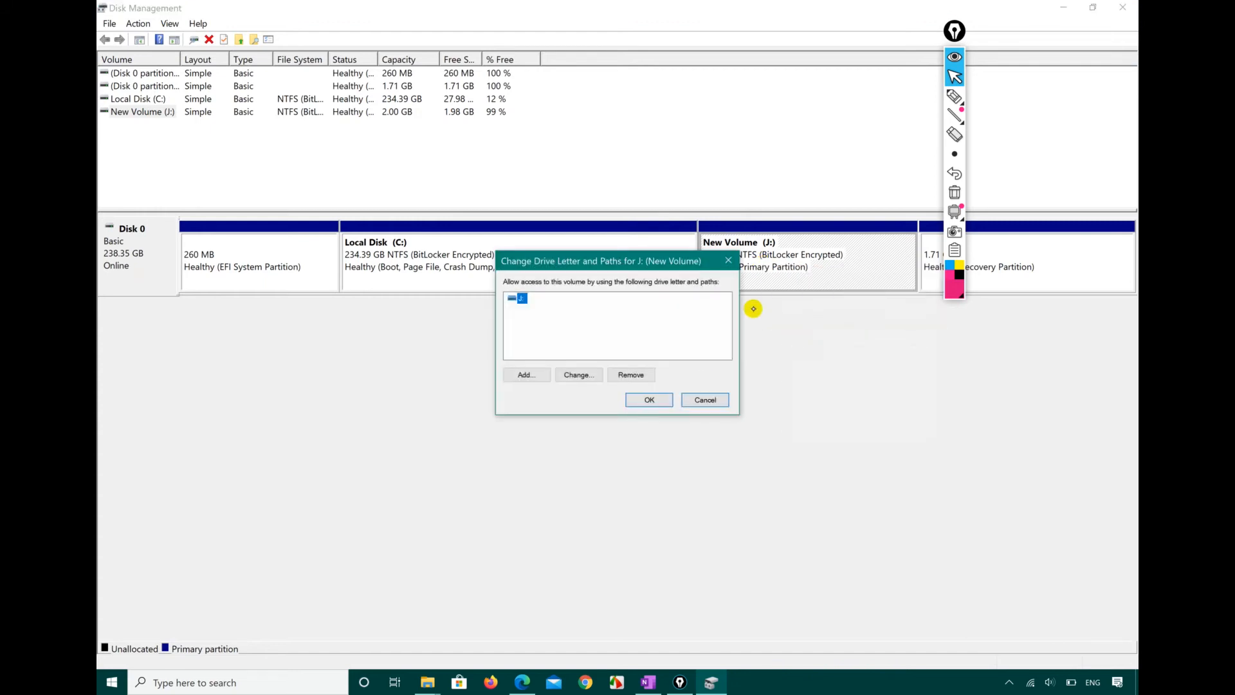
{"action": "left_click", "coordinate": [701, 400]}
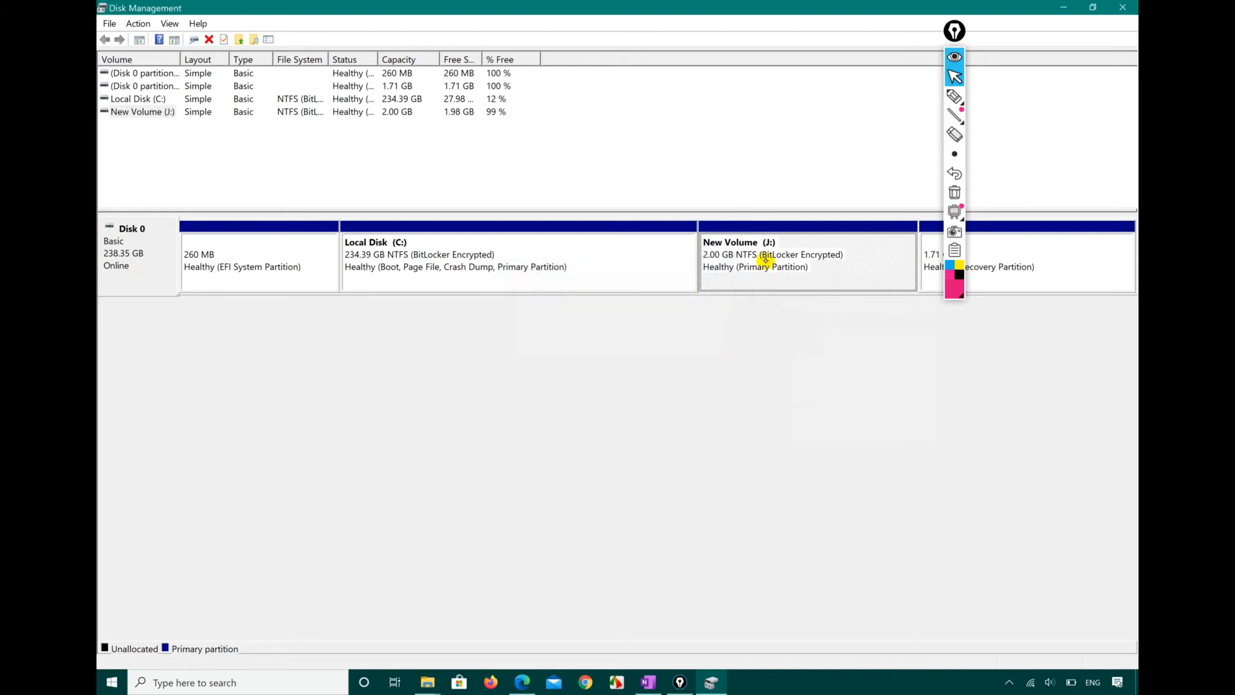
{"action": "right_click", "coordinate": [765, 259]}
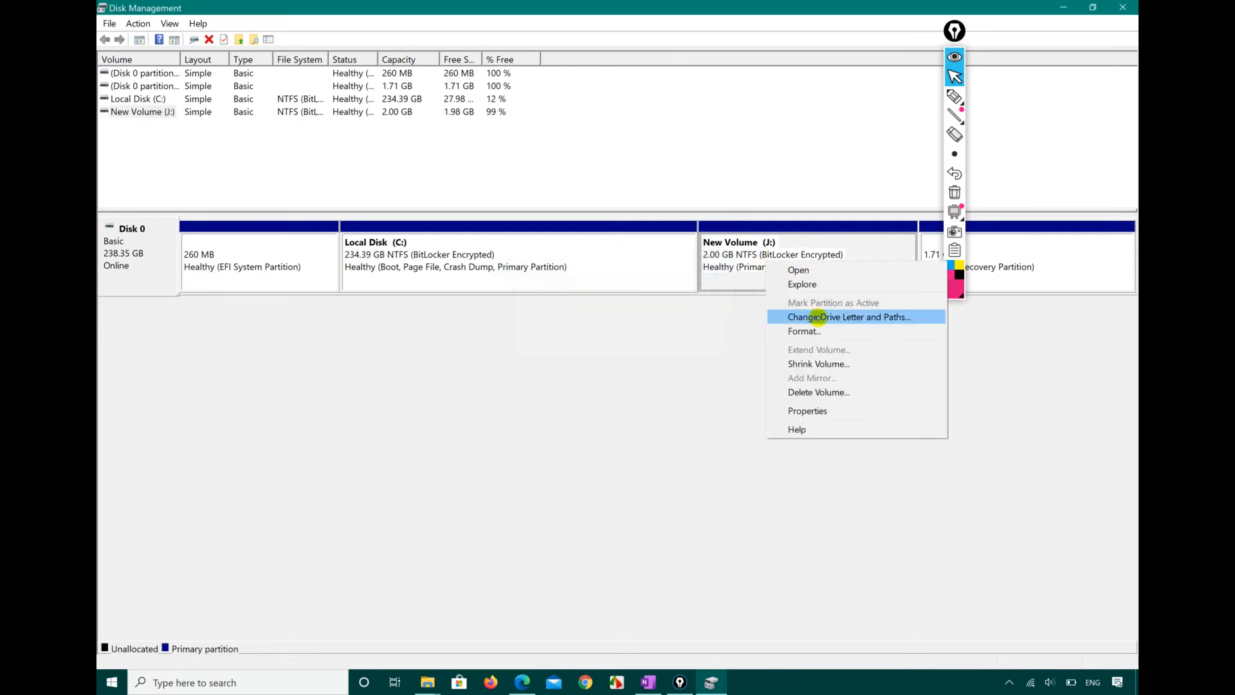
{"action": "left_click", "coordinate": [818, 318]}
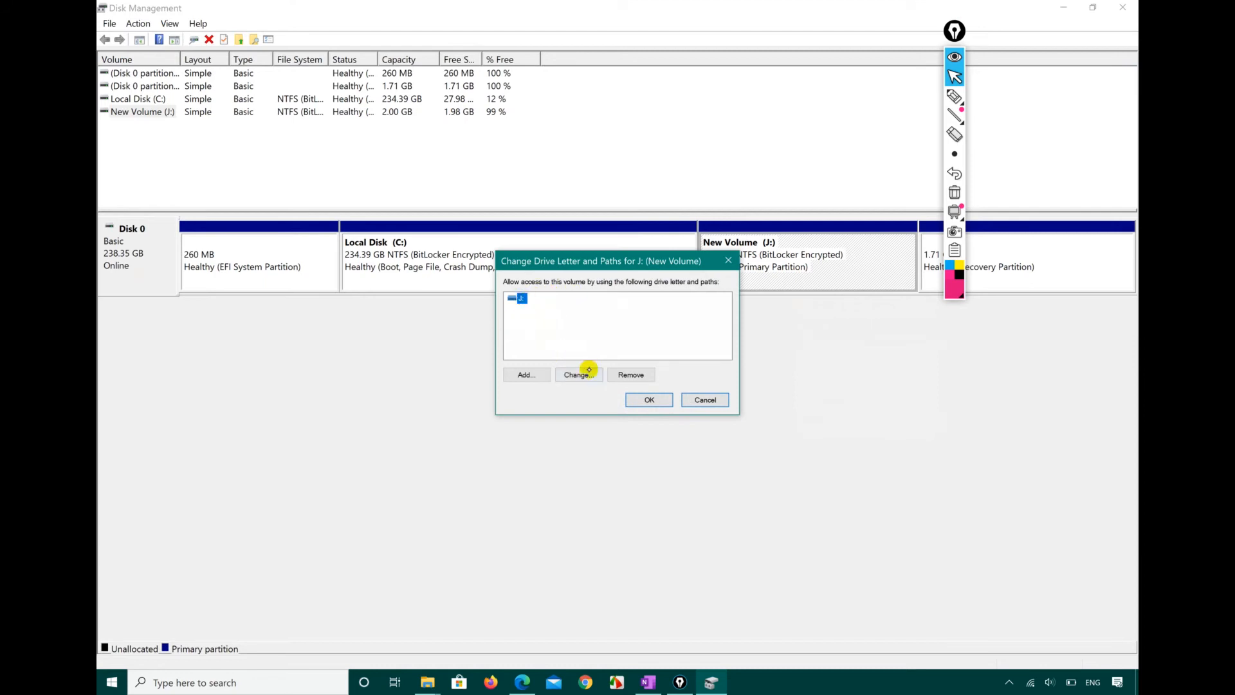
{"action": "left_click", "coordinate": [578, 373]}
{"action": "left_click", "coordinate": [724, 314]}
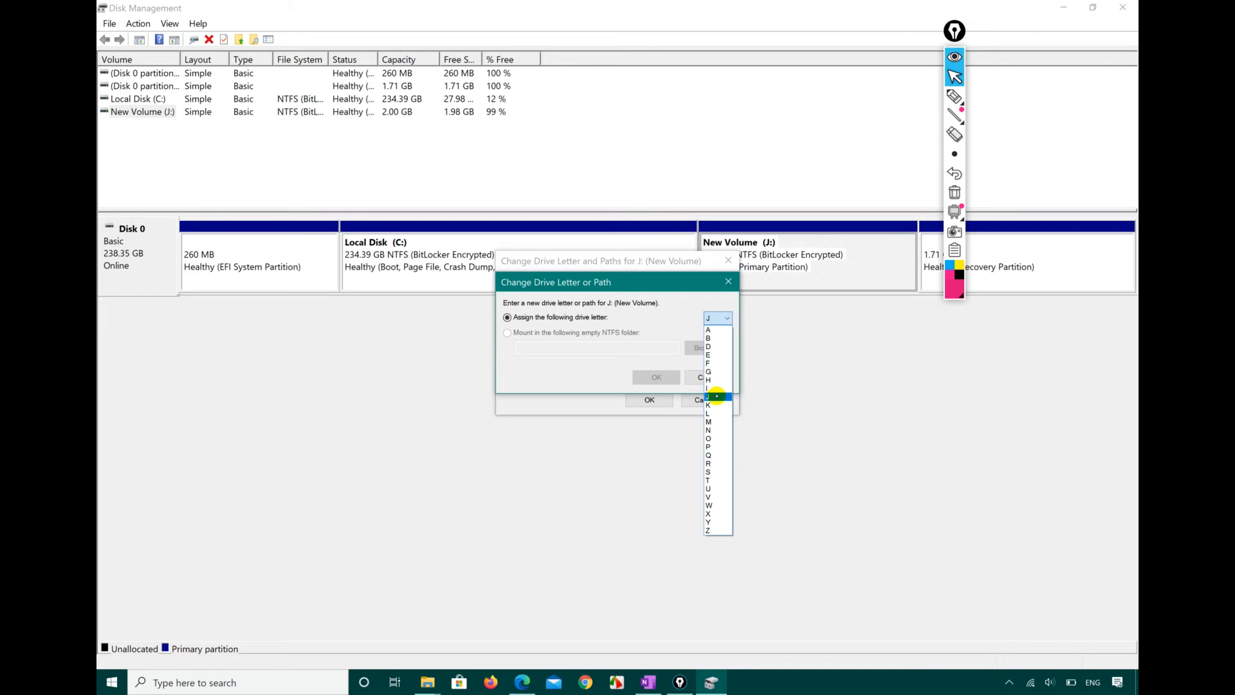
{"action": "left_click", "coordinate": [715, 388]}
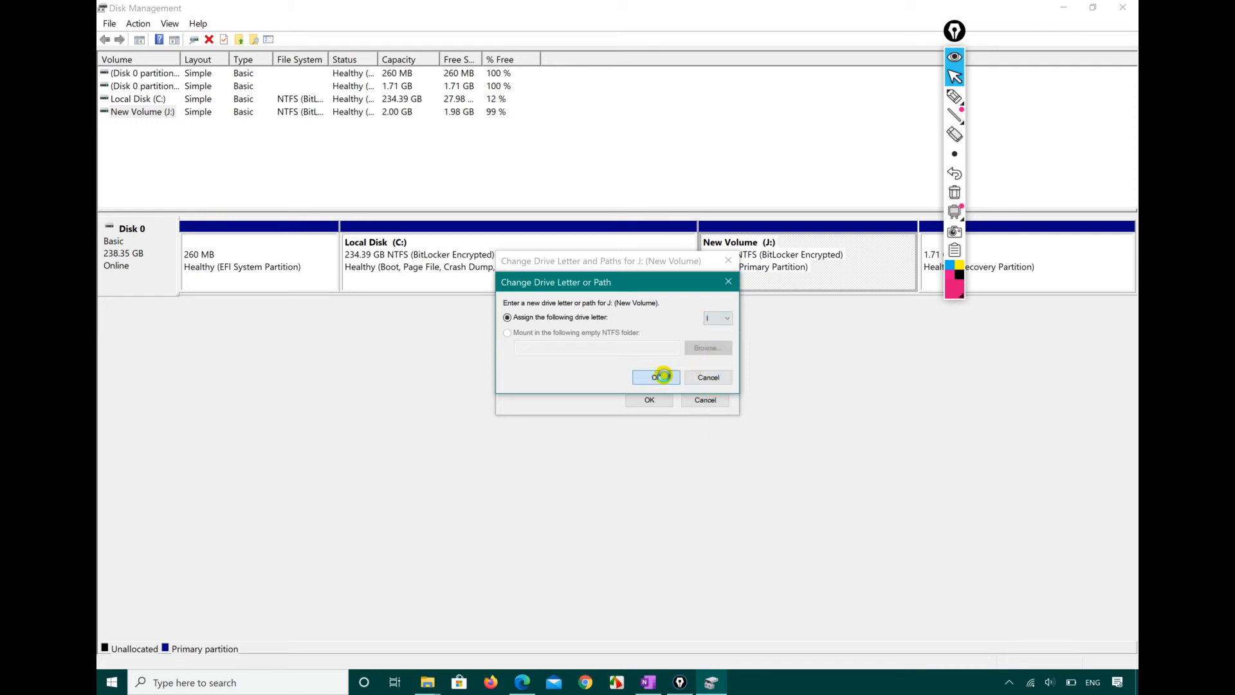
{"action": "left_click", "coordinate": [659, 376]}
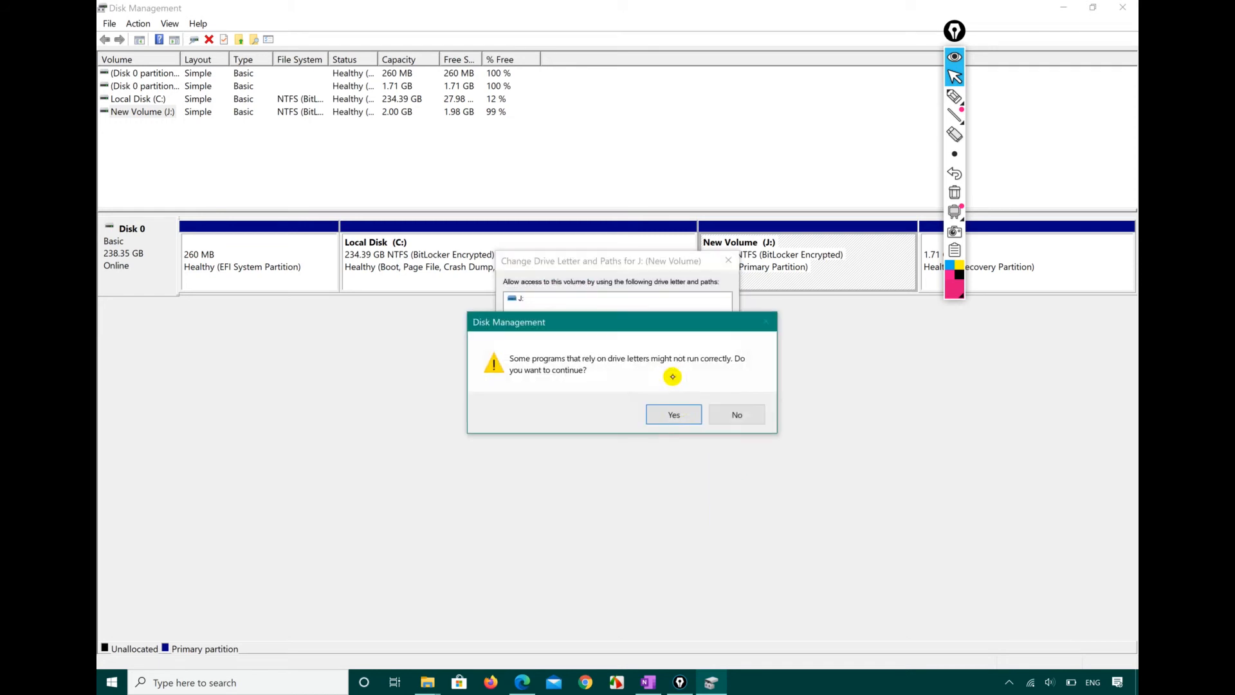
{"action": "left_click", "coordinate": [675, 416]}
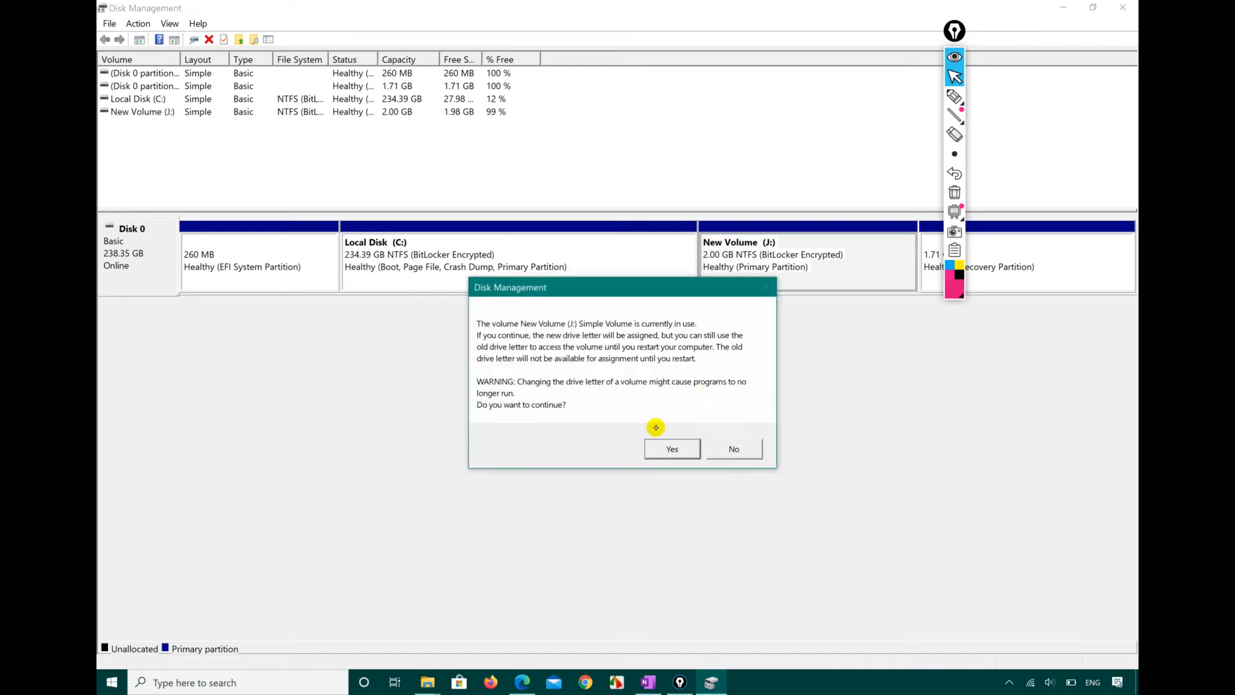
{"action": "left_click", "coordinate": [732, 449]}
- Close Disk Management and all open File Explorer windows, including those for New Volume (J:) and This PC
{"action": "left_click", "coordinate": [1132, 4]}
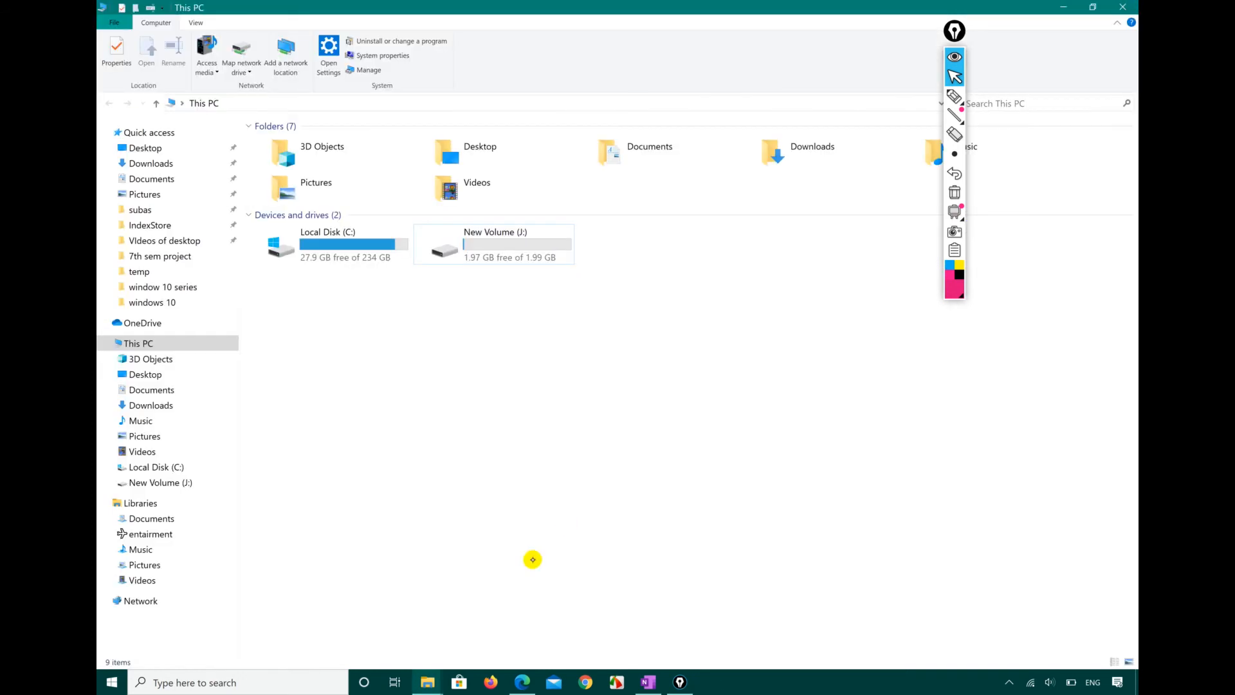
{"action": "left_click", "coordinate": [426, 685]}
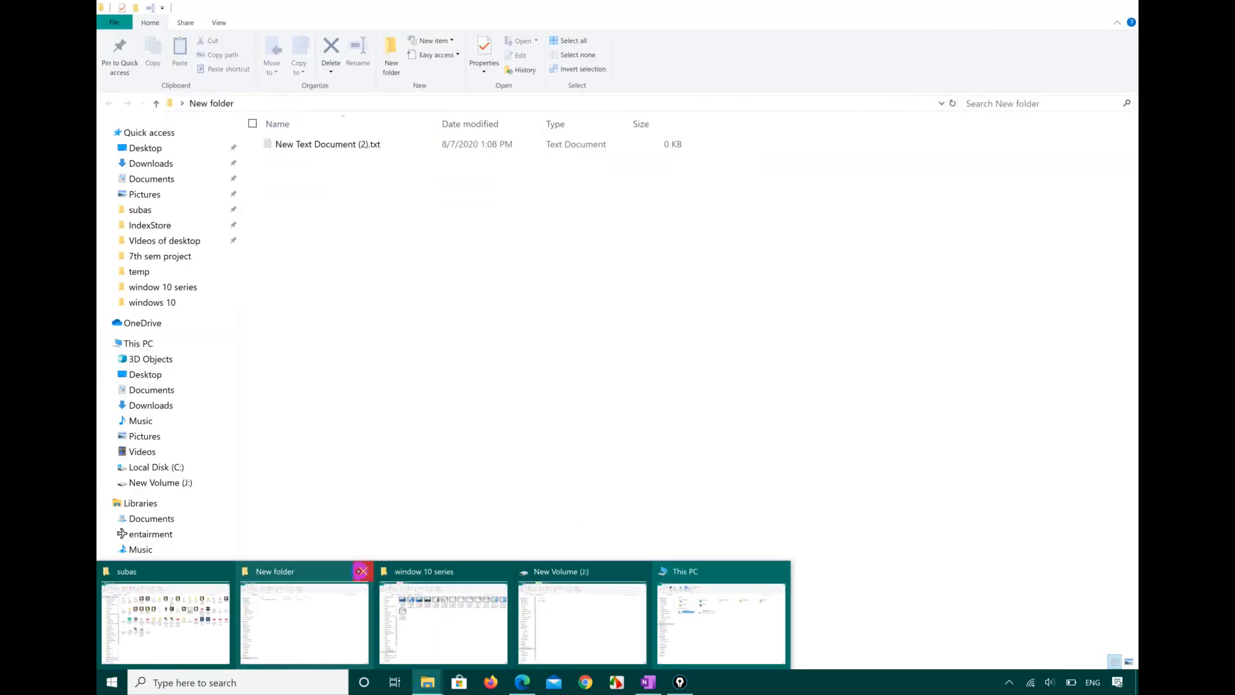
{"action": "left_click", "coordinate": [362, 571]}
{"action": "left_click", "coordinate": [417, 571]}
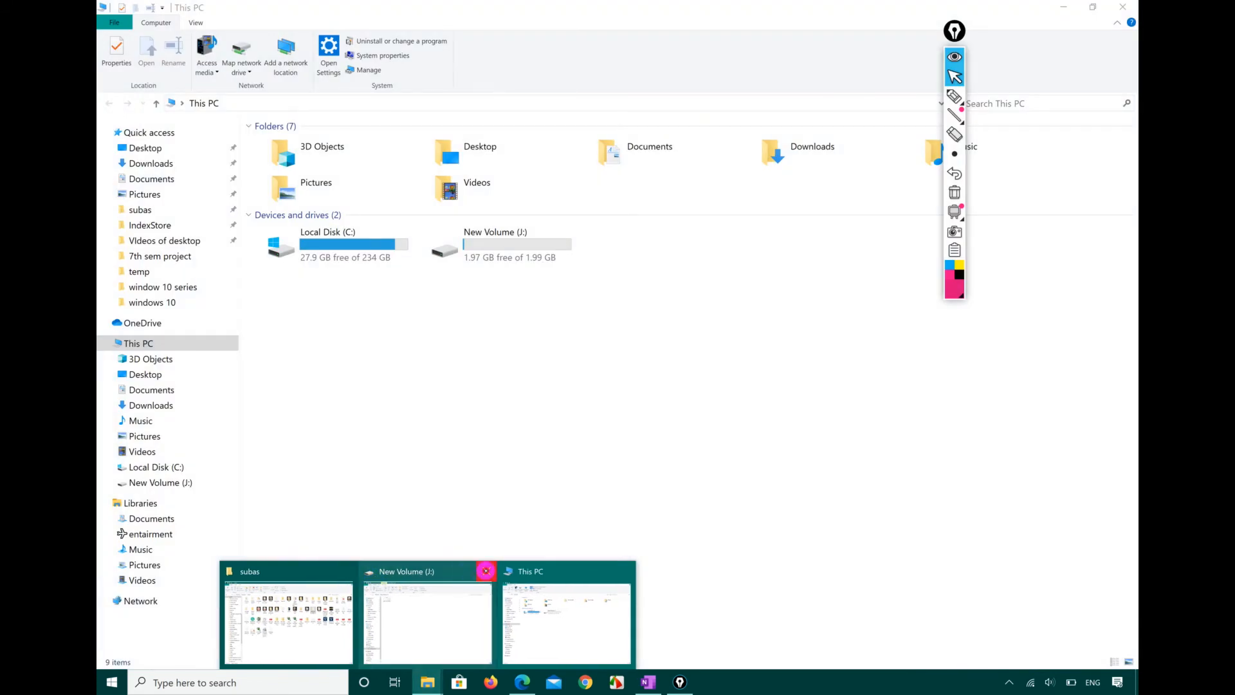
{"action": "left_click", "coordinate": [486, 571]}
{"action": "left_click", "coordinate": [548, 571]}
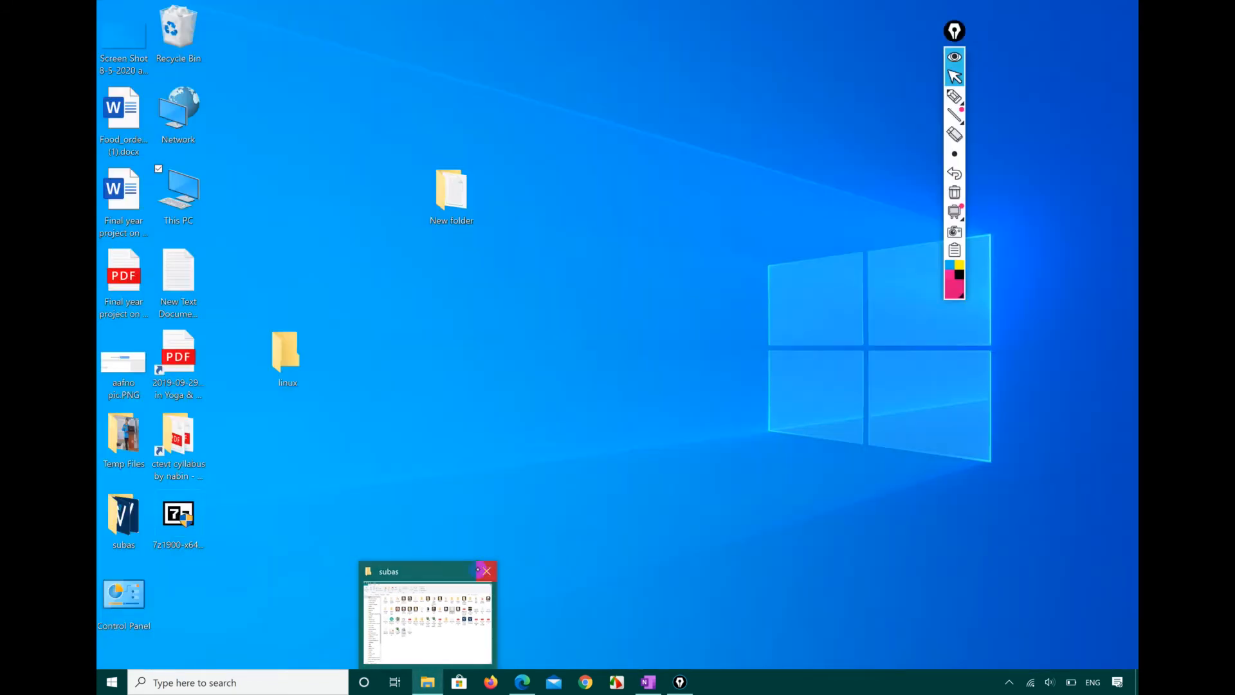
{"action": "left_click", "coordinate": [483, 569]}
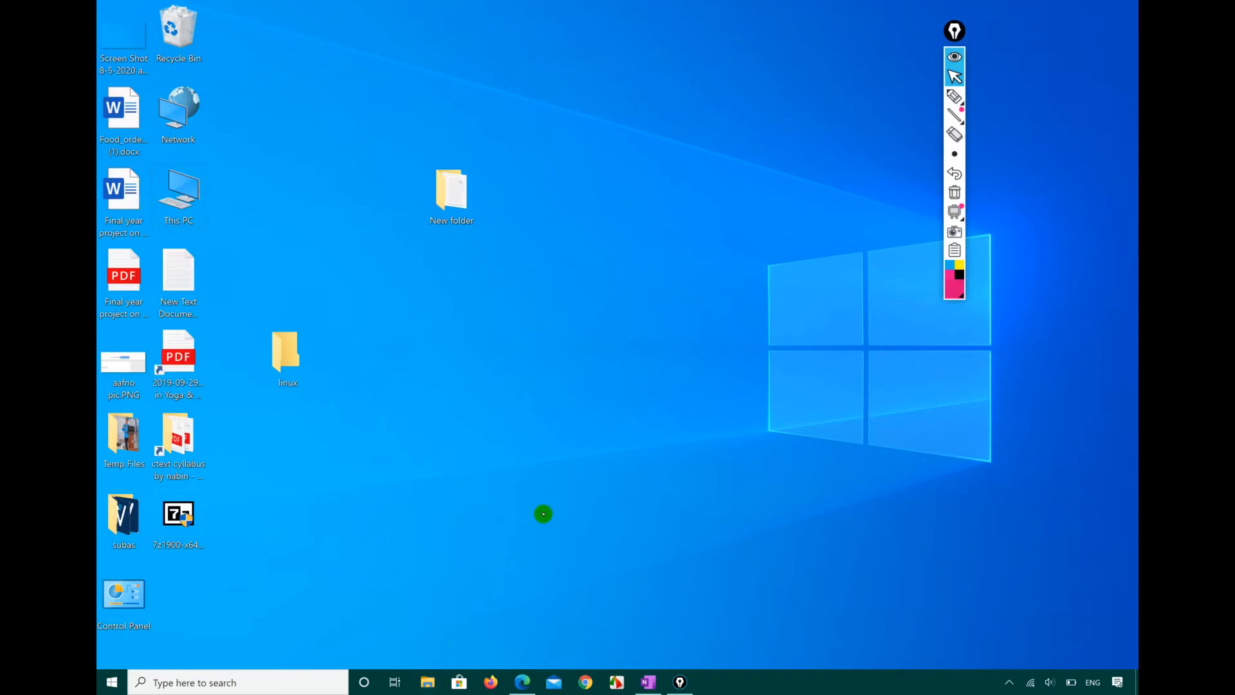
- Open Disk Management again and maximize its window
{"action": "key", "text": "super+x"}
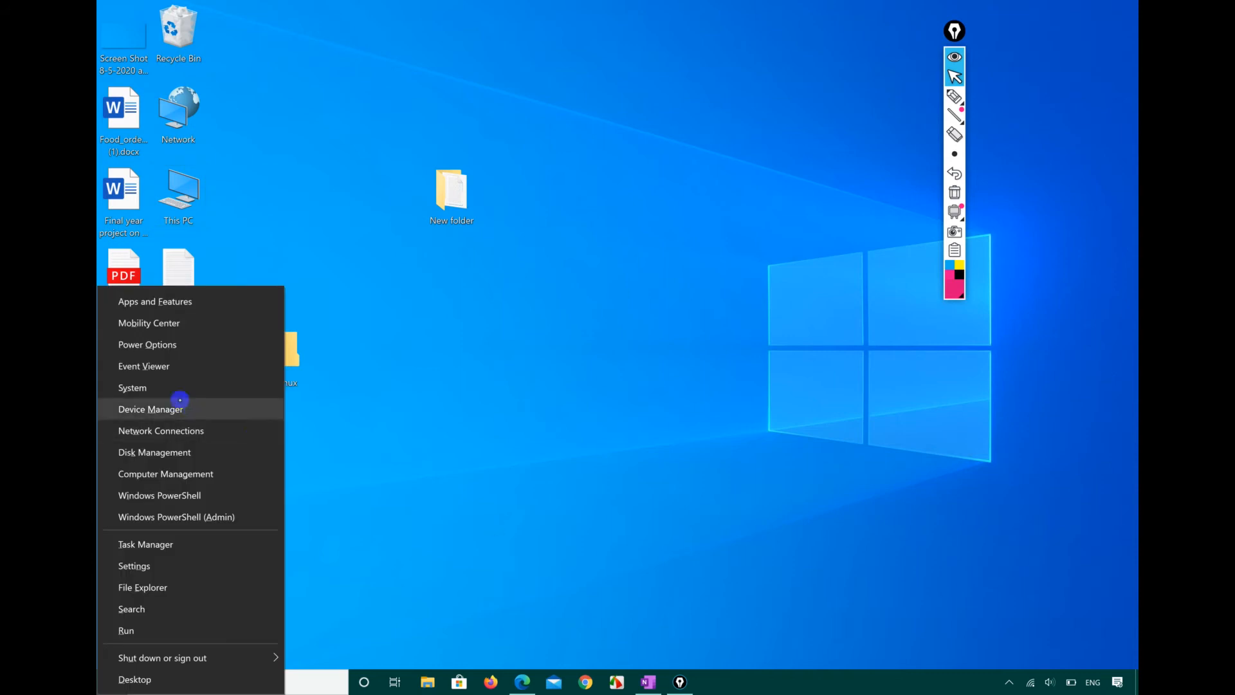
{"action": "left_click", "coordinate": [176, 451]}
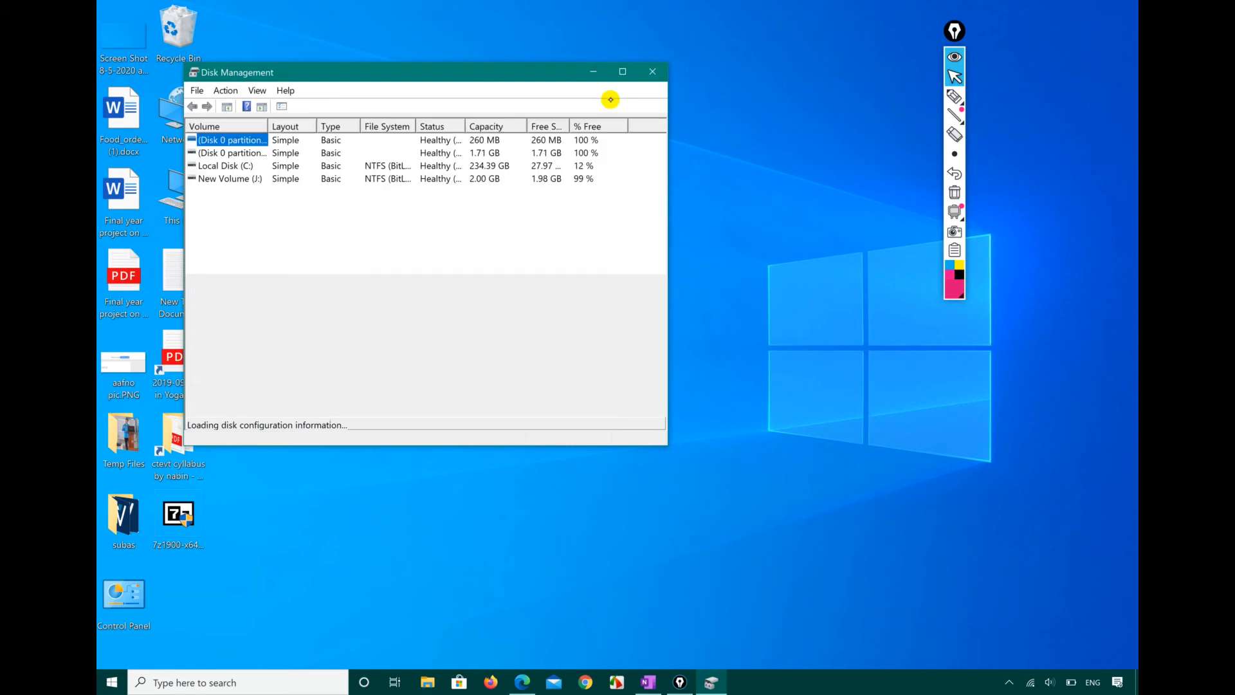
{"action": "left_click", "coordinate": [621, 72]}
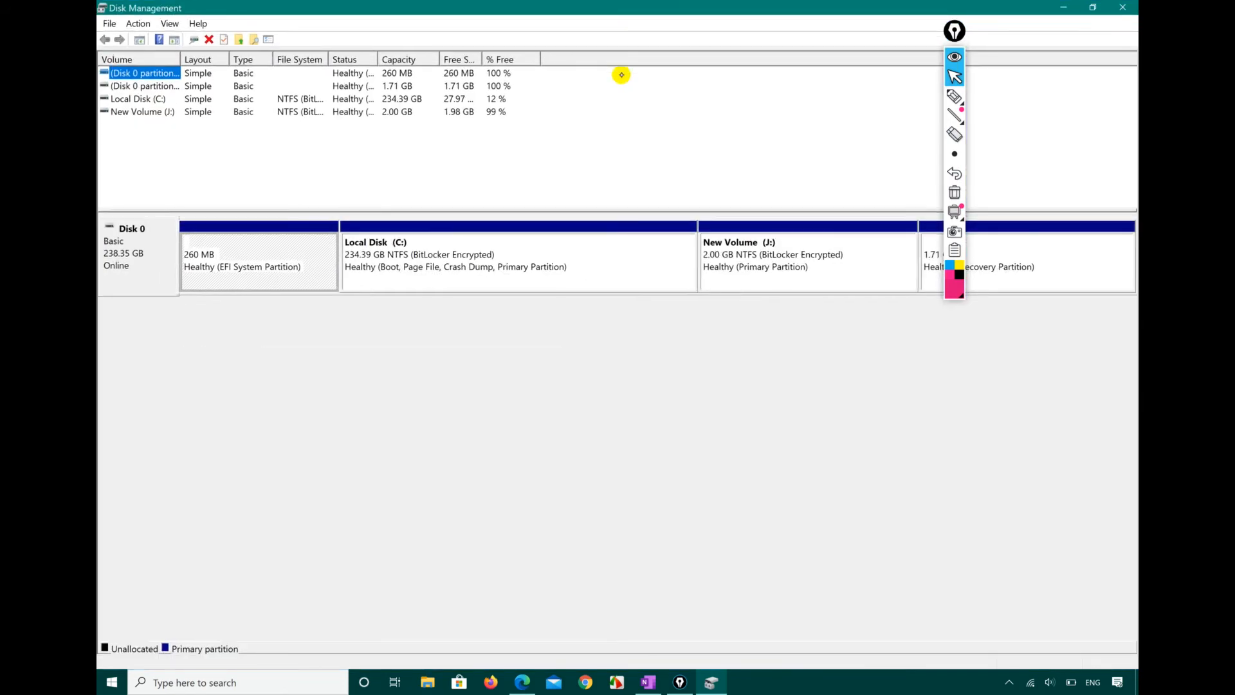
- Change the drive letter of New Volume (J:) to H, accepting the warnings about programs and the volume in use
{"action": "left_click", "coordinate": [768, 242]}
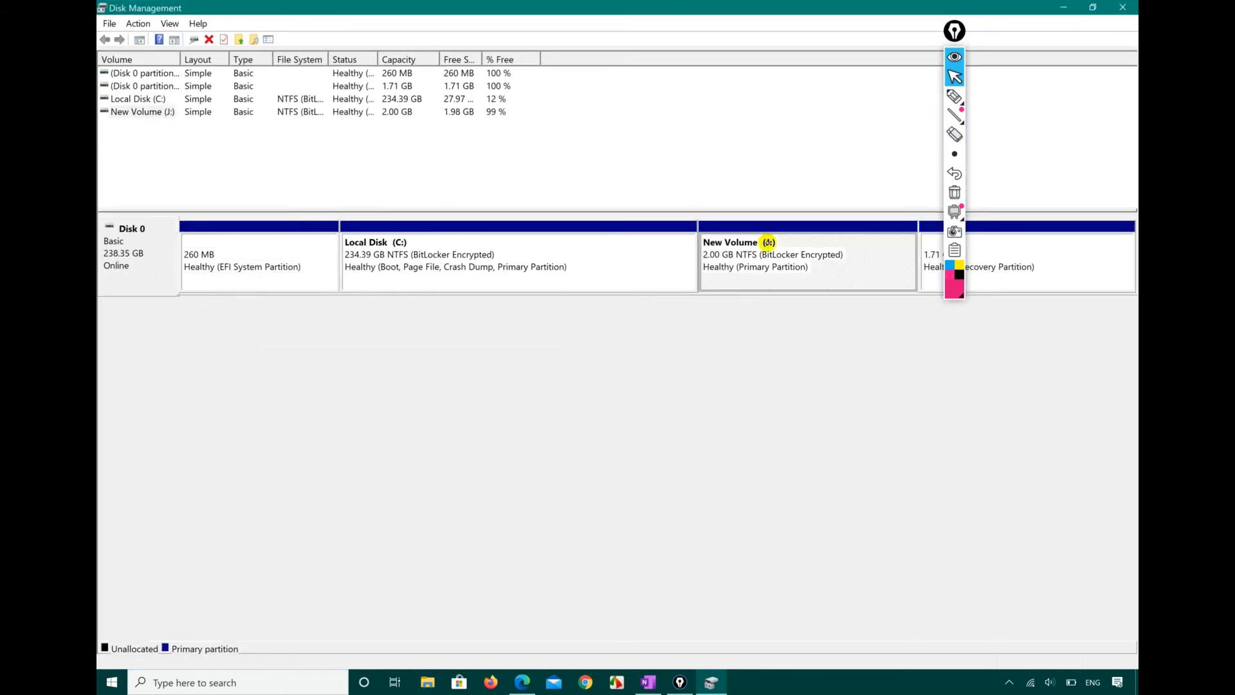
{"action": "right_click", "coordinate": [769, 242]}
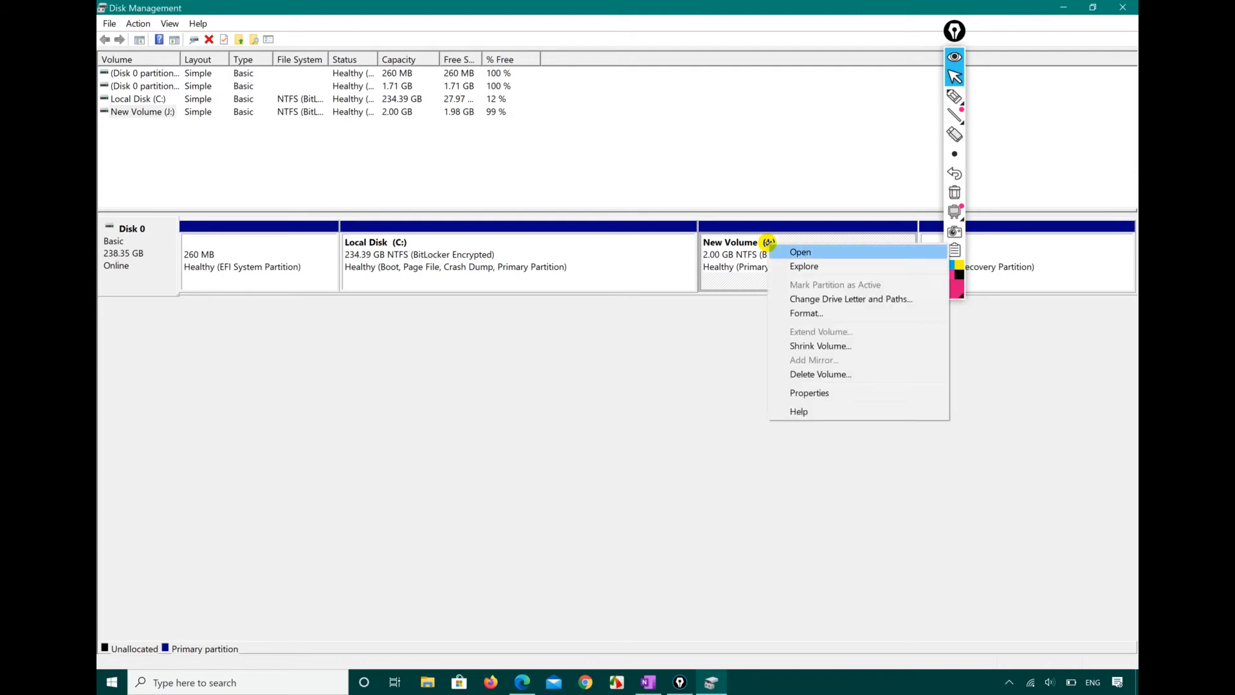
{"action": "left_click", "coordinate": [836, 300]}
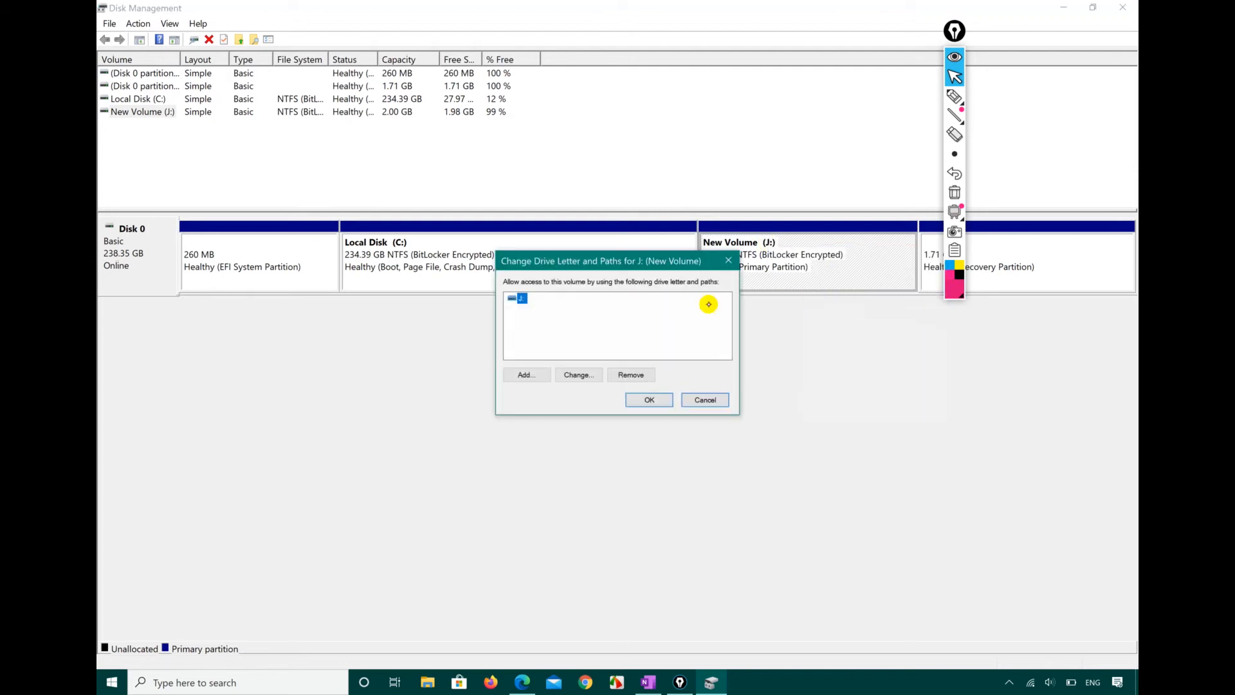
{"action": "left_click", "coordinate": [578, 374]}
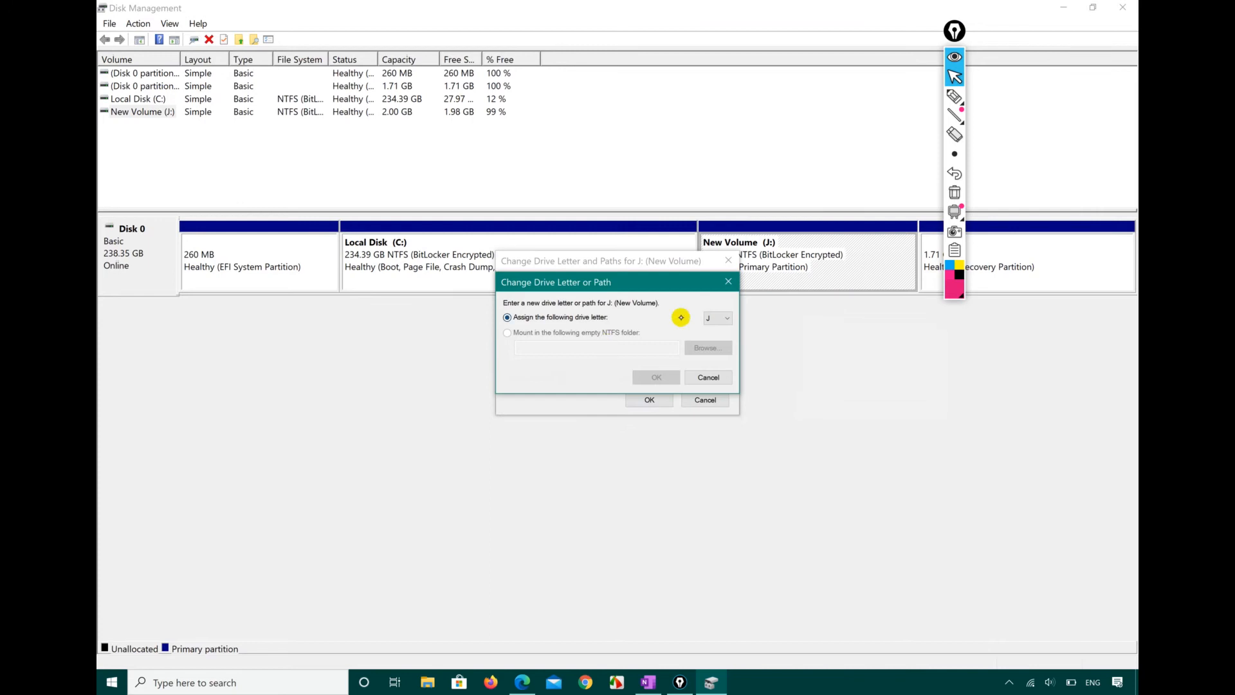
{"action": "left_click", "coordinate": [721, 319]}
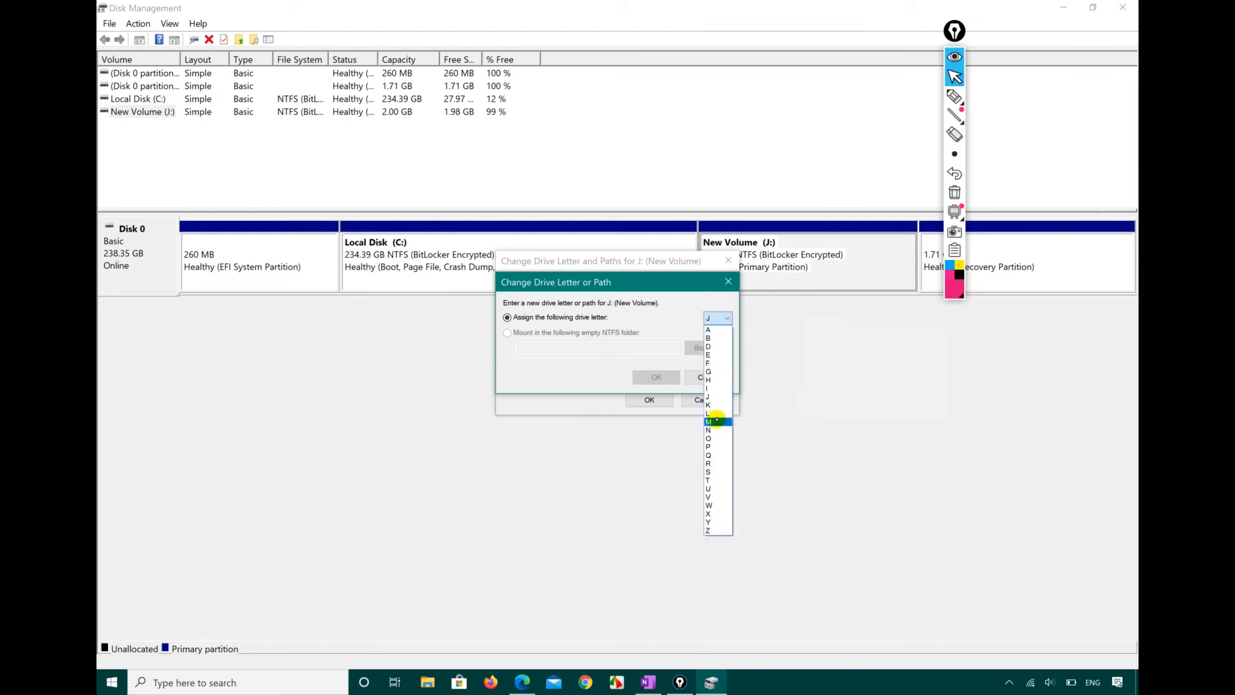
{"action": "left_click", "coordinate": [716, 422]}
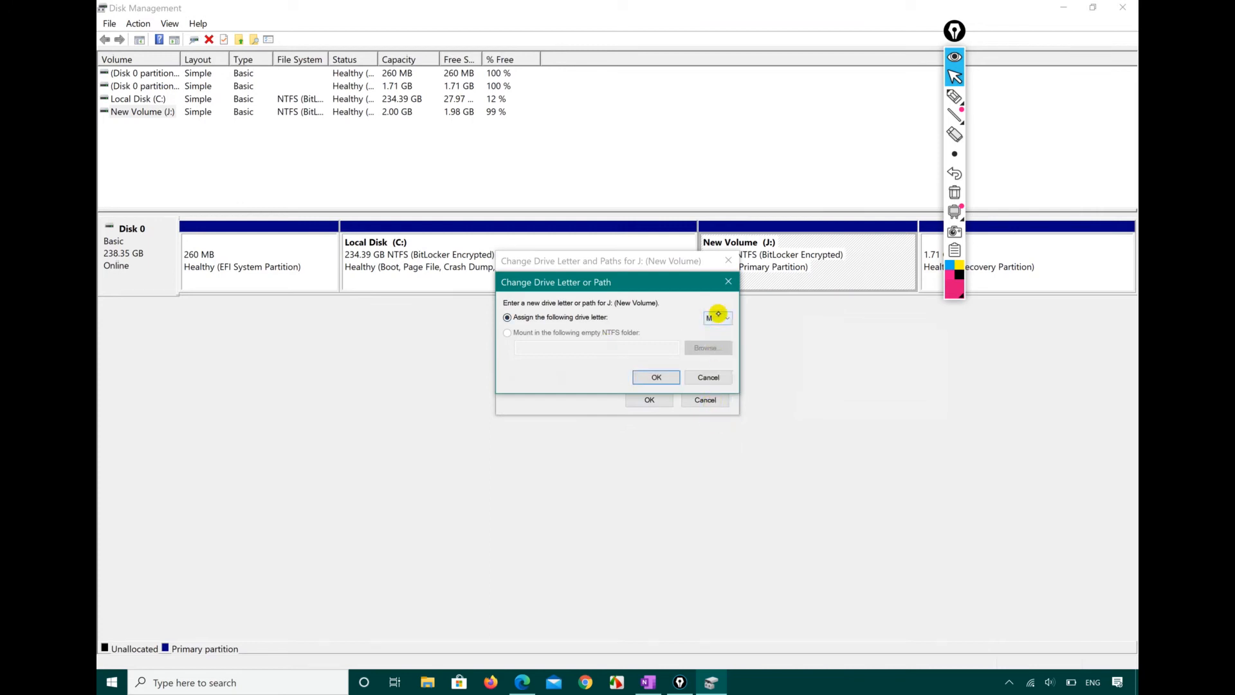
{"action": "left_click", "coordinate": [717, 318]}
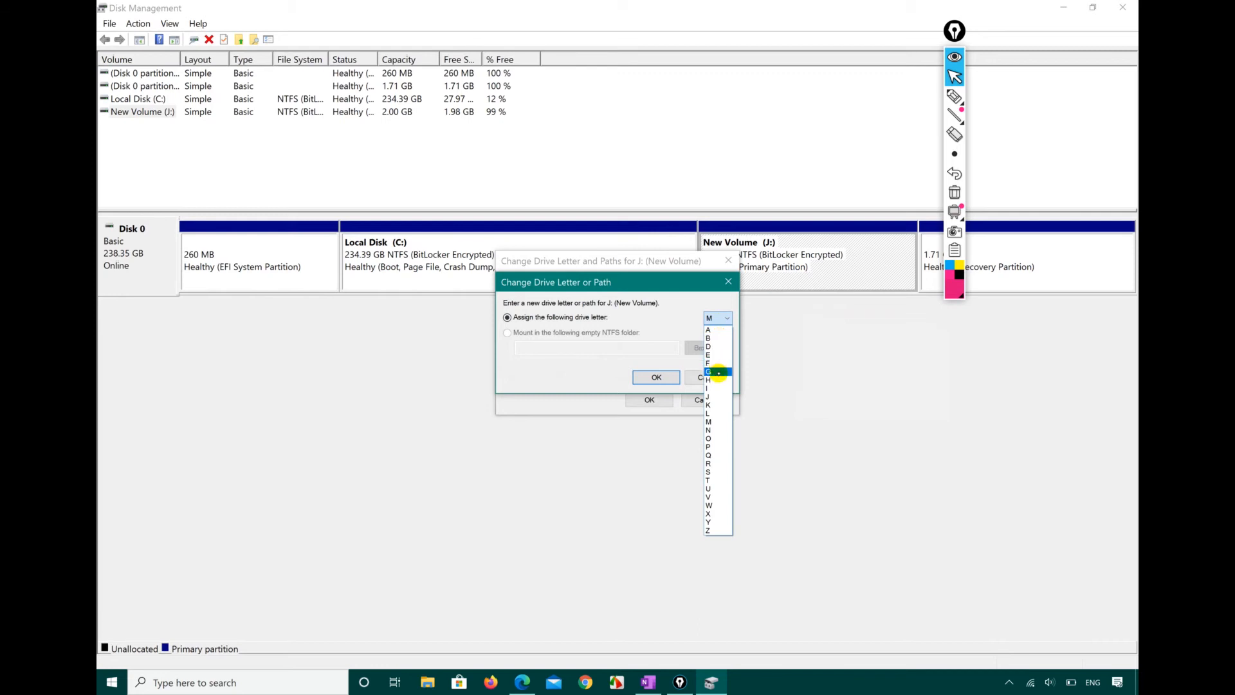
{"action": "left_click", "coordinate": [716, 379]}
{"action": "left_click", "coordinate": [656, 377]}
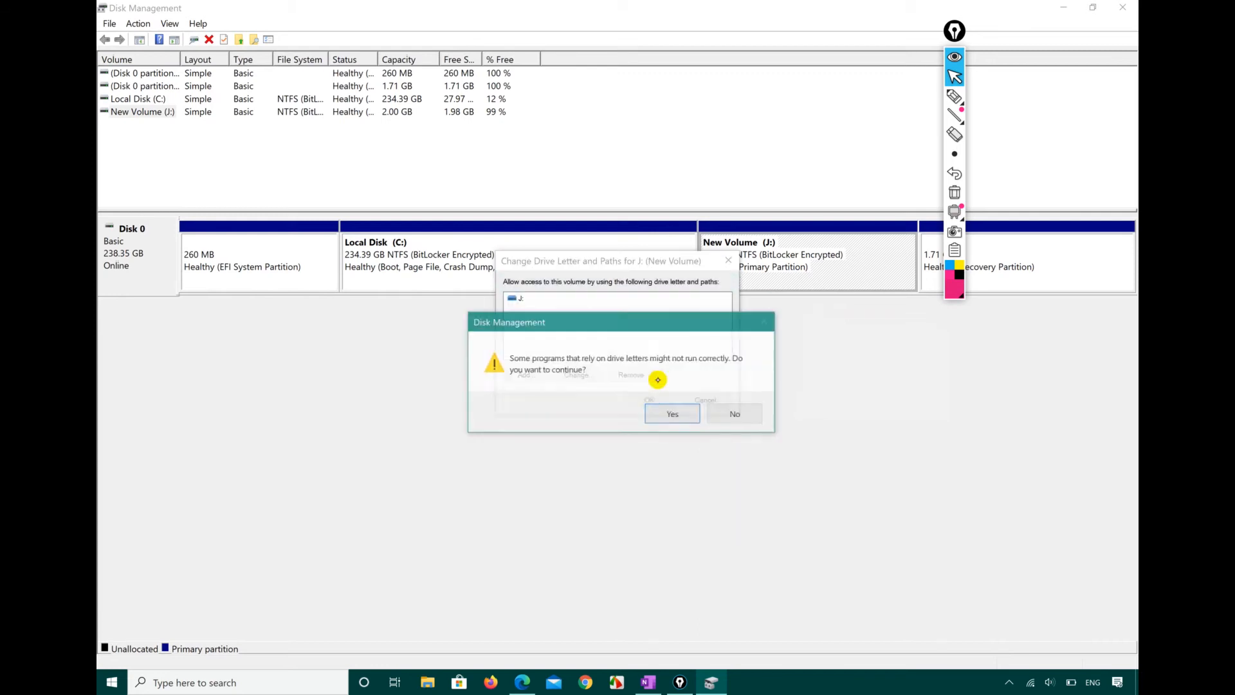
{"action": "left_click", "coordinate": [674, 418]}
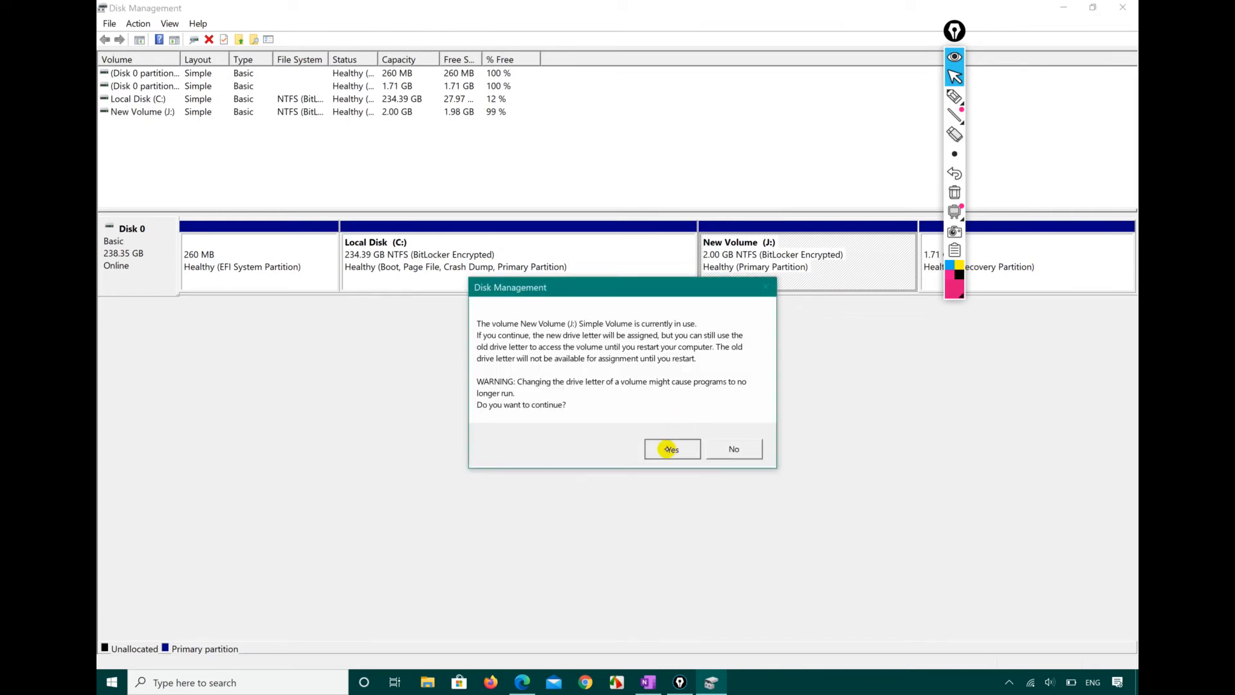
{"action": "left_click", "coordinate": [669, 449]}
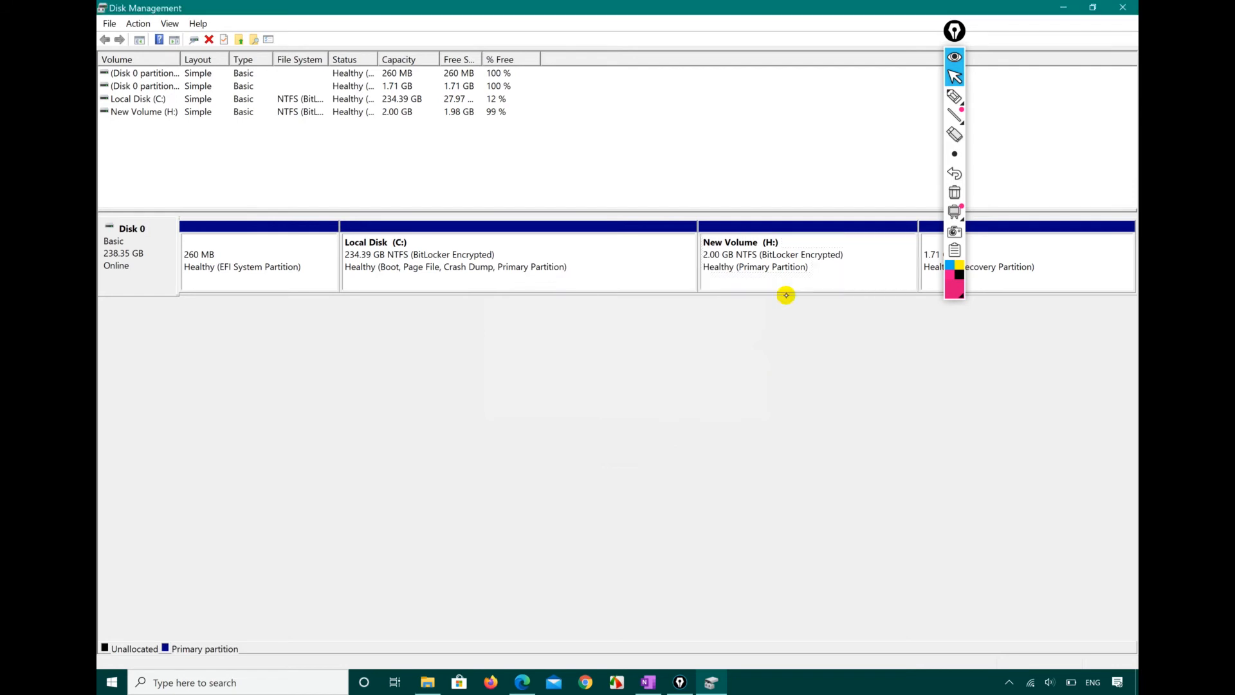
- Close Disk Management, maximize the New Volume (H:) File Explorer window and show This PC to check the drive letter
{"action": "left_click", "coordinate": [1122, 7]}
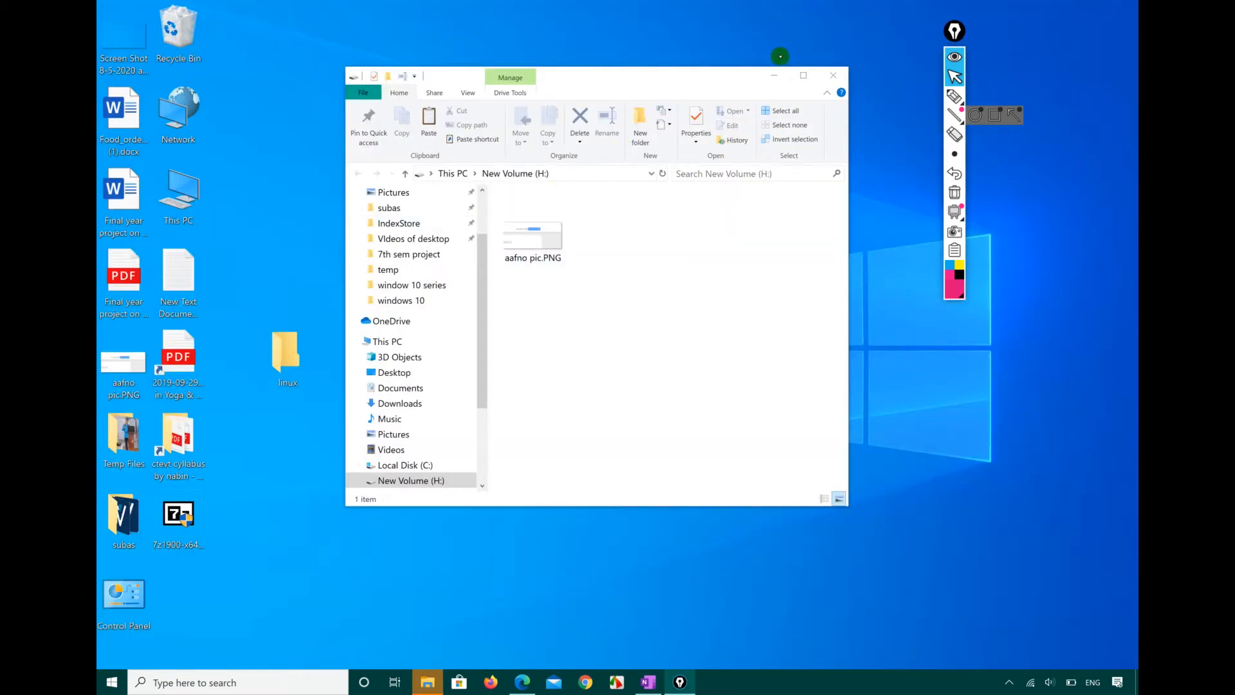
{"action": "left_click", "coordinate": [799, 77]}
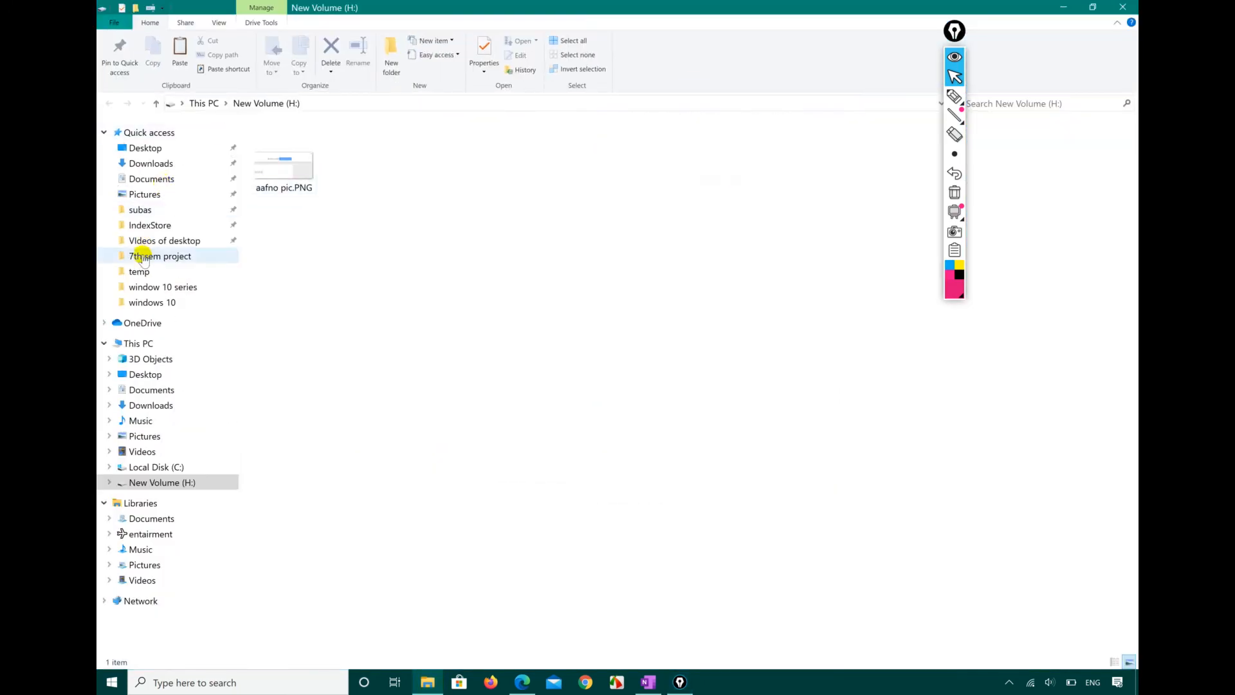
{"action": "left_click", "coordinate": [140, 346]}
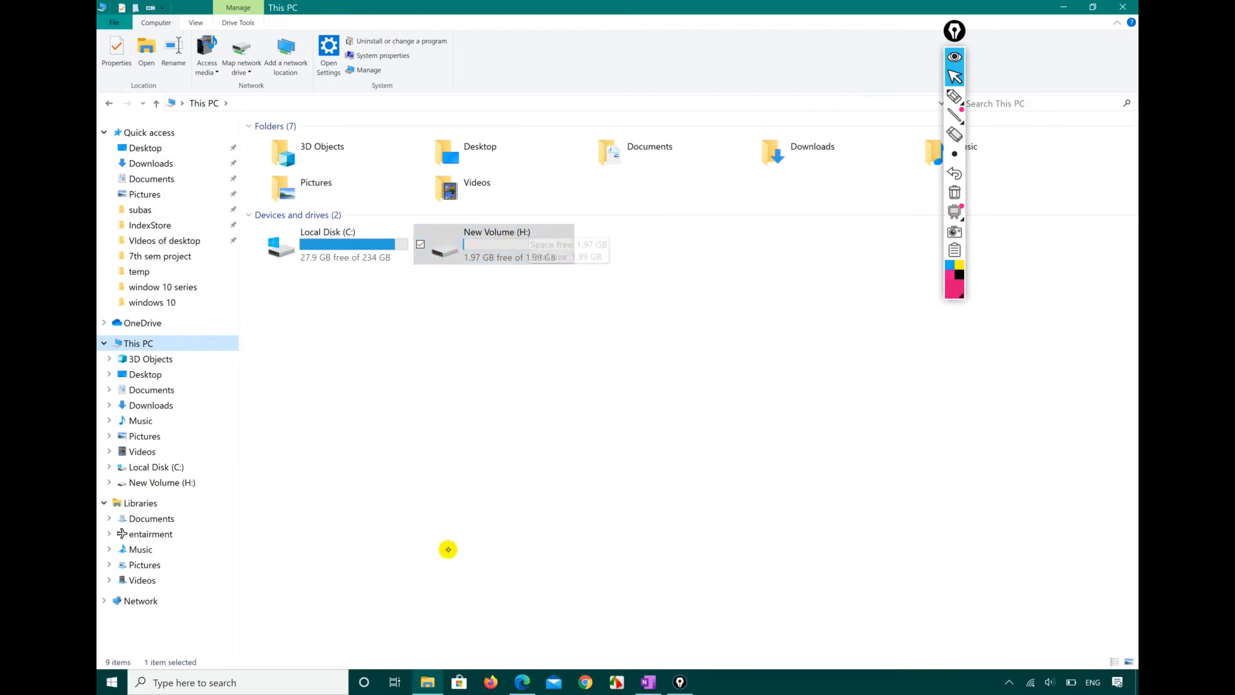
- Switch to the Windows 10 final syllabus PDF in Edge and draw a check mark at item 3.5.4 Printers
{"action": "mouse_move", "coordinate": [521, 681]}
{"action": "left_click", "coordinate": [537, 636]}
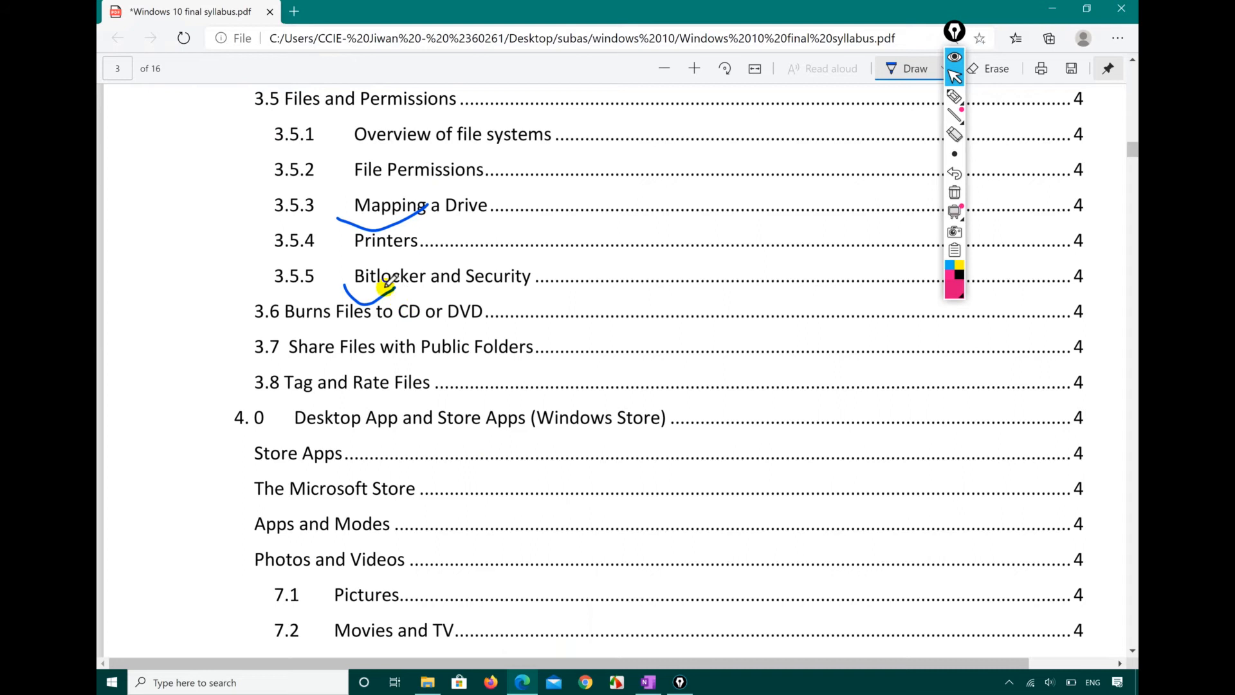
{"action": "mouse_move", "coordinate": [346, 239]}
{"action": "left_mouse_down"}
{"action": "mouse_move", "coordinate": [360, 261]}
{"action": "mouse_move", "coordinate": [448, 243]}
{"action": "mouse_move", "coordinate": [350, 250]}
{"action": "mouse_move", "coordinate": [470, 243]}
{"action": "left_mouse_up"}
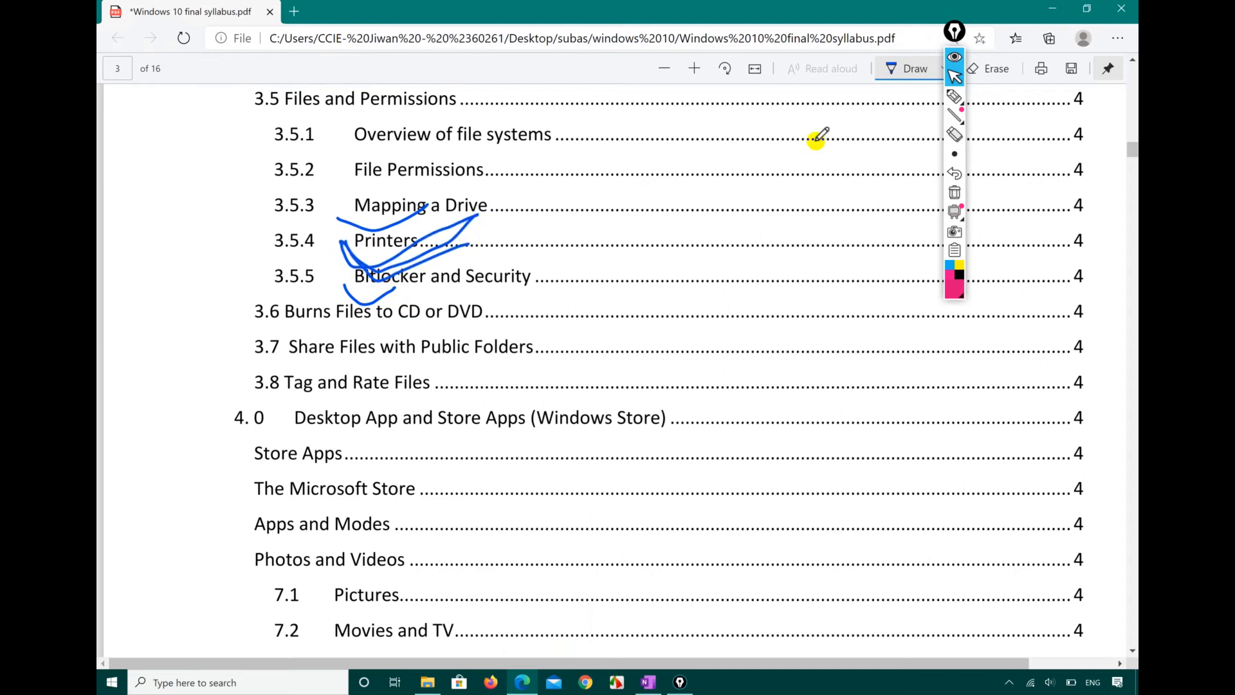
- Erase the ink check marks on syllabus items 3.5.3, 3.5.4 and 3.5.5
{"action": "left_click", "coordinate": [954, 192]}
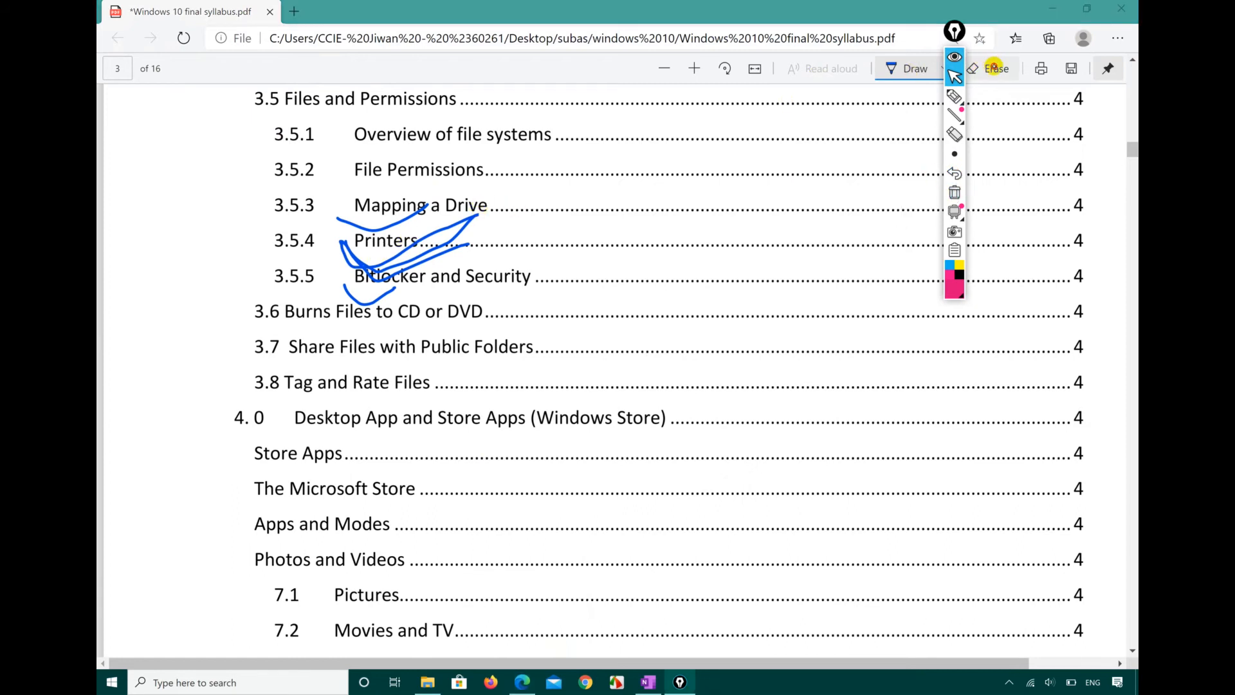
{"action": "left_click", "coordinate": [992, 67]}
{"action": "mouse_move", "coordinate": [380, 244]}
{"action": "left_mouse_down"}
{"action": "mouse_move", "coordinate": [378, 189]}
{"action": "mouse_move", "coordinate": [373, 294]}
{"action": "mouse_move", "coordinate": [346, 313]}
{"action": "mouse_move", "coordinate": [450, 267]}
{"action": "left_mouse_up"}
- Draw a large check mark across items 3.5.5 and 3.6, and circle item 3.7 Share Files with Public Folders
{"action": "left_click", "coordinate": [909, 68]}
{"action": "left_click_drag", "start_coordinate": [315, 273], "coordinate": [335, 315]}
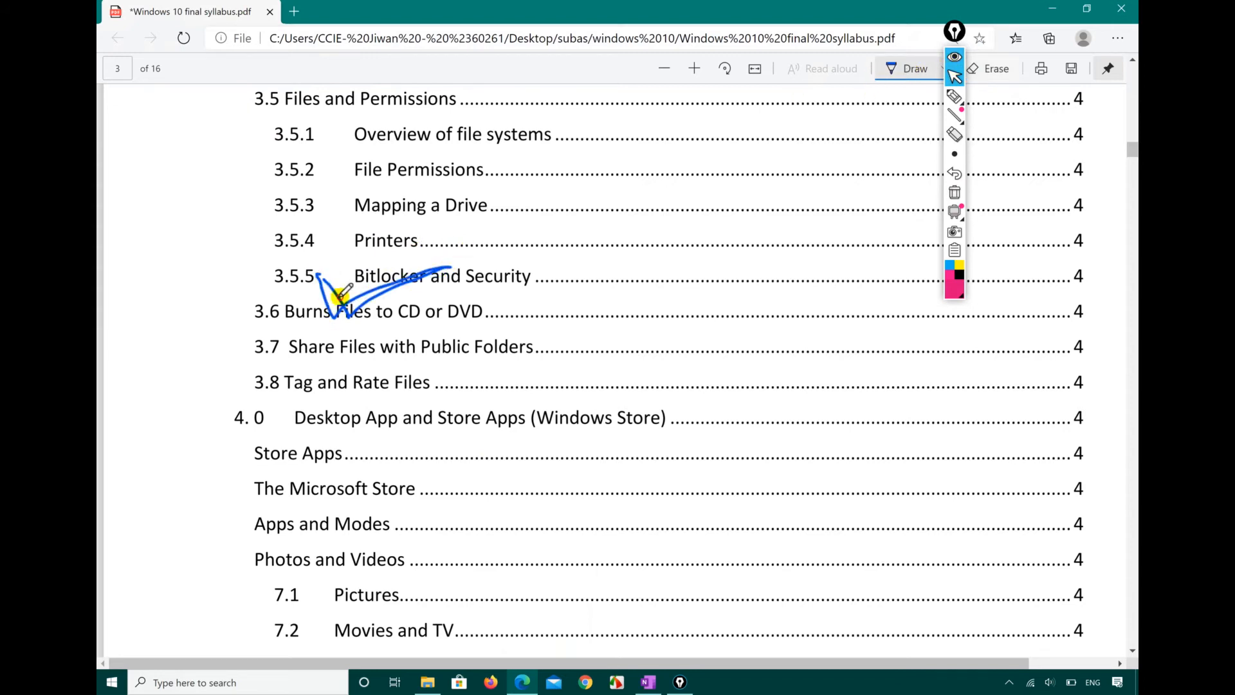
{"action": "mouse_move", "coordinate": [276, 355]}
{"action": "left_mouse_down"}
{"action": "mouse_move", "coordinate": [542, 351]}
{"action": "mouse_move", "coordinate": [268, 322]}
{"action": "mouse_move", "coordinate": [245, 353]}
{"action": "mouse_move", "coordinate": [304, 363]}
{"action": "left_mouse_up"}
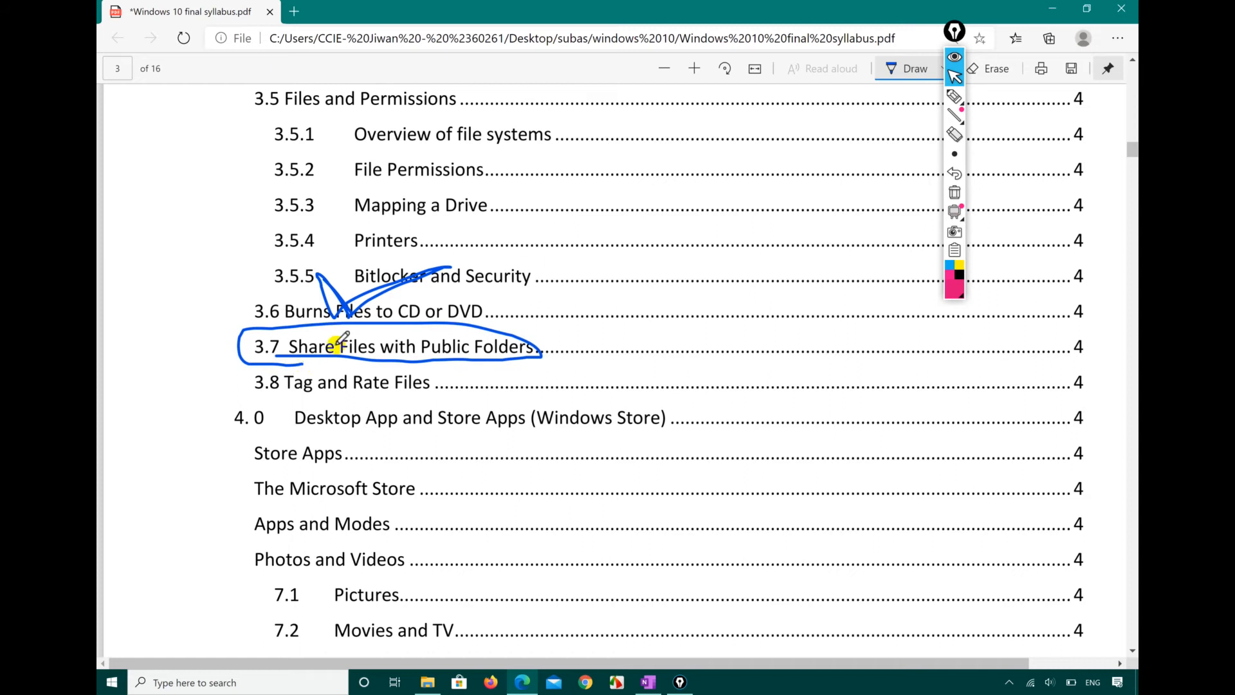
- Erase the blue ink marks on syllabus items 3.5.5 to 3.7 and draw a pink check mark at 3.5.5 Bitlocker and Security
{"action": "left_click", "coordinate": [952, 199]}
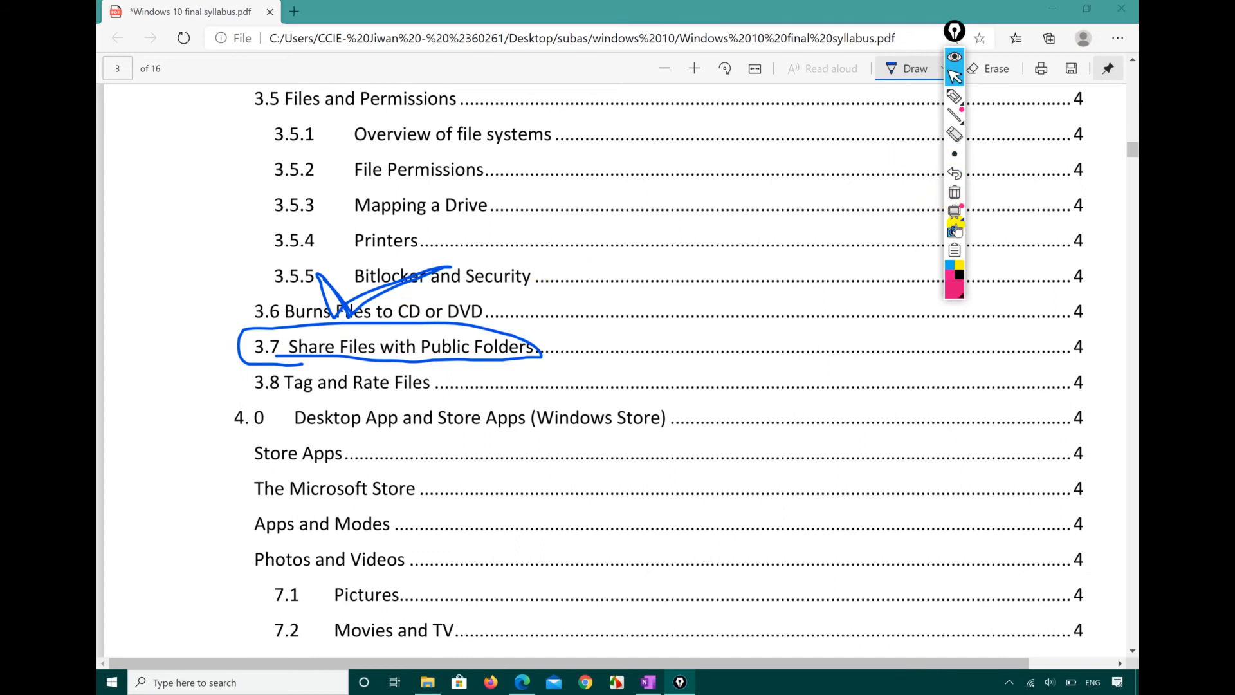
{"action": "mouse_move", "coordinate": [952, 116]}
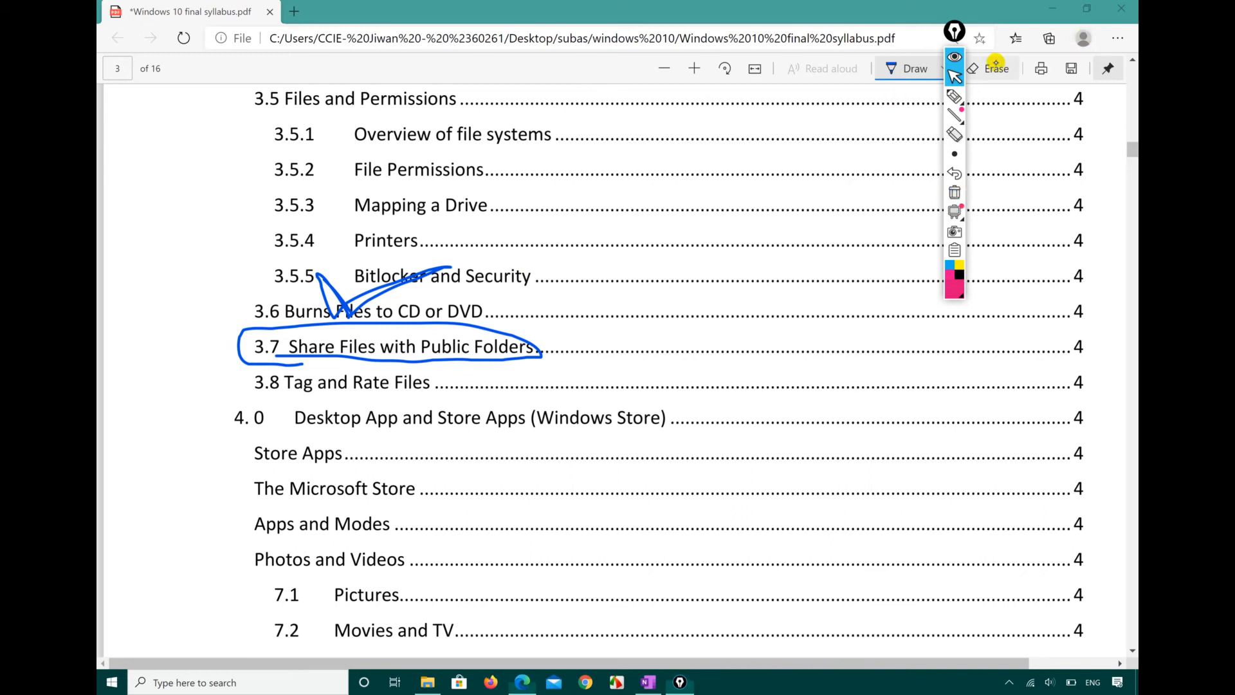
{"action": "left_click", "coordinate": [990, 68]}
{"action": "left_click", "coordinate": [388, 294]}
{"action": "left_click", "coordinate": [355, 385]}
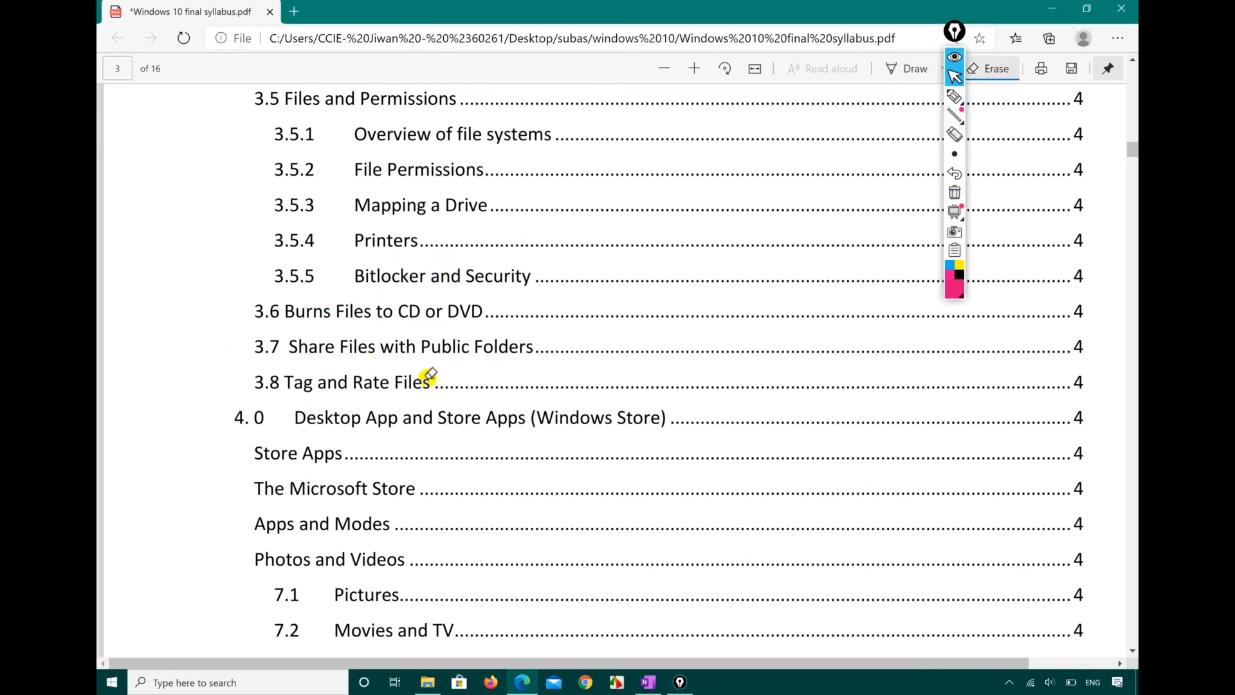
{"action": "left_click", "coordinate": [955, 96]}
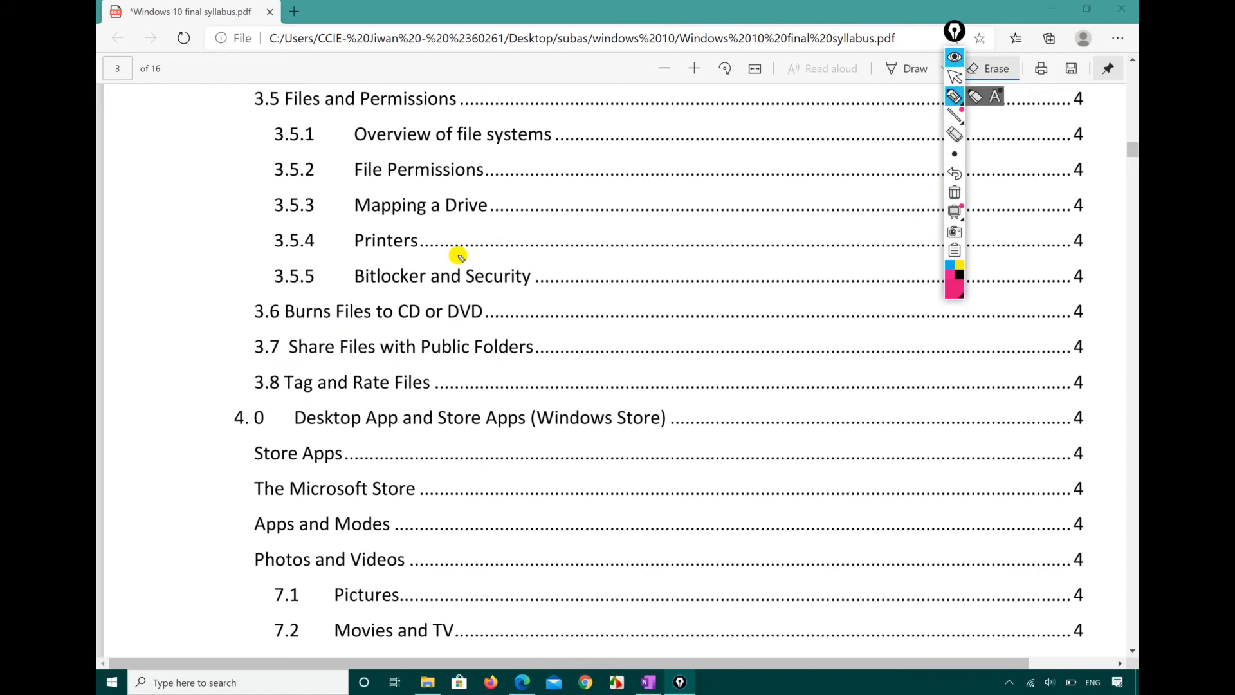
{"action": "mouse_move", "coordinate": [265, 264]}
{"action": "left_mouse_down"}
{"action": "mouse_move", "coordinate": [286, 307]}
{"action": "mouse_move", "coordinate": [392, 251]}
{"action": "left_mouse_up"}
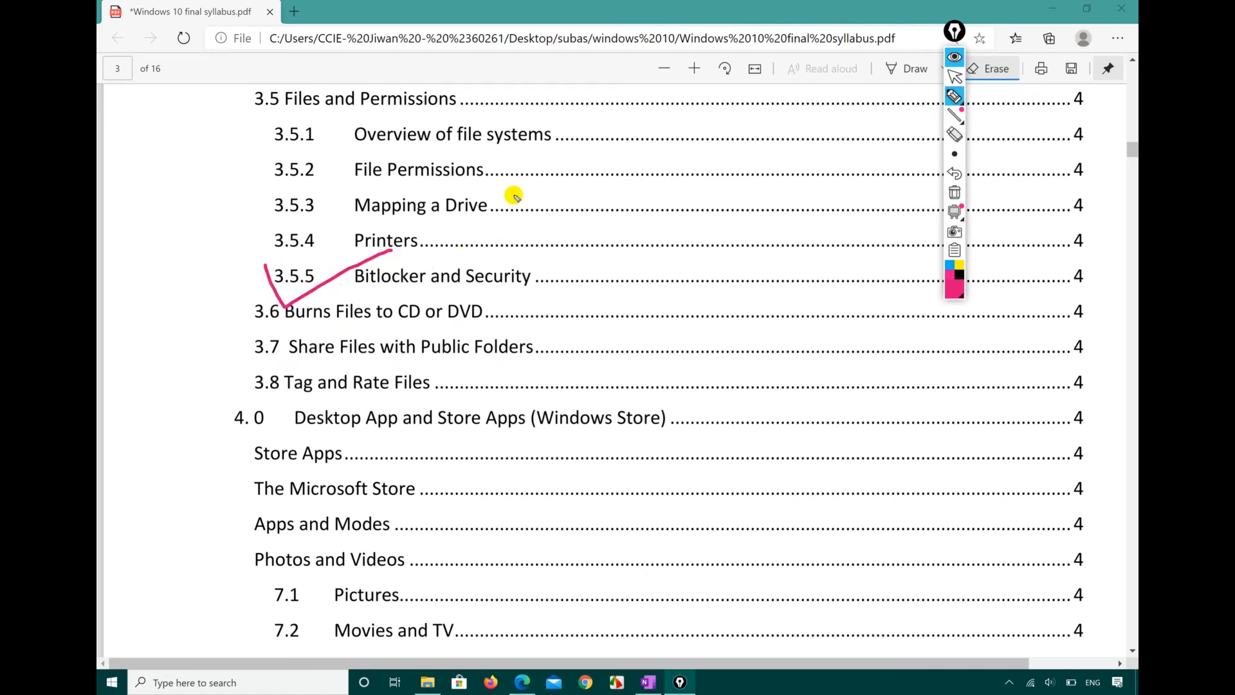
- Switch from Edge to the This PC window in File Explorer and start turning on BitLocker for New Volume (H:)
{"action": "left_click", "coordinate": [955, 76]}
{"action": "left_click", "coordinate": [1054, 8]}
{"action": "left_click", "coordinate": [525, 241]}
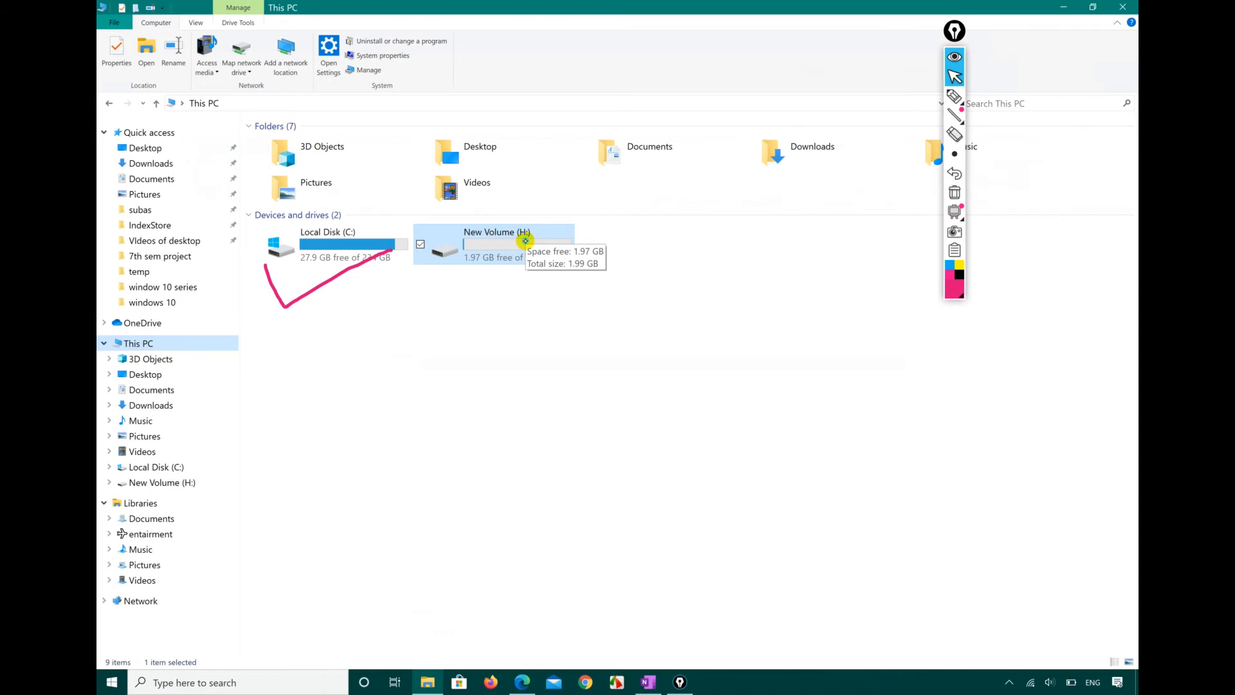
{"action": "right_click", "coordinate": [525, 241]}
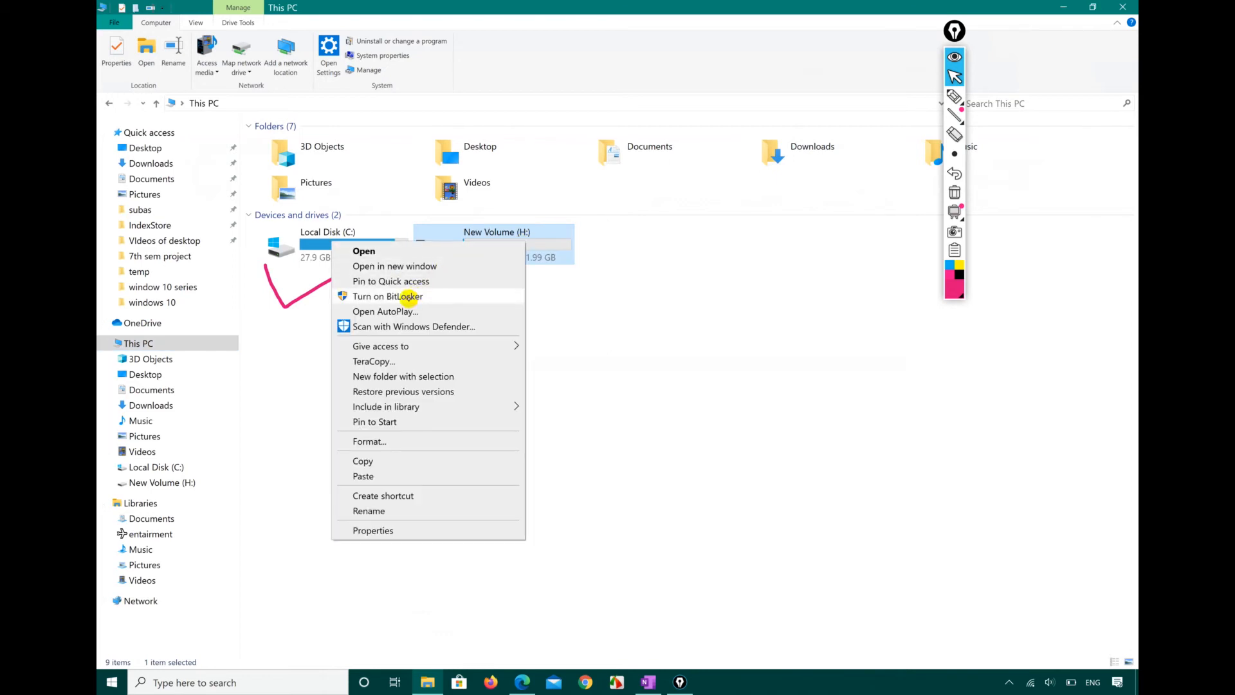
{"action": "left_click", "coordinate": [409, 297]}
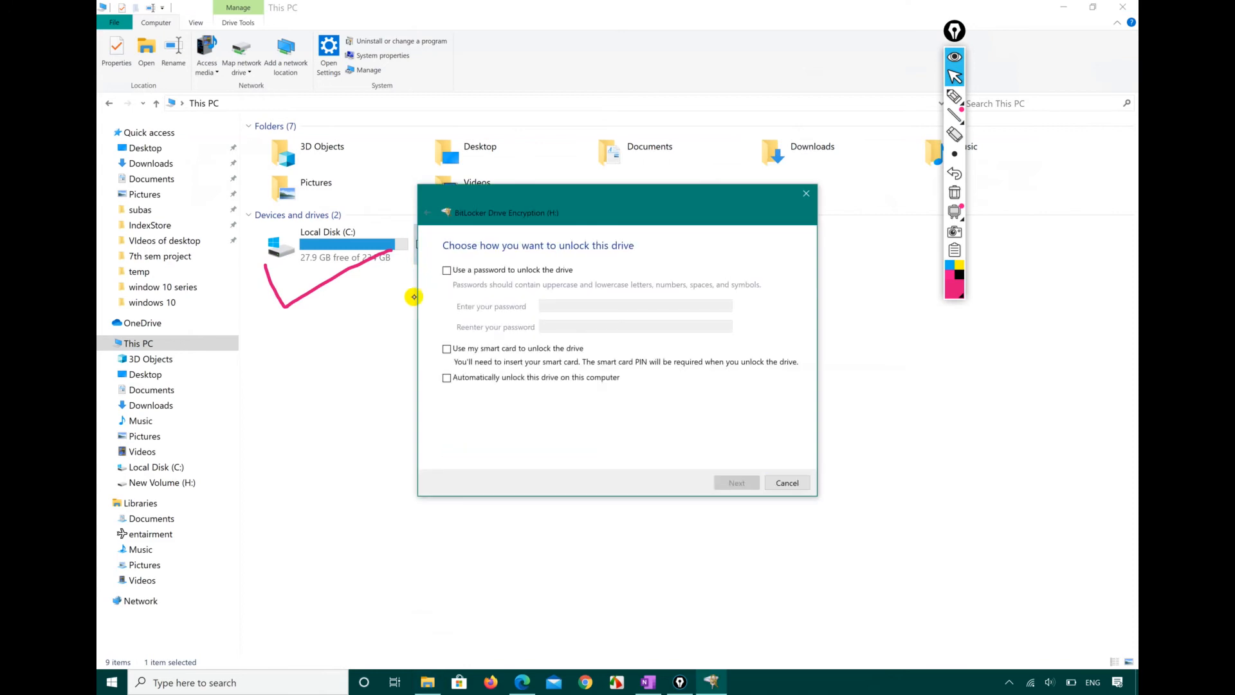
- Choose a password to unlock the drive, enter and re-enter the BitLocker password, and continue to the recovery key backup
{"action": "left_click", "coordinate": [455, 270]}
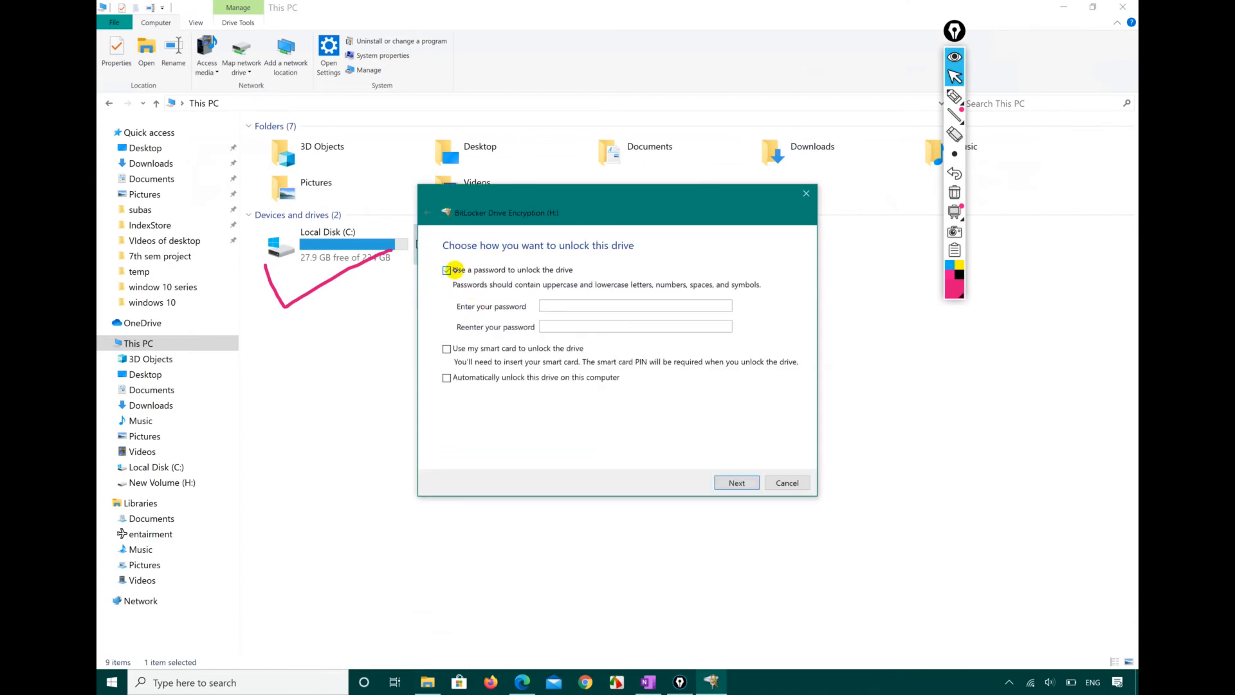
{"action": "left_click", "coordinate": [557, 307]}
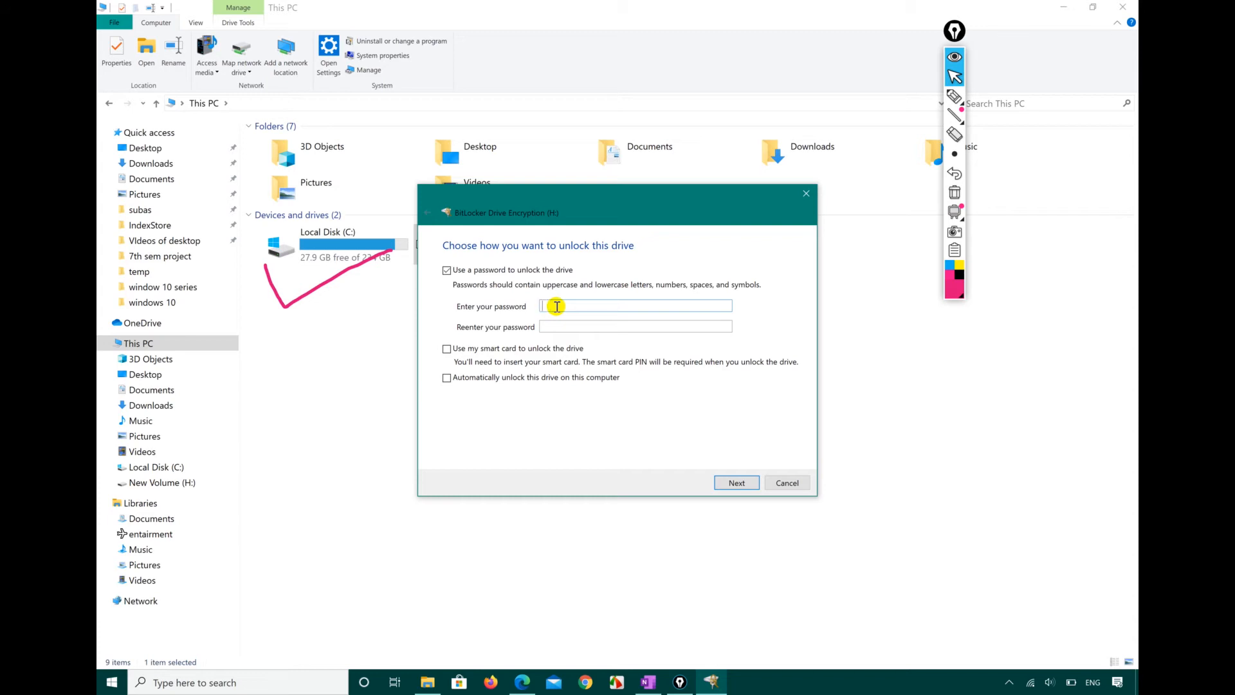
{"action": "type", "text": "*********"}
{"action": "left_click", "coordinate": [573, 322]}
{"action": "type", "text": "*********"}
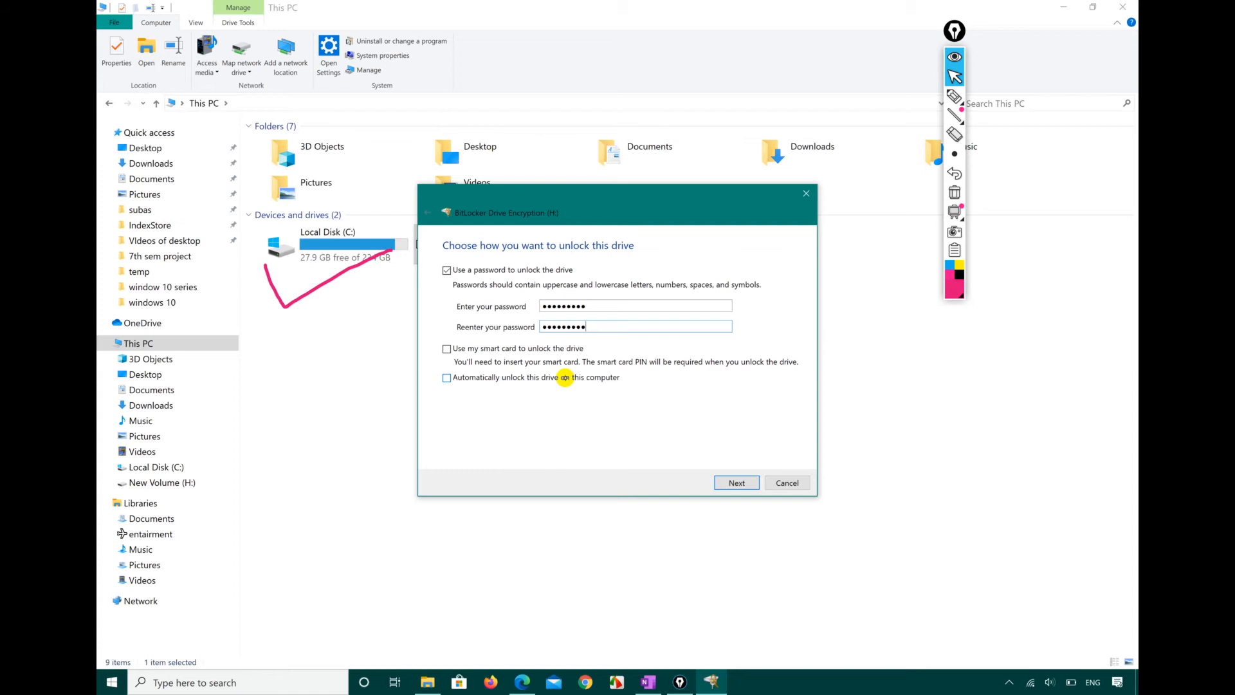
{"action": "left_click", "coordinate": [734, 483]}
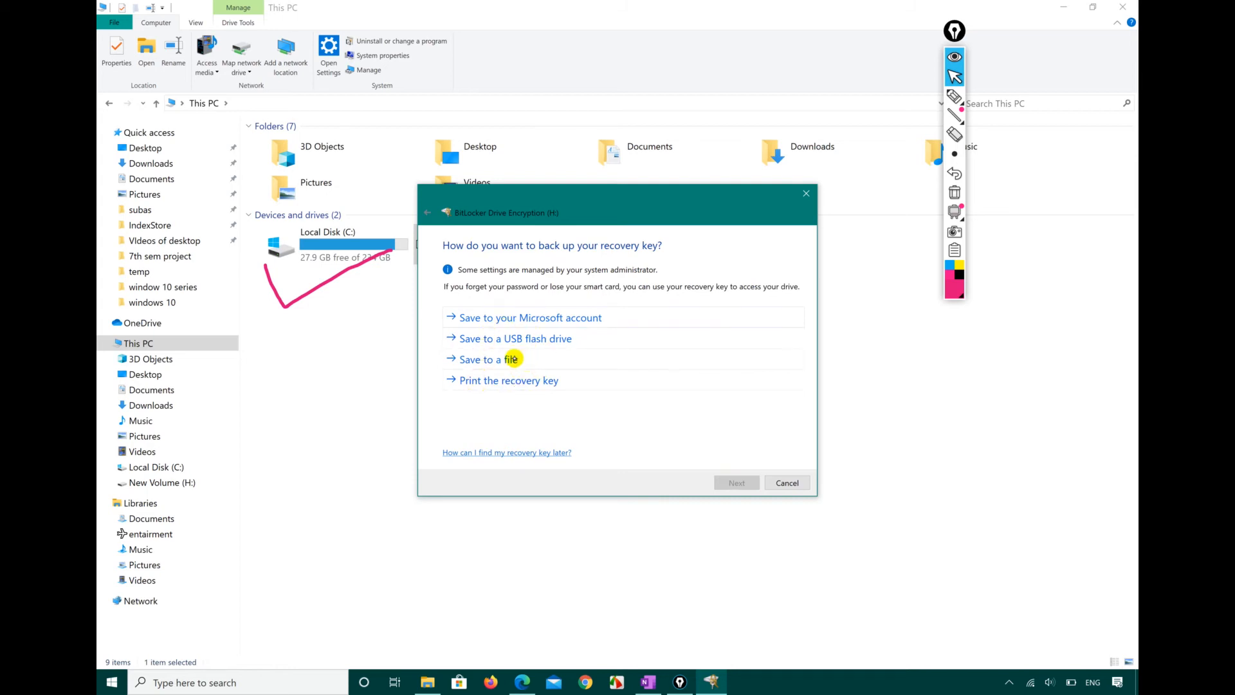
- Try to save the BitLocker recovery key as a text file in the subas folder on the Desktop
{"action": "left_click", "coordinate": [513, 359]}
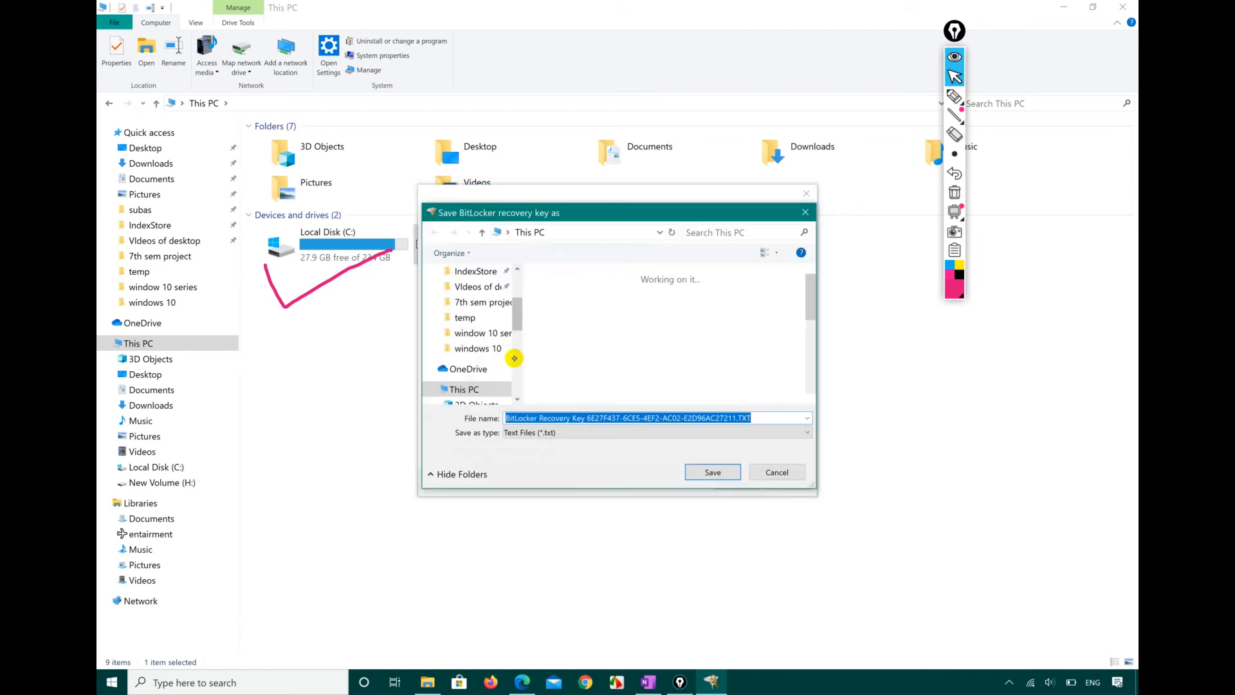
{"action": "scroll", "coordinate": [486, 335], "scroll_direction": "up", "scroll_amount": 3}
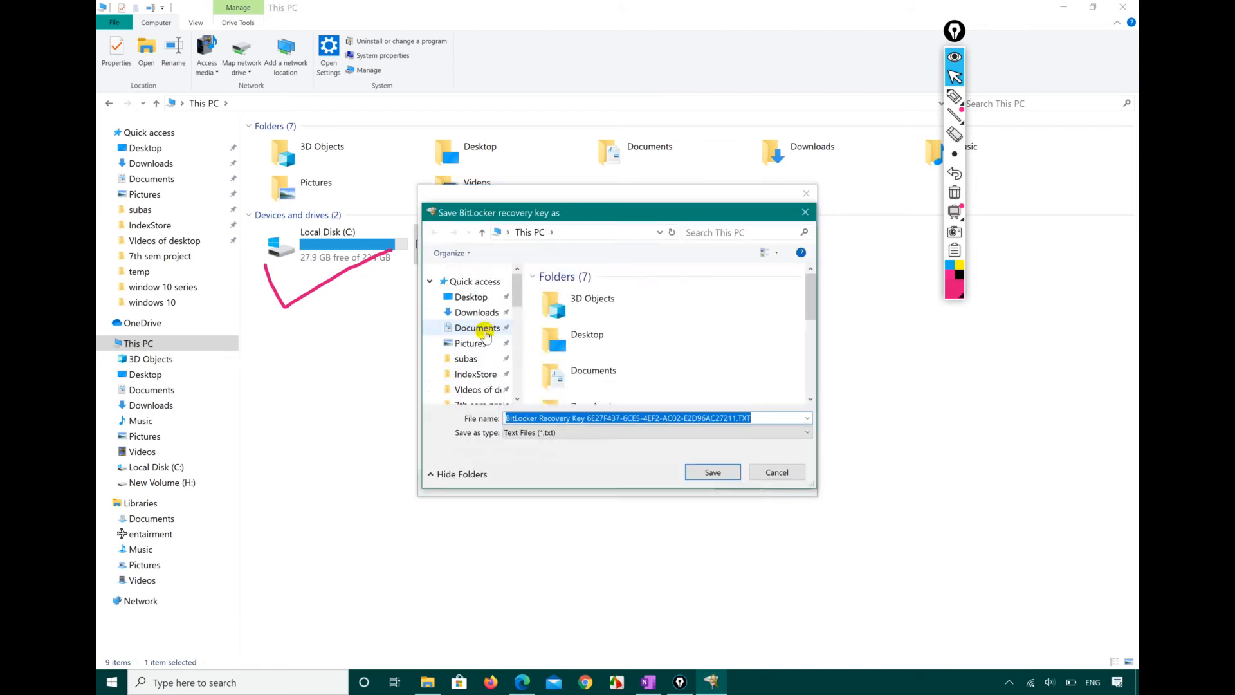
{"action": "left_click", "coordinate": [471, 297]}
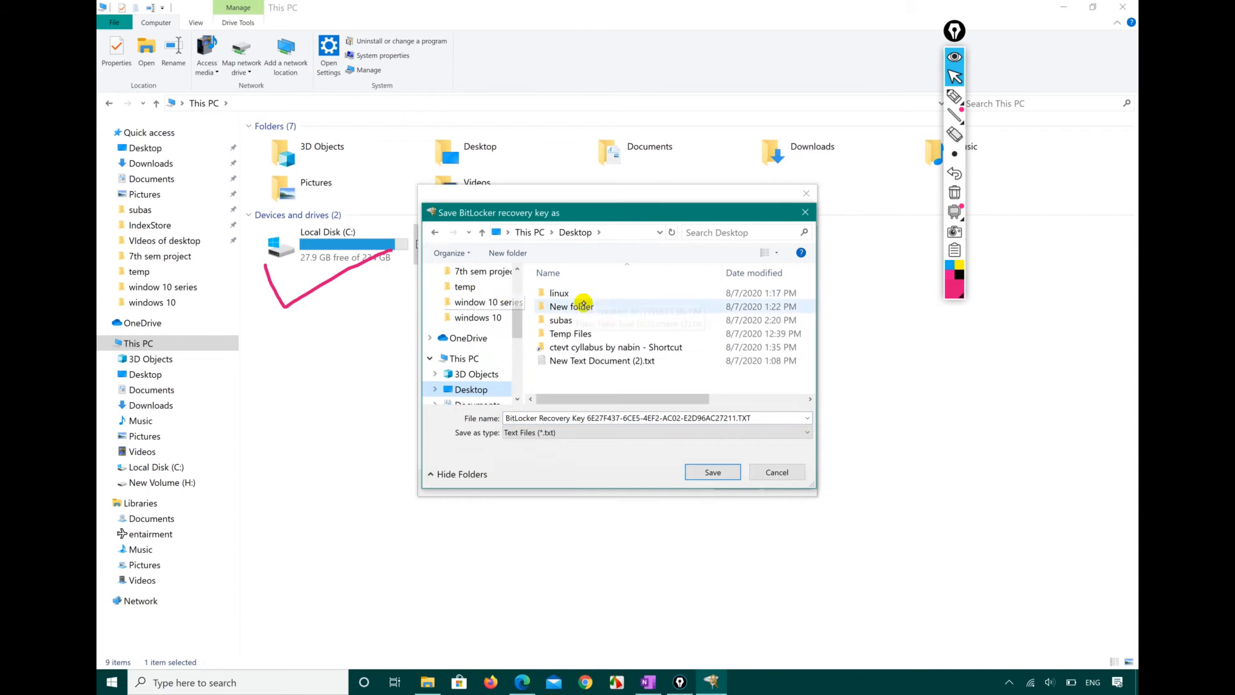
{"action": "left_click", "coordinate": [588, 318]}
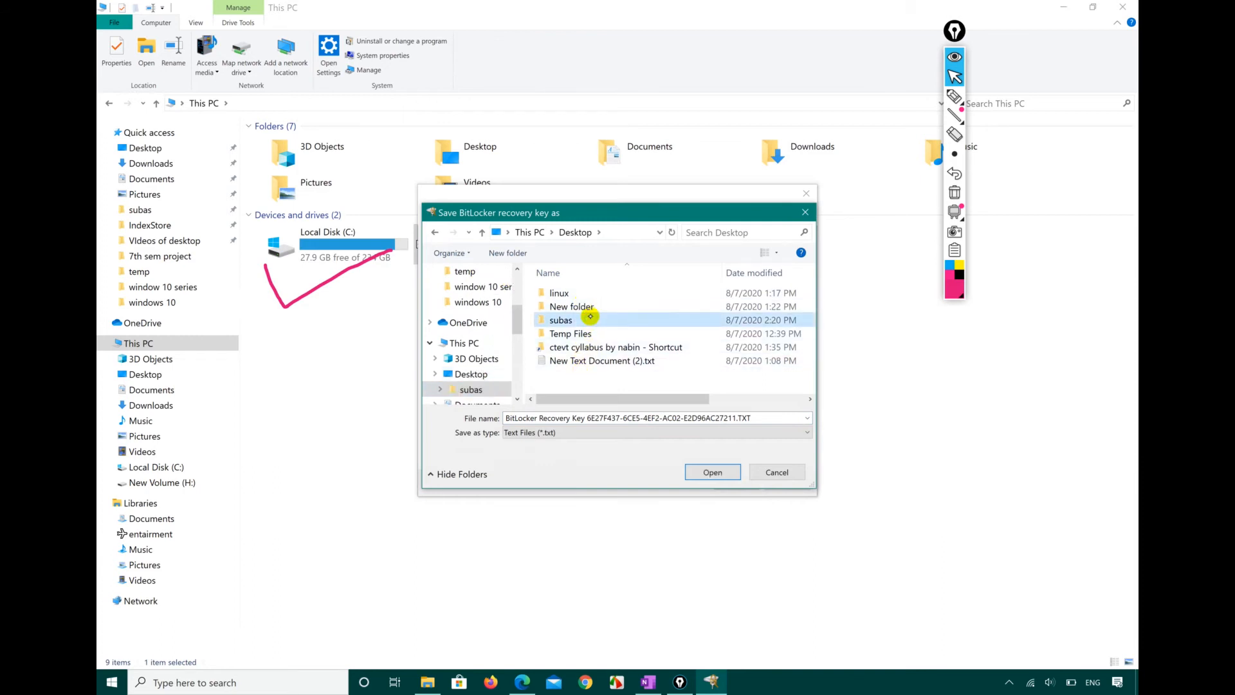
{"action": "double_click", "coordinate": [590, 316]}
{"action": "left_click", "coordinate": [713, 472]}
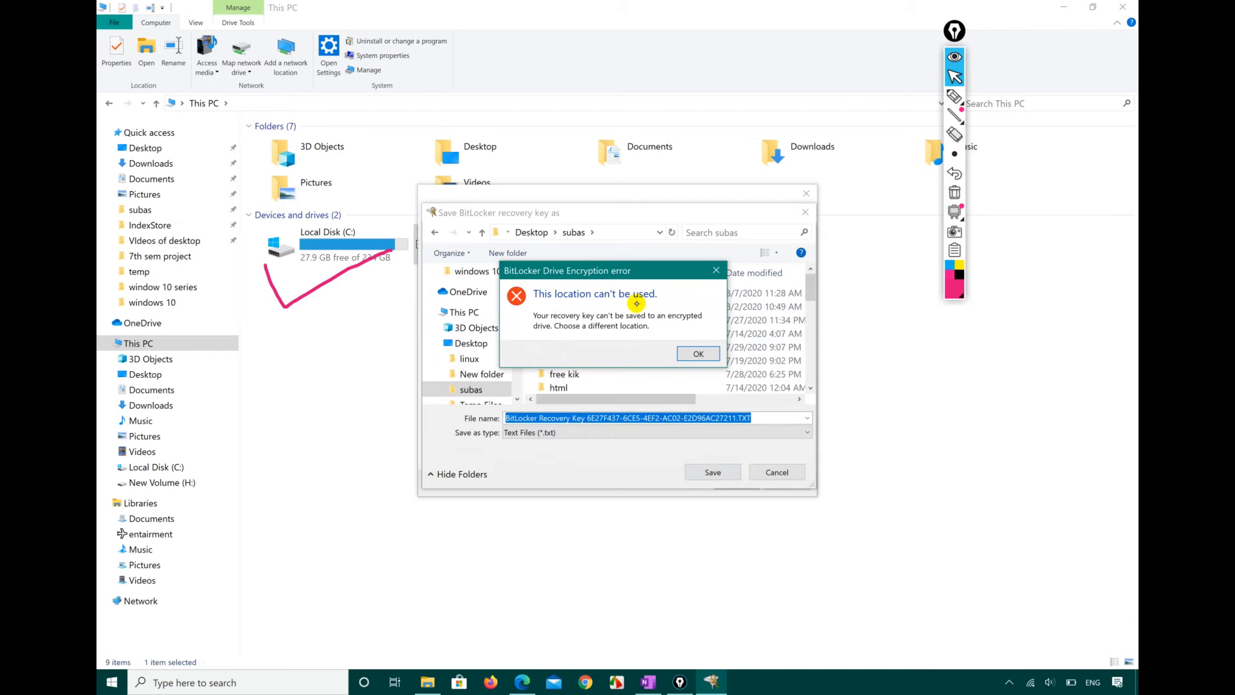
{"action": "left_click", "coordinate": [695, 353]}
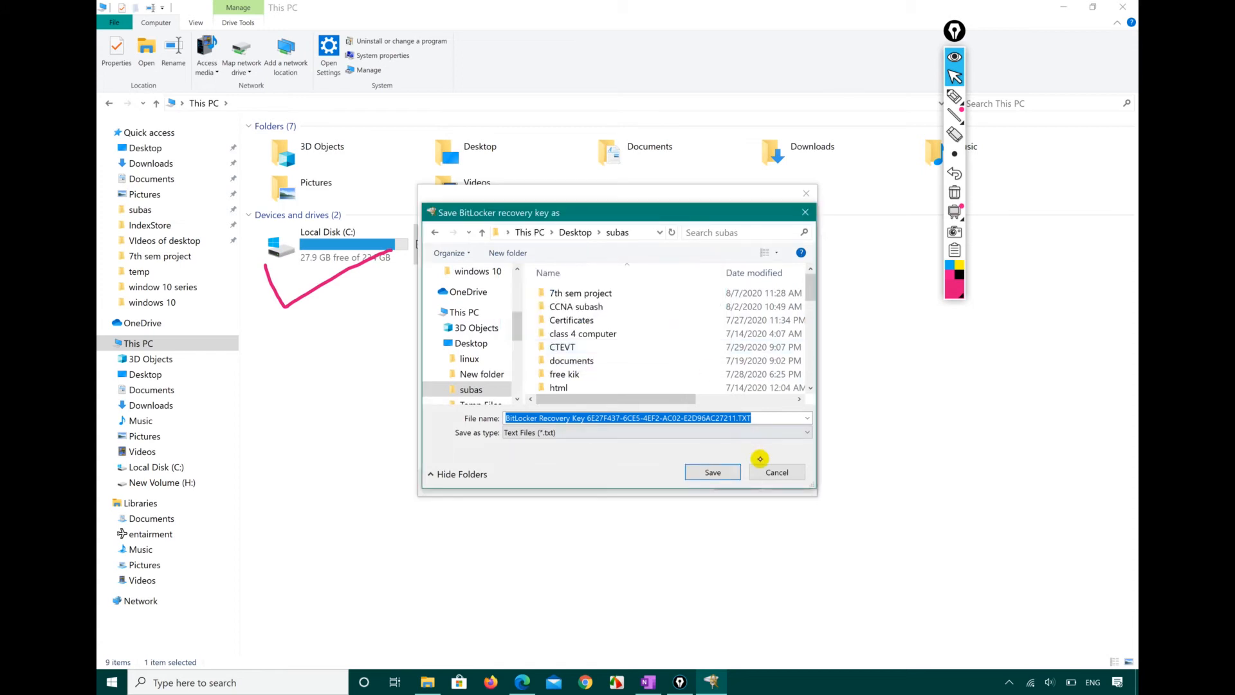
{"action": "left_click", "coordinate": [768, 472]}
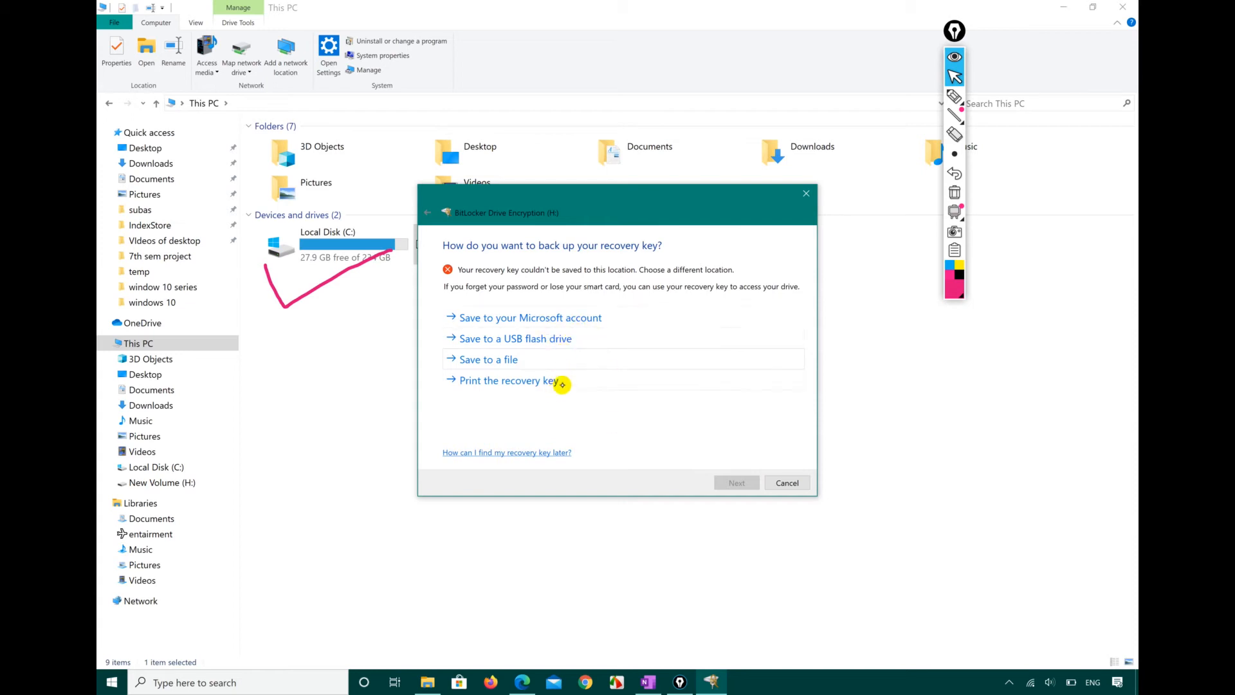
- Choose to save the recovery key to a USB flash drive, using the connected Seagate Expansion Drive (D:)
{"action": "left_click", "coordinate": [572, 338]}
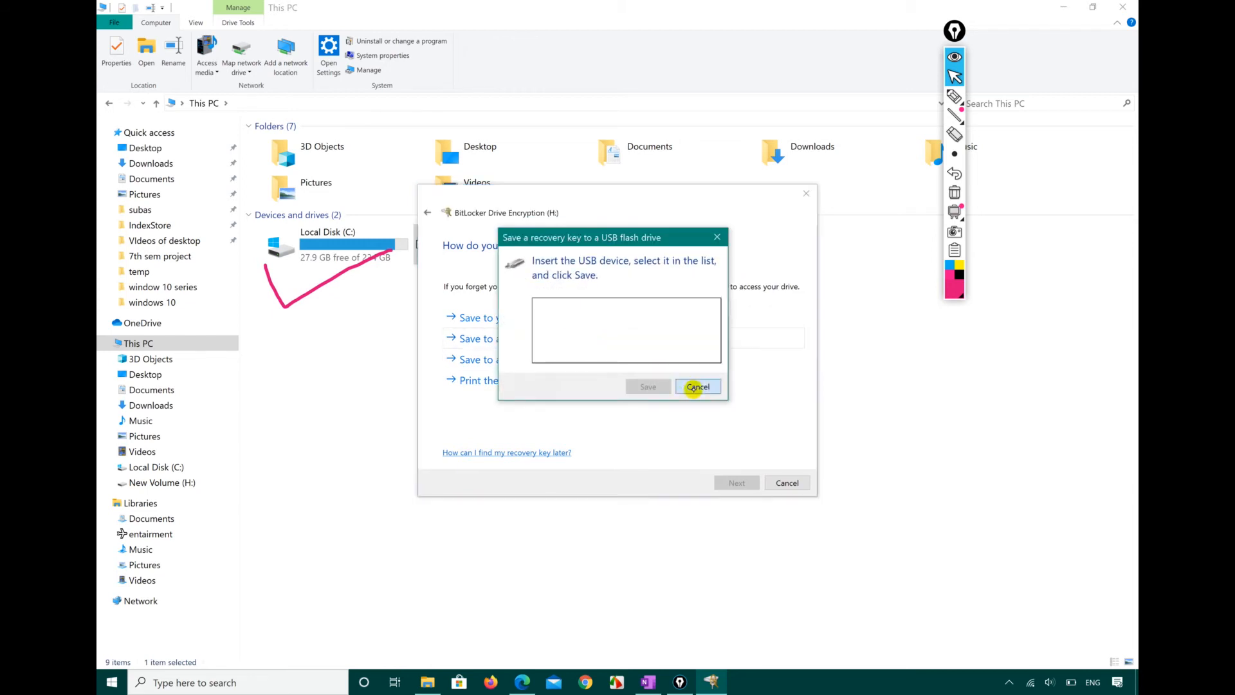
{"action": "left_click", "coordinate": [697, 387]}
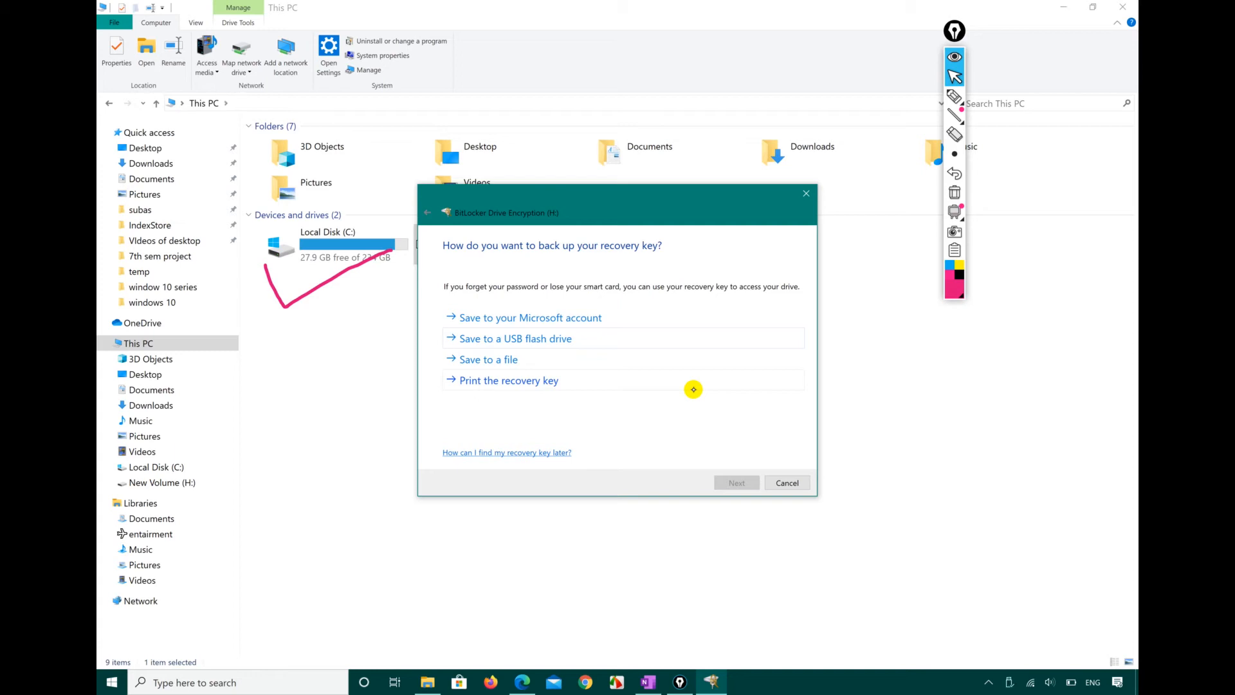
{"action": "left_click", "coordinate": [596, 338]}
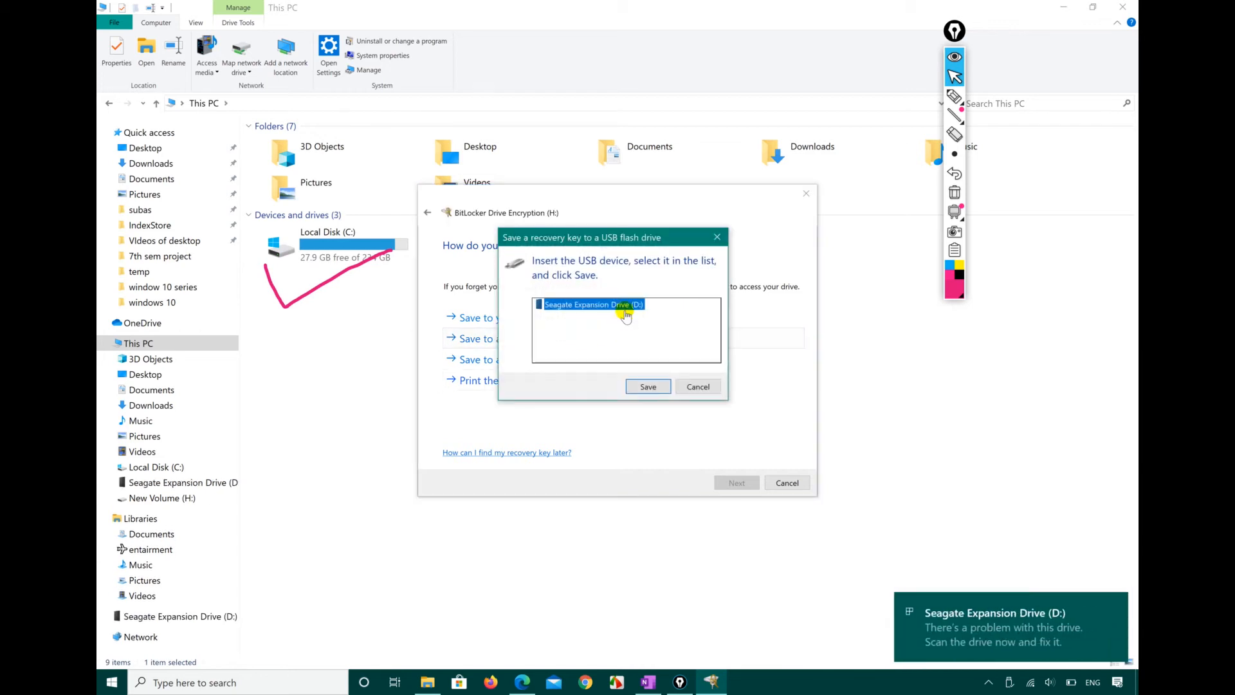
{"action": "left_click", "coordinate": [699, 385]}
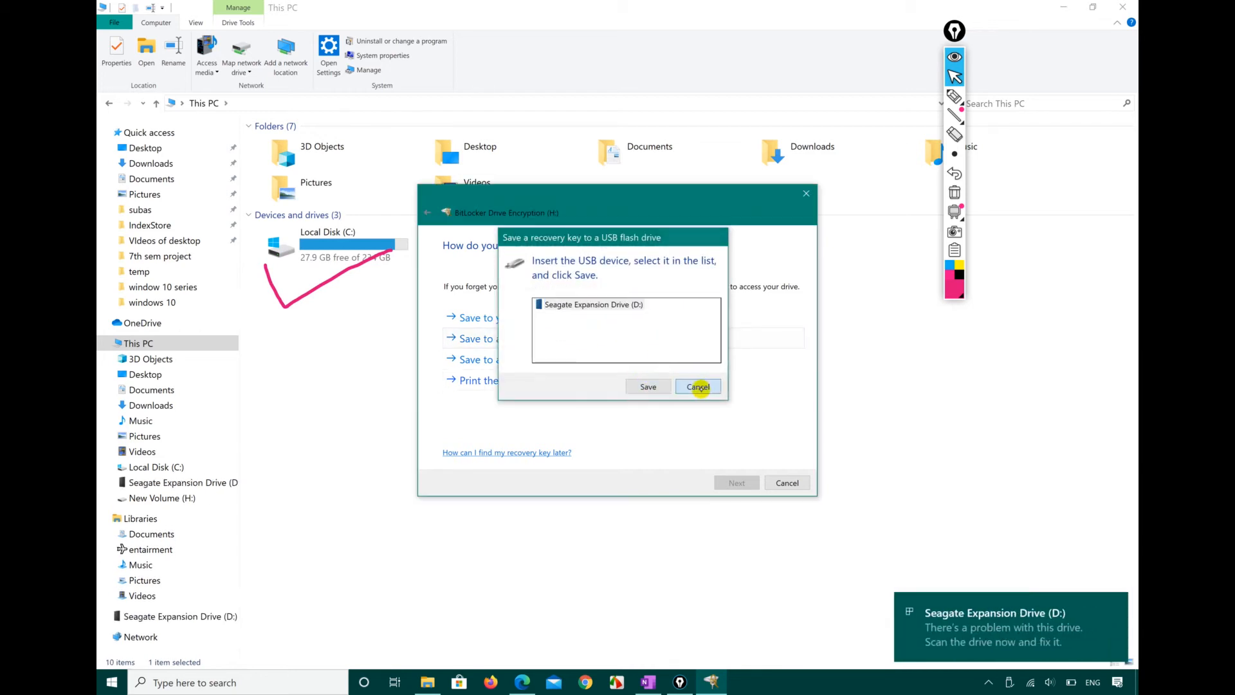
{"action": "left_click", "coordinate": [547, 339]}
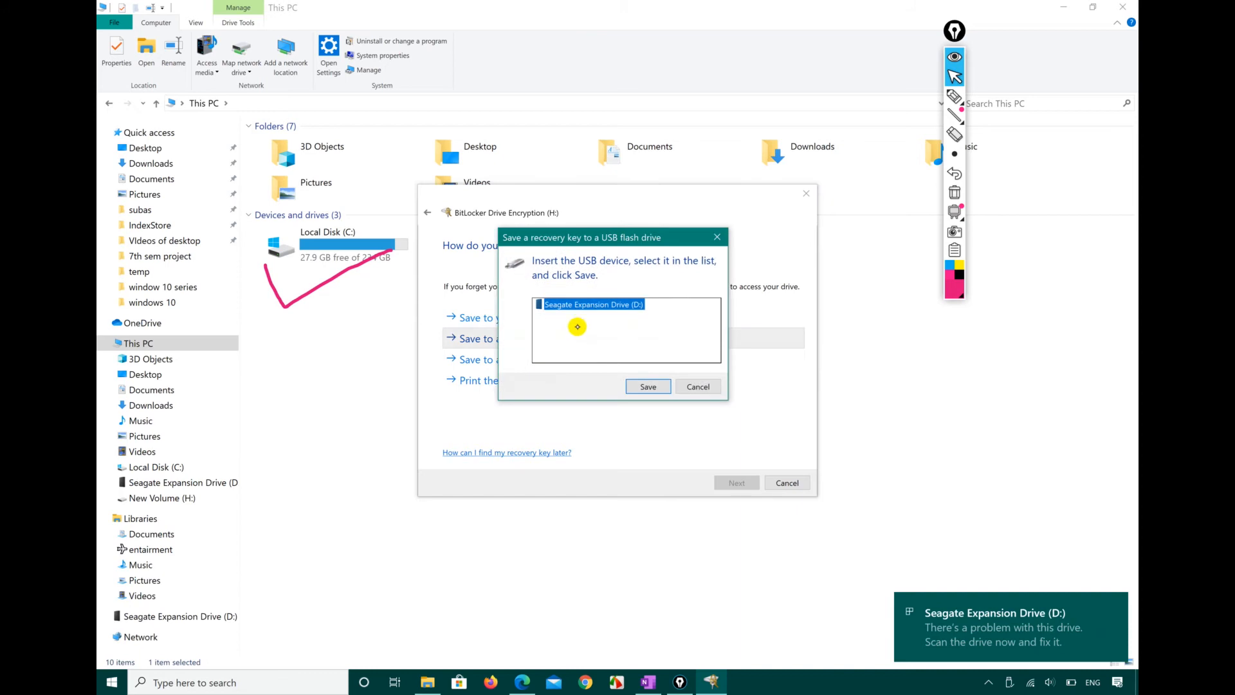
{"action": "left_click", "coordinate": [648, 387]}
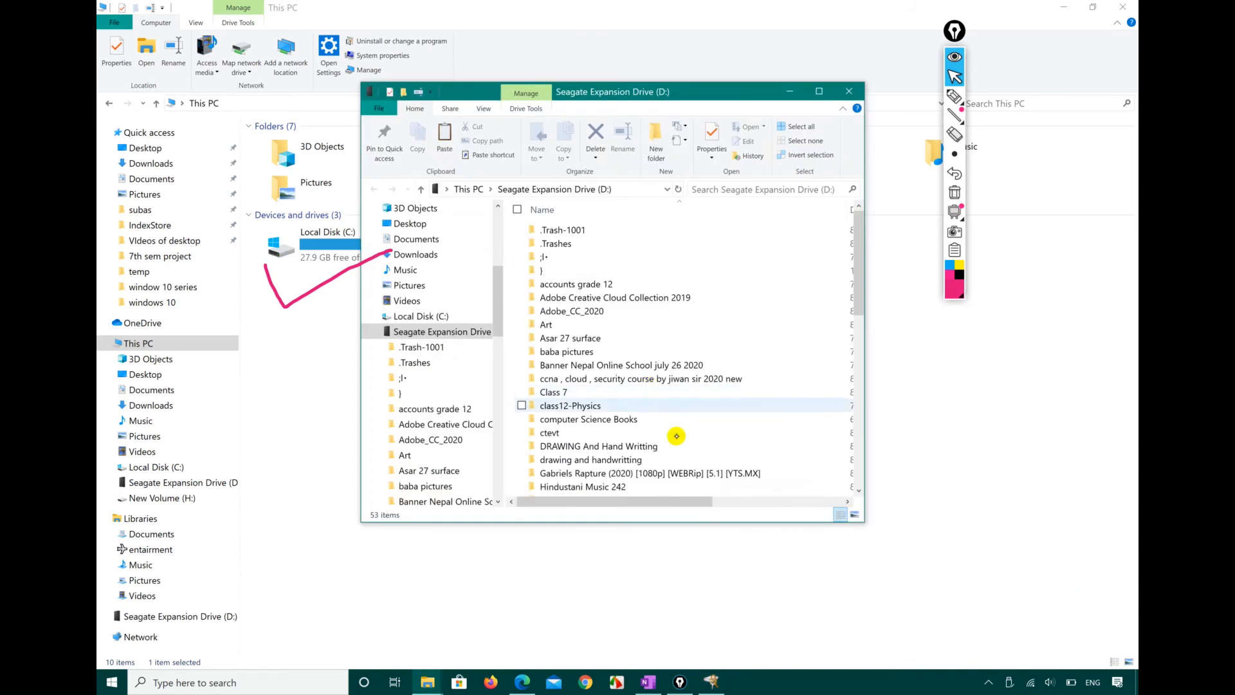
- Browse the Seagate Expansion Drive (D:) and its Useful Softwares folder, and return to the recovery key dialog
{"action": "scroll", "coordinate": [676, 436], "scroll_direction": "down", "scroll_amount": 10}
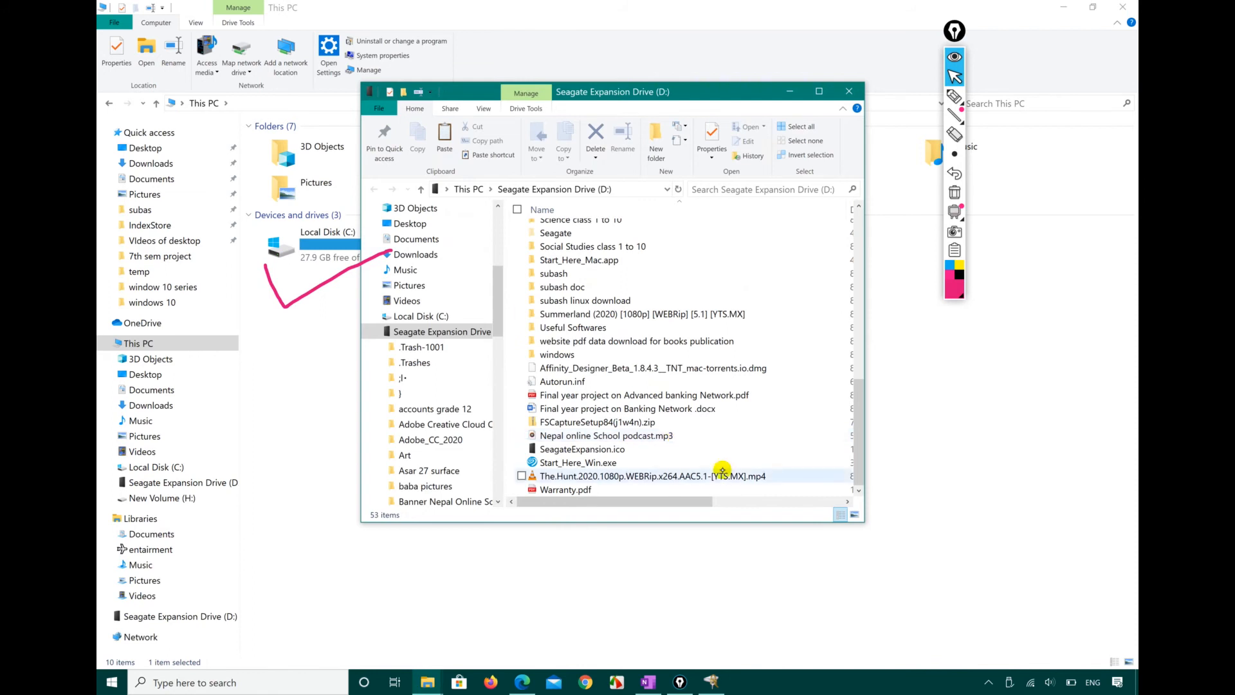
{"action": "left_click", "coordinate": [471, 333]}
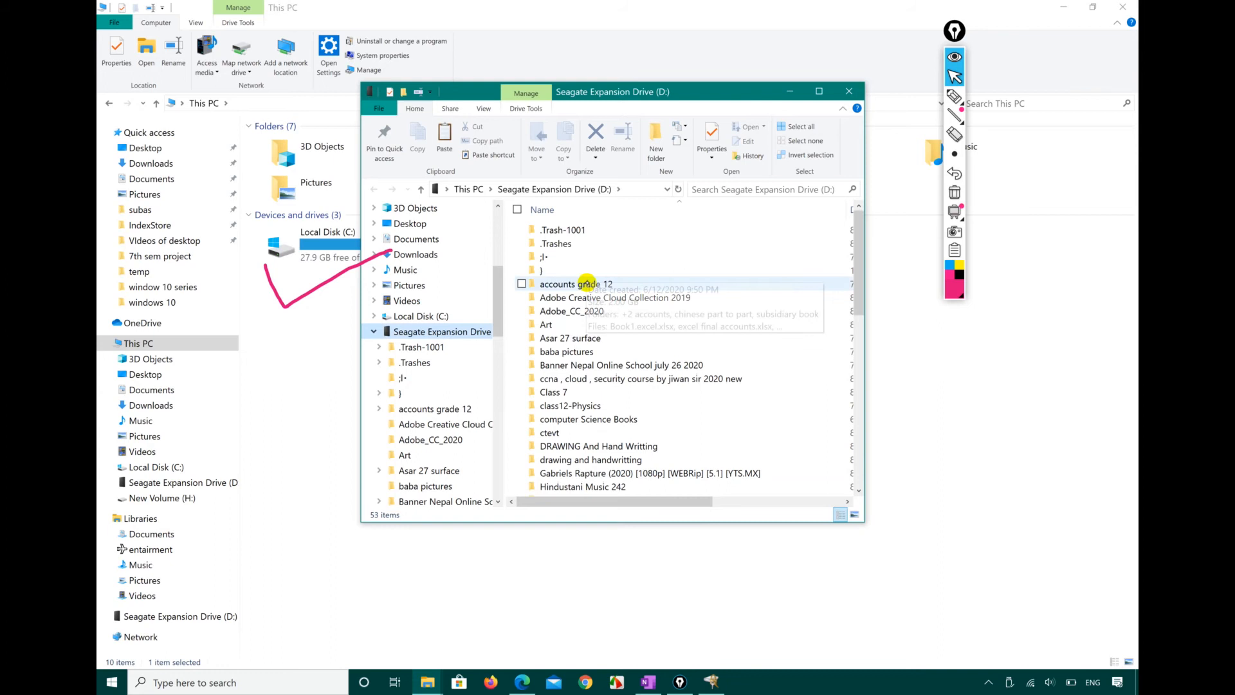
{"action": "scroll", "coordinate": [593, 443], "scroll_direction": "down", "scroll_amount": 10}
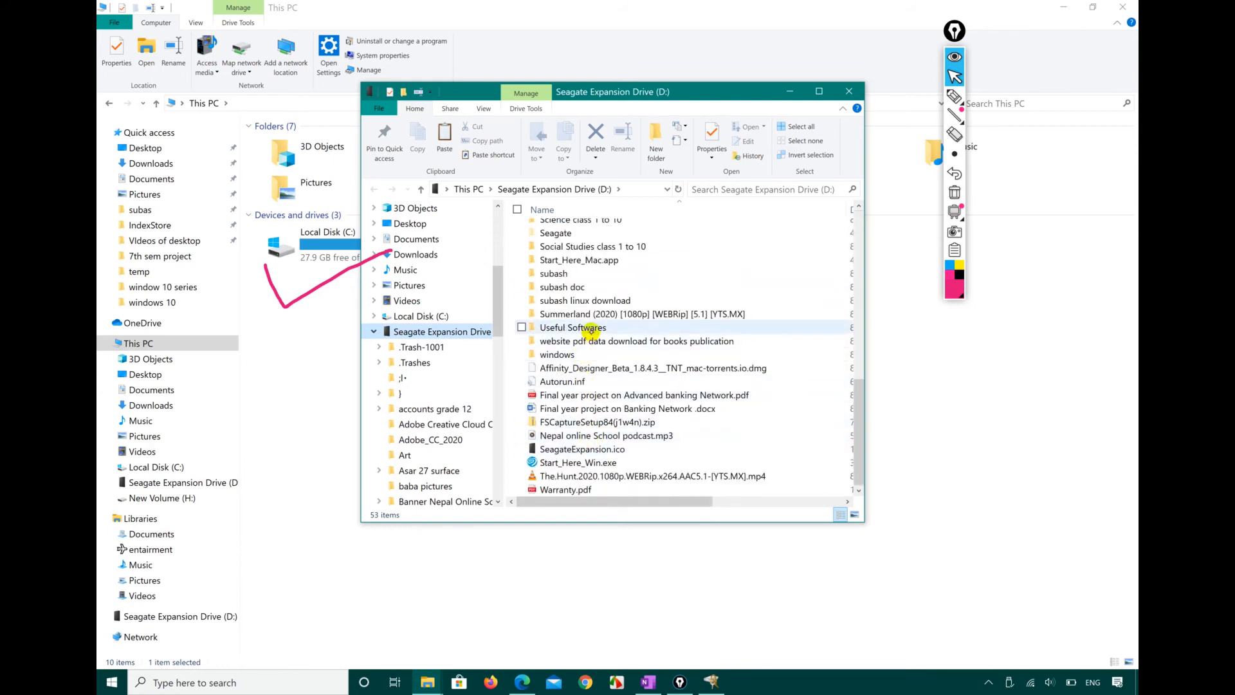
{"action": "double_click", "coordinate": [591, 328]}
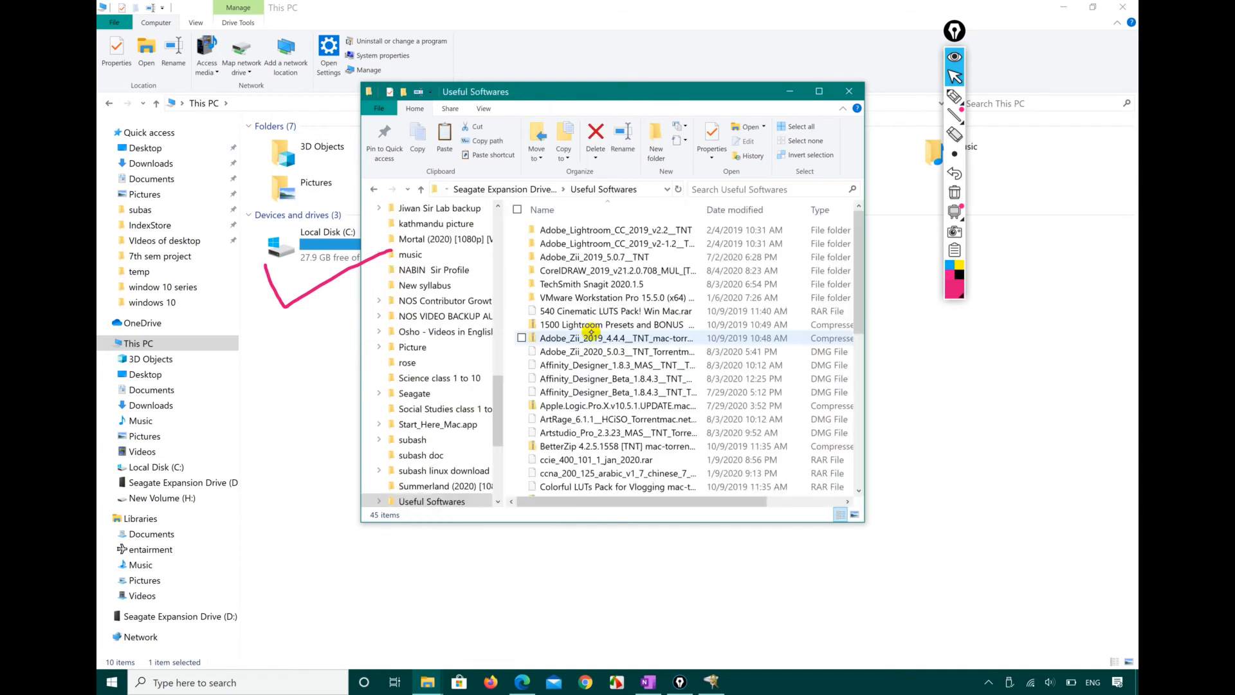
{"action": "scroll", "coordinate": [675, 455], "scroll_direction": "down", "scroll_amount": 8}
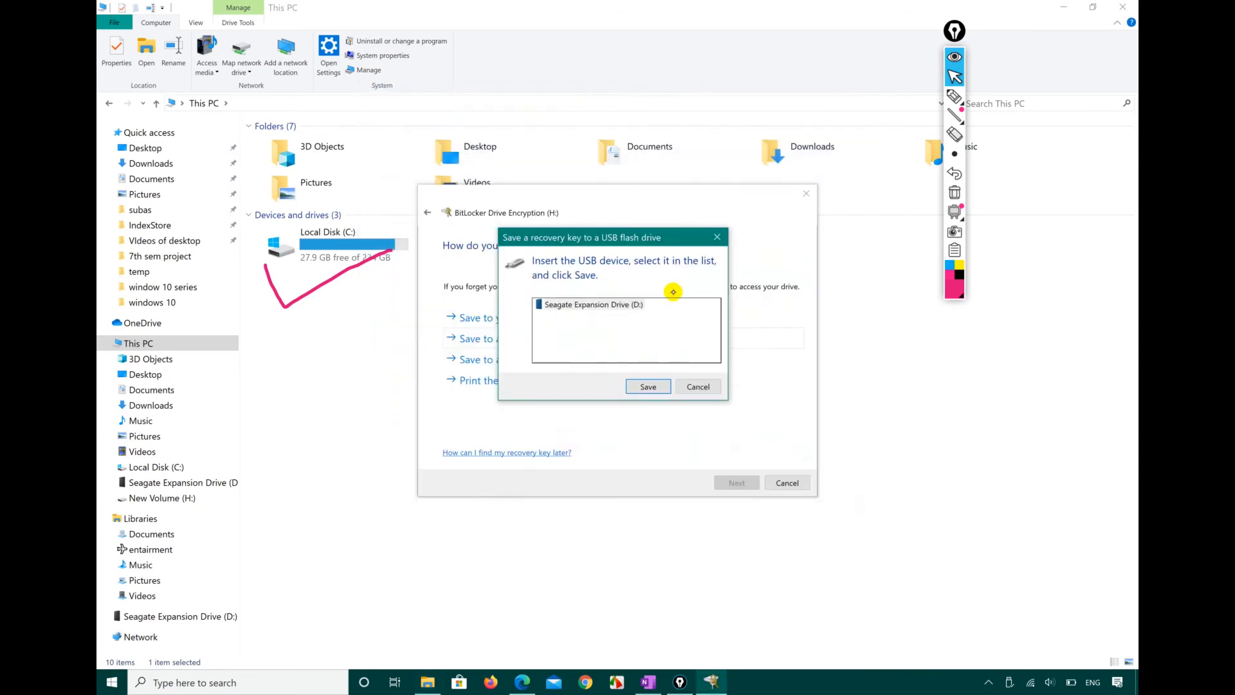
- Save the recovery key to the Seagate Expansion Drive (D:) and continue to the BitLocker activation page
{"action": "left_click", "coordinate": [649, 385]}
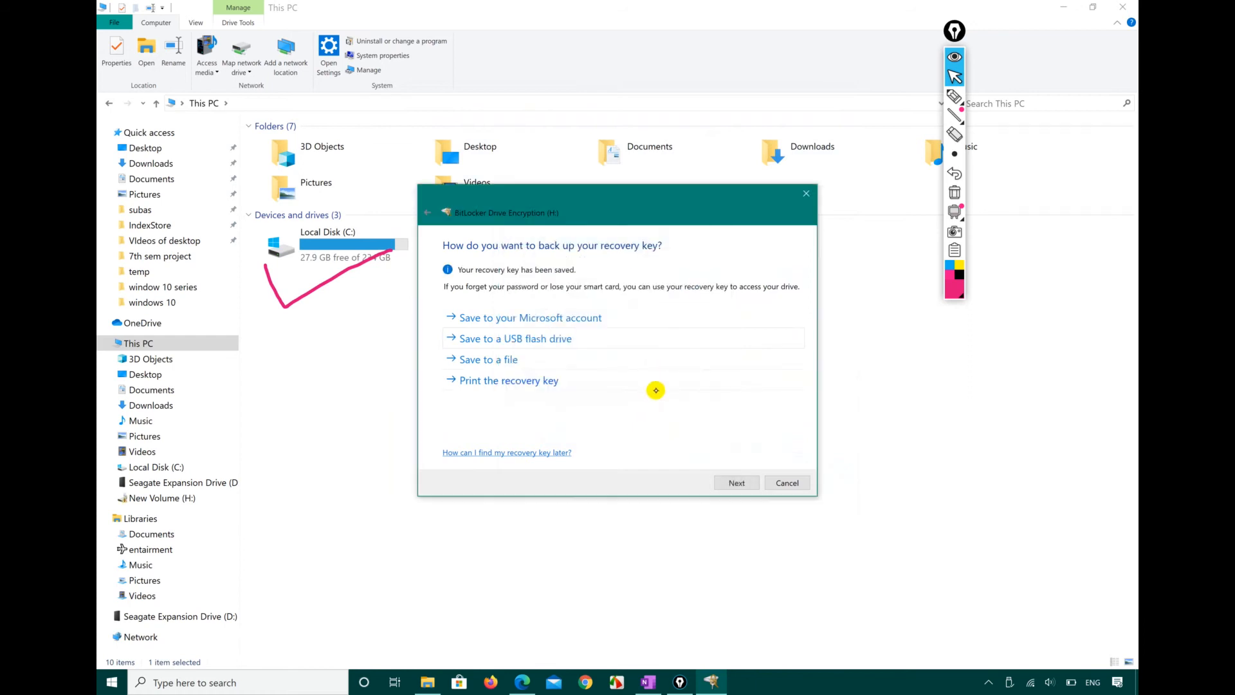
{"action": "left_click", "coordinate": [736, 483]}
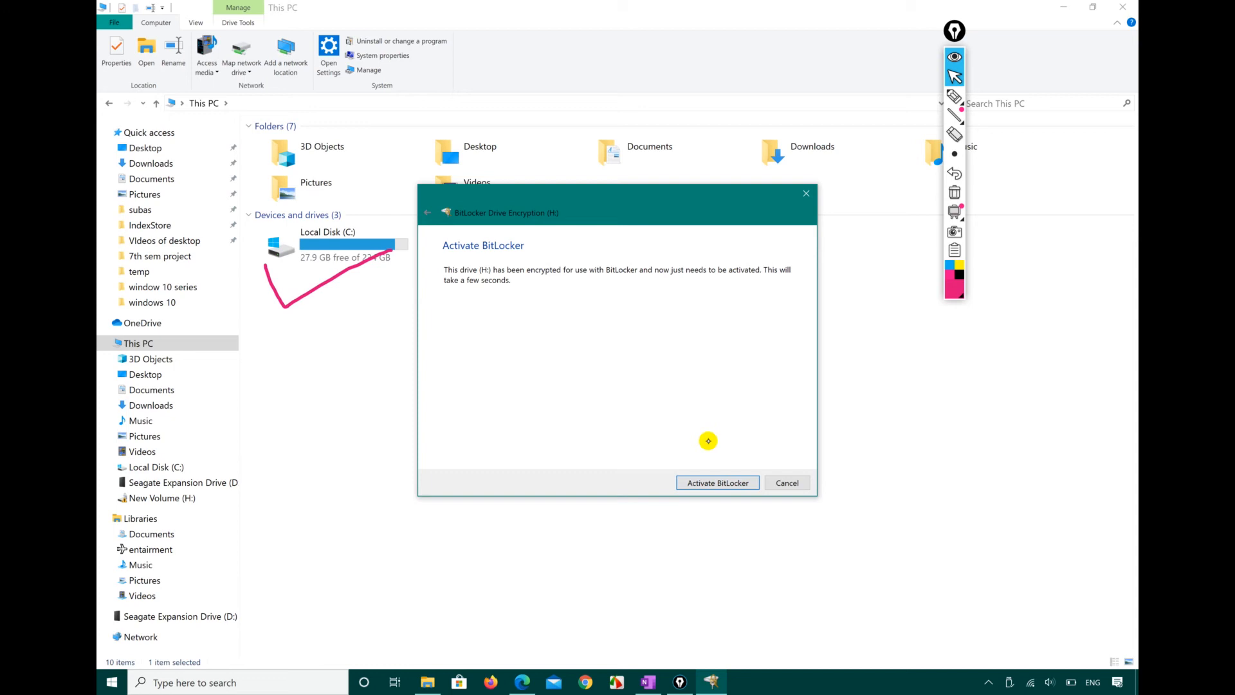
- Cancel the BitLocker setup for New Volume (H:) and refresh the This PC view
{"action": "left_click", "coordinate": [788, 483]}
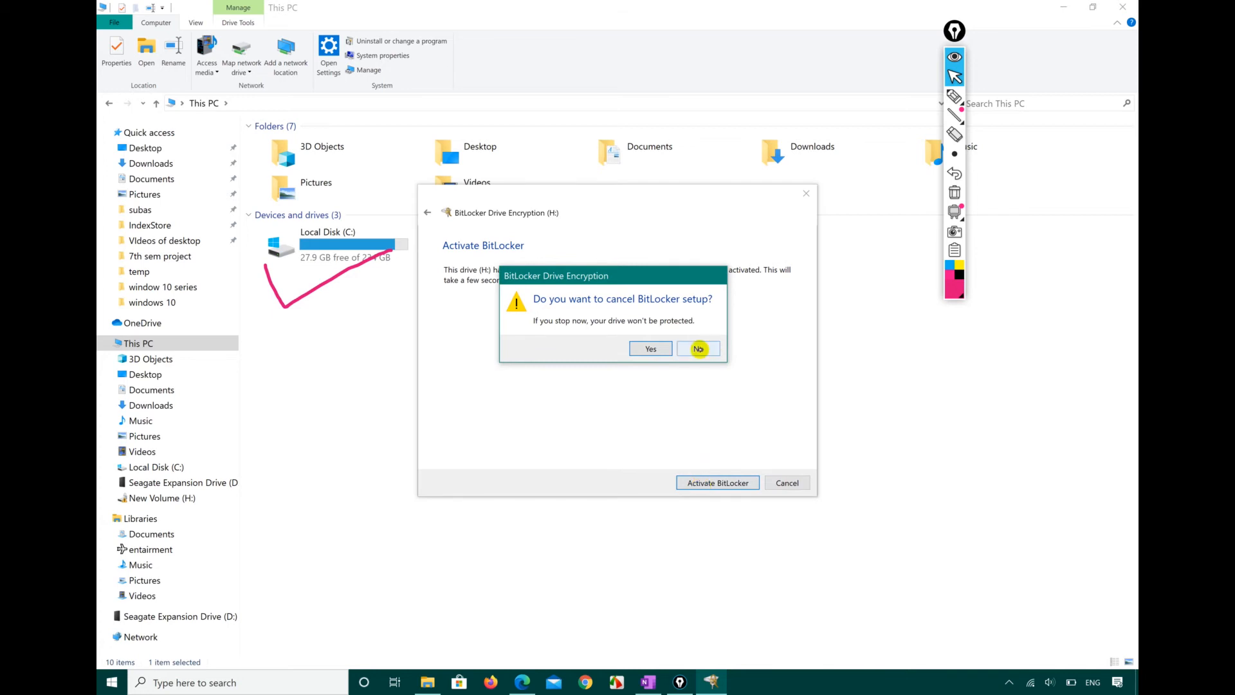
{"action": "left_click", "coordinate": [651, 349]}
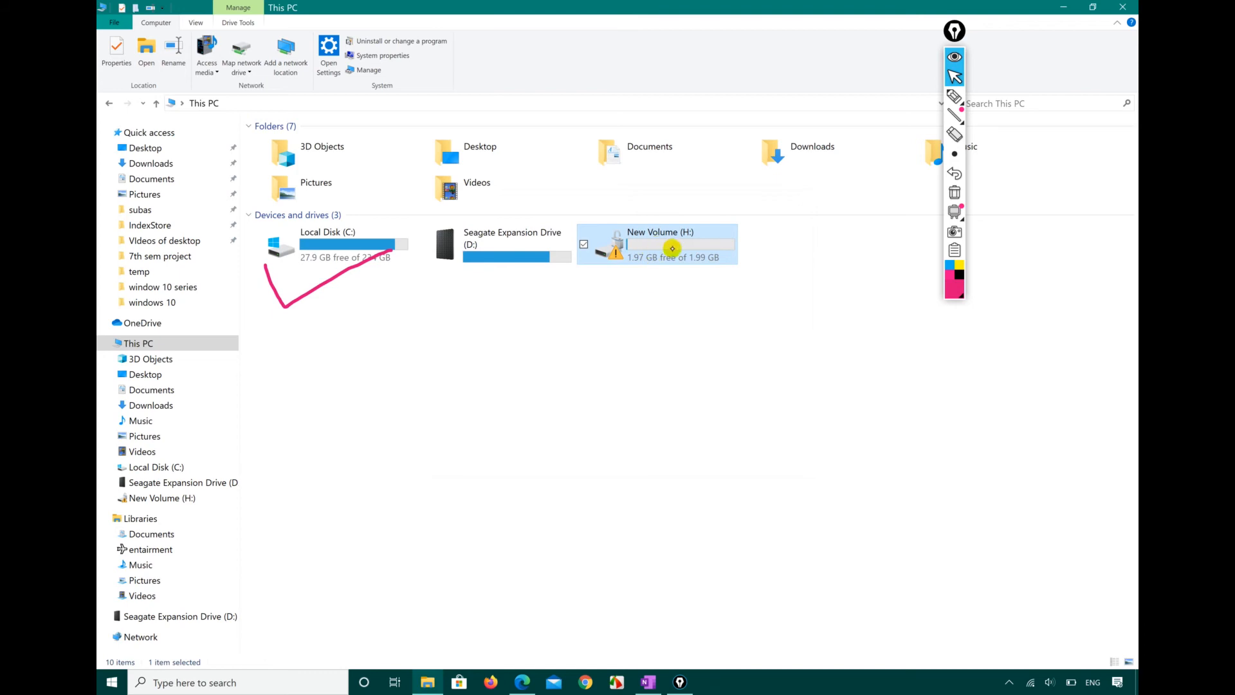
{"action": "right_click", "coordinate": [671, 249]}
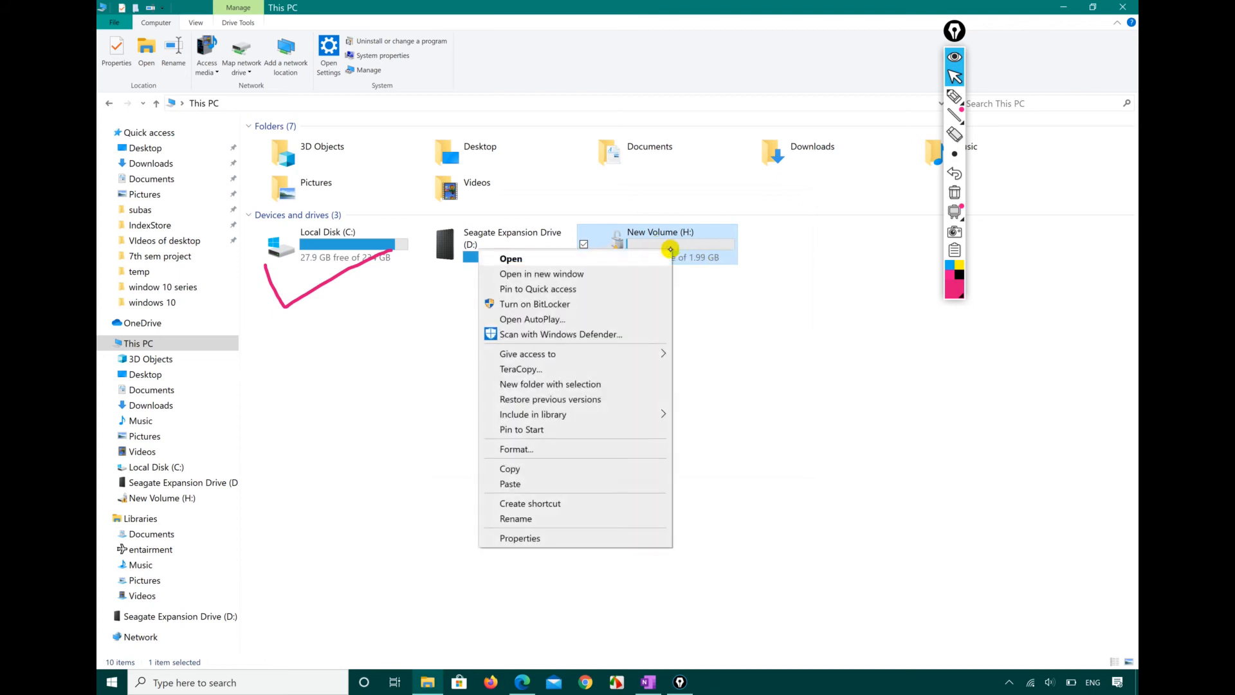
{"action": "left_click", "coordinate": [717, 326]}
{"action": "right_click", "coordinate": [717, 326]}
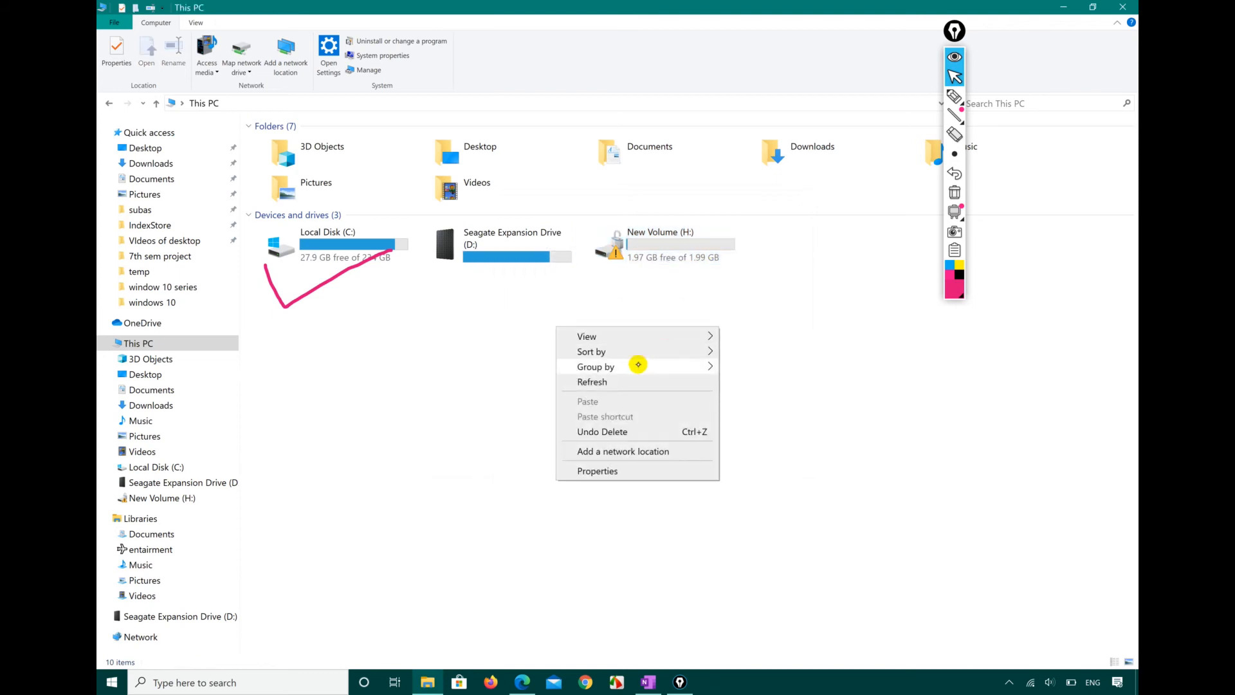
{"action": "left_click", "coordinate": [619, 380]}
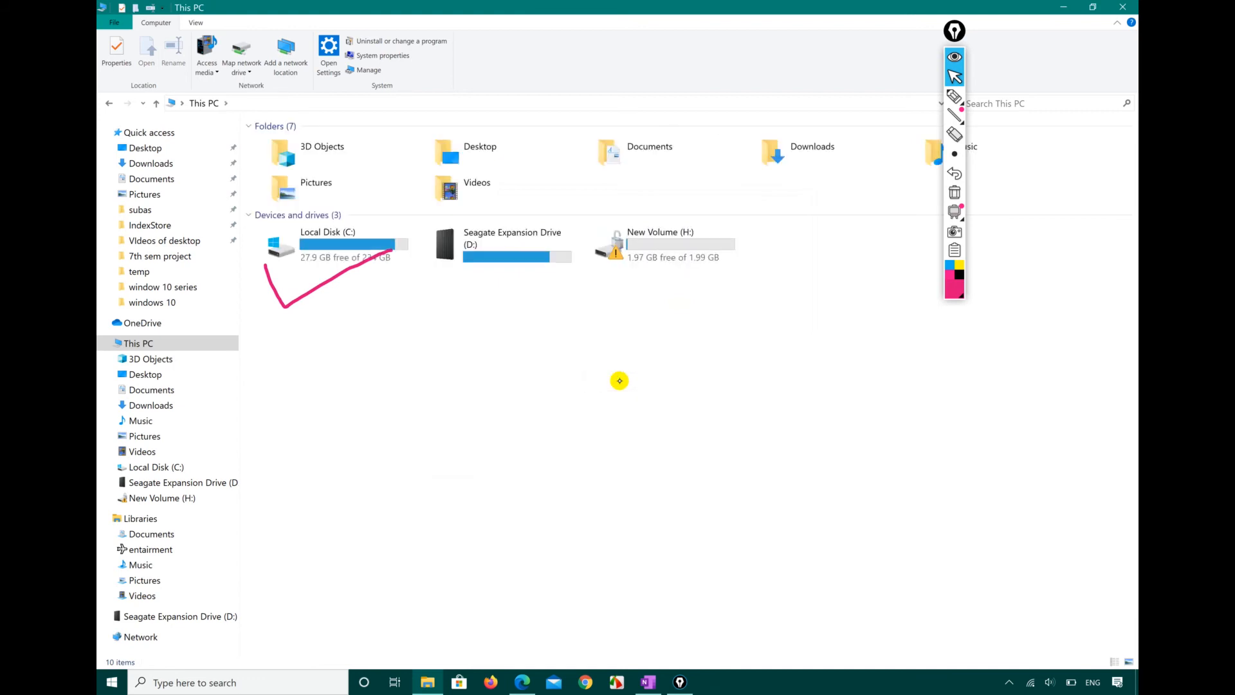
- Switch to the Windows 10 syllabus PDF, tick item 3.6 Burns Files to CD or DVD, and clear all ink annotations
{"action": "left_click", "coordinate": [523, 682]}
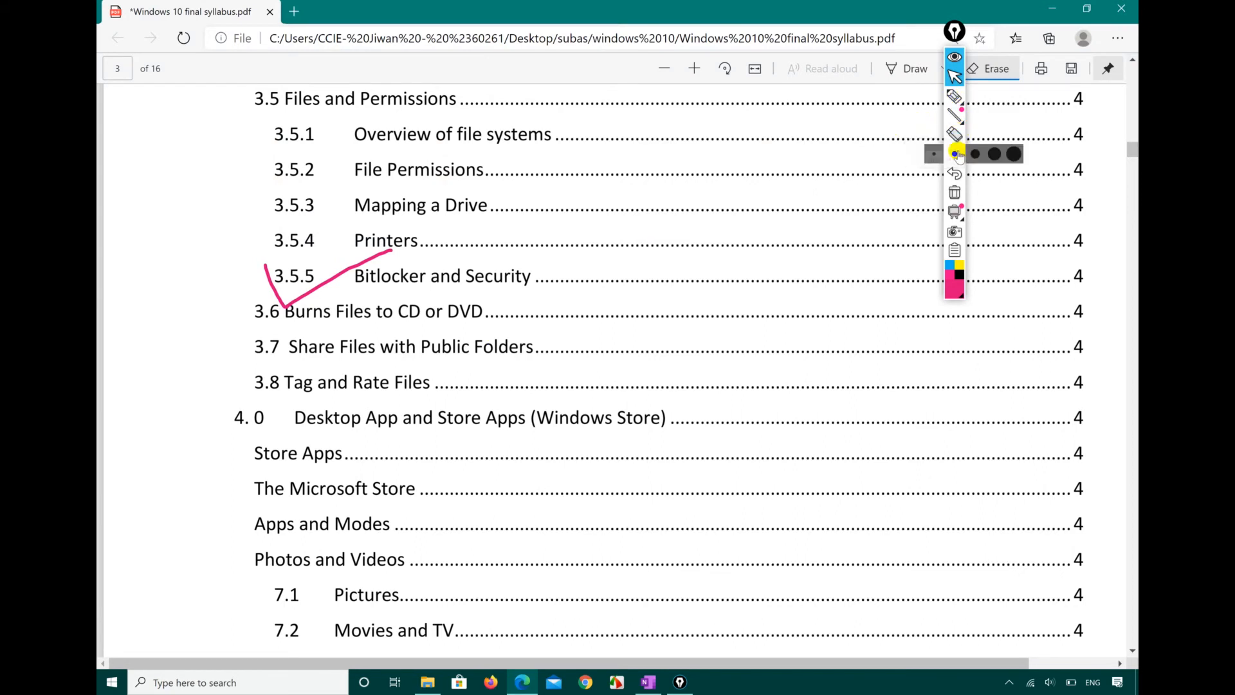
{"action": "left_click", "coordinate": [955, 96]}
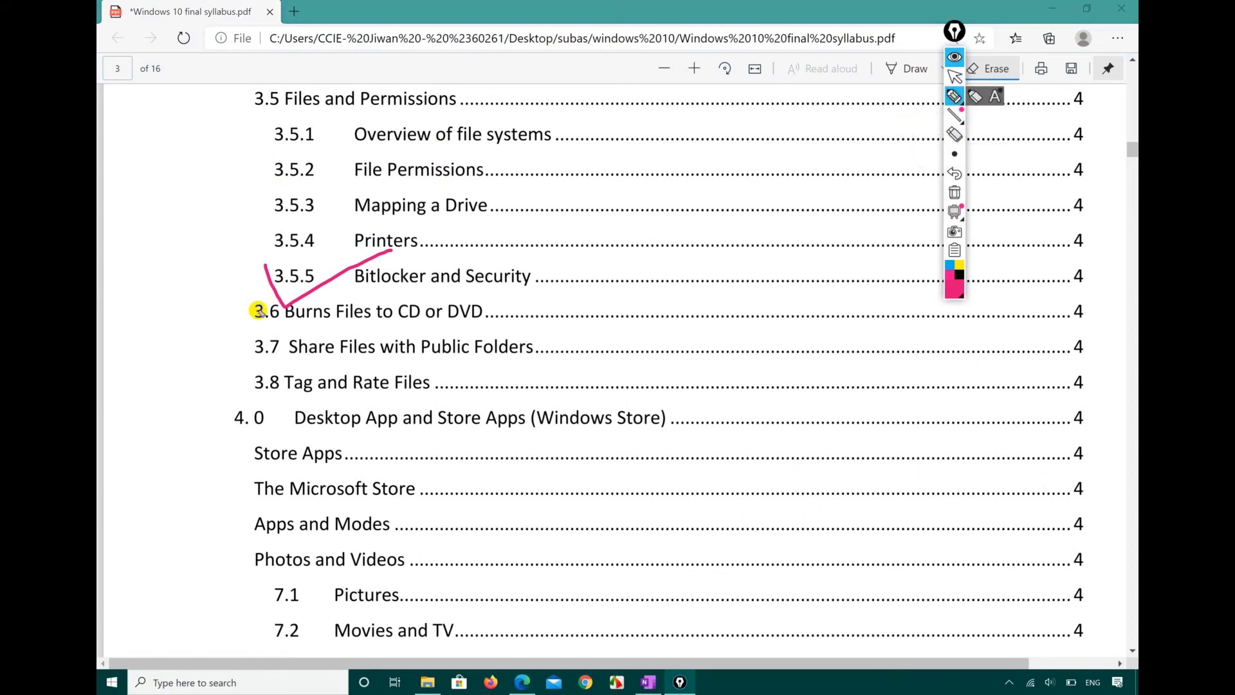
{"action": "mouse_move", "coordinate": [227, 298]}
{"action": "left_mouse_down"}
{"action": "mouse_move", "coordinate": [254, 341]}
{"action": "mouse_move", "coordinate": [370, 292]}
{"action": "mouse_move", "coordinate": [255, 332]}
{"action": "mouse_move", "coordinate": [232, 299]}
{"action": "left_mouse_up"}
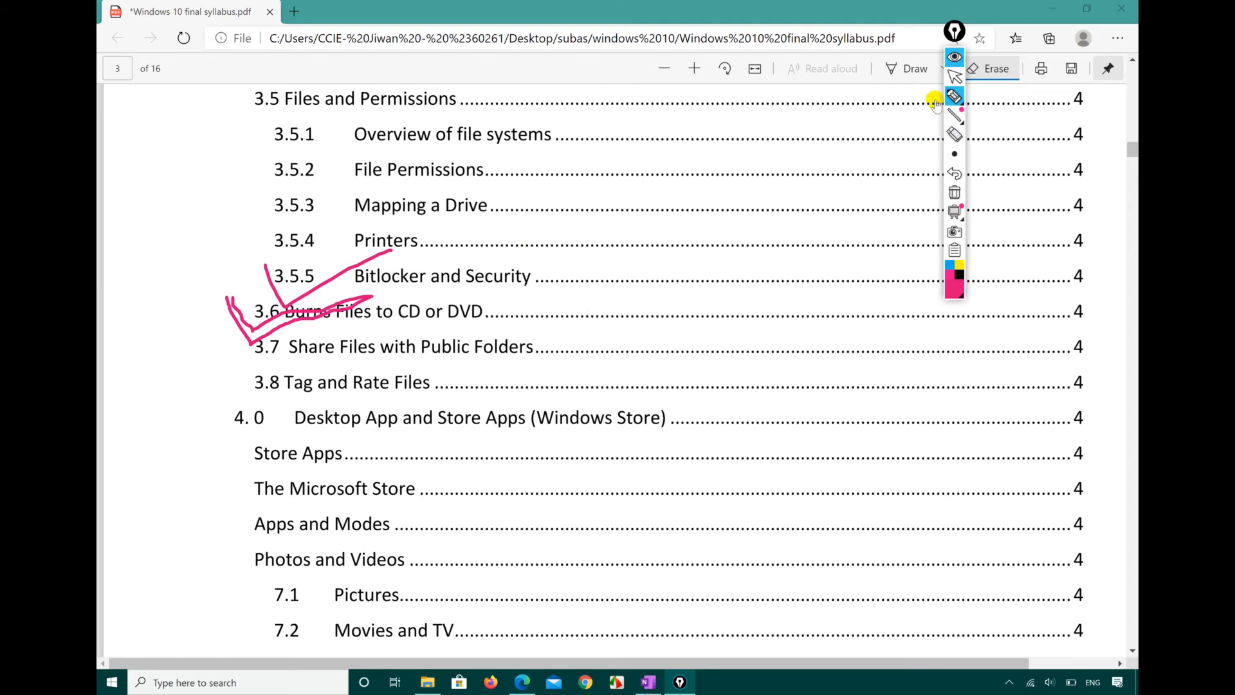
{"action": "left_click", "coordinate": [956, 192]}
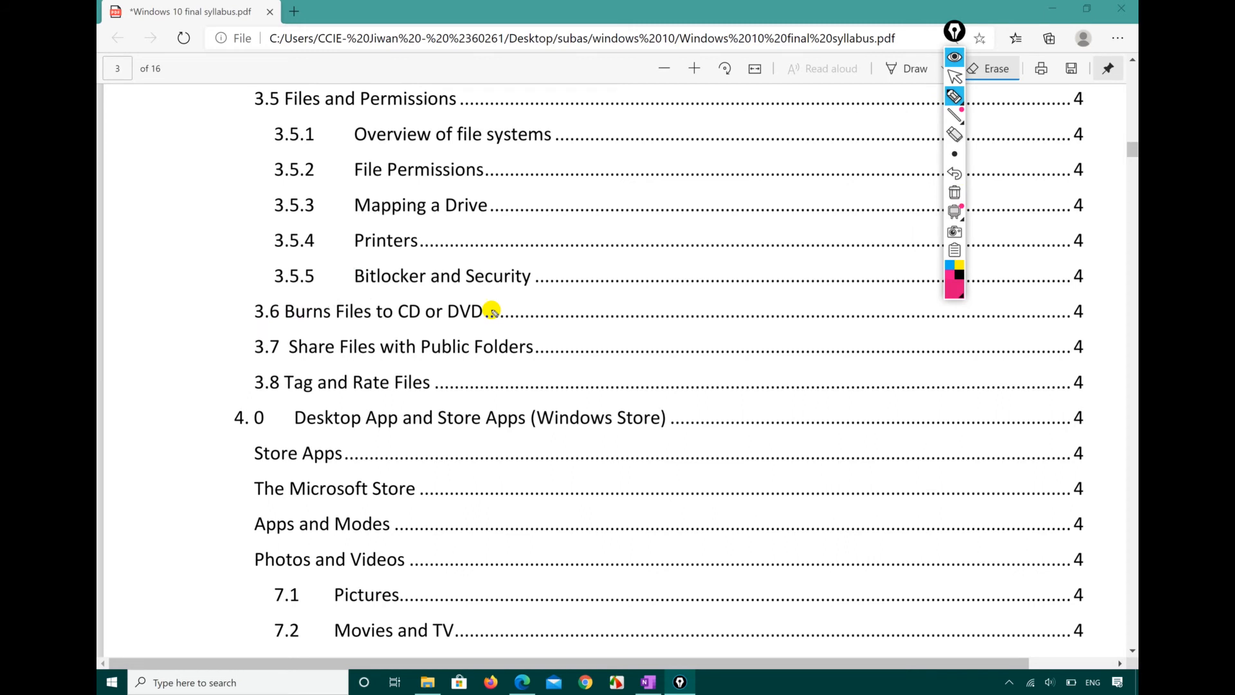
- Tick syllabus item 3.7 Share Files with Public Folders and underline item 3.5.4 with the pen, and return to the normal pointer
{"action": "mouse_move", "coordinate": [236, 337]}
{"action": "left_mouse_down"}
{"action": "mouse_move", "coordinate": [257, 376]}
{"action": "mouse_move", "coordinate": [320, 350]}
{"action": "mouse_move", "coordinate": [277, 370]}
{"action": "mouse_move", "coordinate": [241, 358]}
{"action": "left_mouse_up"}
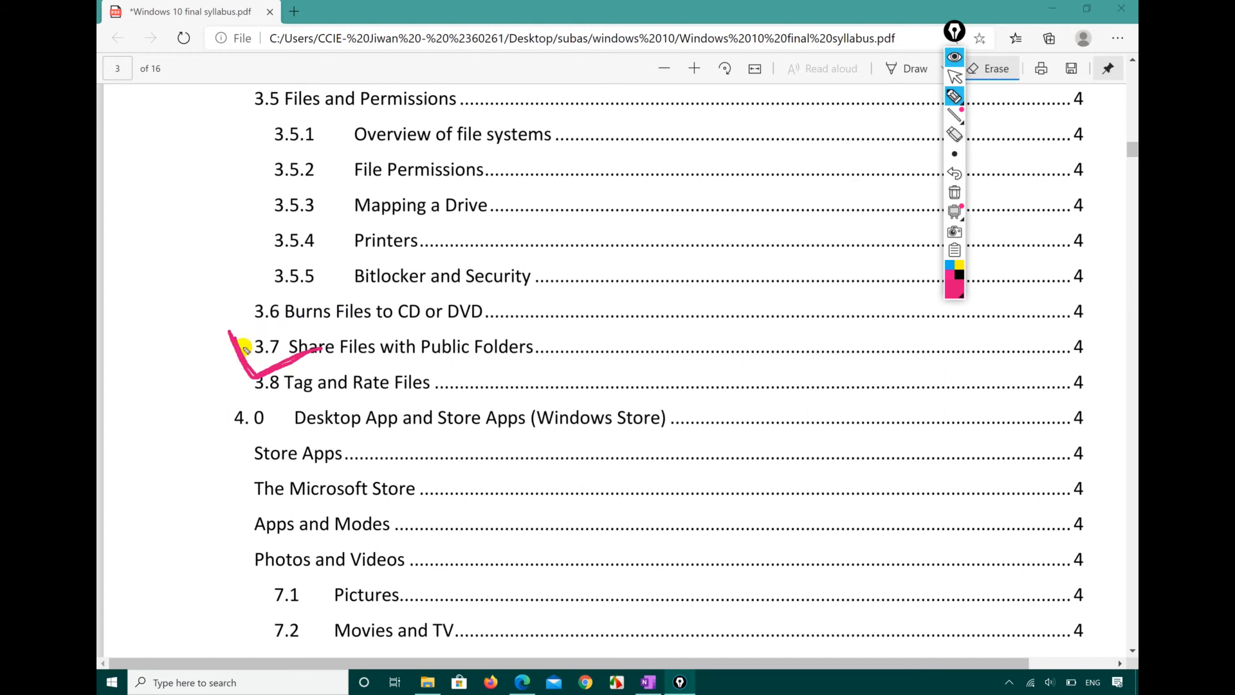
{"action": "left_click_drag", "start_coordinate": [248, 243], "coordinate": [341, 229]}
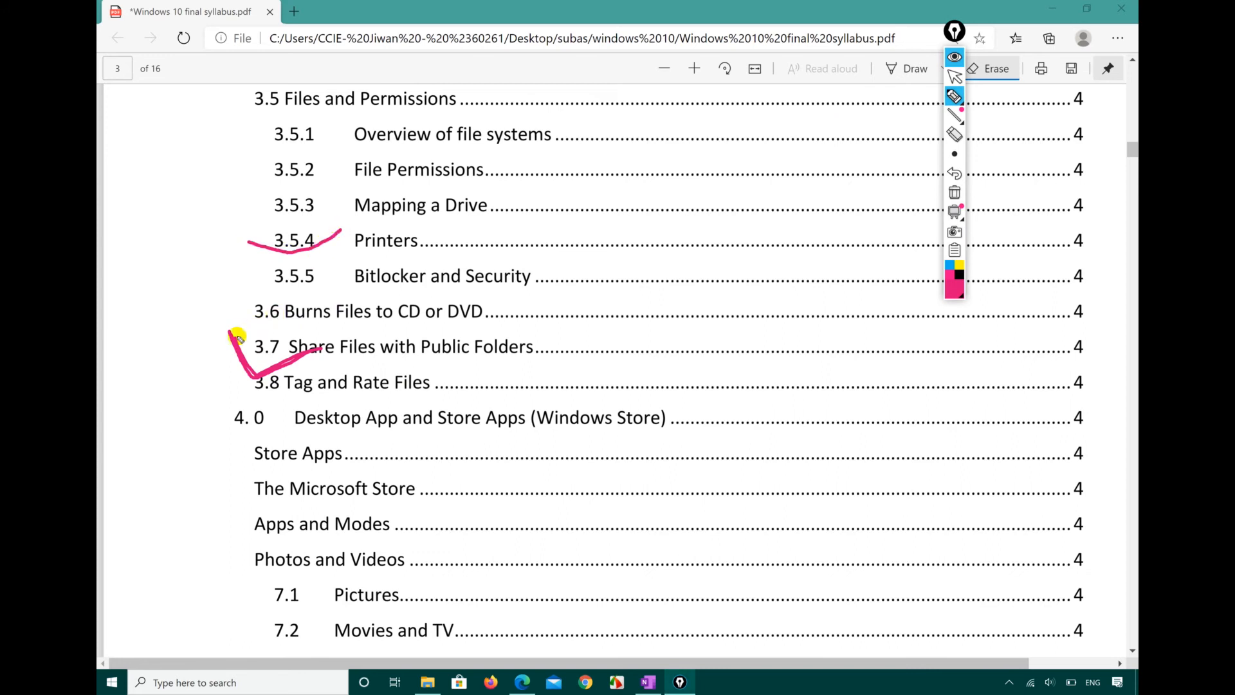
{"action": "left_click_drag", "start_coordinate": [231, 336], "coordinate": [329, 349]}
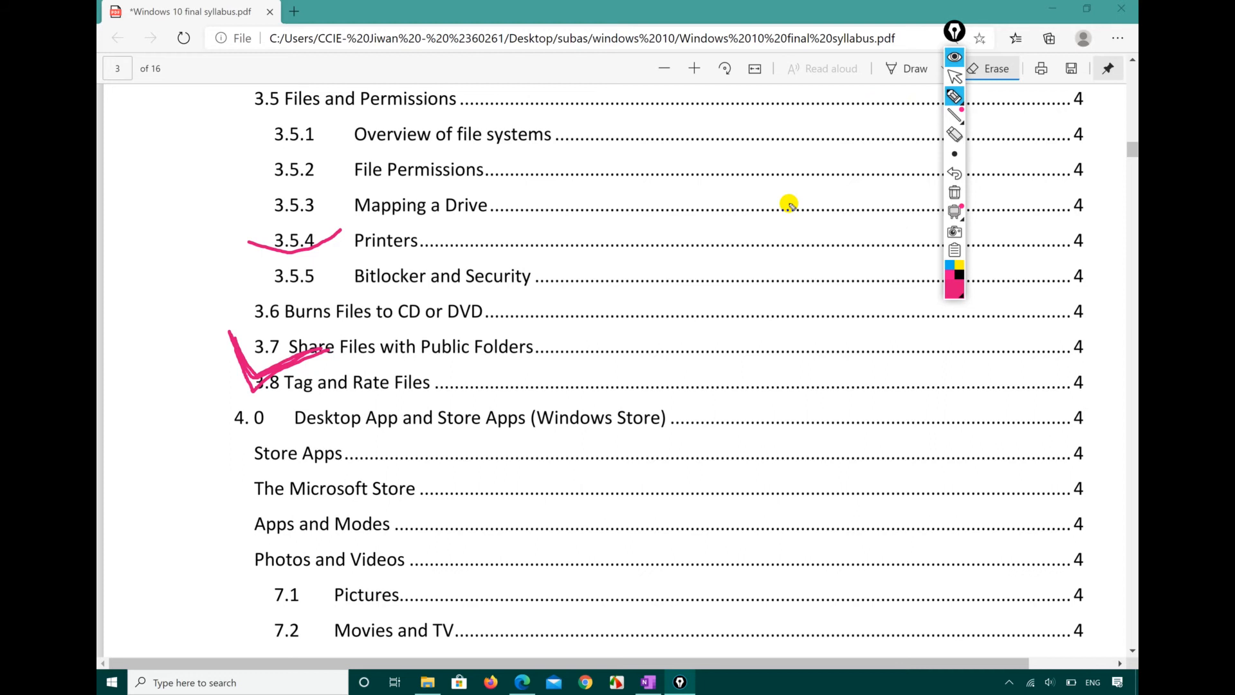
{"action": "left_click", "coordinate": [954, 76]}
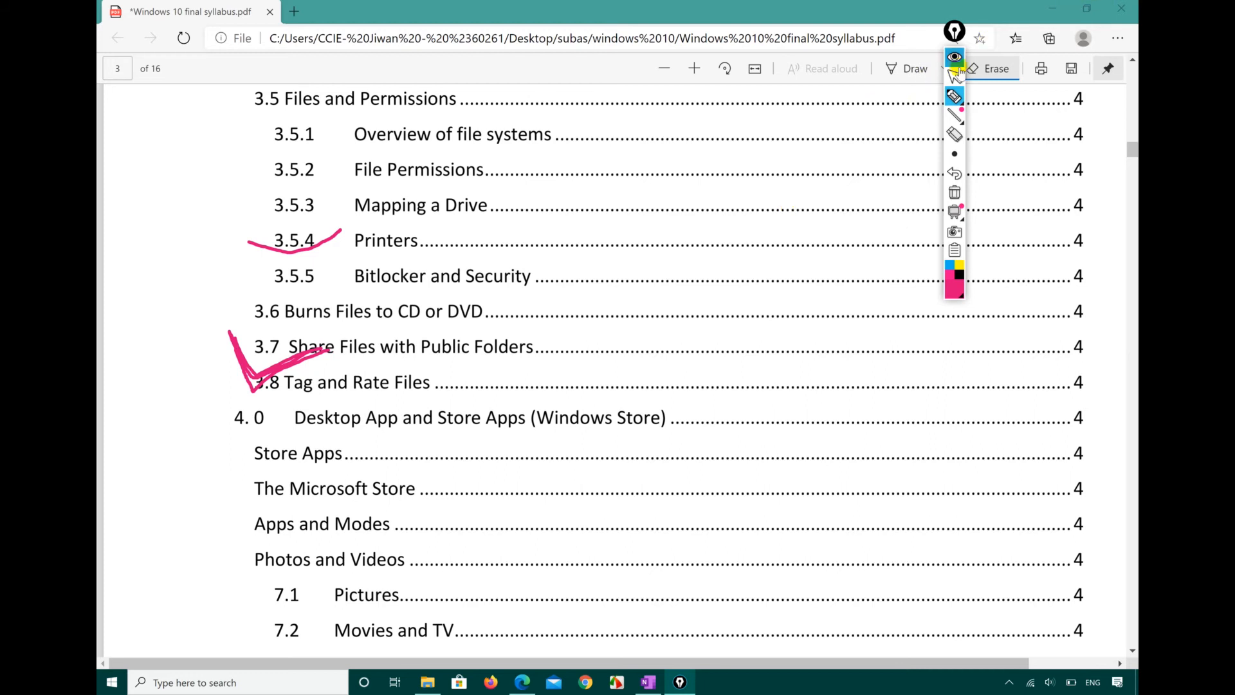
- Return to the desktop, closing File Explorer, and open the sharing settings in the properties of New folder
{"action": "left_click", "coordinate": [1052, 9]}
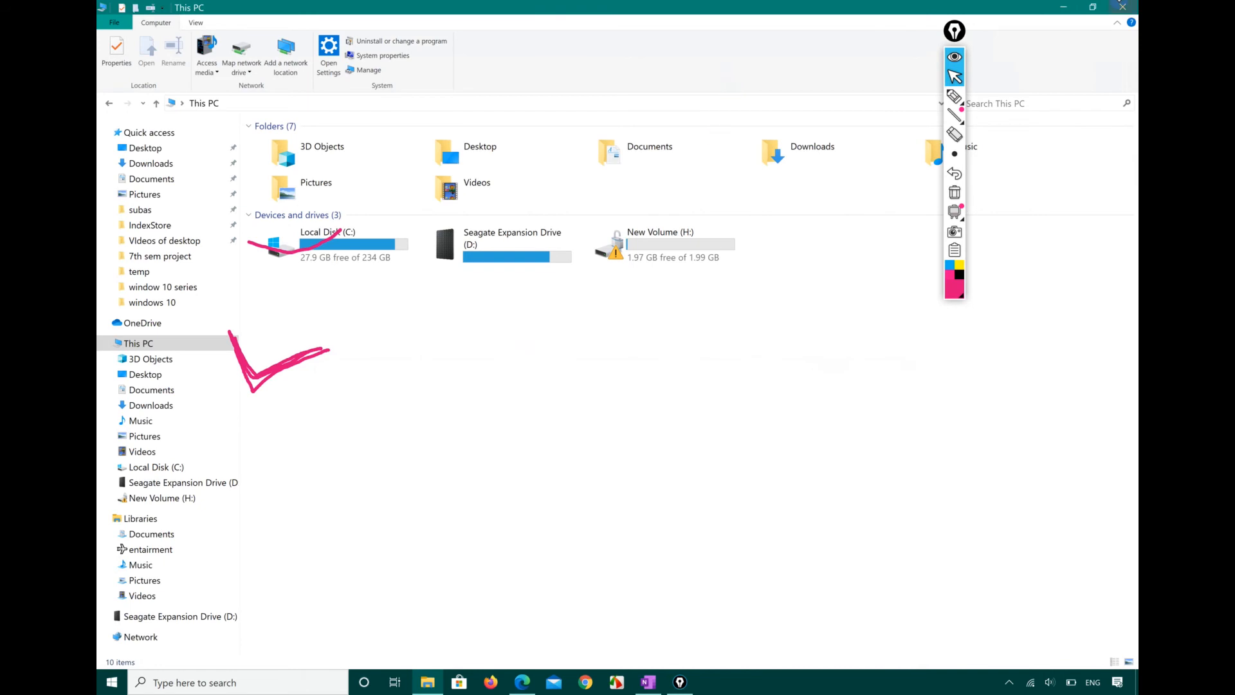
{"action": "left_click", "coordinate": [1131, 5]}
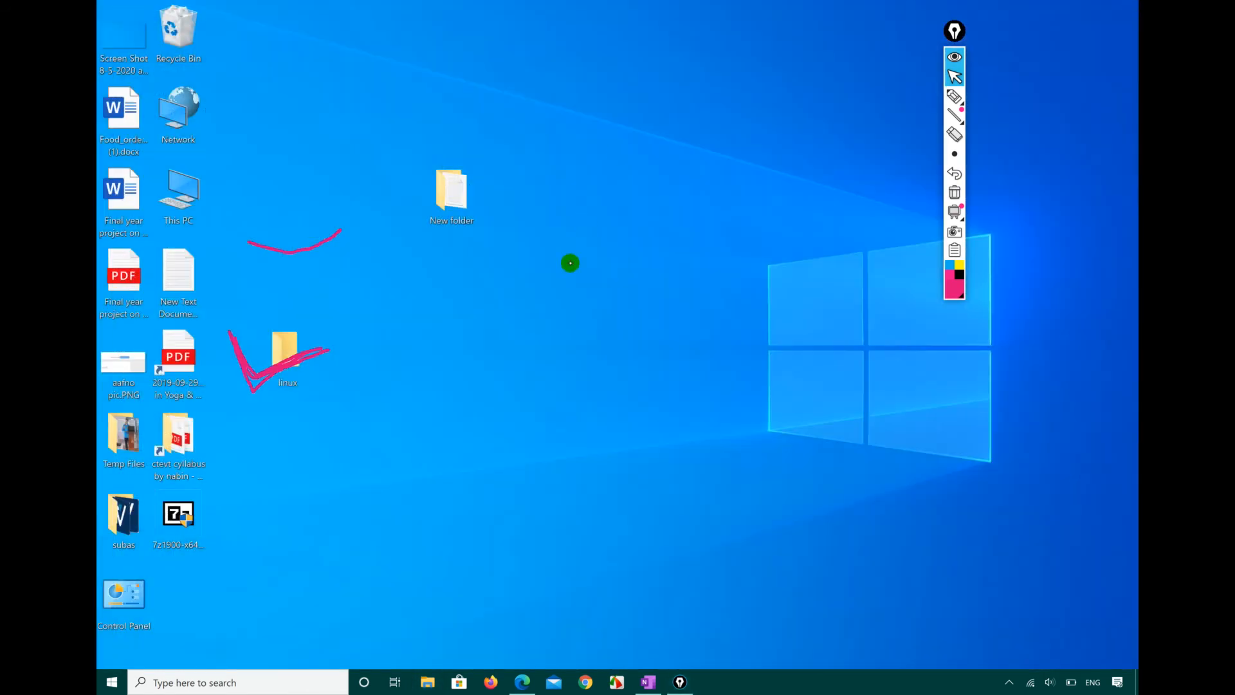
{"action": "double_click", "coordinate": [454, 205]}
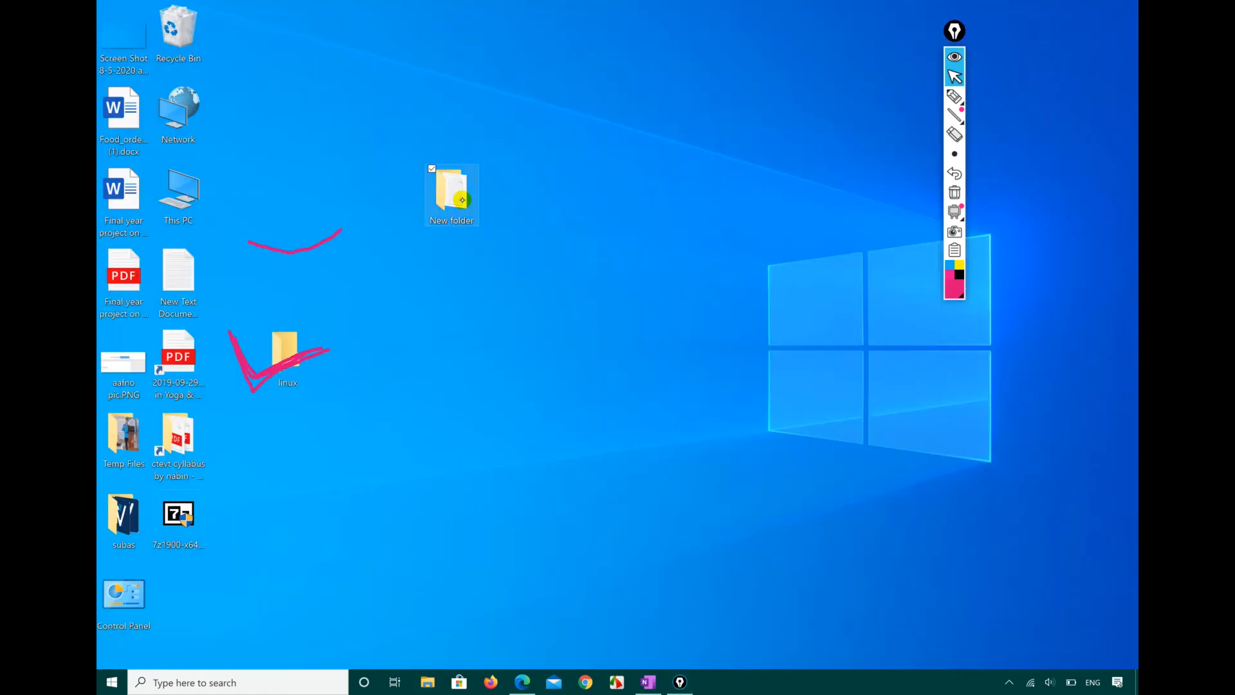
{"action": "right_click", "coordinate": [462, 200]}
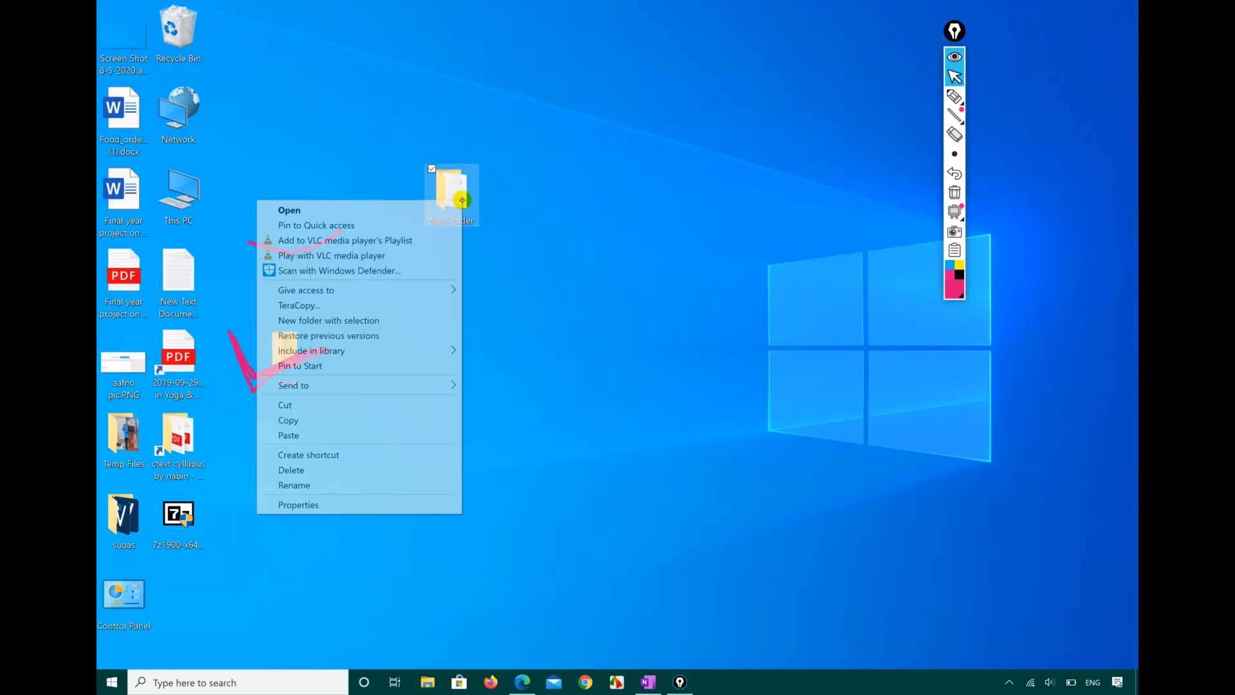
{"action": "left_click", "coordinate": [303, 505]}
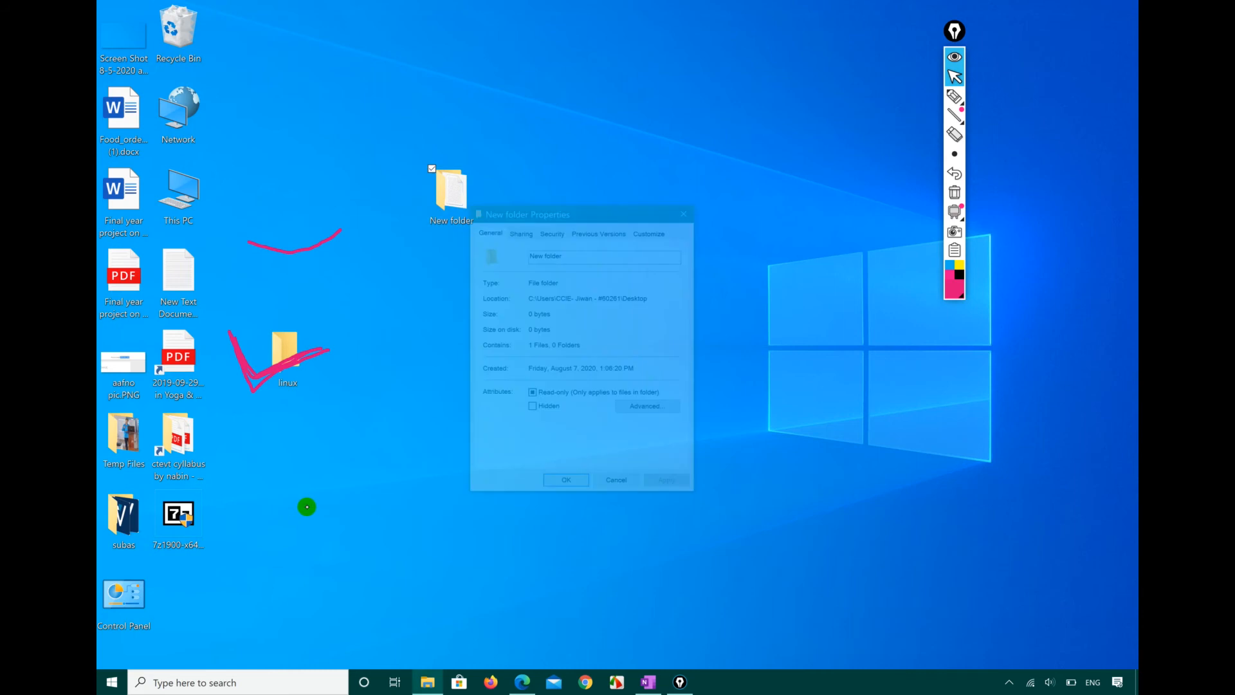
{"action": "left_click", "coordinate": [551, 231]}
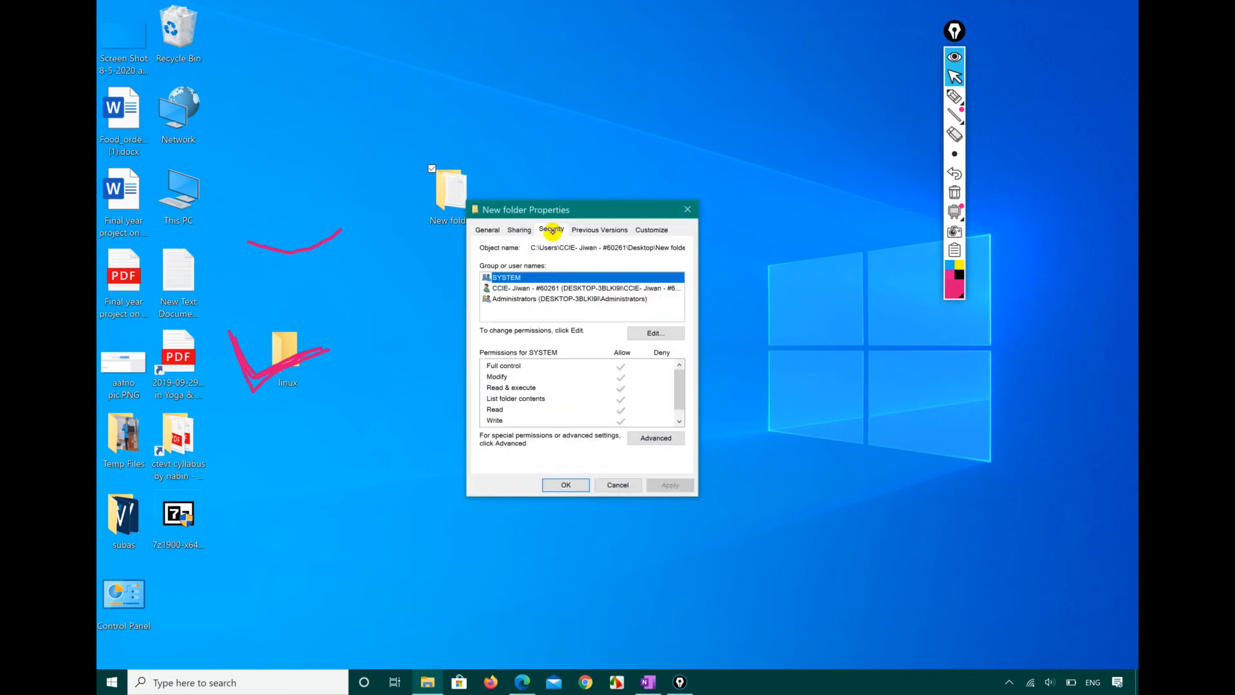
{"action": "left_click", "coordinate": [490, 231]}
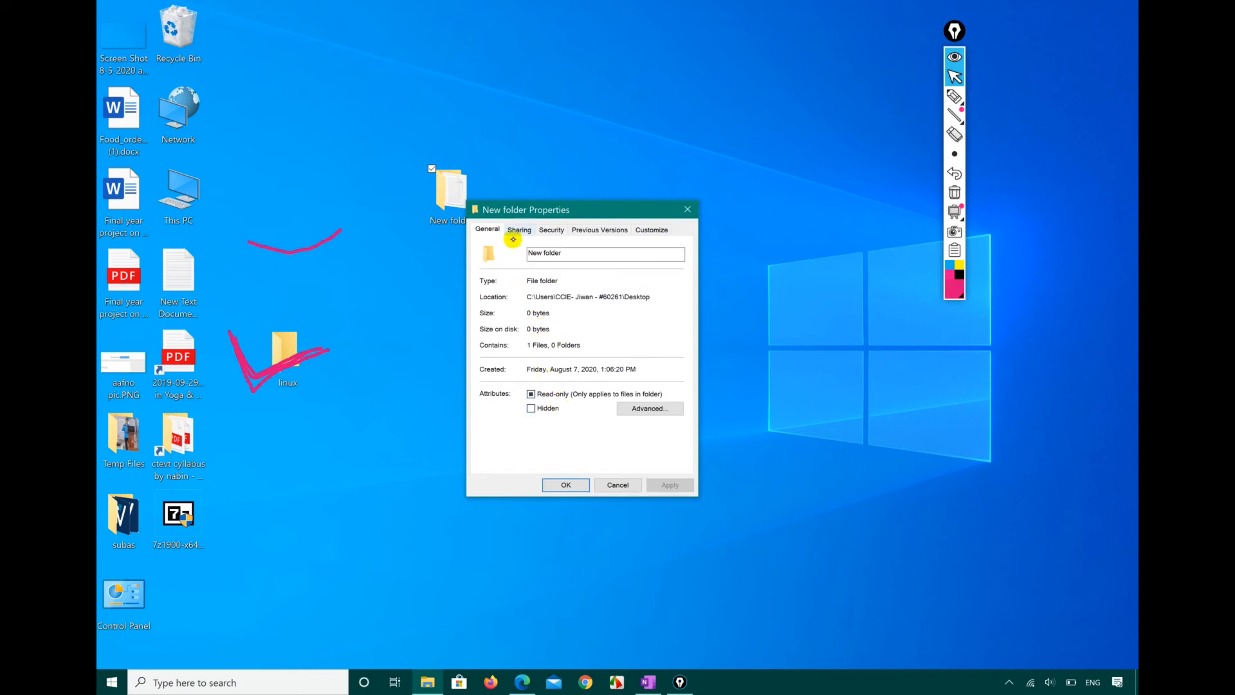
{"action": "left_click", "coordinate": [518, 230]}
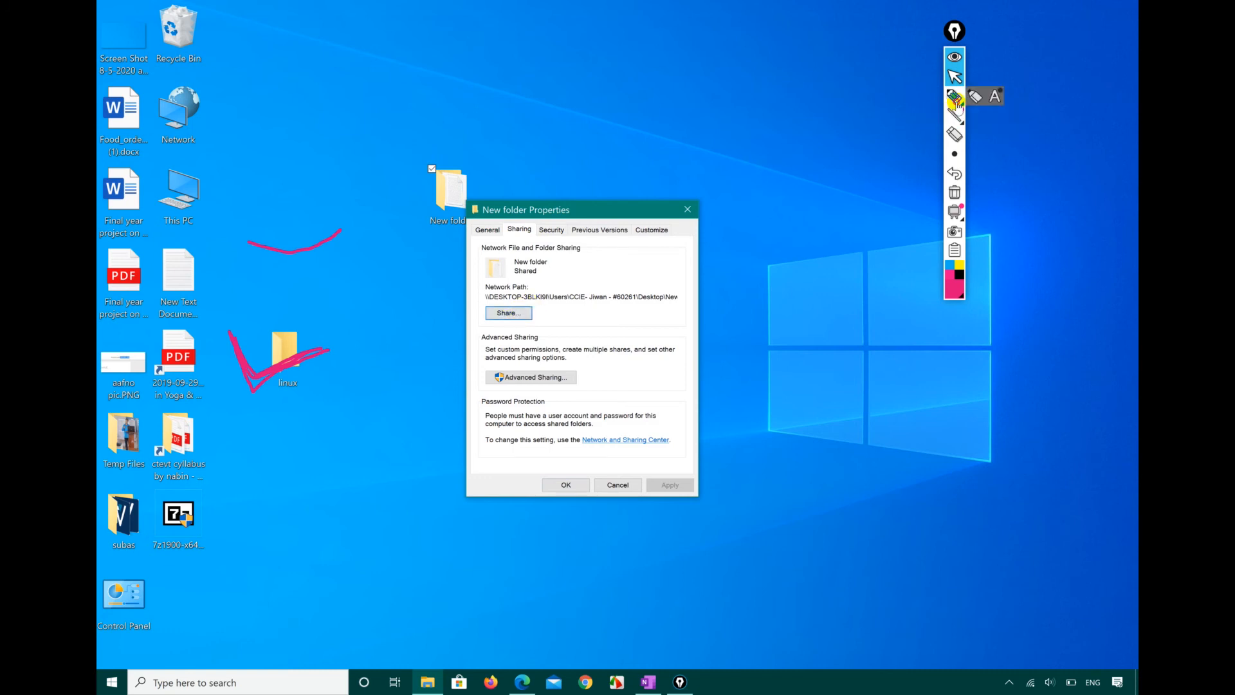
- Circle the Share option in the New folder properties with the pen and return to the normal pointer
{"action": "left_click", "coordinate": [954, 96]}
{"action": "mouse_move", "coordinate": [494, 326]}
{"action": "left_mouse_down"}
{"action": "mouse_move", "coordinate": [491, 277]}
{"action": "mouse_move", "coordinate": [505, 333]}
{"action": "left_mouse_up"}
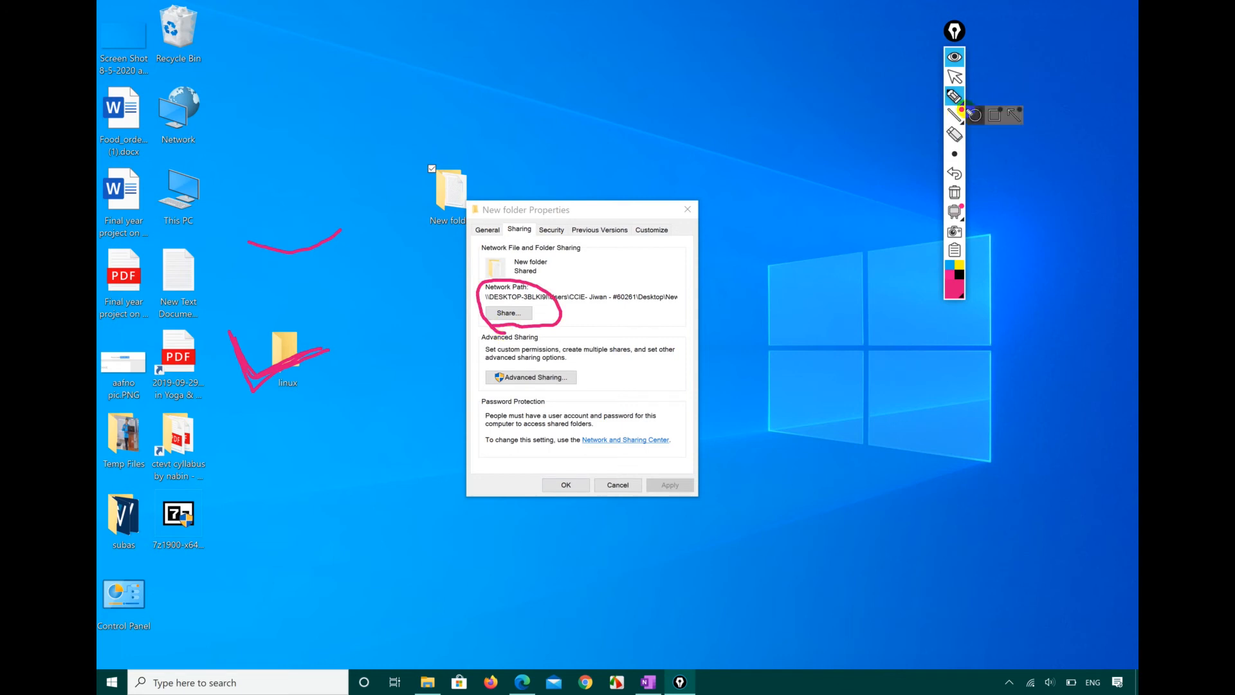
{"action": "left_click", "coordinate": [955, 76]}
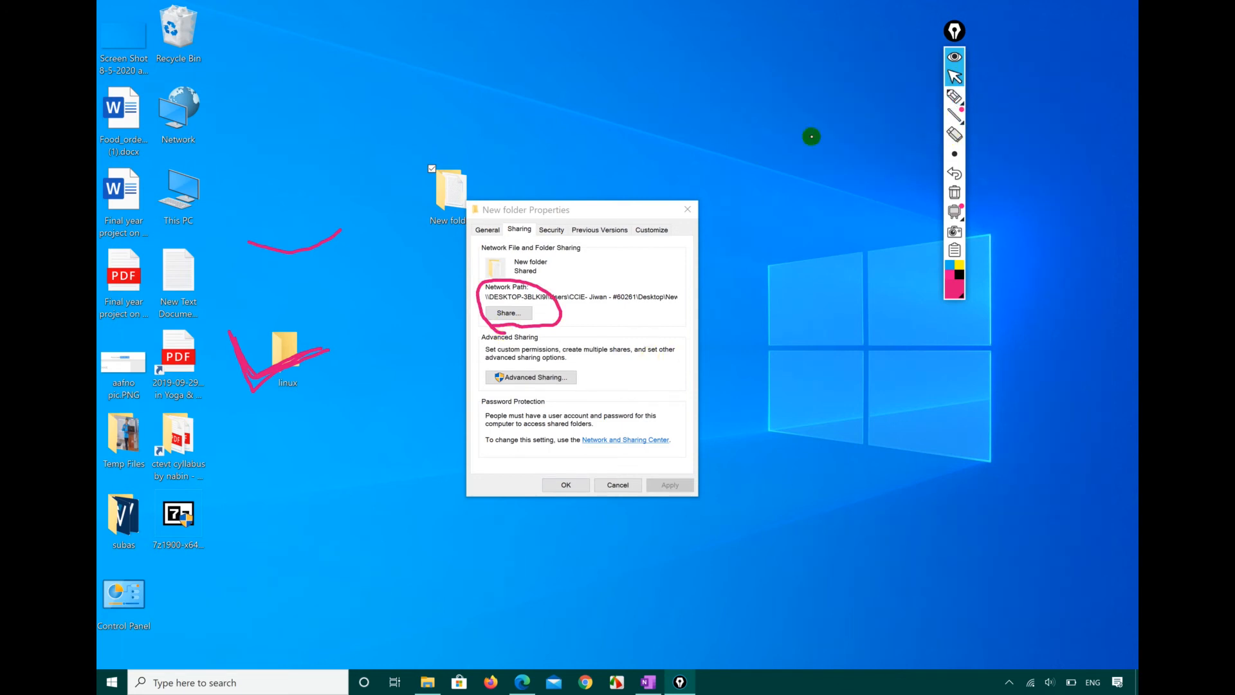
- Share New folder over the network with the listed owner account and finish the network access wizard
{"action": "left_click", "coordinate": [519, 318]}
{"action": "left_click", "coordinate": [519, 315]}
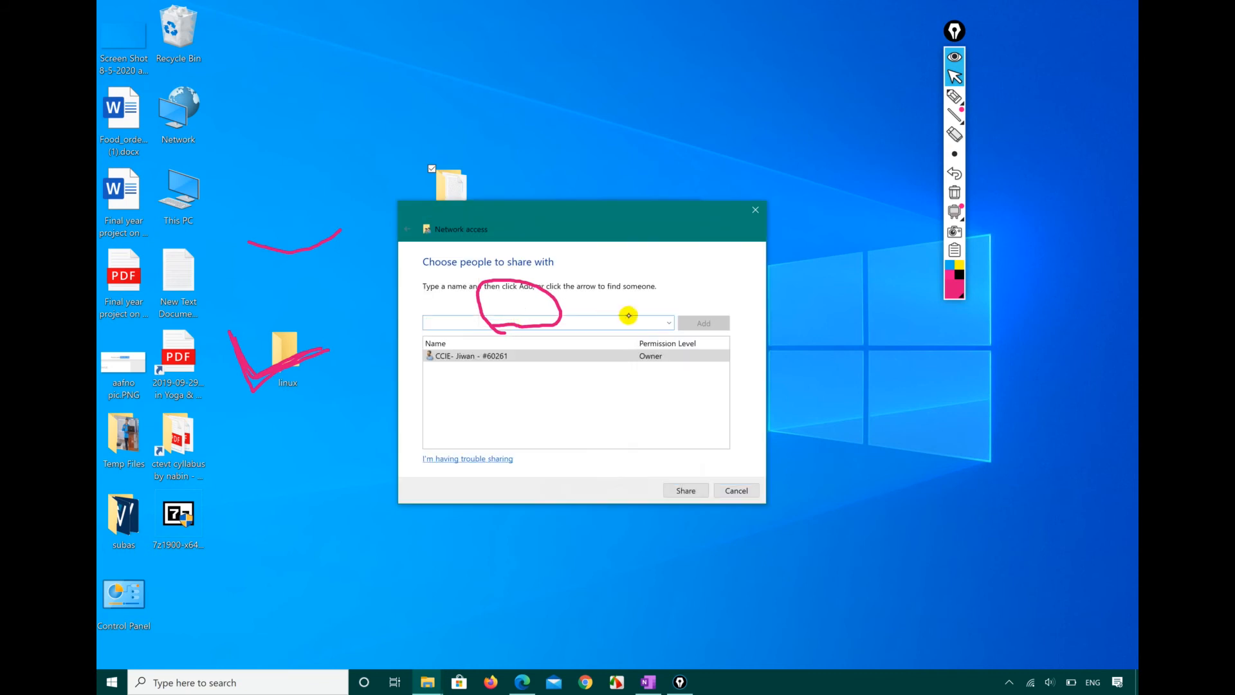
{"action": "left_click", "coordinate": [537, 356]}
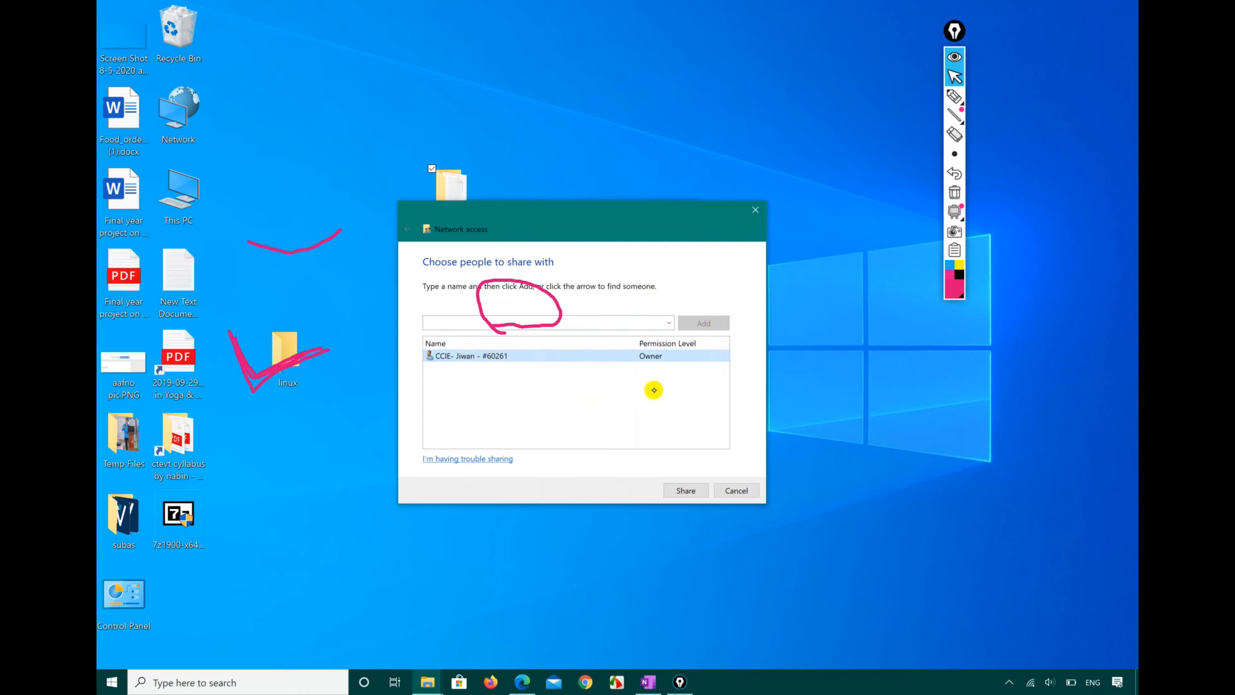
{"action": "left_click", "coordinate": [687, 491]}
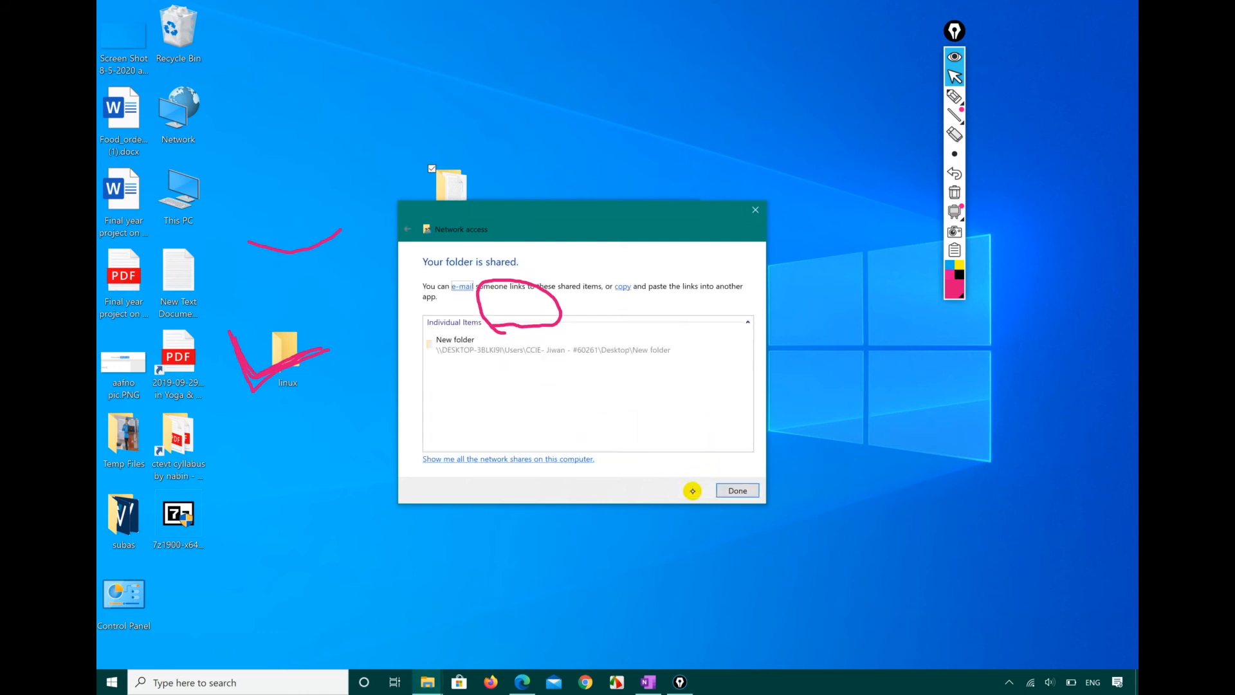
{"action": "left_click", "coordinate": [737, 491]}
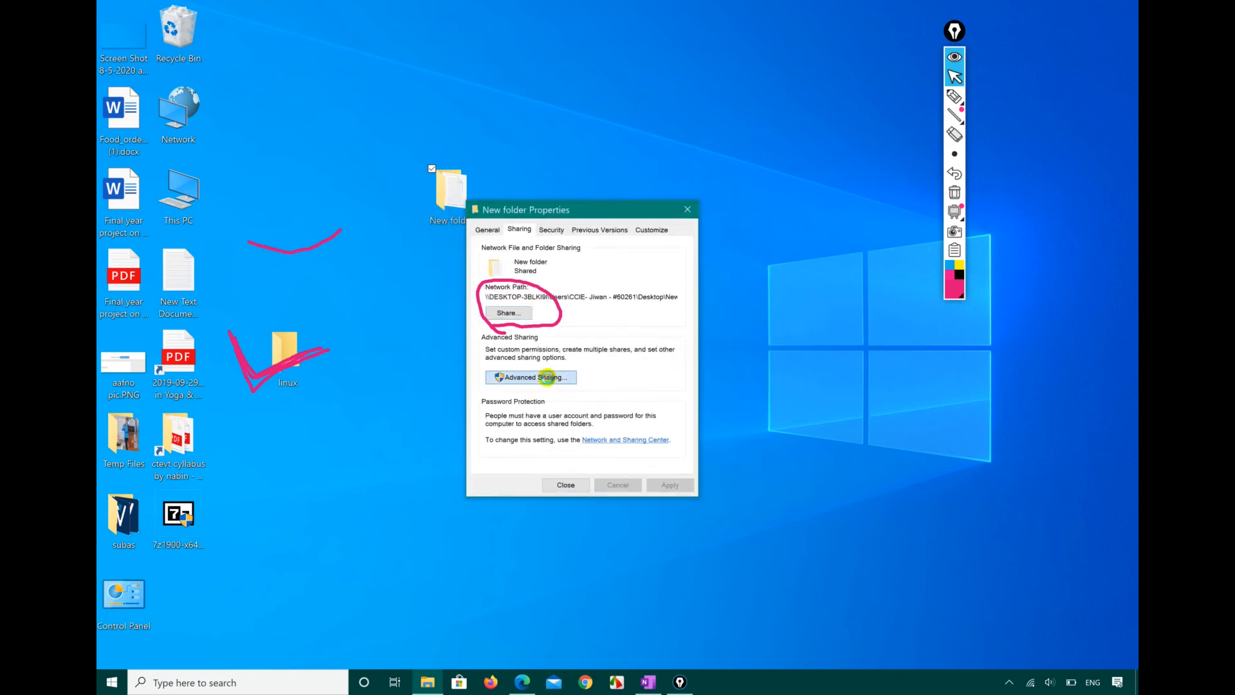
- Enable Share this folder in New folder's Advanced Sharing settings and enter a person's first name as the share name
{"action": "left_click", "coordinate": [547, 378]}
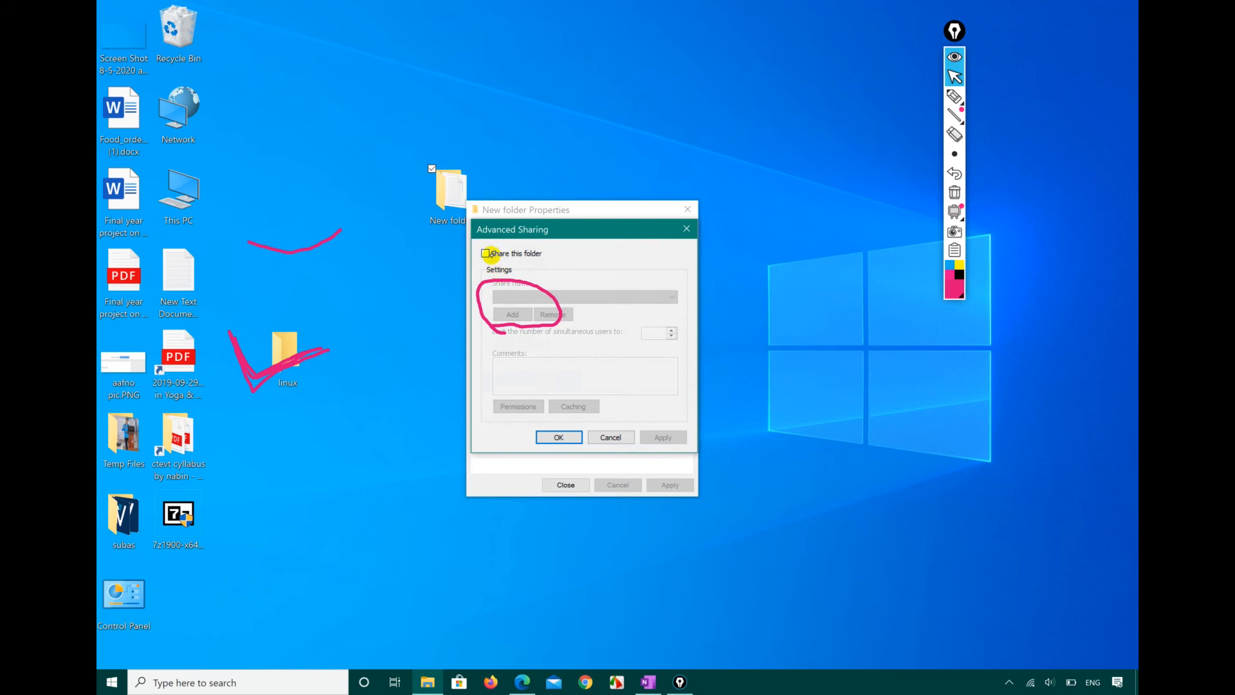
{"action": "left_click", "coordinate": [486, 254]}
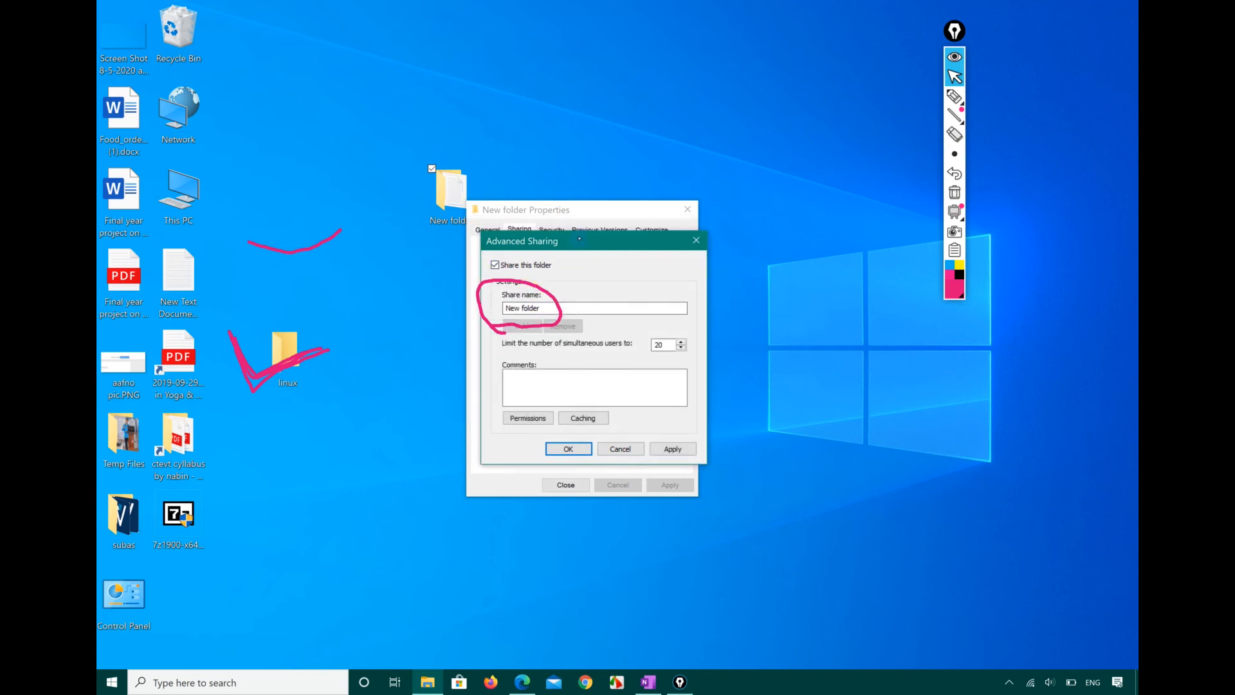
{"action": "left_click_drag", "start_coordinate": [570, 227], "coordinate": [777, 261]}
{"action": "double_click", "coordinate": [759, 330]}
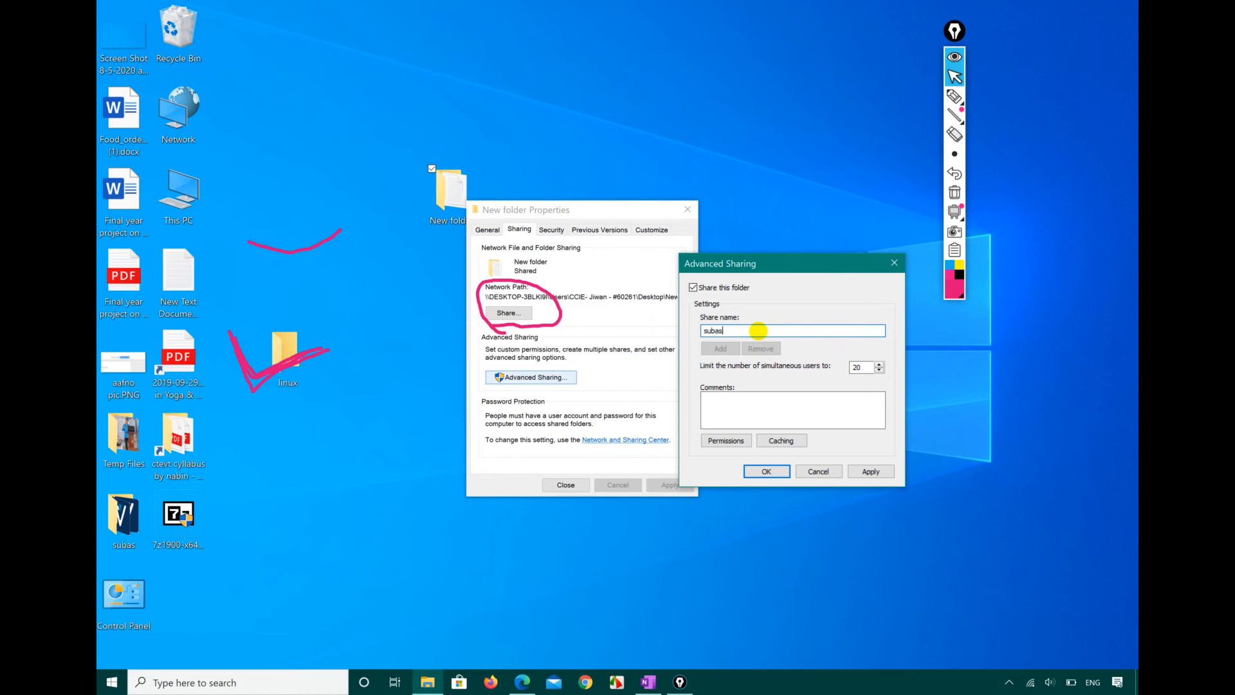
{"action": "type", "text": "subash"}
- Move the New folder icon on the desktop clear of its Properties window
{"action": "left_click", "coordinate": [431, 193]}
{"action": "left_click", "coordinate": [530, 150]}
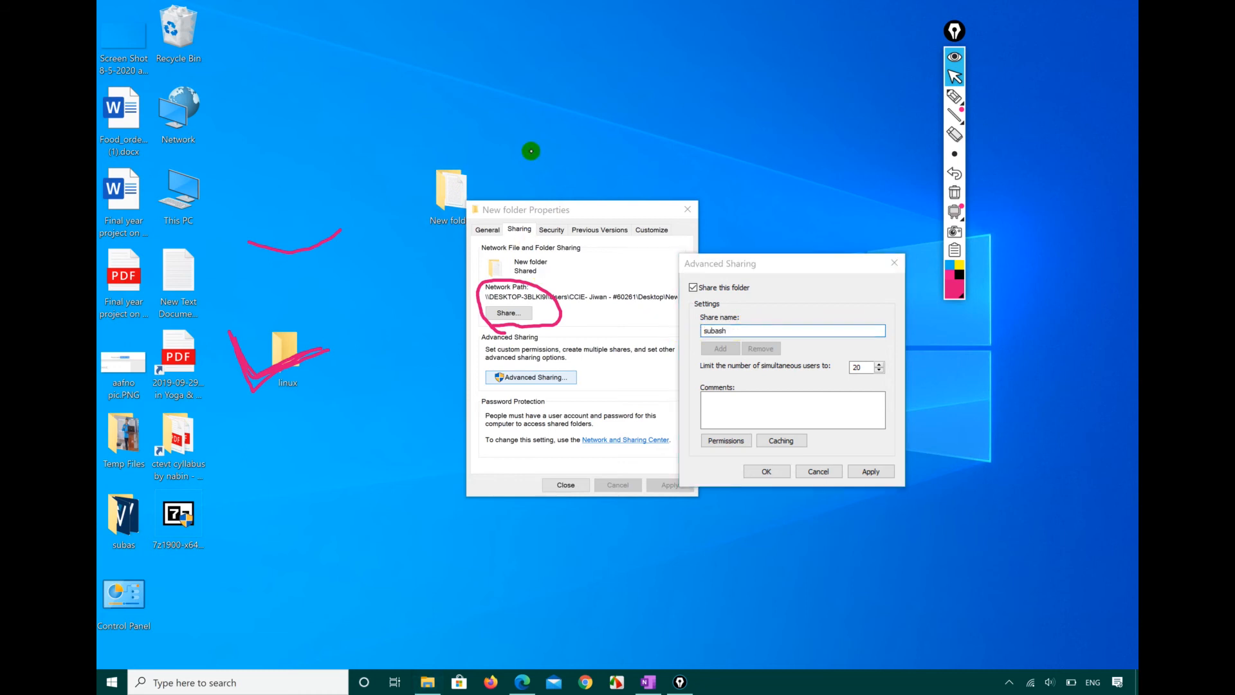
{"action": "left_click", "coordinate": [444, 199]}
{"action": "left_click_drag", "start_coordinate": [444, 201], "coordinate": [389, 200]}
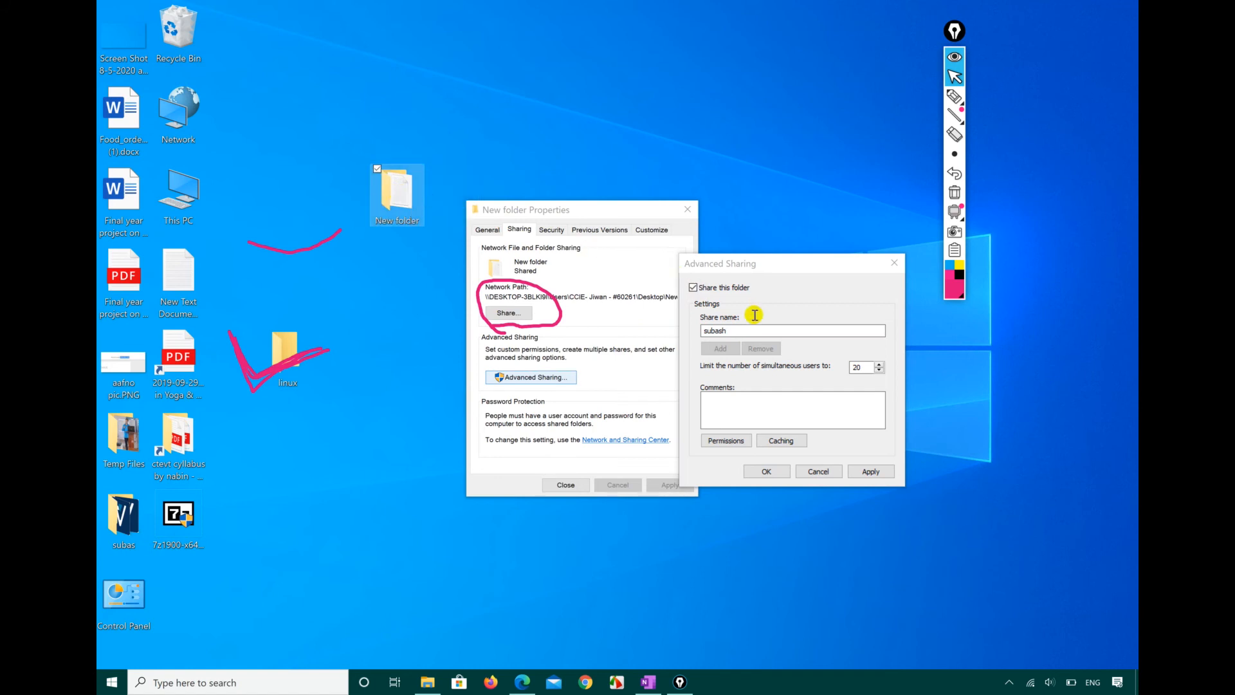
- Examine the share name and the limit on simultaneous users in the Advanced Sharing settings, selecting the limit value
{"action": "left_click", "coordinate": [738, 331]}
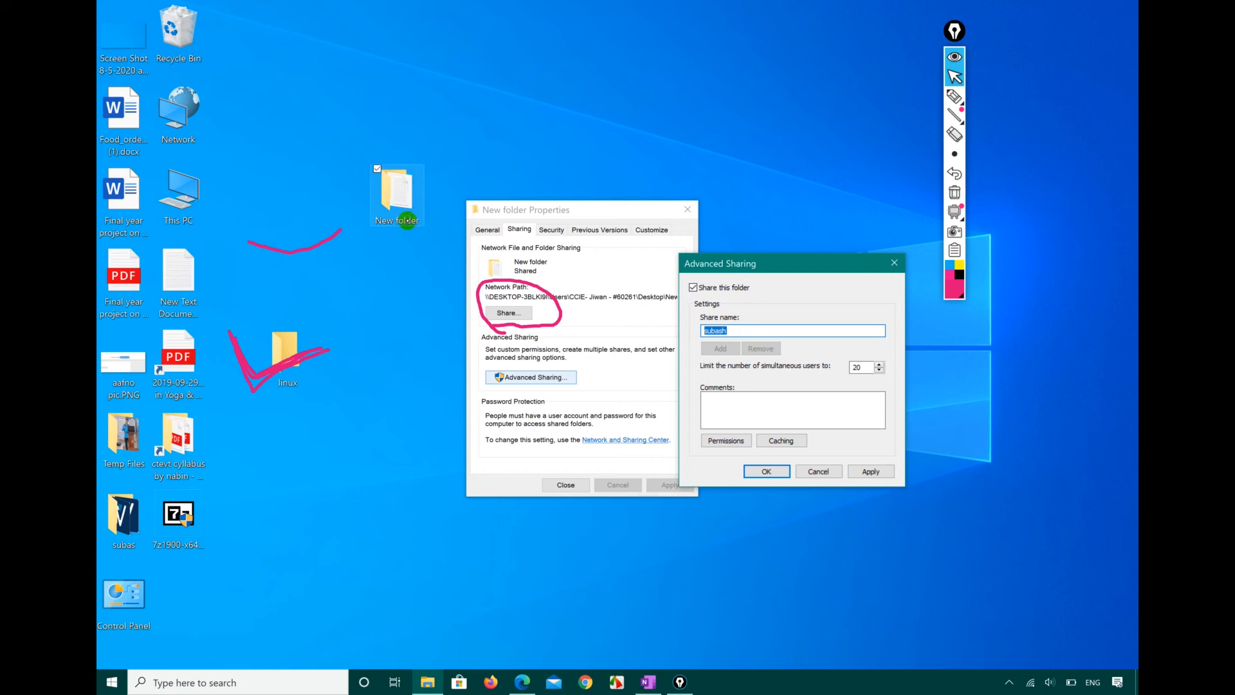
{"action": "left_click", "coordinate": [553, 210]}
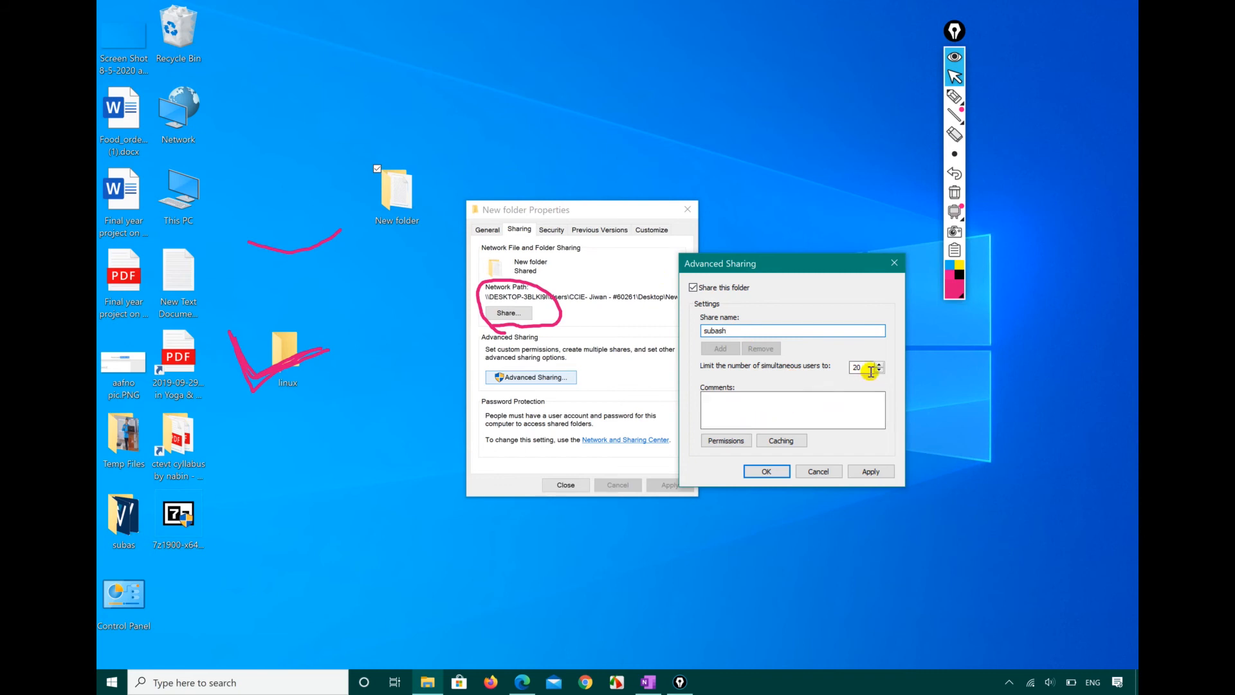
{"action": "left_click_drag", "start_coordinate": [863, 367], "coordinate": [843, 367]}
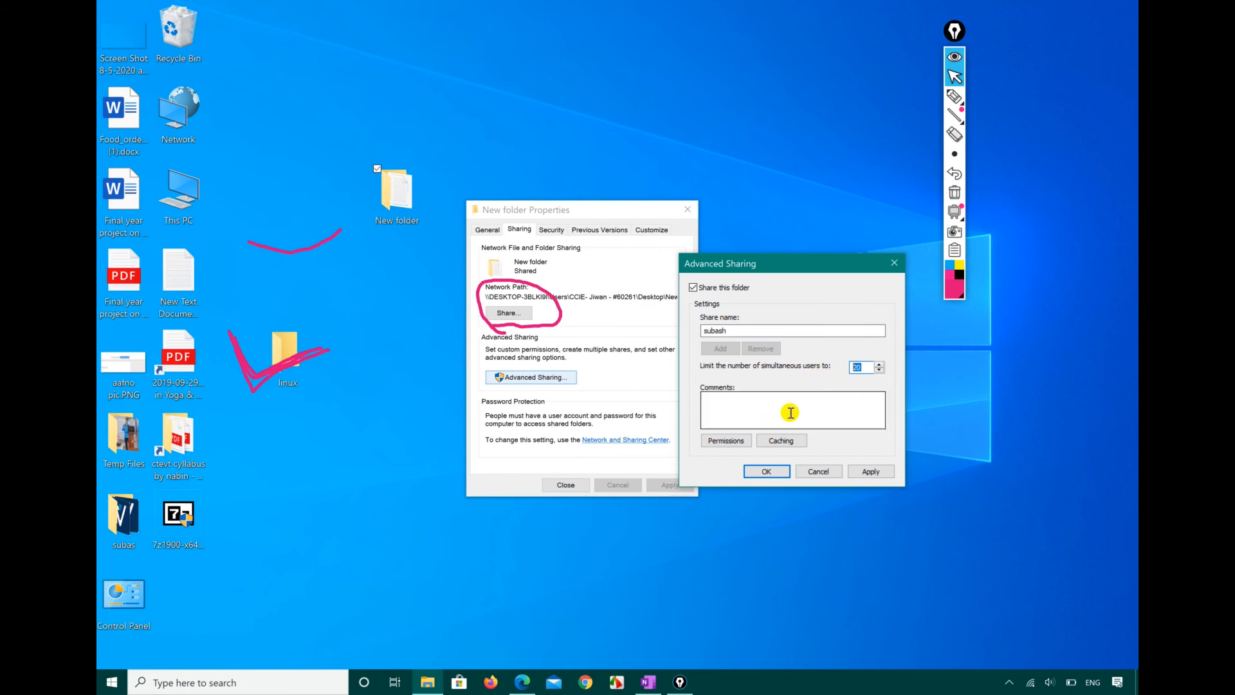
- Allow Everyone the Change permission on the share, apply the advanced sharing settings and close New folder's Properties
{"action": "left_click", "coordinate": [732, 440]}
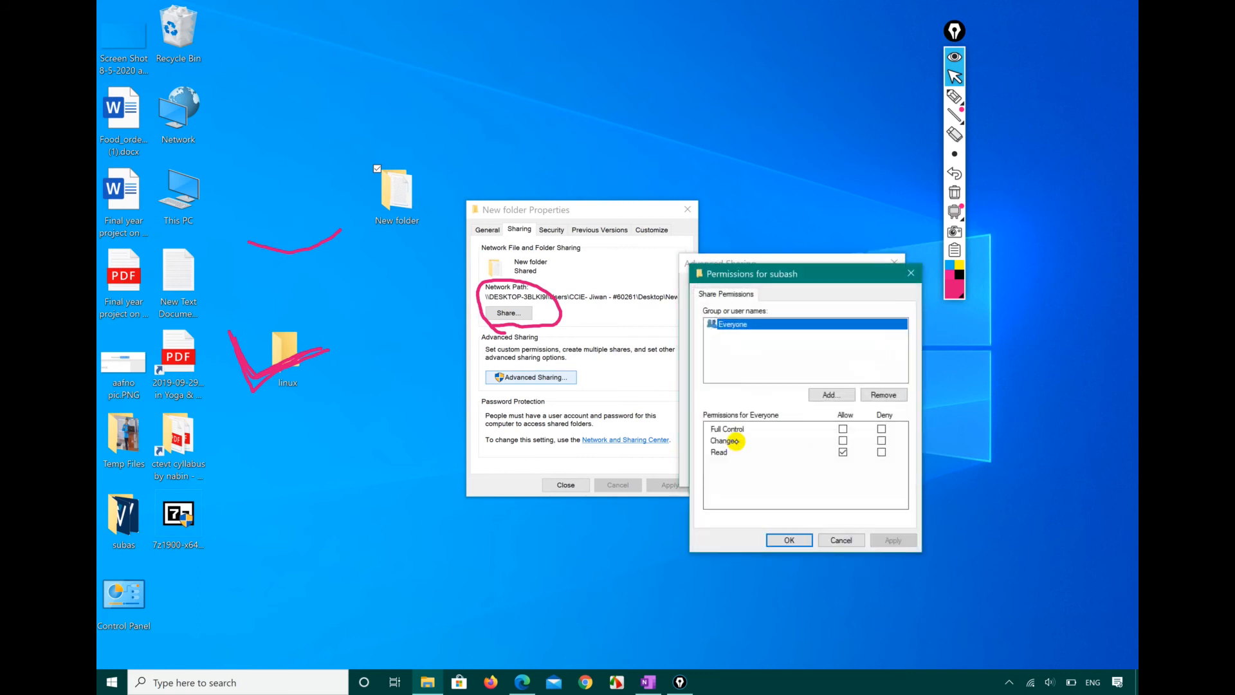
{"action": "left_click", "coordinate": [843, 440]}
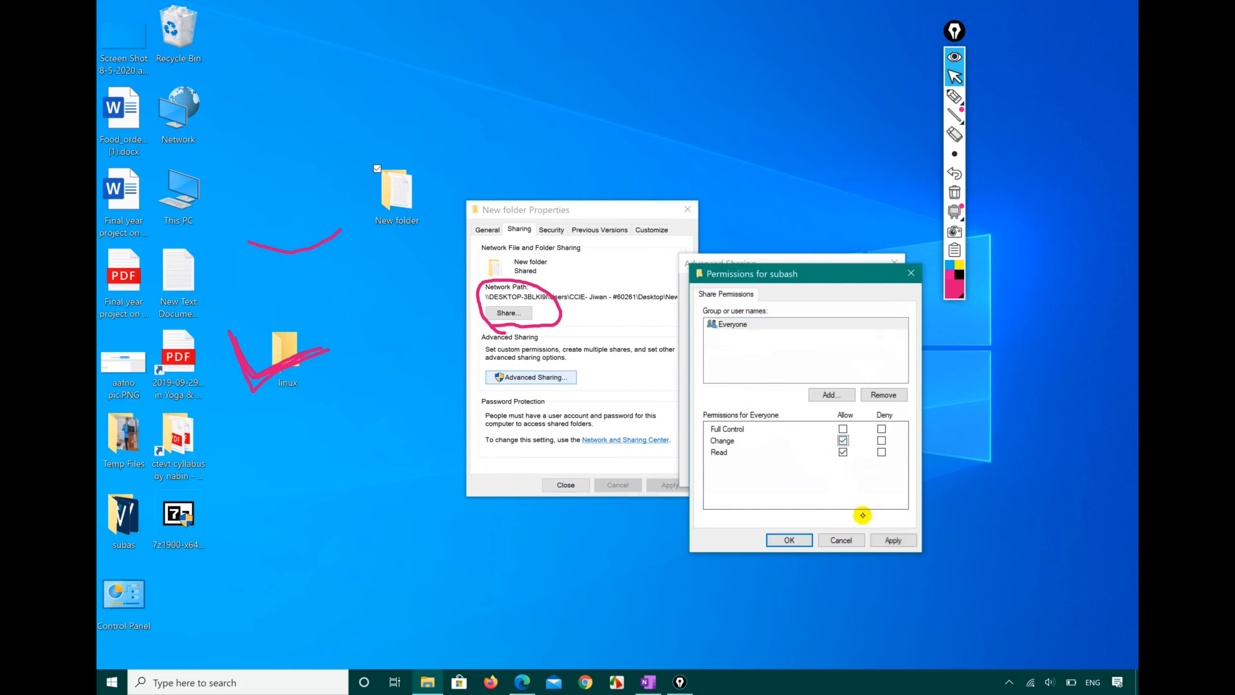
{"action": "left_click", "coordinate": [893, 540]}
{"action": "left_click", "coordinate": [788, 540]}
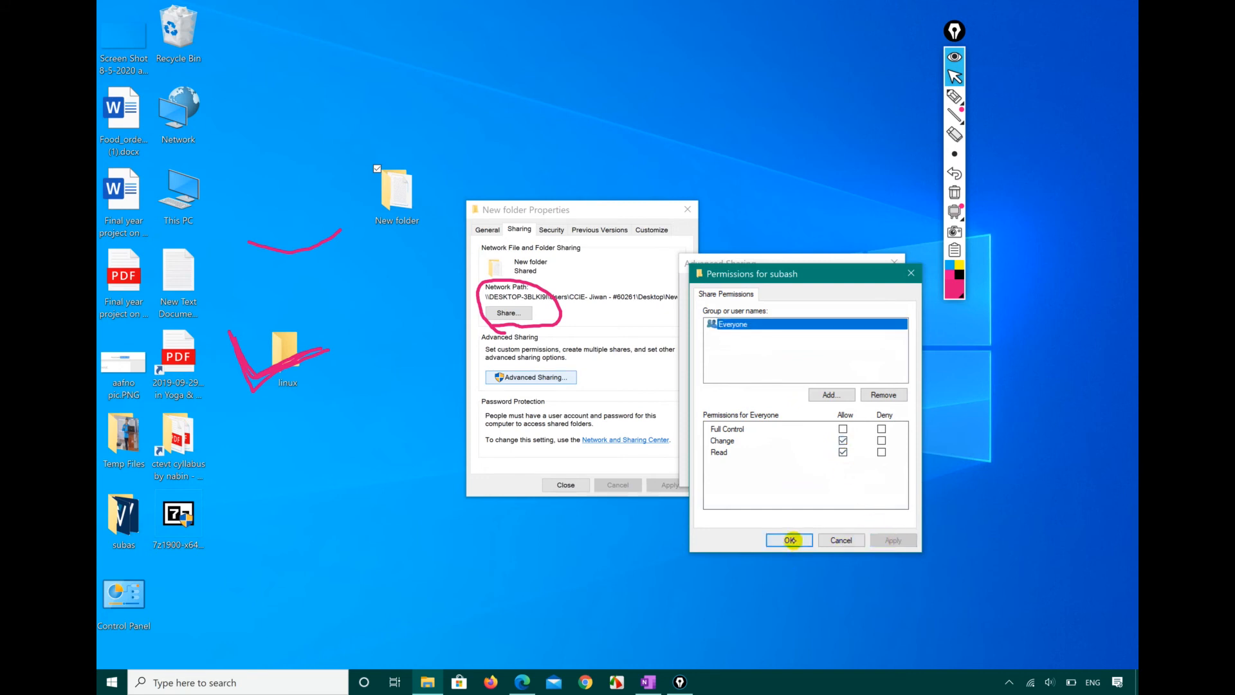
{"action": "left_click", "coordinate": [854, 472]}
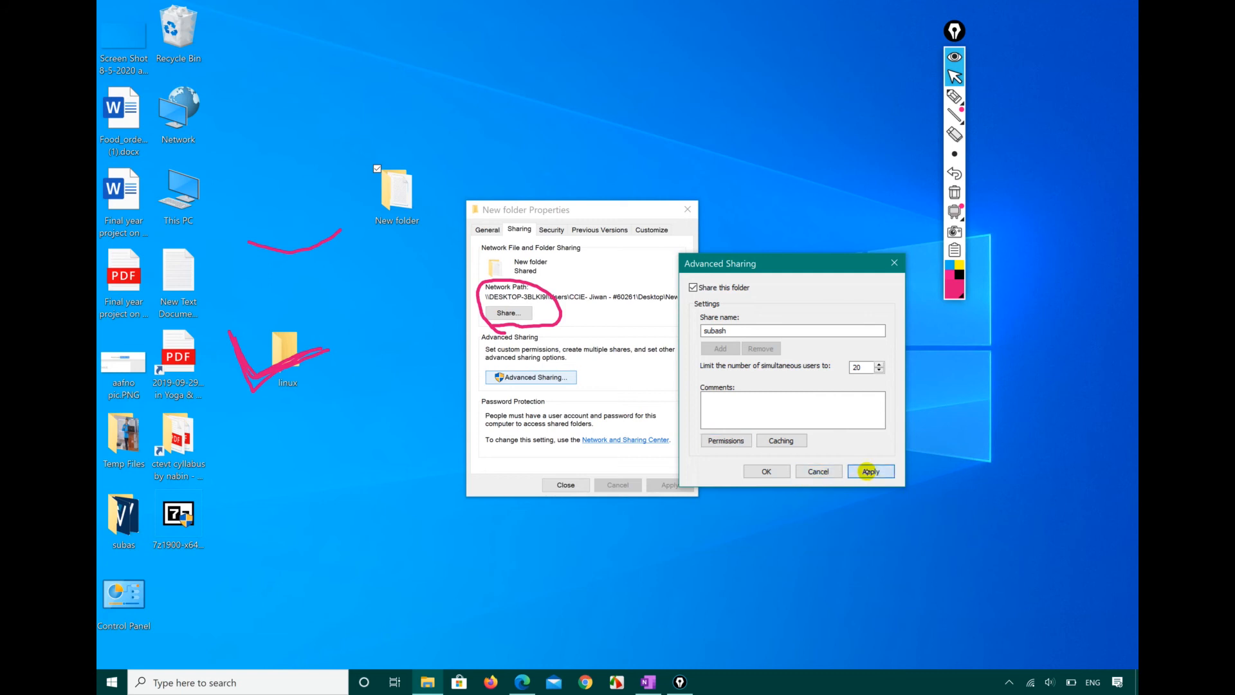
{"action": "left_click", "coordinate": [767, 471]}
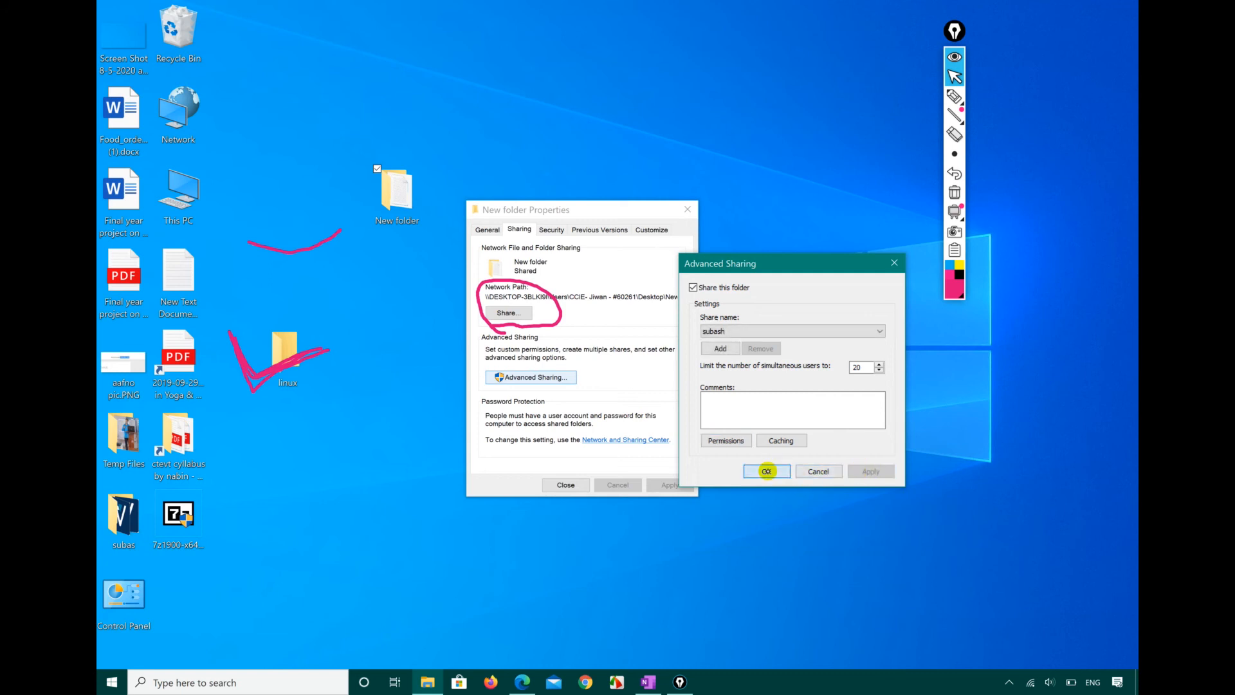
{"action": "left_click", "coordinate": [566, 486]}
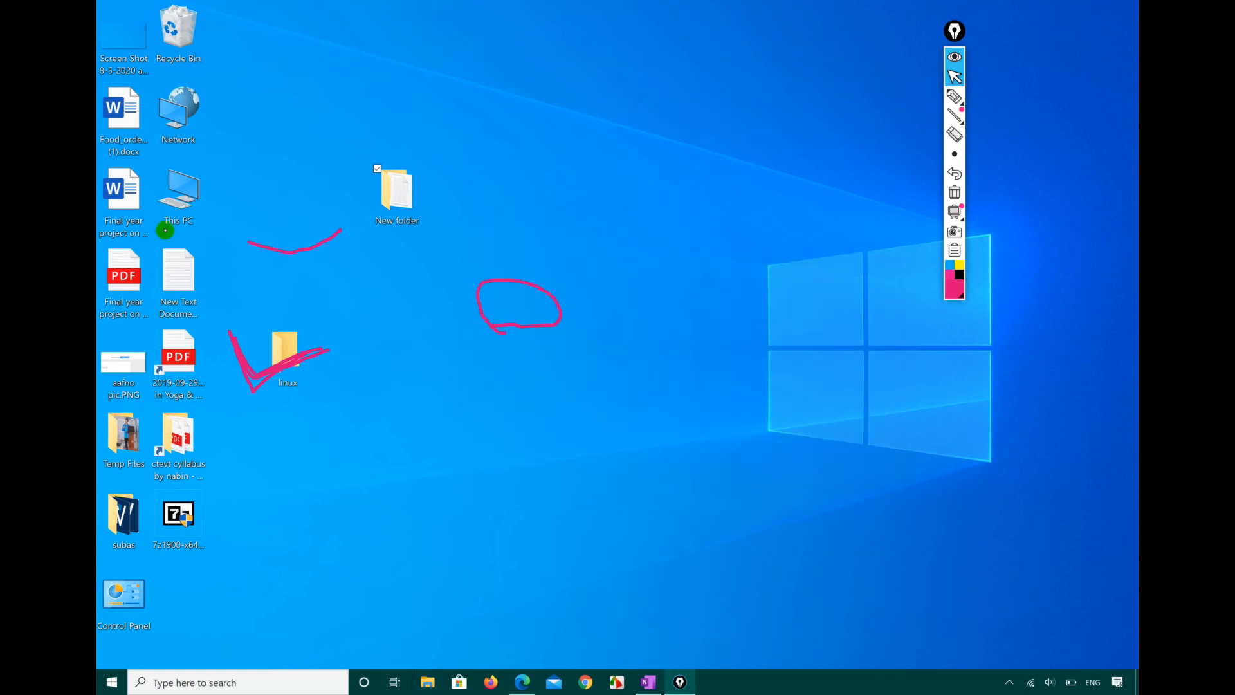
- Open Network from the desktop and collapse Quick access and This PC in the folder tree
{"action": "left_click", "coordinate": [182, 111]}
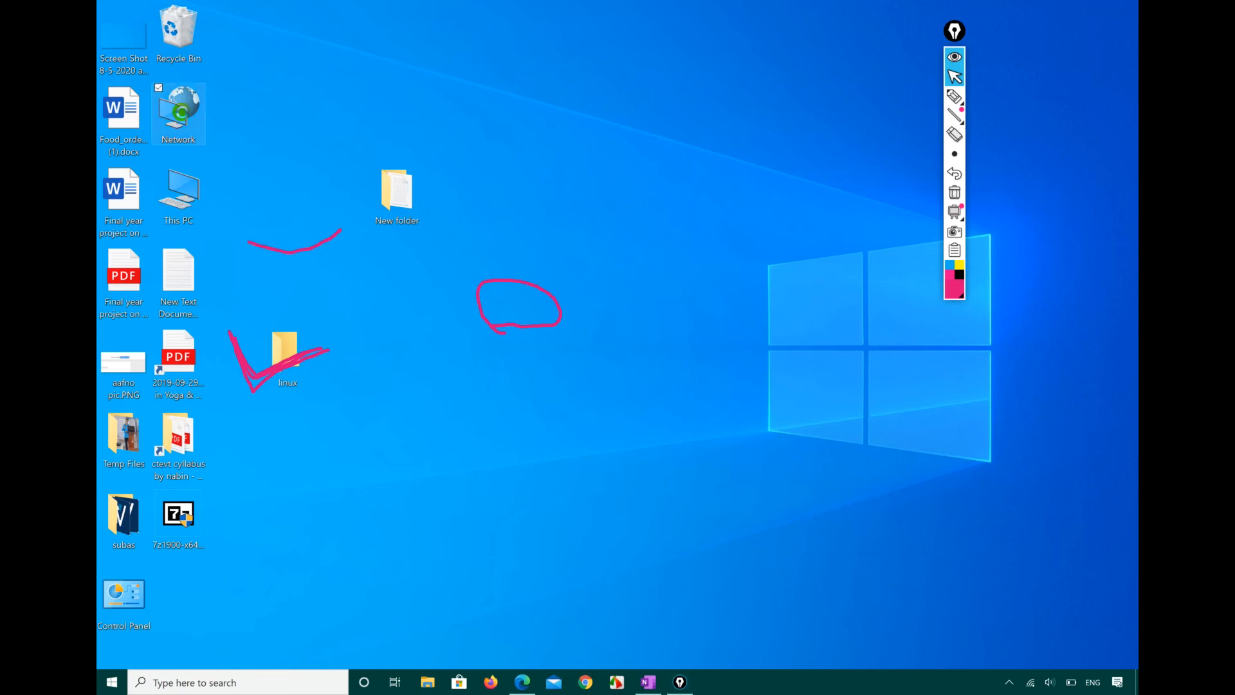
{"action": "double_click", "coordinate": [180, 108]}
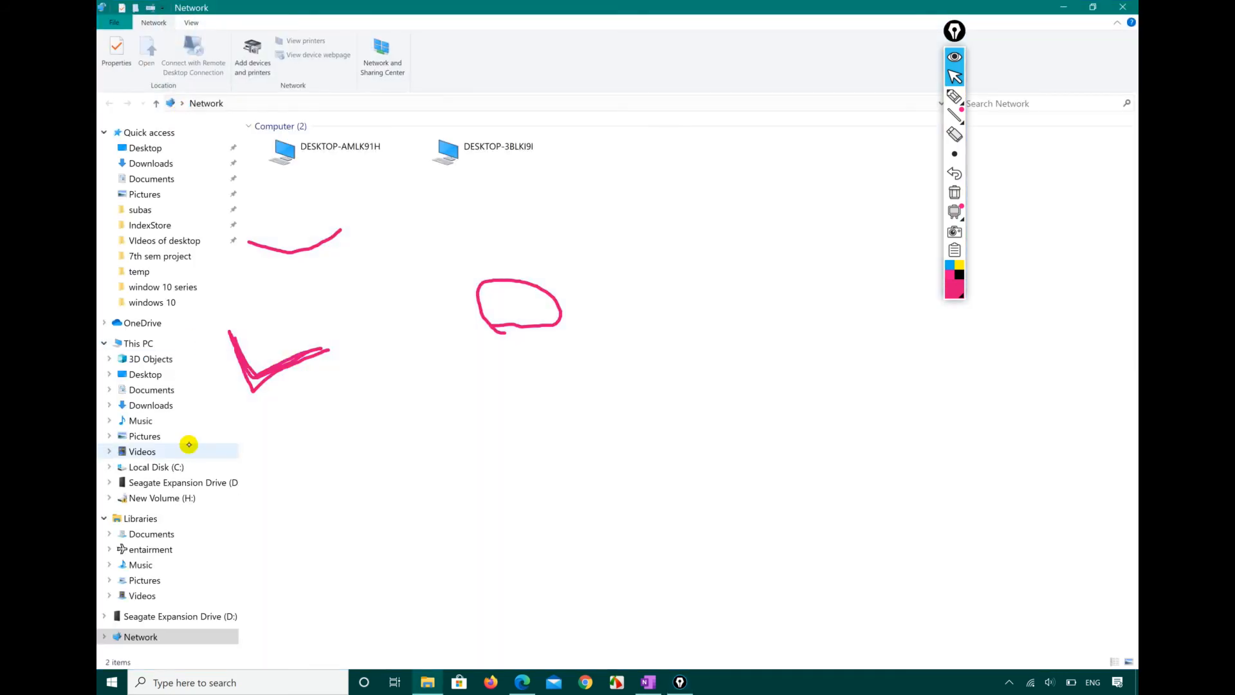
{"action": "left_click", "coordinate": [970, 95]}
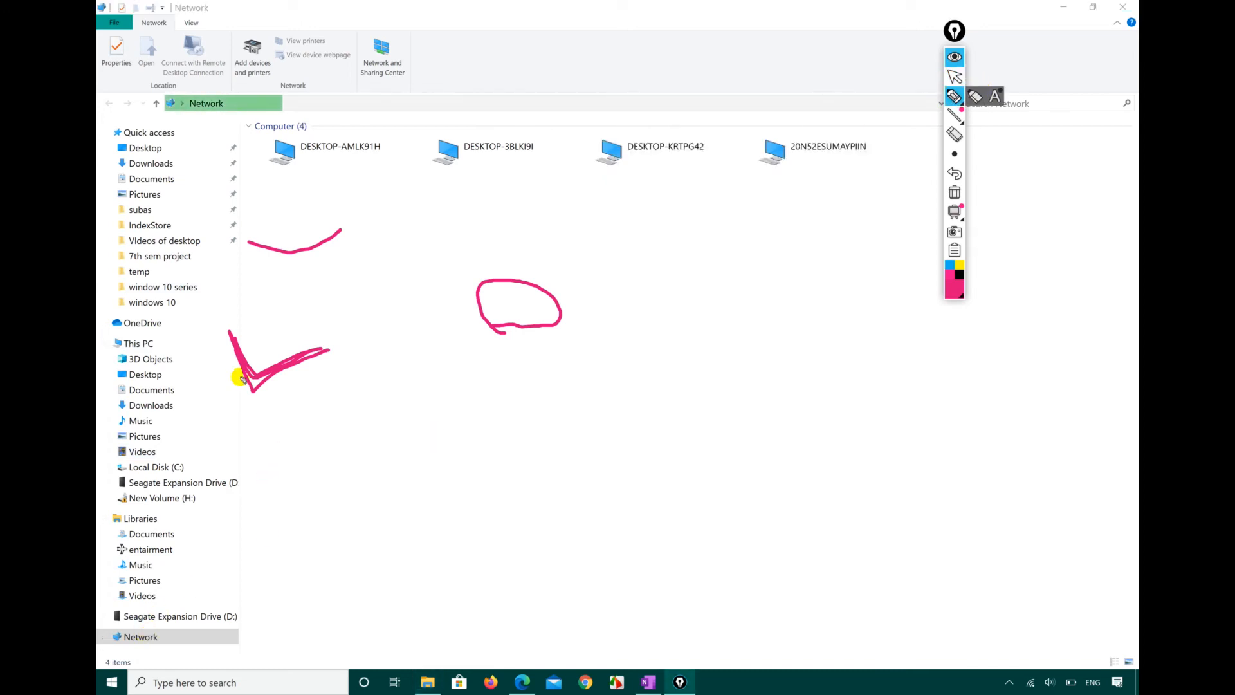
{"action": "left_click", "coordinate": [954, 76]}
{"action": "left_click", "coordinate": [106, 134]}
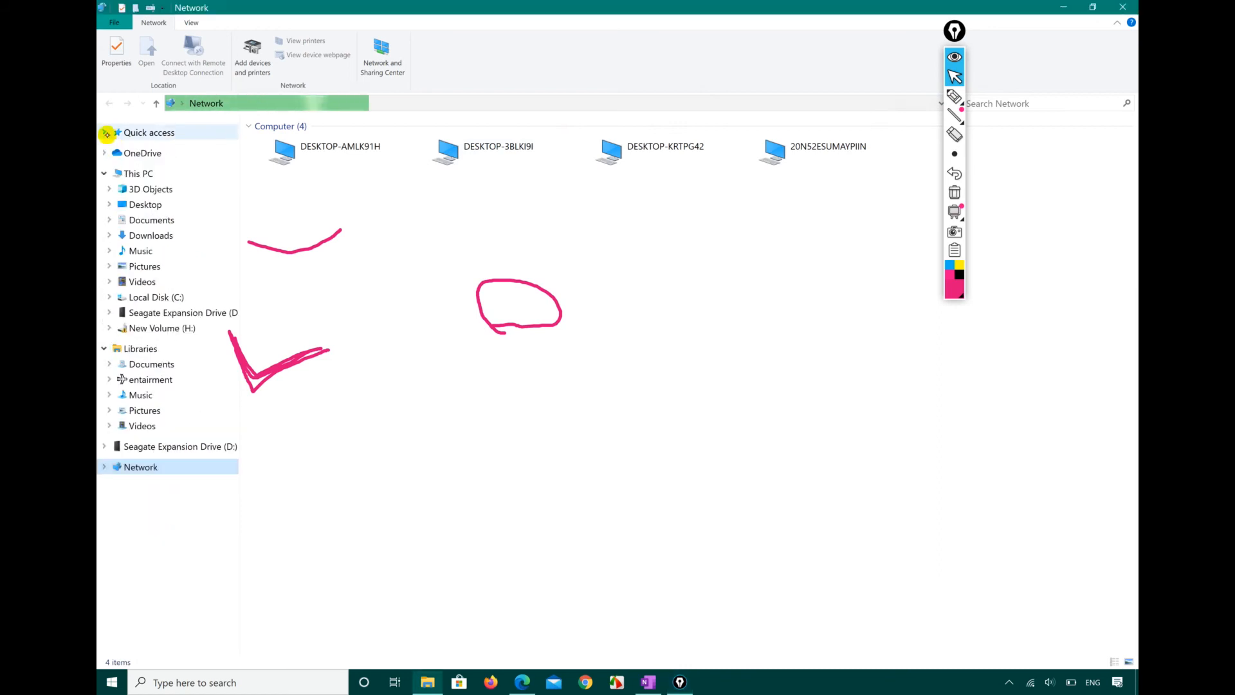
{"action": "left_click", "coordinate": [105, 173]}
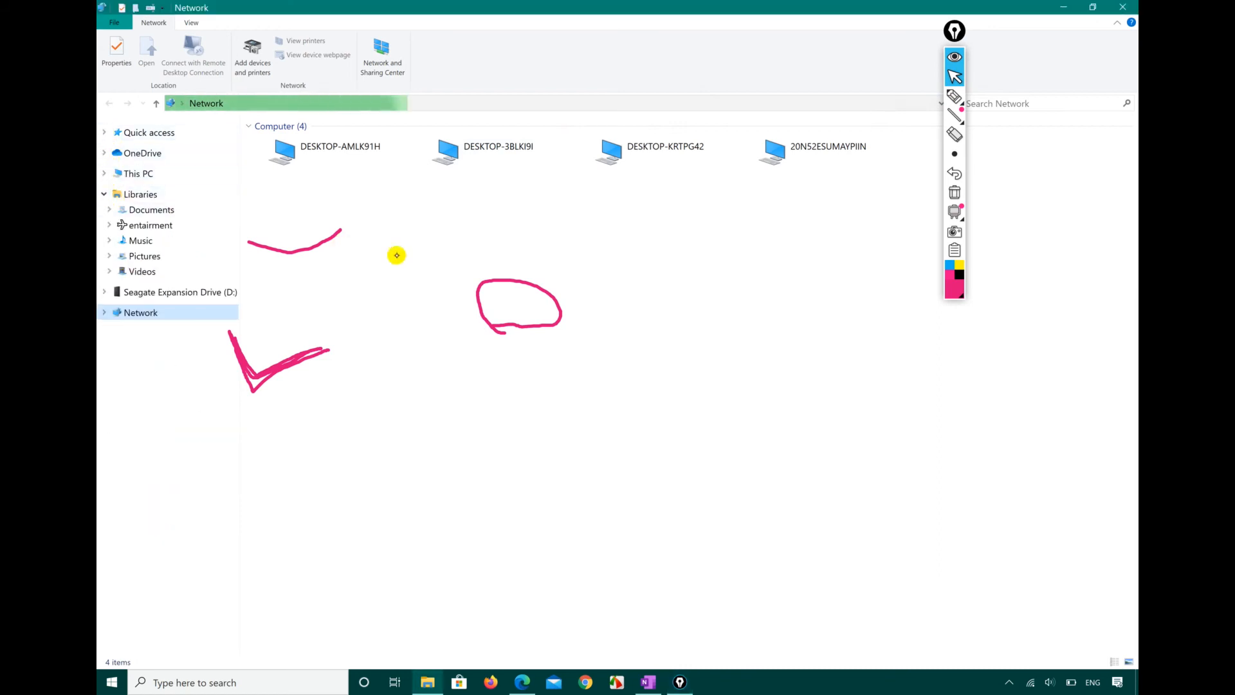
- Circle the Network entry in the folder tree with the annotation pen, and select that entry
{"action": "left_click", "coordinate": [954, 96]}
{"action": "mouse_move", "coordinate": [101, 339]}
{"action": "left_mouse_down"}
{"action": "mouse_move", "coordinate": [165, 276]}
{"action": "mouse_move", "coordinate": [168, 358]}
{"action": "mouse_move", "coordinate": [105, 311]}
{"action": "mouse_move", "coordinate": [209, 301]}
{"action": "left_mouse_up"}
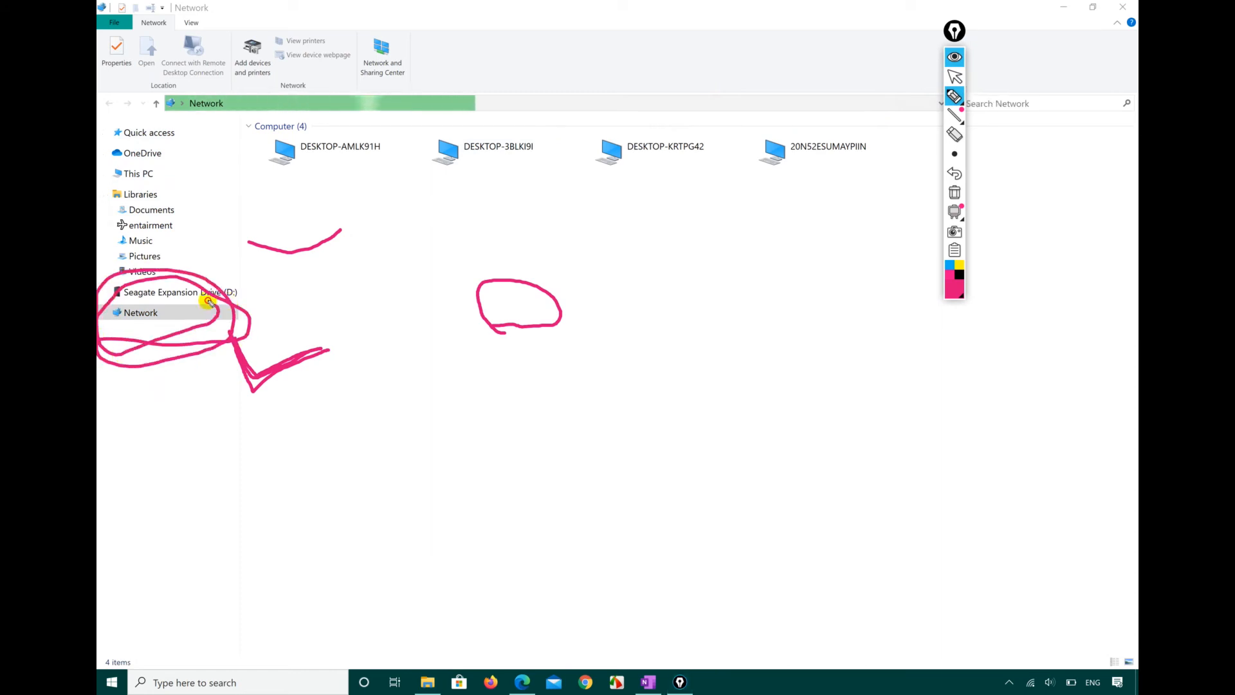
{"action": "left_click", "coordinate": [955, 77]}
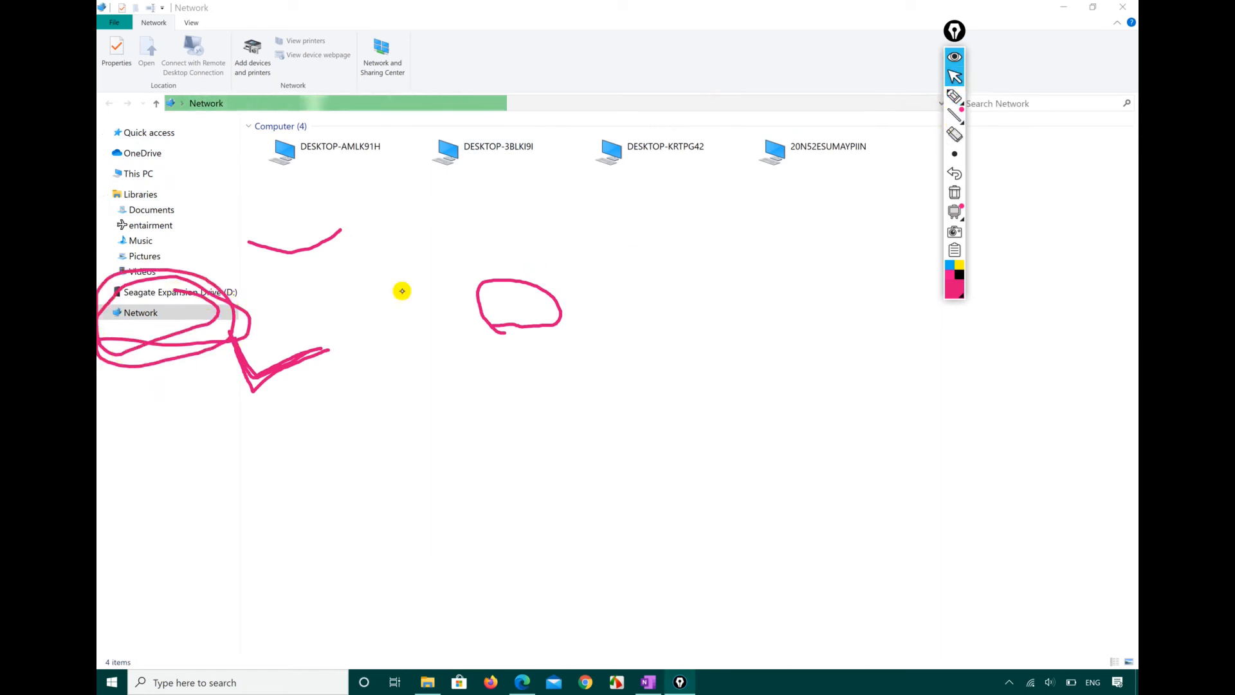
{"action": "left_click", "coordinate": [162, 319]}
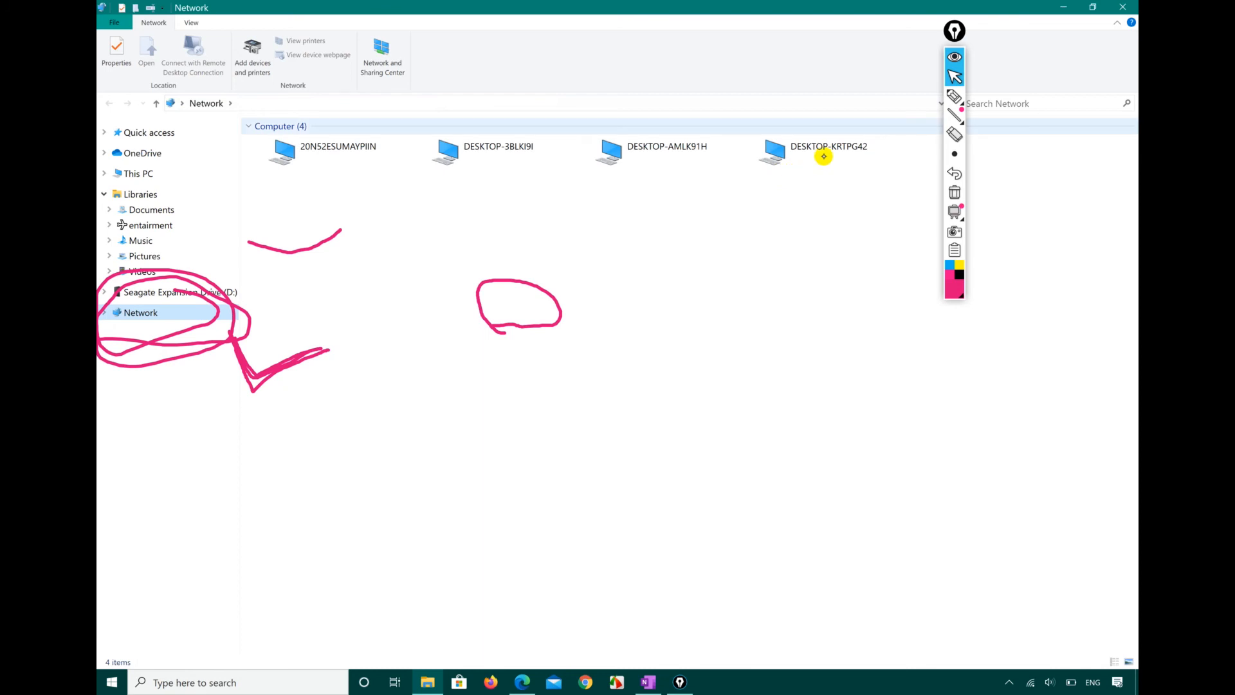
- Try to open the network computer 20N52ESUMAYPIIN
{"action": "left_click", "coordinate": [957, 95]}
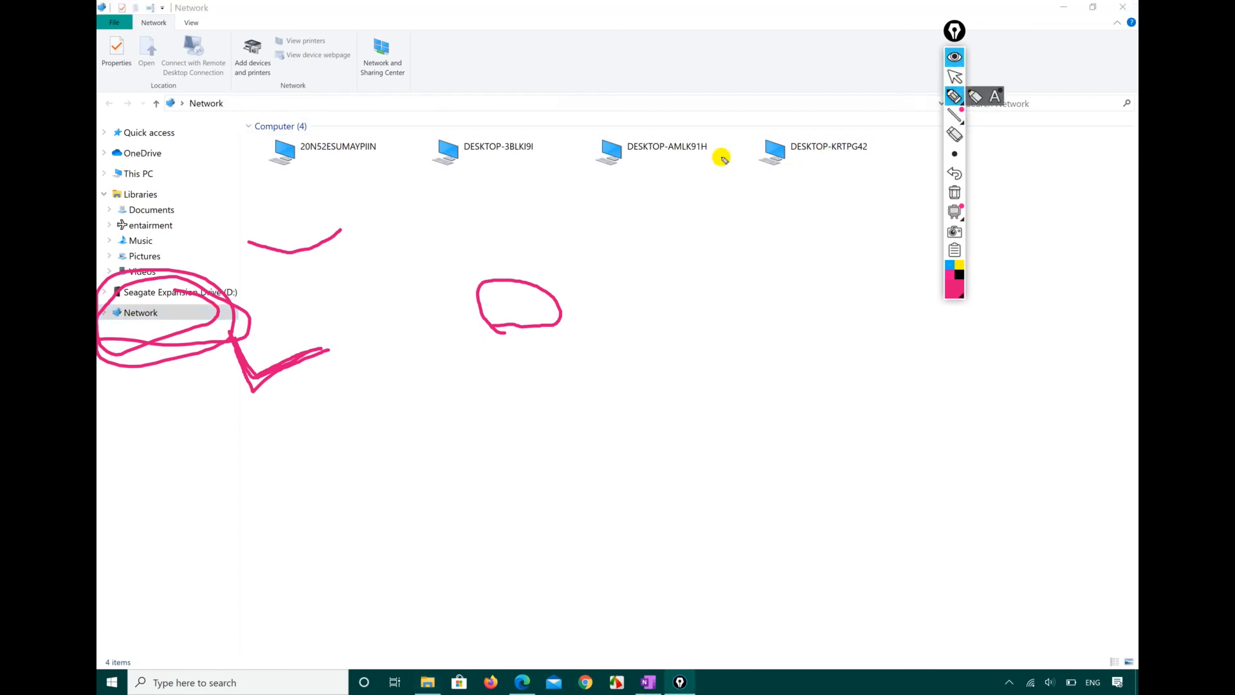
{"action": "mouse_move", "coordinate": [950, 150]}
{"action": "left_click", "coordinate": [955, 77]}
{"action": "left_click", "coordinate": [356, 148]}
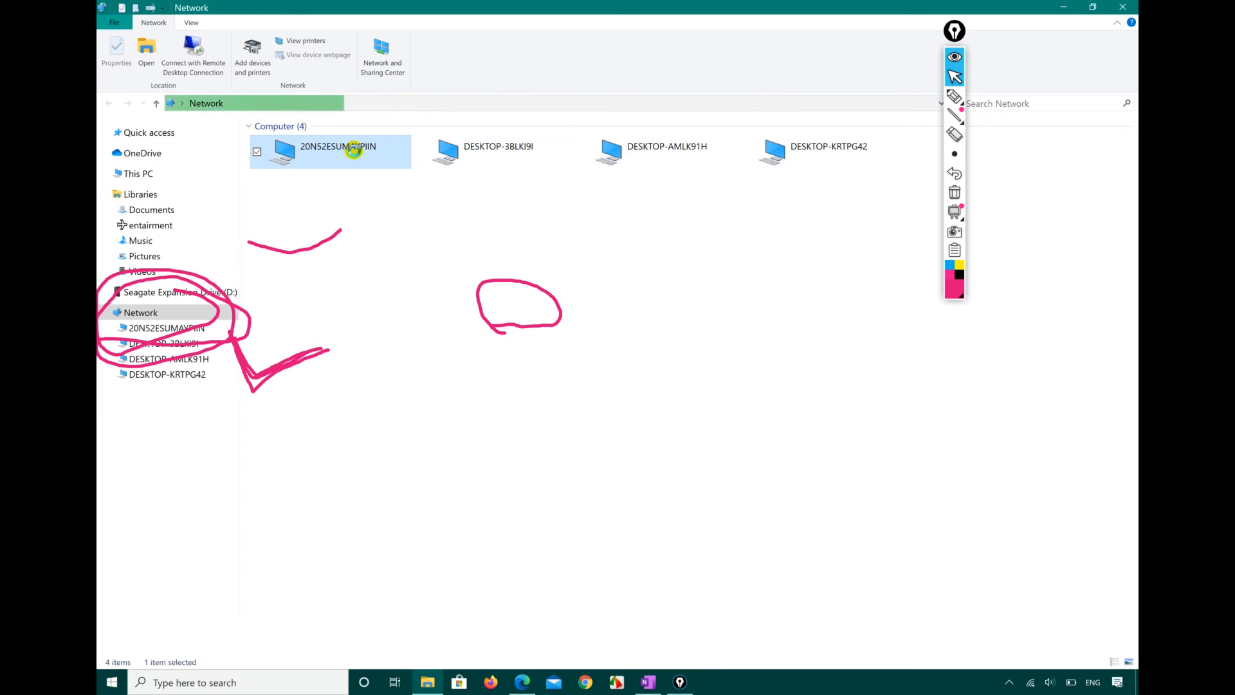
{"action": "left_click", "coordinate": [440, 267]}
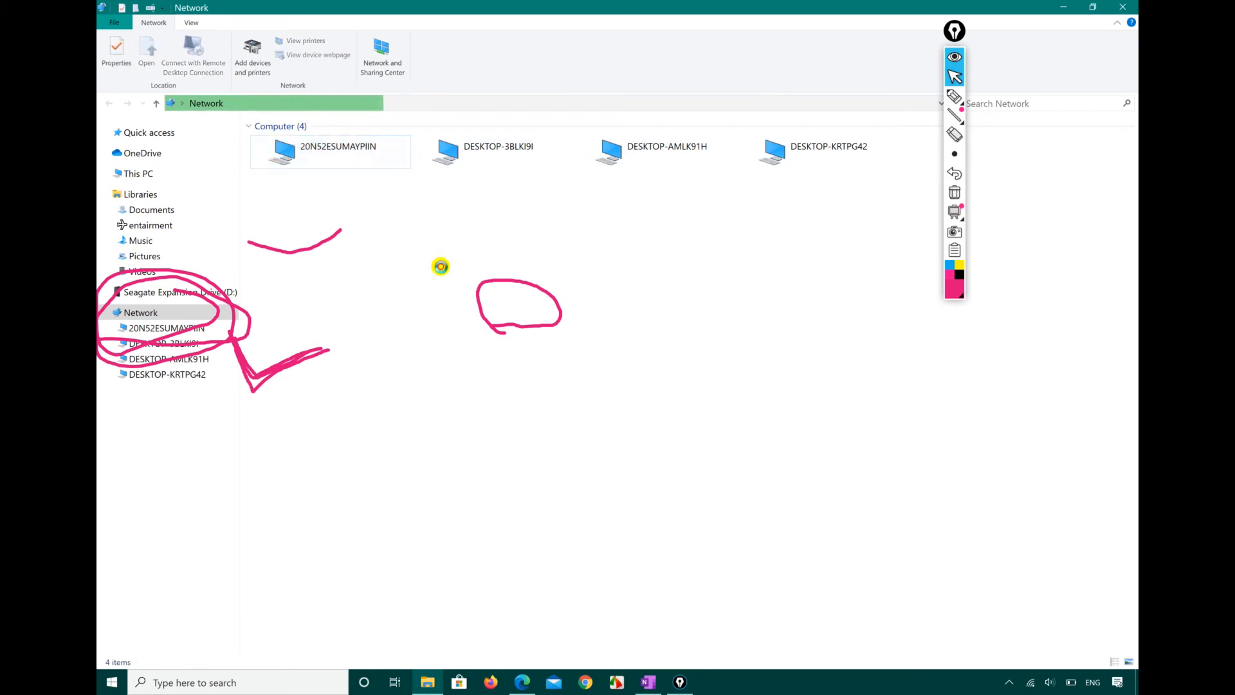
{"action": "key", "text": "super"}
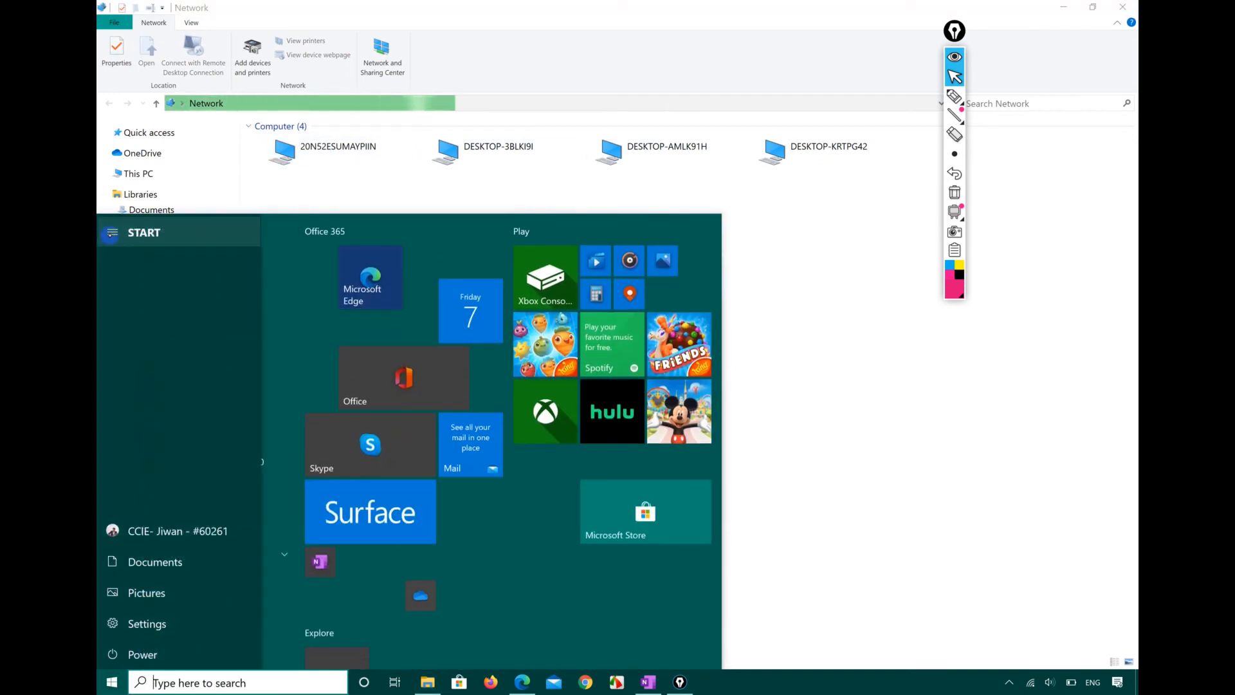
{"action": "left_click", "coordinate": [905, 272]}
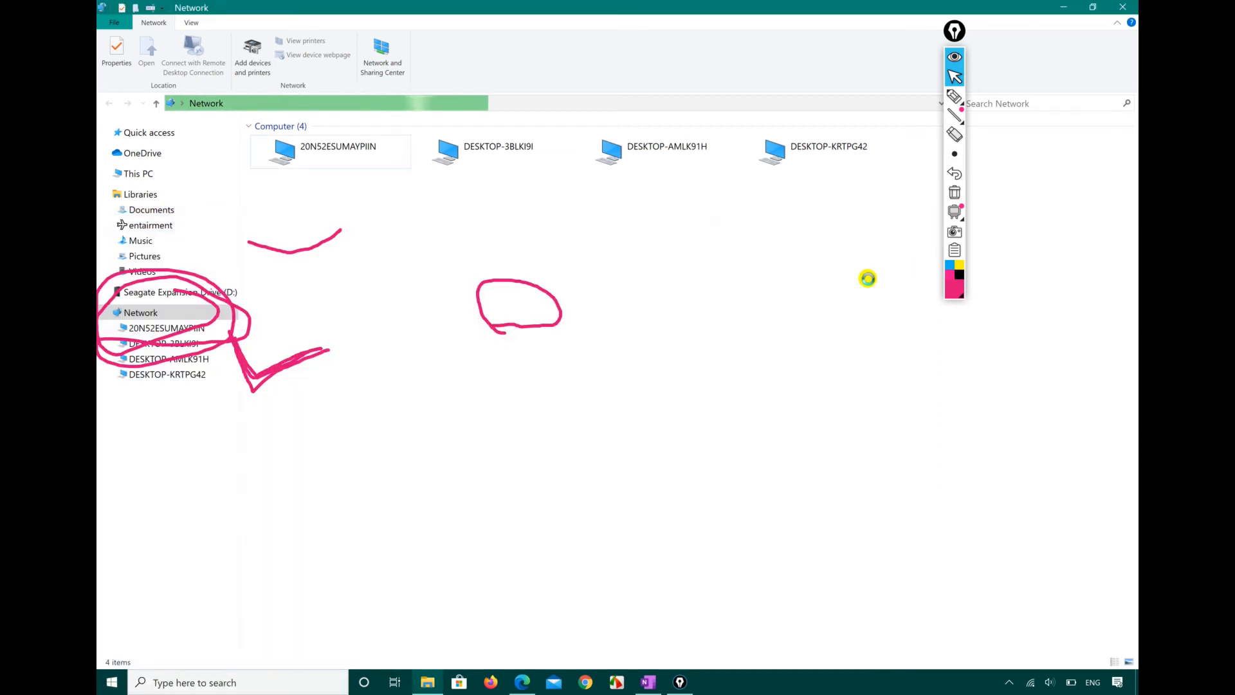
- Minimize the Network window, open New folder on the desktop and dismiss the focus assist notification
{"action": "left_click", "coordinate": [428, 682]}
{"action": "left_click", "coordinate": [390, 213]}
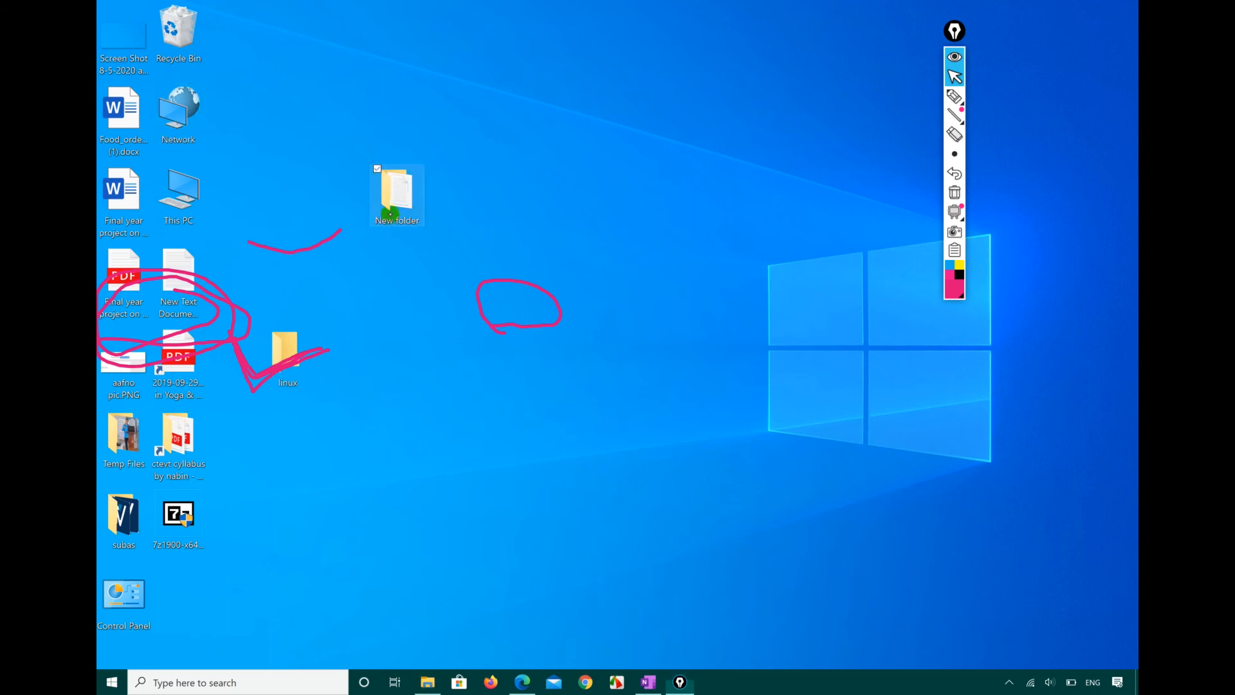
{"action": "double_click", "coordinate": [395, 216]}
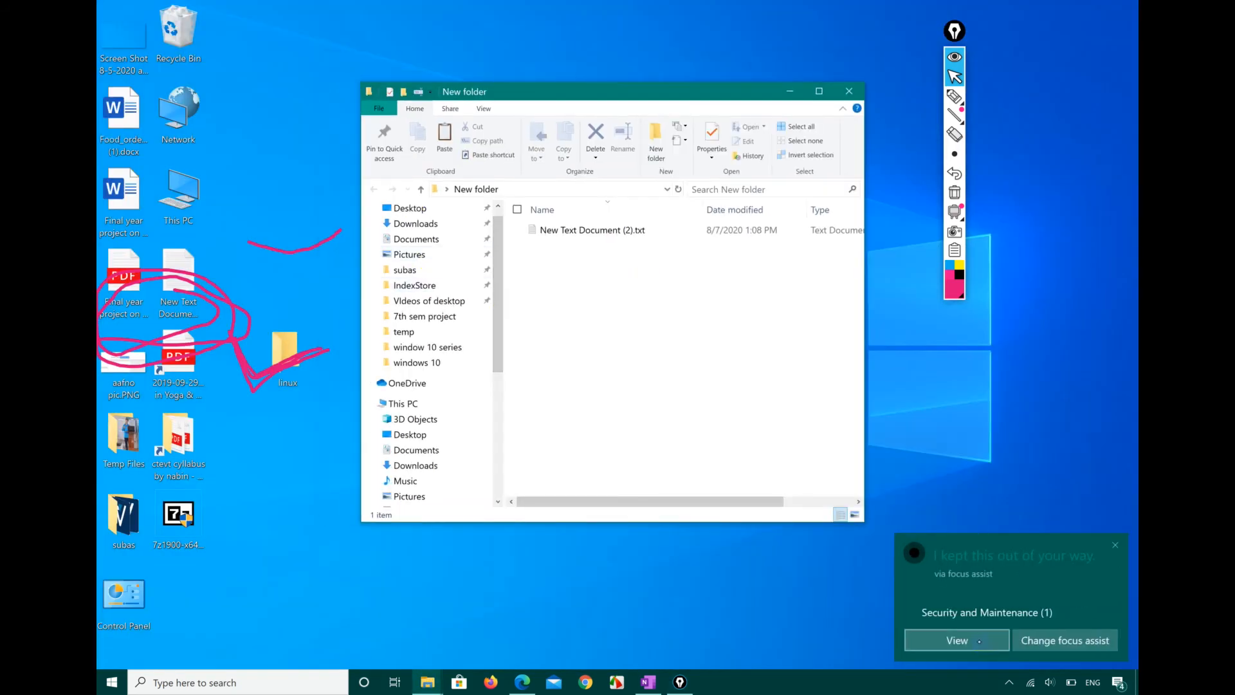
{"action": "left_click", "coordinate": [1123, 542]}
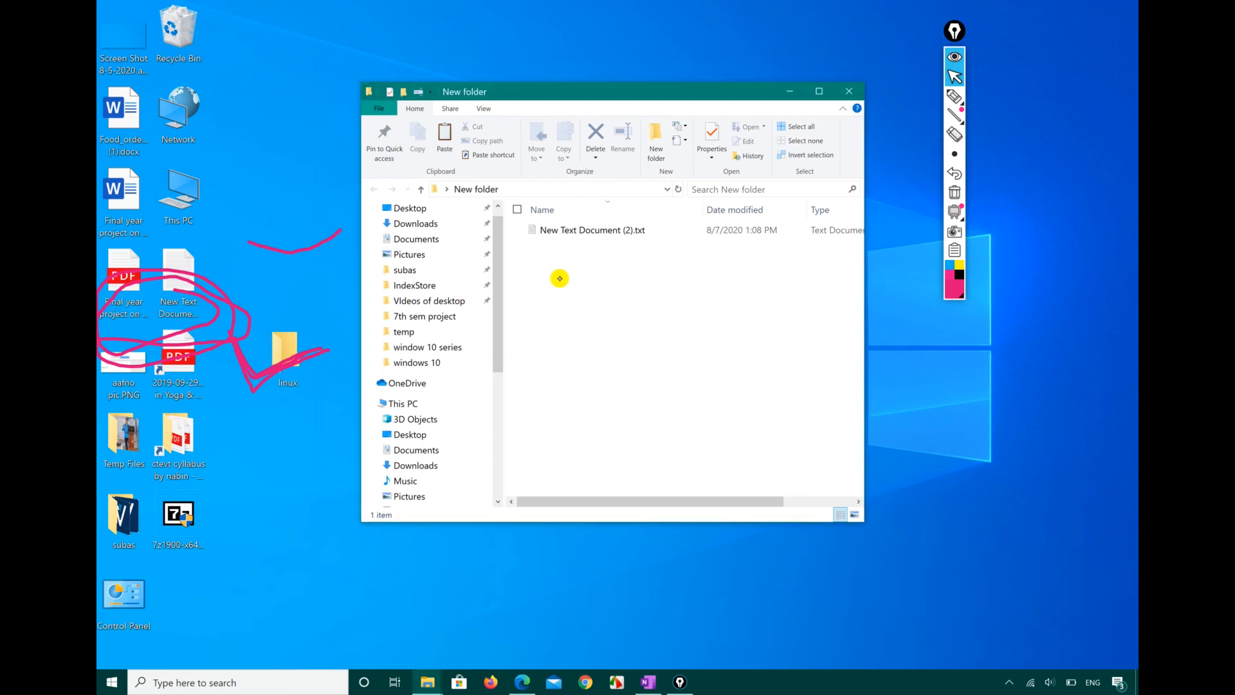
- Inspect the owner account's security permissions in the properties of New Text Document (2).txt, dismissing the network error
{"action": "right_click", "coordinate": [591, 229]}
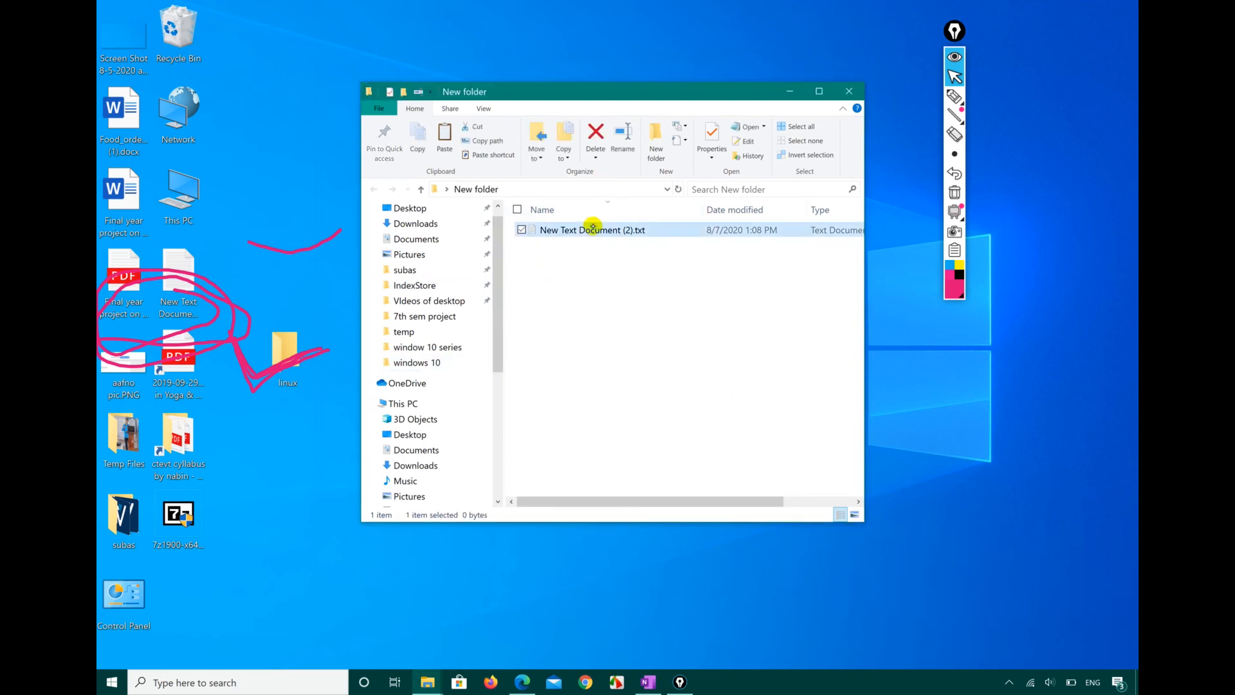
{"action": "left_click", "coordinate": [504, 591]}
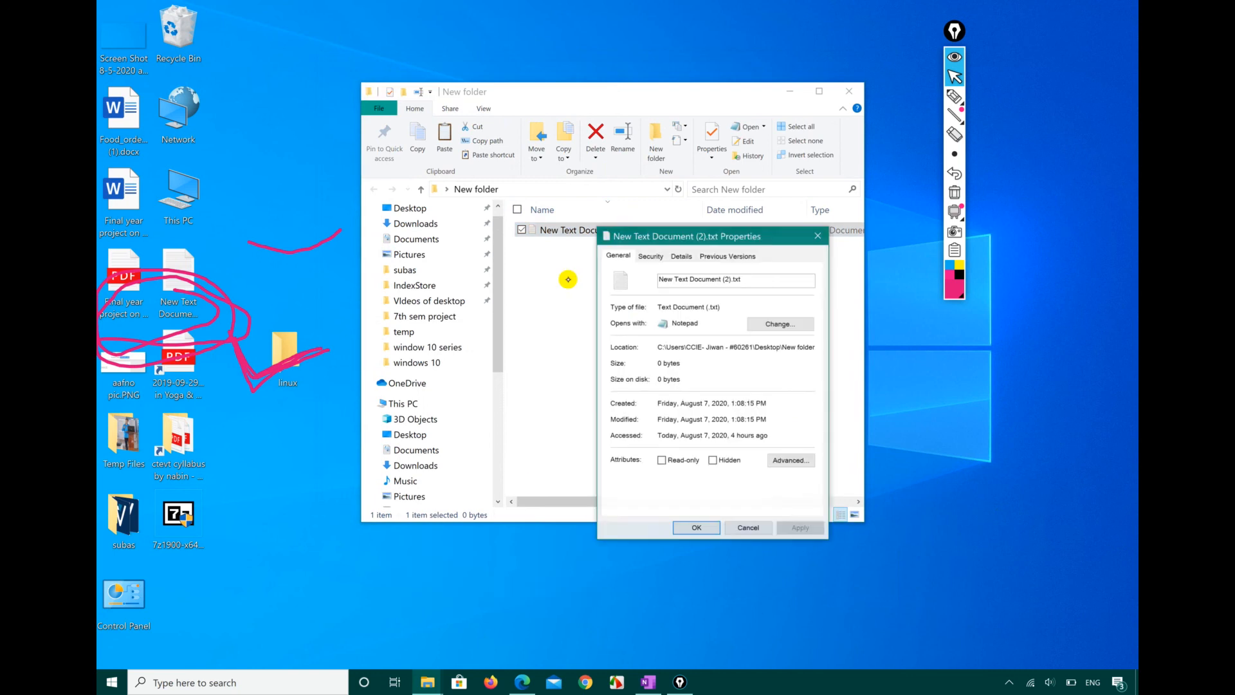
{"action": "left_click", "coordinate": [659, 256]}
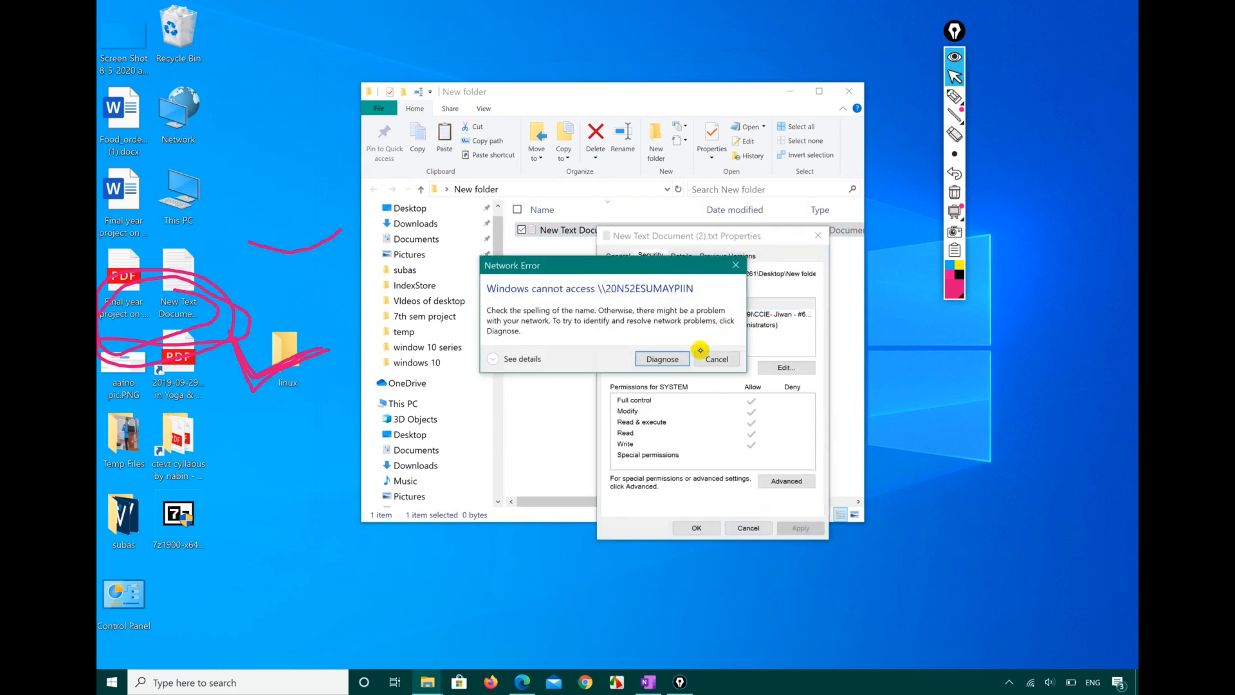
{"action": "left_click", "coordinate": [717, 359]}
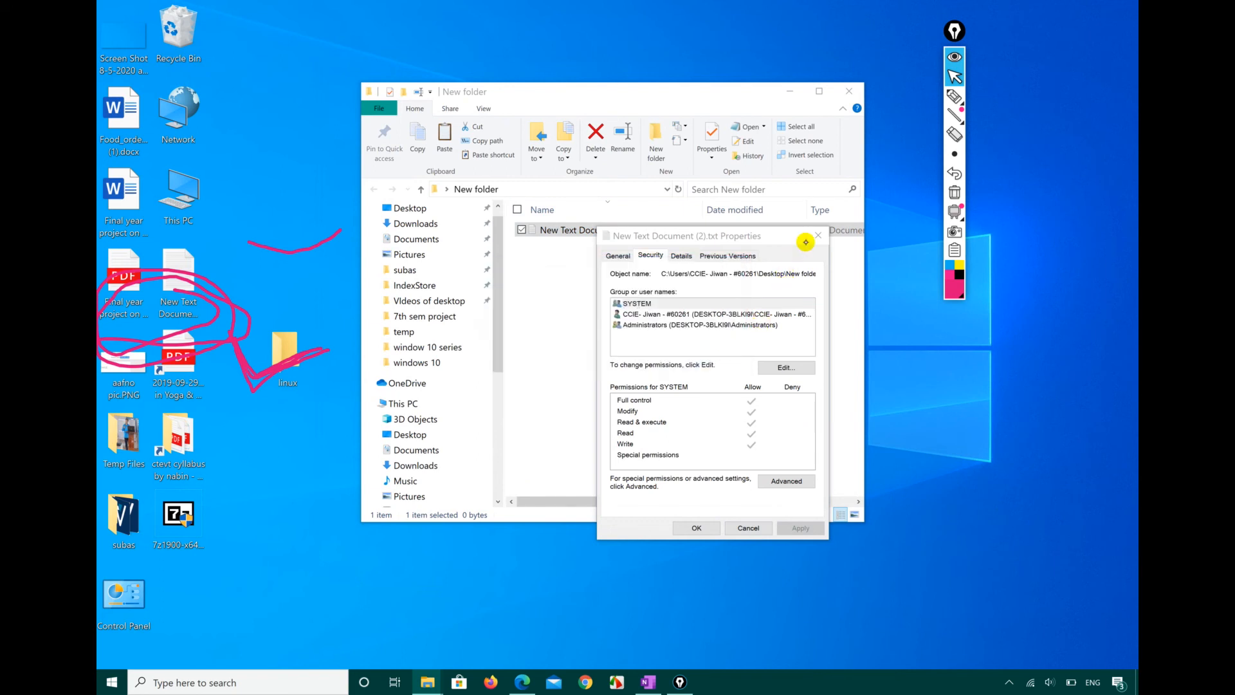
{"action": "left_click", "coordinate": [752, 315]}
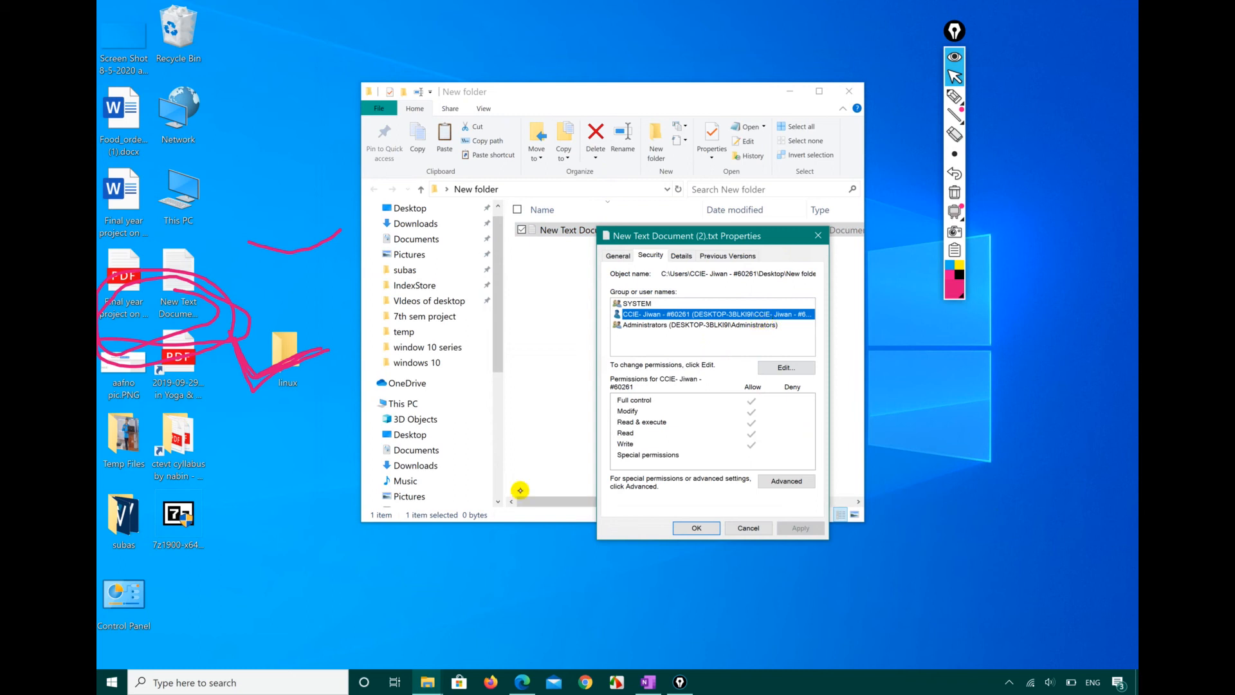
- Return to the Network window and open the computer DESKTOP-3BLKI9I to show its shared folders
{"action": "left_click", "coordinate": [429, 682]}
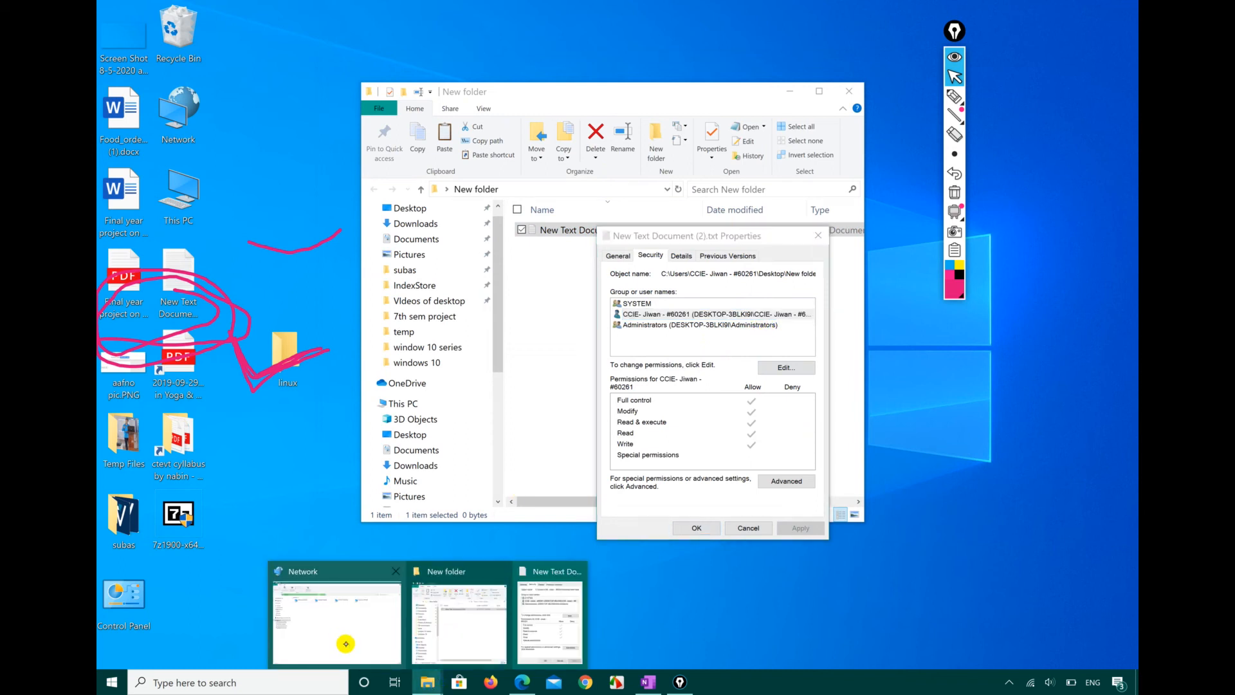
{"action": "left_click", "coordinate": [340, 639]}
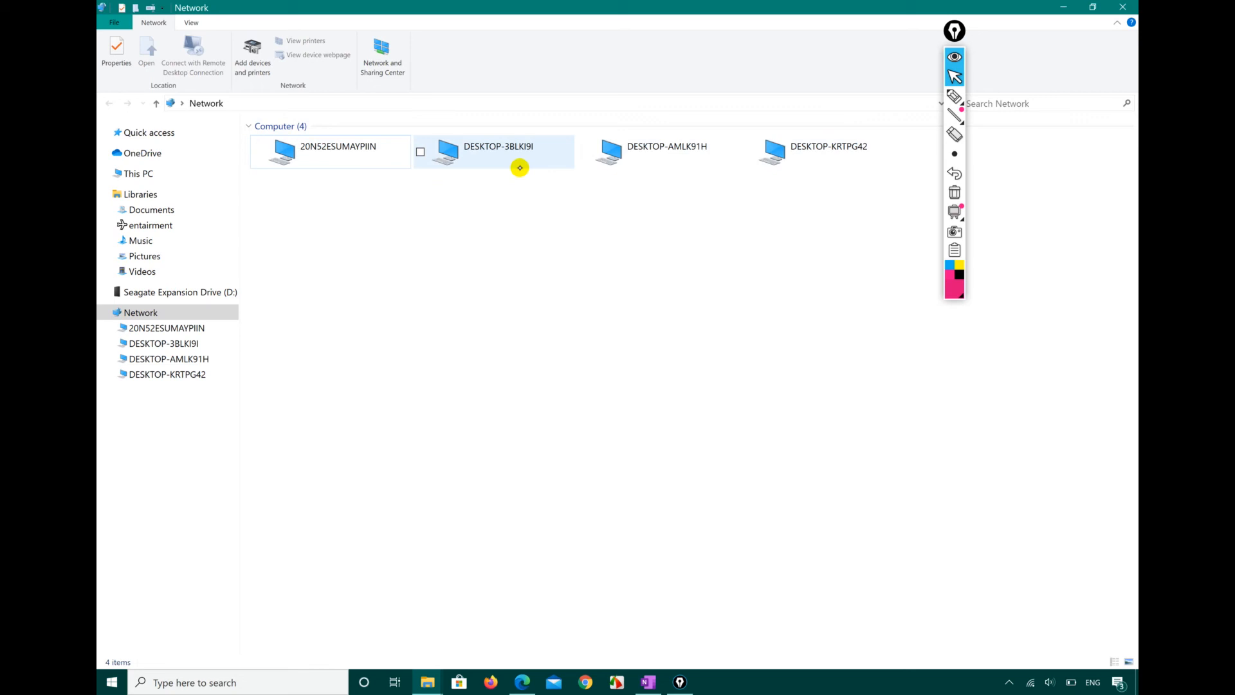
{"action": "double_click", "coordinate": [500, 154]}
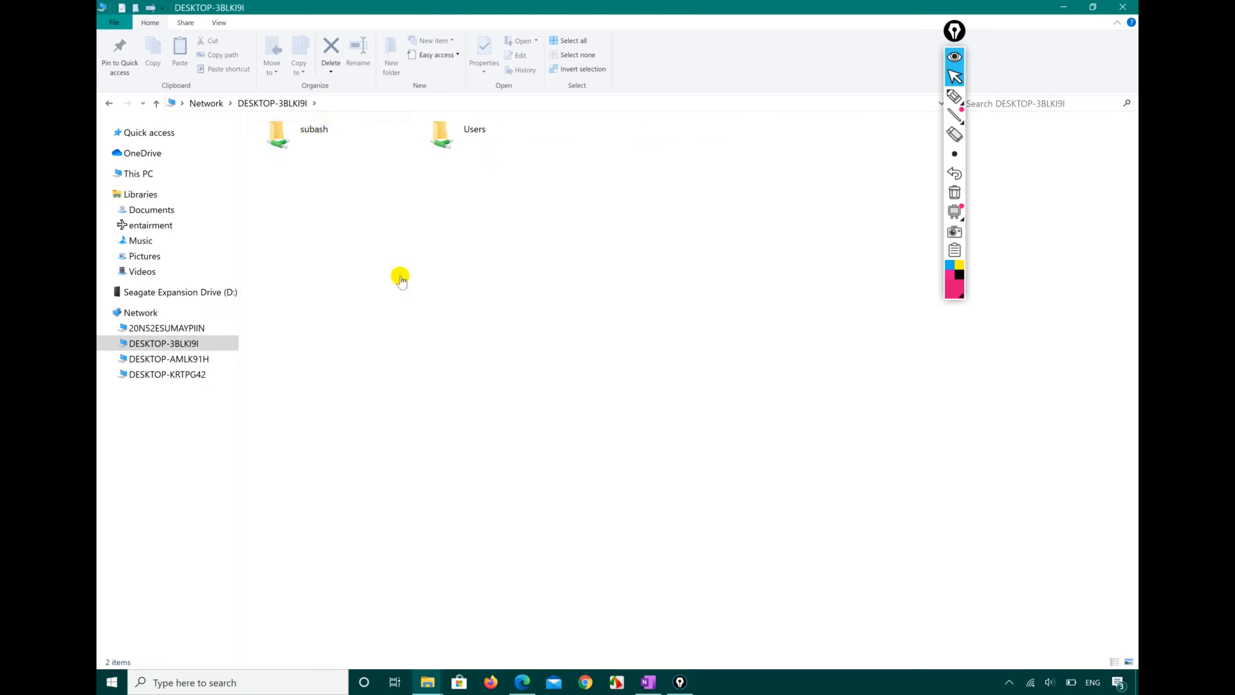
- Snap the DESKTOP-3BLKI9I window to the right half of the screen and close the New folder window
{"action": "key", "text": "super+Right"}
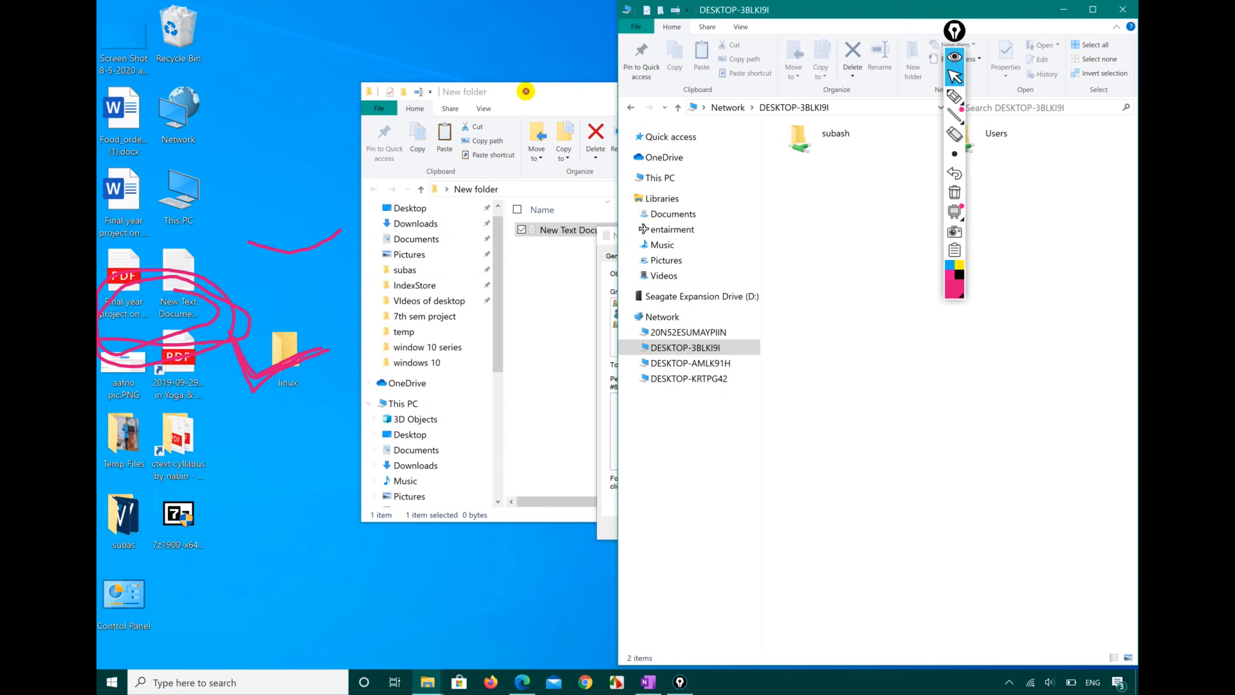
{"action": "left_click", "coordinate": [525, 90]}
{"action": "left_click", "coordinate": [850, 91]}
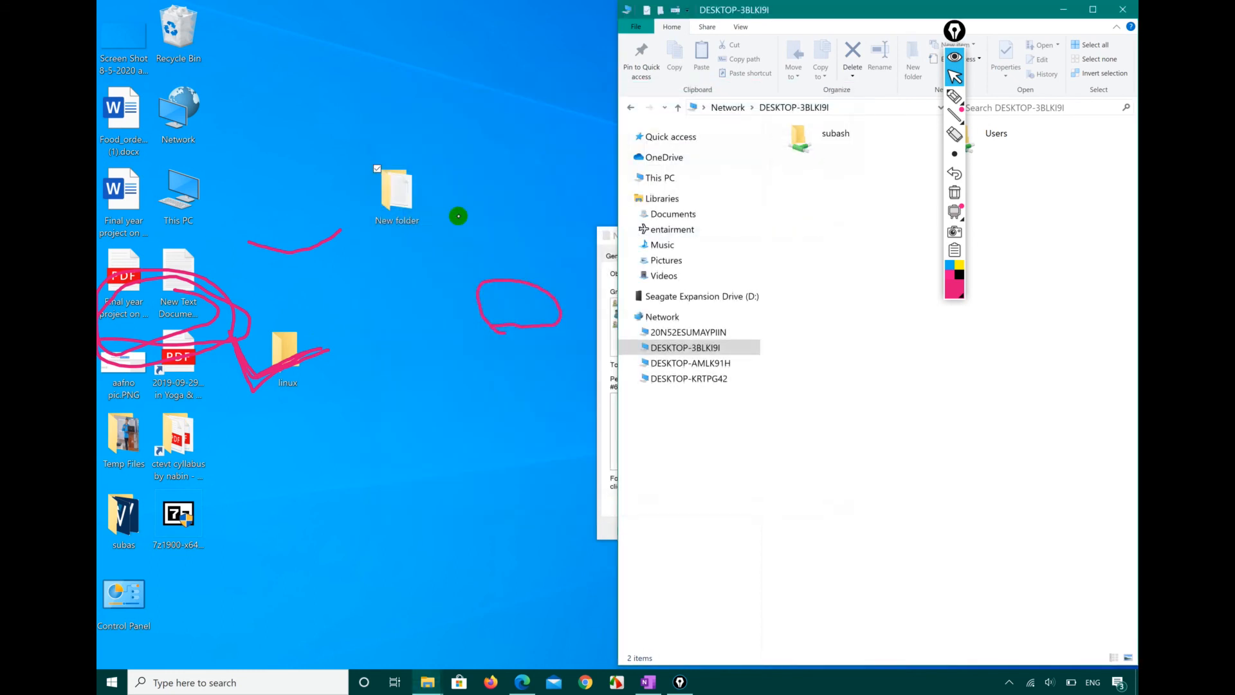
- Open the share named after a person on DESKTOP-3BLKI9I and select New folder on the desktop for comparison
{"action": "left_click", "coordinate": [845, 220]}
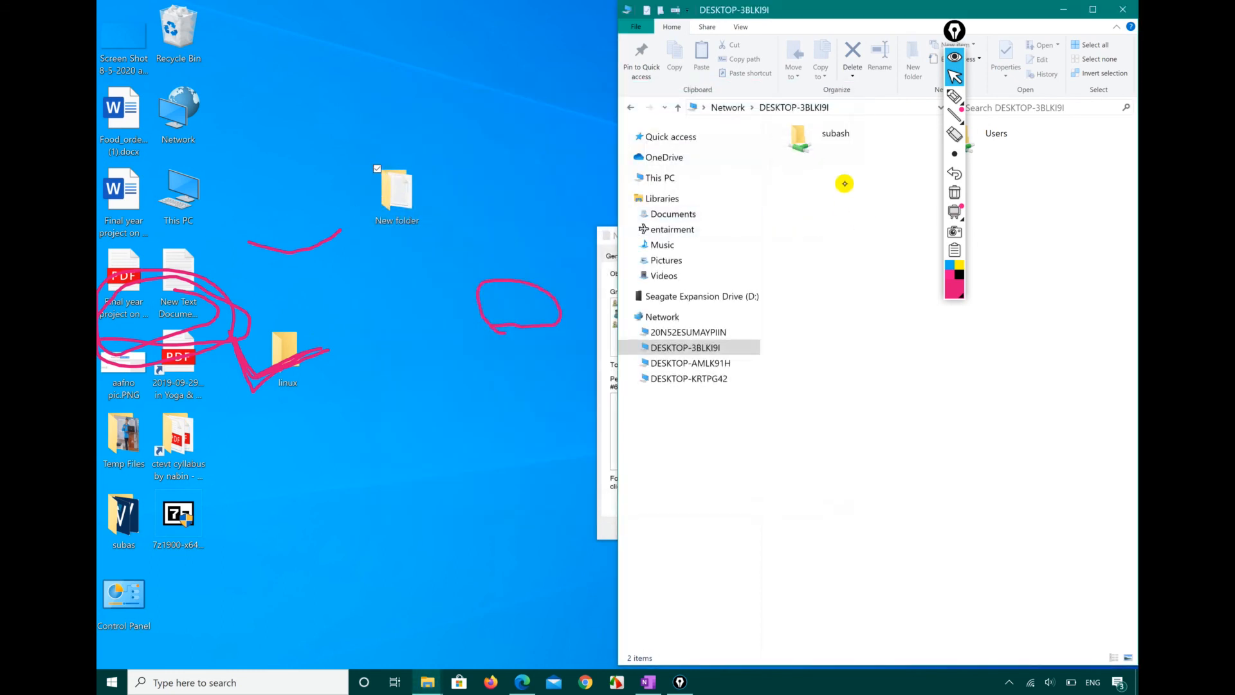
{"action": "double_click", "coordinate": [822, 144]}
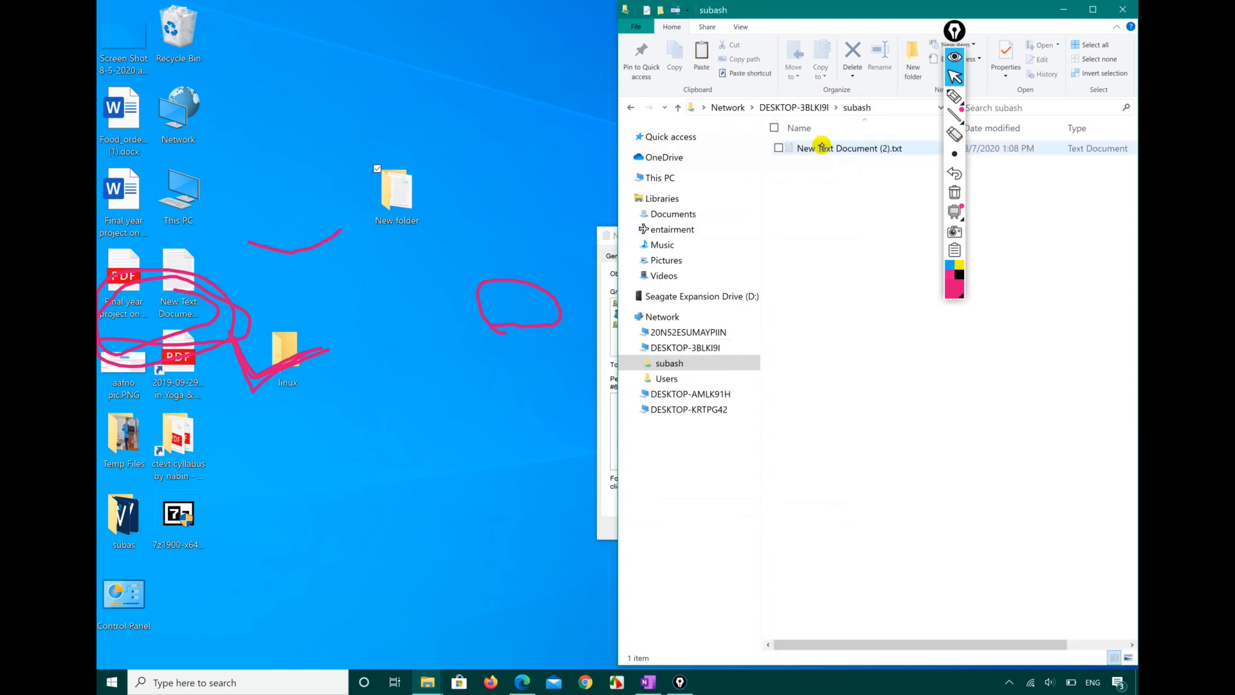
{"action": "left_click", "coordinate": [395, 187]}
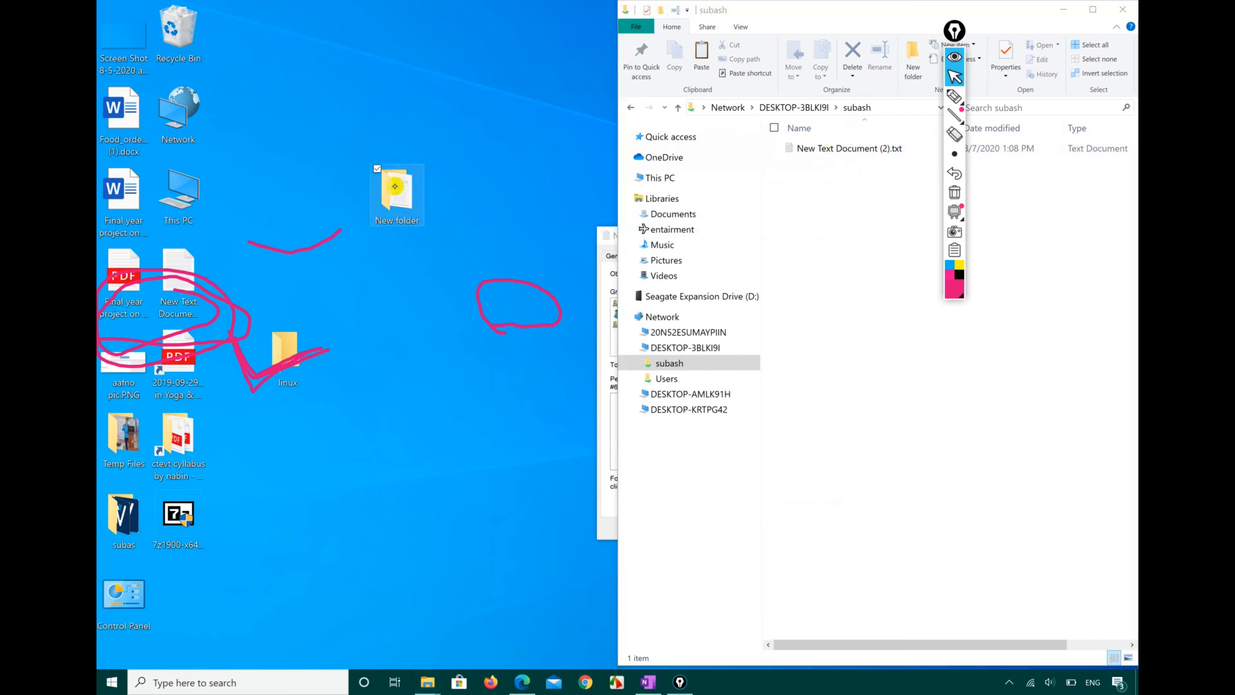
- Open New folder from the desktop and move its window beside the network share window
{"action": "double_click", "coordinate": [395, 186]}
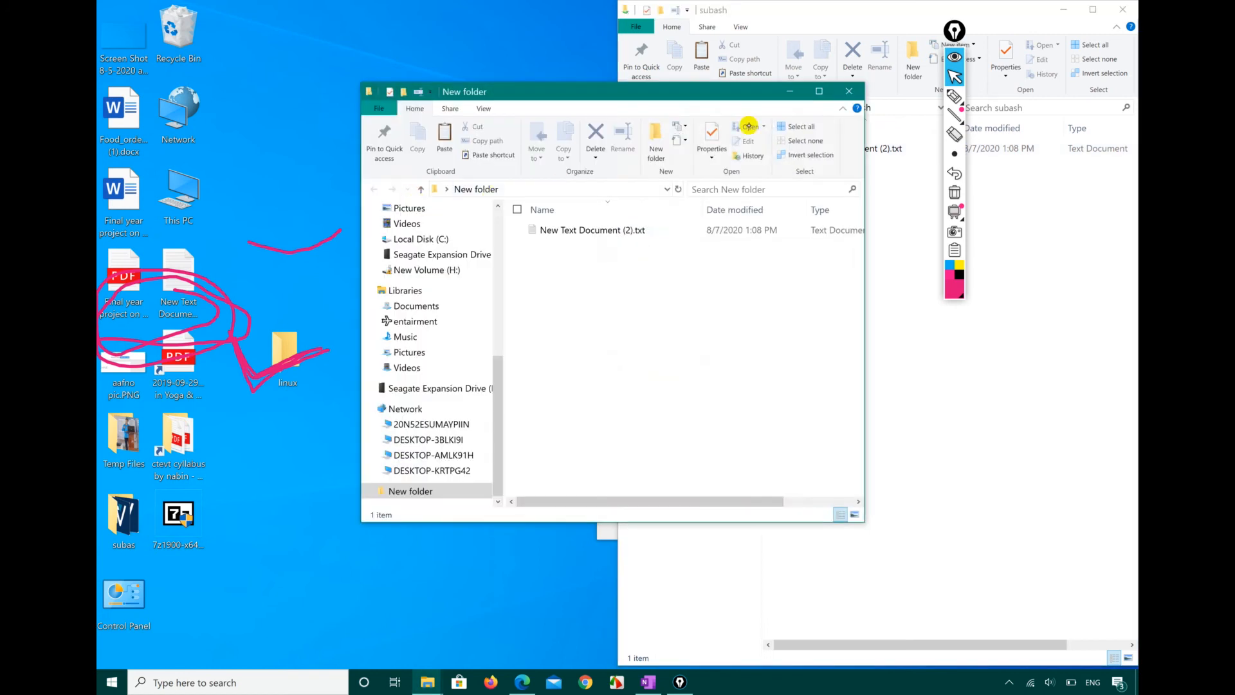
{"action": "left_click_drag", "start_coordinate": [718, 92], "coordinate": [465, 90]}
{"action": "left_click", "coordinate": [838, 204]}
- Create a Microsoft Word document in New folder and name it "testing .docx"
{"action": "right_click", "coordinate": [392, 271]}
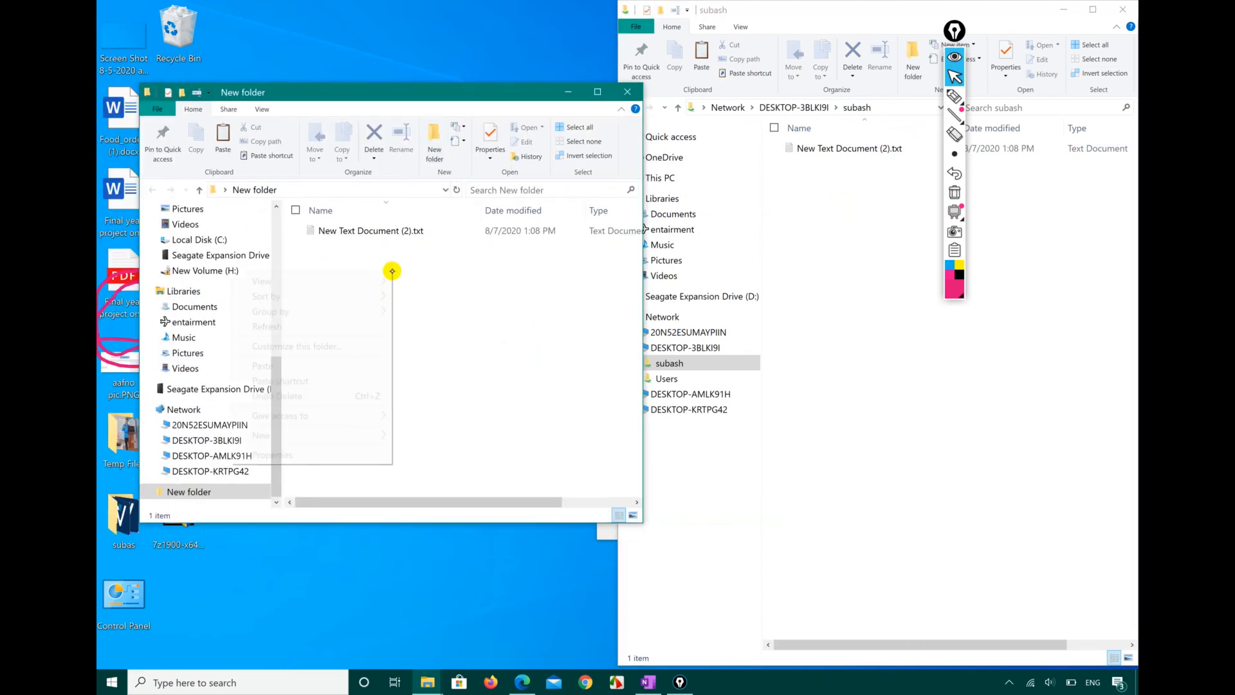
{"action": "mouse_move", "coordinate": [372, 437]}
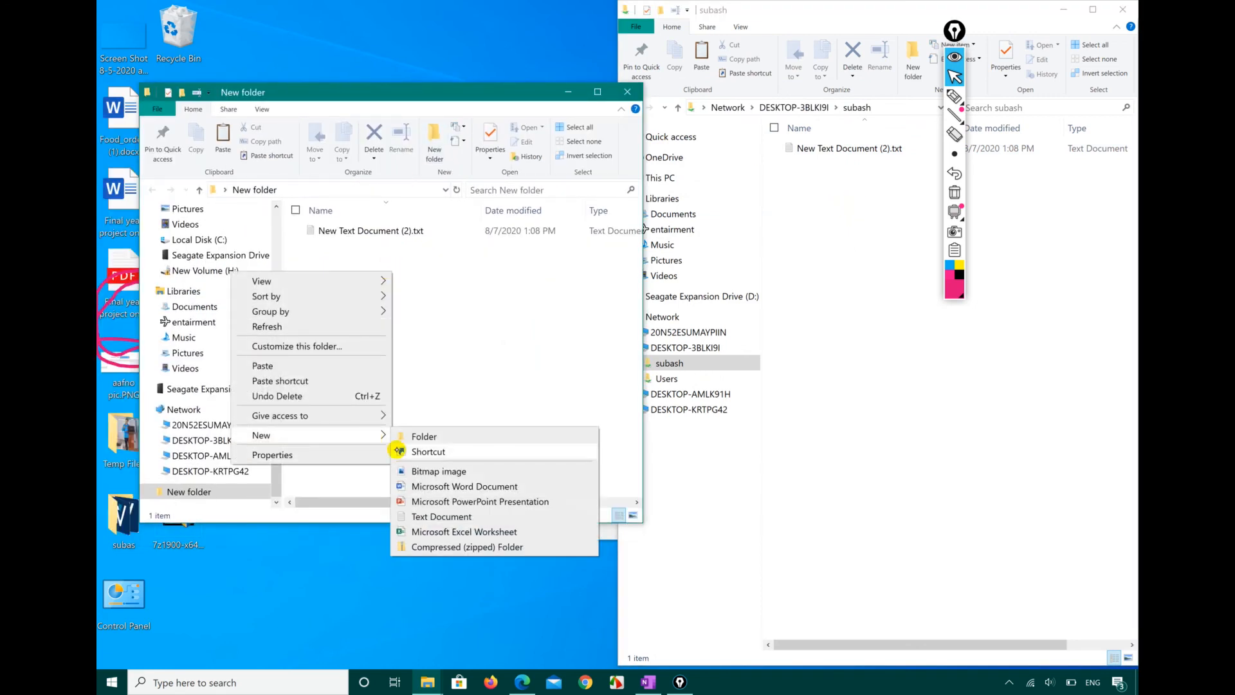
{"action": "left_click", "coordinate": [437, 485]}
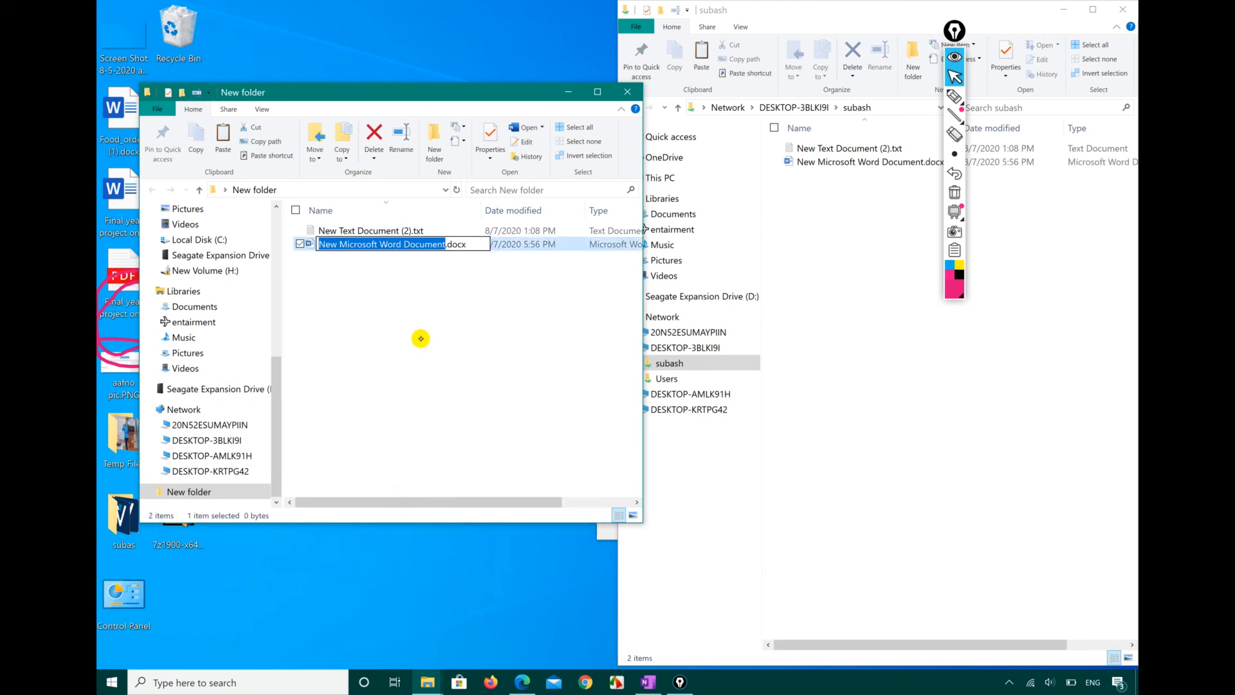
{"action": "key", "text": "BackSpace"}
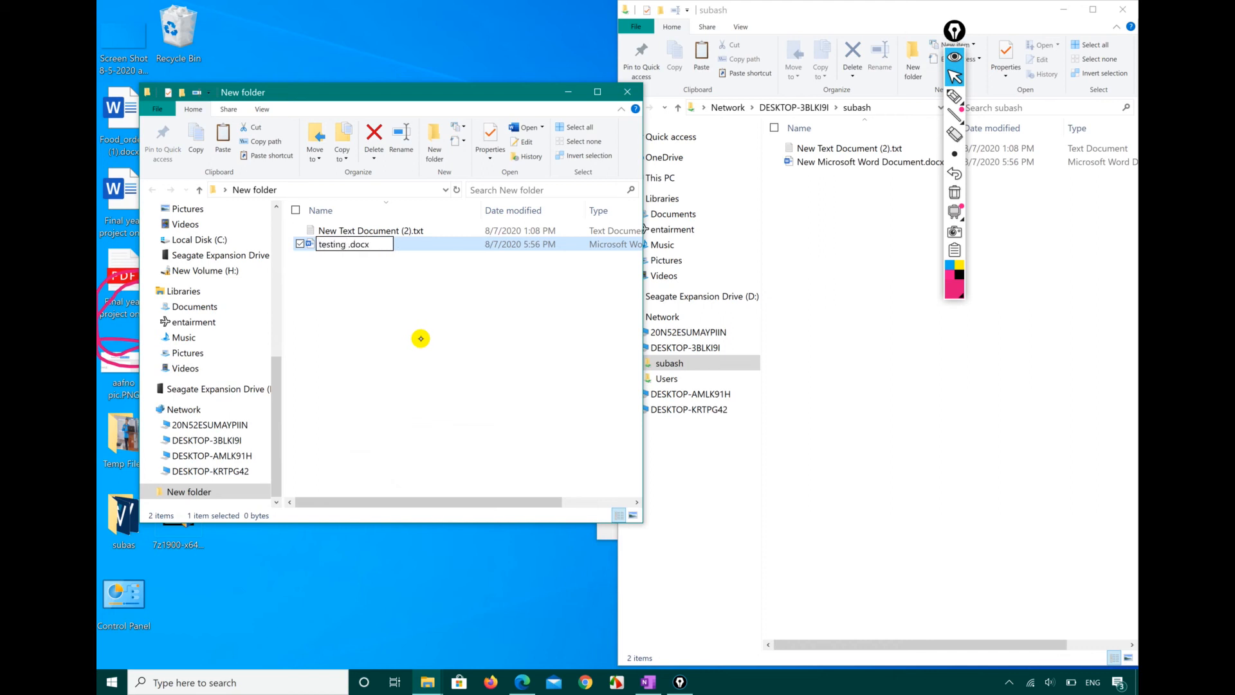
{"action": "key", "text": "Return"}
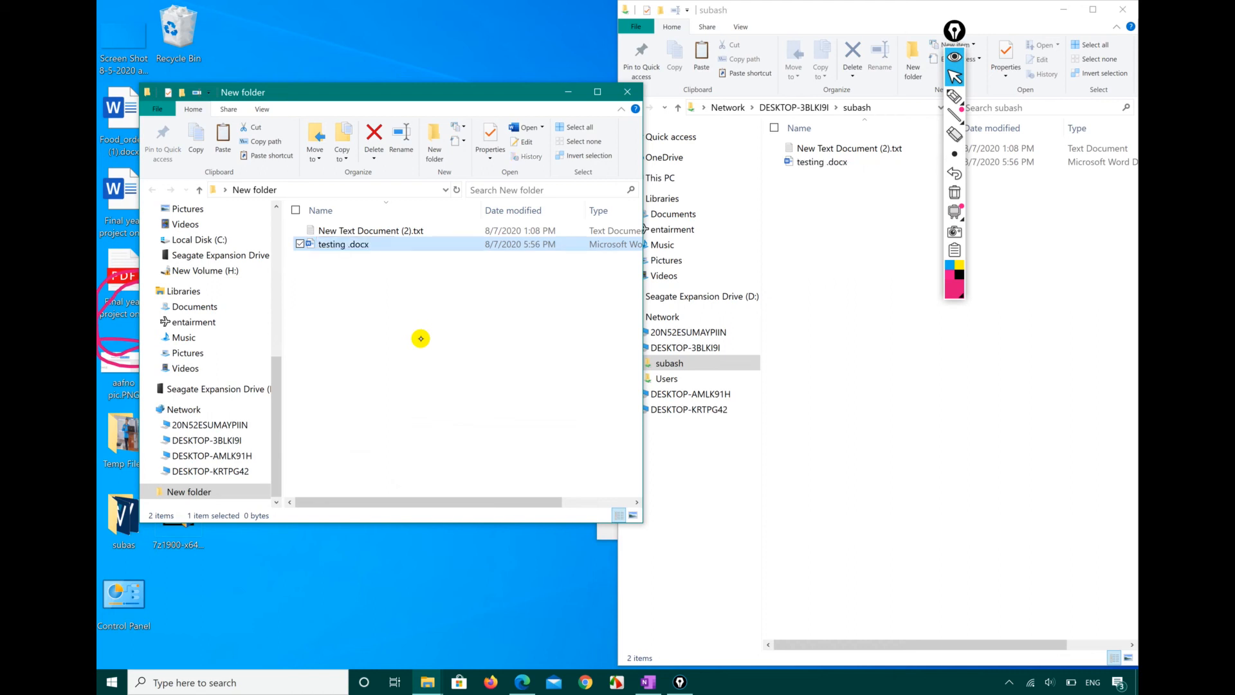
{"action": "left_click", "coordinate": [443, 312]}
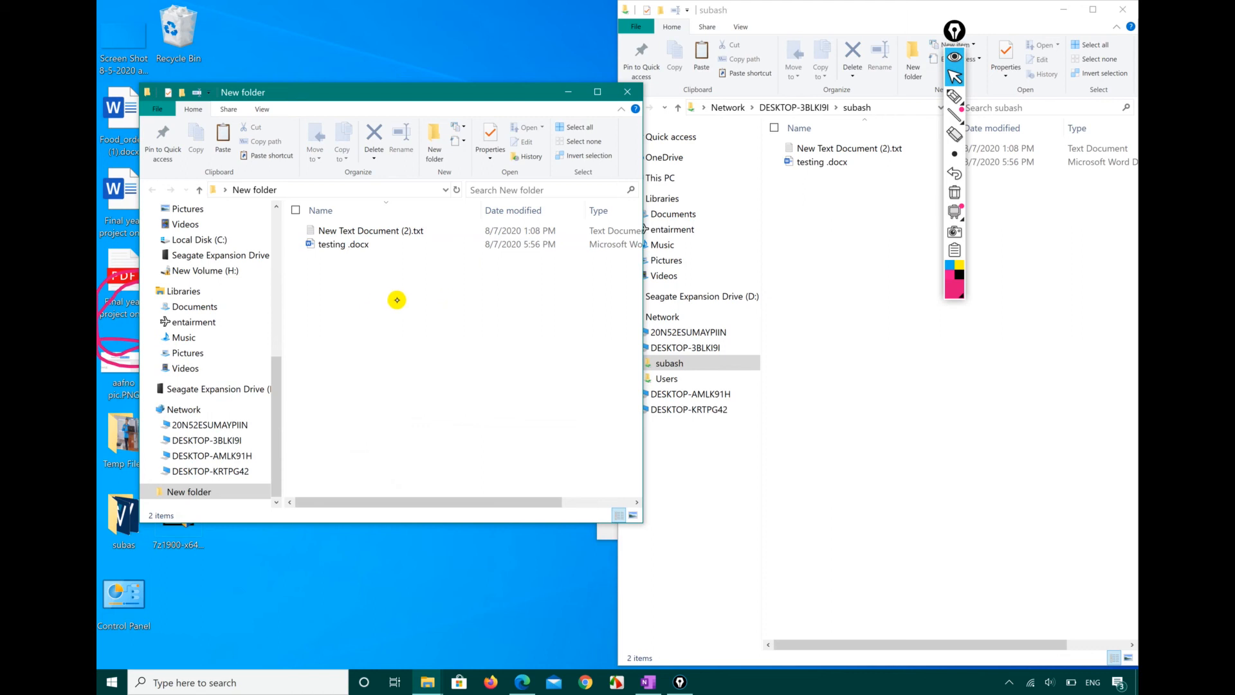
- Copy the desktop's Final year project Word document into the network share on DESKTOP-3BLKI9I, moving the New folder window aside
{"action": "left_click", "coordinate": [870, 216]}
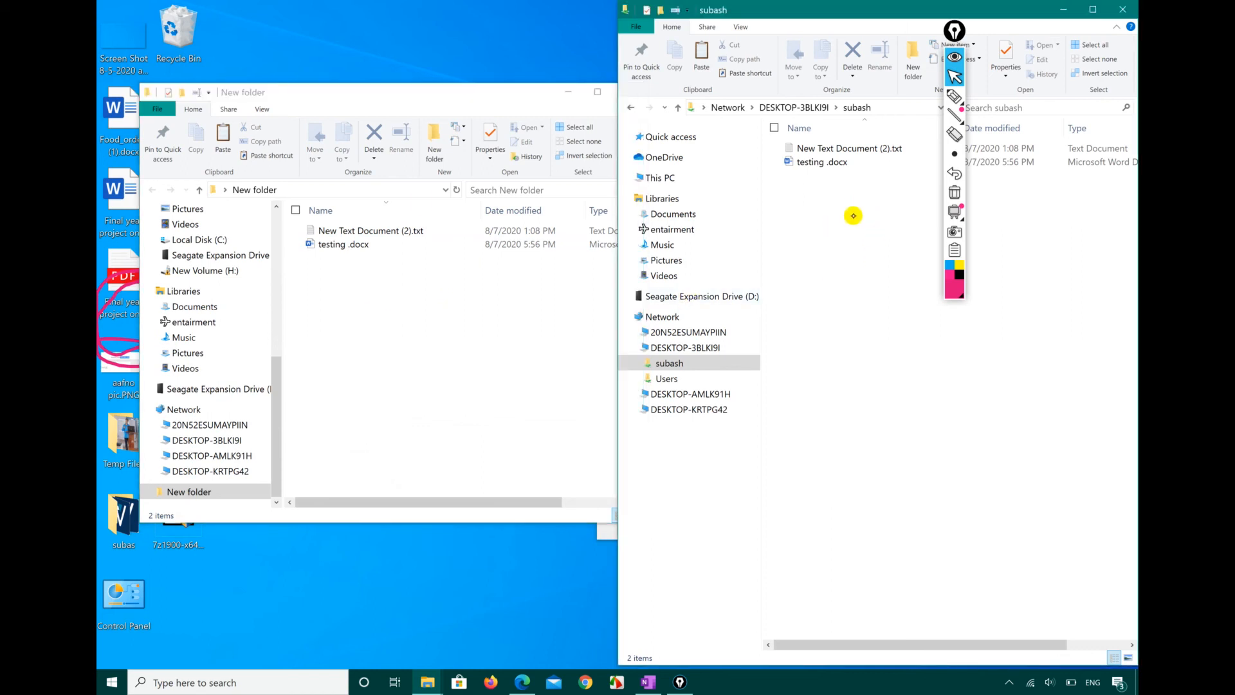
{"action": "left_click_drag", "start_coordinate": [308, 97], "coordinate": [365, 79]}
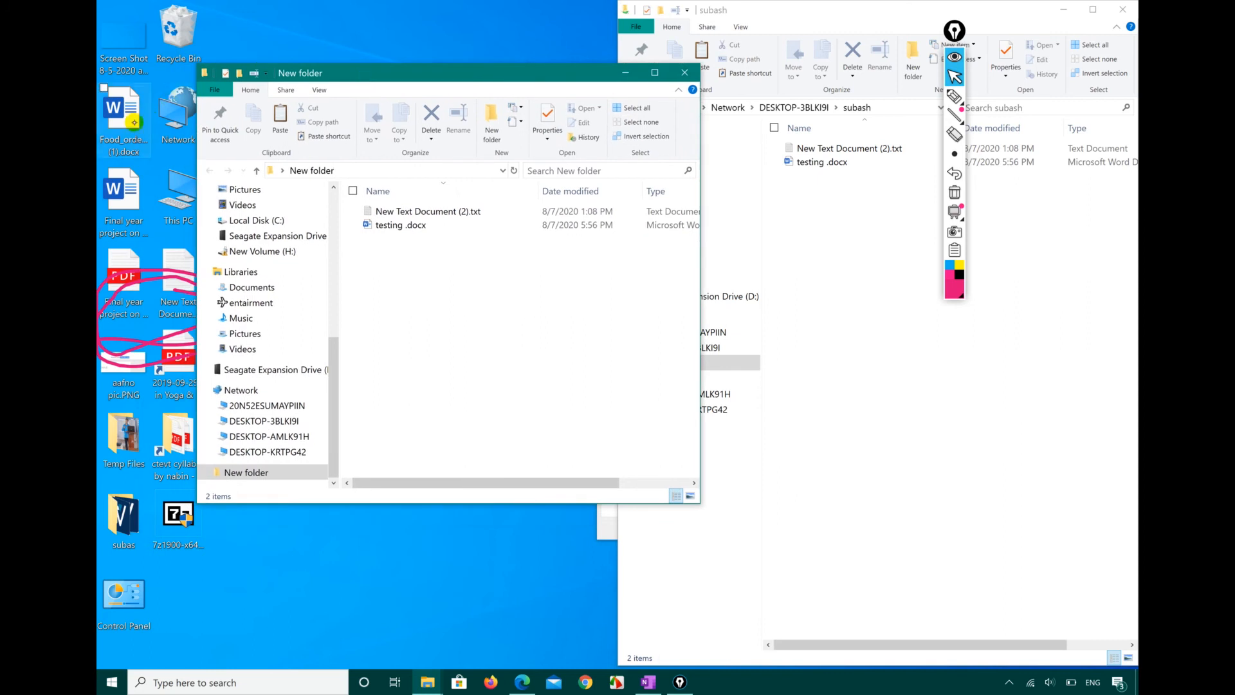
{"action": "left_click", "coordinate": [124, 203]}
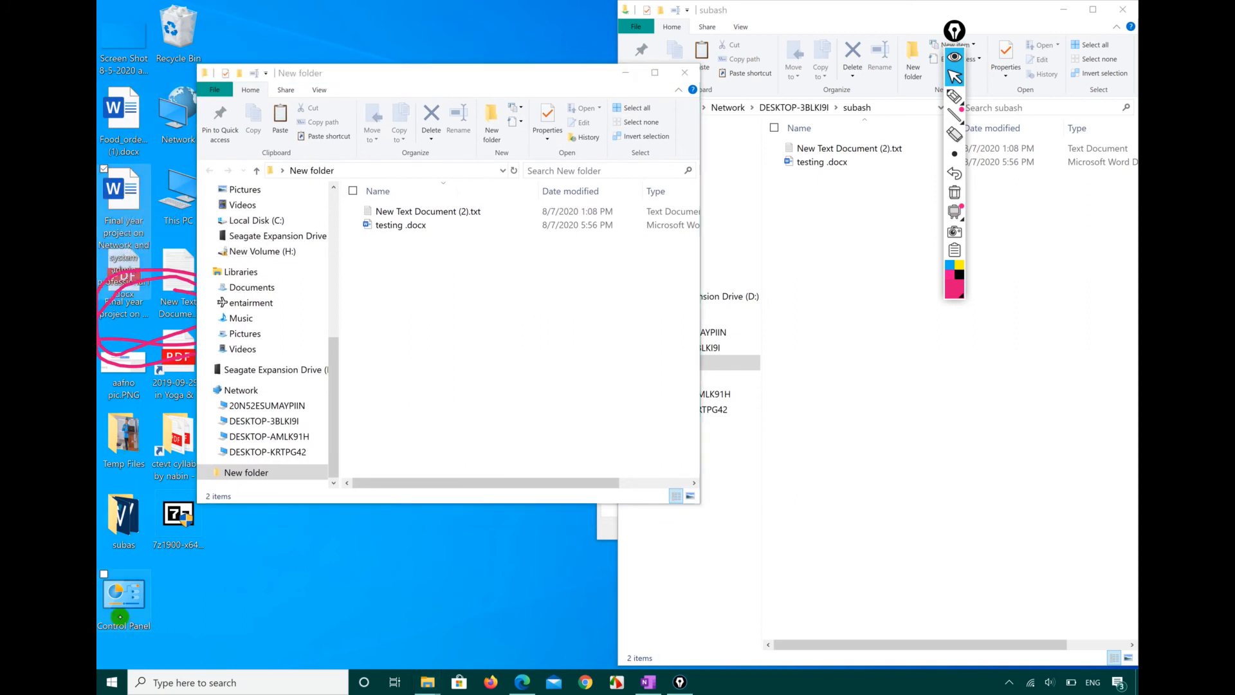
{"action": "left_click_drag", "start_coordinate": [122, 195], "coordinate": [898, 318]}
{"action": "left_click_drag", "start_coordinate": [978, 337], "coordinate": [906, 345]}
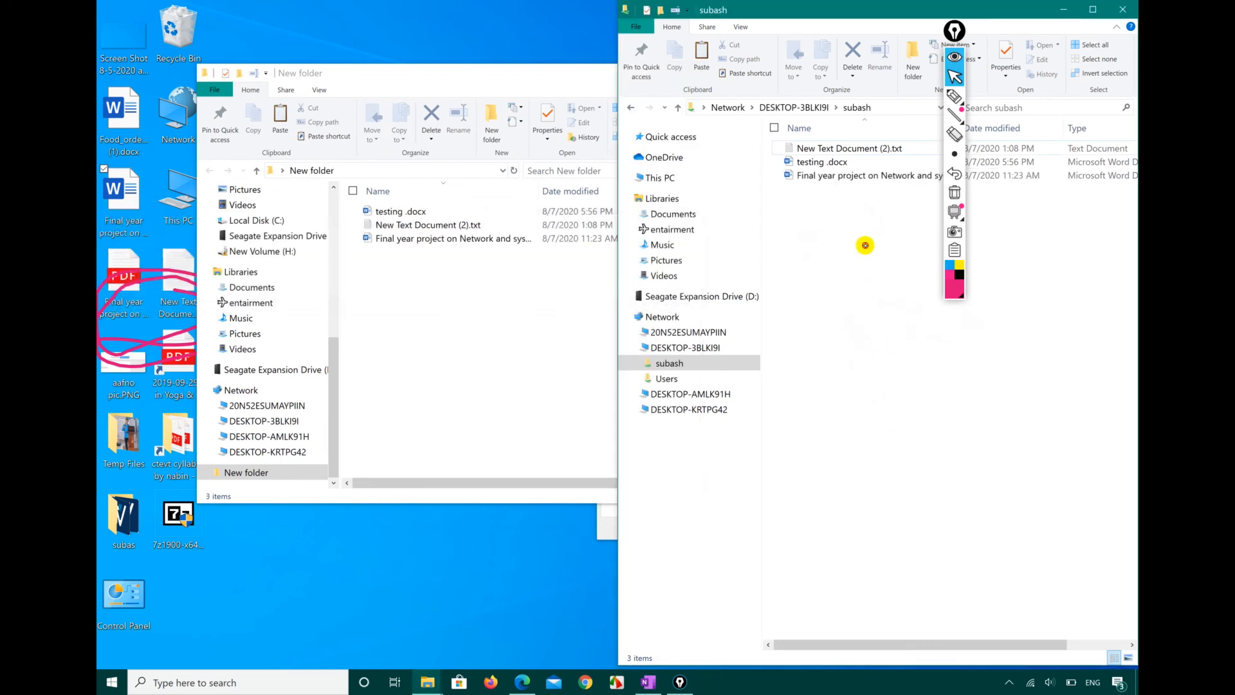
- Compare the Final year project document in the share and in New folder, and close both windows
{"action": "left_click", "coordinate": [836, 175]}
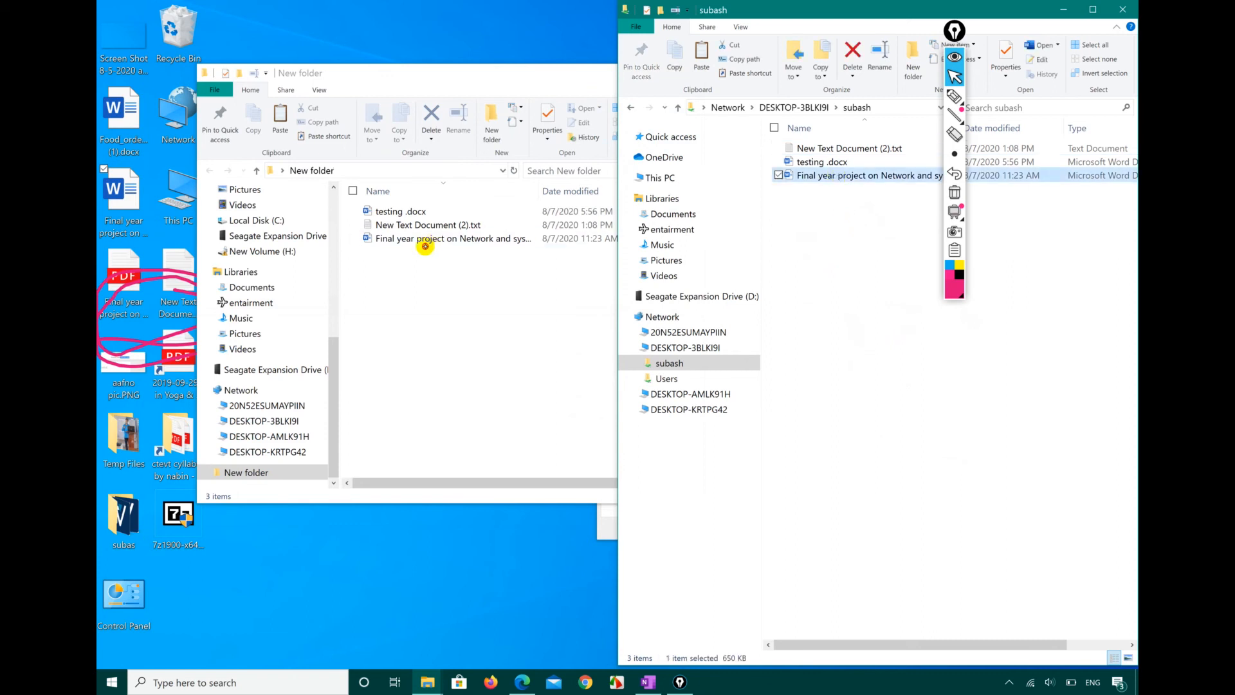
{"action": "left_click", "coordinate": [428, 239]}
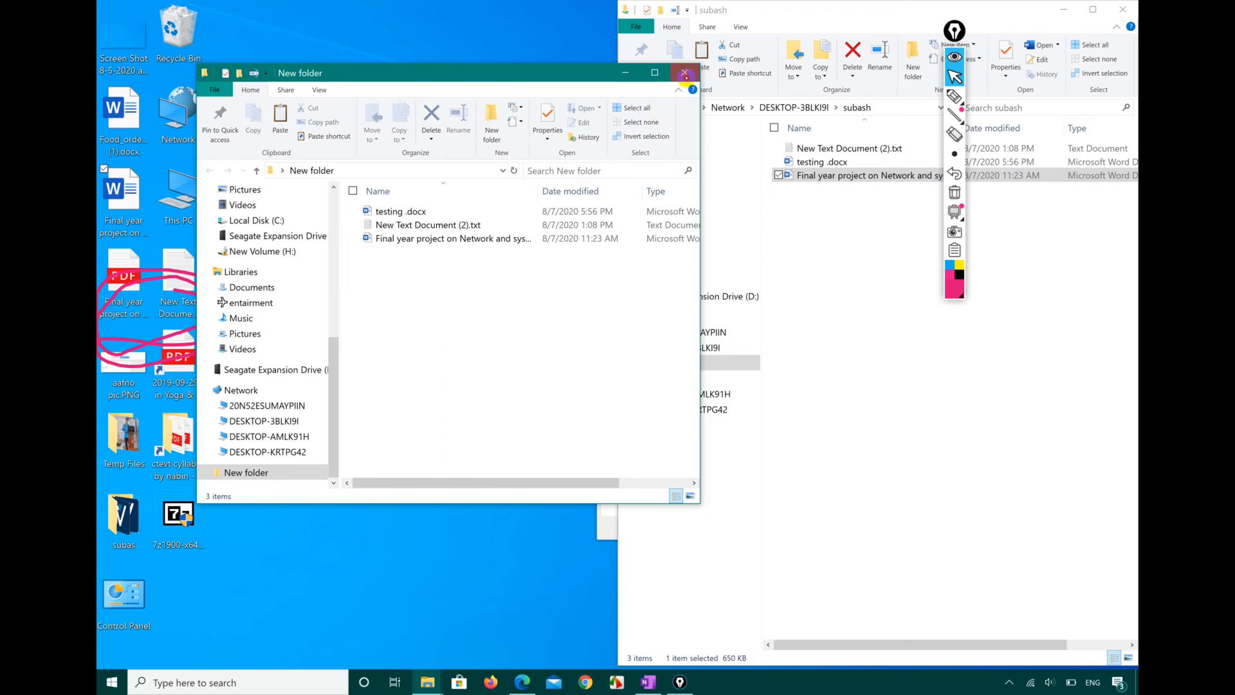
{"action": "left_click", "coordinate": [685, 72]}
{"action": "left_click", "coordinate": [1123, 9]}
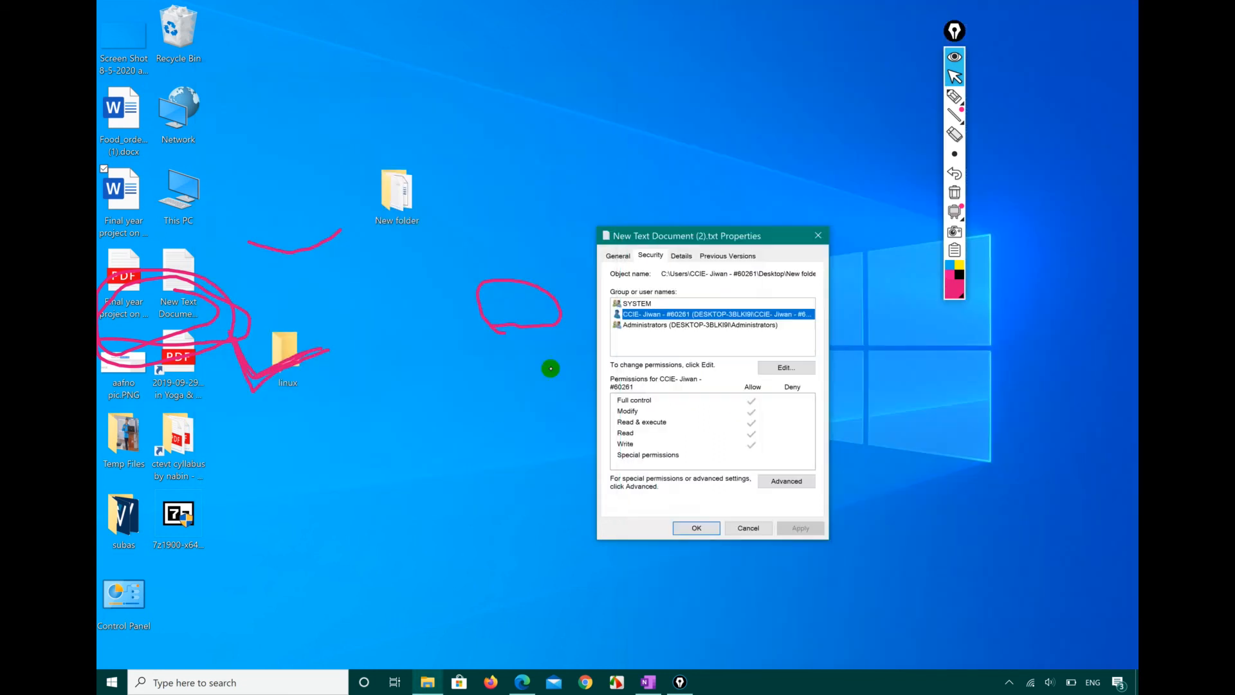
- Switch to Windows 10 final syllabus.pdf in Edge, mark item 3.5.2 File Permissions with the pen, and minimize the browser
{"action": "left_click", "coordinate": [534, 680]}
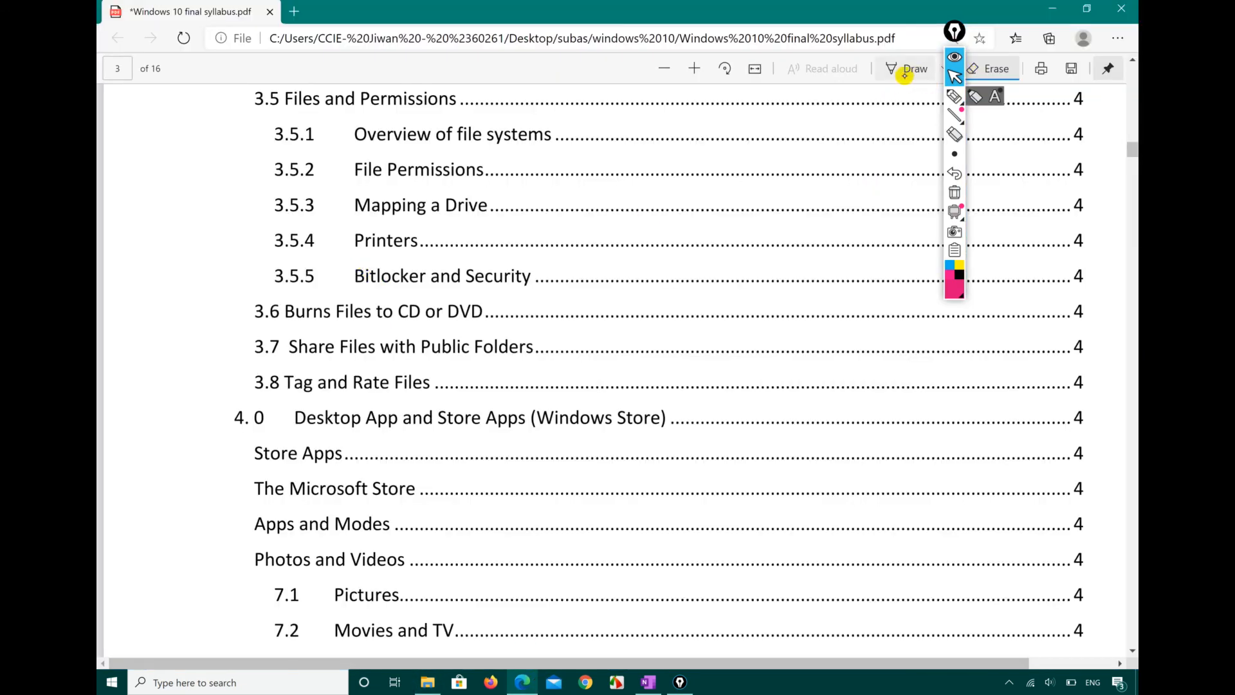
{"action": "left_click", "coordinate": [907, 70]}
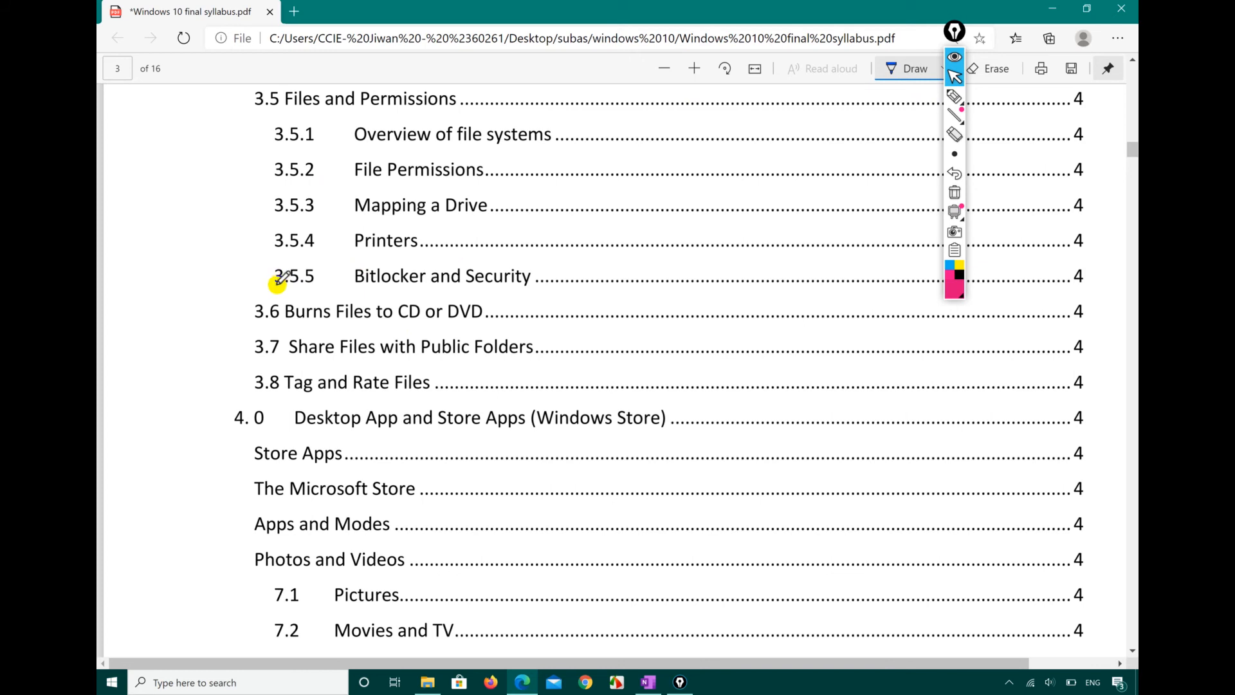
{"action": "left_click_drag", "start_coordinate": [262, 179], "coordinate": [345, 152]}
{"action": "left_click", "coordinate": [1054, 7]}
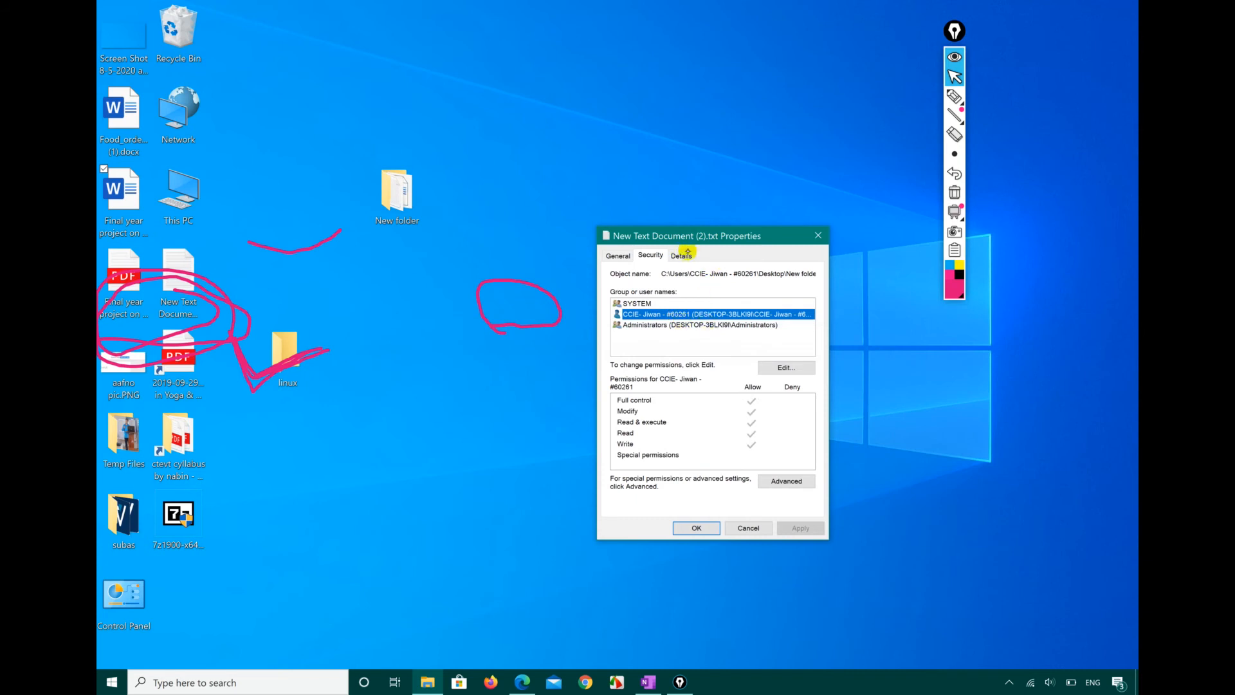
- Close the New Text Document (2).txt properties and open New Volume (H:) from This PC in a maximized window
{"action": "left_click", "coordinate": [819, 242]}
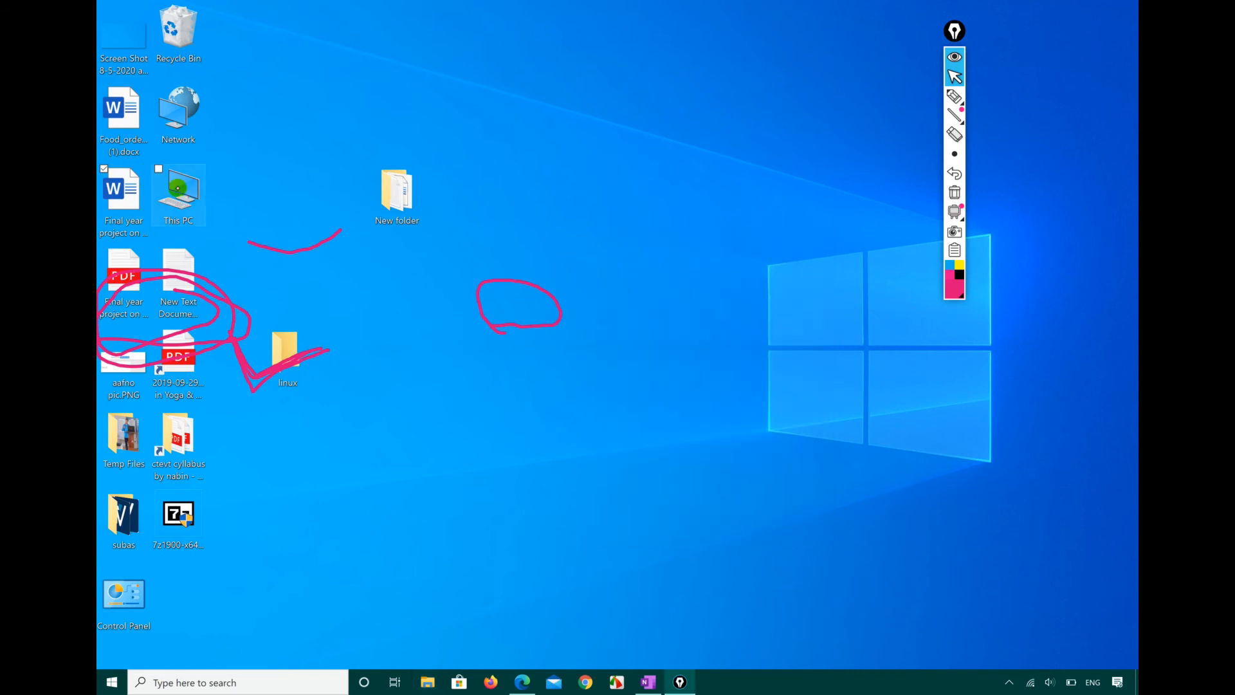
{"action": "double_click", "coordinate": [178, 193]}
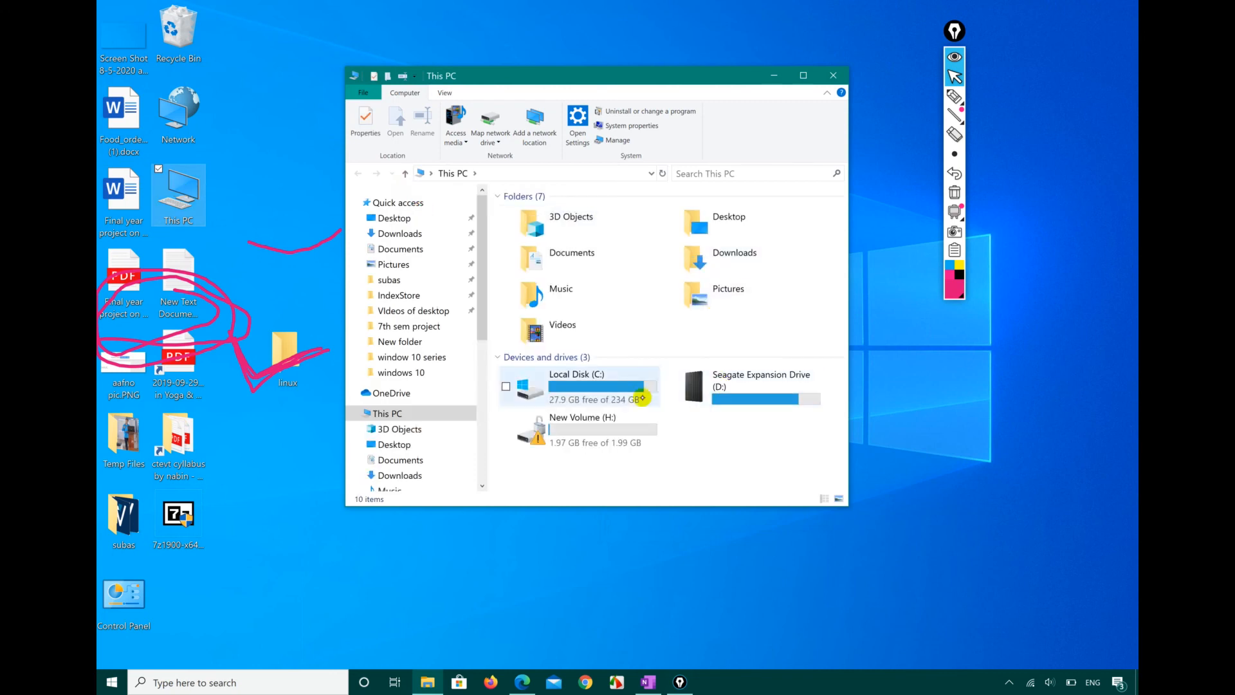
{"action": "left_click", "coordinate": [578, 432]}
{"action": "double_click", "coordinate": [577, 433]}
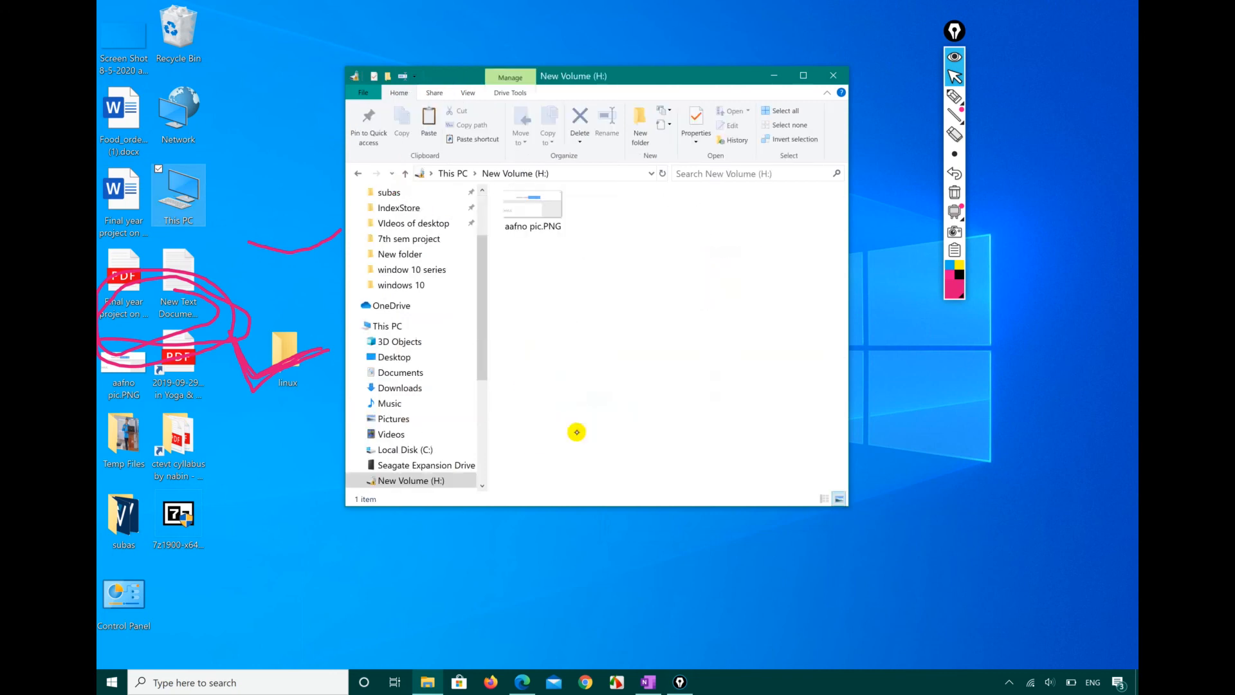
{"action": "left_click", "coordinate": [549, 226]}
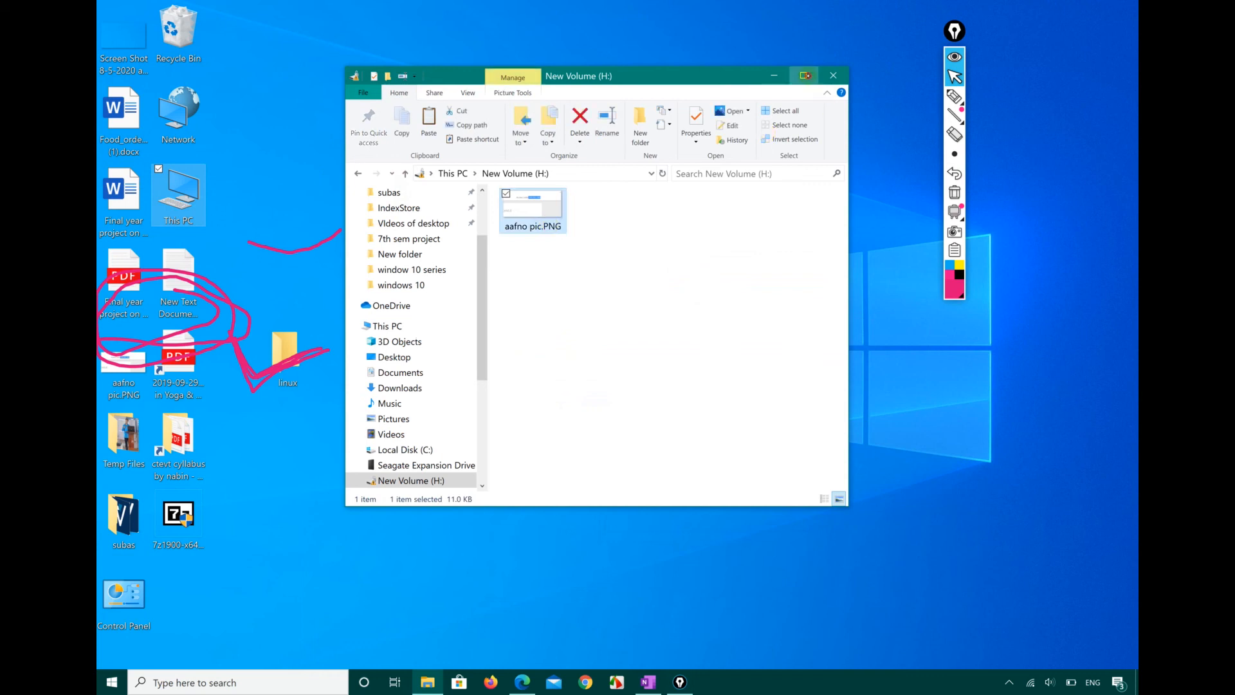
{"action": "left_click", "coordinate": [803, 75]}
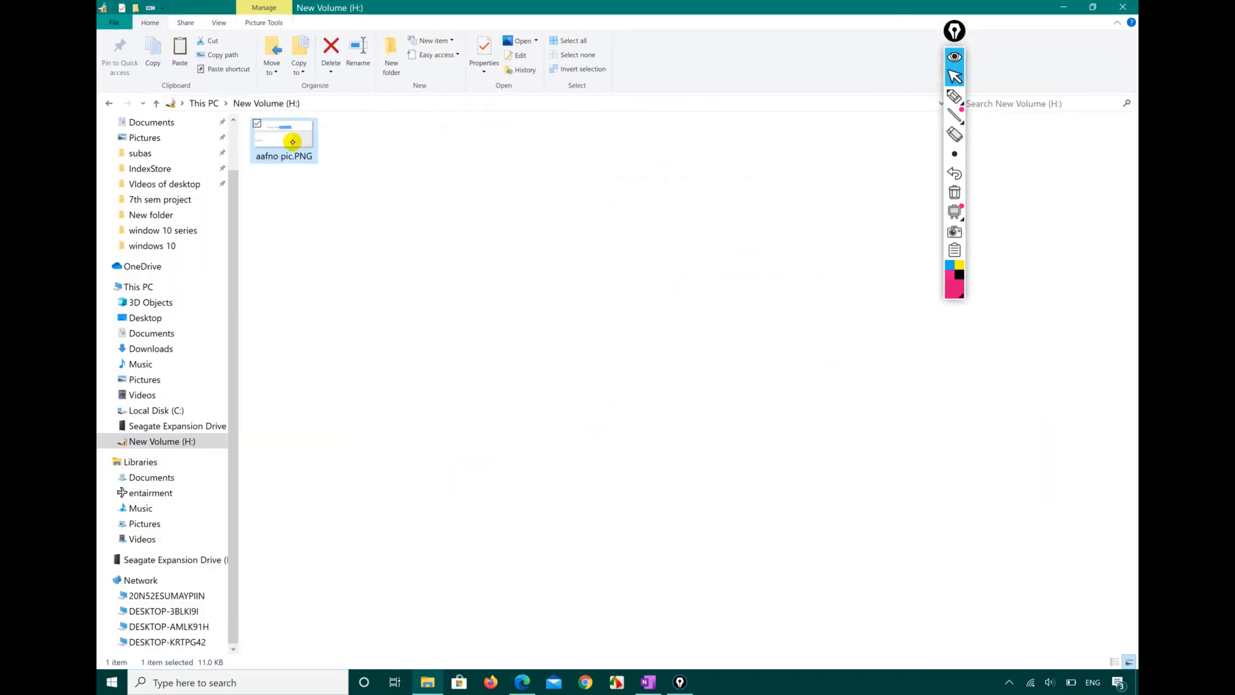
{"action": "right_click", "coordinate": [292, 141]}
{"action": "mouse_move", "coordinate": [247, 499]}
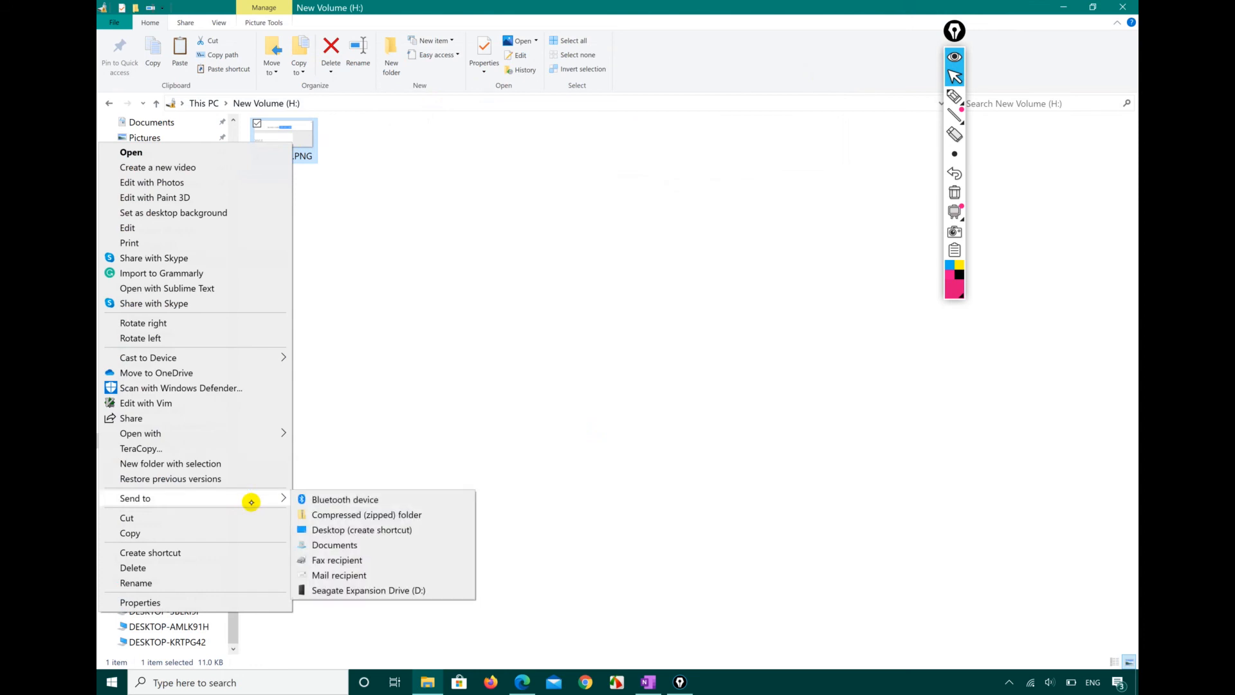
{"action": "left_click", "coordinate": [431, 428]}
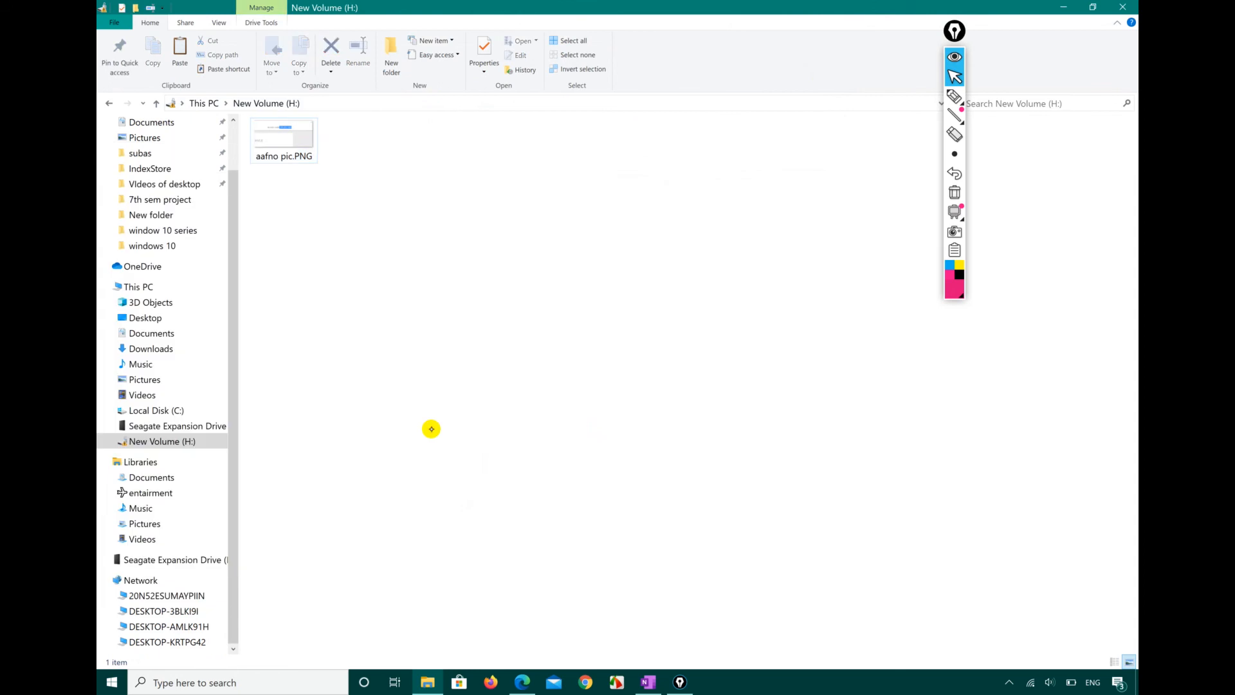
- Lock the computer and dismiss the lock screen to sign in to the test account
{"action": "key", "text": "super+l"}
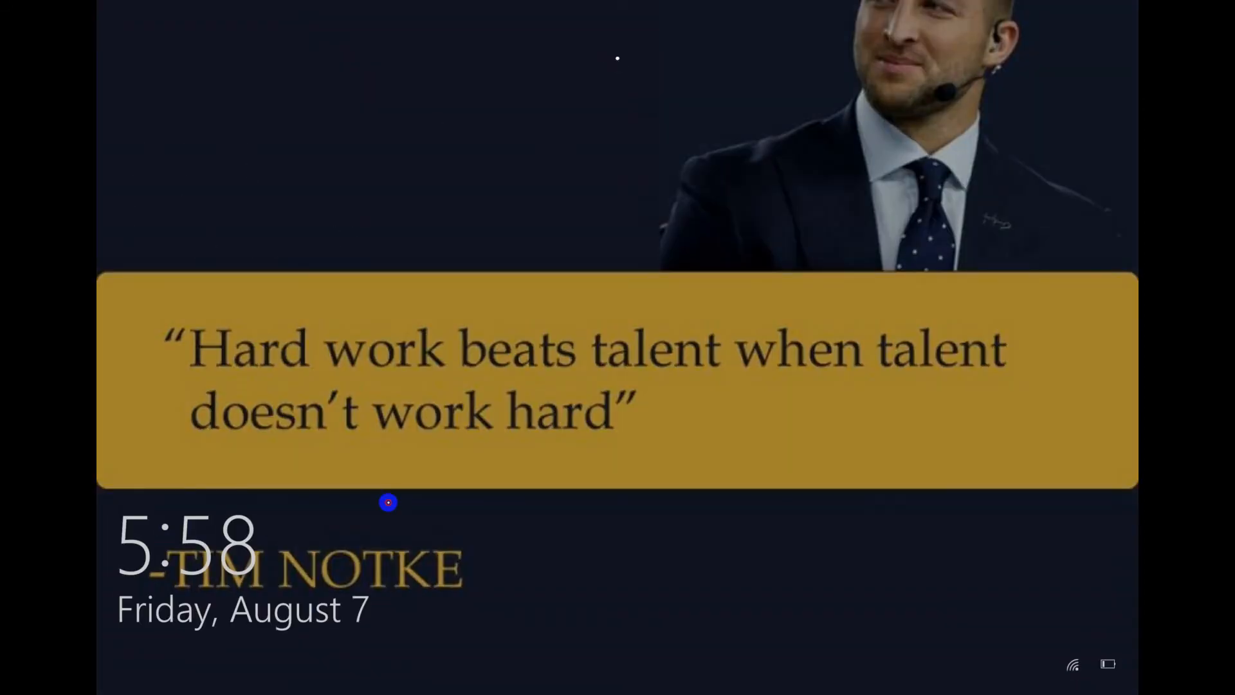
{"action": "left_click_drag", "start_coordinate": [388, 502], "coordinate": [436, 130]}
{"action": "left_click", "coordinate": [388, 503]}
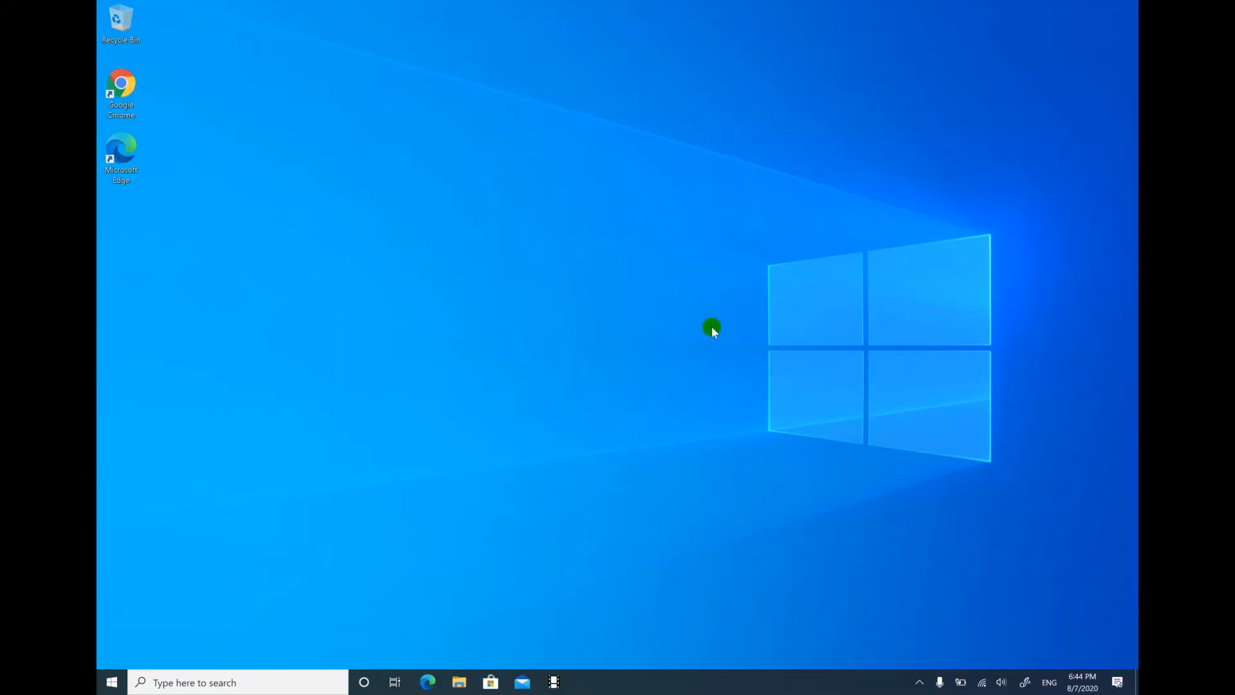
- Lock the test account's session and unlock it again to return to its desktop
{"action": "key", "text": "super+l"}
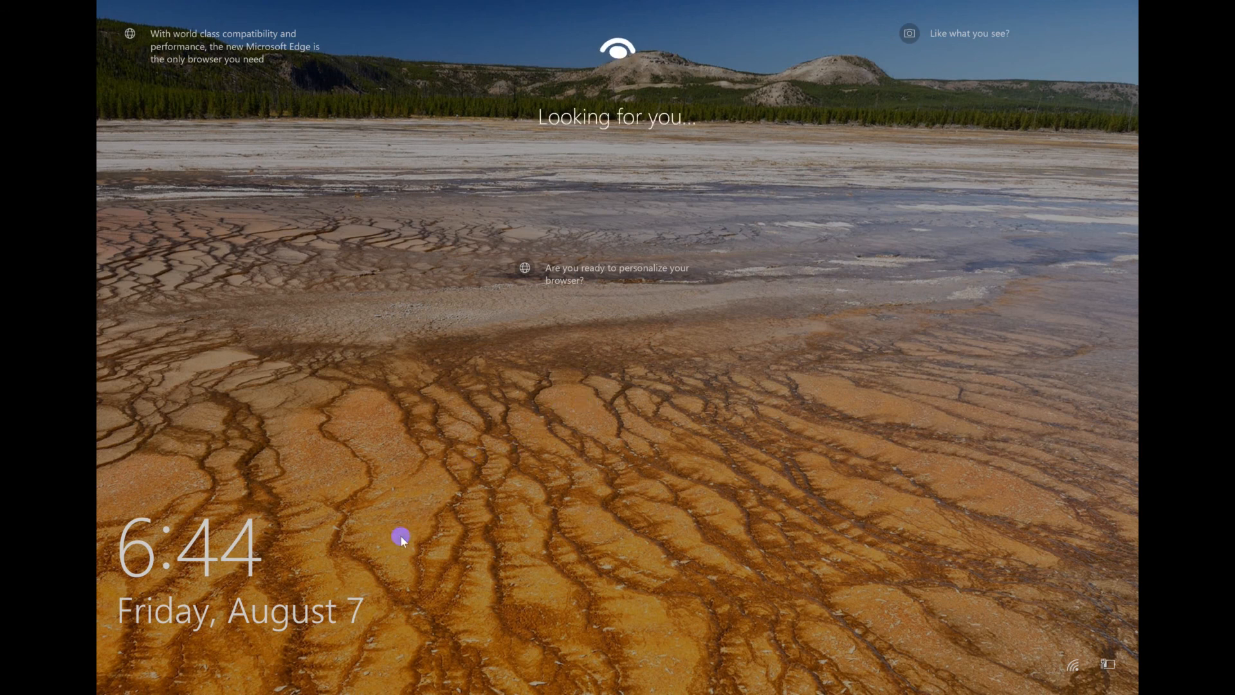
{"action": "left_click_drag", "start_coordinate": [400, 536], "coordinate": [497, 151]}
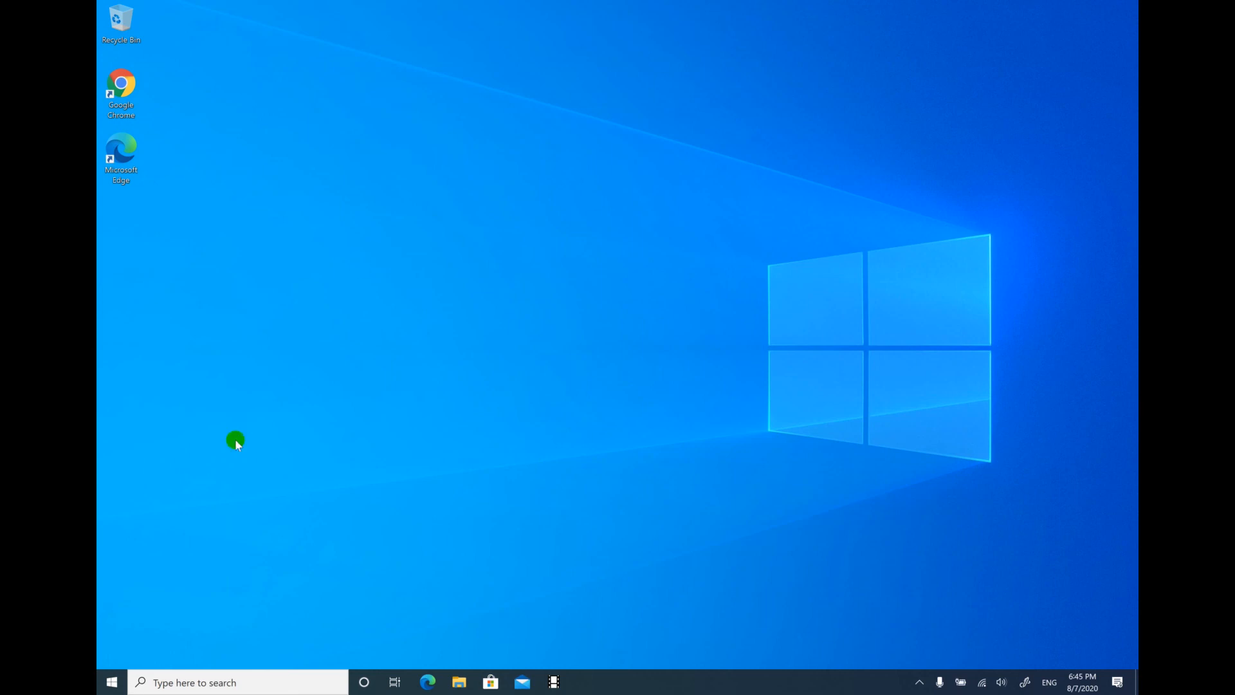
{"action": "left_click_drag", "start_coordinate": [244, 348], "coordinate": [100, 3]}
{"action": "left_click", "coordinate": [369, 202]}
- Open the Themes page of the desktop's personalization settings and maximize the window
{"action": "right_click", "coordinate": [368, 201]}
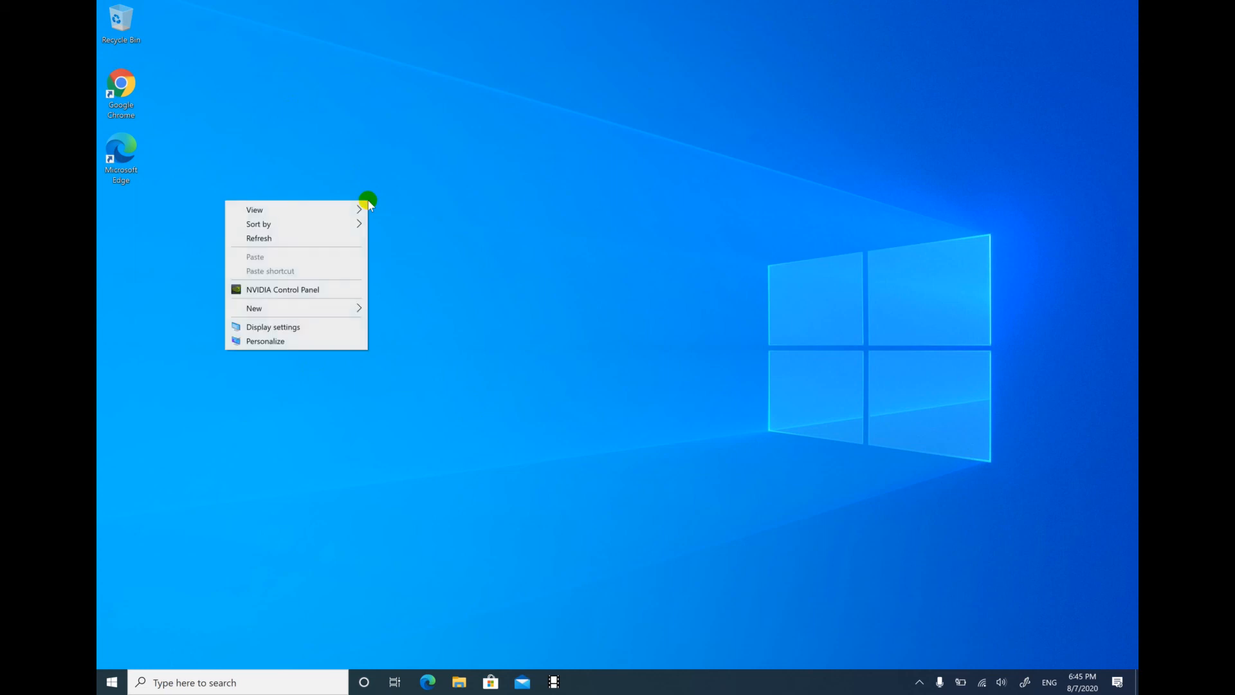
{"action": "left_click", "coordinate": [283, 341]}
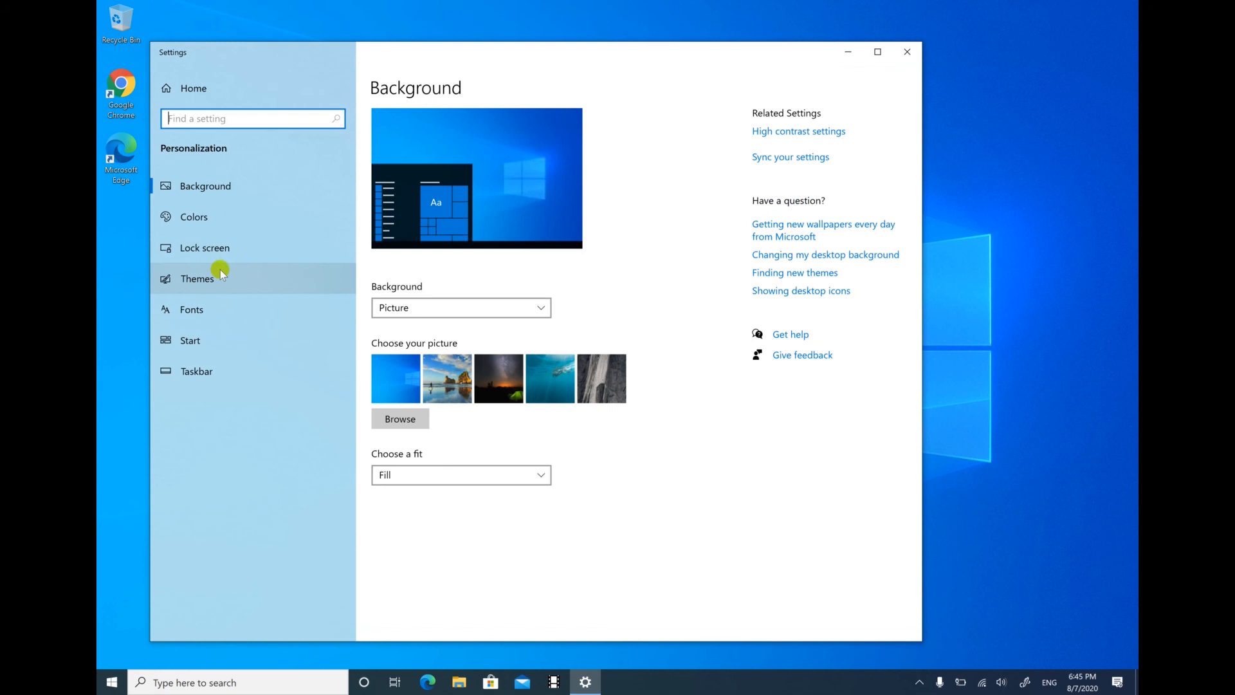
{"action": "left_click", "coordinate": [218, 280]}
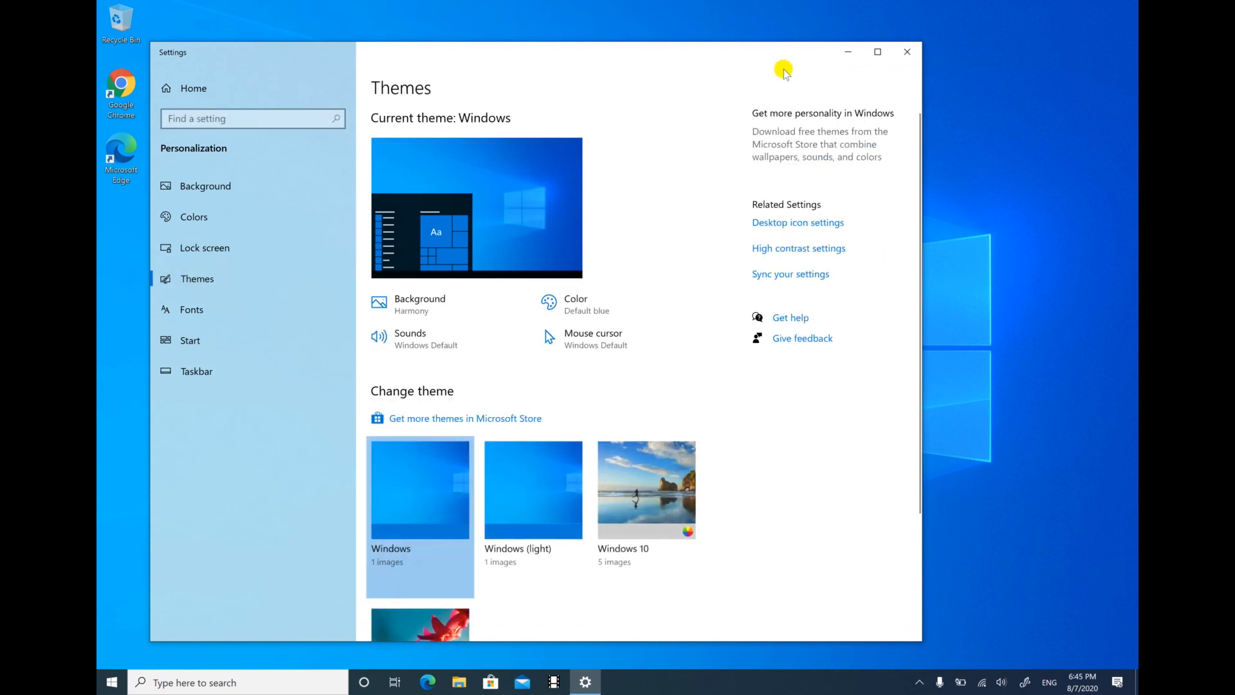
{"action": "left_click", "coordinate": [879, 51]}
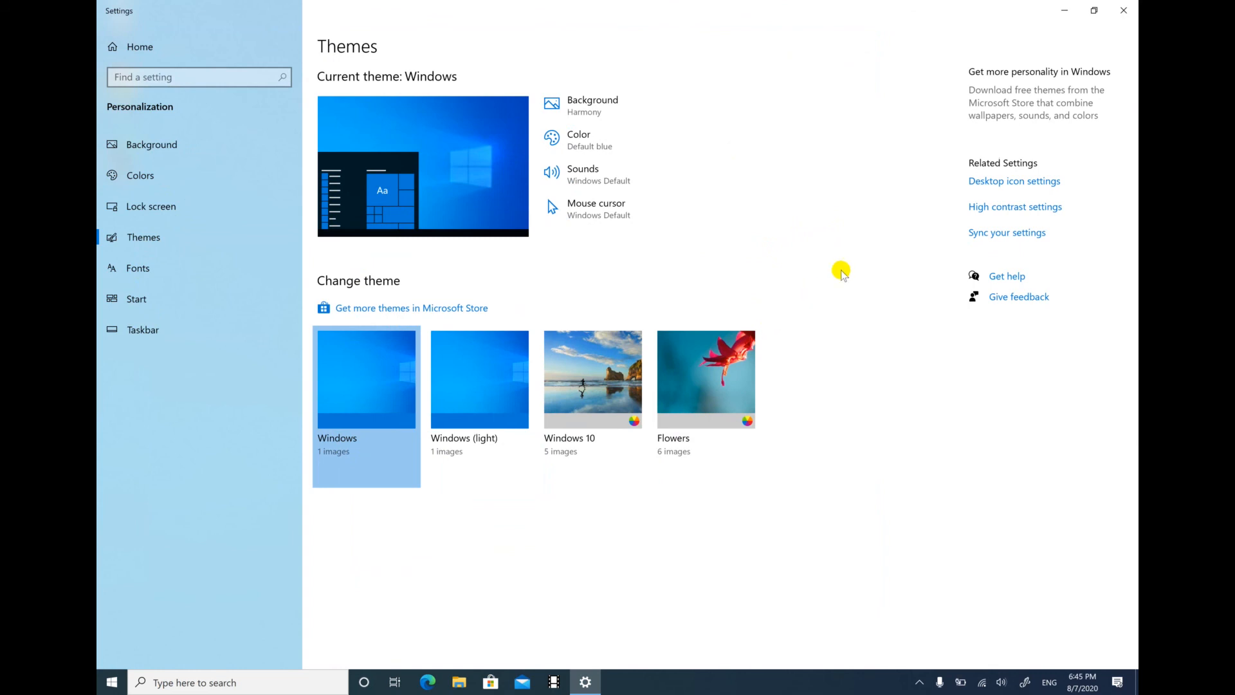
- Show the Computer icon on the desktop through Desktop icon settings, apply it, and close Settings
{"action": "left_click", "coordinate": [991, 183]}
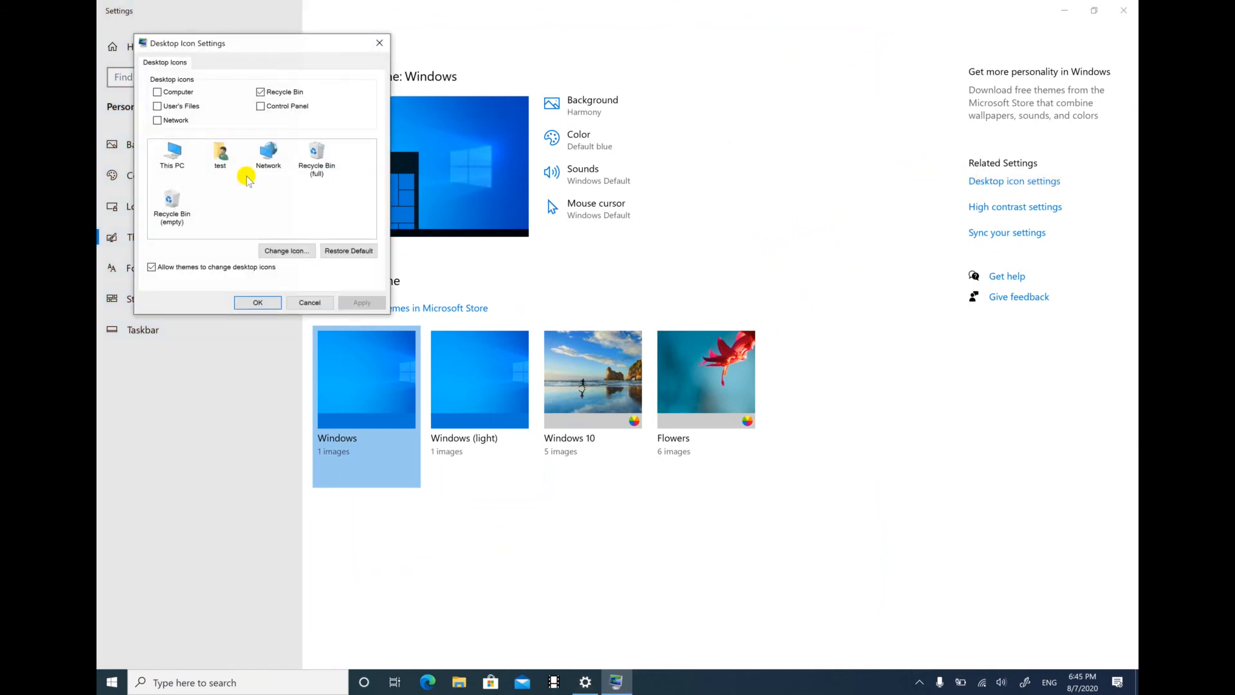
{"action": "left_click", "coordinate": [170, 155]}
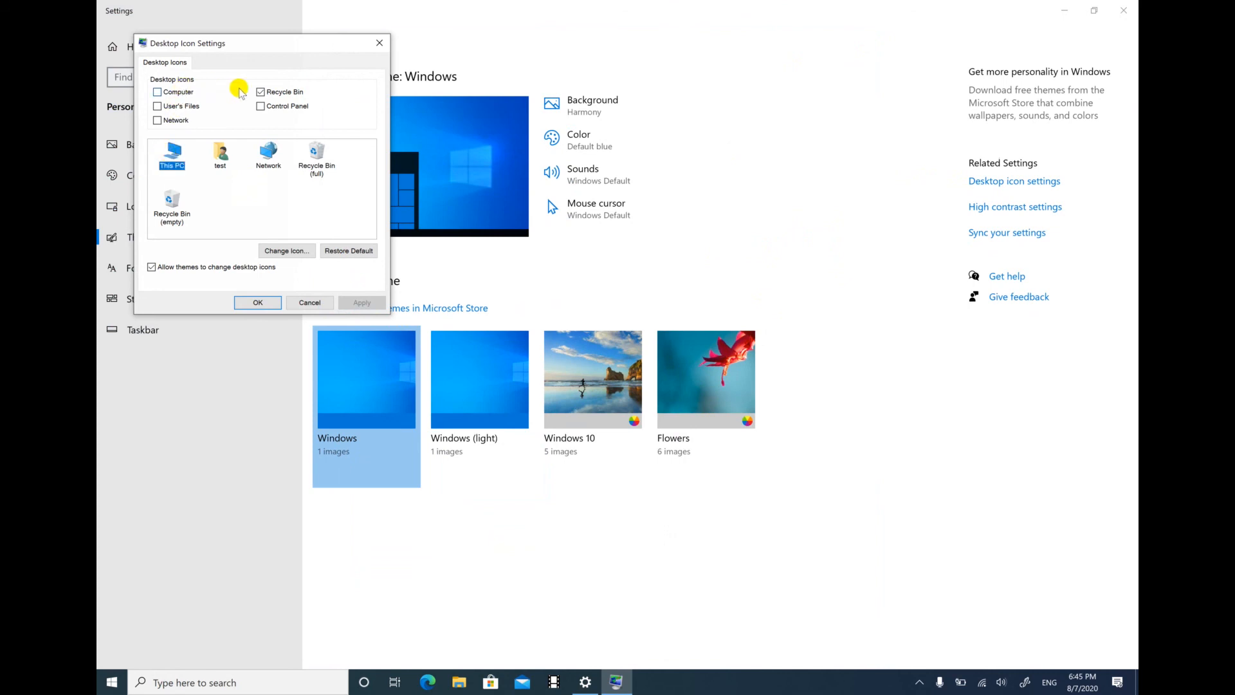
{"action": "left_click", "coordinate": [168, 92]}
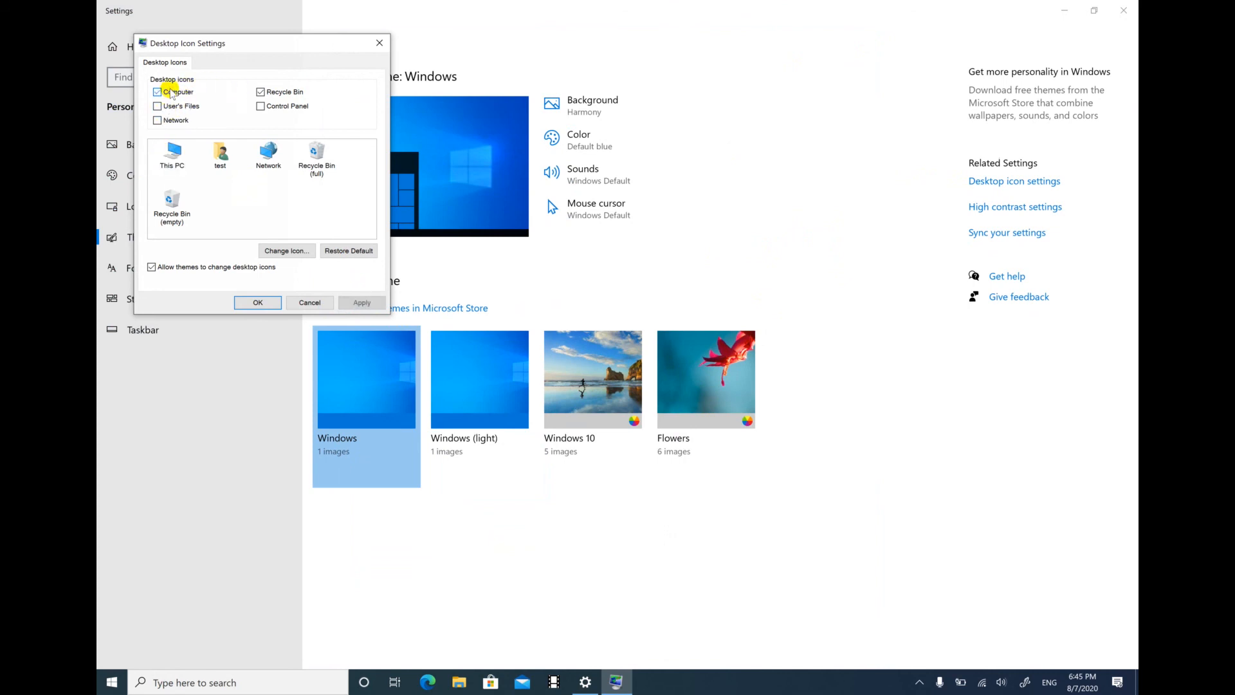
{"action": "left_click", "coordinate": [358, 303]}
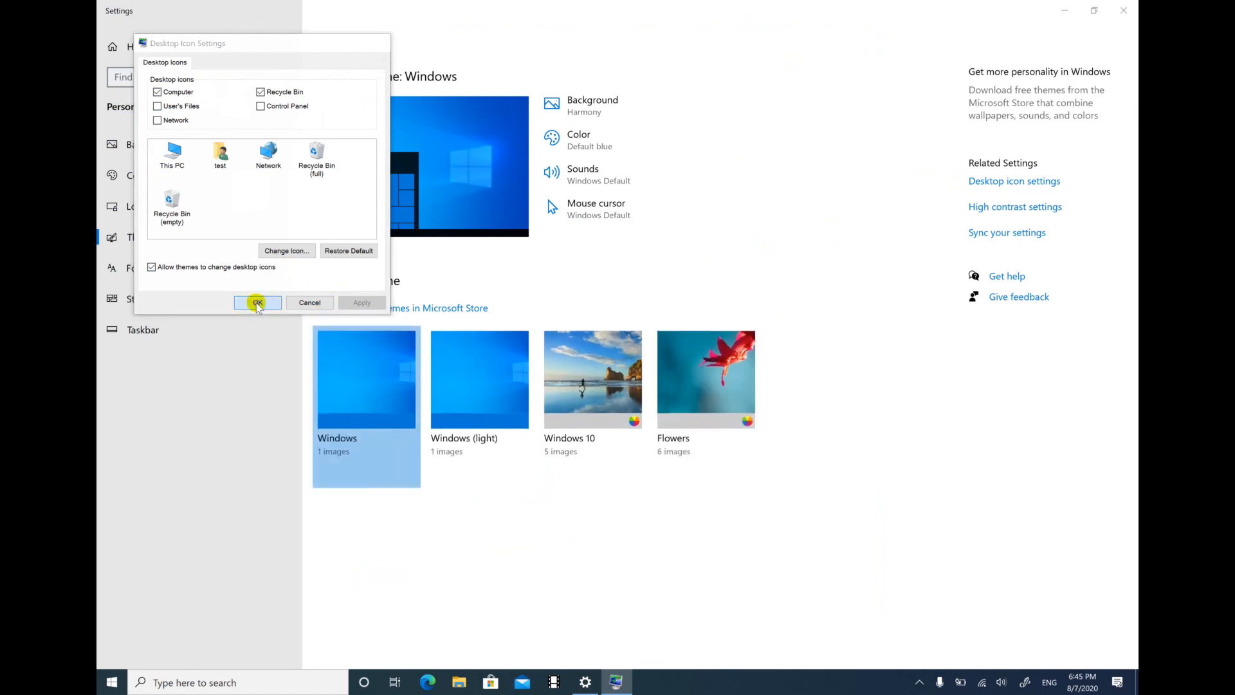
{"action": "left_click", "coordinate": [257, 302]}
{"action": "left_click", "coordinate": [1124, 10]}
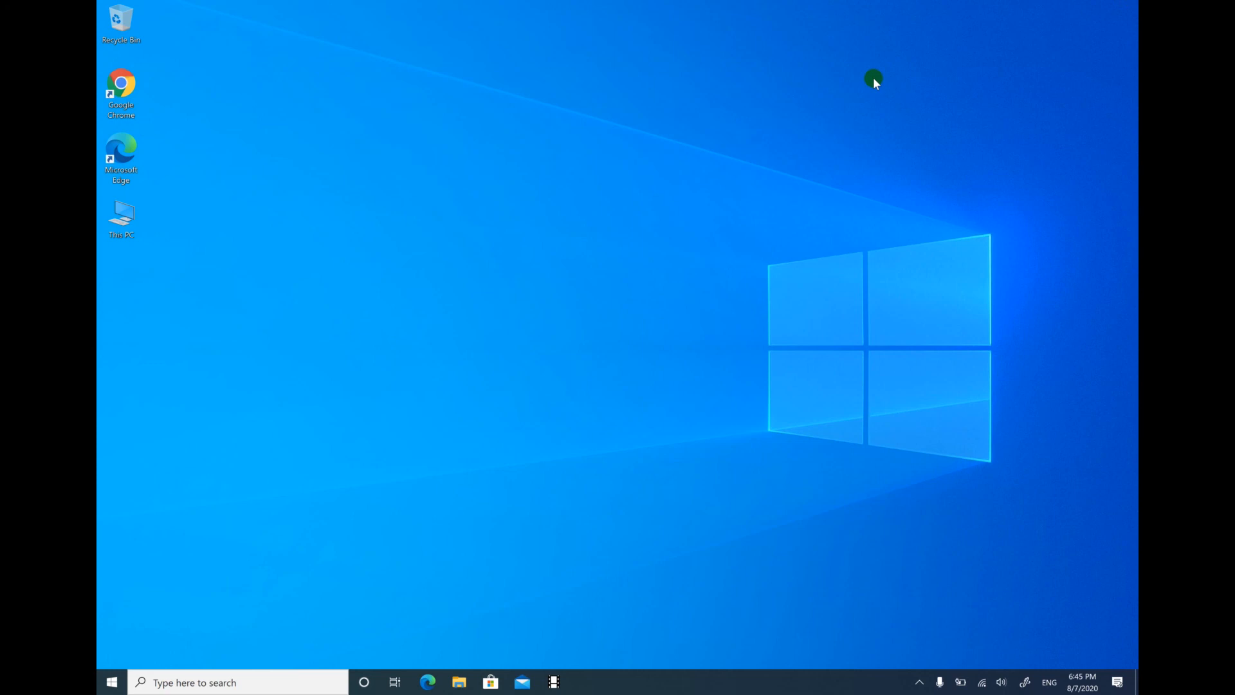
- Open New Volume (H:) from This PC and show the security properties of the aafno pic file
{"action": "double_click", "coordinate": [109, 222]}
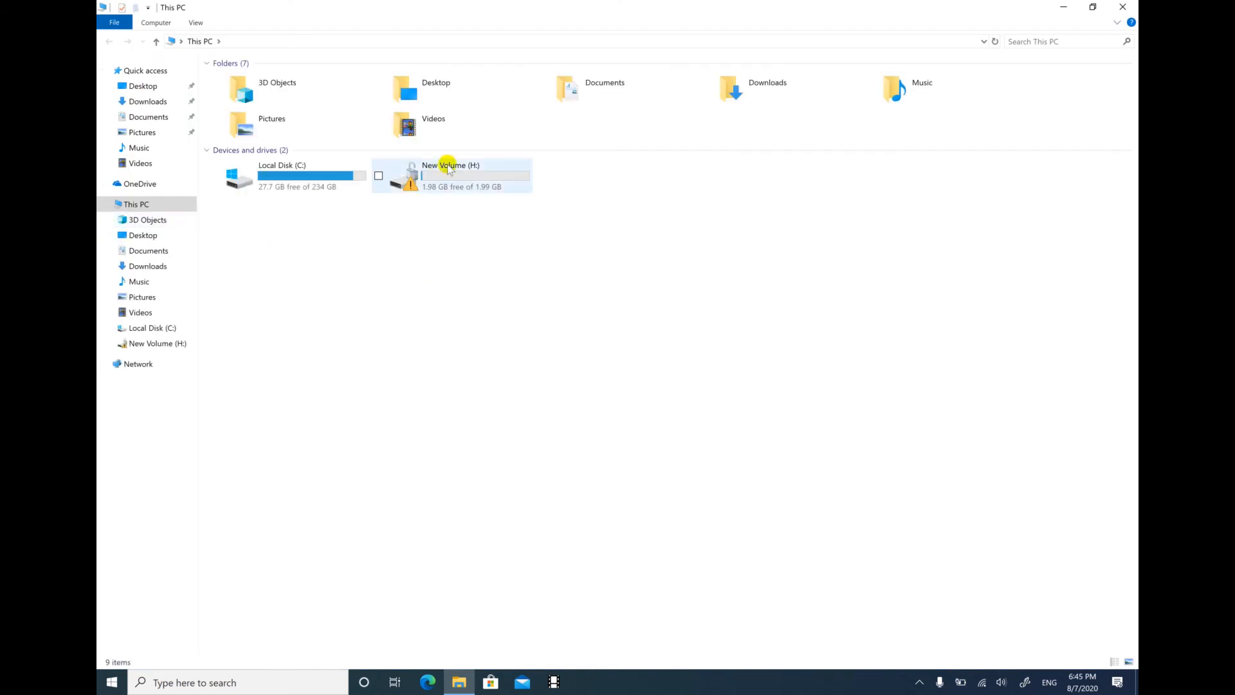
{"action": "double_click", "coordinate": [472, 175]}
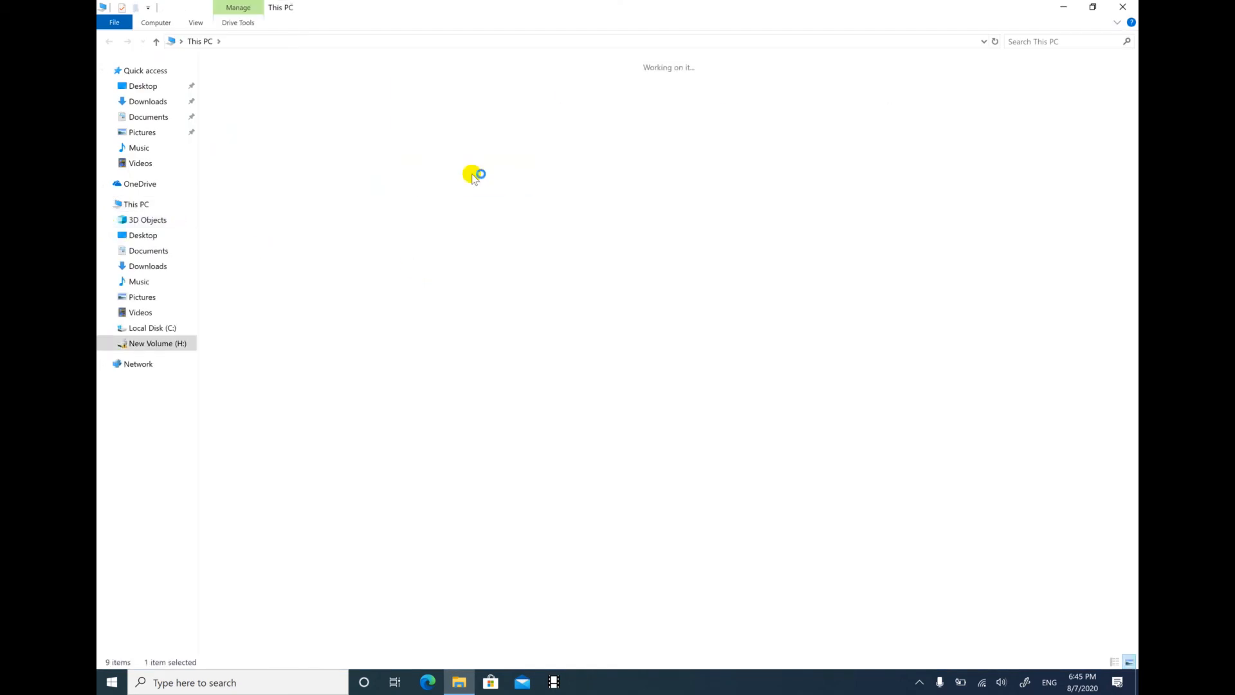
{"action": "left_click", "coordinate": [251, 117]}
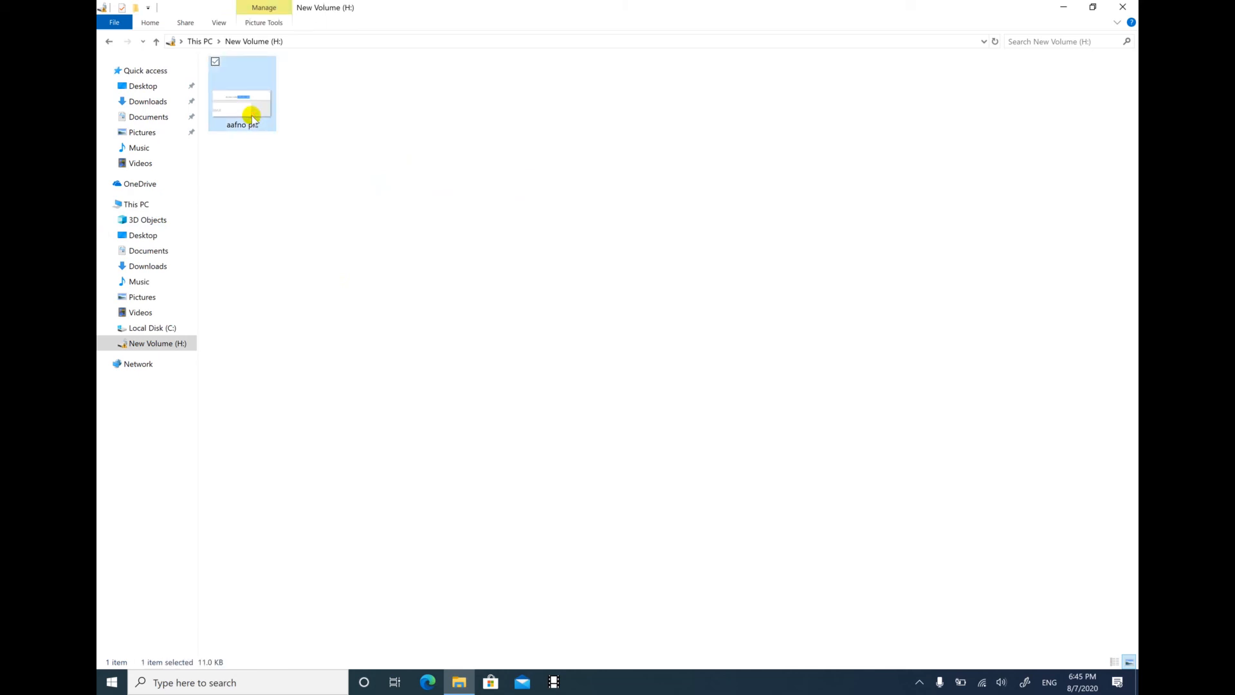
{"action": "right_click", "coordinate": [253, 117]}
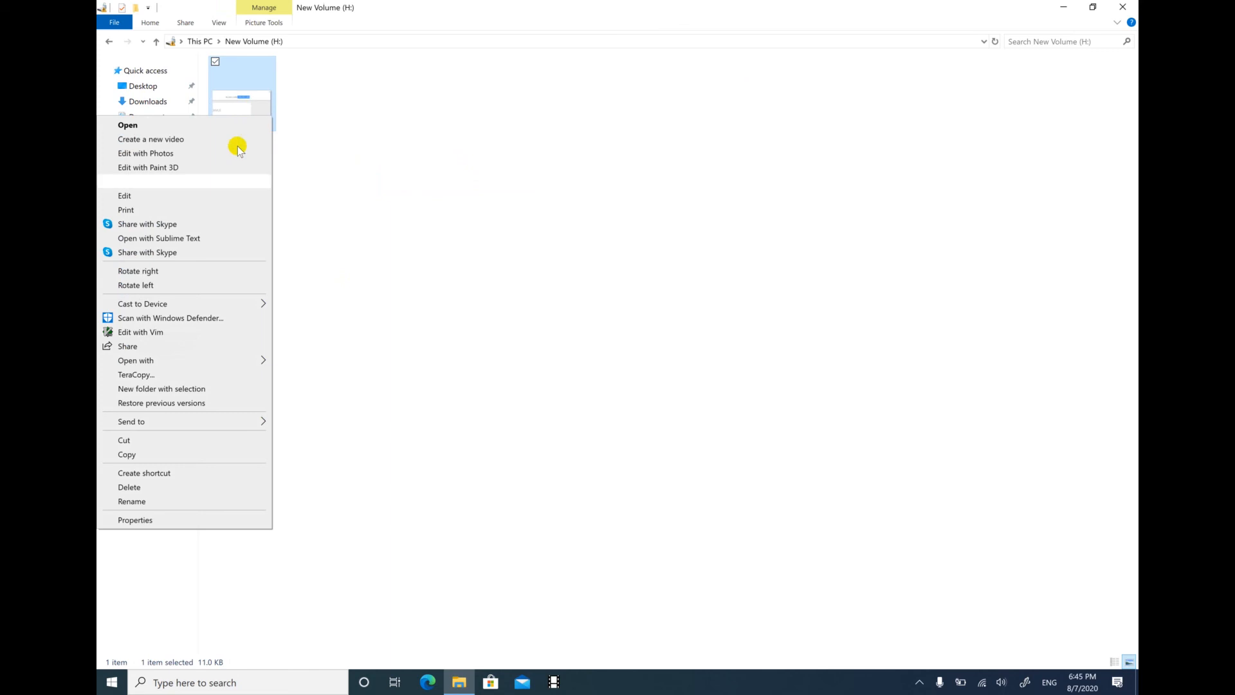
{"action": "left_click", "coordinate": [156, 519]}
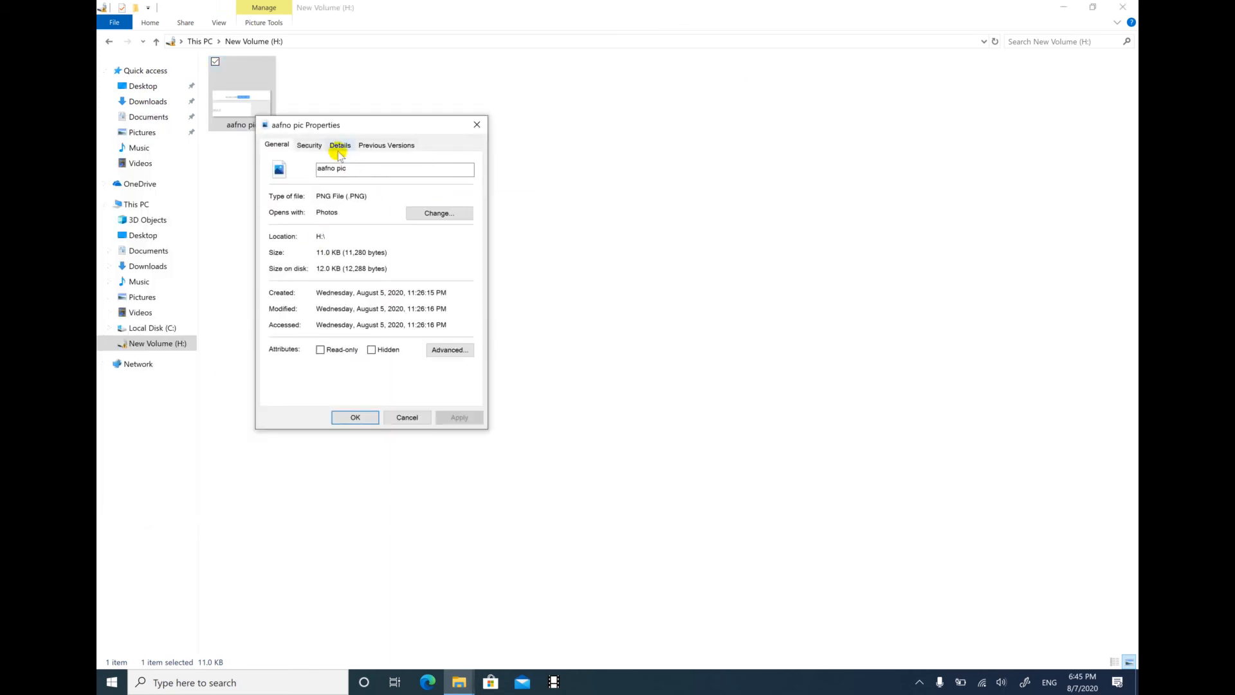
{"action": "left_click", "coordinate": [310, 146]}
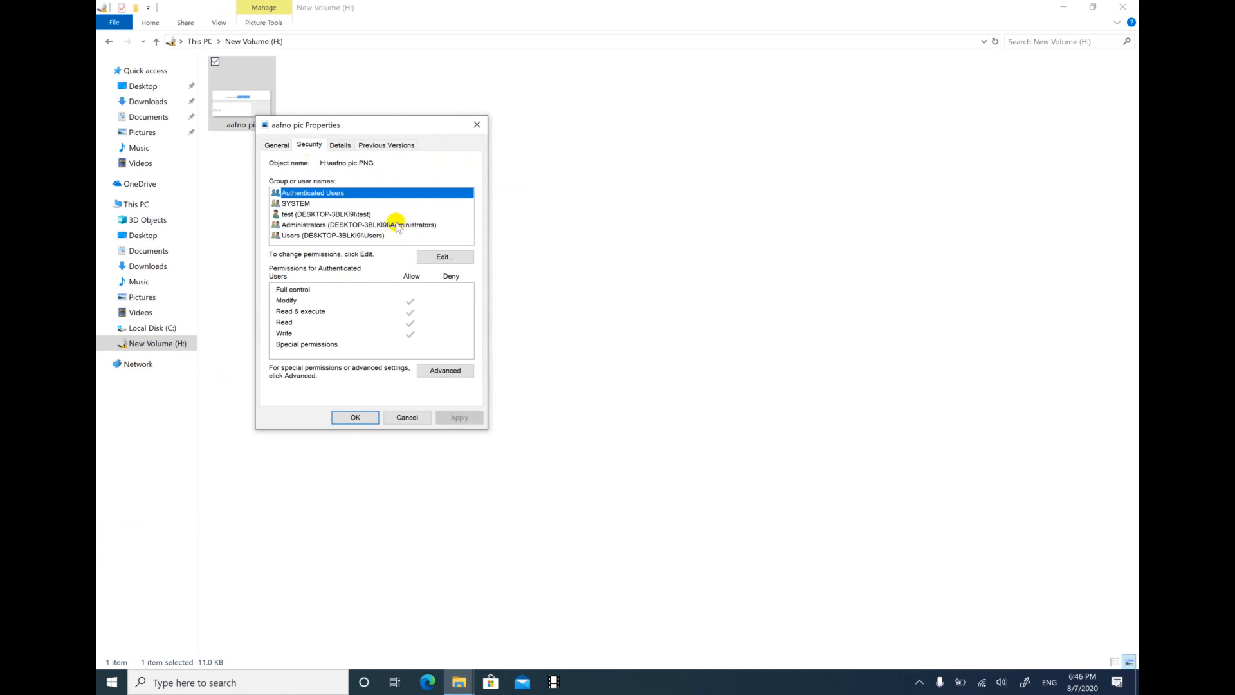
- Open the aafno pic permissions for editing and review the entries for test and the Users group
{"action": "left_click", "coordinate": [450, 258]}
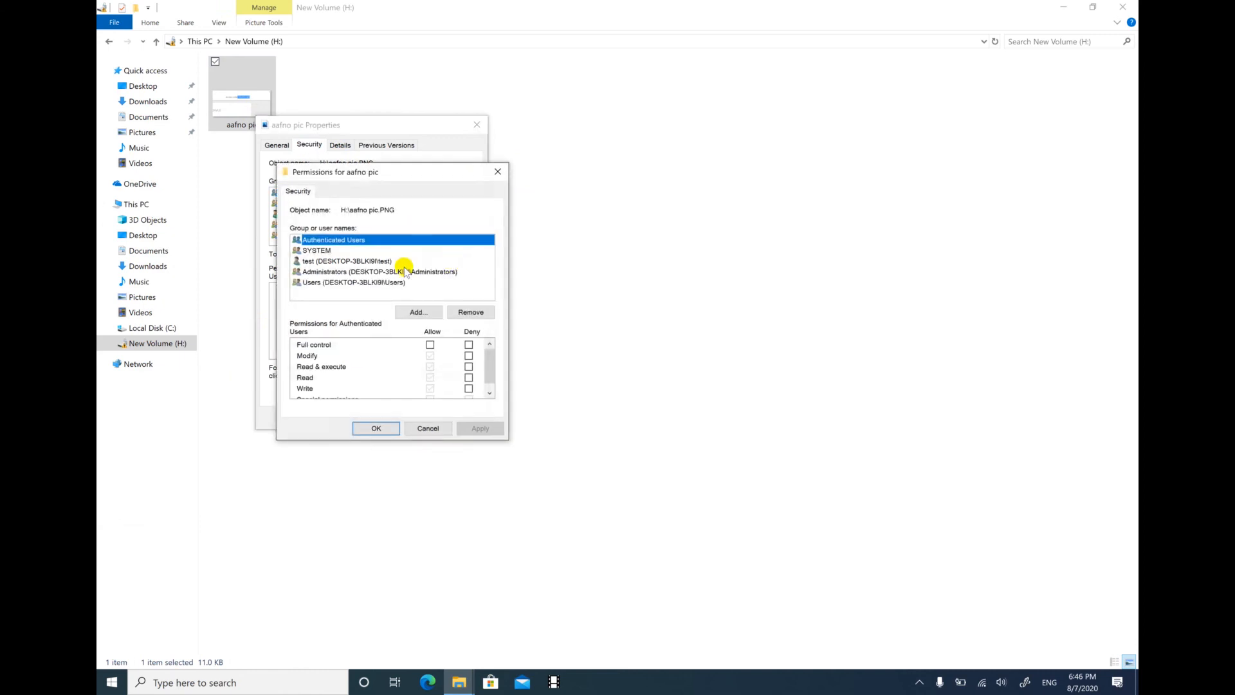
{"action": "left_click", "coordinate": [336, 261]}
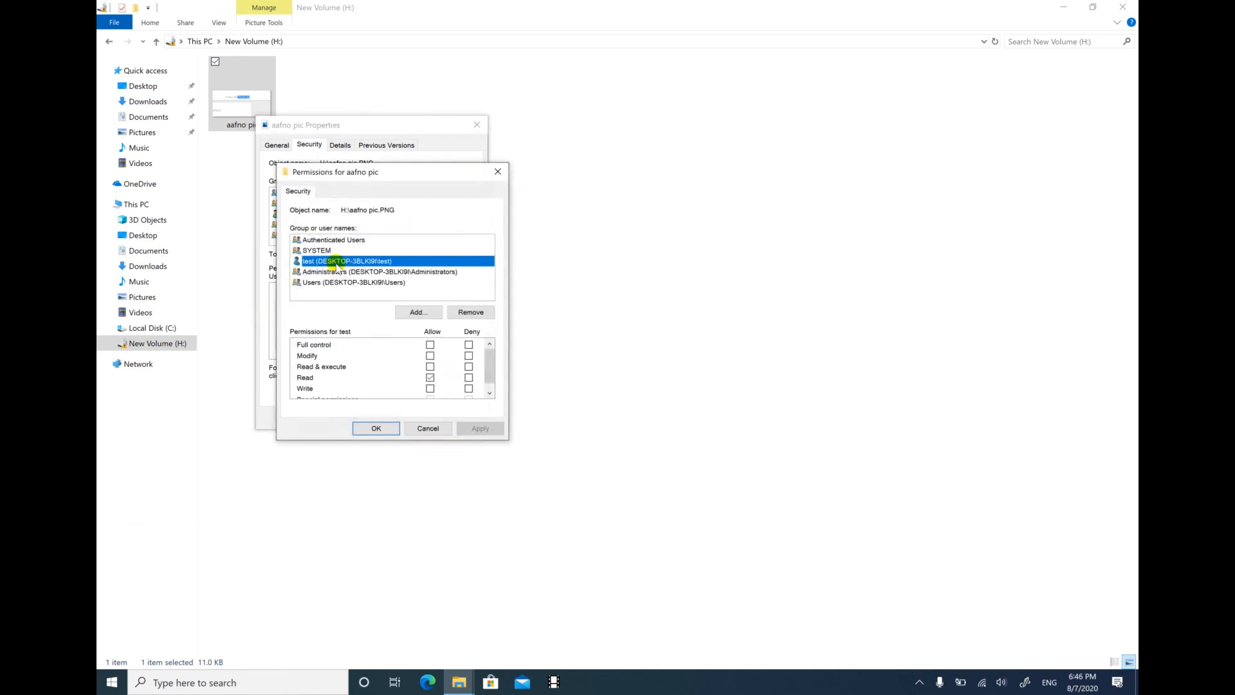
{"action": "left_click", "coordinate": [430, 377]}
{"action": "left_click", "coordinate": [357, 283]}
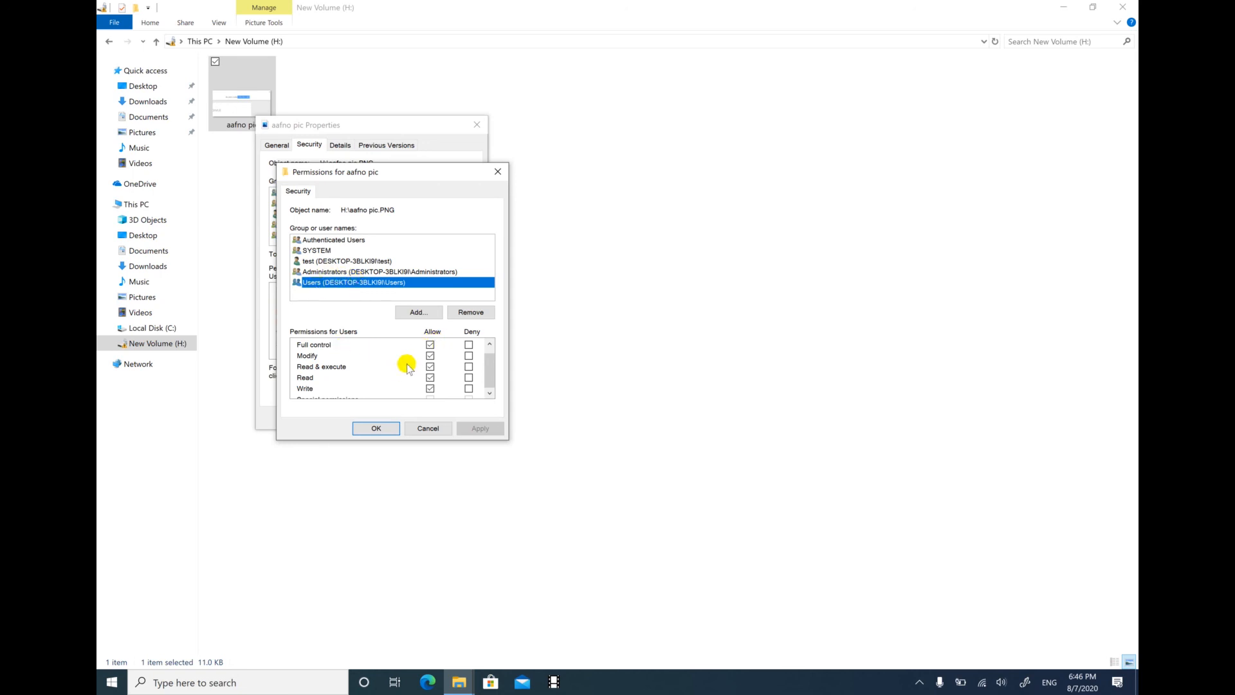
- Clear Full control and Modify for the Users group on aafno pic without denying them, apply the change, and close the file's properties
{"action": "left_click", "coordinate": [430, 348]}
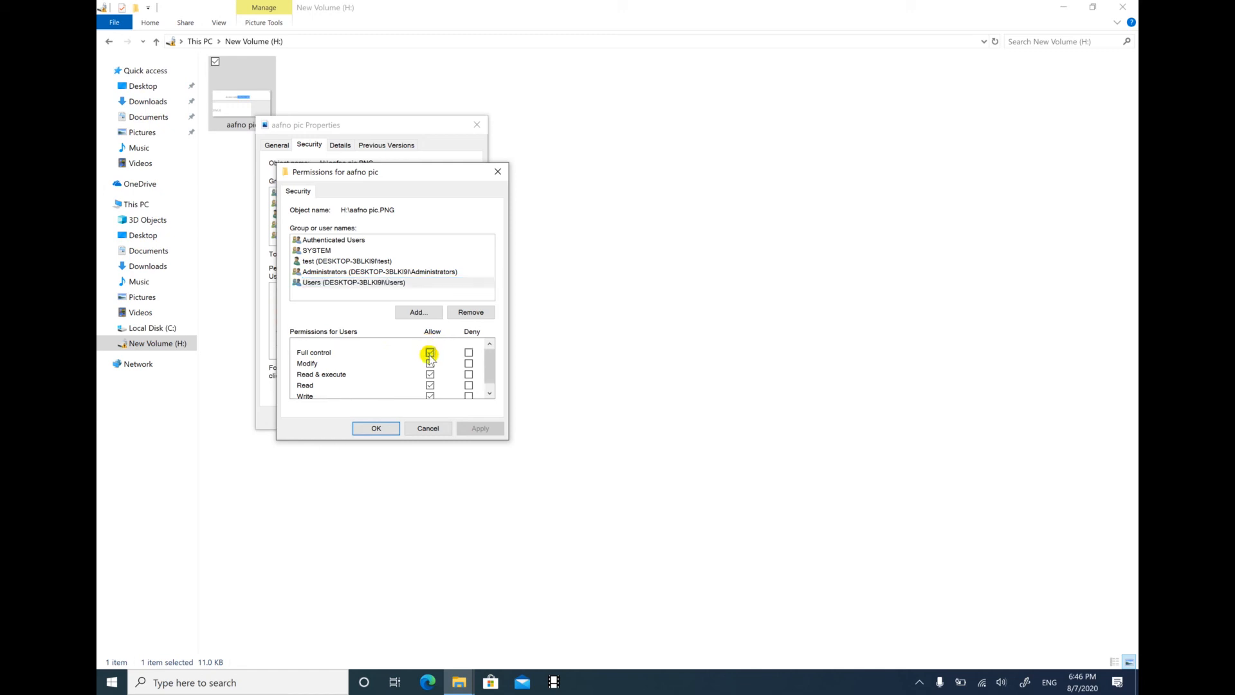
{"action": "scroll", "coordinate": [470, 355], "scroll_direction": "up", "scroll_amount": 1}
{"action": "left_click", "coordinate": [469, 361]}
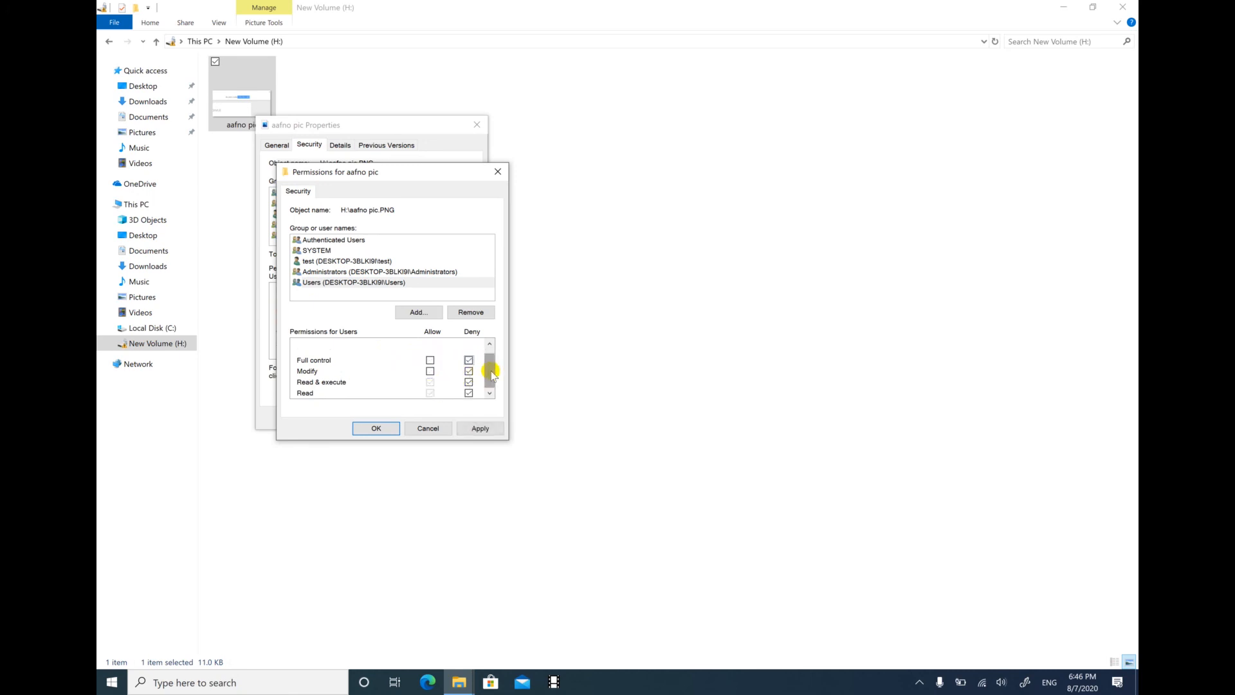
{"action": "scroll", "coordinate": [428, 357], "scroll_direction": "up", "scroll_amount": 1}
{"action": "left_click", "coordinate": [430, 367]}
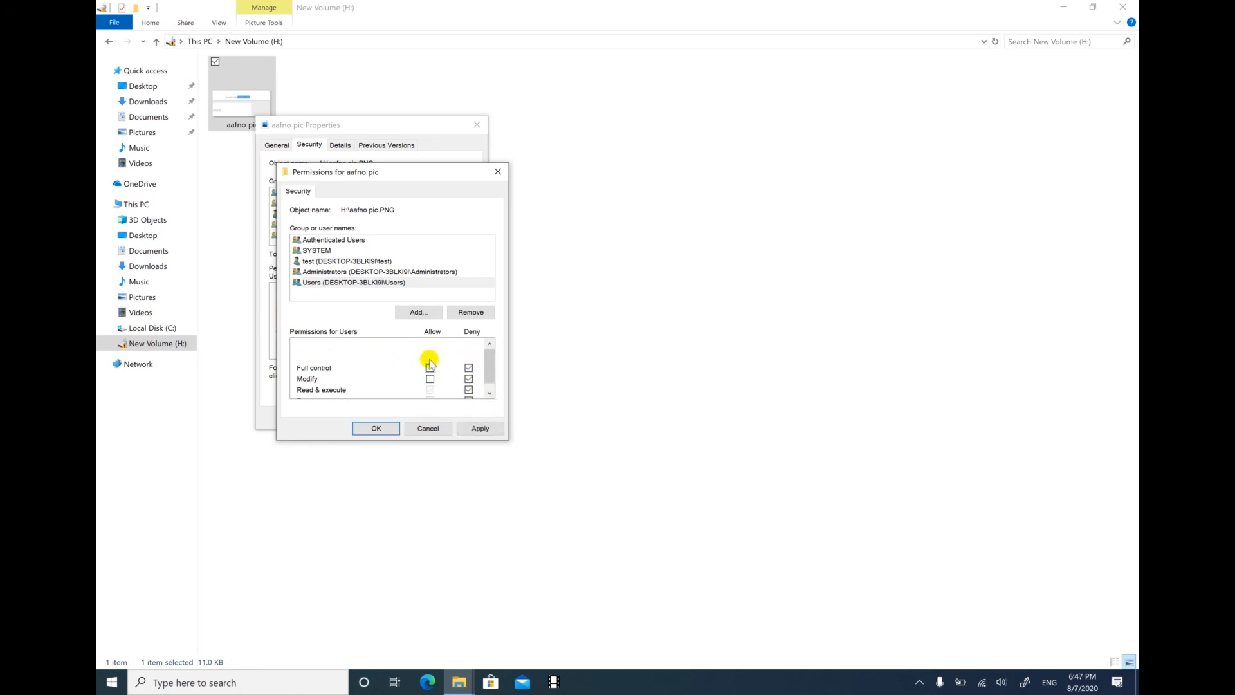
{"action": "left_click", "coordinate": [429, 379]}
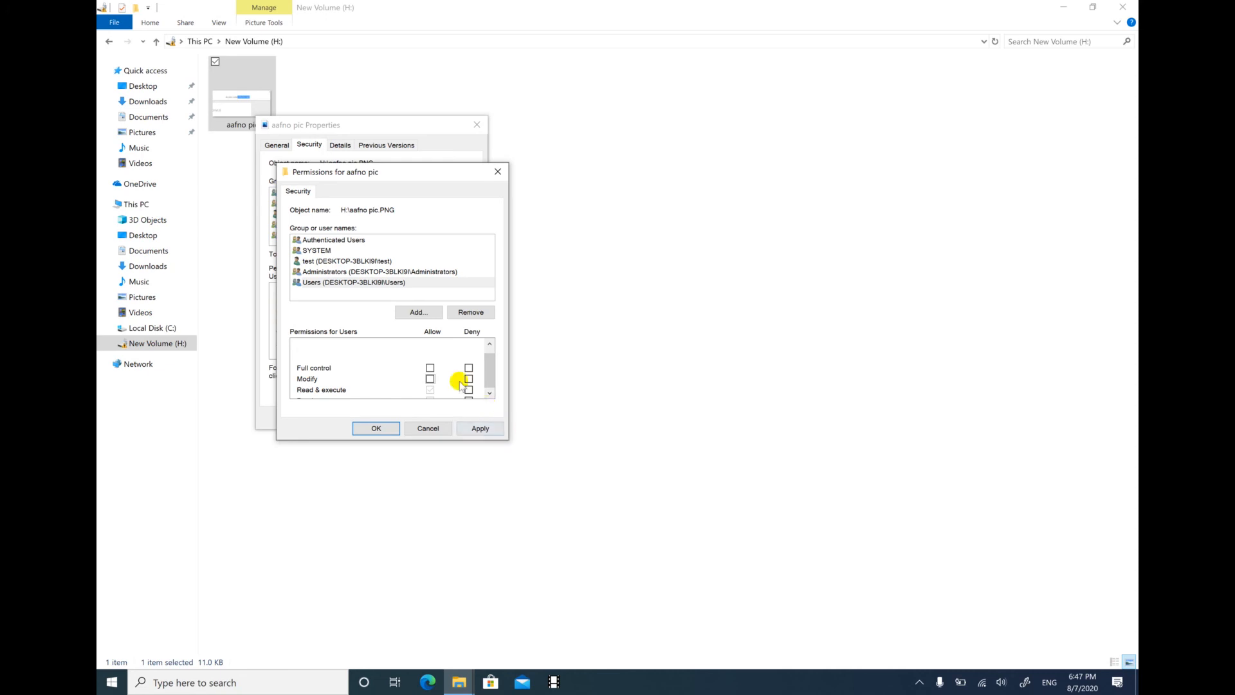
{"action": "left_click", "coordinate": [479, 429]}
{"action": "left_click", "coordinate": [376, 427]}
{"action": "left_click", "coordinate": [356, 236]}
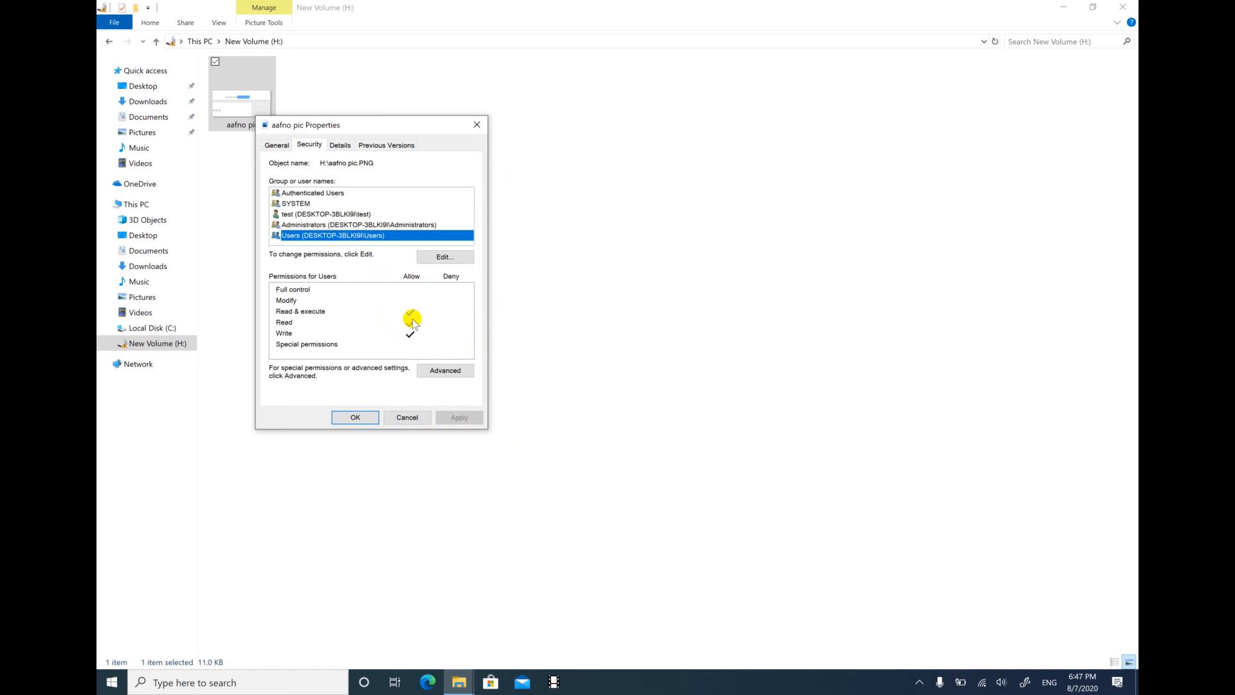
{"action": "left_click", "coordinate": [356, 417]}
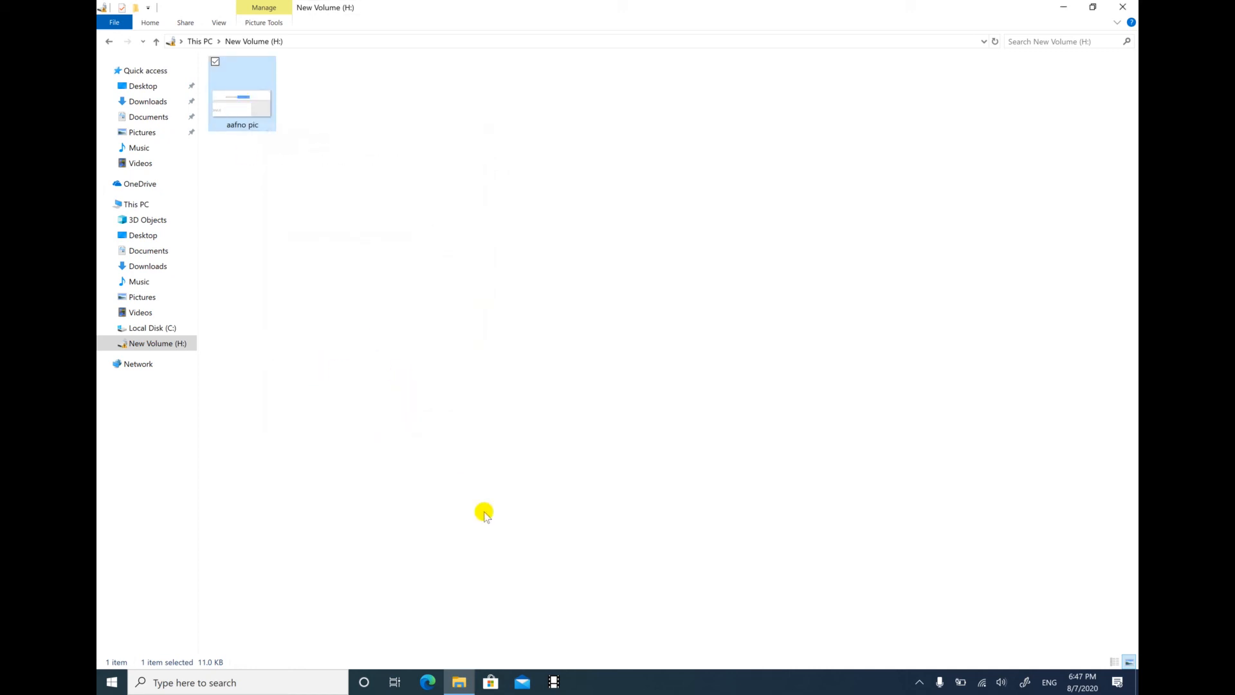
- Reopen the aafno pic properties, check the Users group's permissions, and move the dialog off the file
{"action": "right_click", "coordinate": [228, 90]}
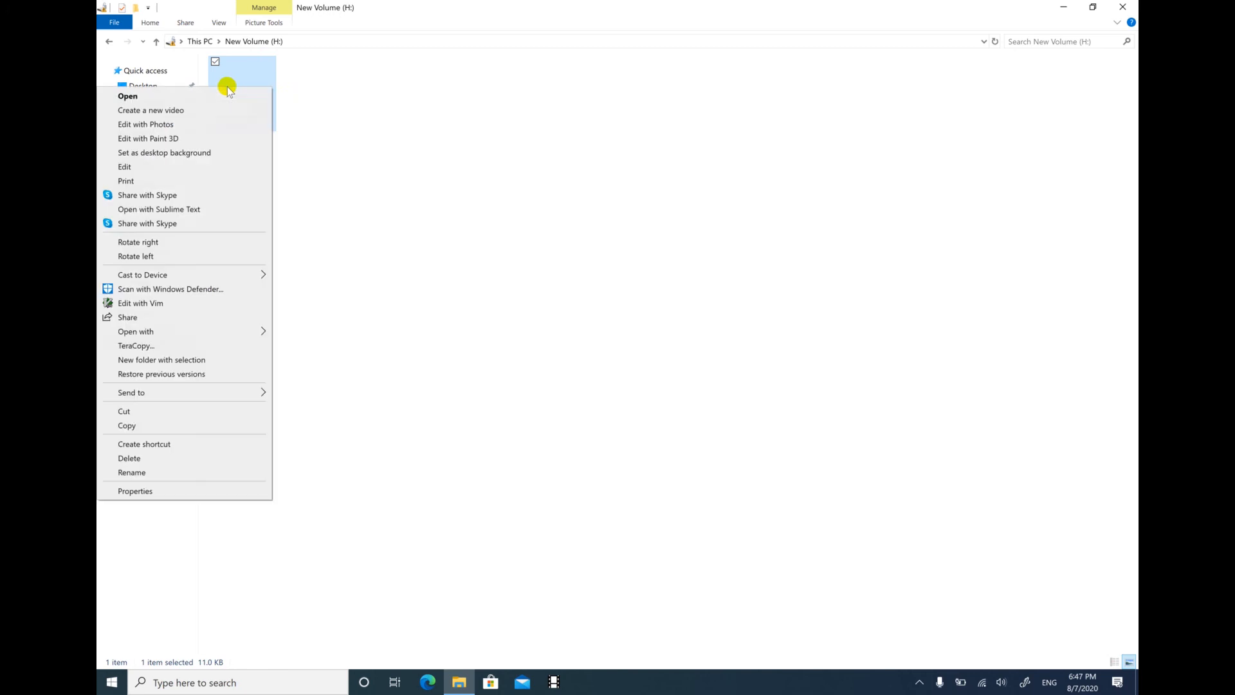
{"action": "left_click", "coordinate": [169, 491]}
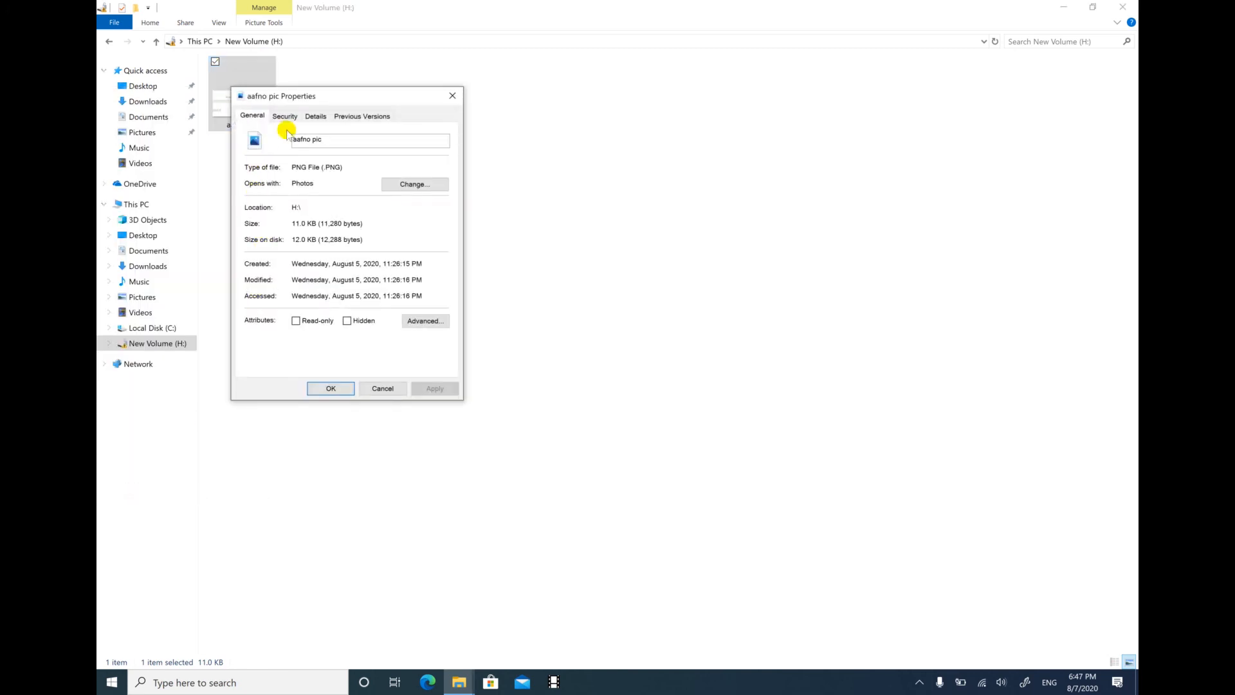
{"action": "left_click", "coordinate": [285, 117]}
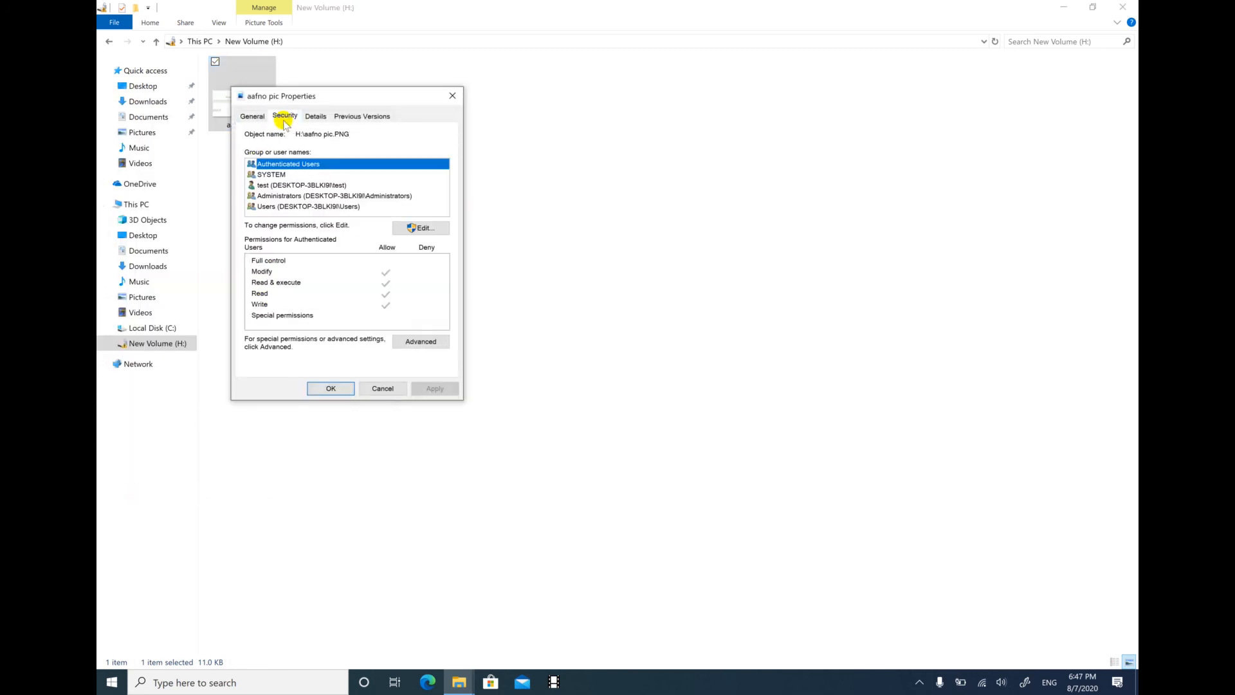
{"action": "left_click", "coordinate": [317, 207]}
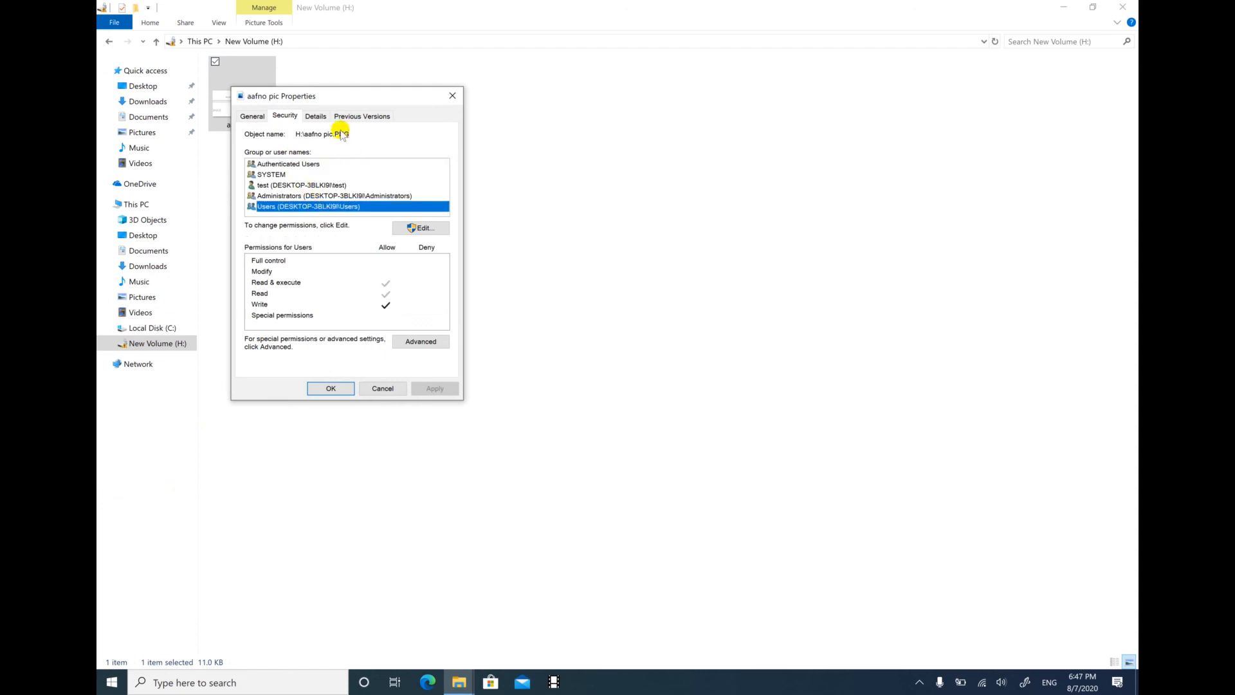
{"action": "left_click_drag", "start_coordinate": [356, 90], "coordinate": [463, 93]}
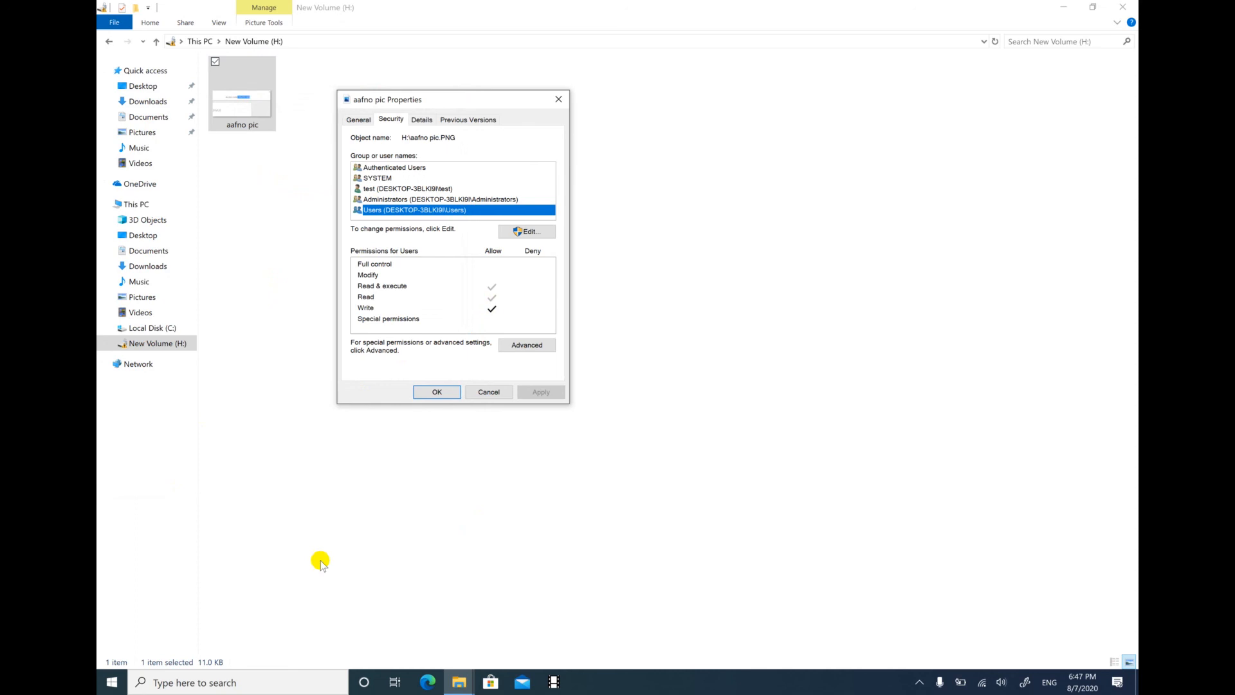
- Open Control Panel's Administrative Tools and start Computer Management
{"action": "key", "text": "super+r"}
{"action": "key", "text": "Return"}
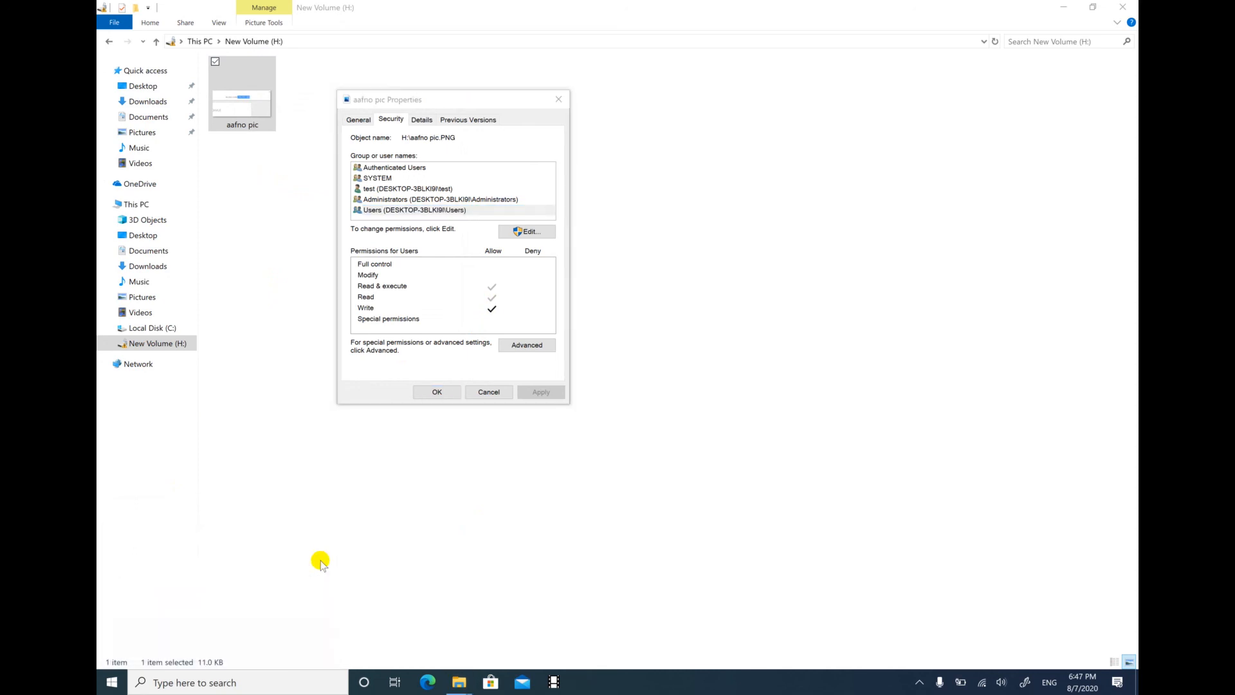
{"action": "left_click", "coordinate": [336, 260]}
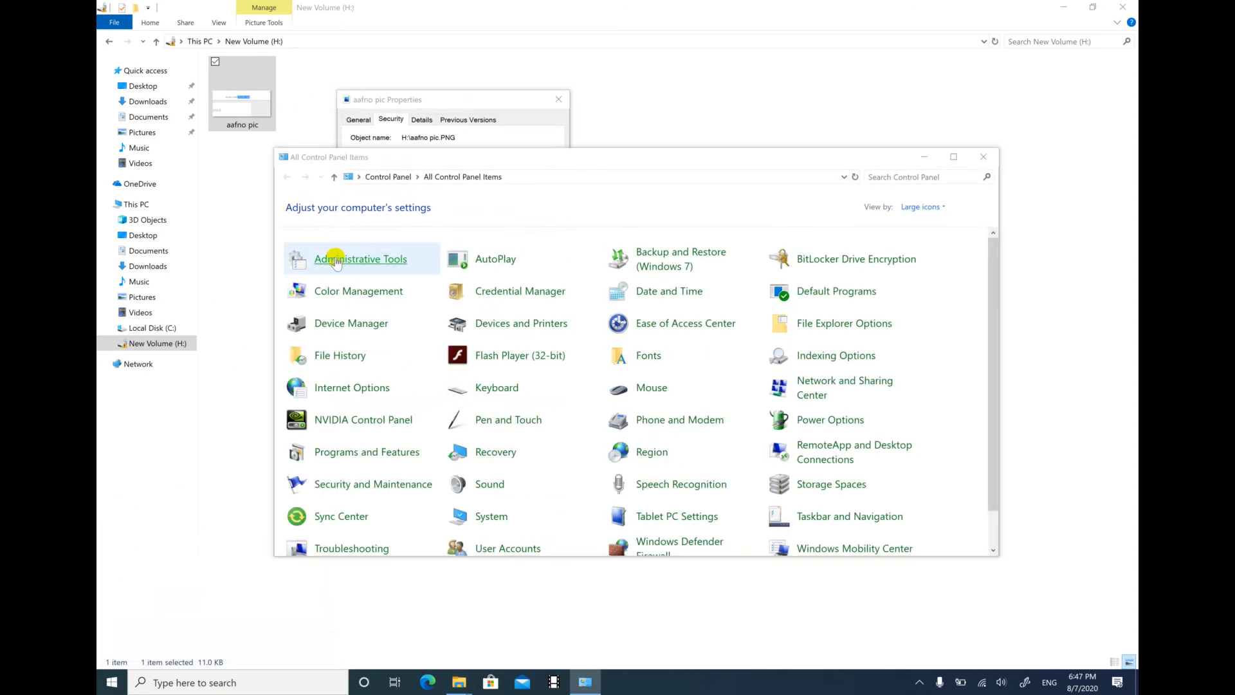
{"action": "left_click", "coordinate": [437, 247]}
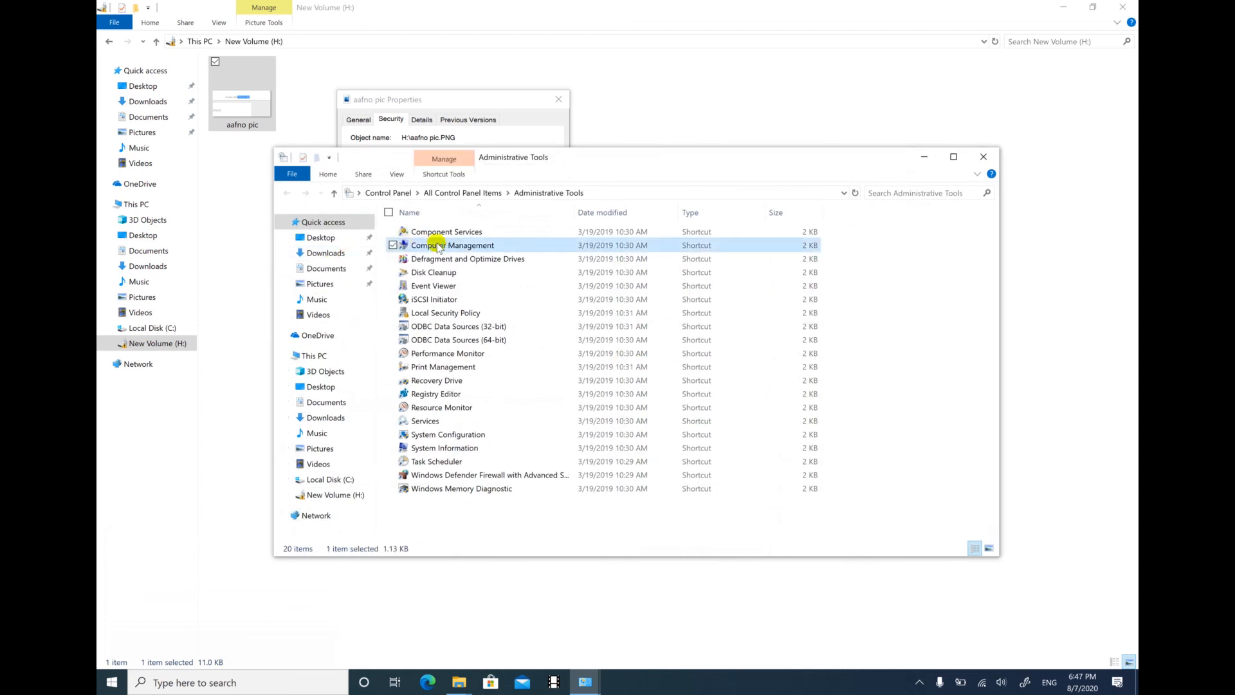
{"action": "double_click", "coordinate": [437, 247]}
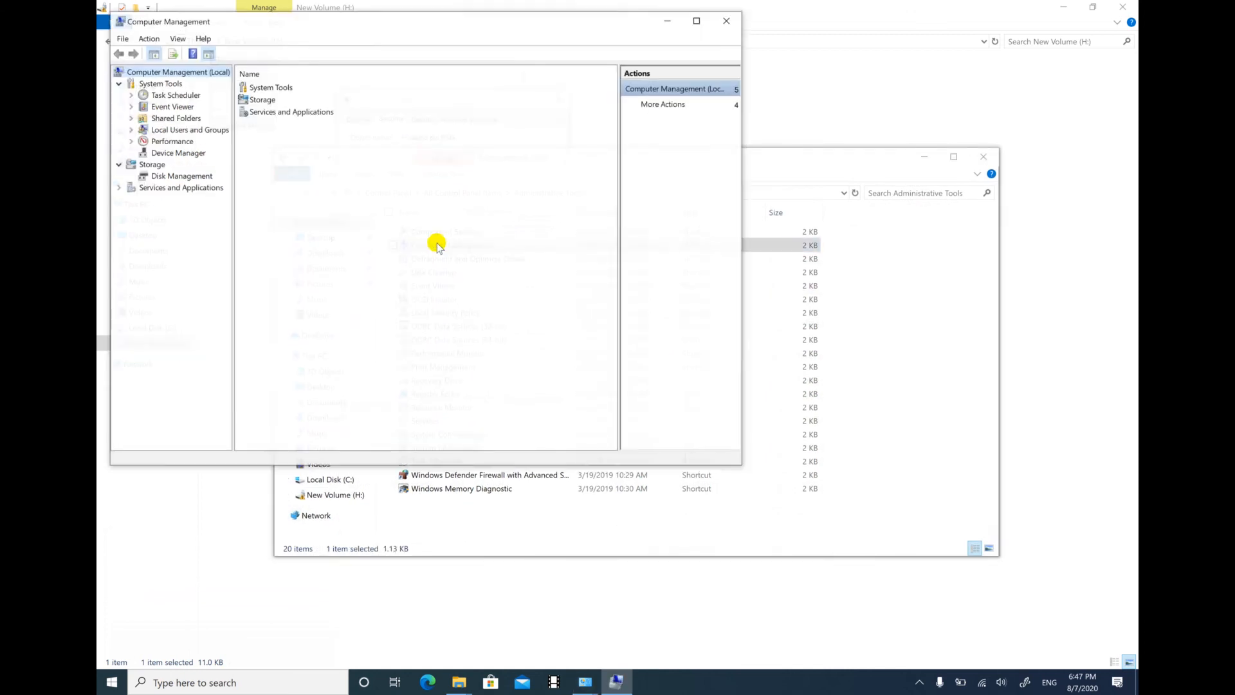
- Examine the test account's group membership in its properties under Local Users and Groups
{"action": "left_click", "coordinate": [131, 130]}
{"action": "left_click", "coordinate": [171, 141]}
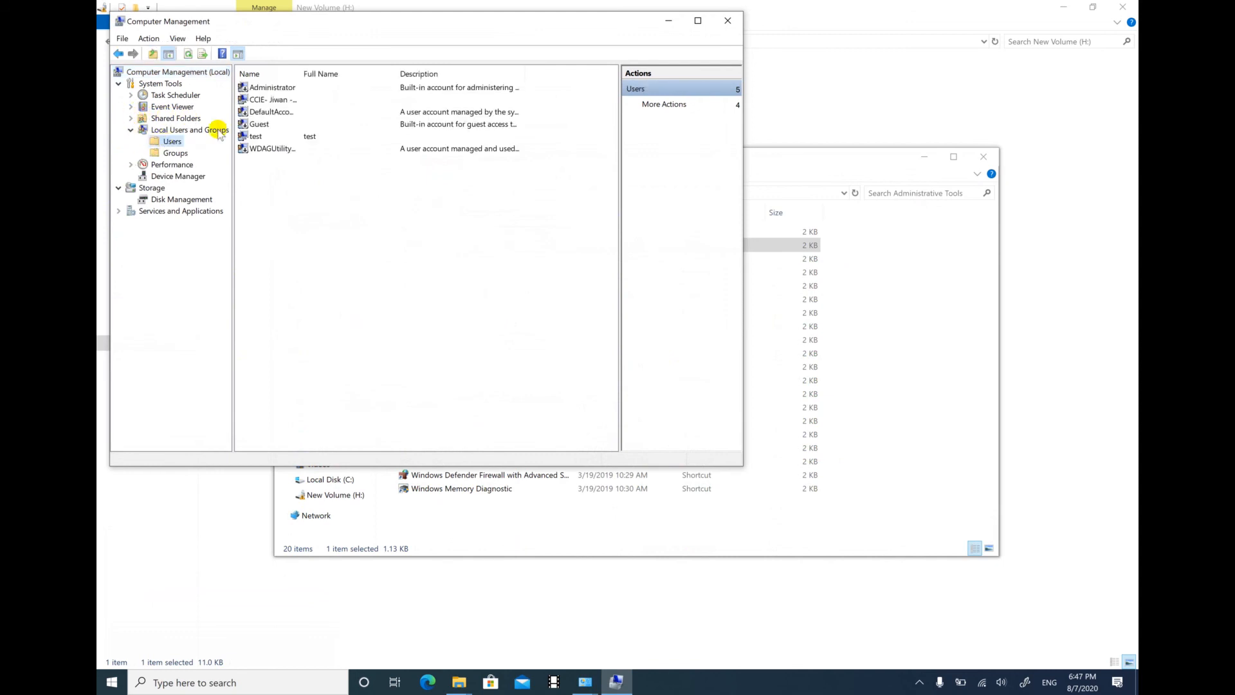
{"action": "left_click", "coordinate": [258, 136]}
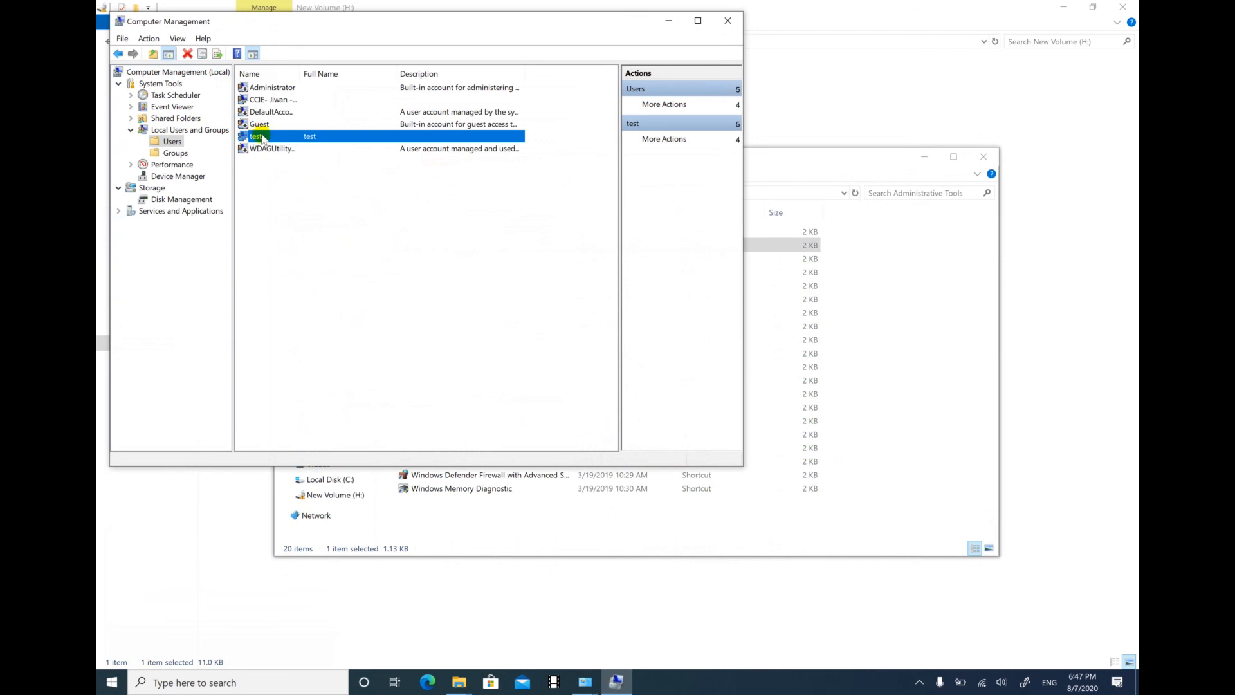
{"action": "right_click", "coordinate": [262, 138]}
{"action": "left_click", "coordinate": [298, 214]}
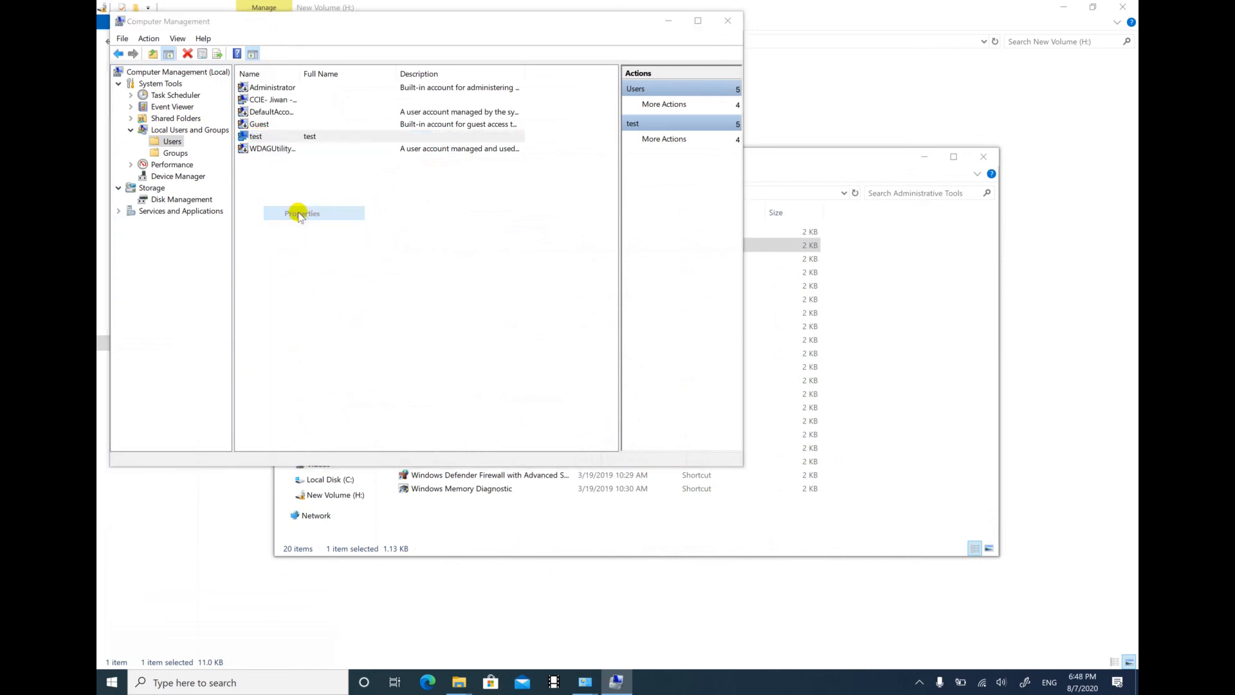
{"action": "left_click", "coordinate": [357, 123]}
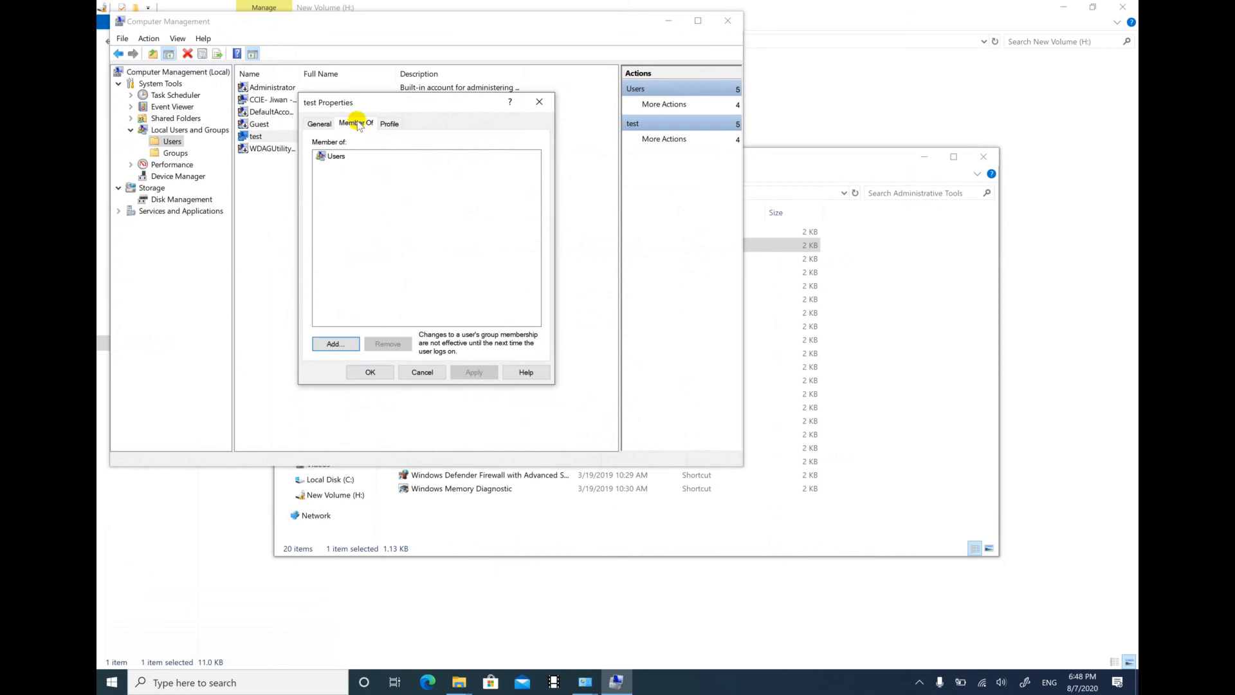
{"action": "left_click", "coordinate": [337, 157]}
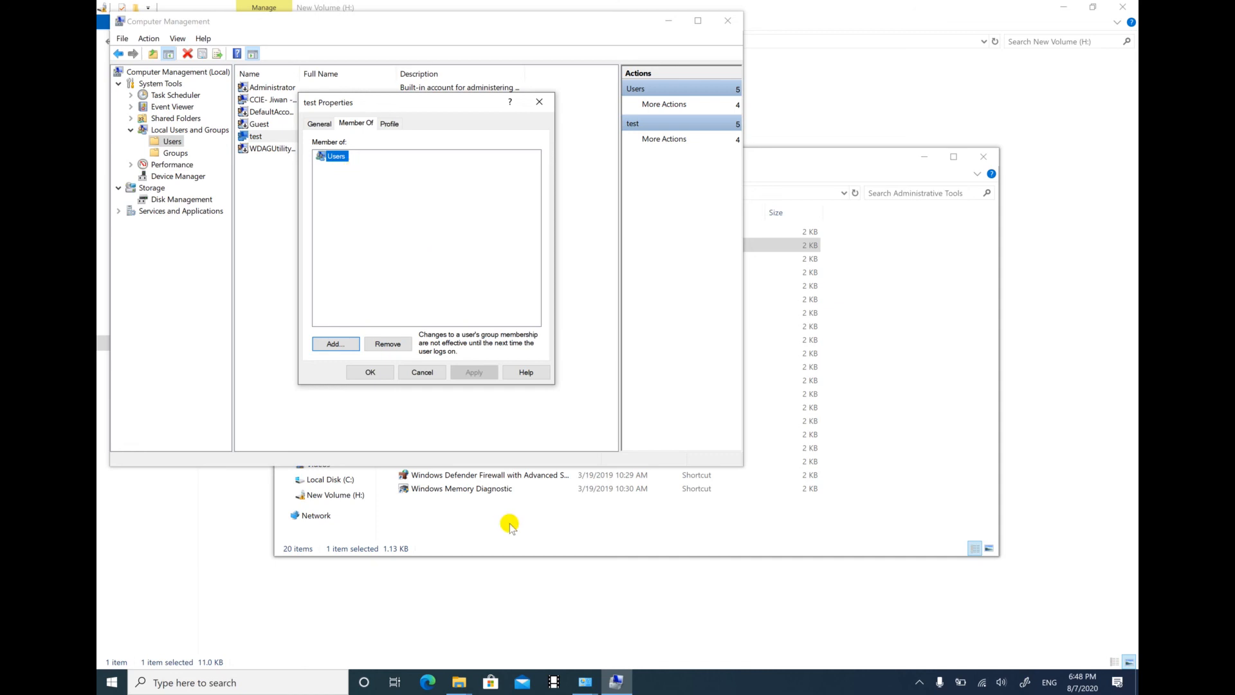
- Switch to the aafno pic properties, review the permissions for SYSTEM, test and Users, and close the dialog
{"action": "left_click", "coordinate": [587, 689]}
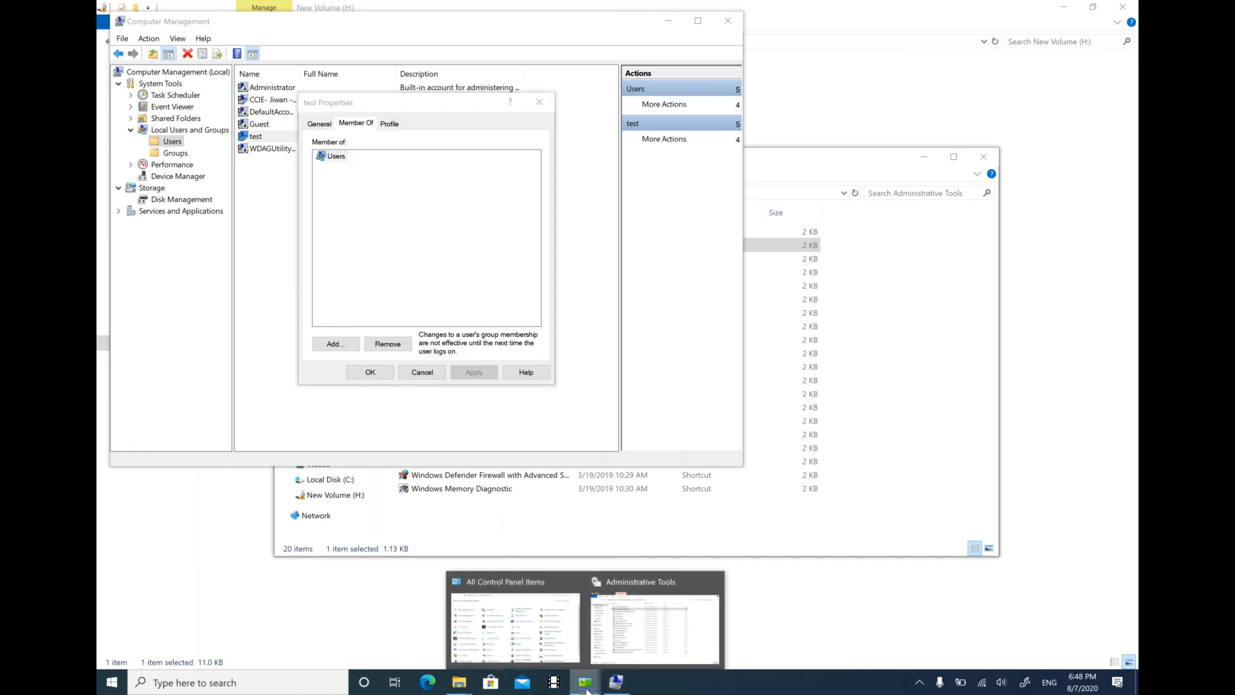
{"action": "mouse_move", "coordinate": [546, 632]}
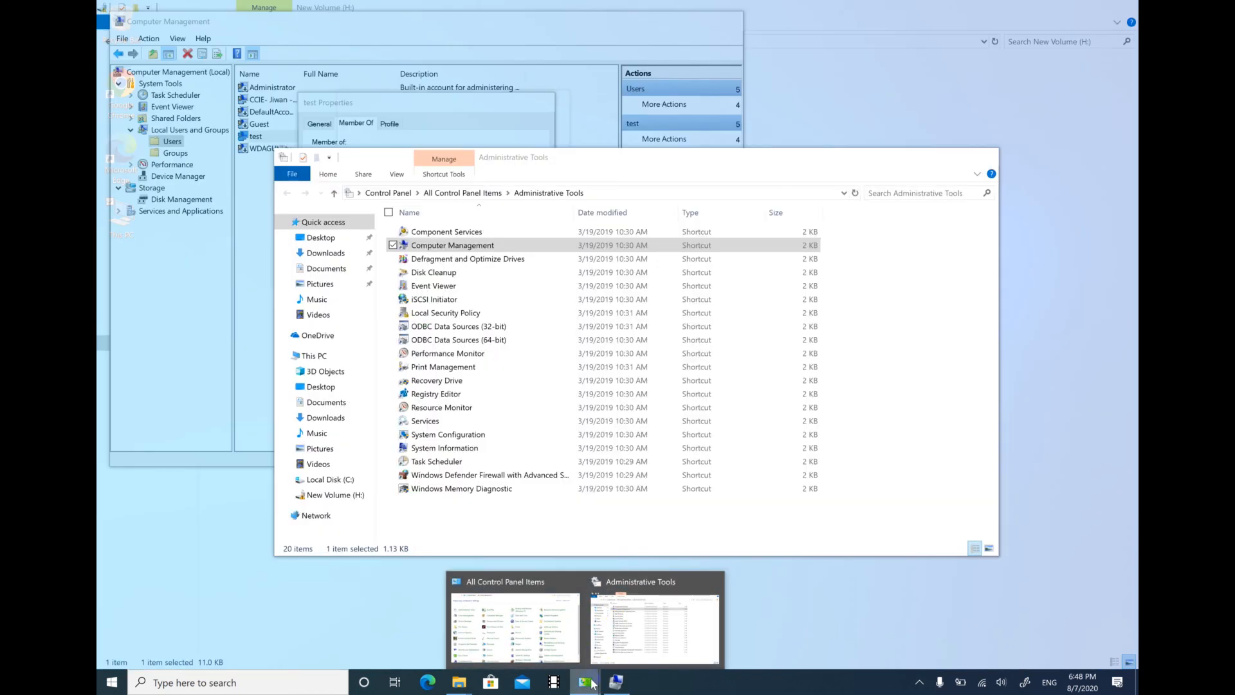
{"action": "mouse_move", "coordinate": [473, 683]}
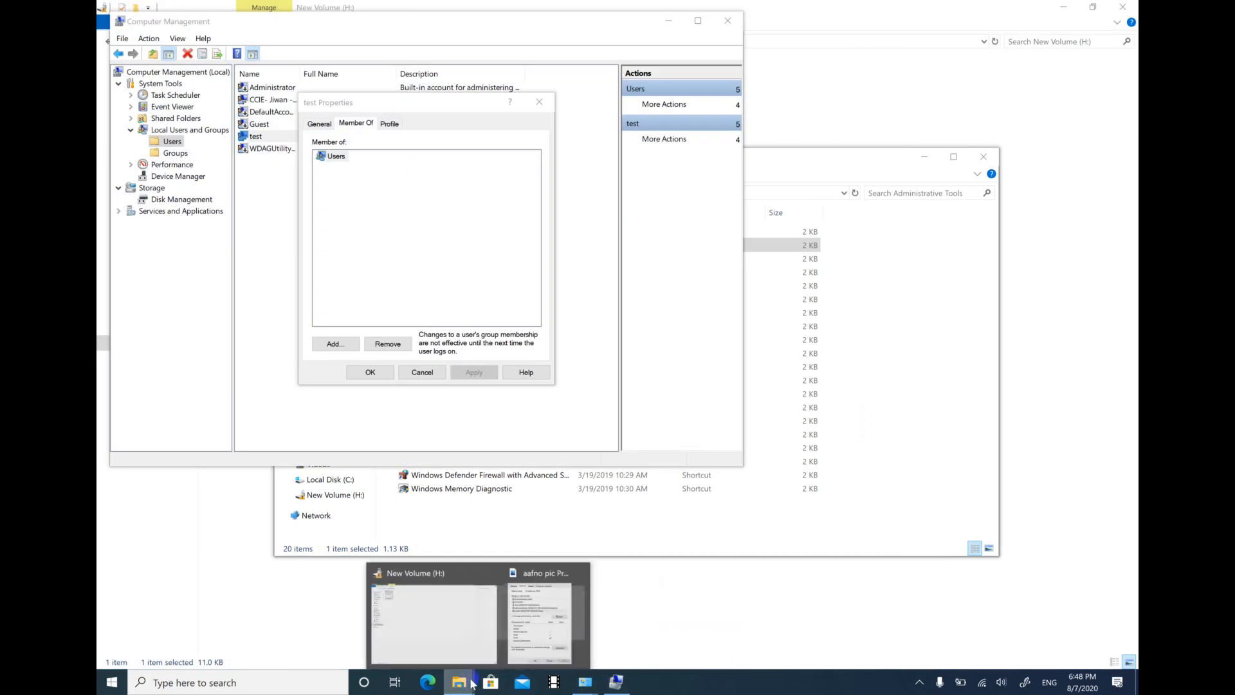
{"action": "left_click", "coordinate": [553, 603]}
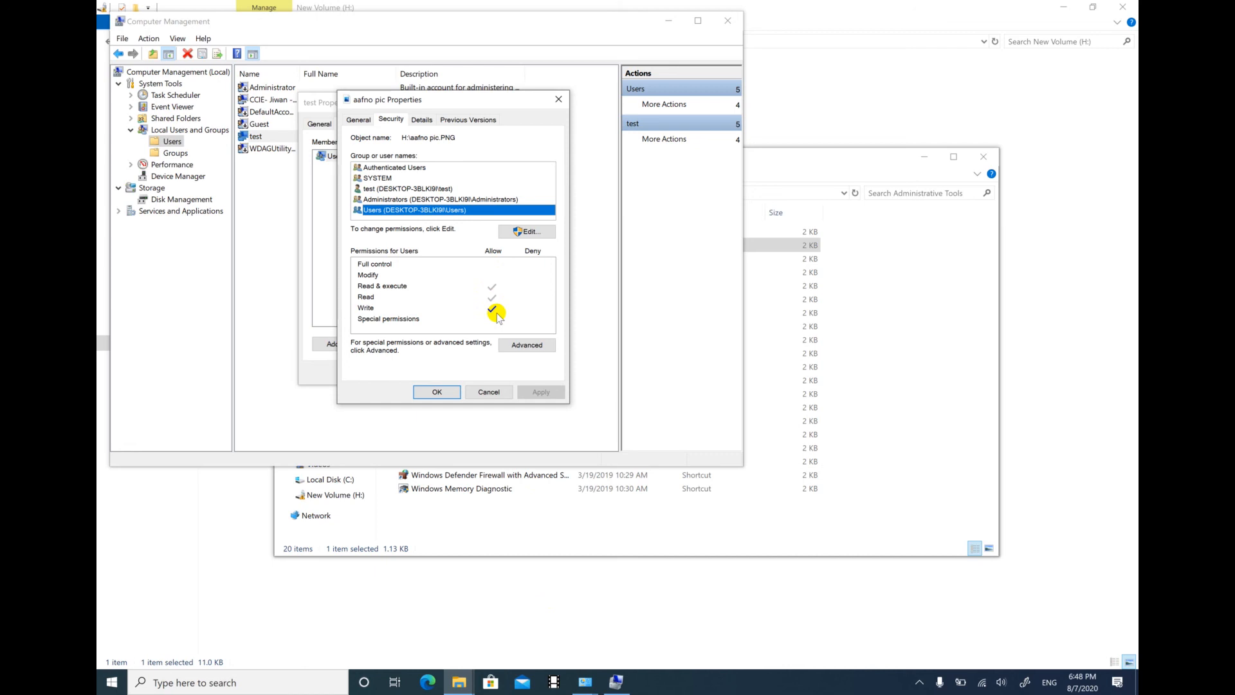
{"action": "left_click", "coordinate": [445, 179]}
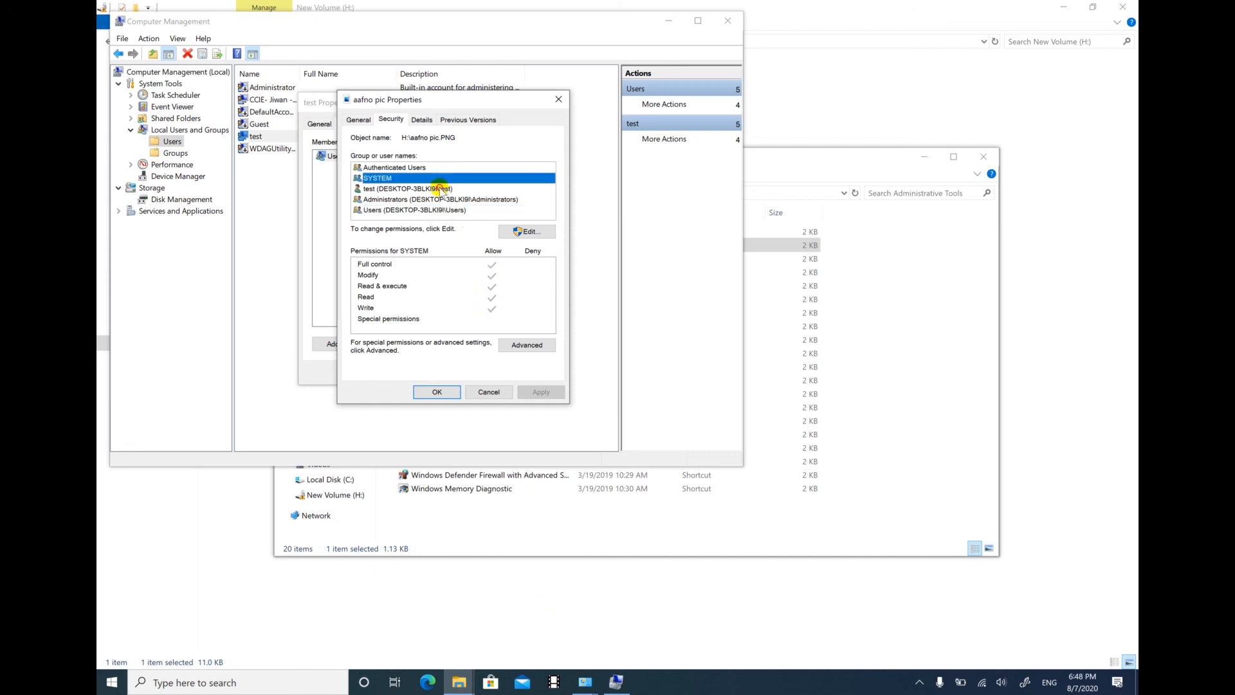
{"action": "left_click", "coordinate": [440, 189]}
{"action": "left_click", "coordinate": [406, 211]}
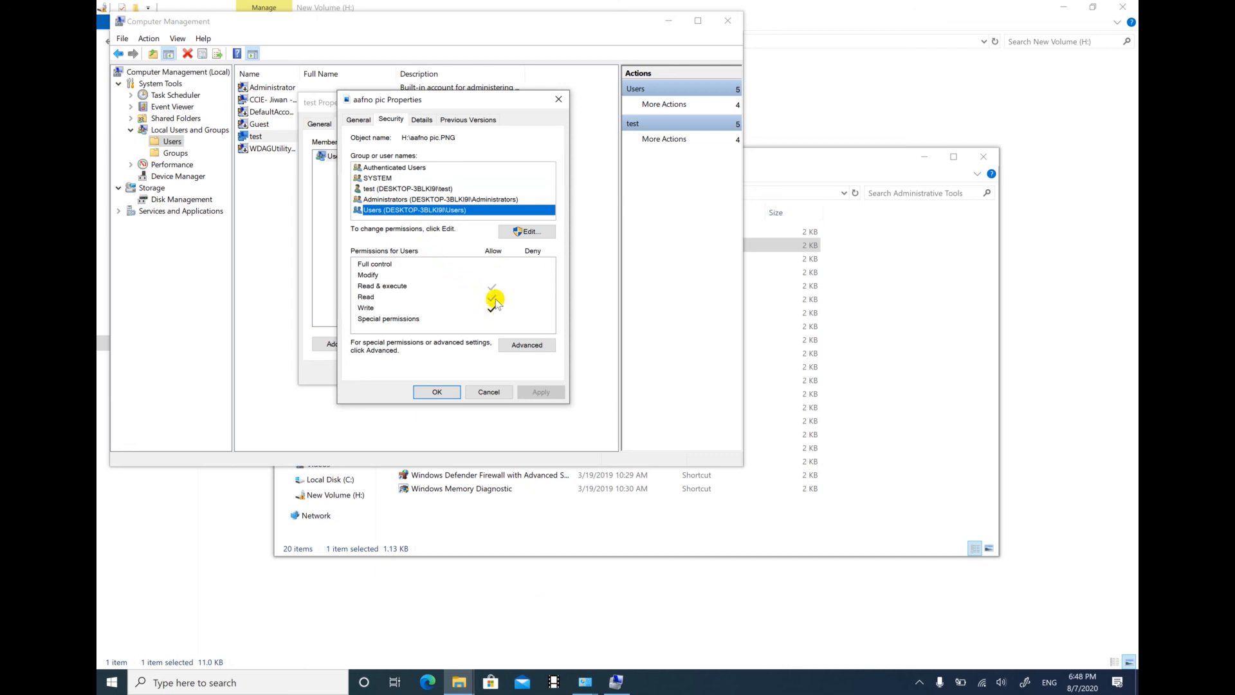
{"action": "left_click", "coordinate": [436, 392]}
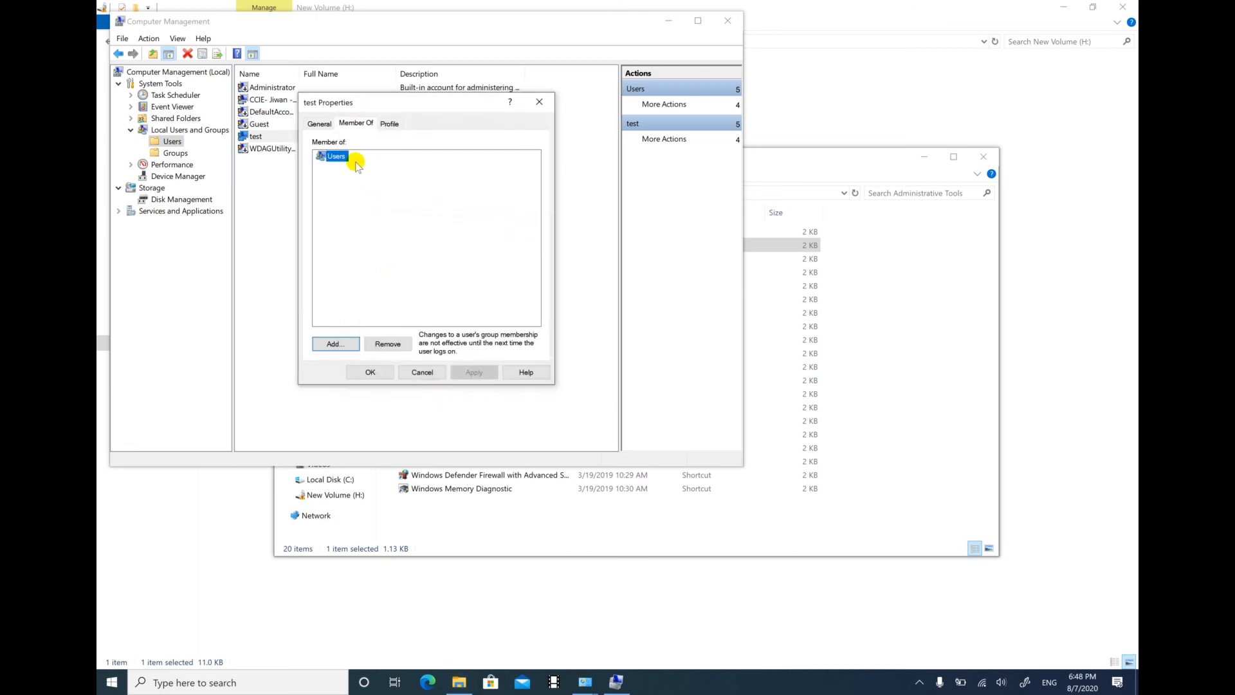
- Try to remove the test account from the Users group, and cancel its properties
{"action": "left_click", "coordinate": [388, 345]}
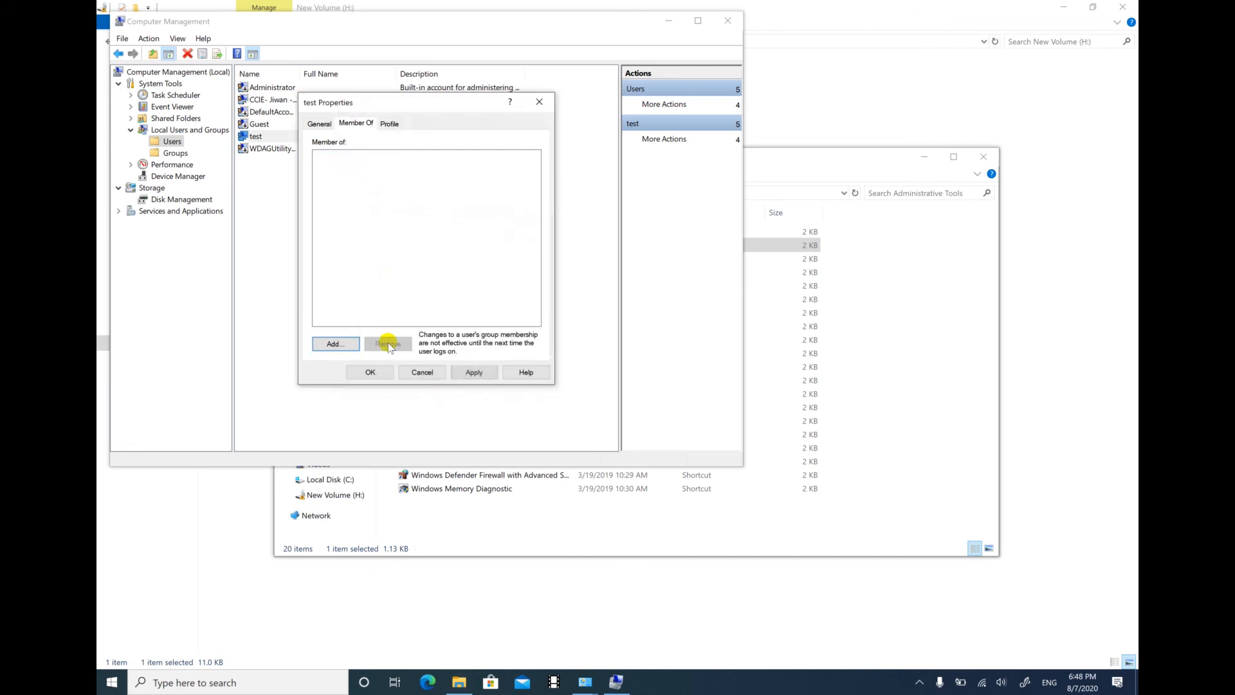
{"action": "left_click", "coordinate": [474, 372]}
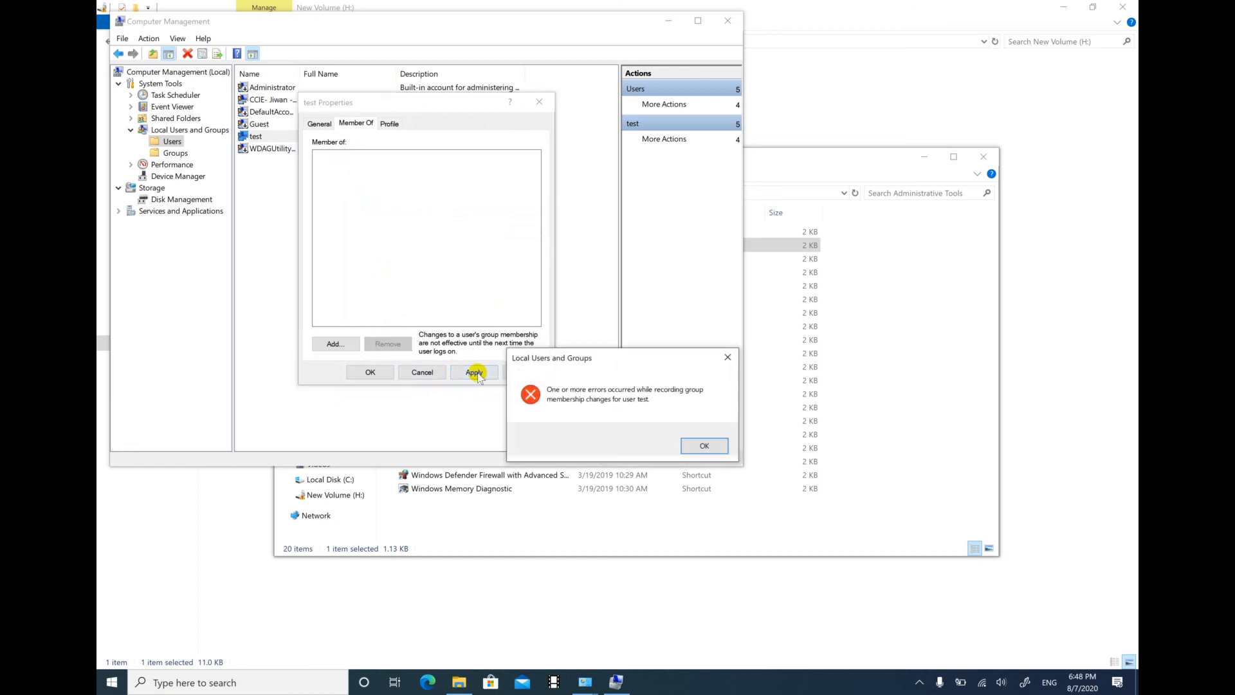
{"action": "left_click", "coordinate": [727, 357]}
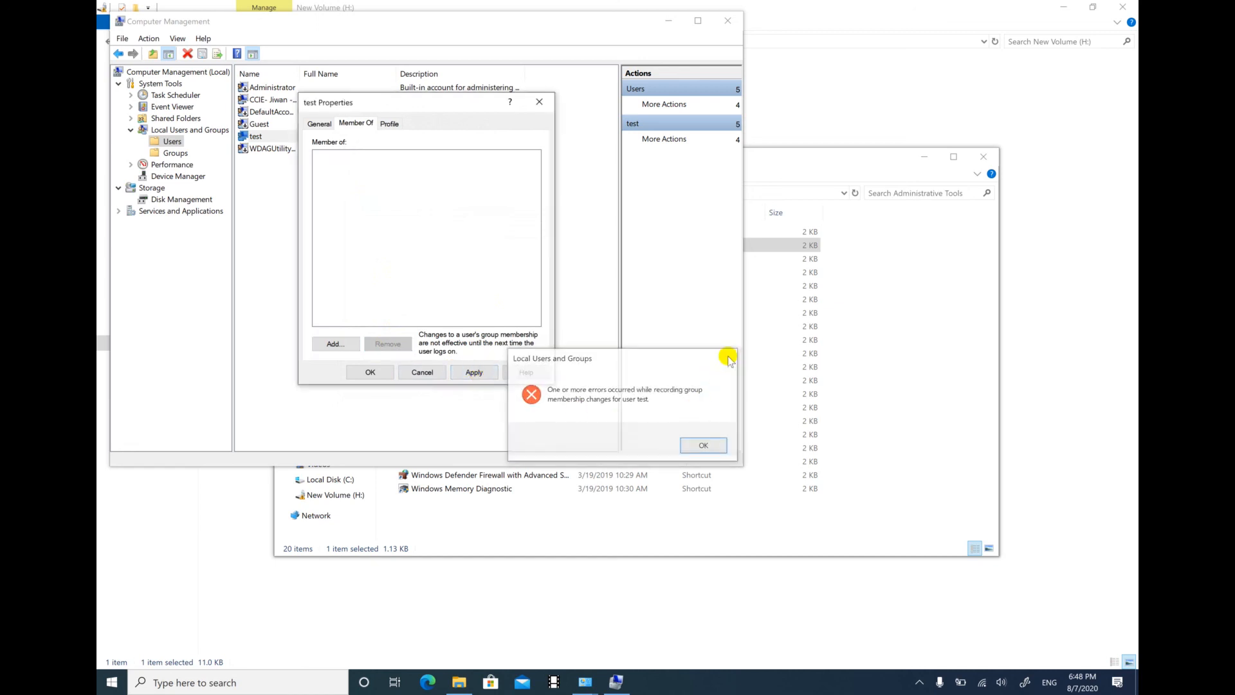
{"action": "left_click", "coordinate": [707, 450]}
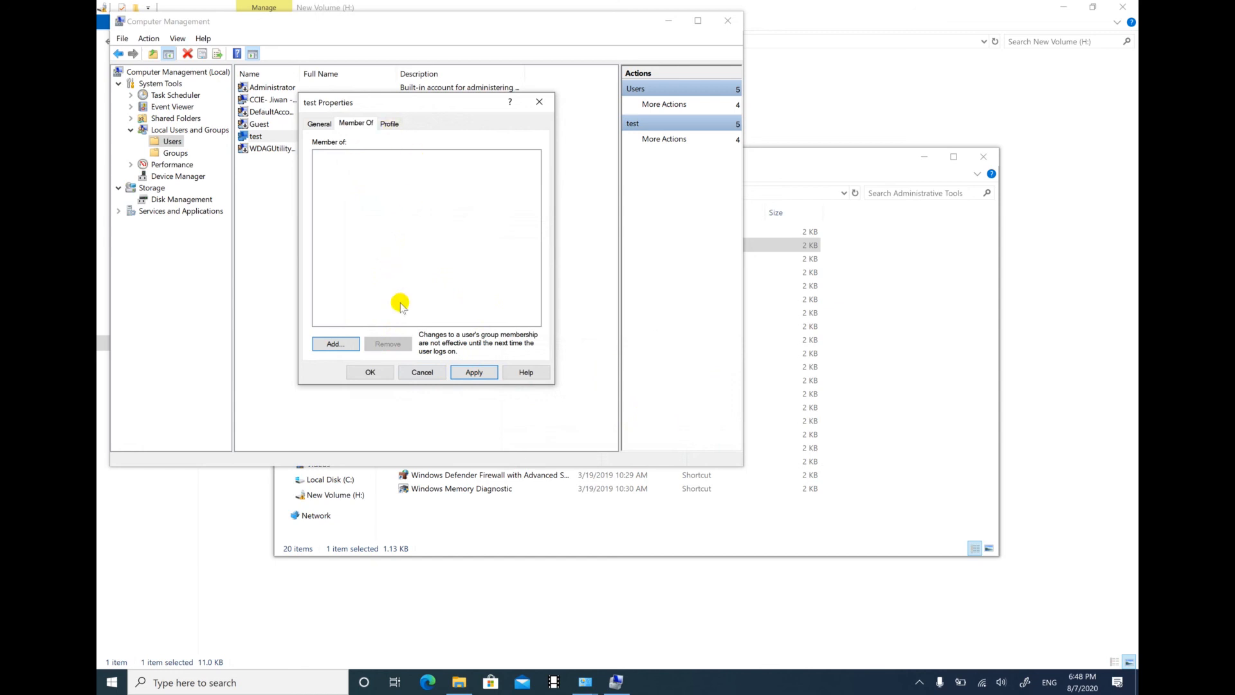
{"action": "left_click", "coordinate": [415, 373]}
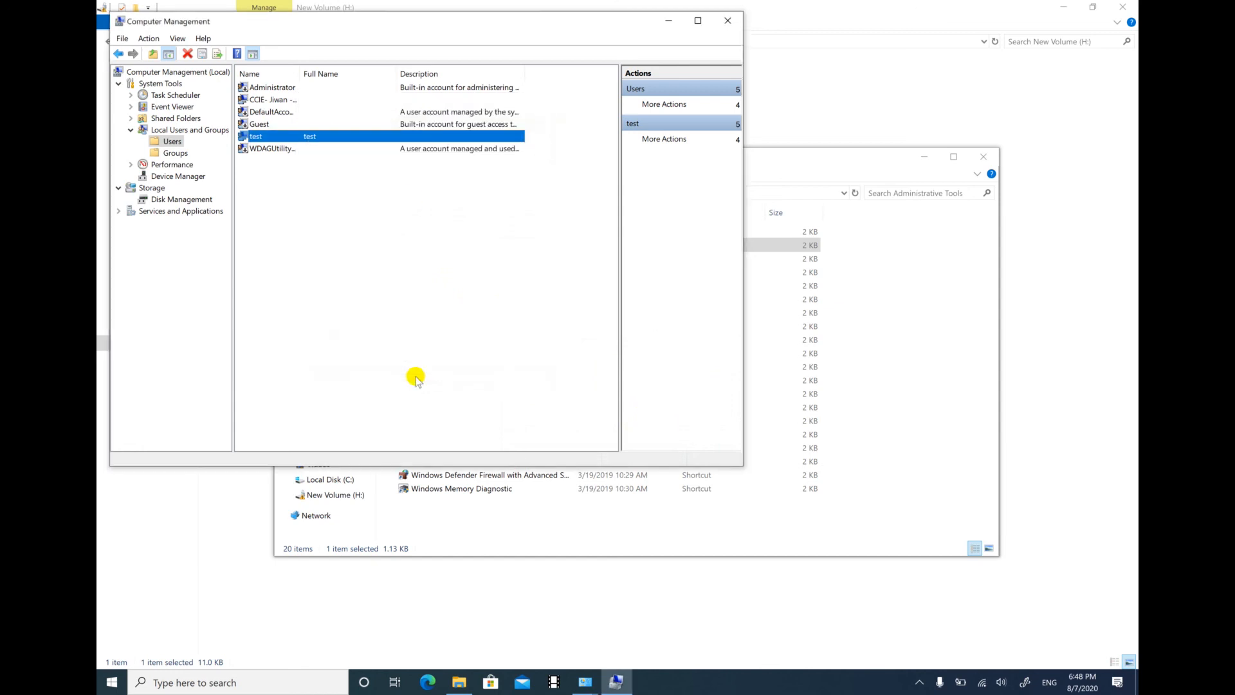
- Close the Computer Management, Administrative Tools and All Control Panel Items windows
{"action": "key", "text": "super+l"}
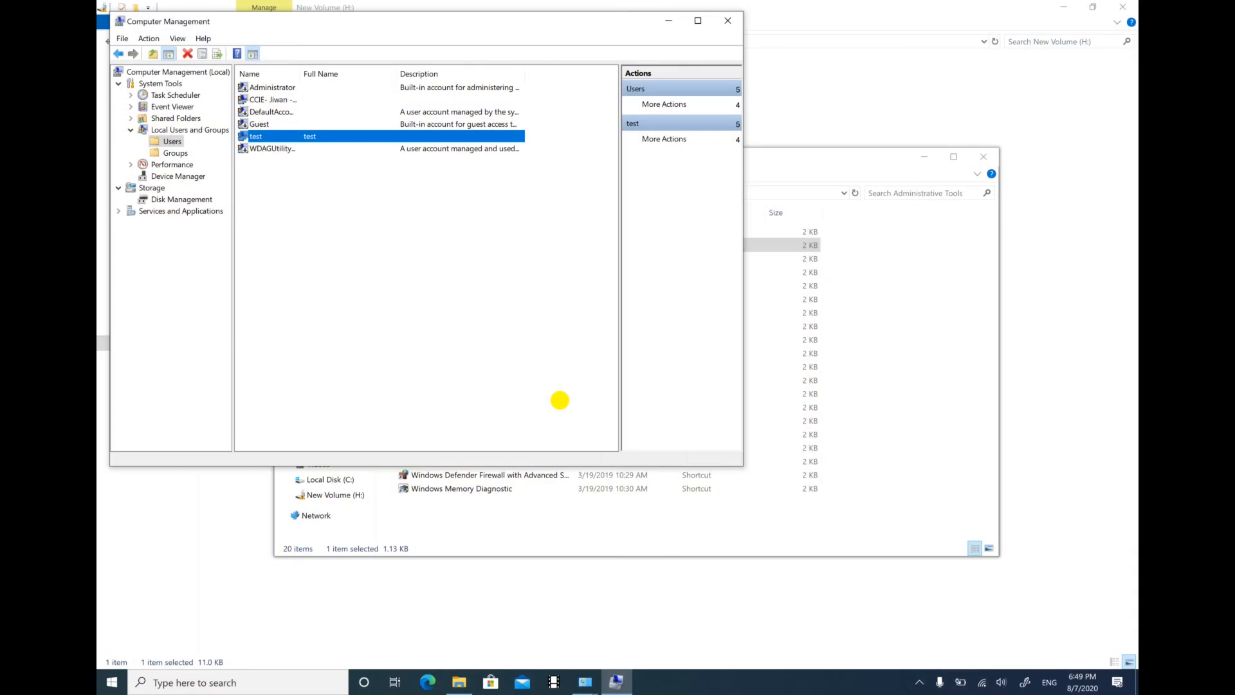
{"action": "left_click", "coordinate": [727, 20]}
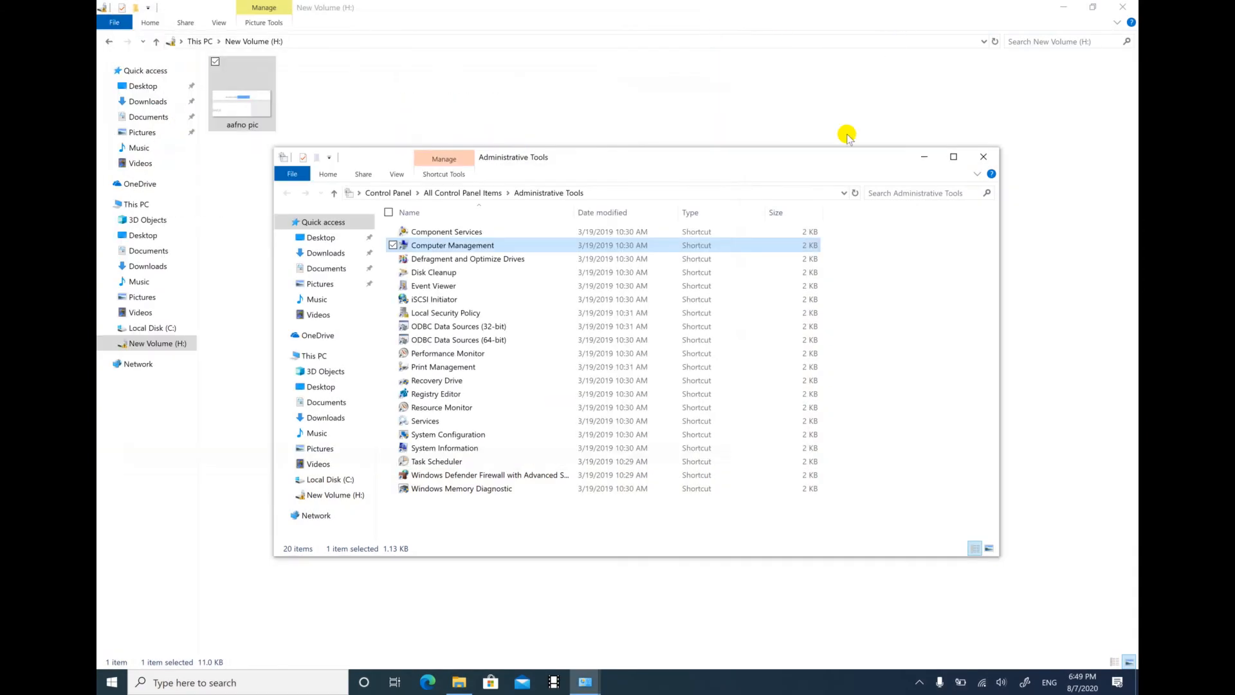
{"action": "left_click", "coordinate": [983, 156]}
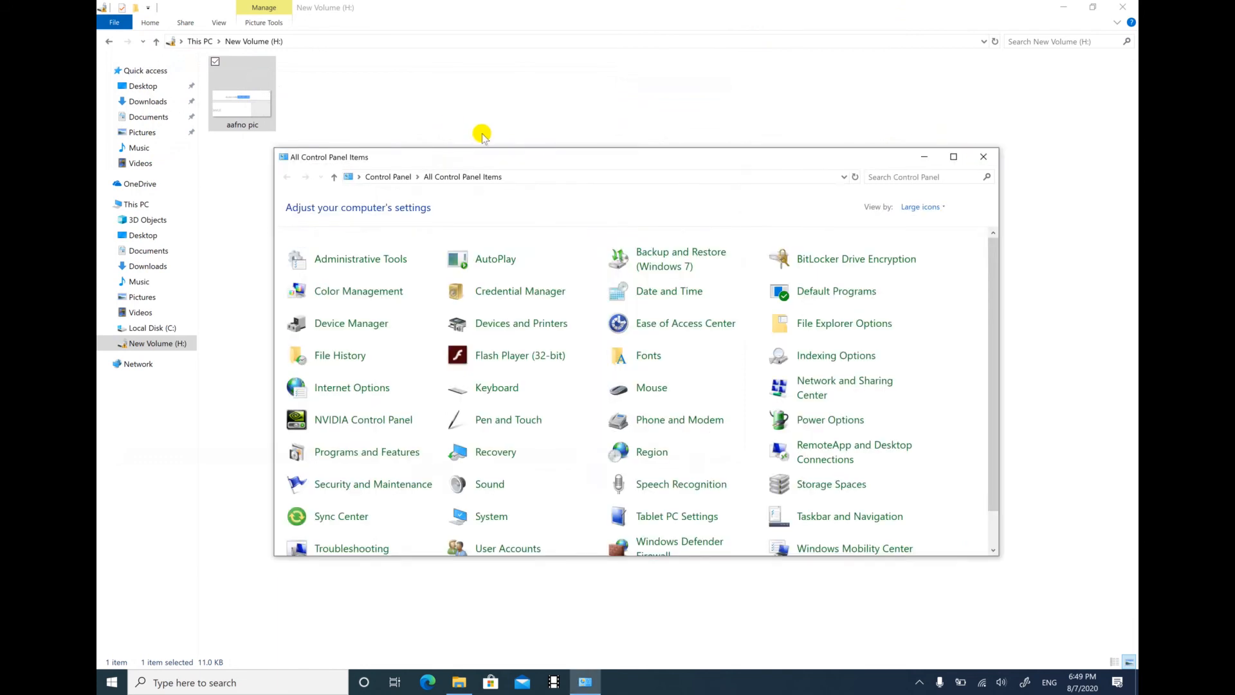
{"action": "left_click", "coordinate": [983, 156]}
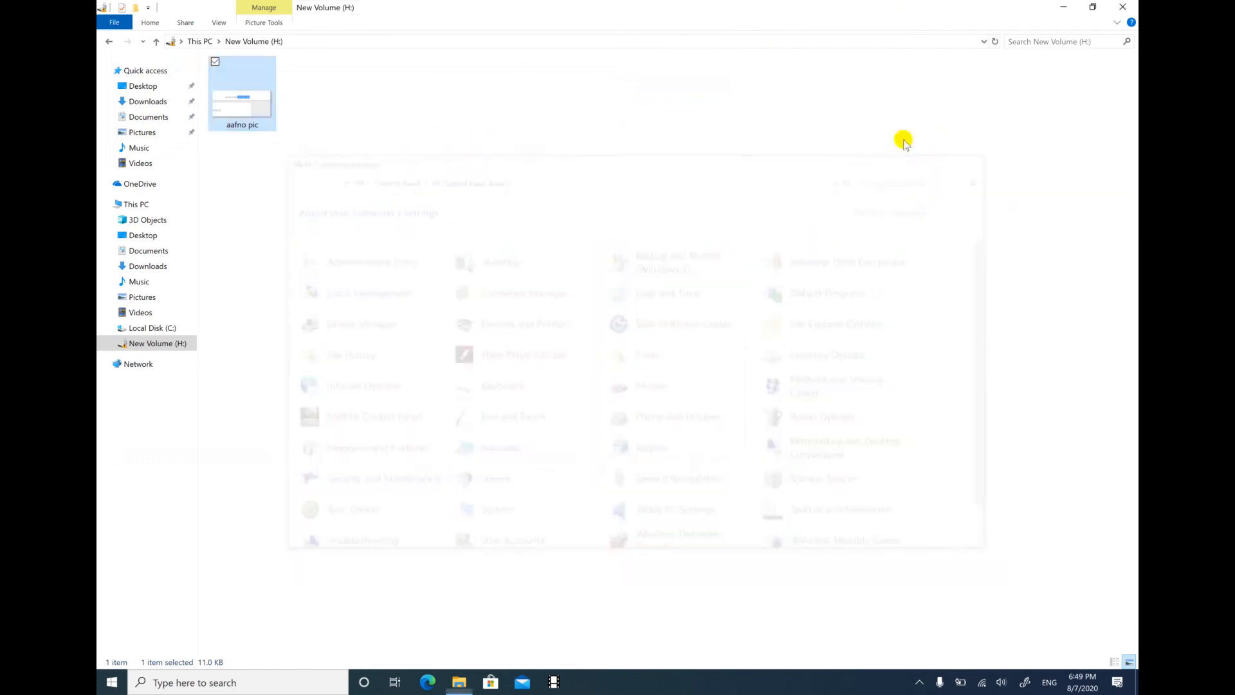
- Delete aafno pic from New Volume (H:) and restore it from the Recycle Bin
{"action": "right_click", "coordinate": [253, 122]}
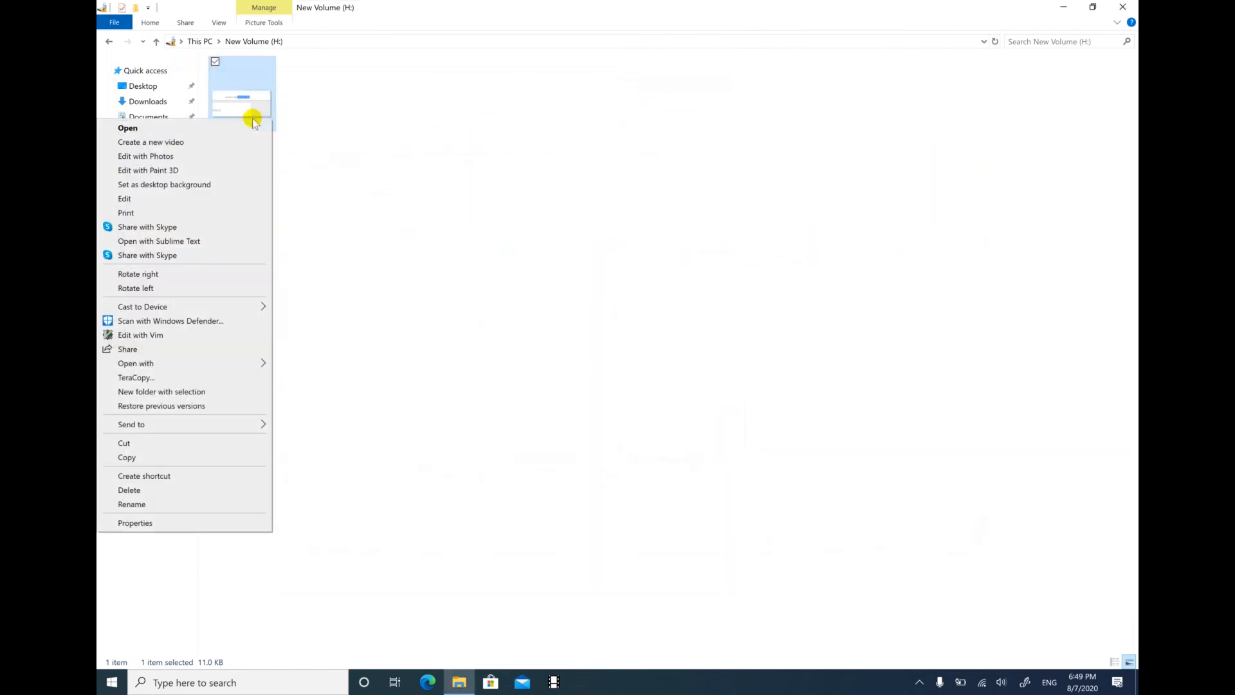
{"action": "left_click", "coordinate": [149, 491]}
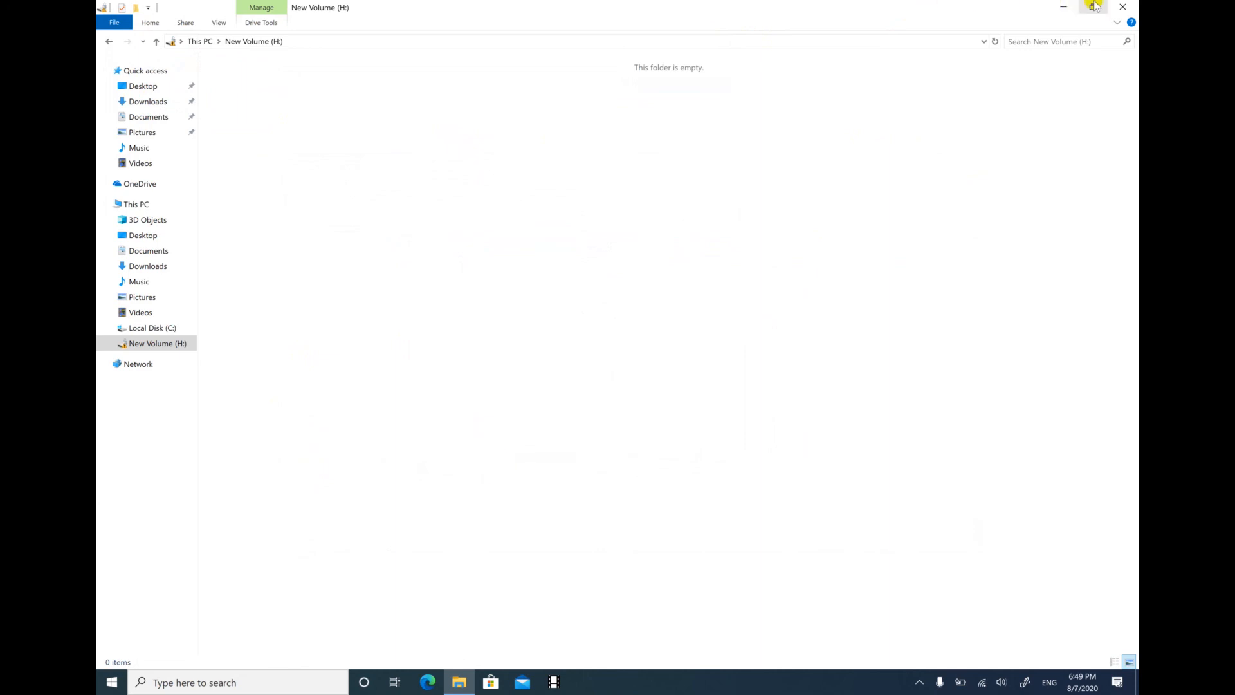
{"action": "left_click", "coordinate": [1093, 7]}
{"action": "double_click", "coordinate": [126, 18]}
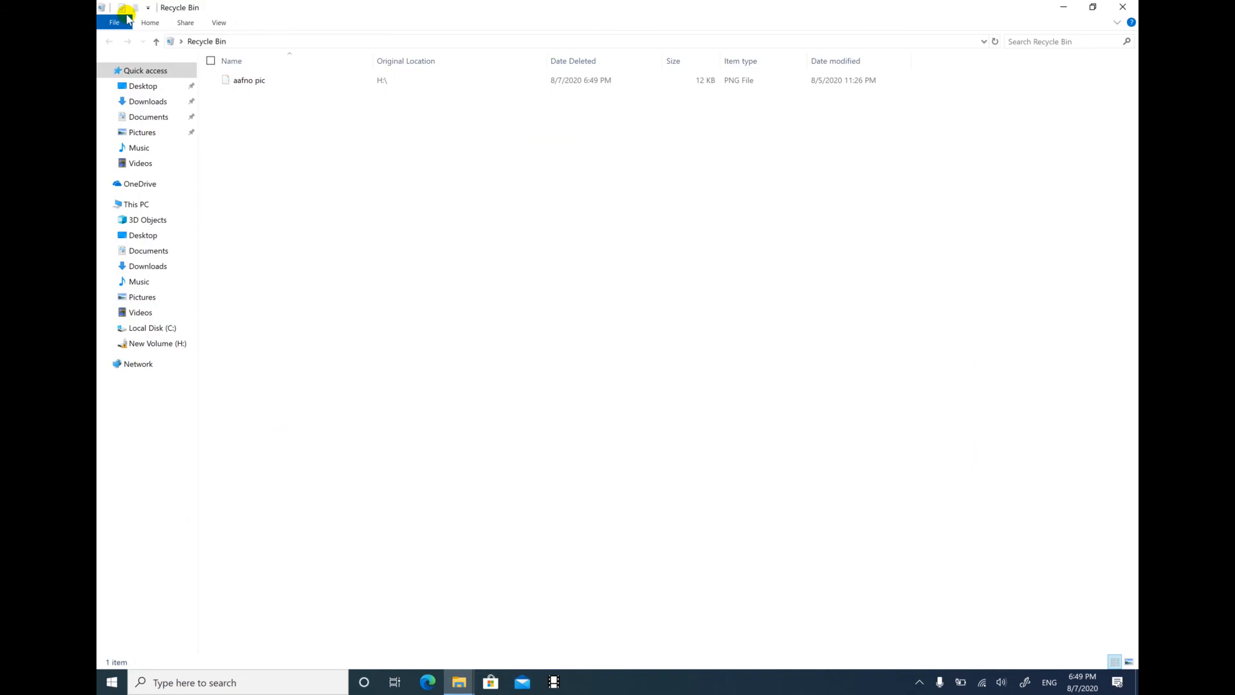
{"action": "left_click", "coordinate": [263, 80]}
{"action": "right_click", "coordinate": [263, 79]}
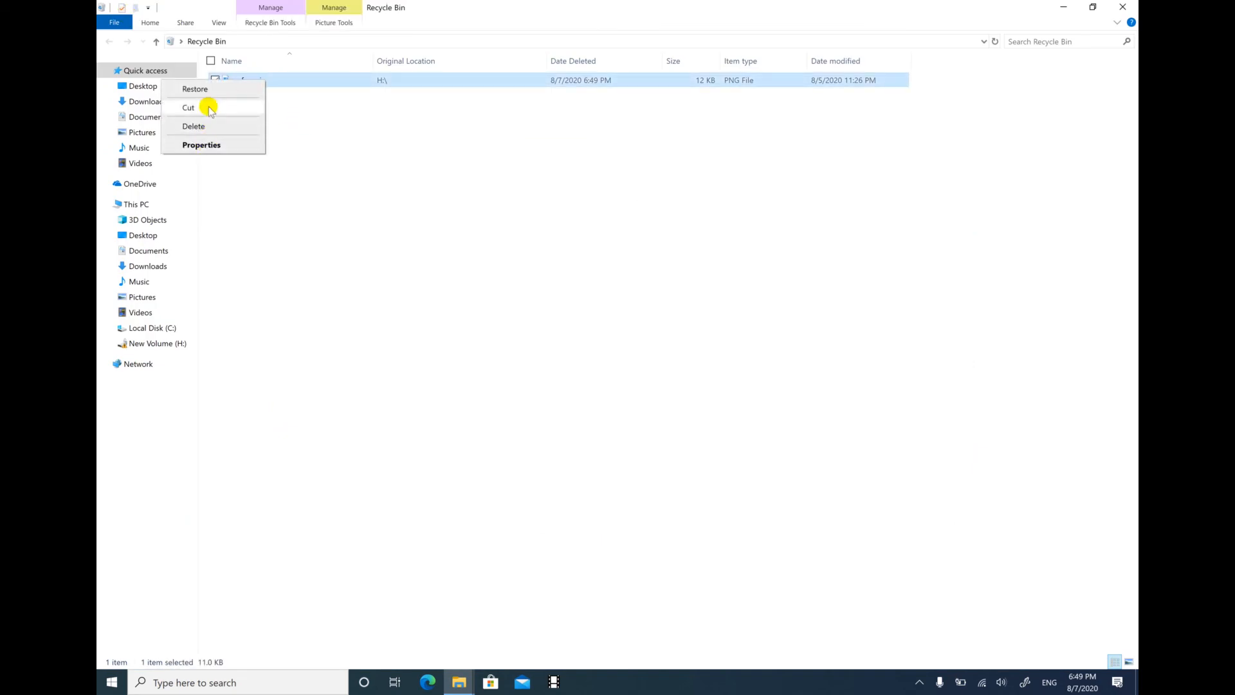
{"action": "left_click", "coordinate": [203, 91]}
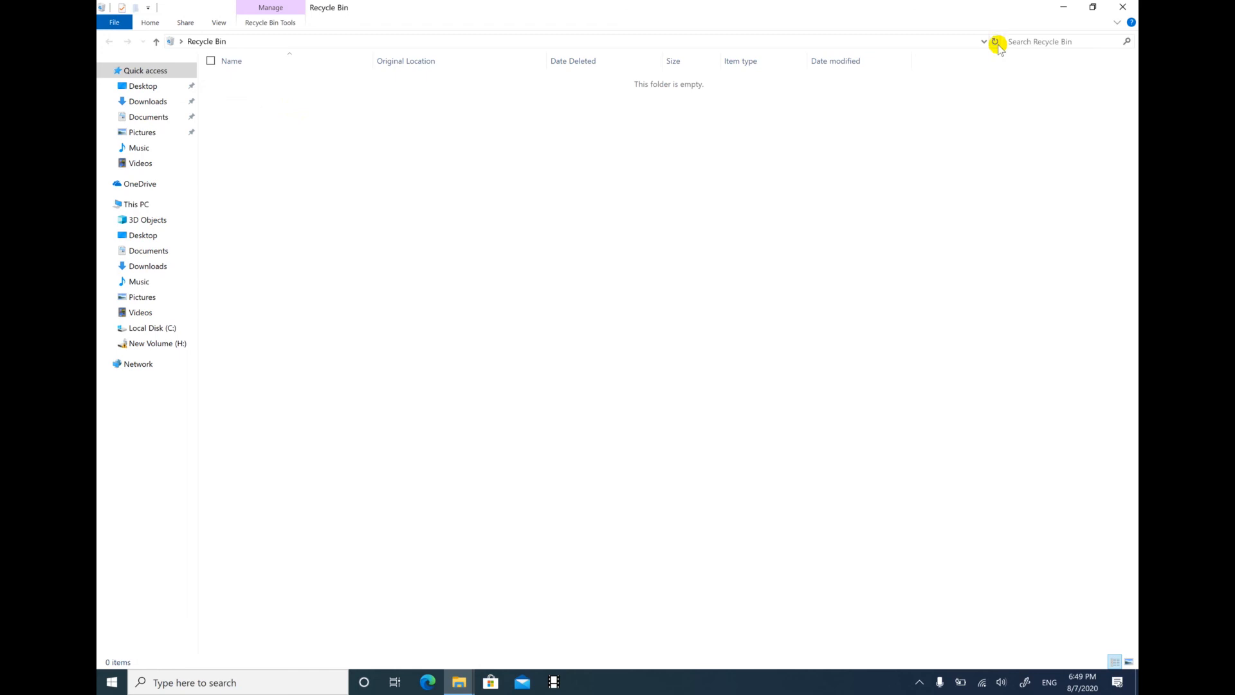
{"action": "left_click", "coordinate": [1058, 9]}
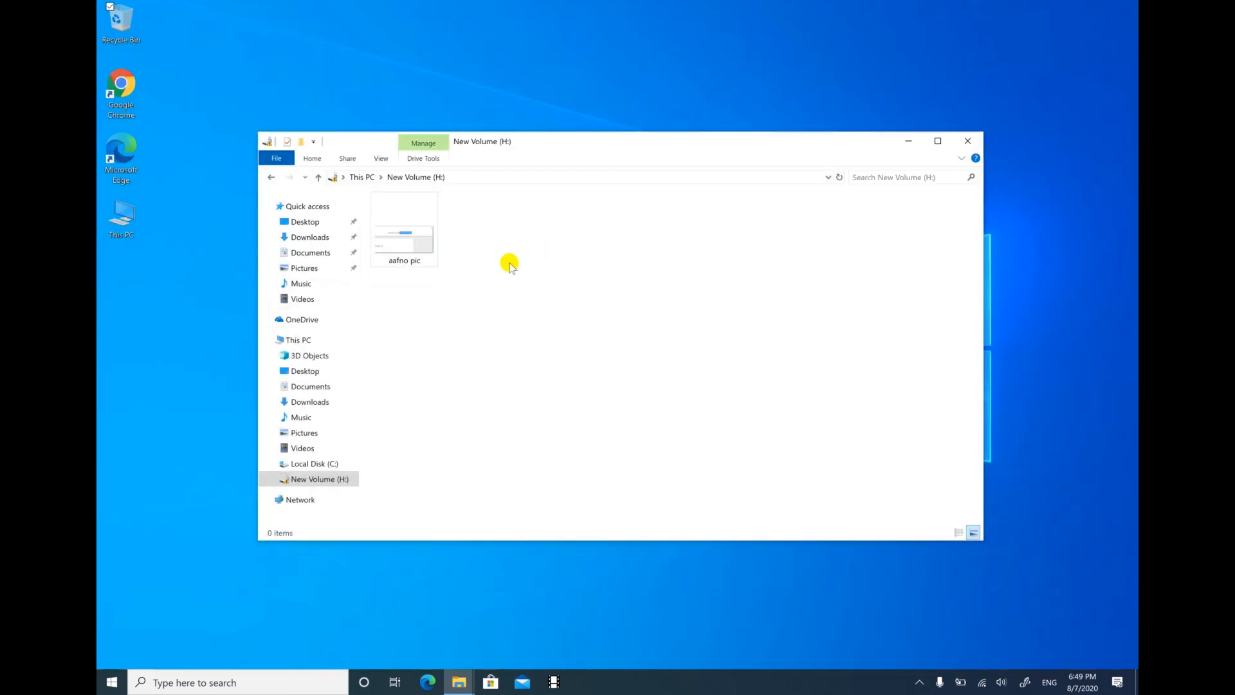
- Open the properties of aafno pic on New Volume (H:) and check the security permissions of test and Users
{"action": "left_click", "coordinate": [420, 245]}
{"action": "right_click", "coordinate": [420, 246]}
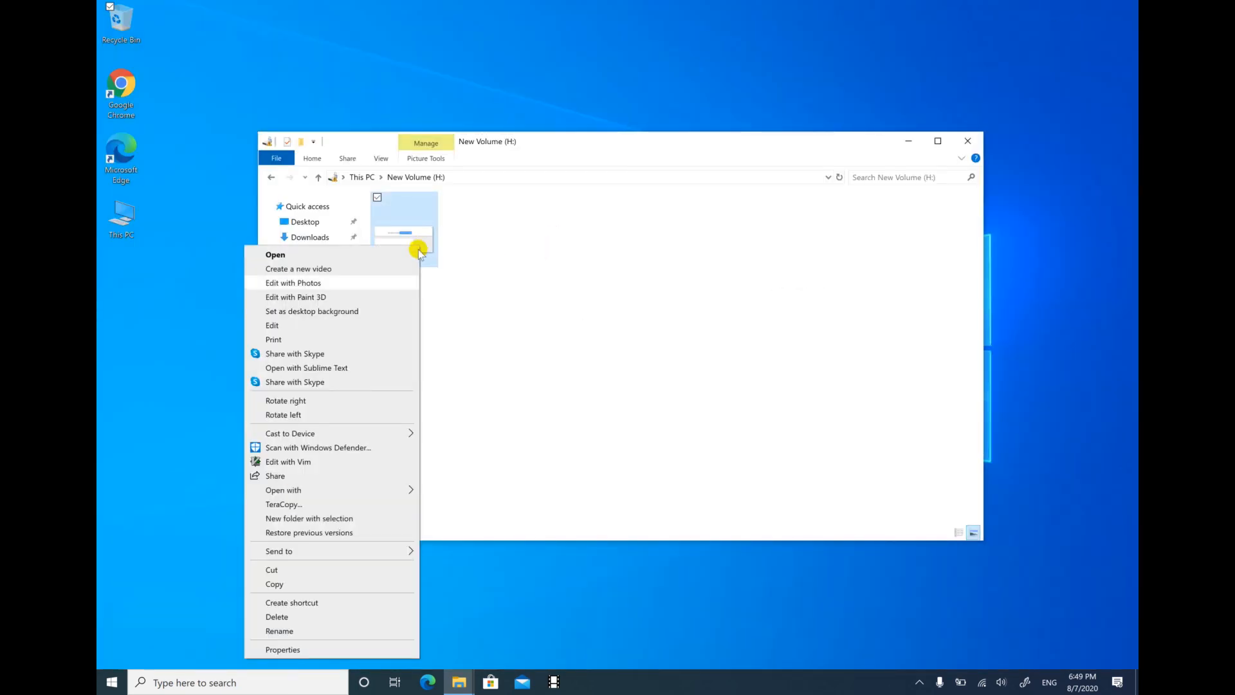
{"action": "mouse_move", "coordinate": [359, 547]}
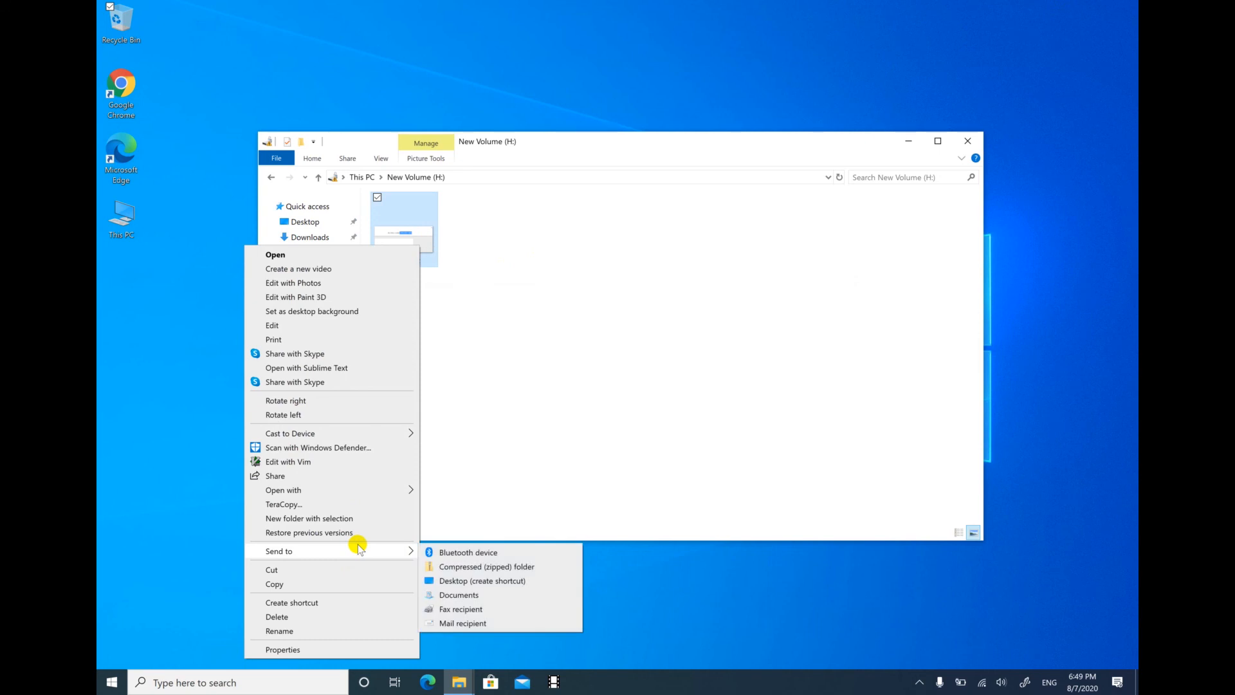
{"action": "left_click", "coordinate": [318, 649]}
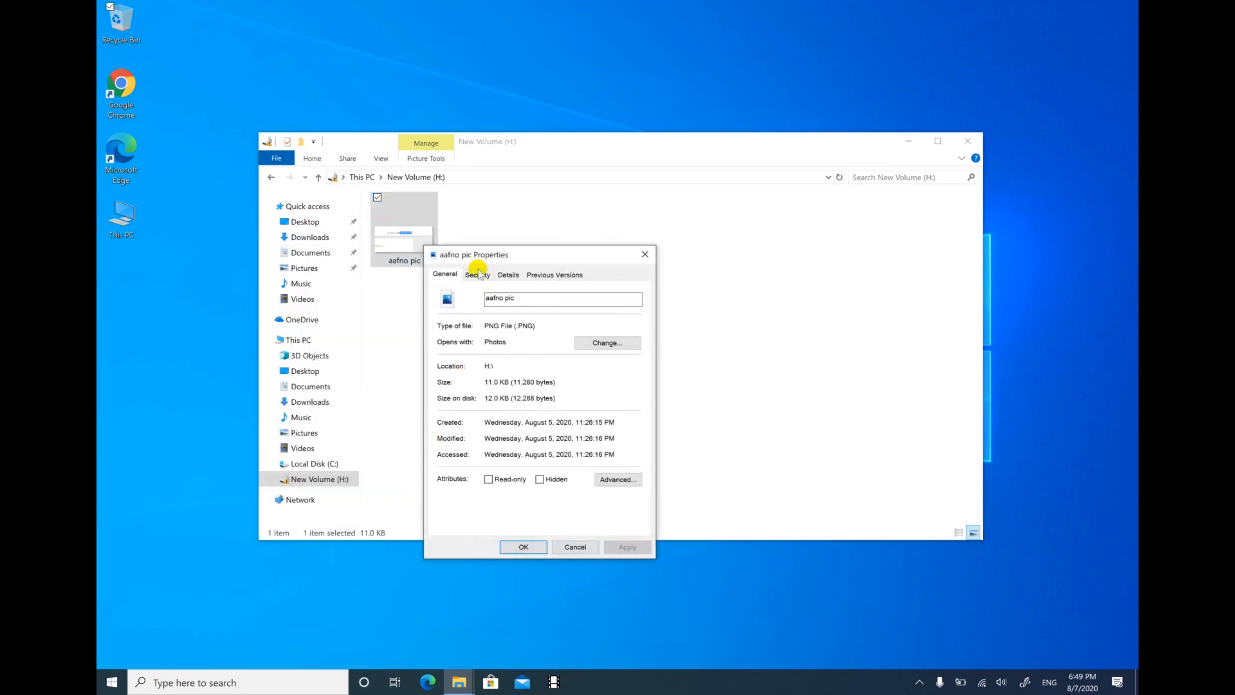
{"action": "left_click", "coordinate": [478, 274]}
{"action": "left_click", "coordinate": [478, 345]}
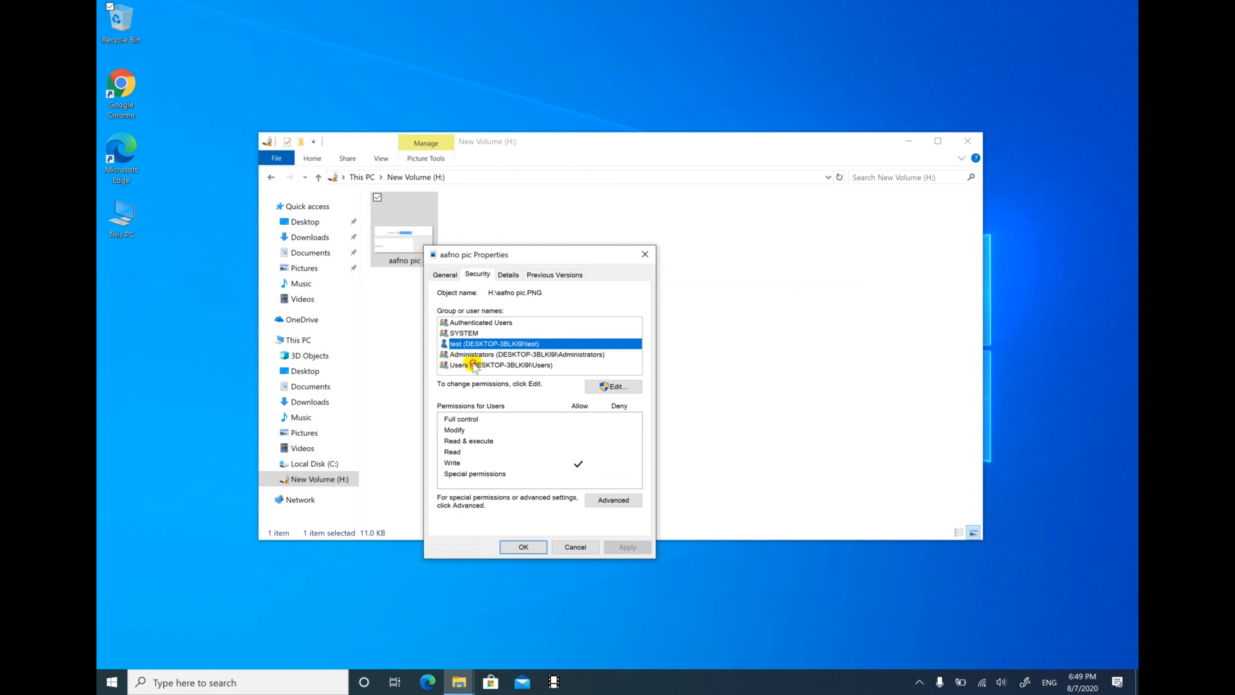
{"action": "left_click", "coordinate": [474, 366]}
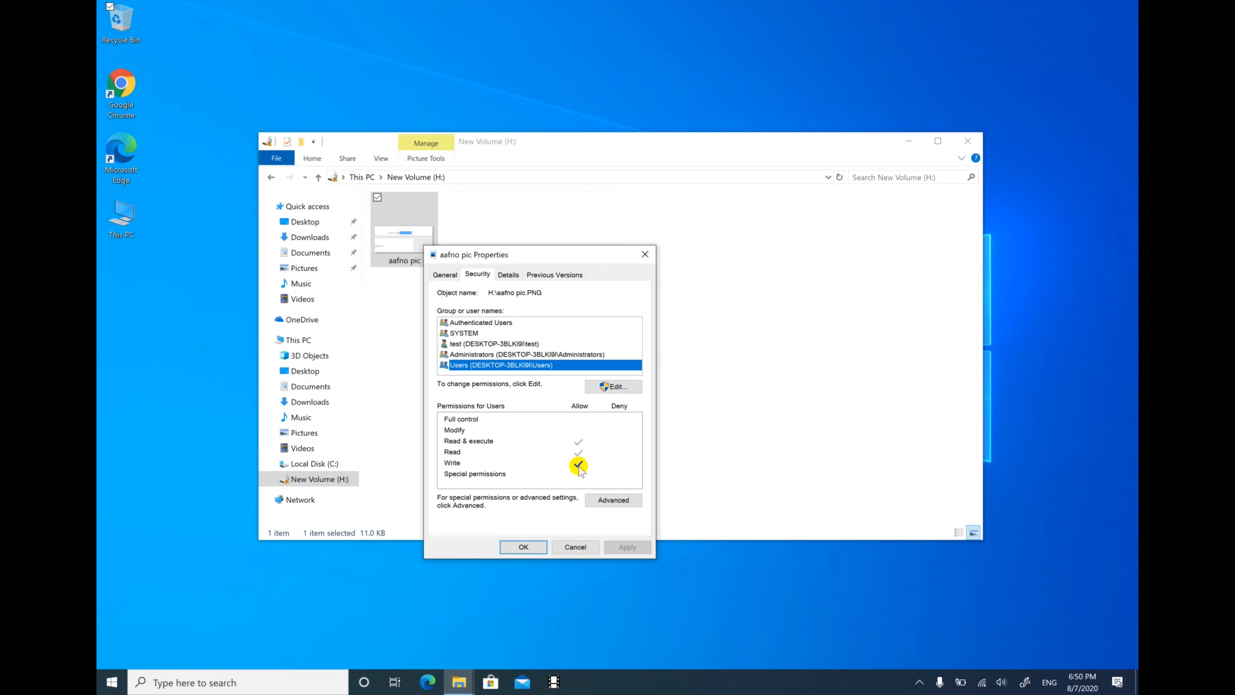
- Examine the inherited Users entry in aafno pic's advanced security settings, and cancel out of the file's properties
{"action": "left_click", "coordinate": [608, 500]}
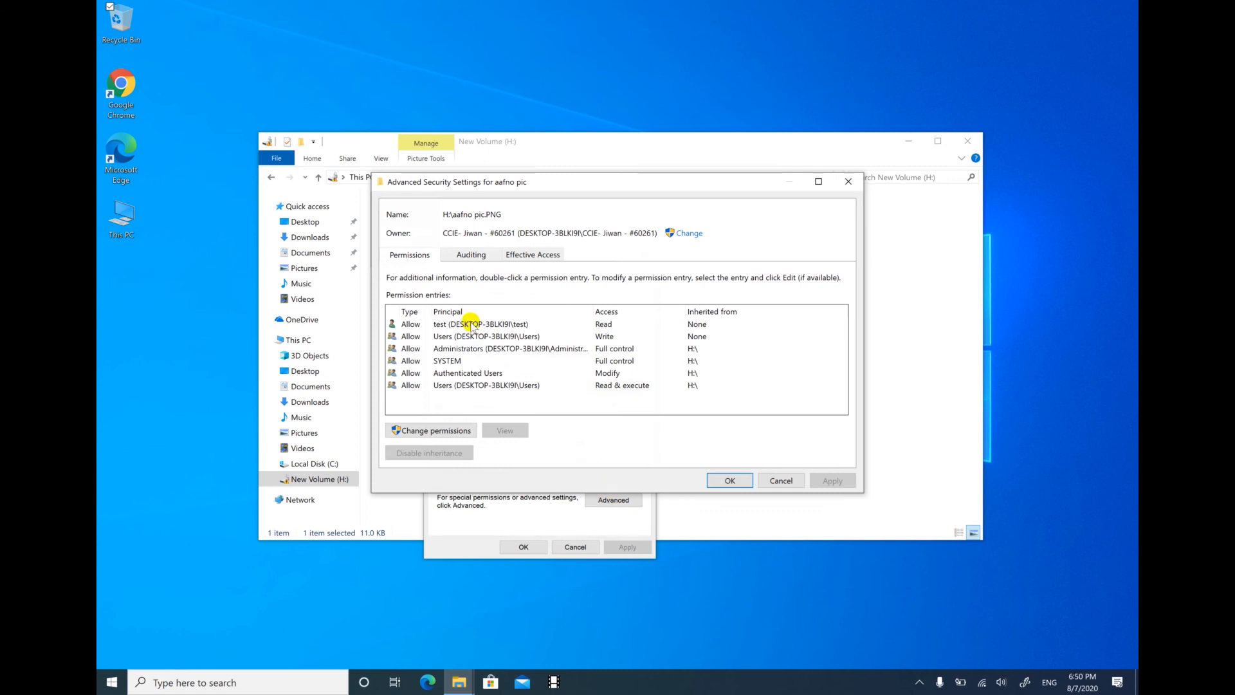
{"action": "left_click", "coordinate": [472, 387]}
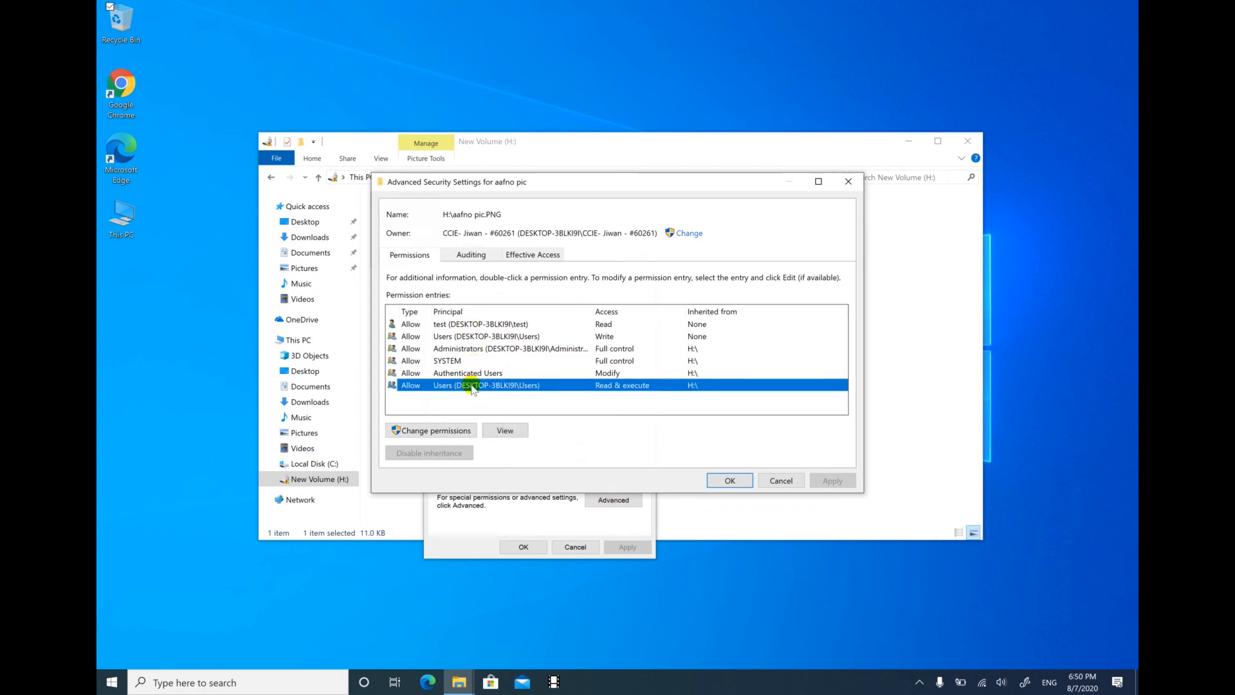
{"action": "left_click", "coordinate": [432, 430]}
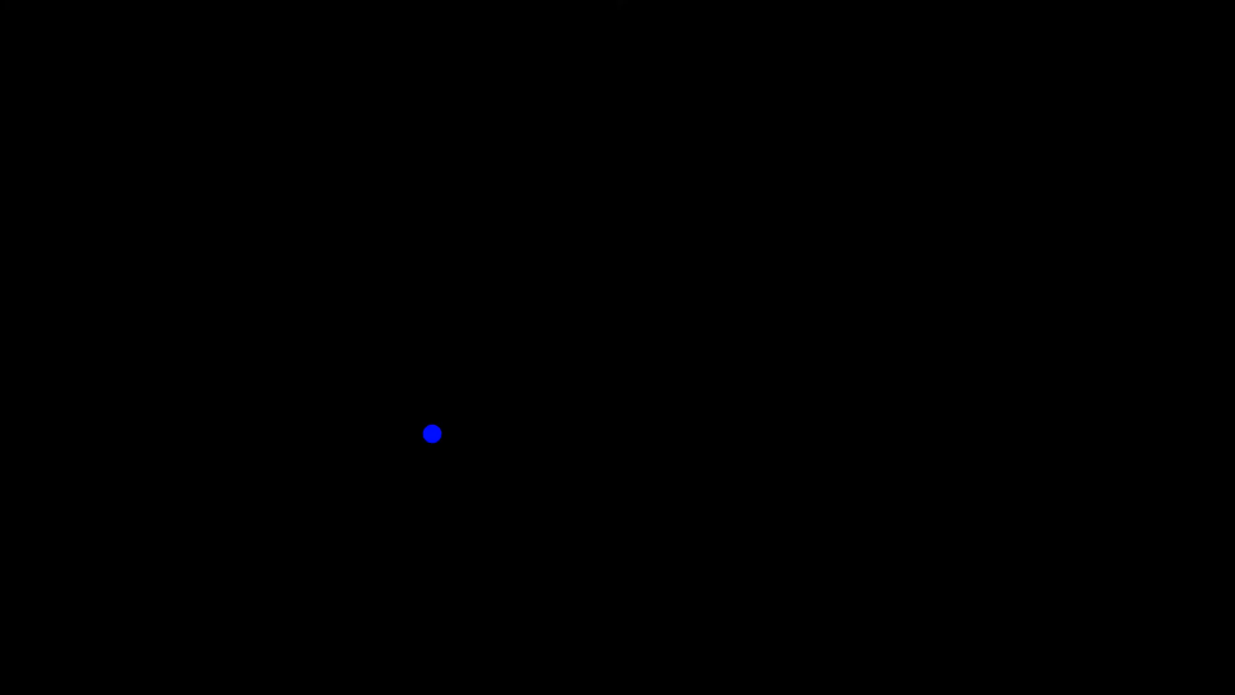
{"action": "left_click", "coordinate": [783, 480]}
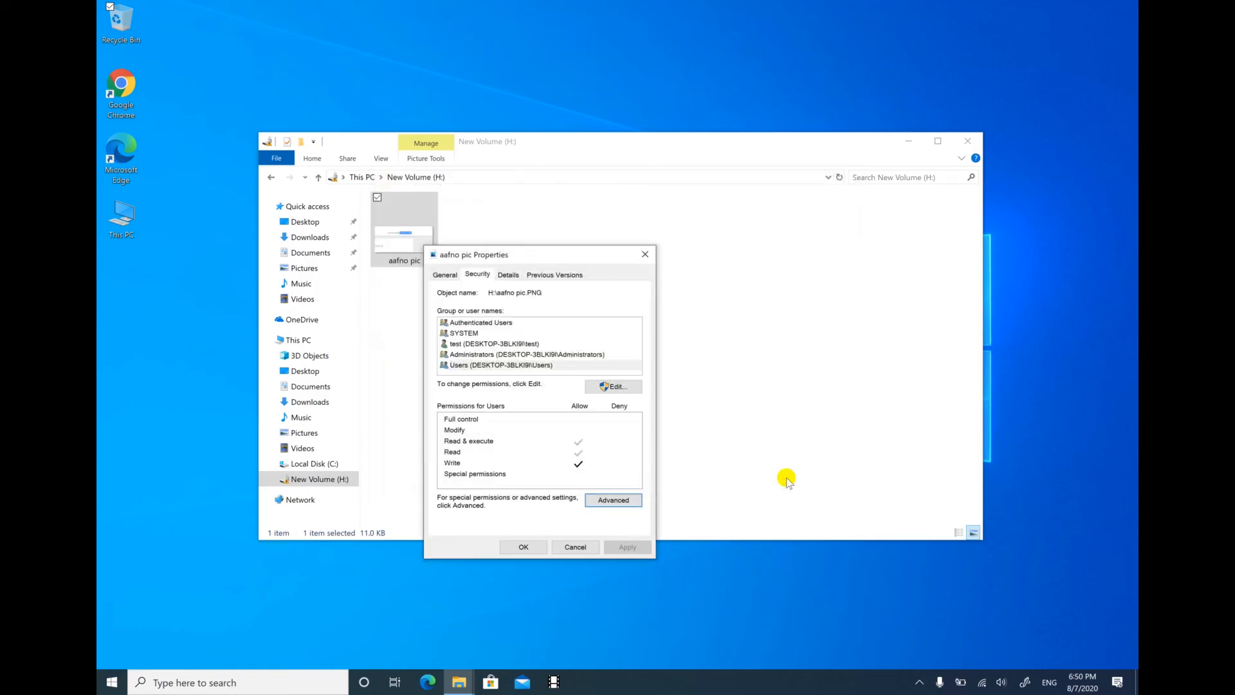
{"action": "left_click", "coordinate": [575, 548]}
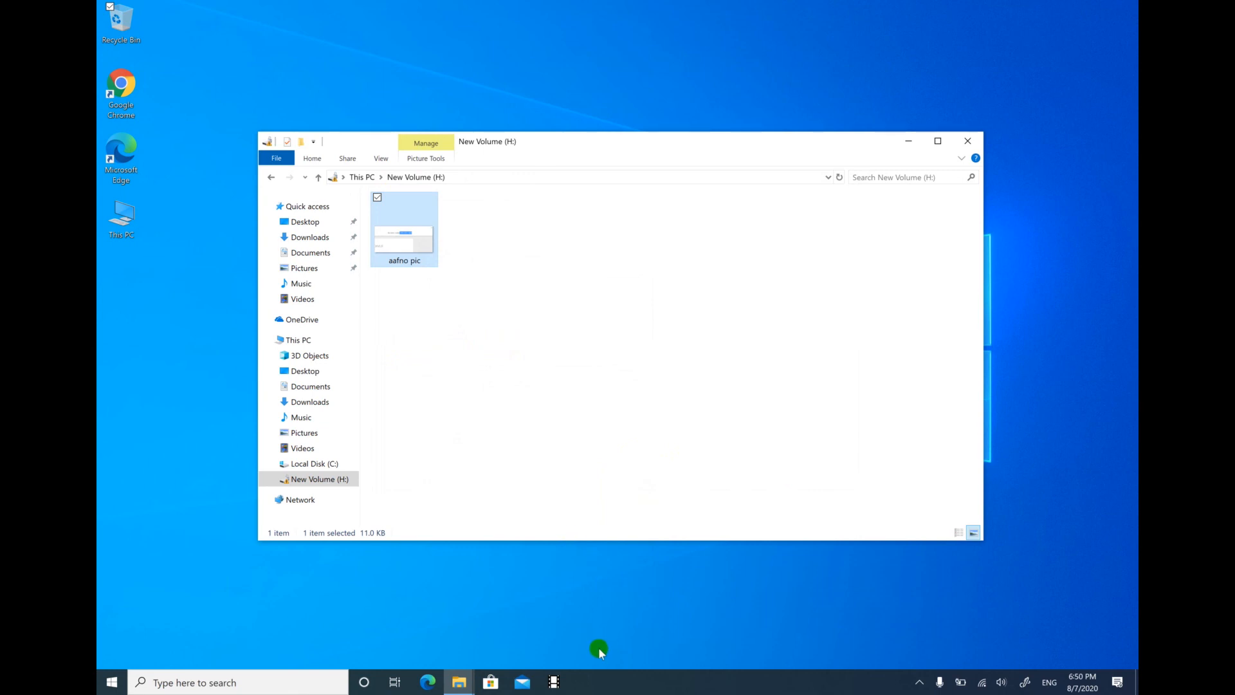